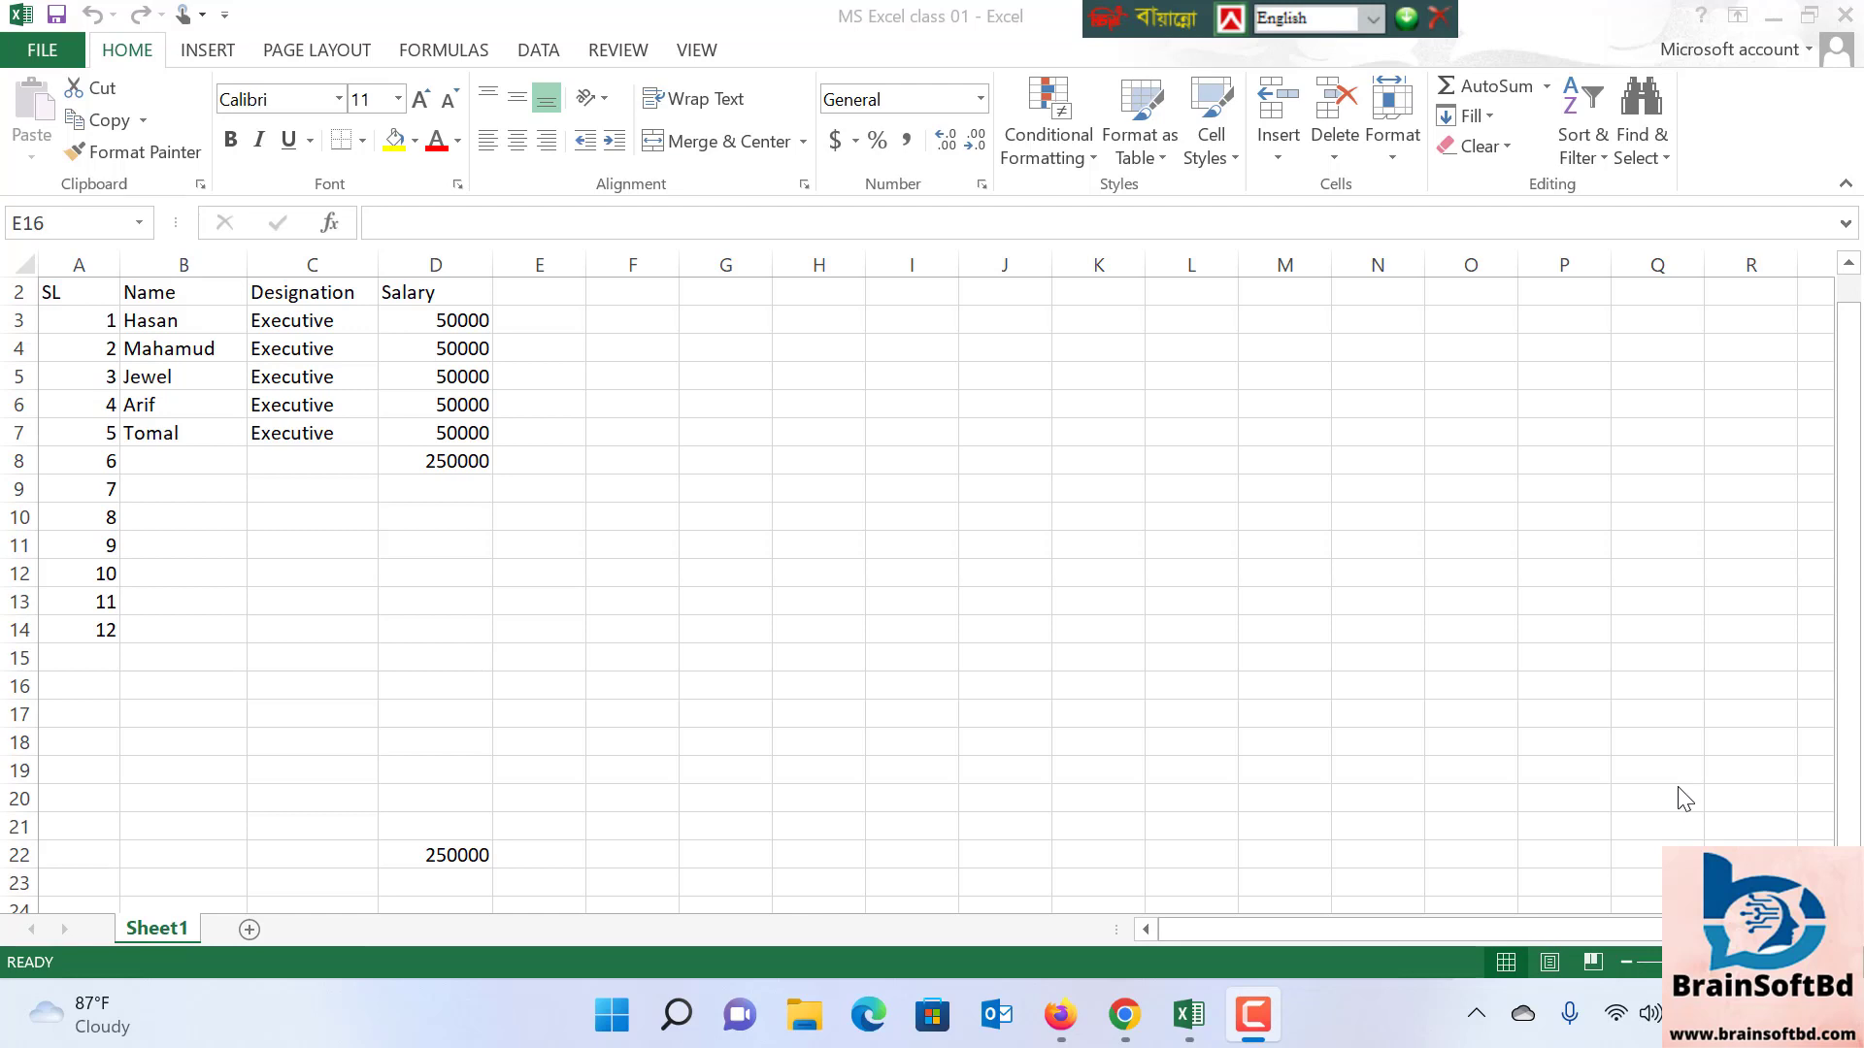
Clear the salary table data in A2:D22 so Sheet1 is empty
{"action": "key", "text": "ctrl+z"}
{"action": "left_click_drag", "start_coordinate": [602, 602], "coordinate": [767, 628]}
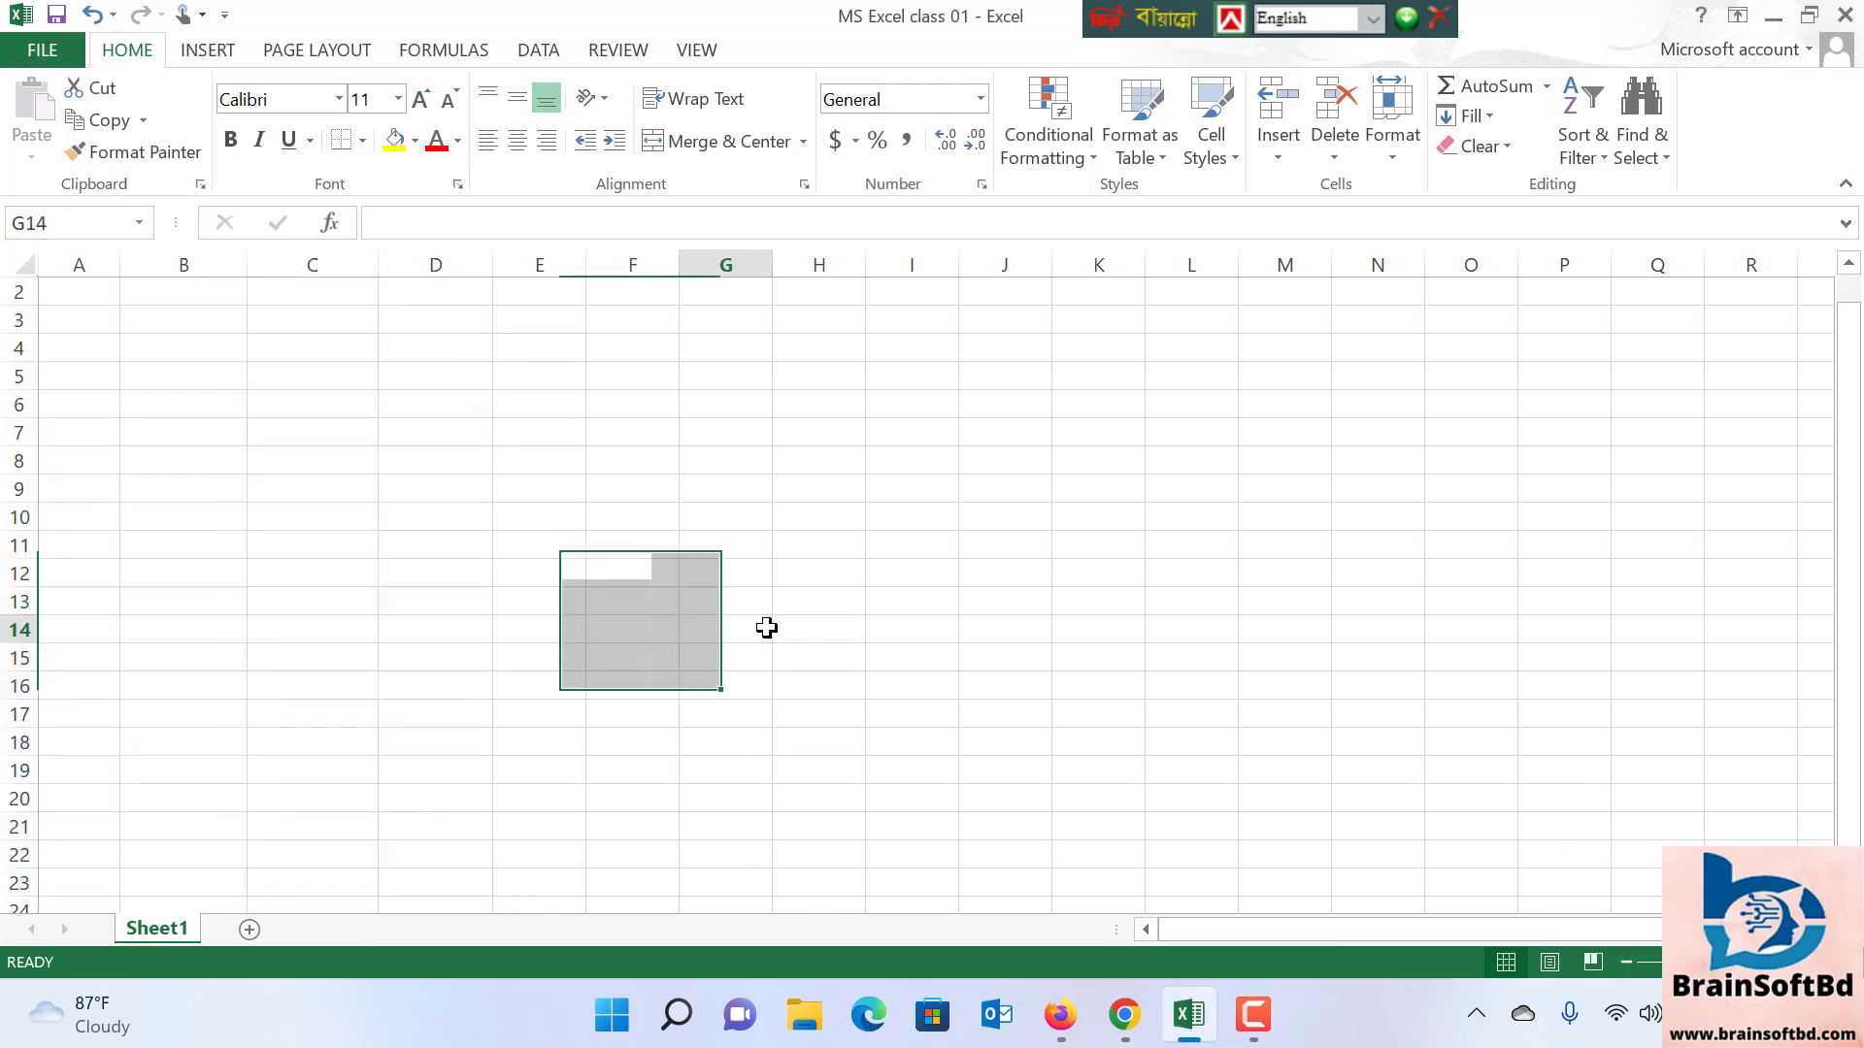
{"action": "left_click", "coordinate": [767, 628]}
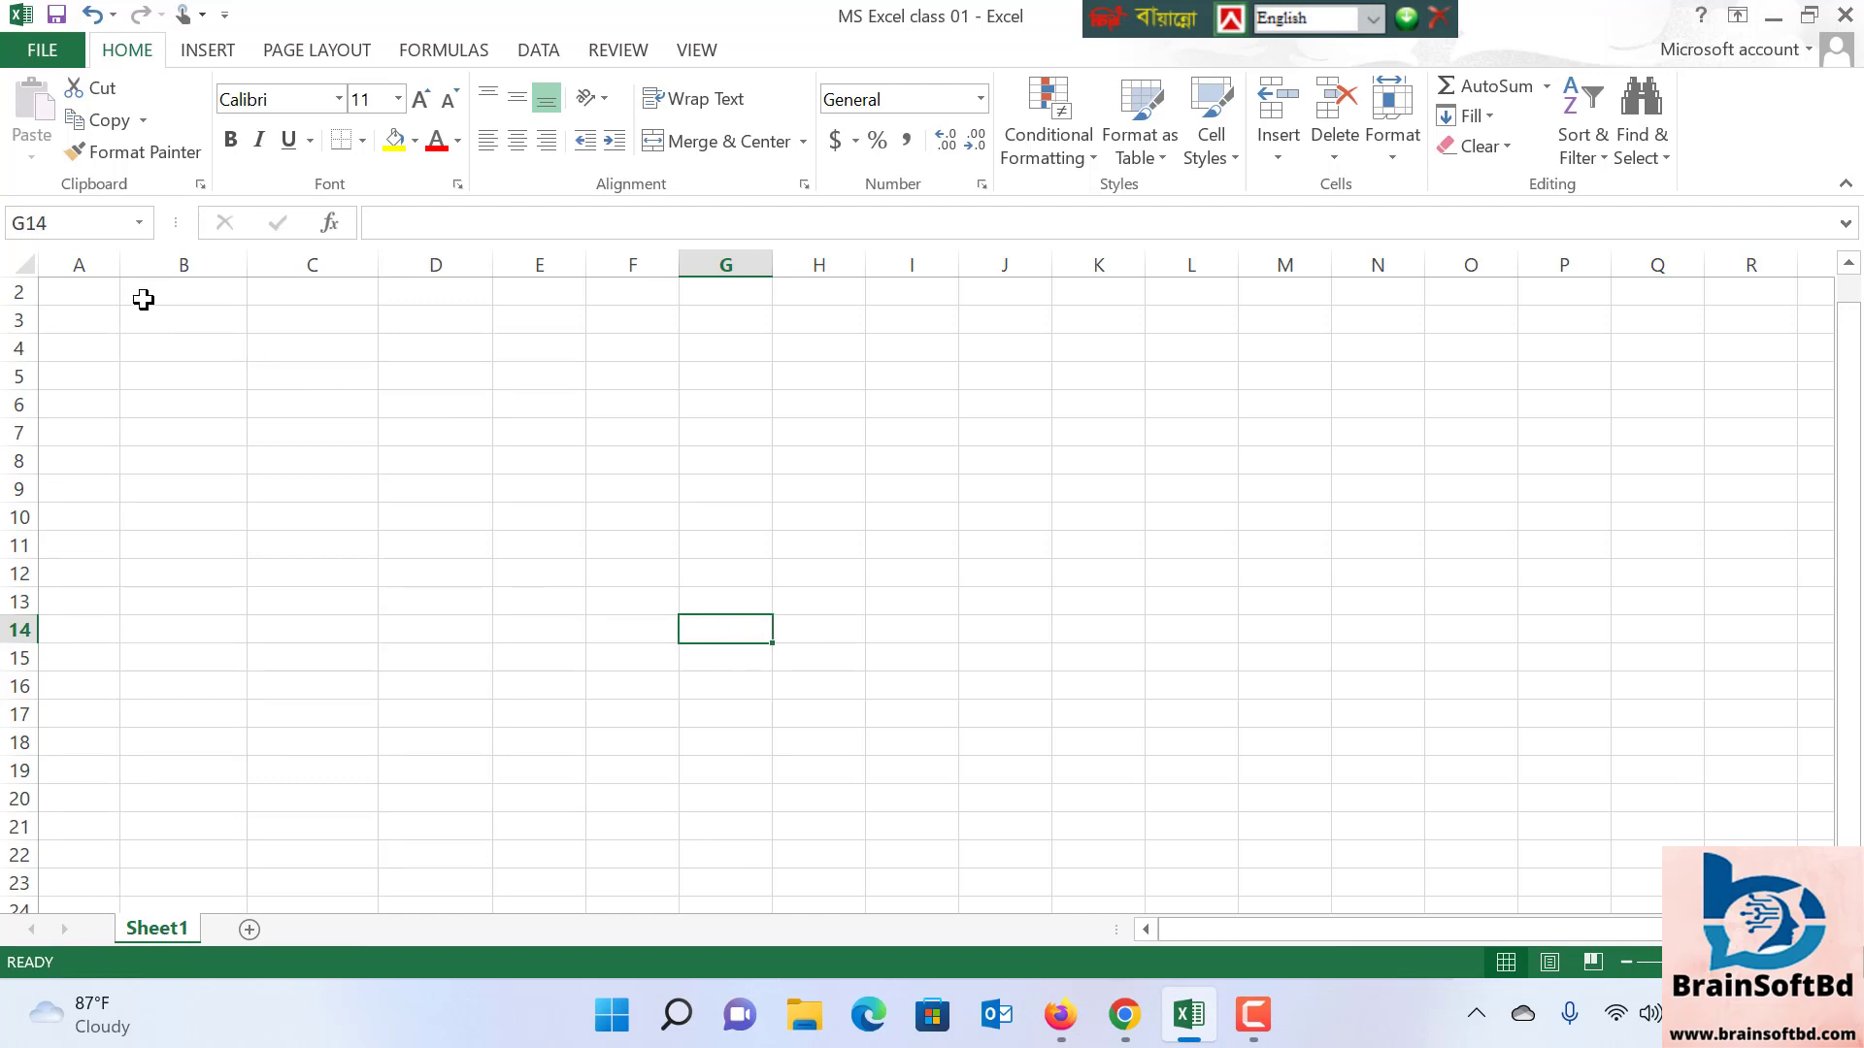
Open the Save As dialog on the MS Excel folder through Computer > Browse
{"action": "left_click", "coordinate": [35, 51]}
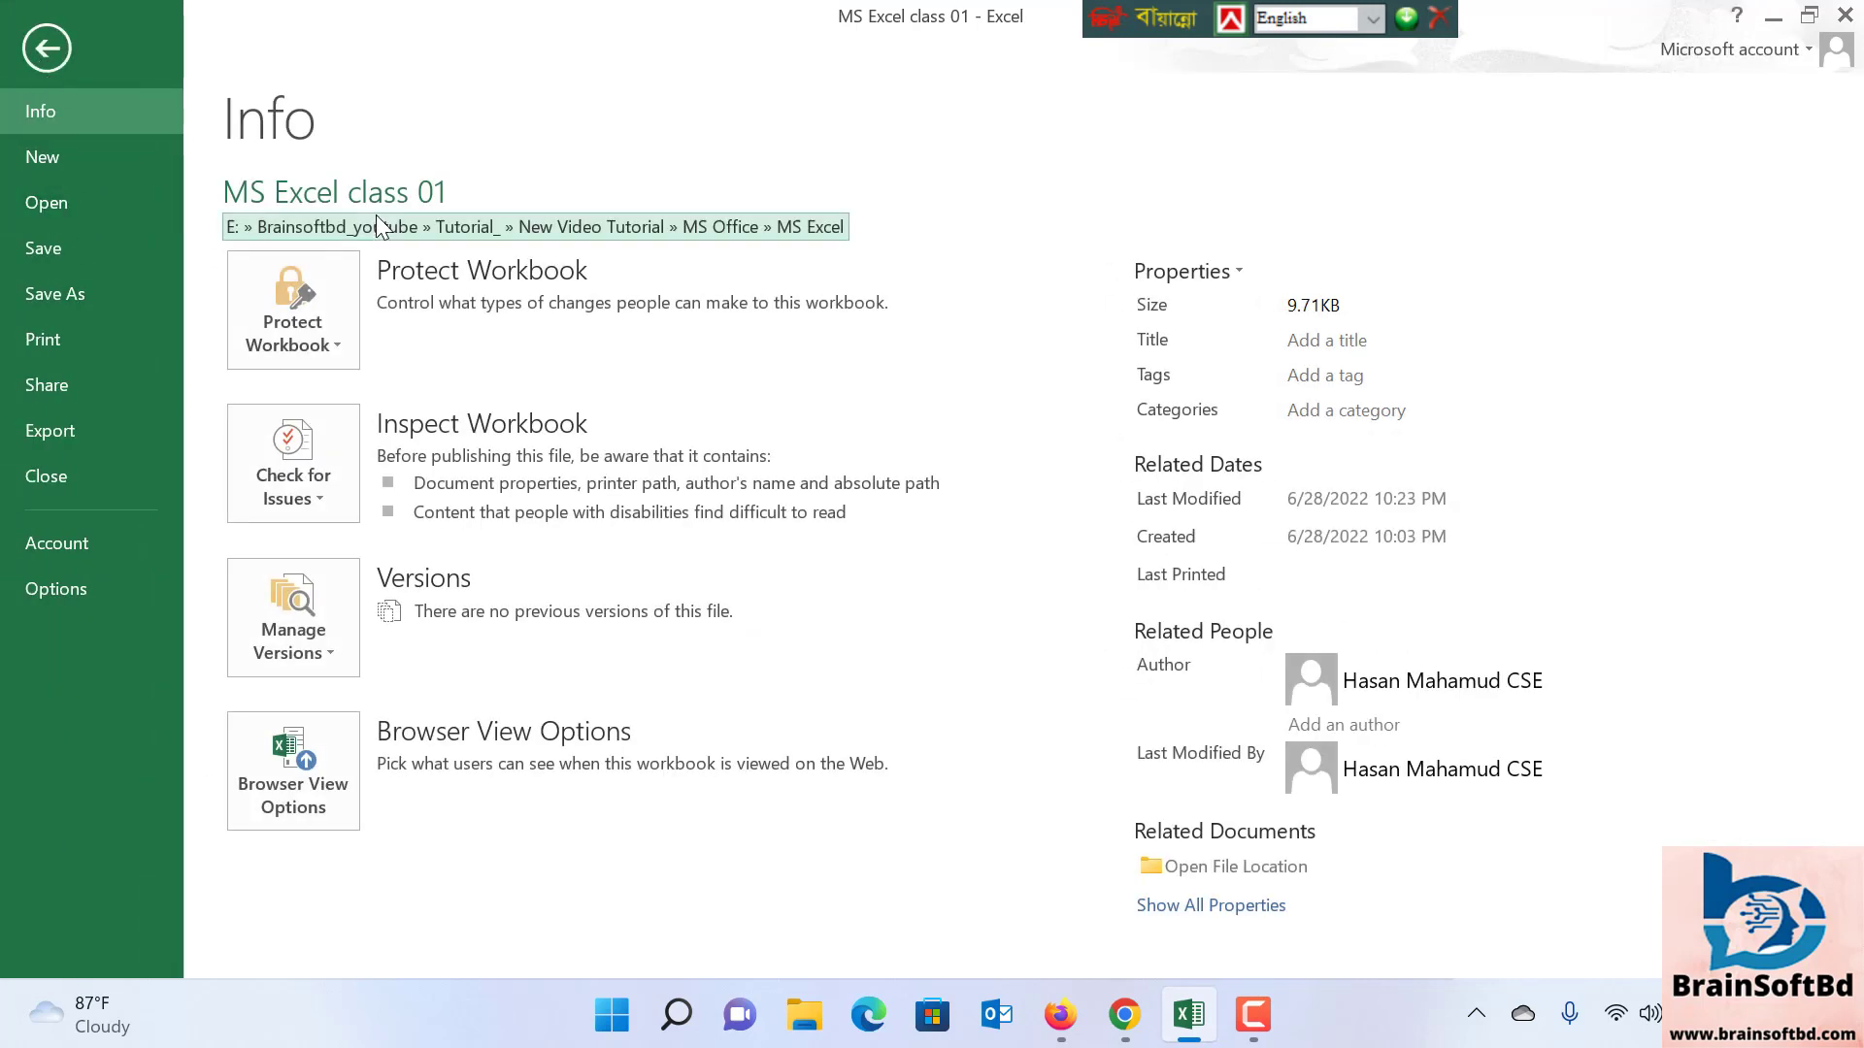
{"action": "key", "text": "Escape"}
{"action": "left_click", "coordinate": [312, 460]}
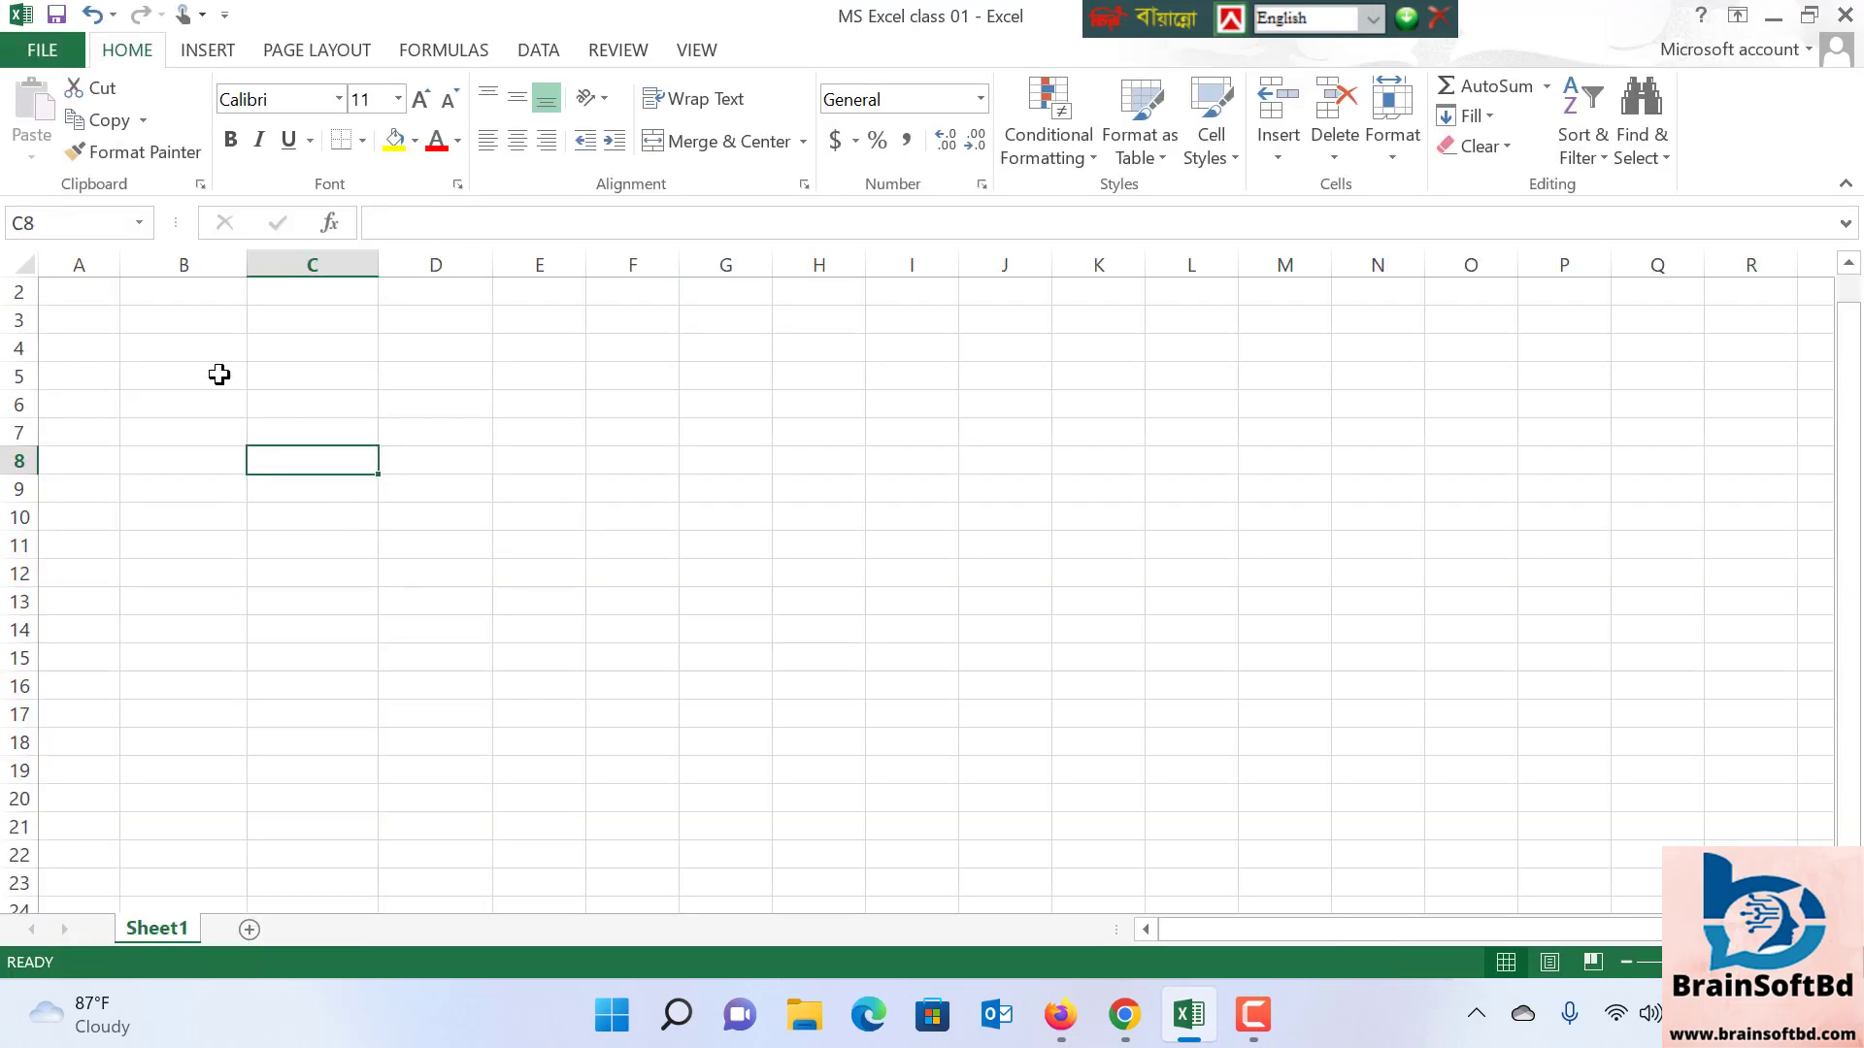
{"action": "left_click", "coordinate": [42, 51]}
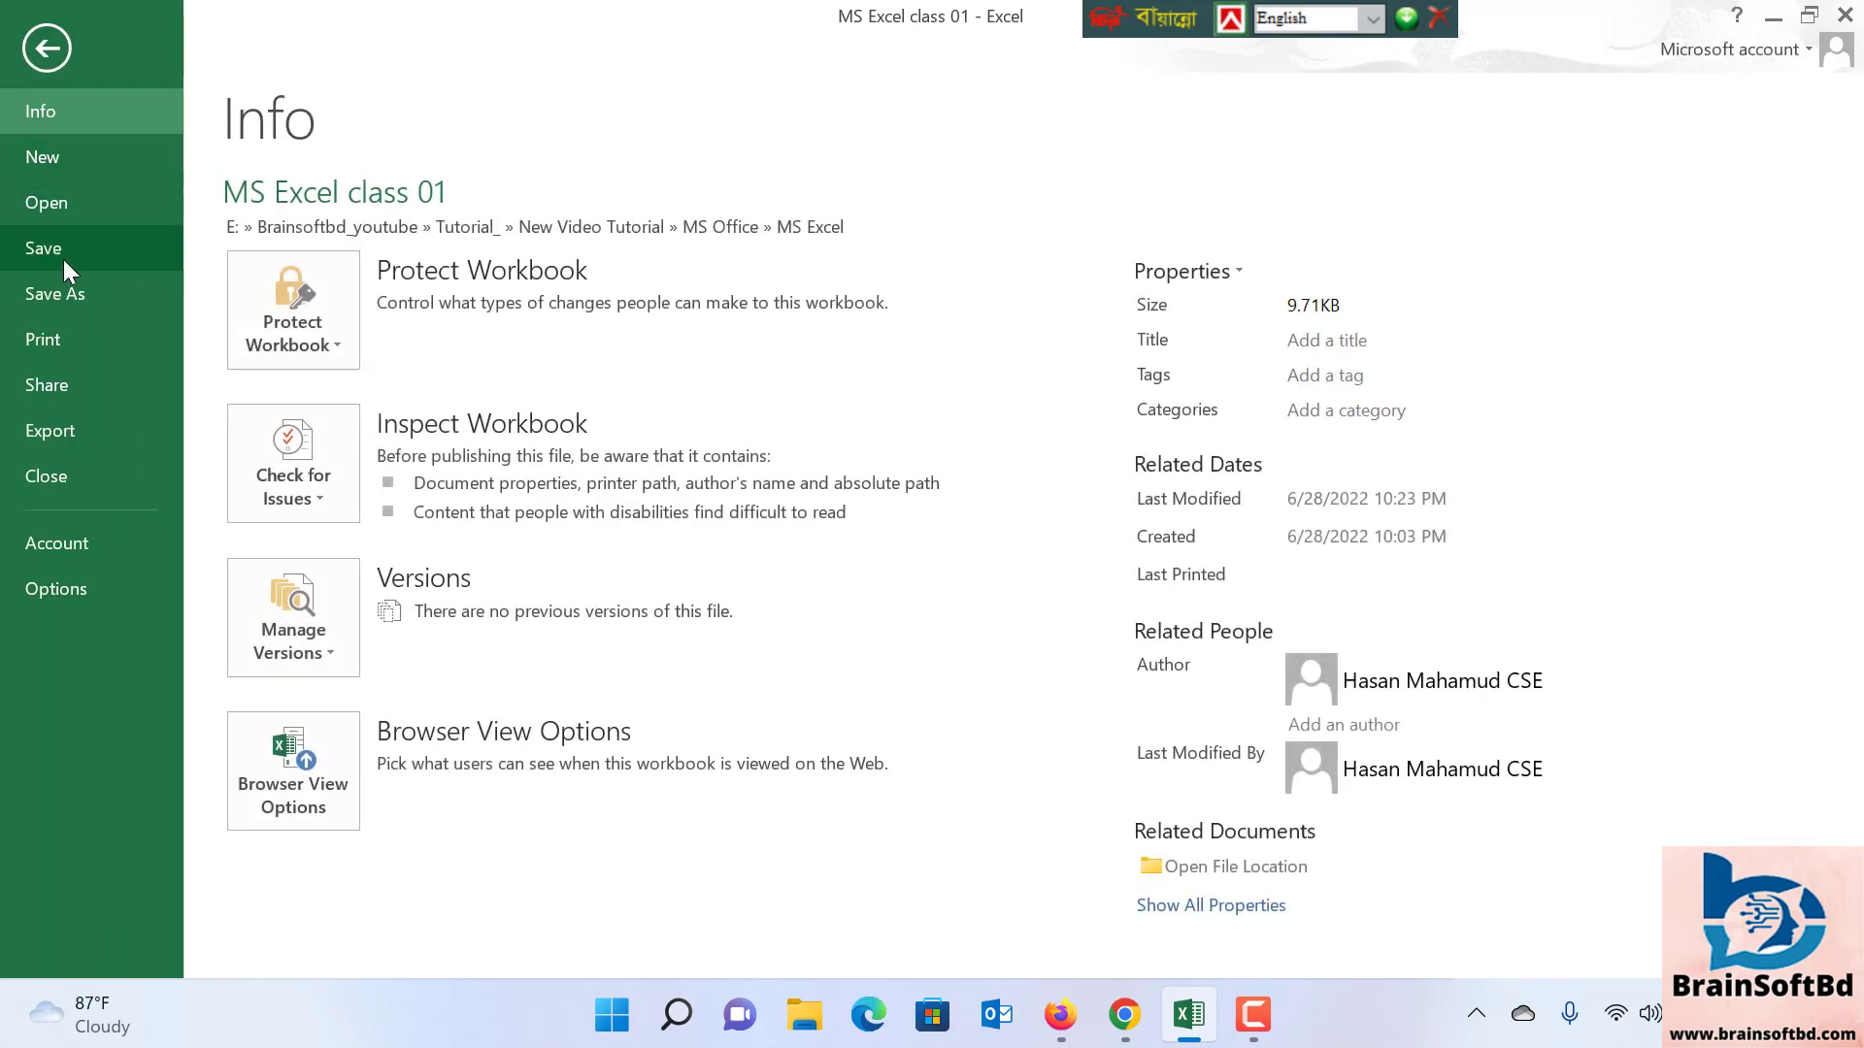
{"action": "left_click", "coordinate": [35, 60]}
{"action": "left_click", "coordinate": [35, 53]}
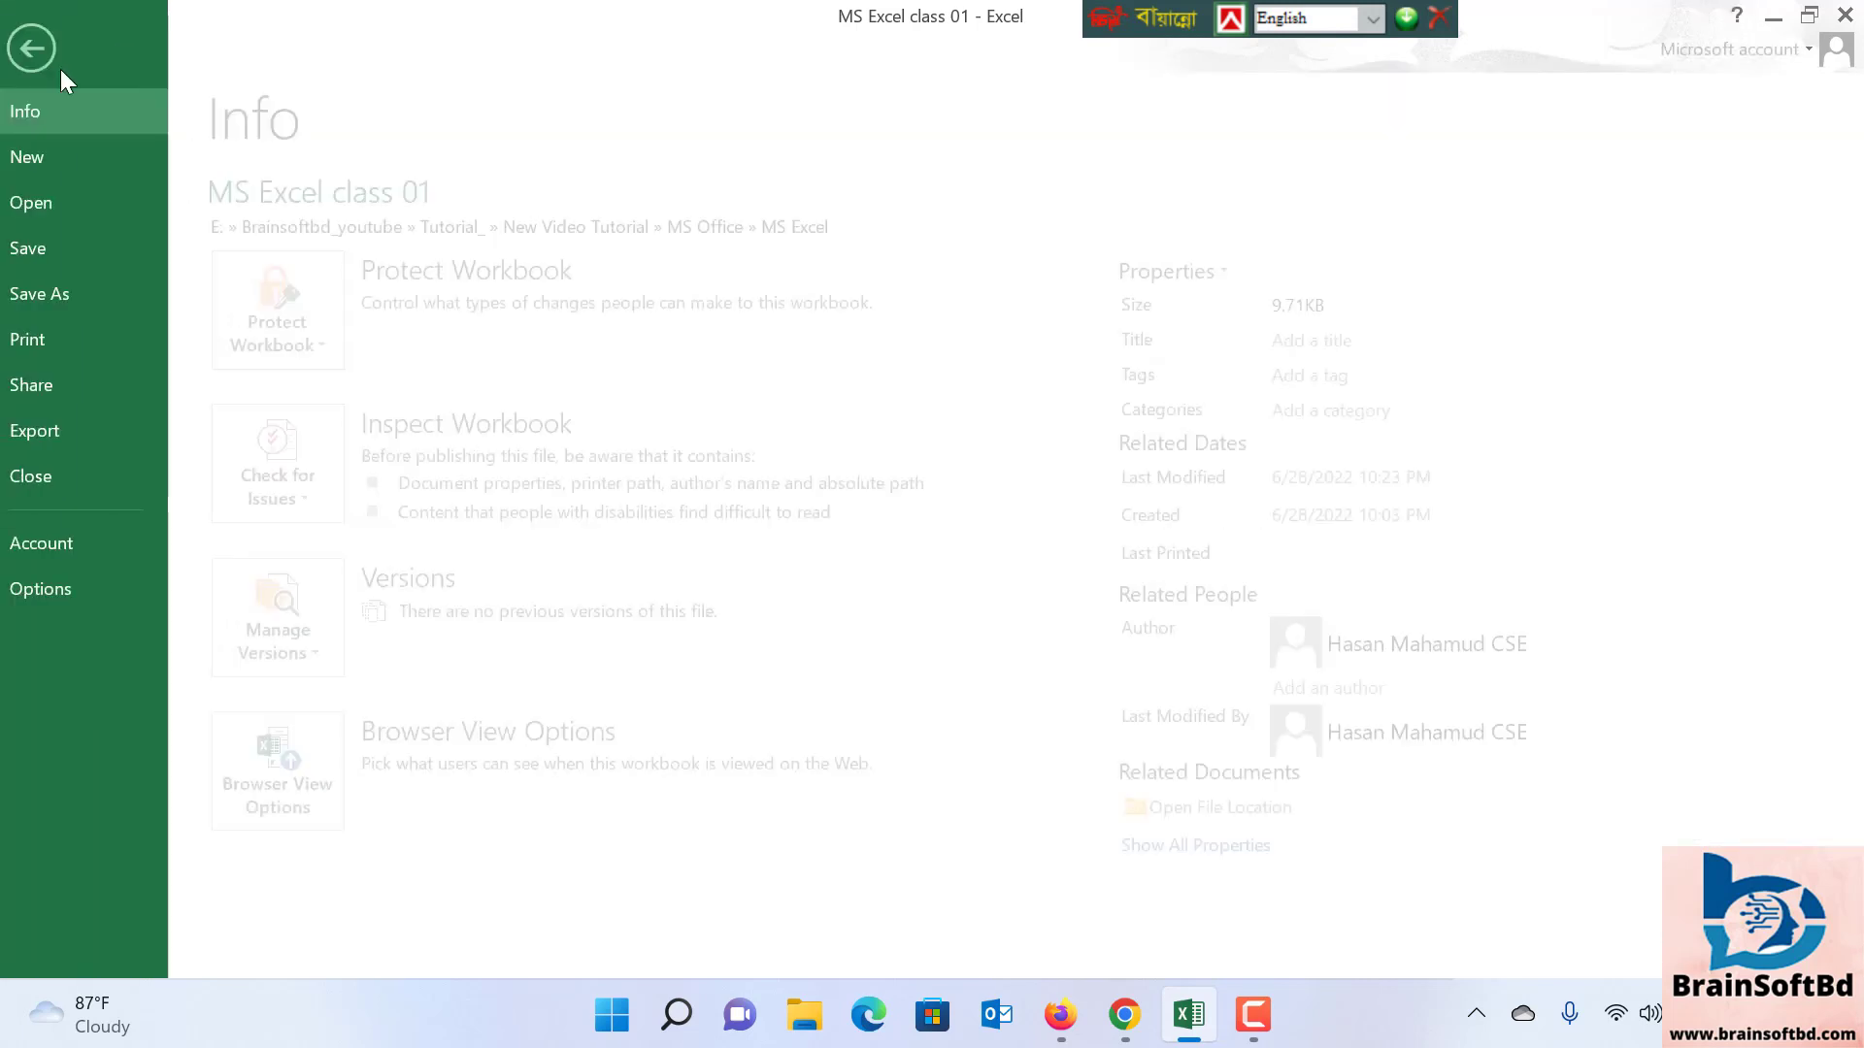
{"action": "left_click", "coordinate": [68, 291]}
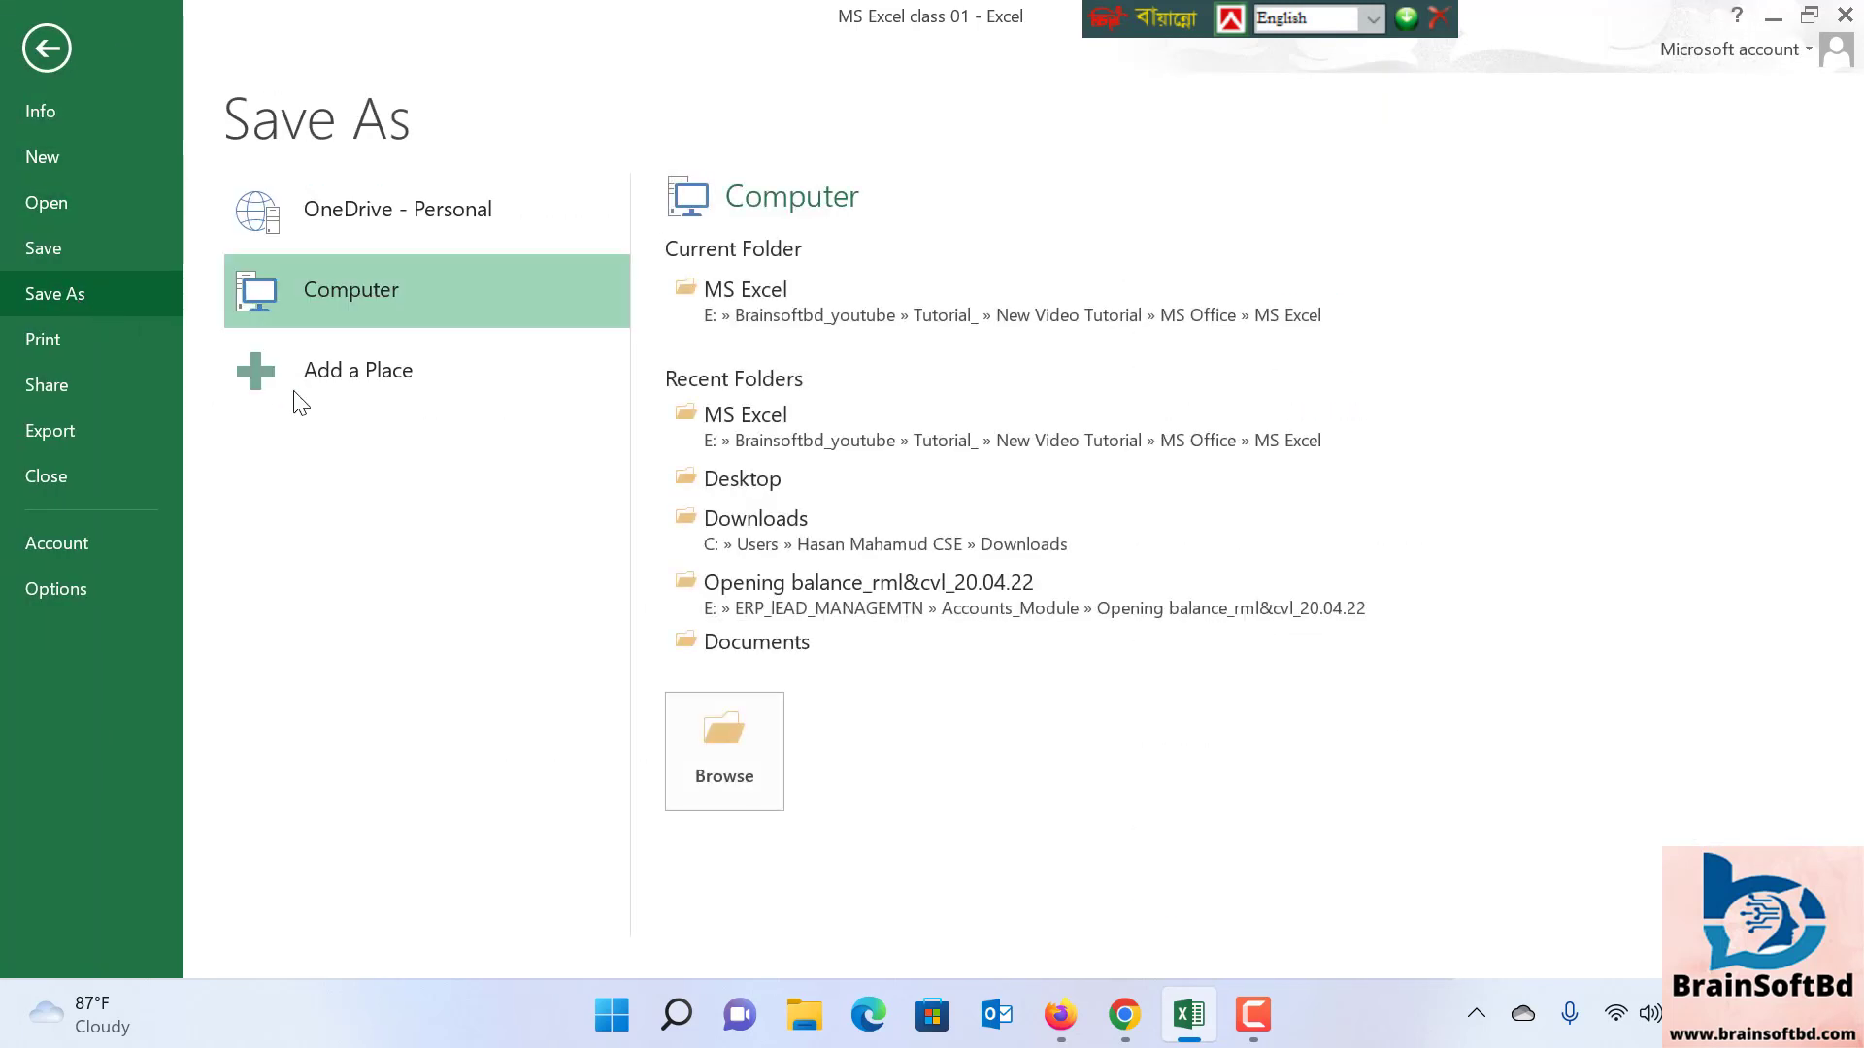
{"action": "left_click", "coordinate": [741, 767]}
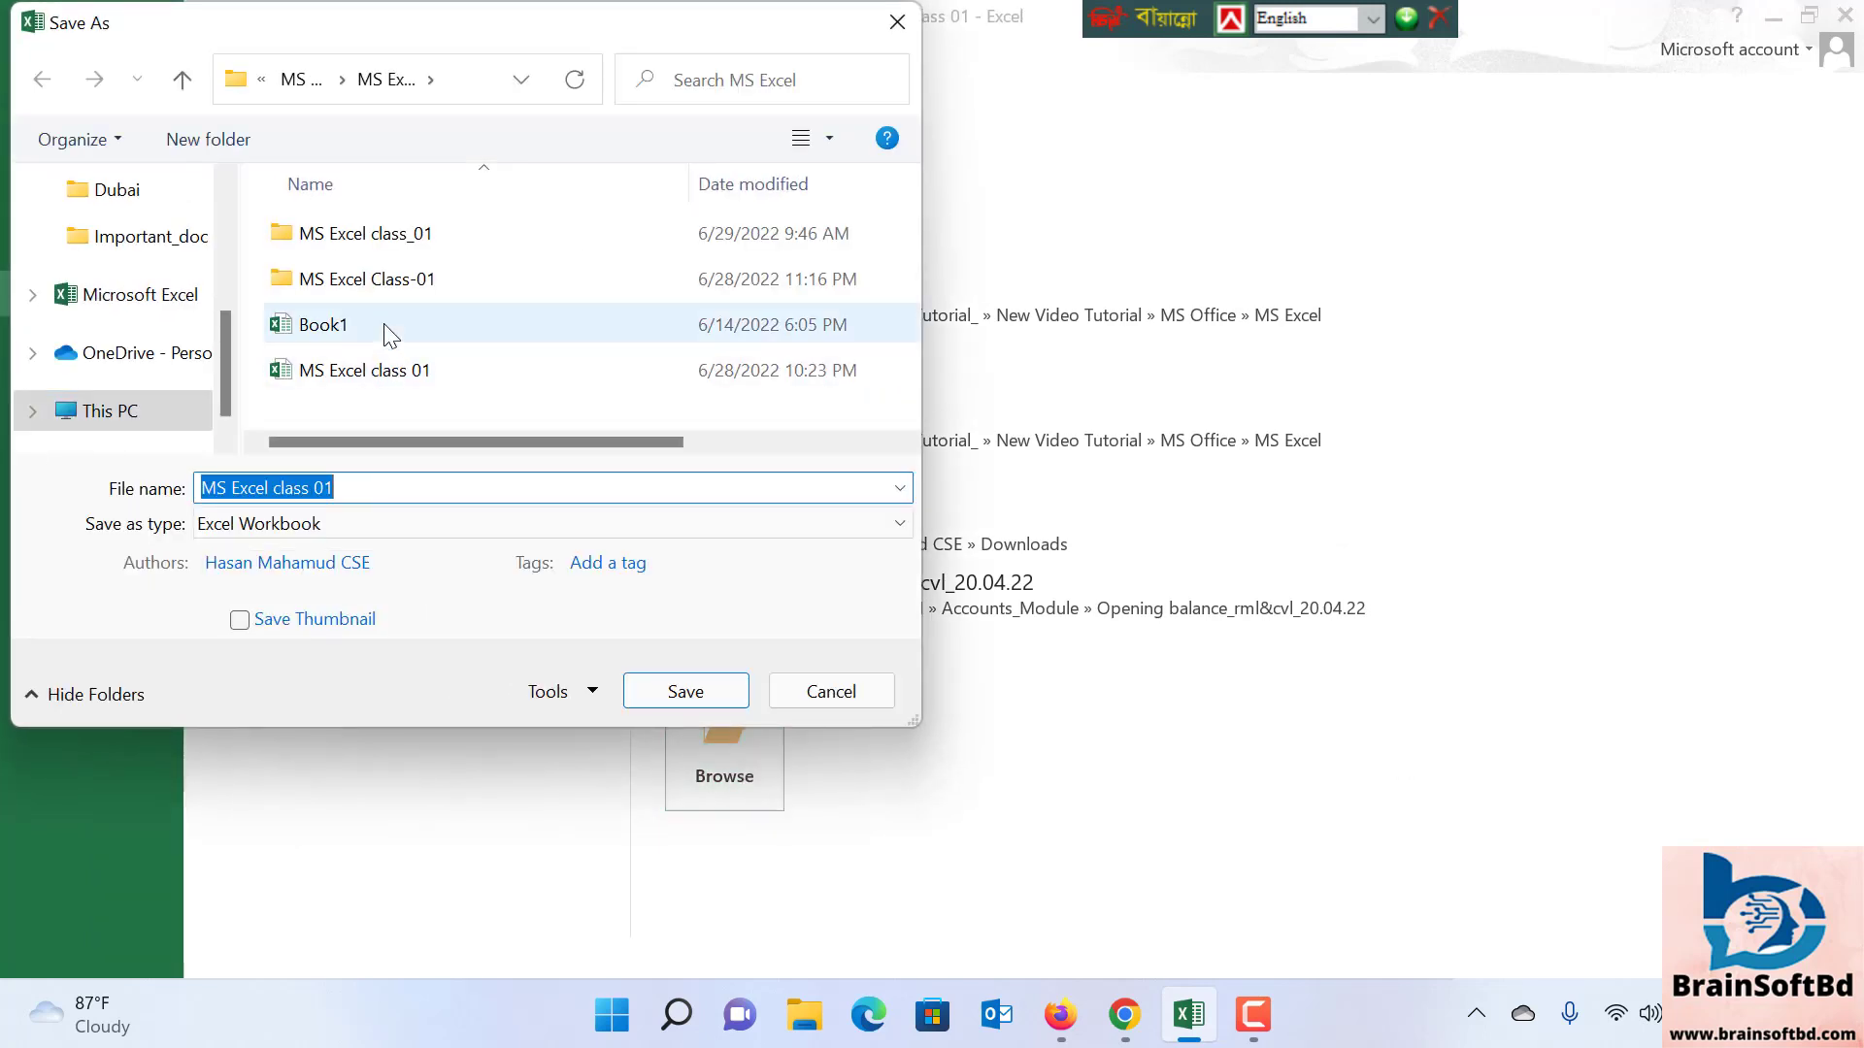
Create folder 'MS Excel class _02' in MS Office > MS Excel and save Book1 there
{"action": "left_click", "coordinate": [301, 79]}
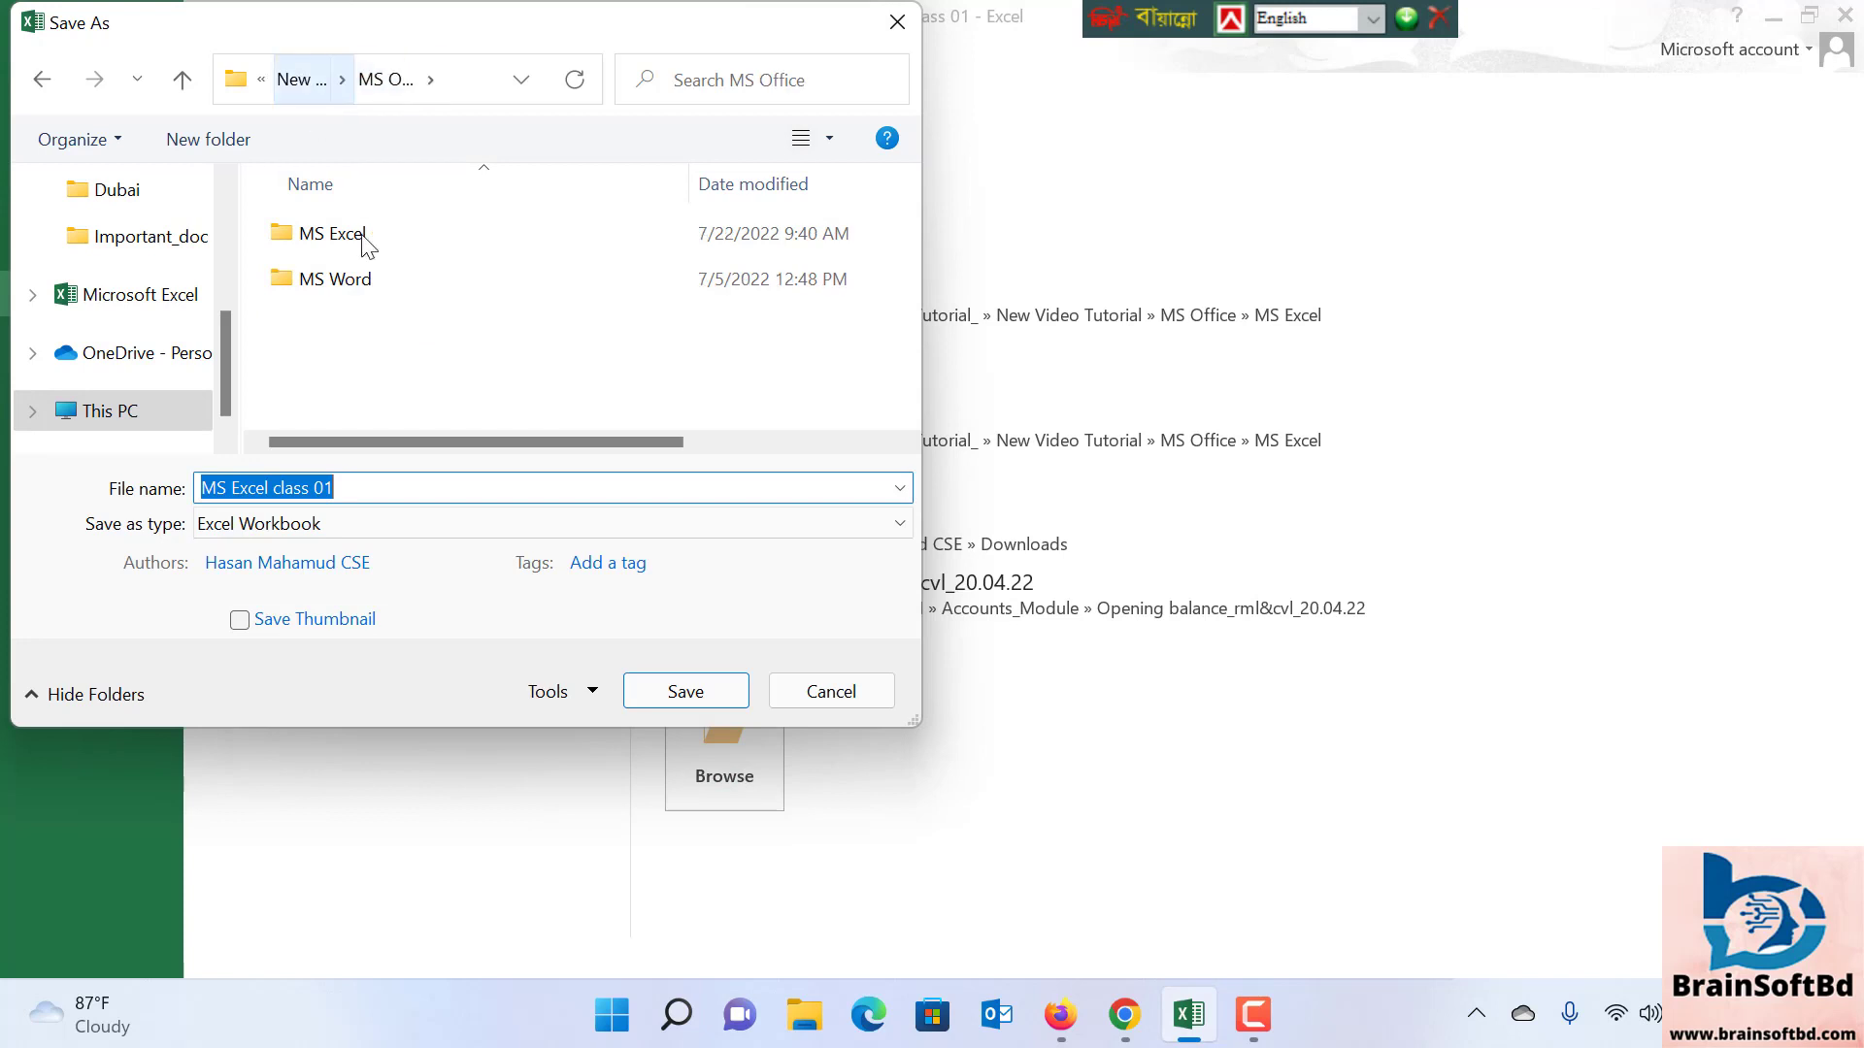
{"action": "double_click", "coordinate": [308, 233]}
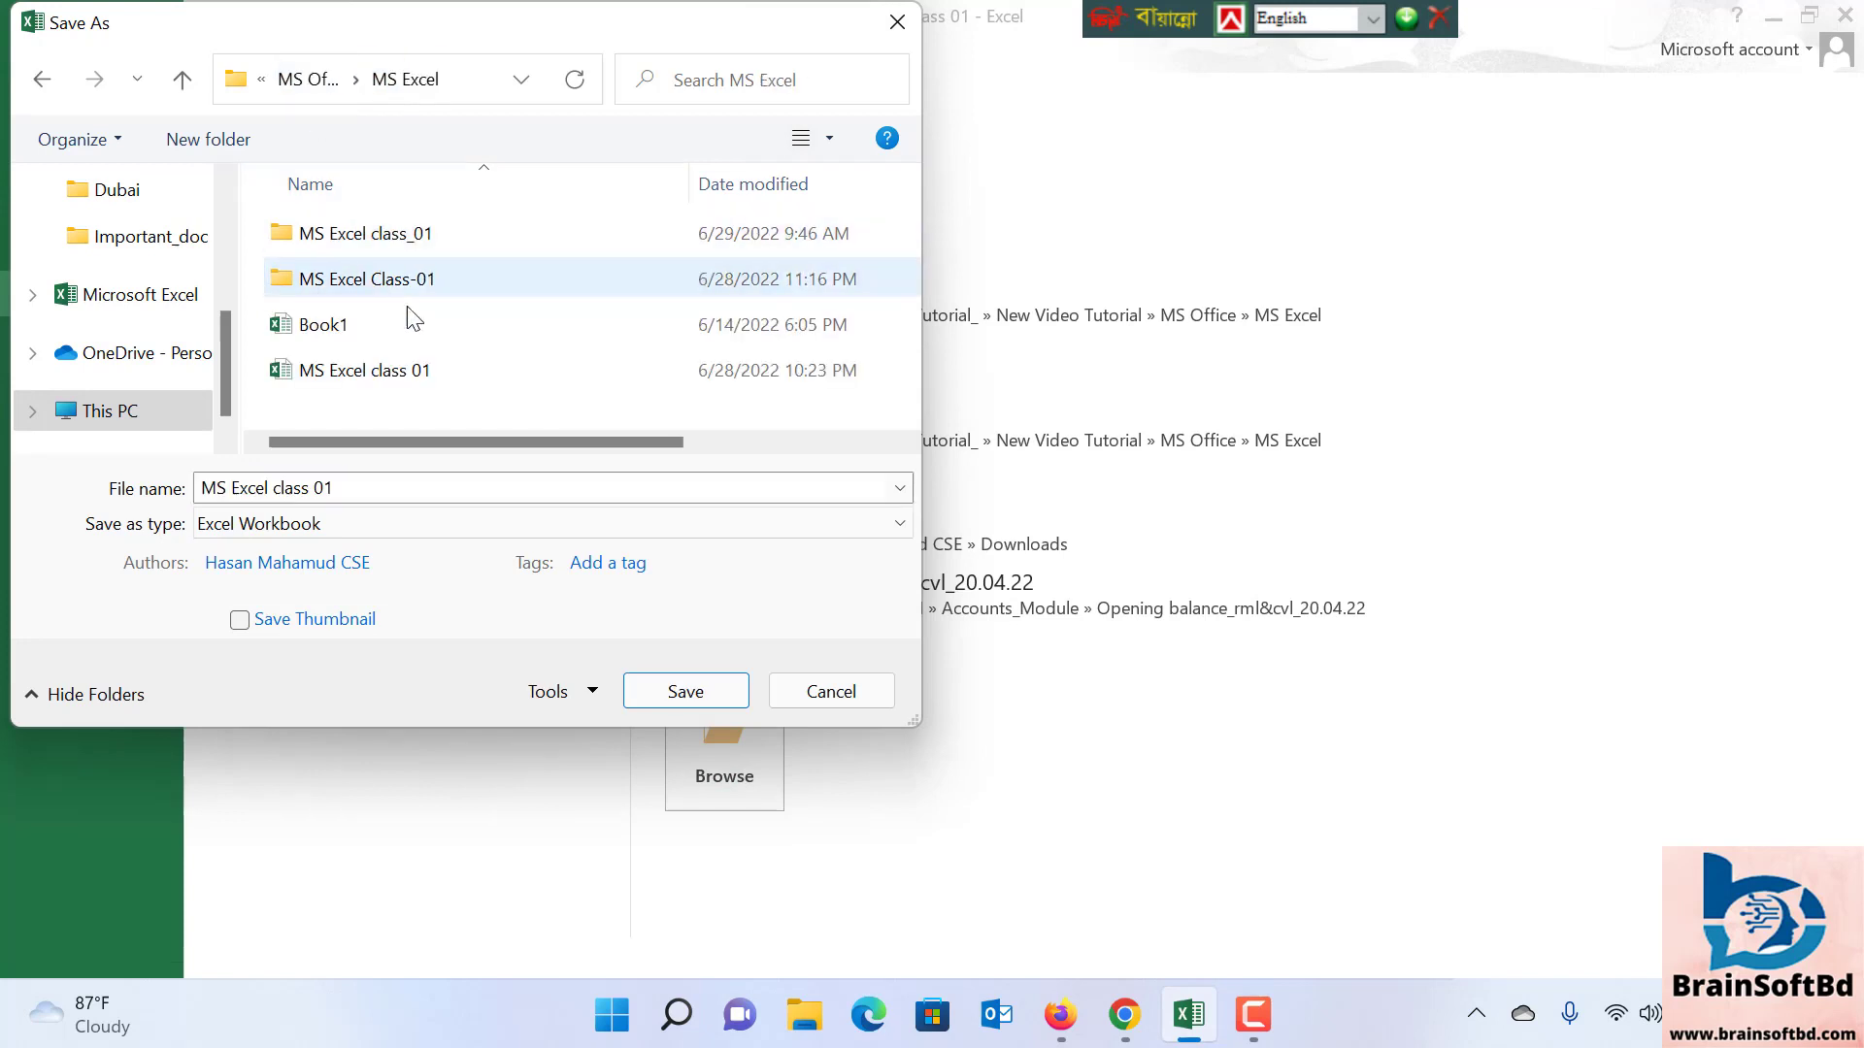
{"action": "right_click", "coordinate": [458, 412]}
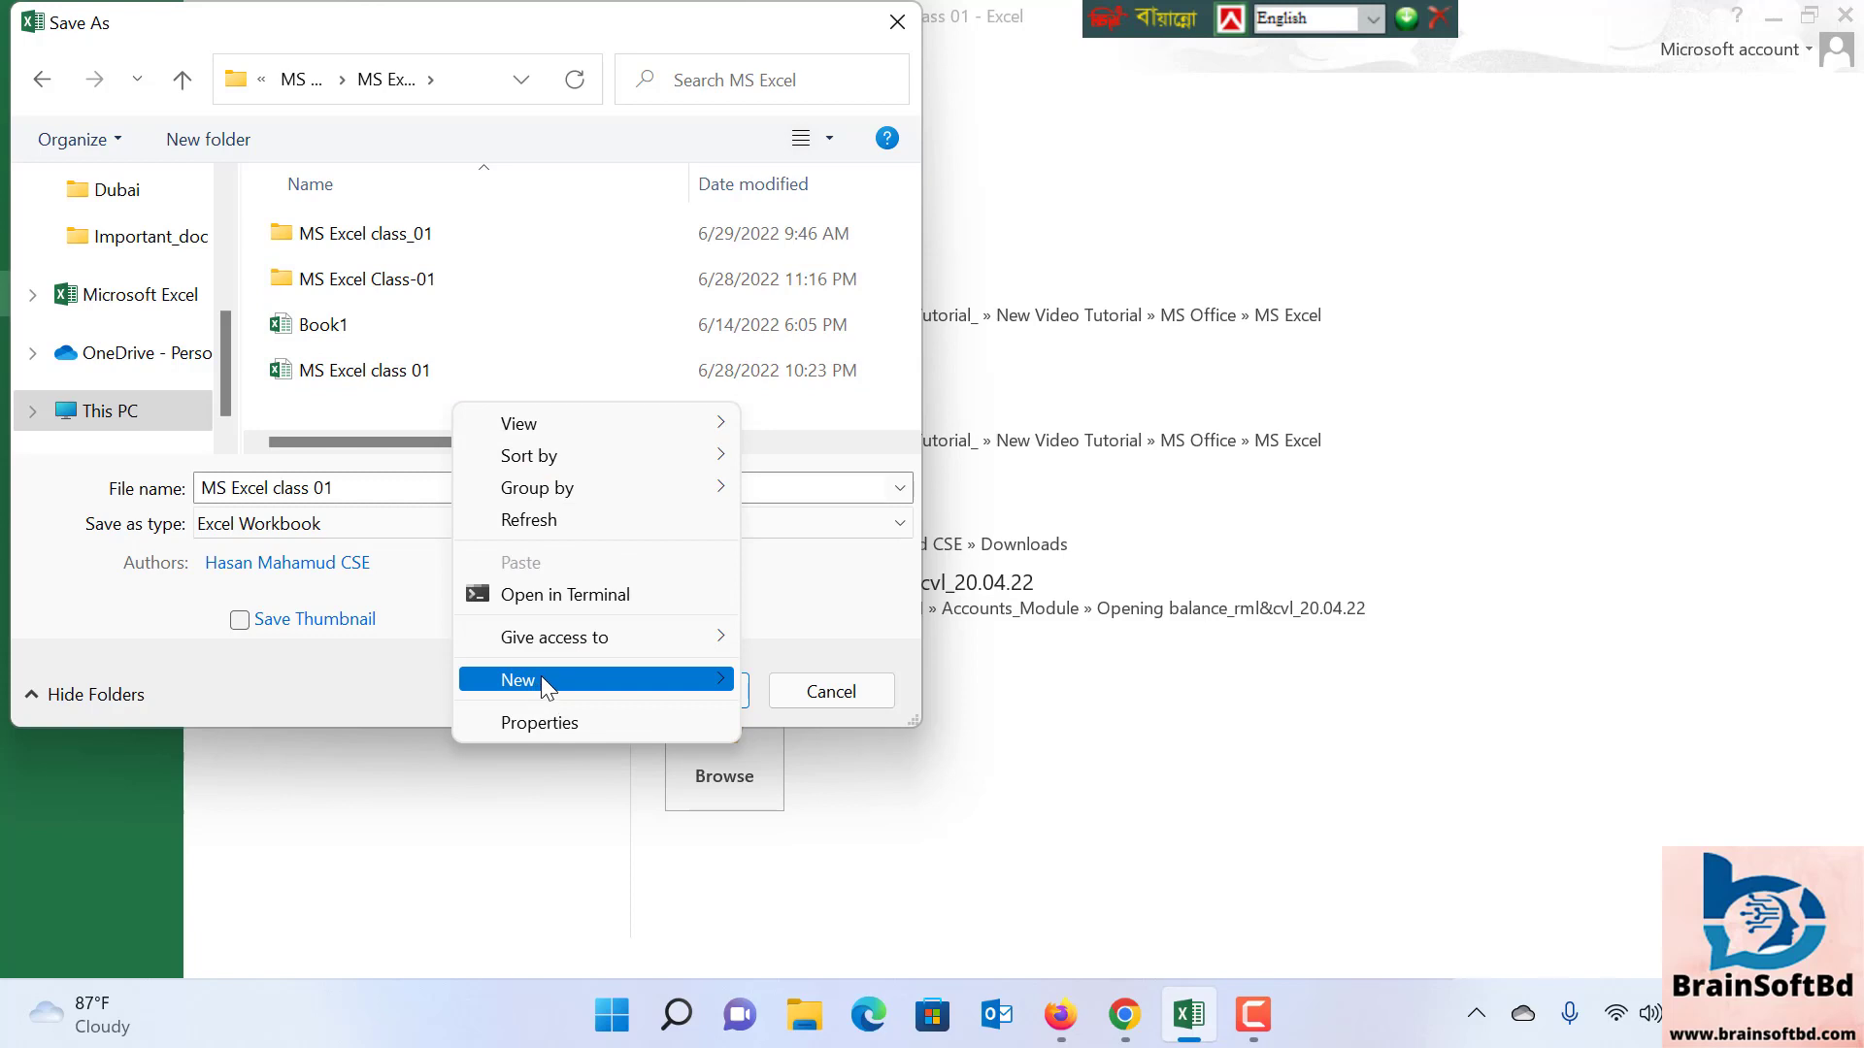
{"action": "mouse_move", "coordinate": [596, 680]}
{"action": "left_click", "coordinate": [840, 314]}
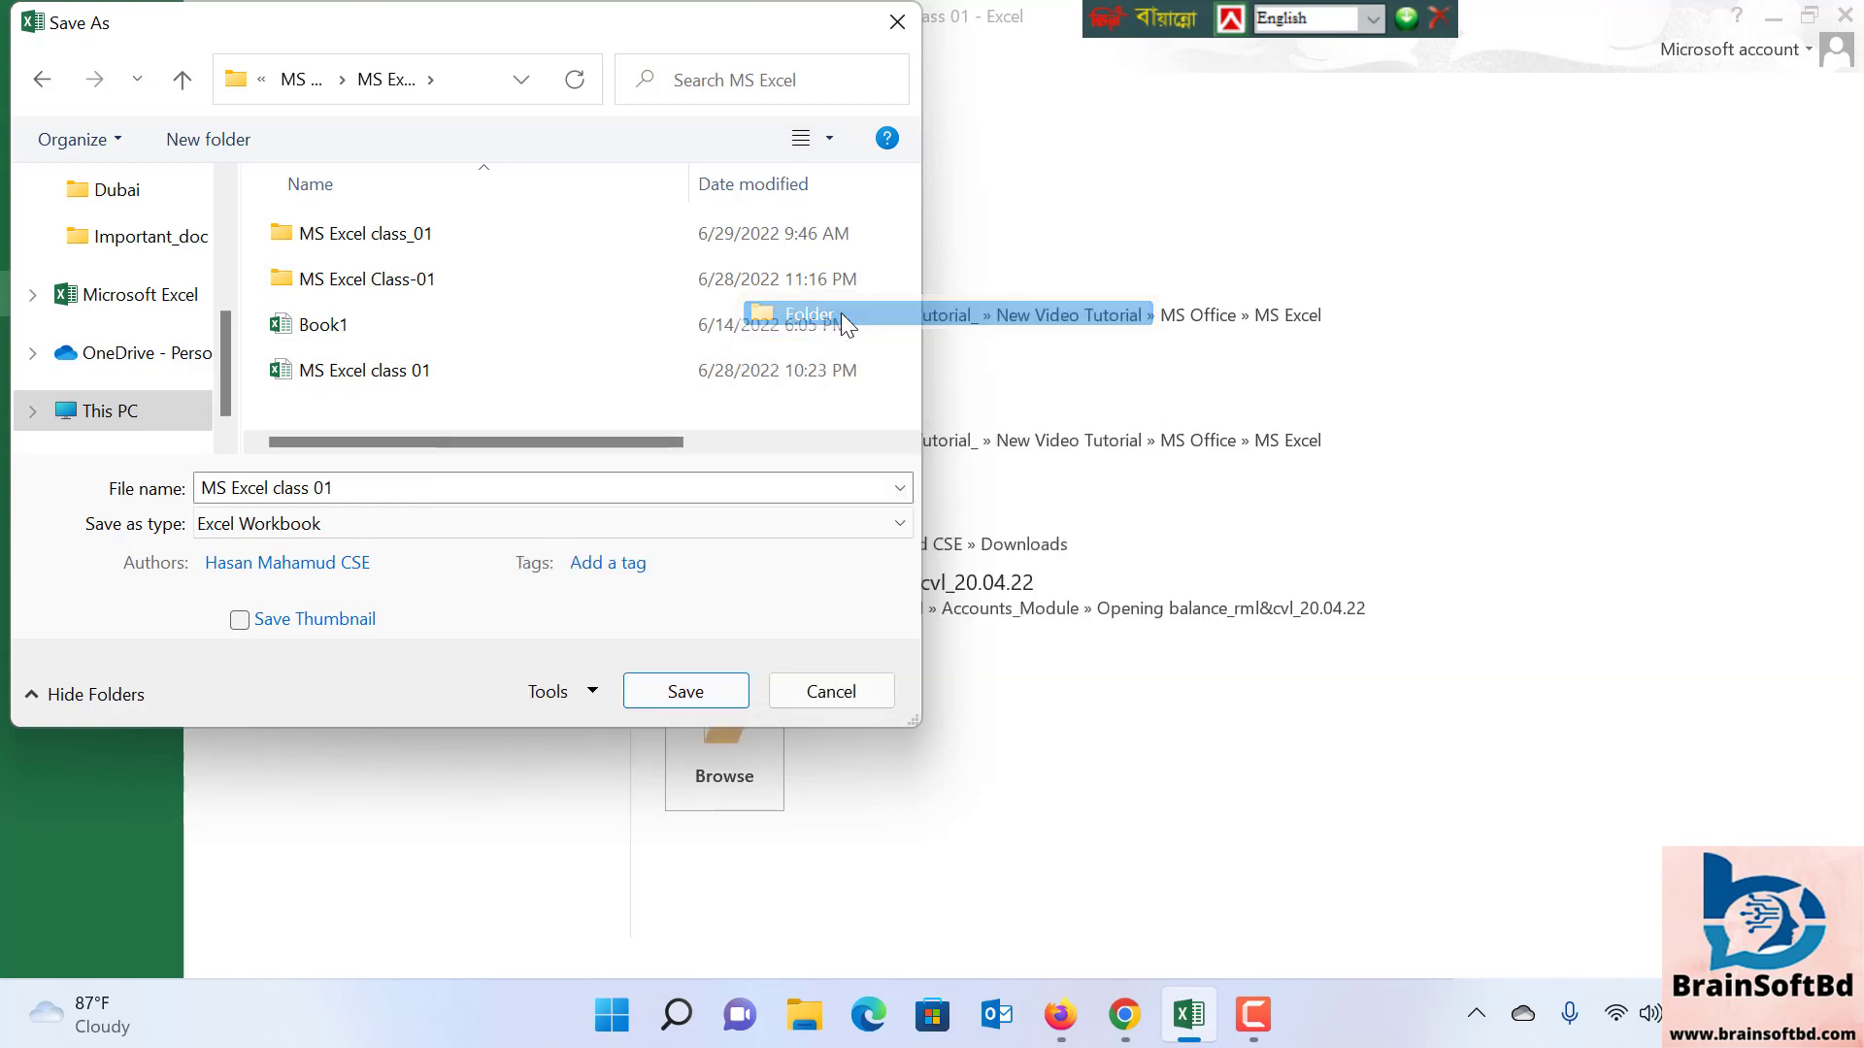
{"action": "type", "text": "MS "}
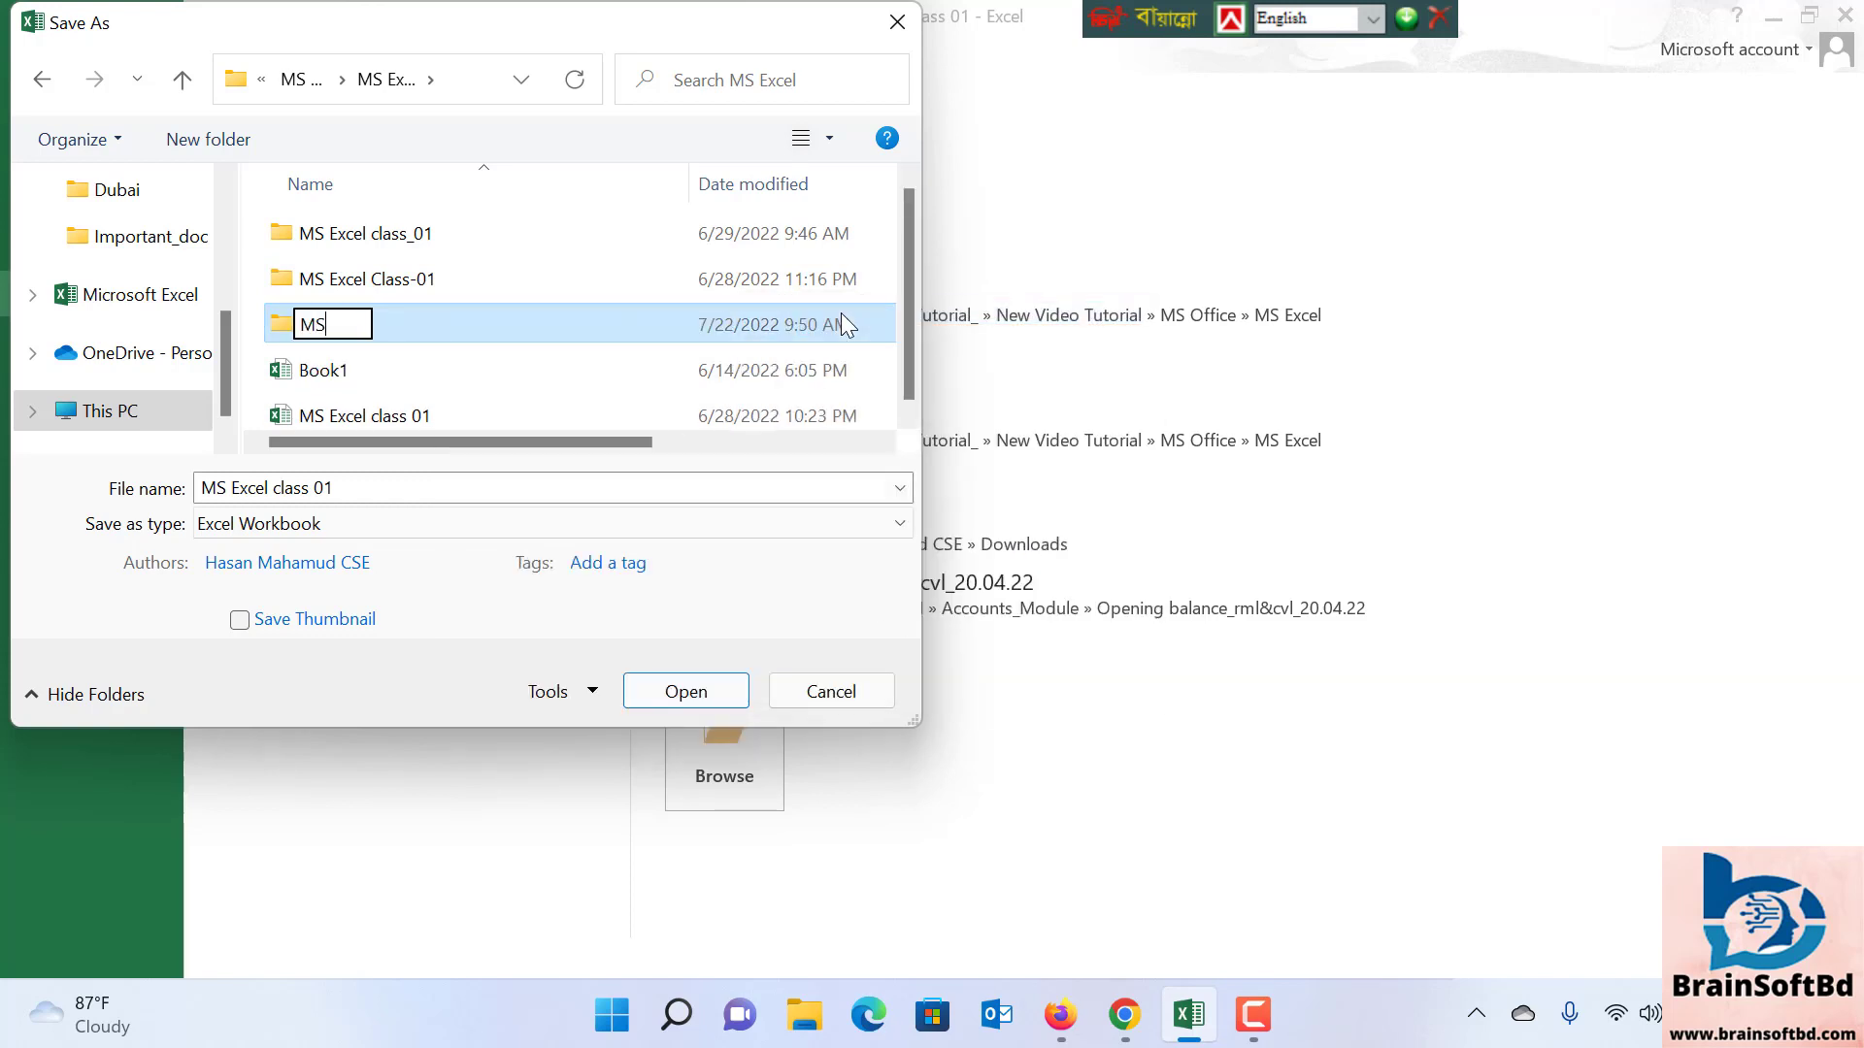
{"action": "type", "text": "E"}
{"action": "type", "text": "xce"}
{"action": "type", "text": "l c"}
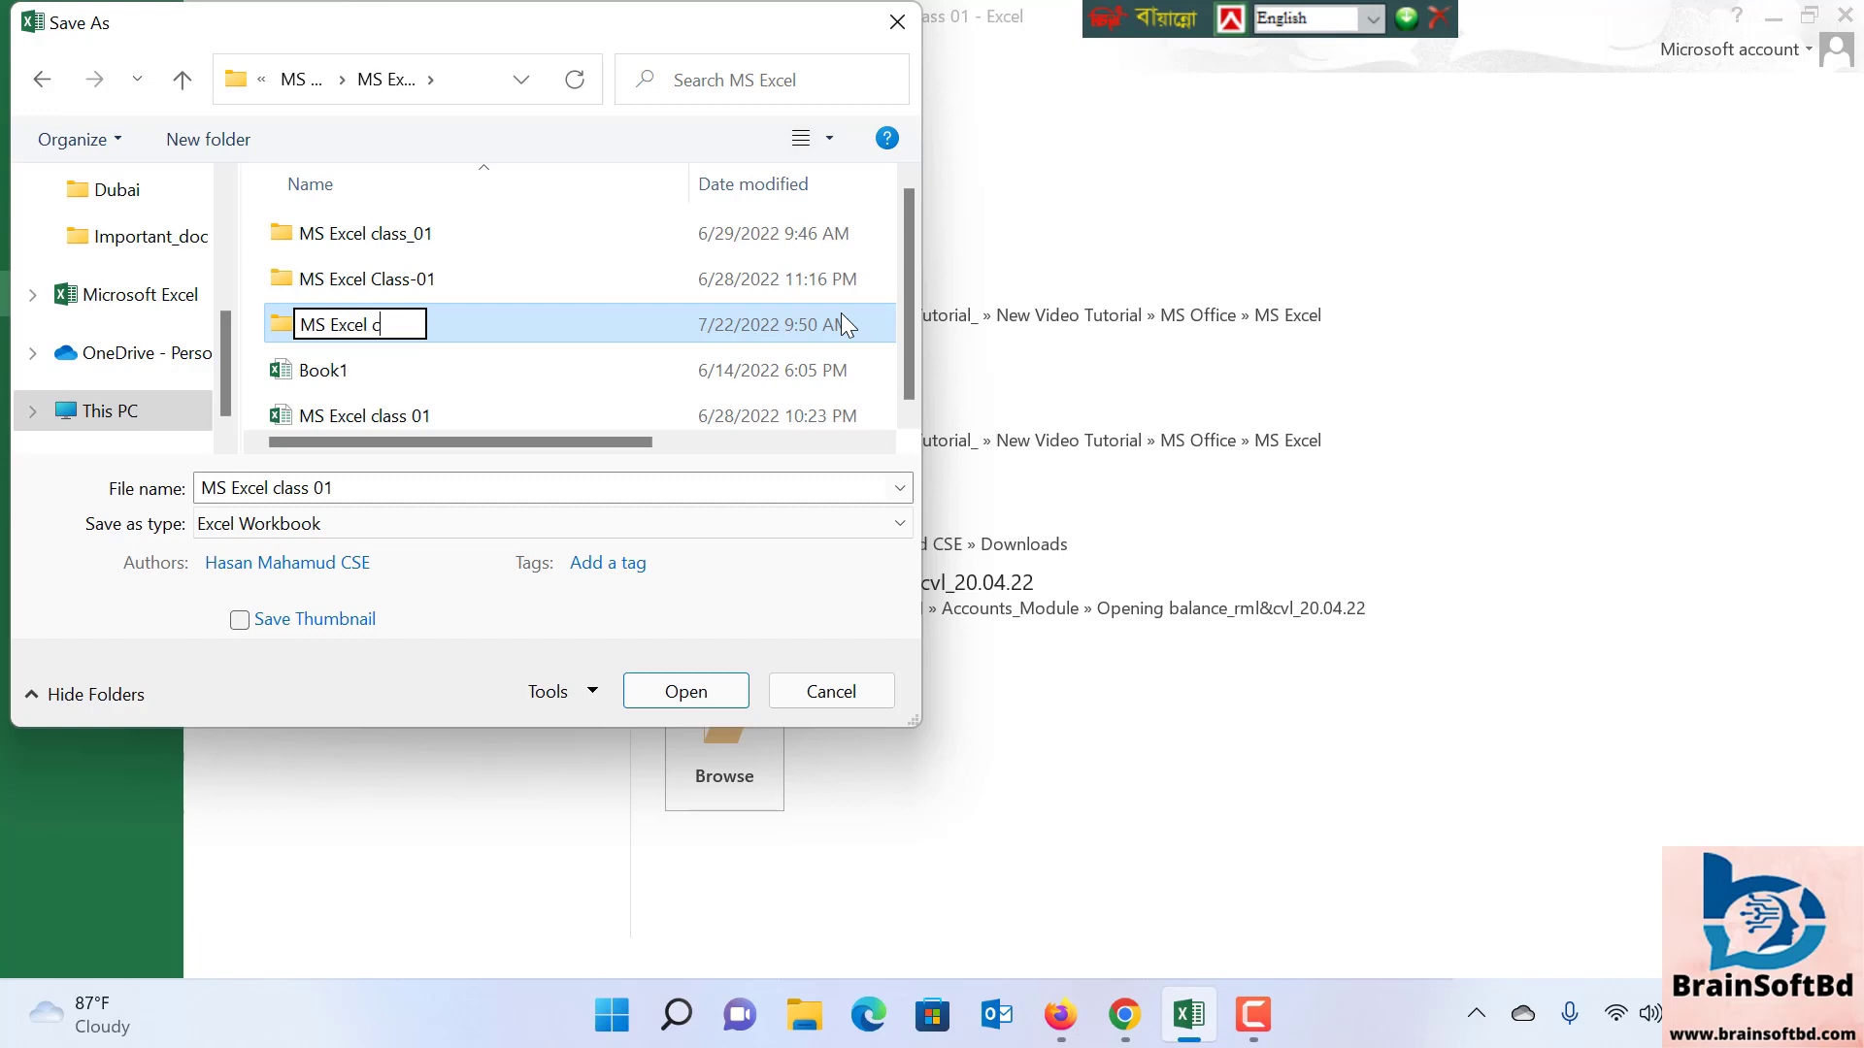
{"action": "type", "text": "lass "}
{"action": "type", "text": "_02"}
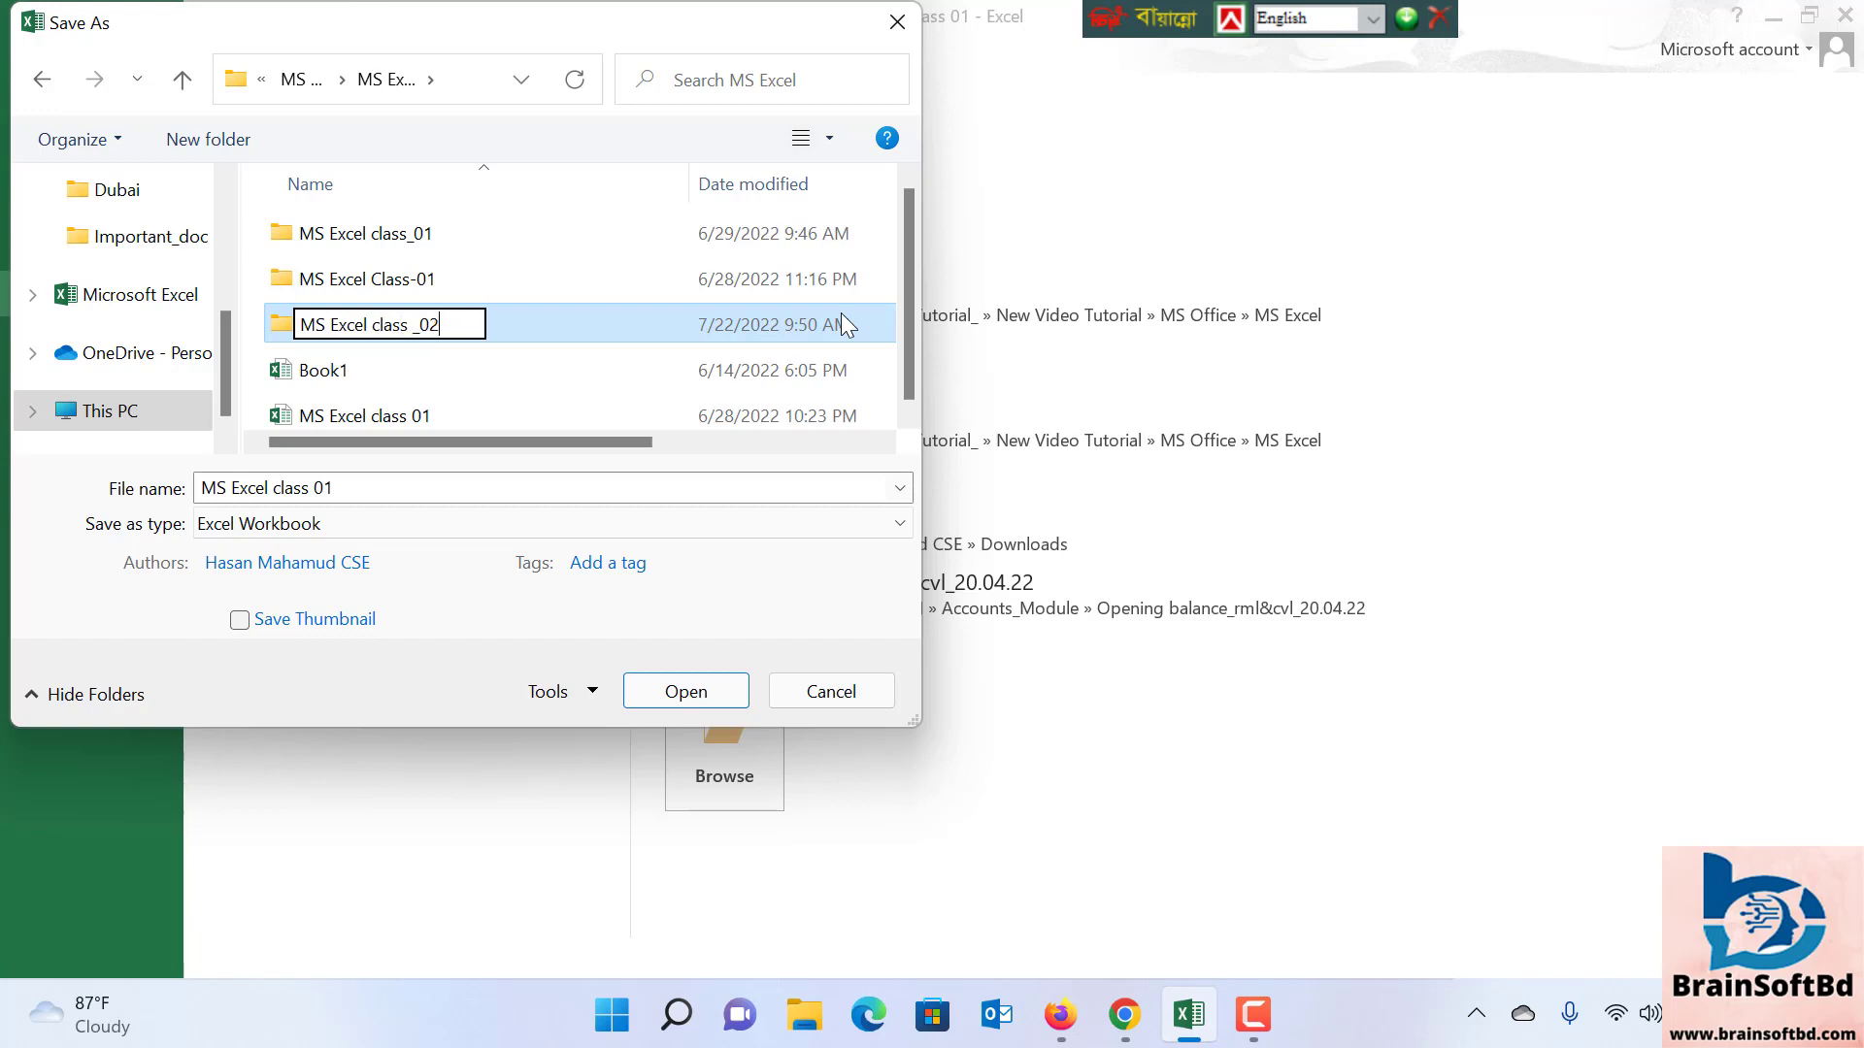
{"action": "left_click", "coordinate": [333, 366]}
{"action": "double_click", "coordinate": [407, 238]}
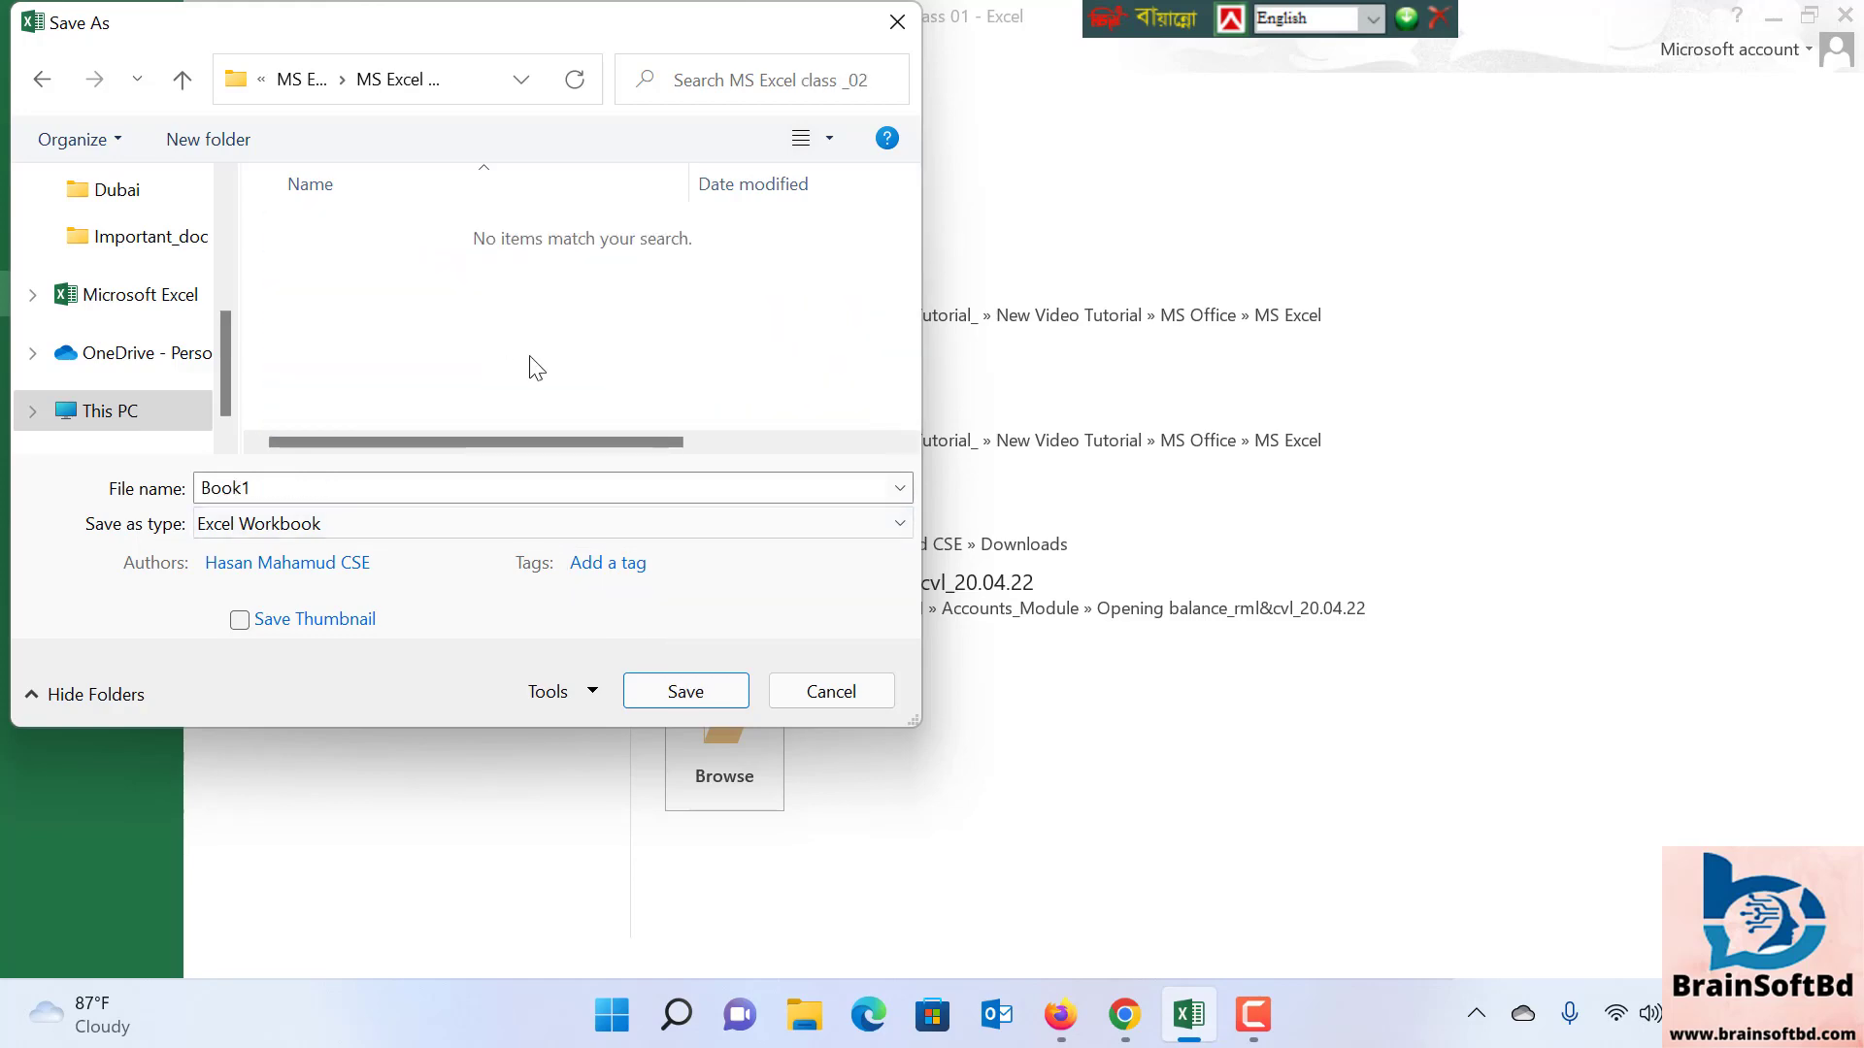
{"action": "left_click", "coordinate": [678, 693]}
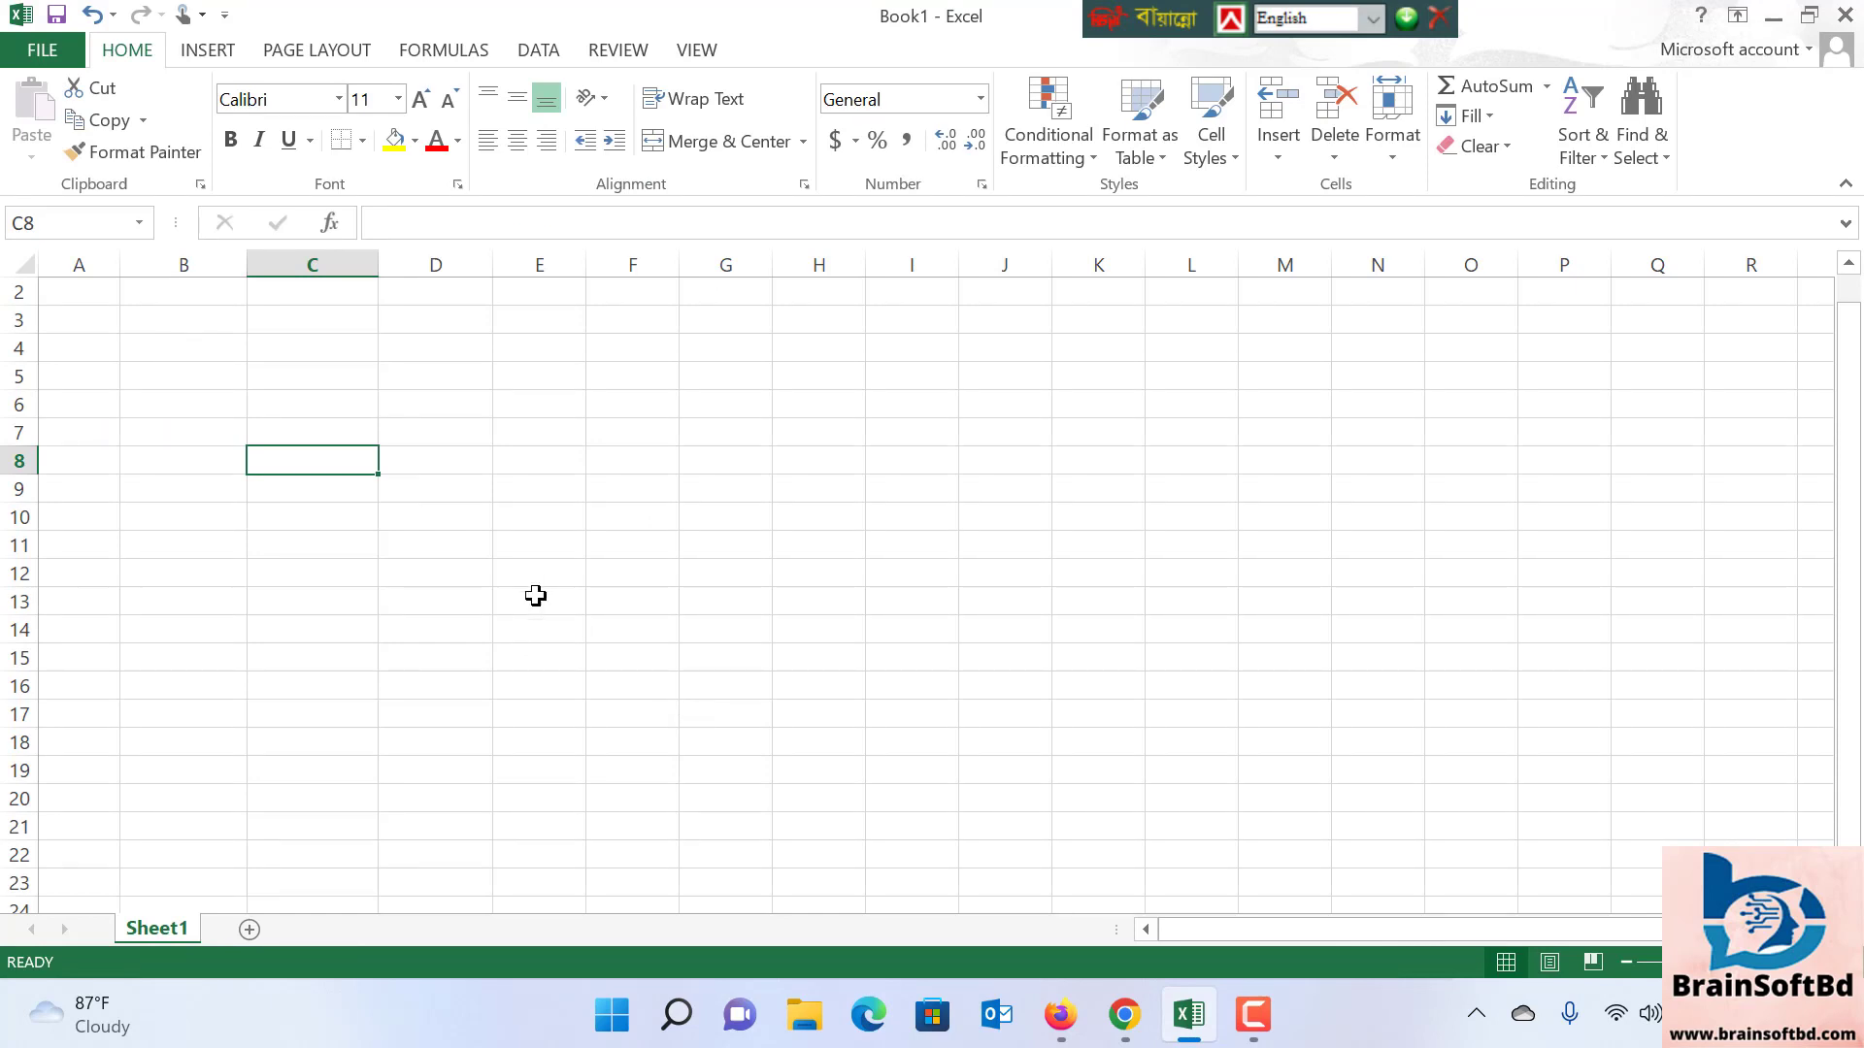
Enter 'Brainsoftbd sales summary report 2022' in cell C4
{"action": "left_click", "coordinate": [472, 366]}
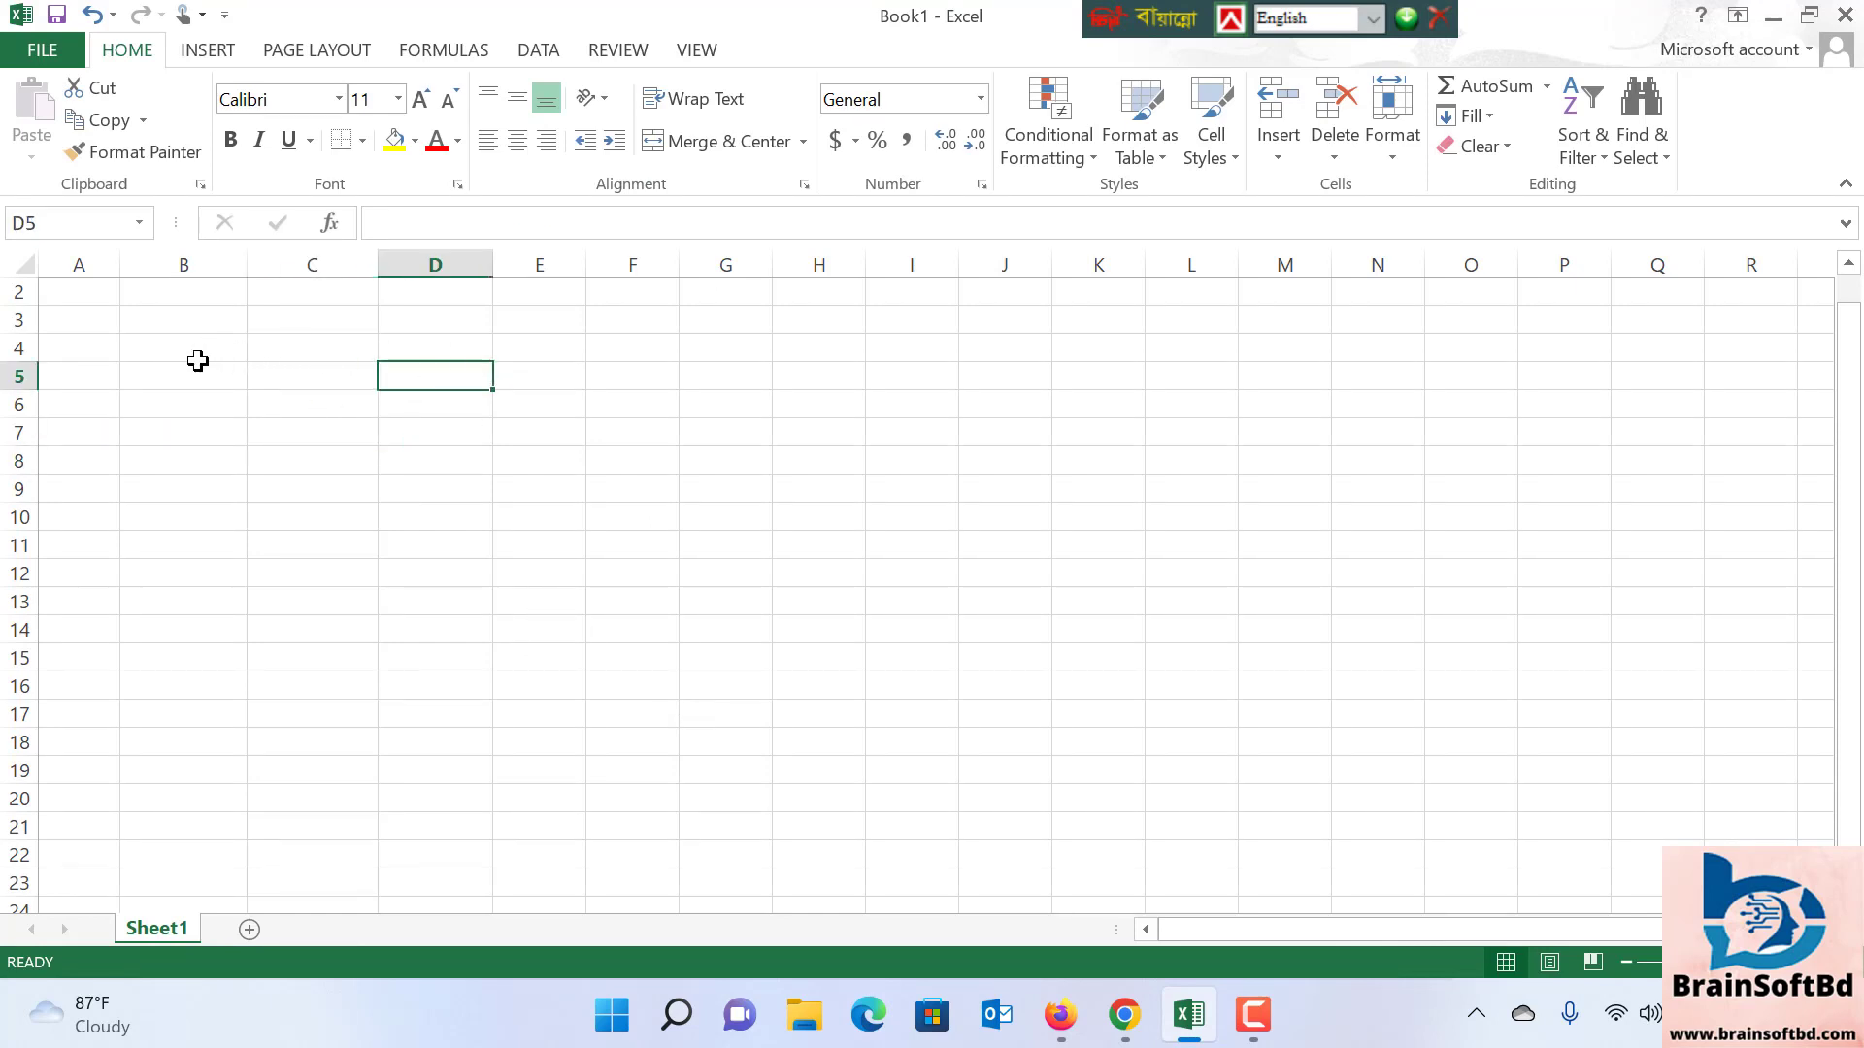
{"action": "left_click", "coordinate": [242, 378]}
{"action": "left_click", "coordinate": [505, 458]}
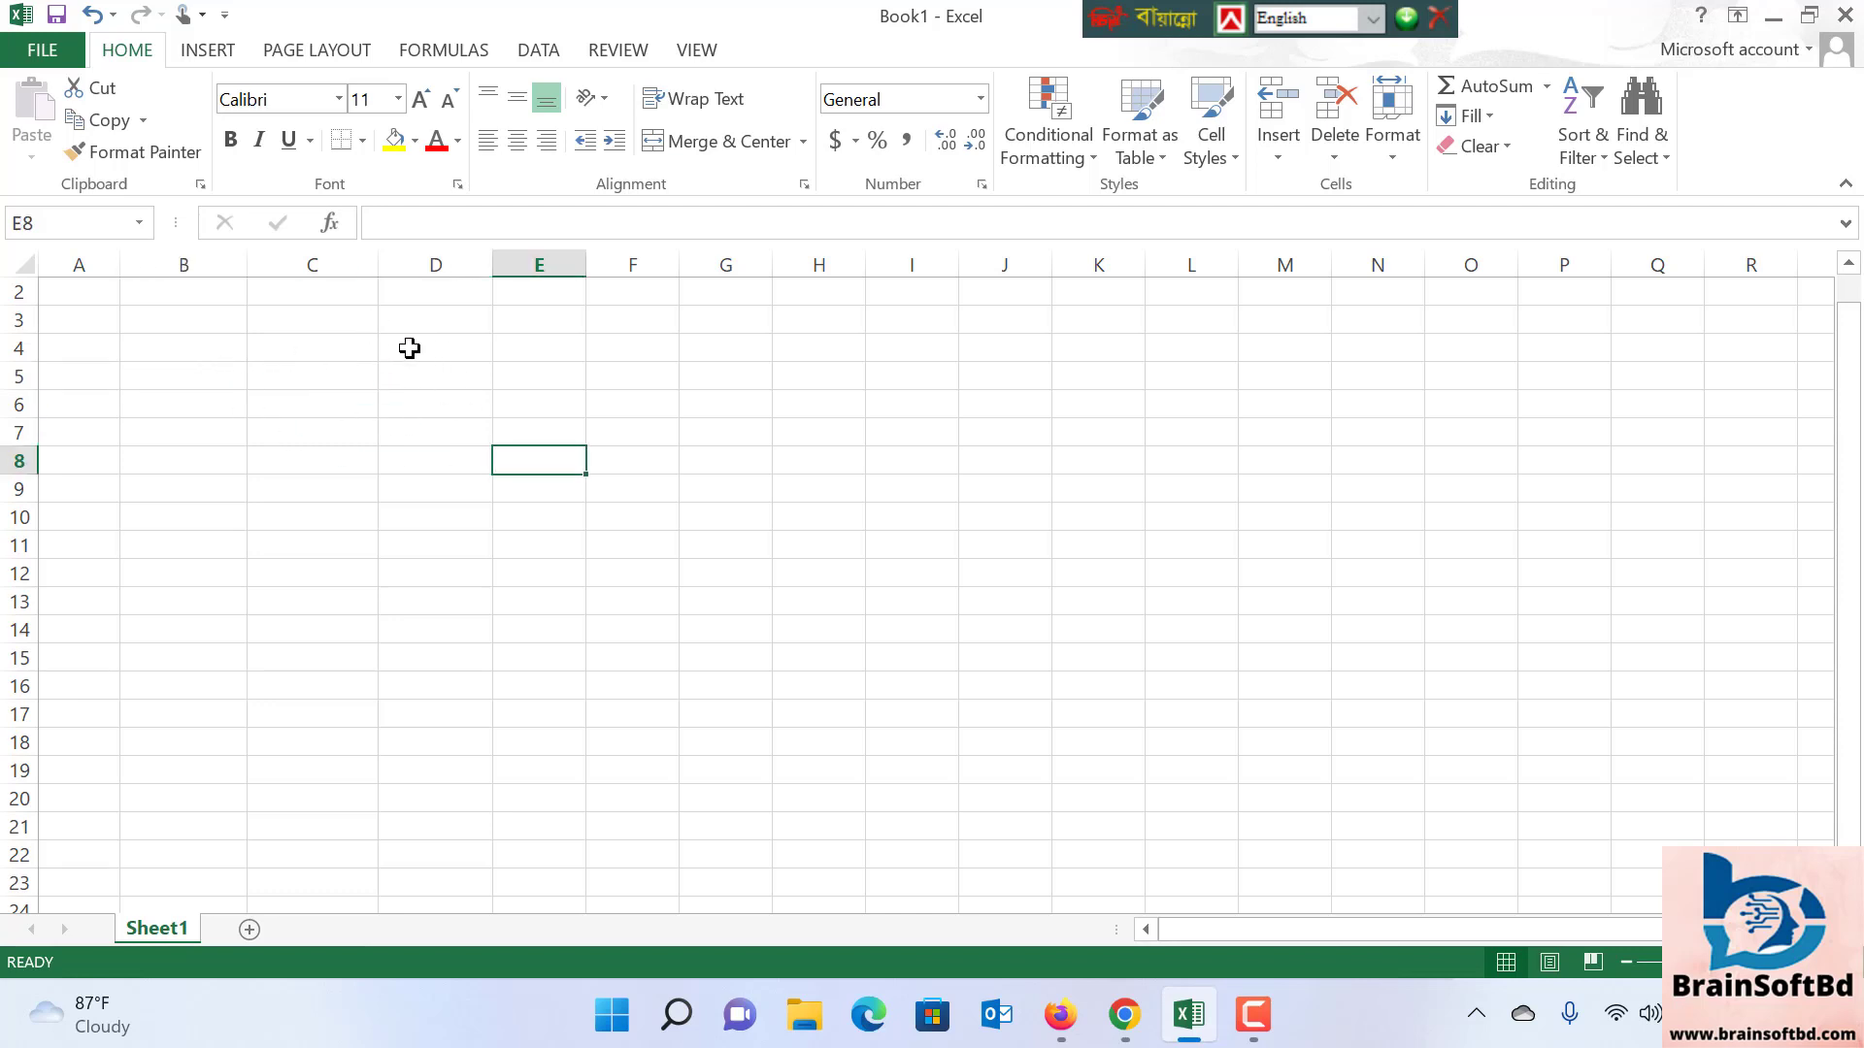
{"action": "left_click", "coordinate": [352, 345]}
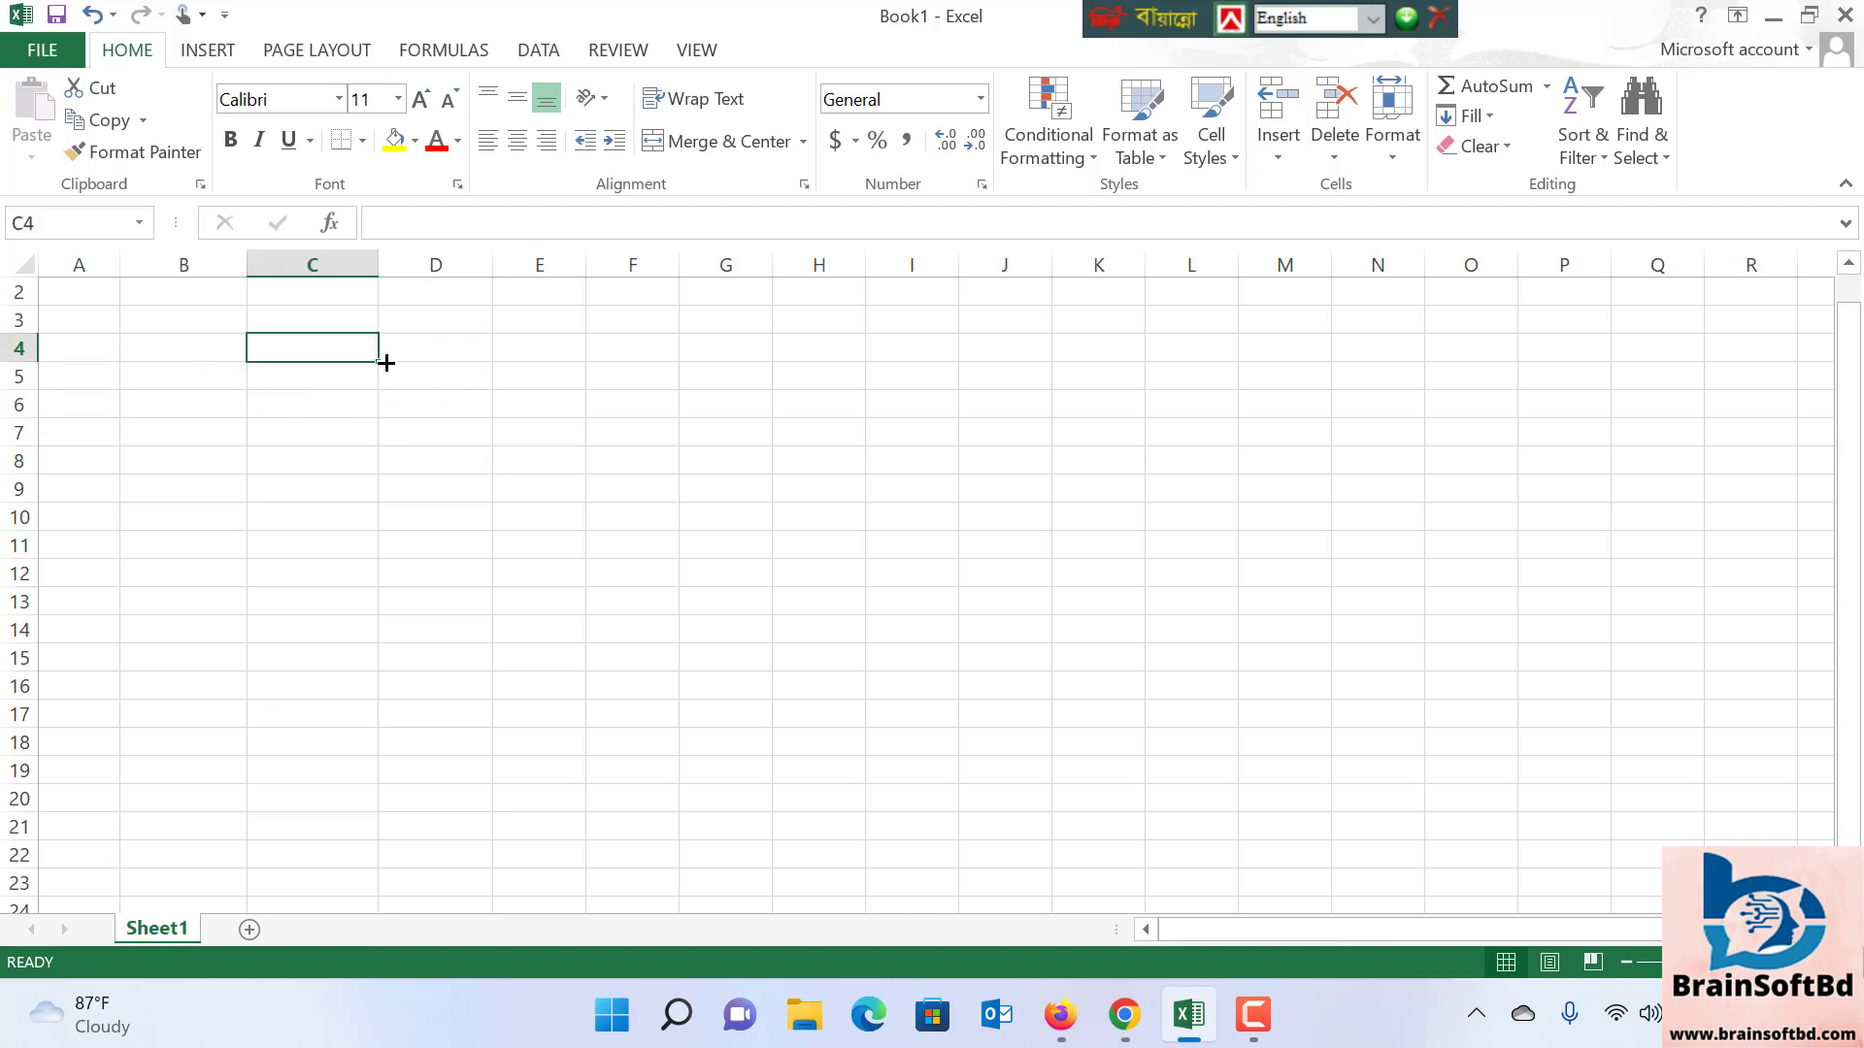
{"action": "left_click", "coordinate": [437, 354]}
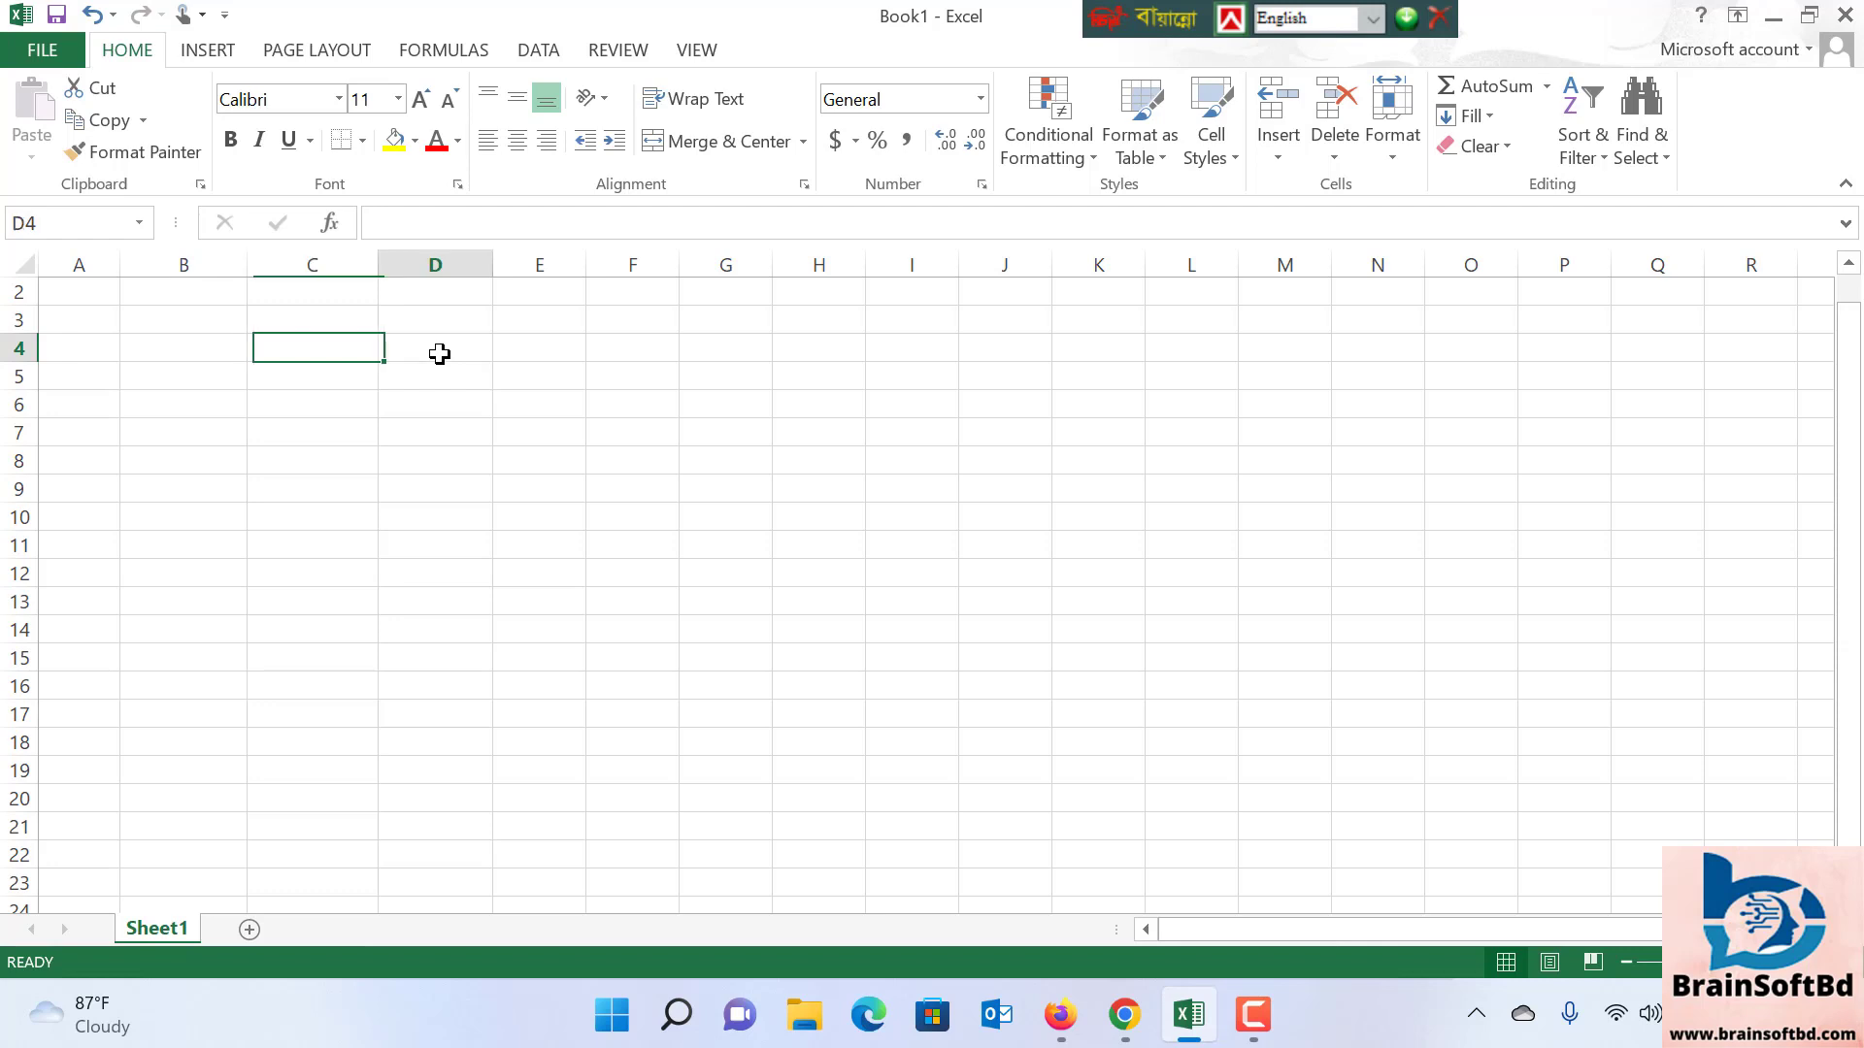
{"action": "left_click", "coordinate": [292, 345]}
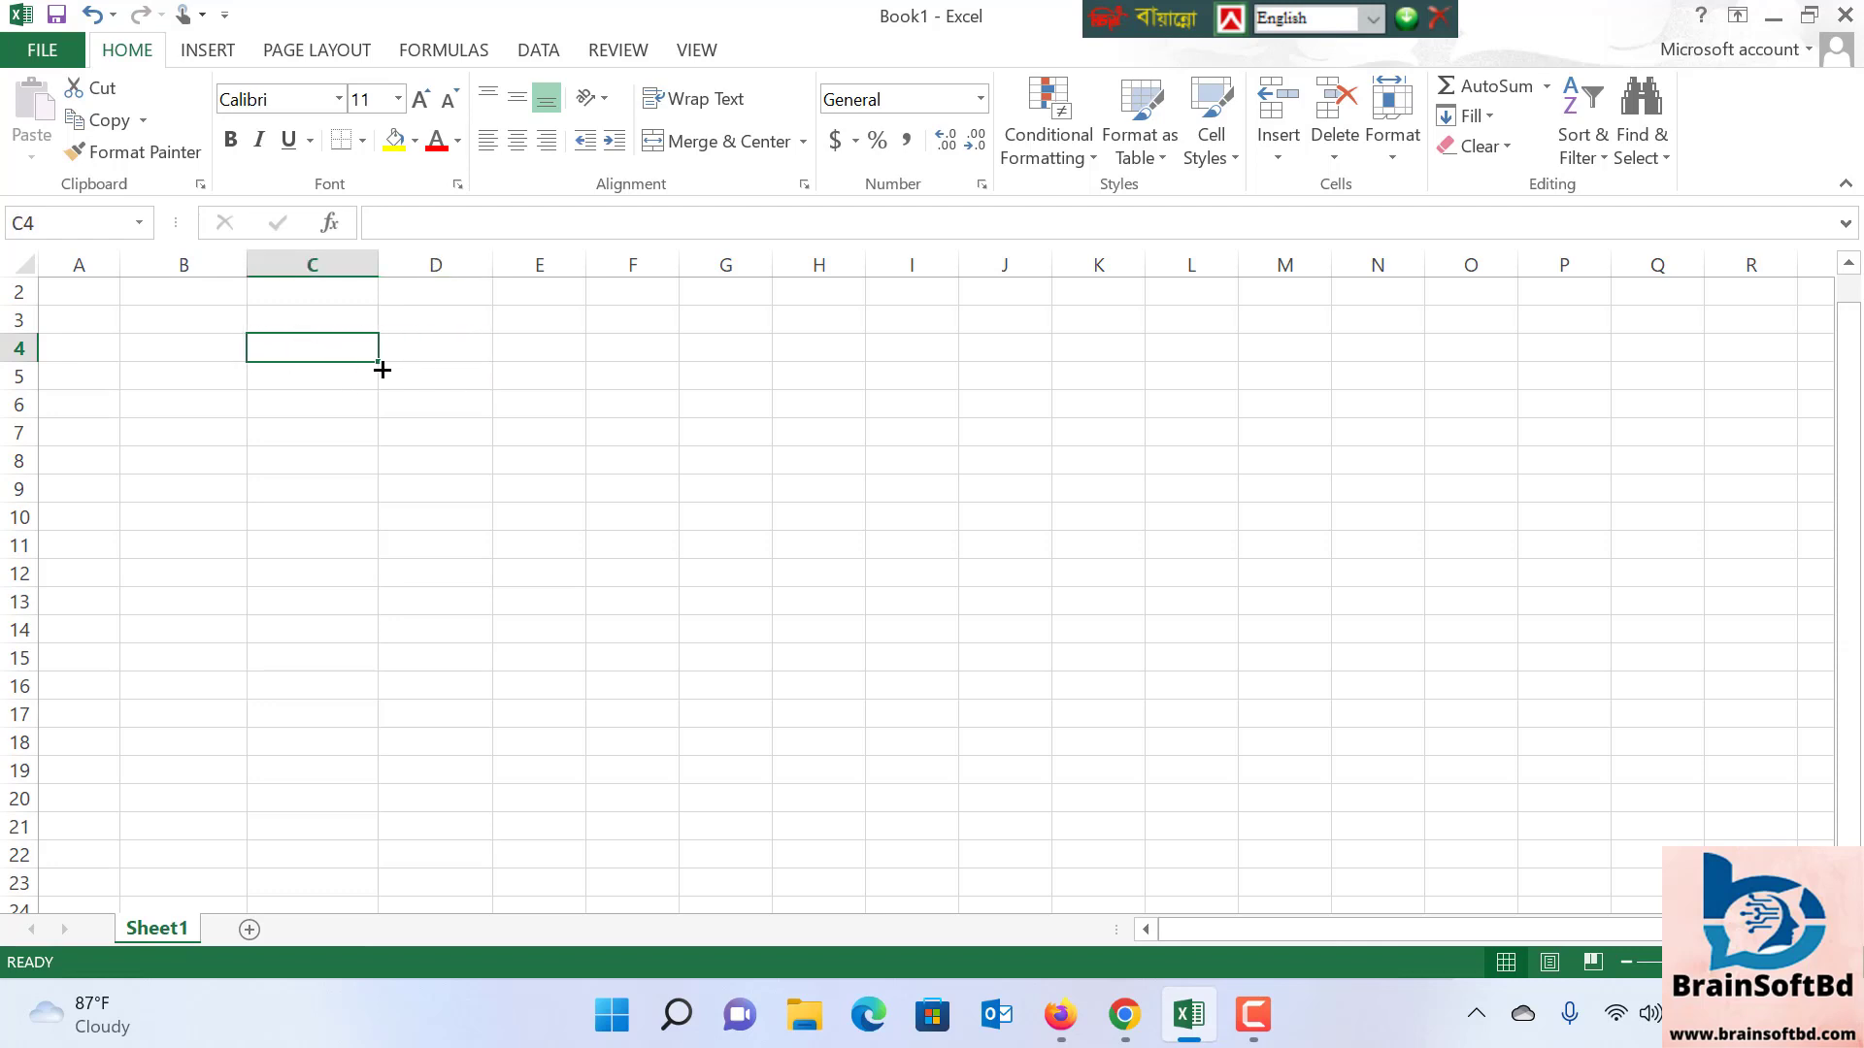
{"action": "type", "text": "Brainss"}
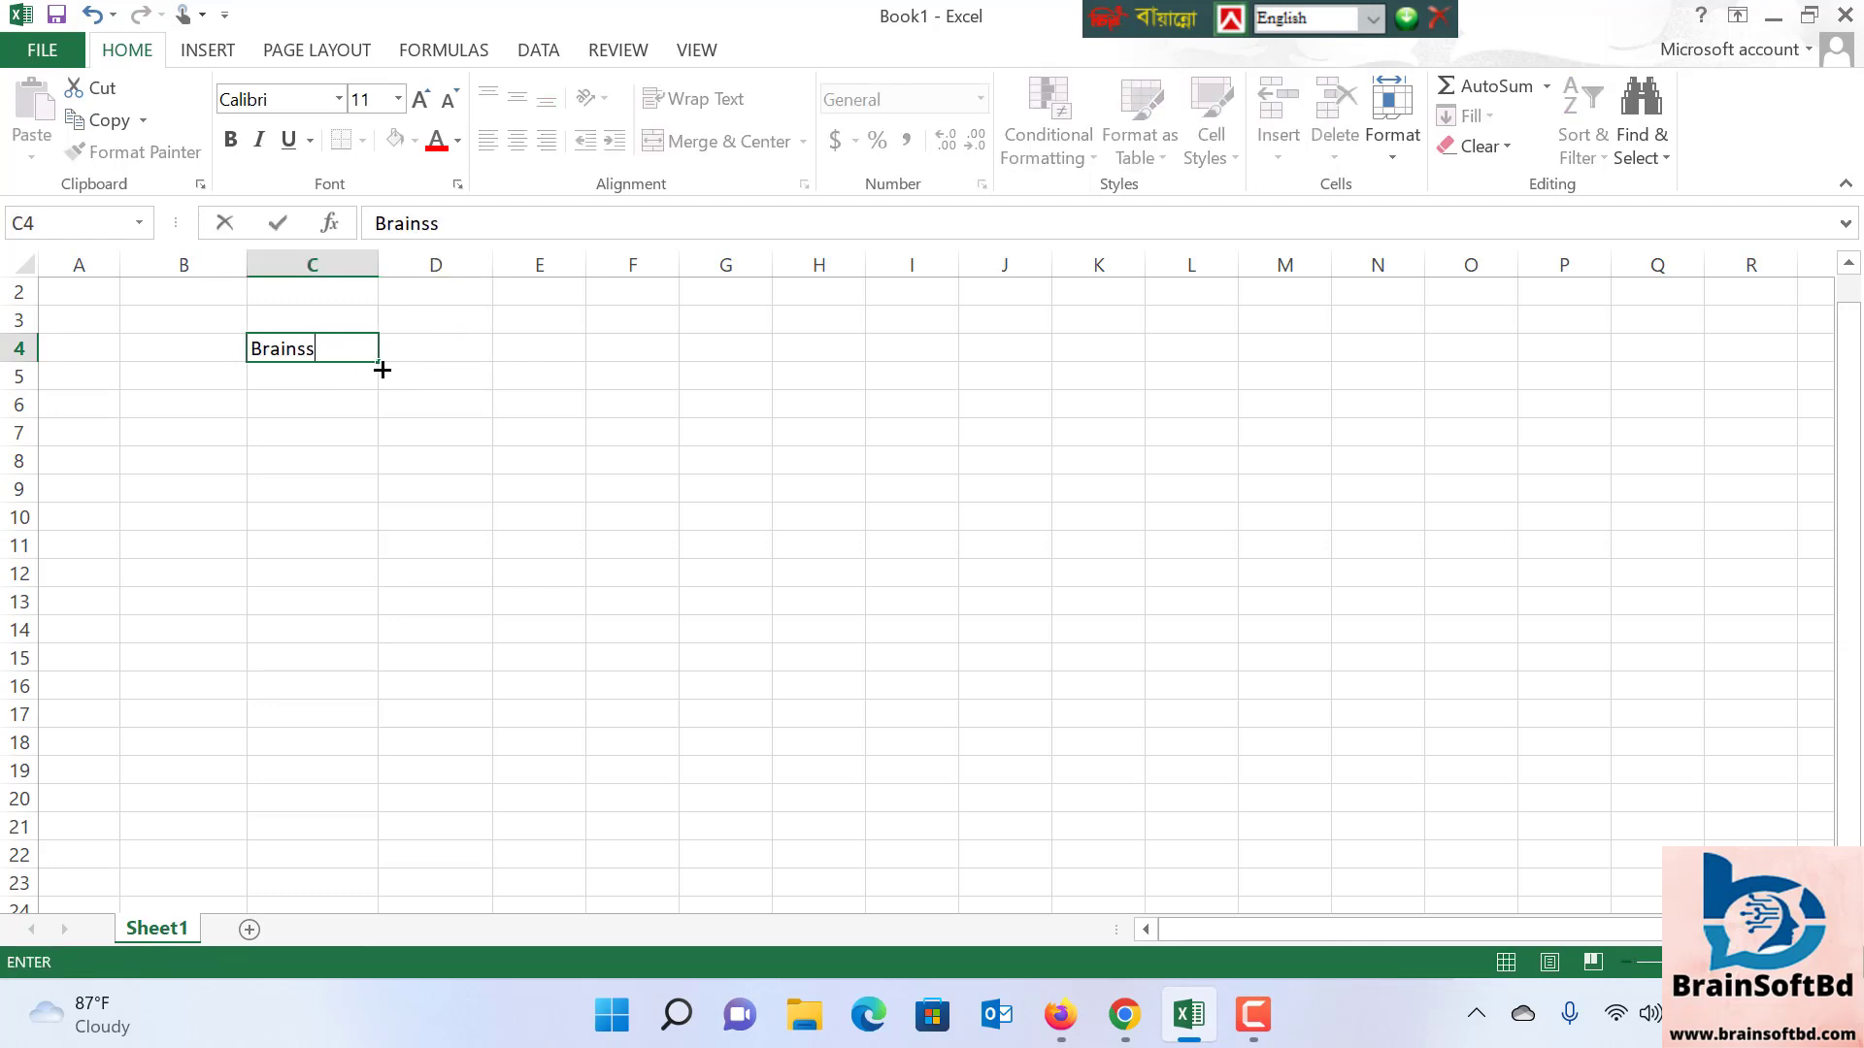
{"action": "key", "text": "BackSpace"}
{"action": "type", "text": "oftbd sa"}
{"action": "type", "text": "les summary re"}
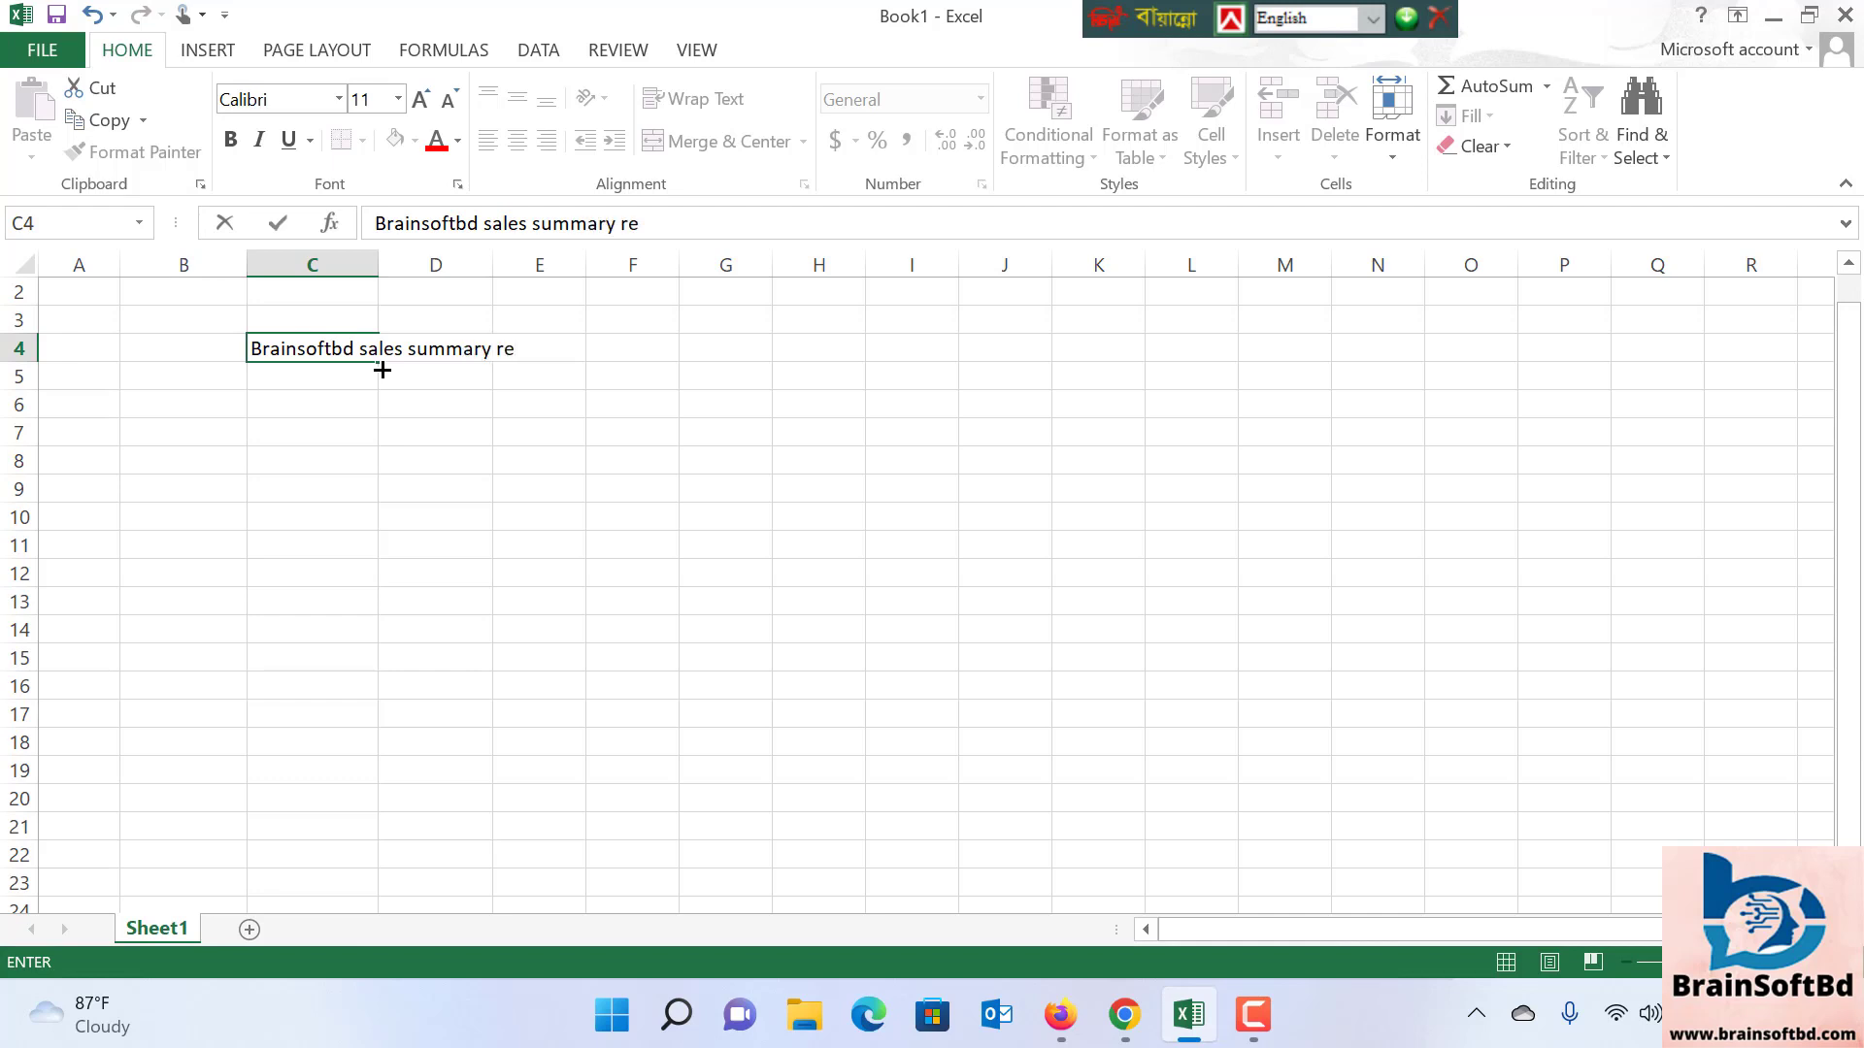
{"action": "type", "text": "port "}
{"action": "type", "text": "2"}
{"action": "type", "text": "022"}
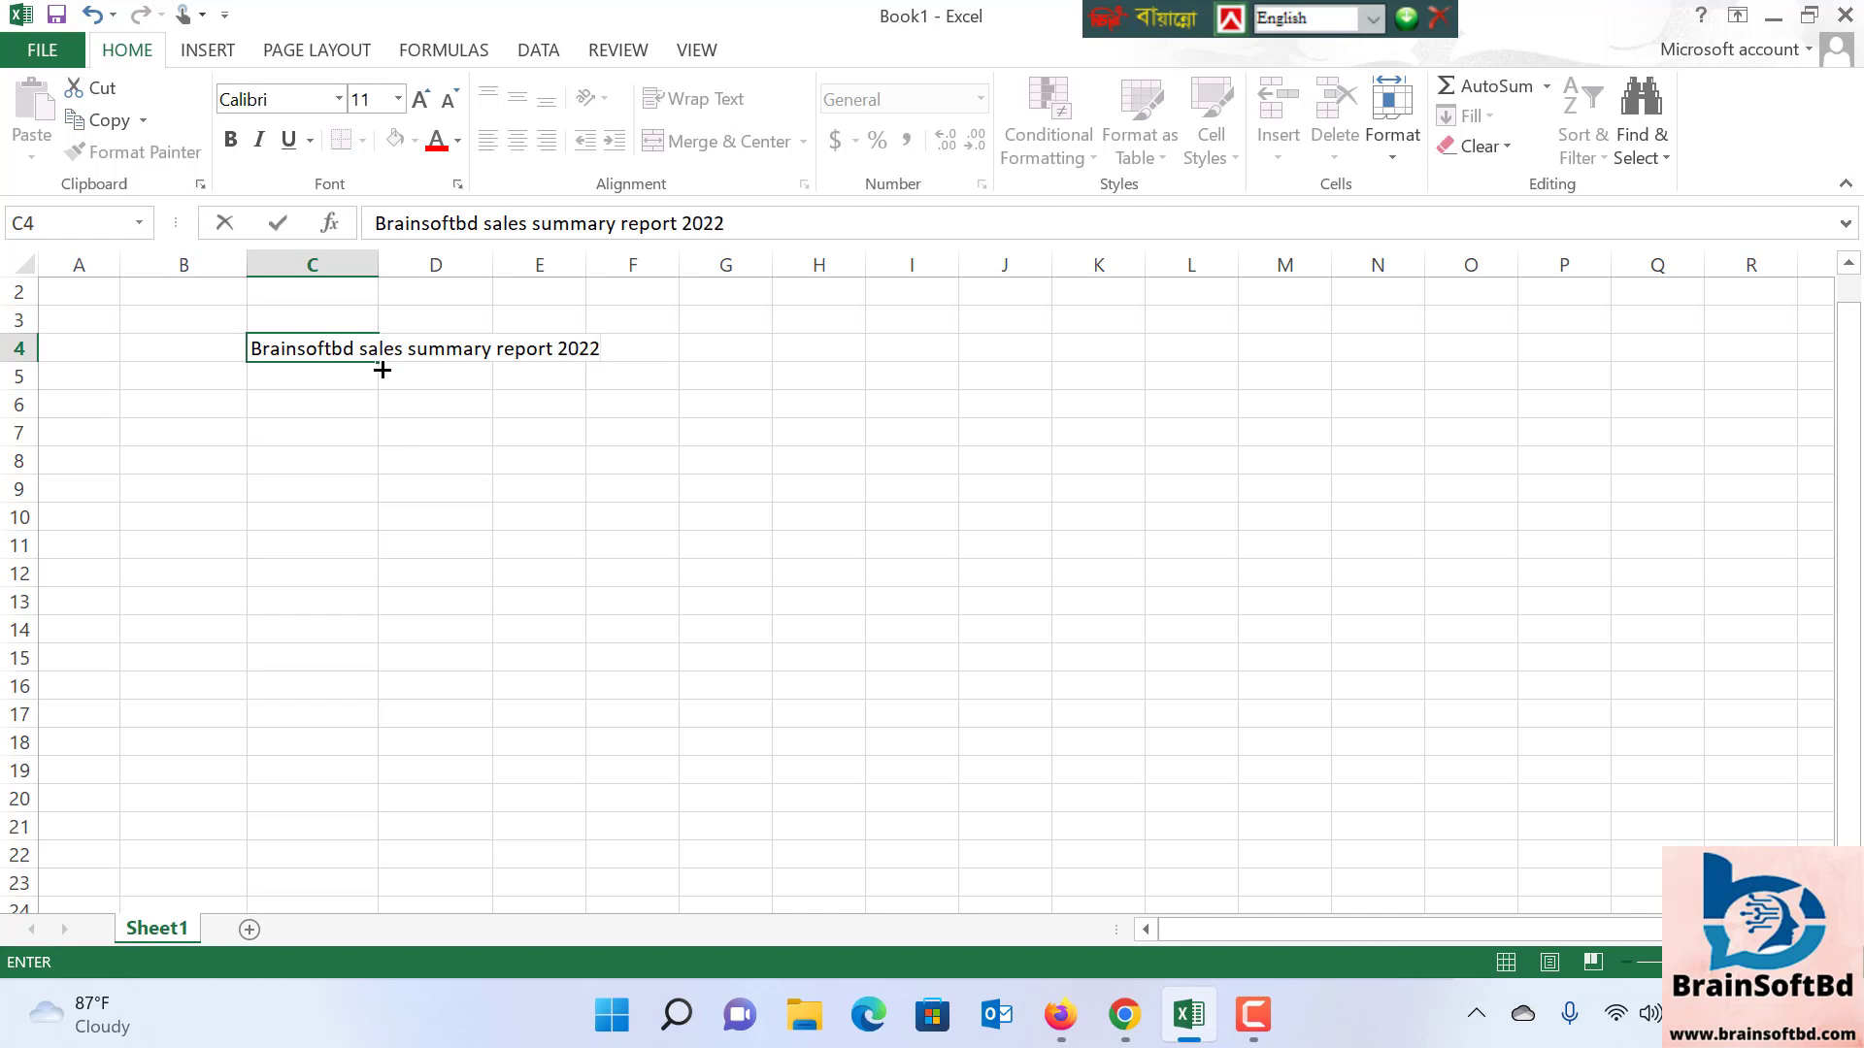
{"action": "left_click", "coordinate": [622, 497]}
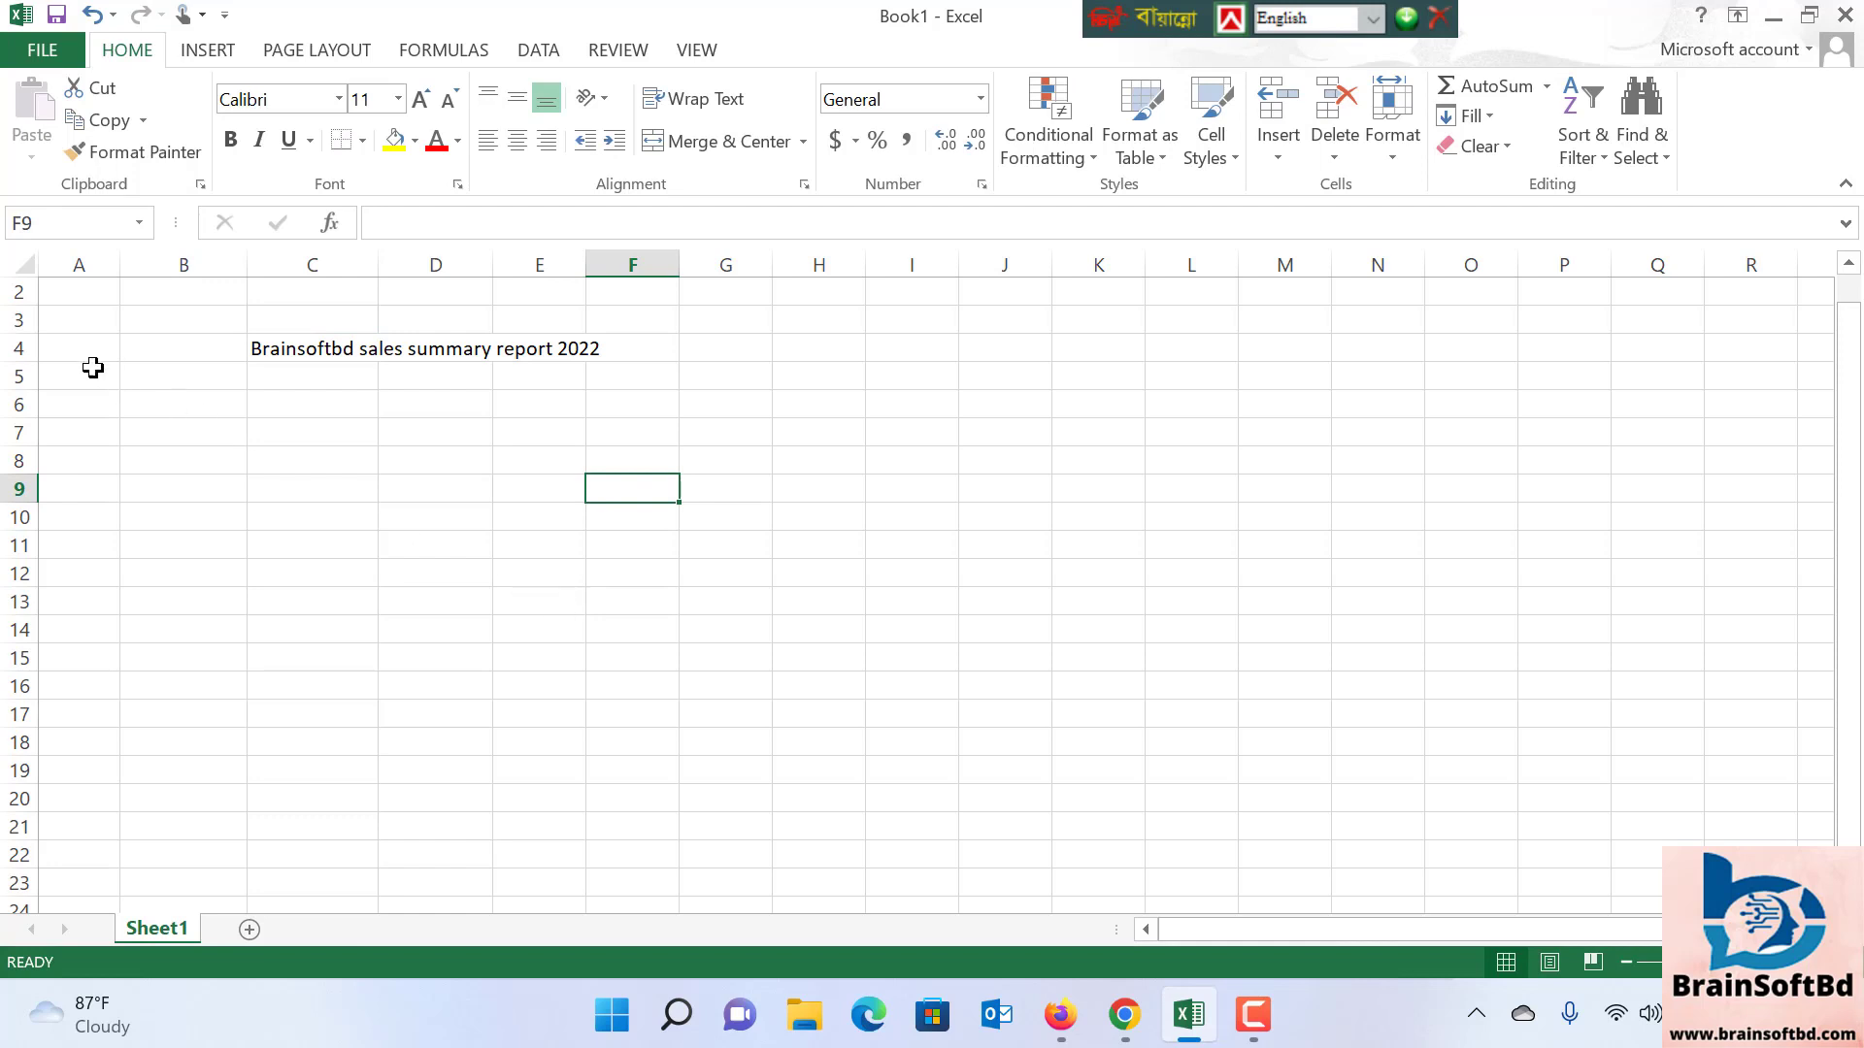
Merge and centre the title across cells A4:F4
{"action": "left_click_drag", "start_coordinate": [75, 347], "coordinate": [613, 361]}
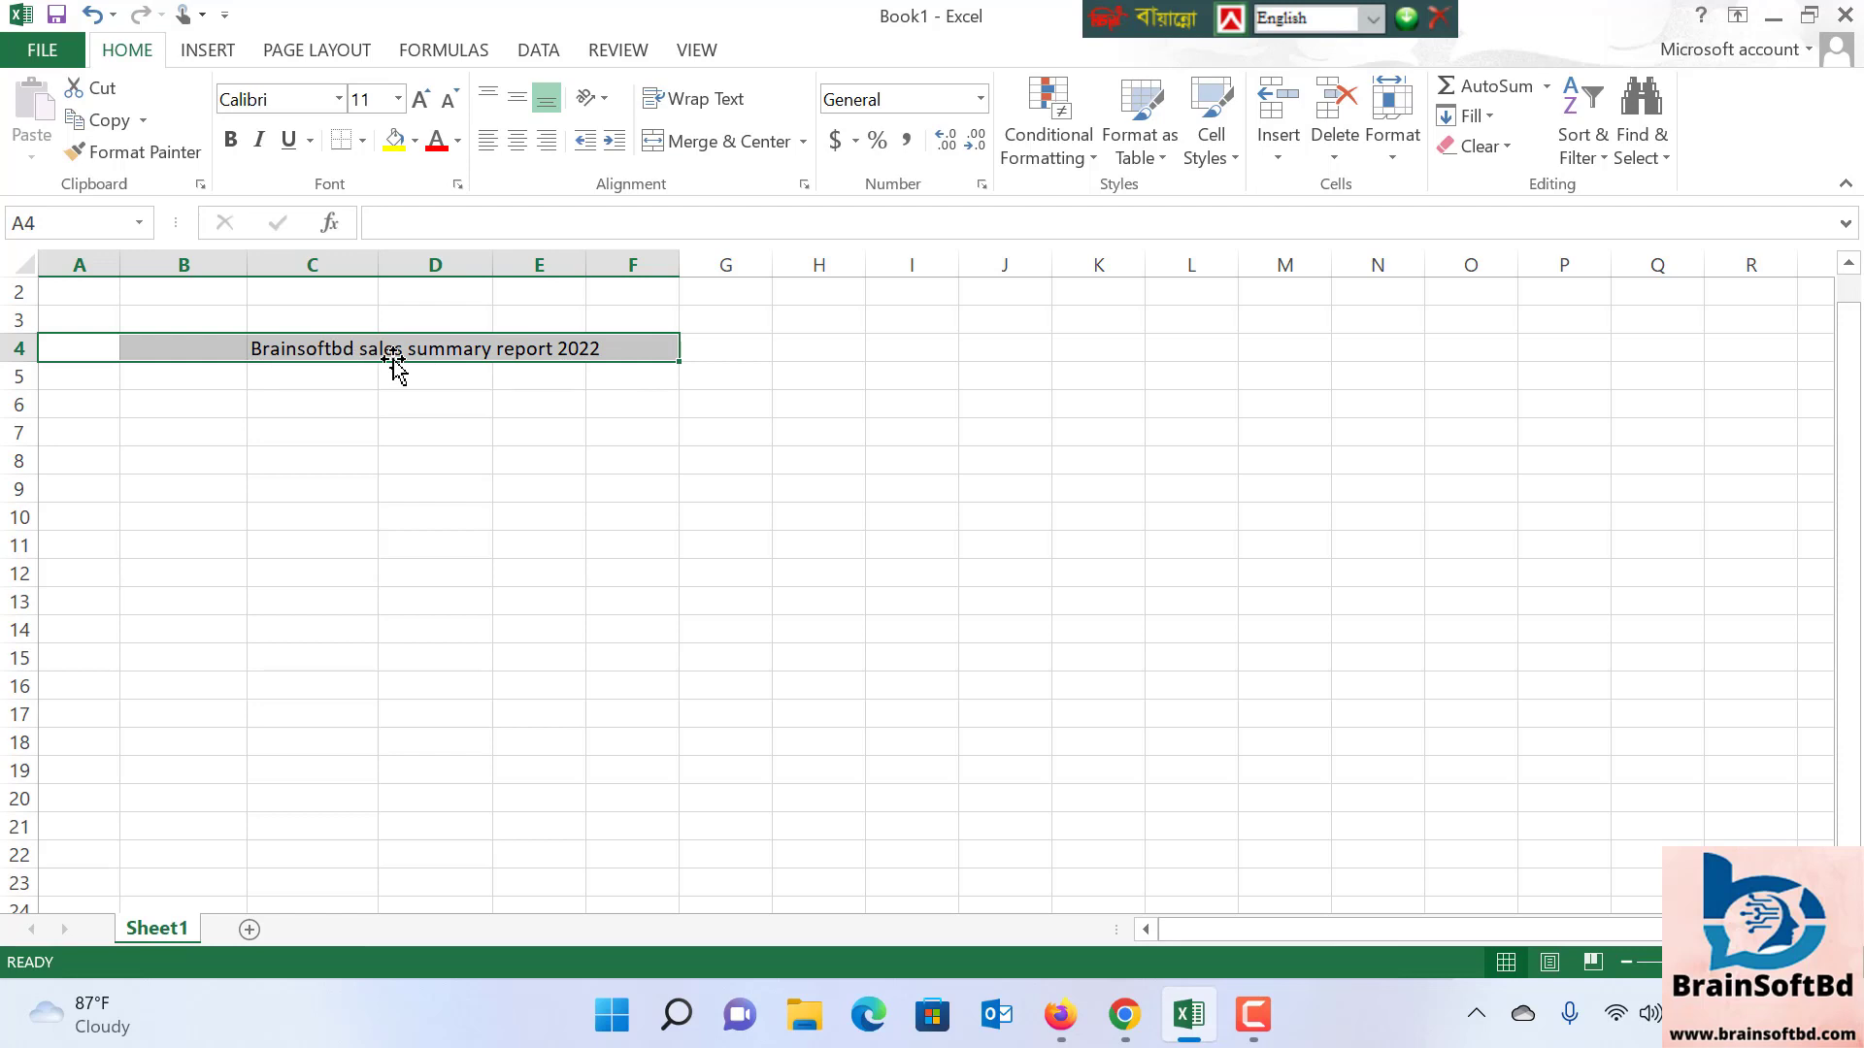
{"action": "left_click", "coordinate": [141, 350]}
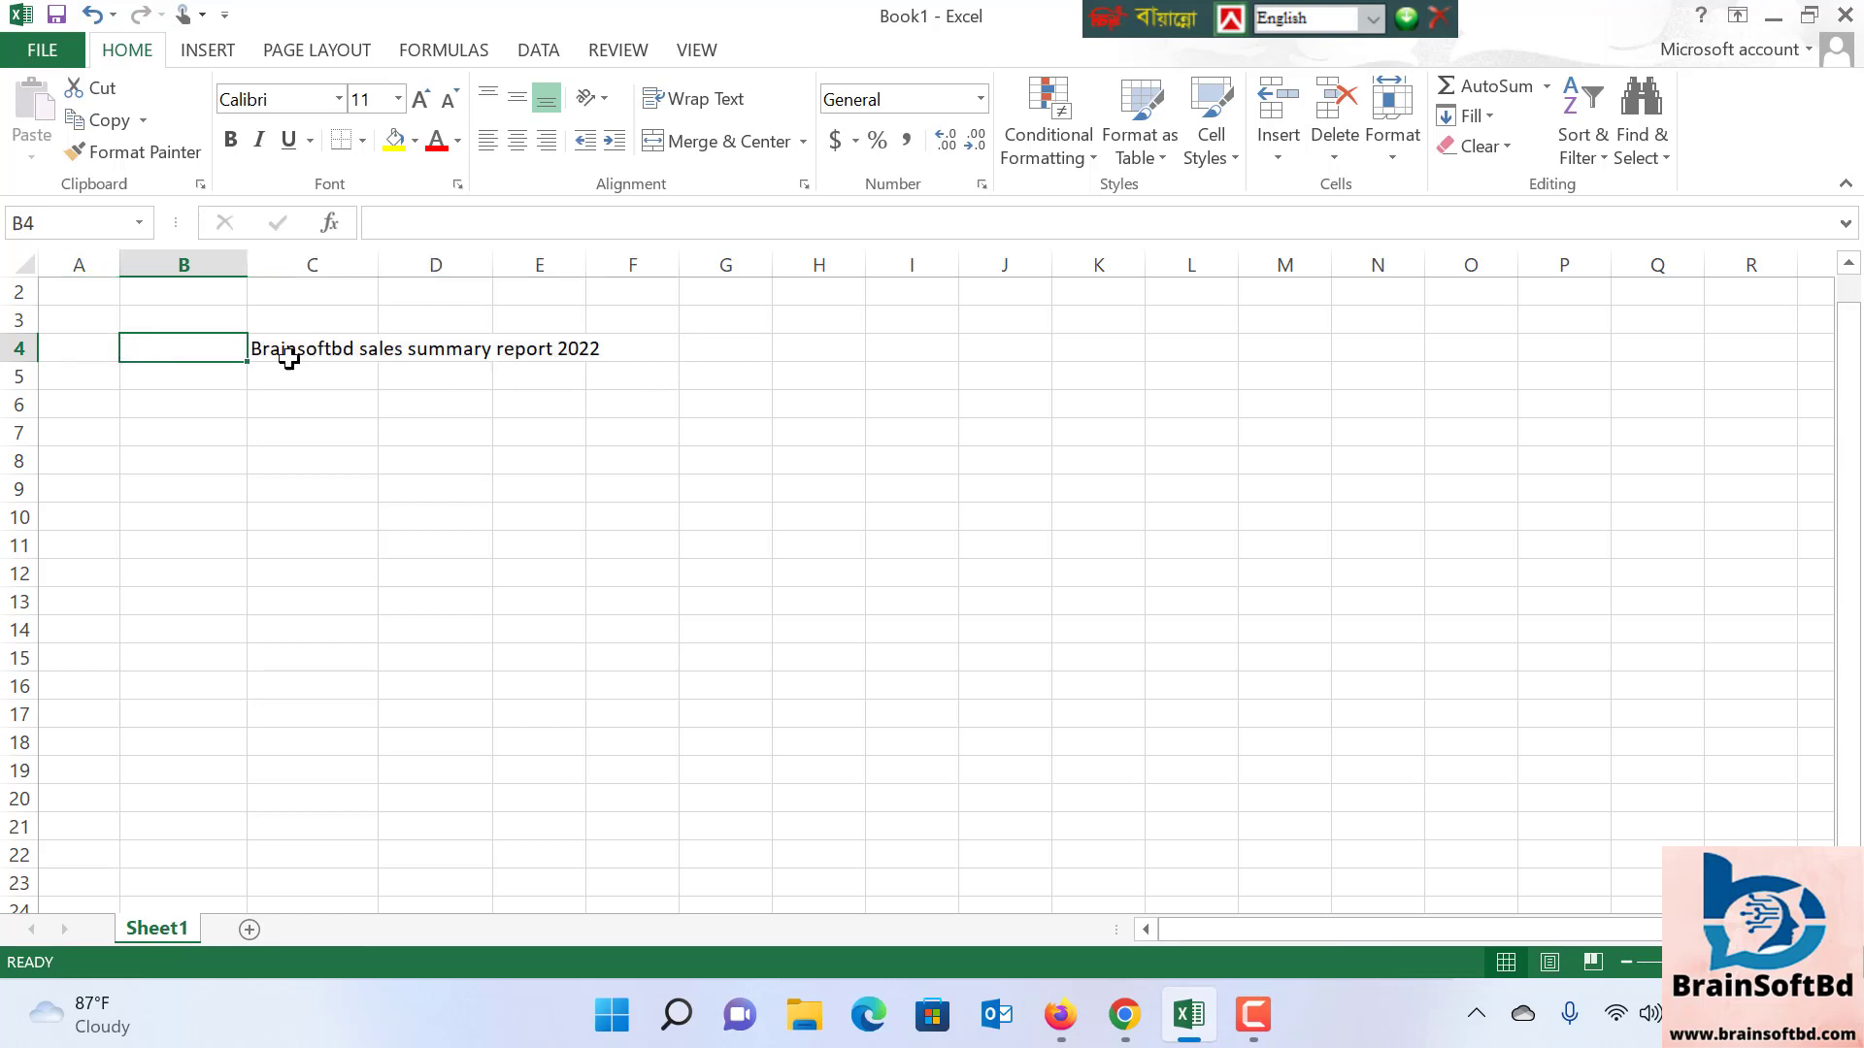
{"action": "left_click_drag", "start_coordinate": [102, 348], "coordinate": [612, 361]}
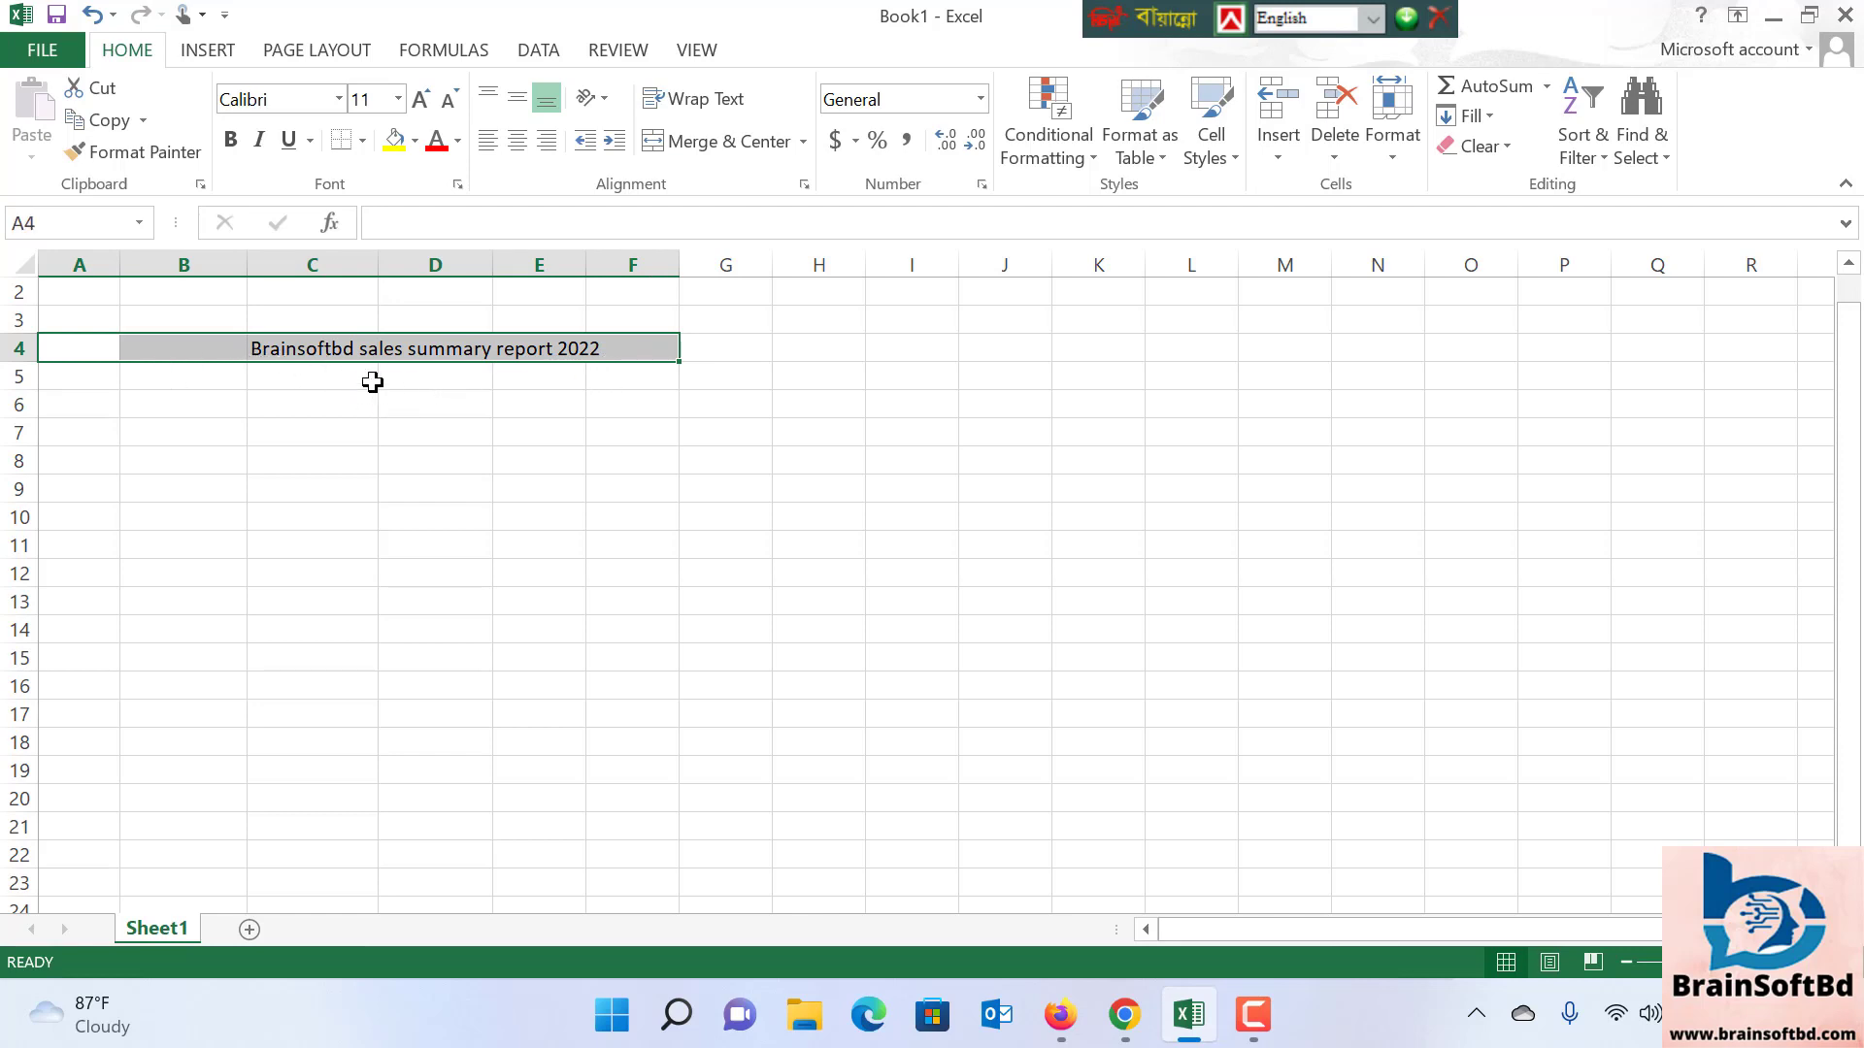
{"action": "left_click", "coordinate": [718, 156]}
{"action": "left_click", "coordinate": [581, 463]}
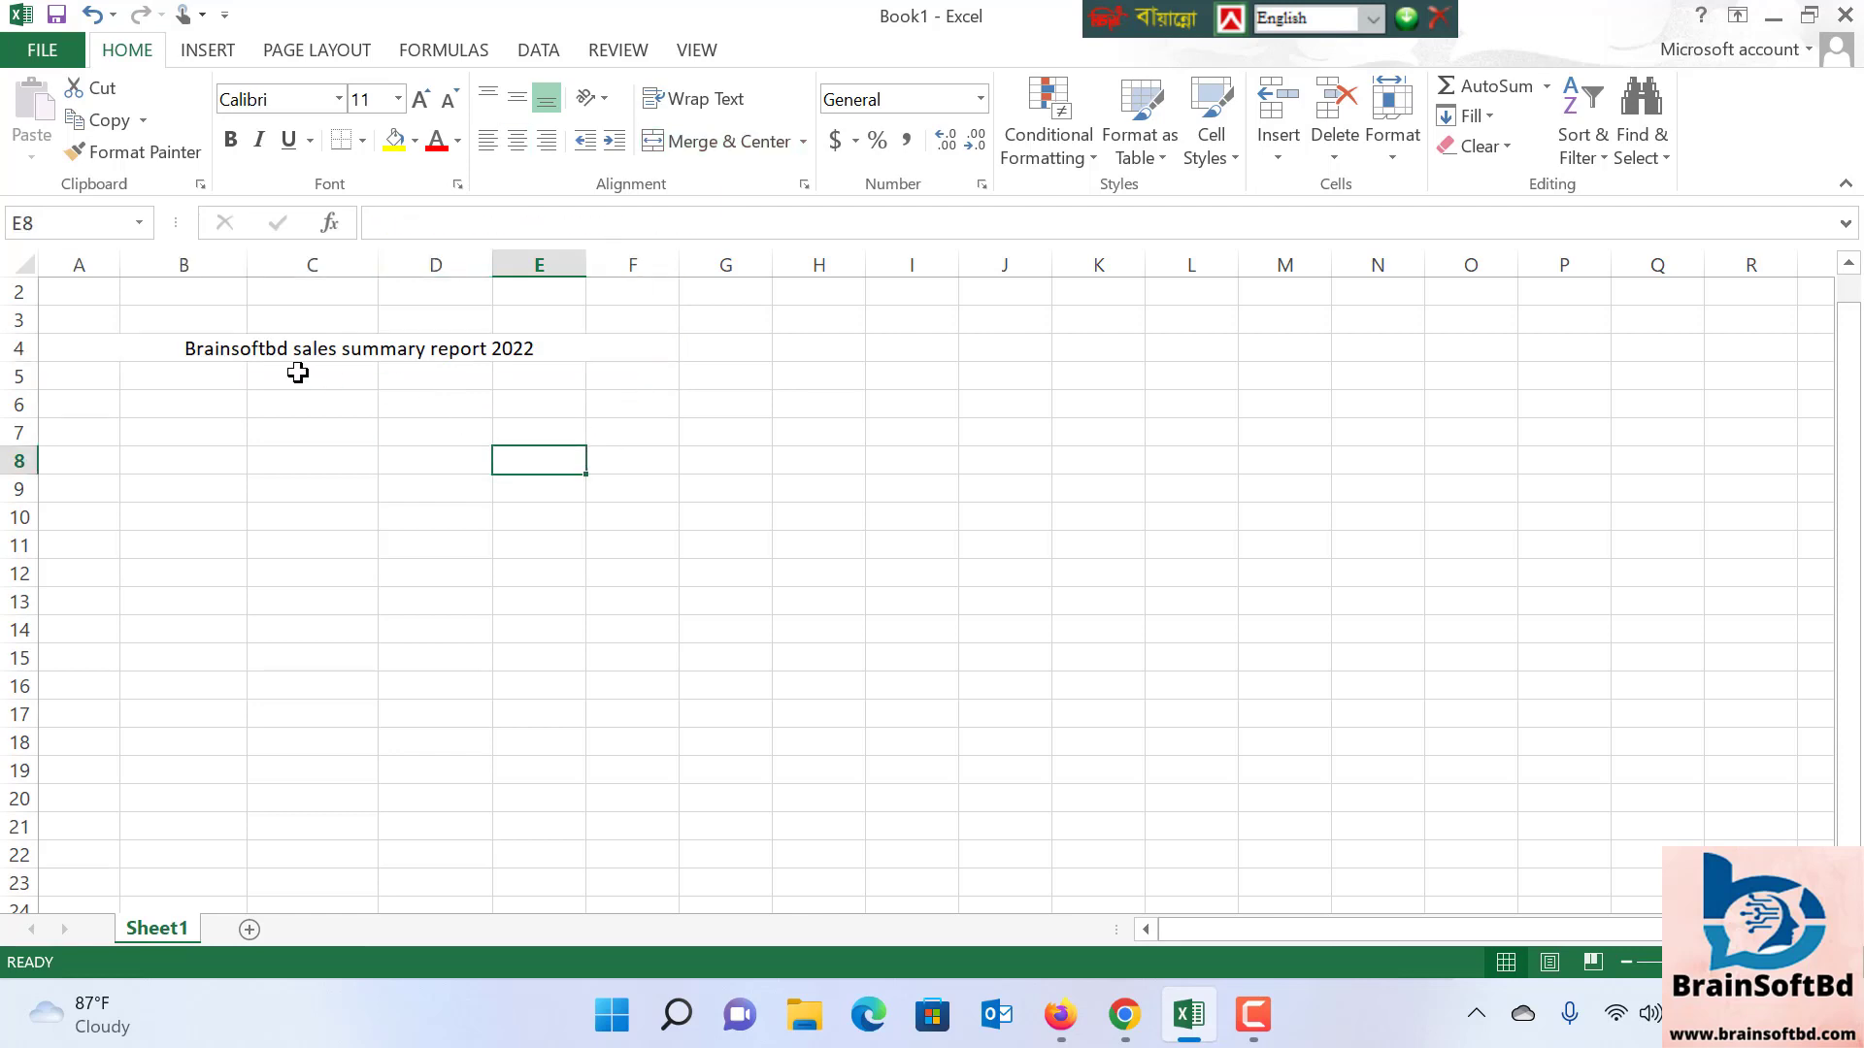
Fill the merged title cell with green
{"action": "left_click", "coordinate": [145, 350]}
{"action": "left_click", "coordinate": [529, 424]}
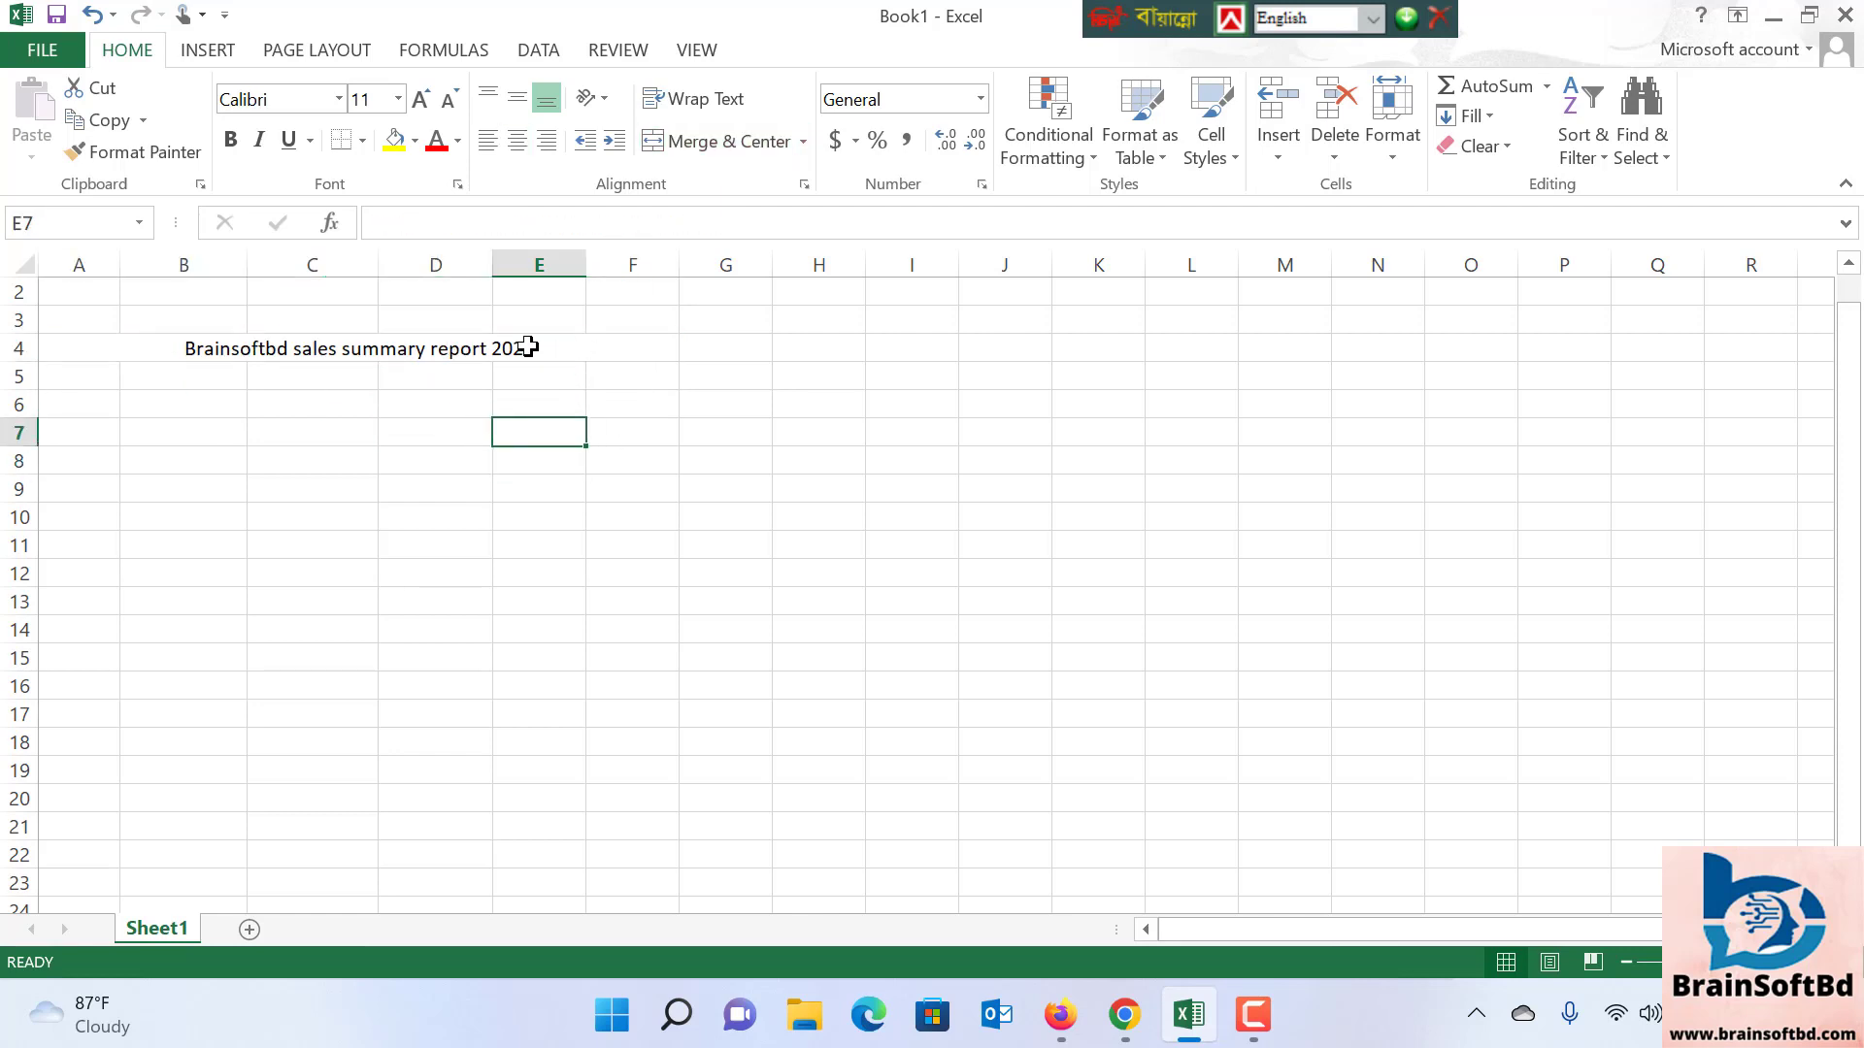
{"action": "left_click", "coordinate": [155, 347]}
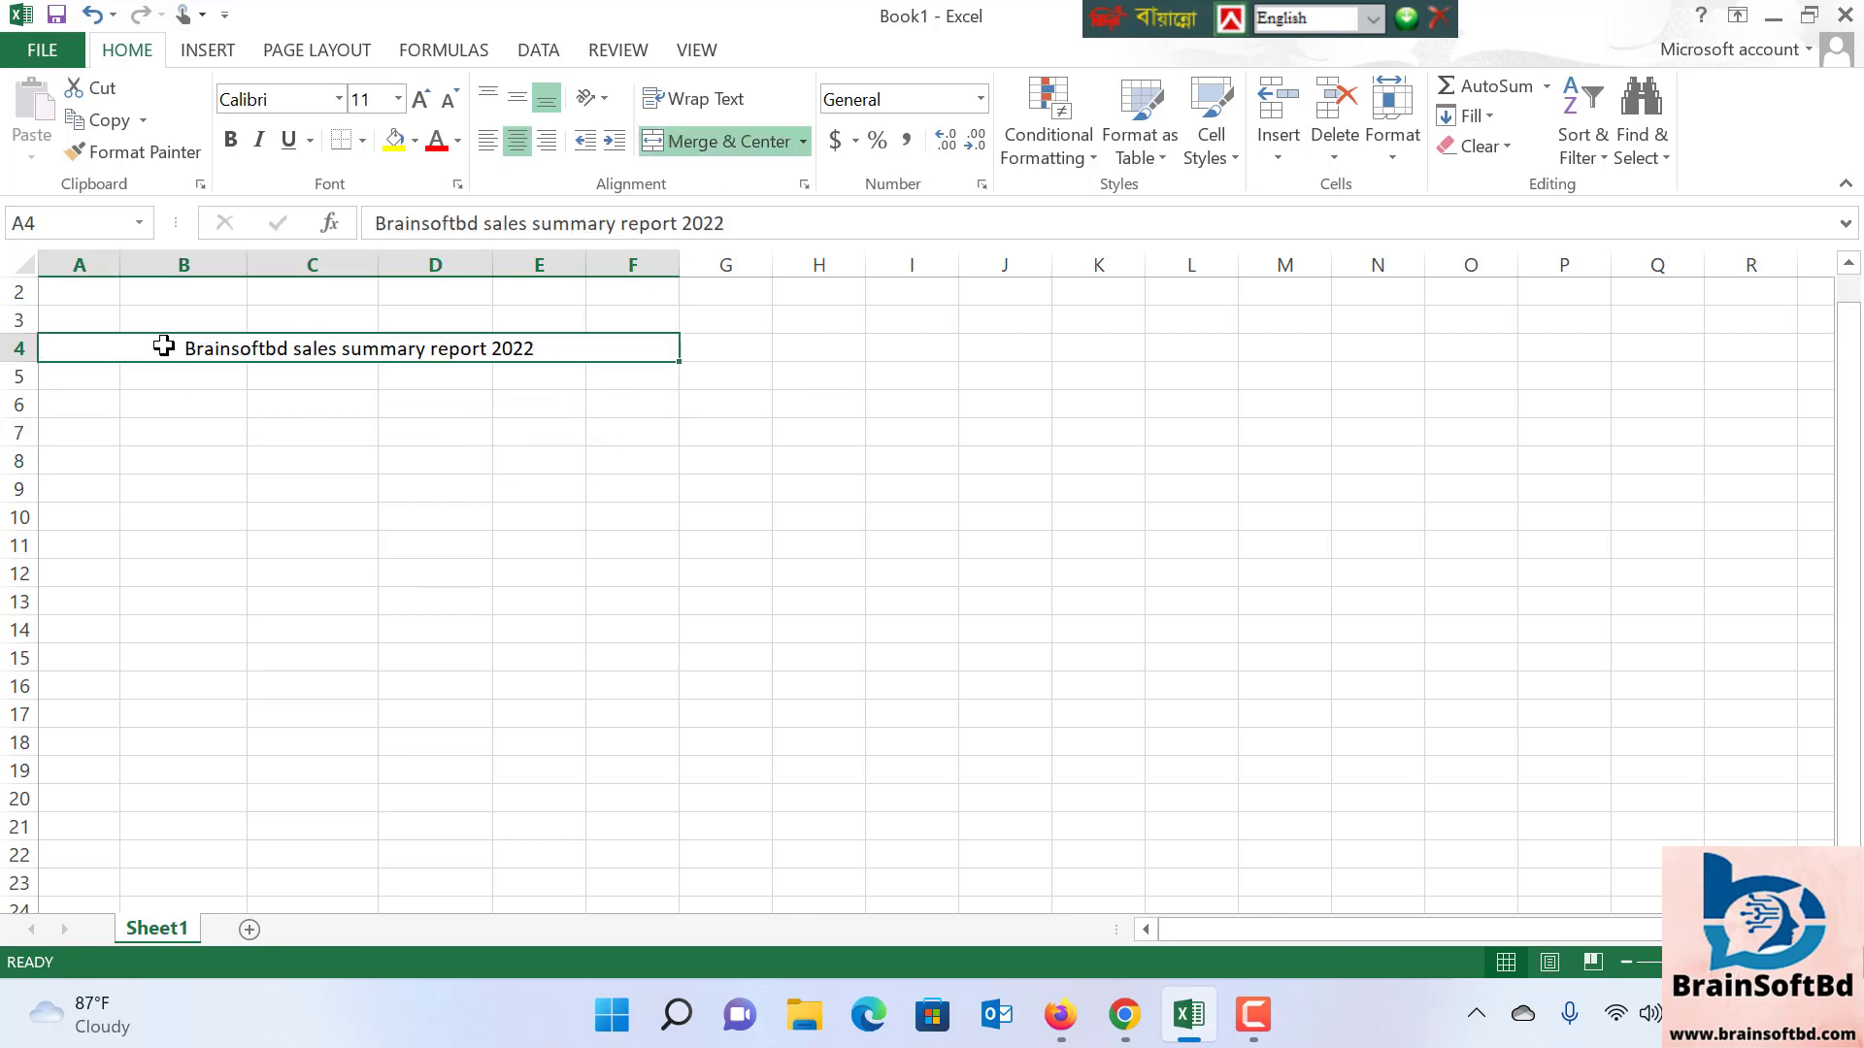
{"action": "left_click", "coordinate": [415, 142]}
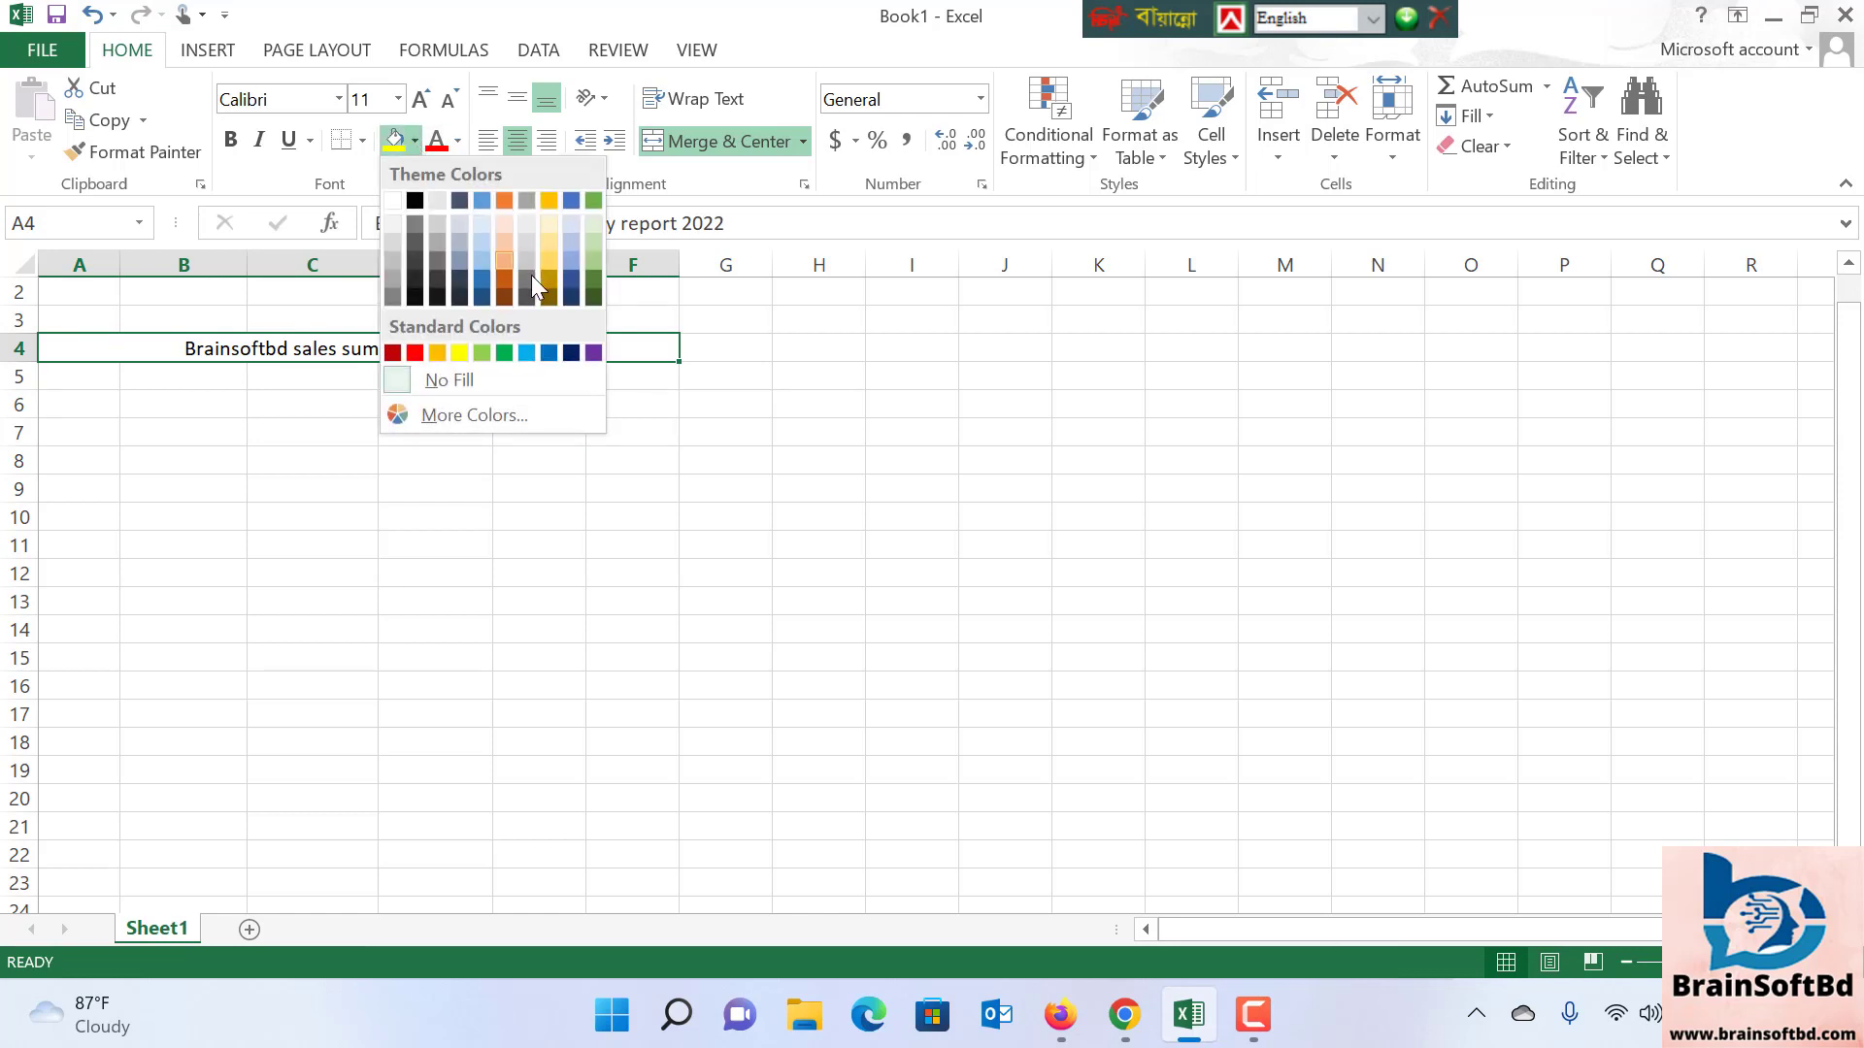
{"action": "left_click", "coordinate": [508, 355]}
{"action": "left_click", "coordinate": [446, 542]}
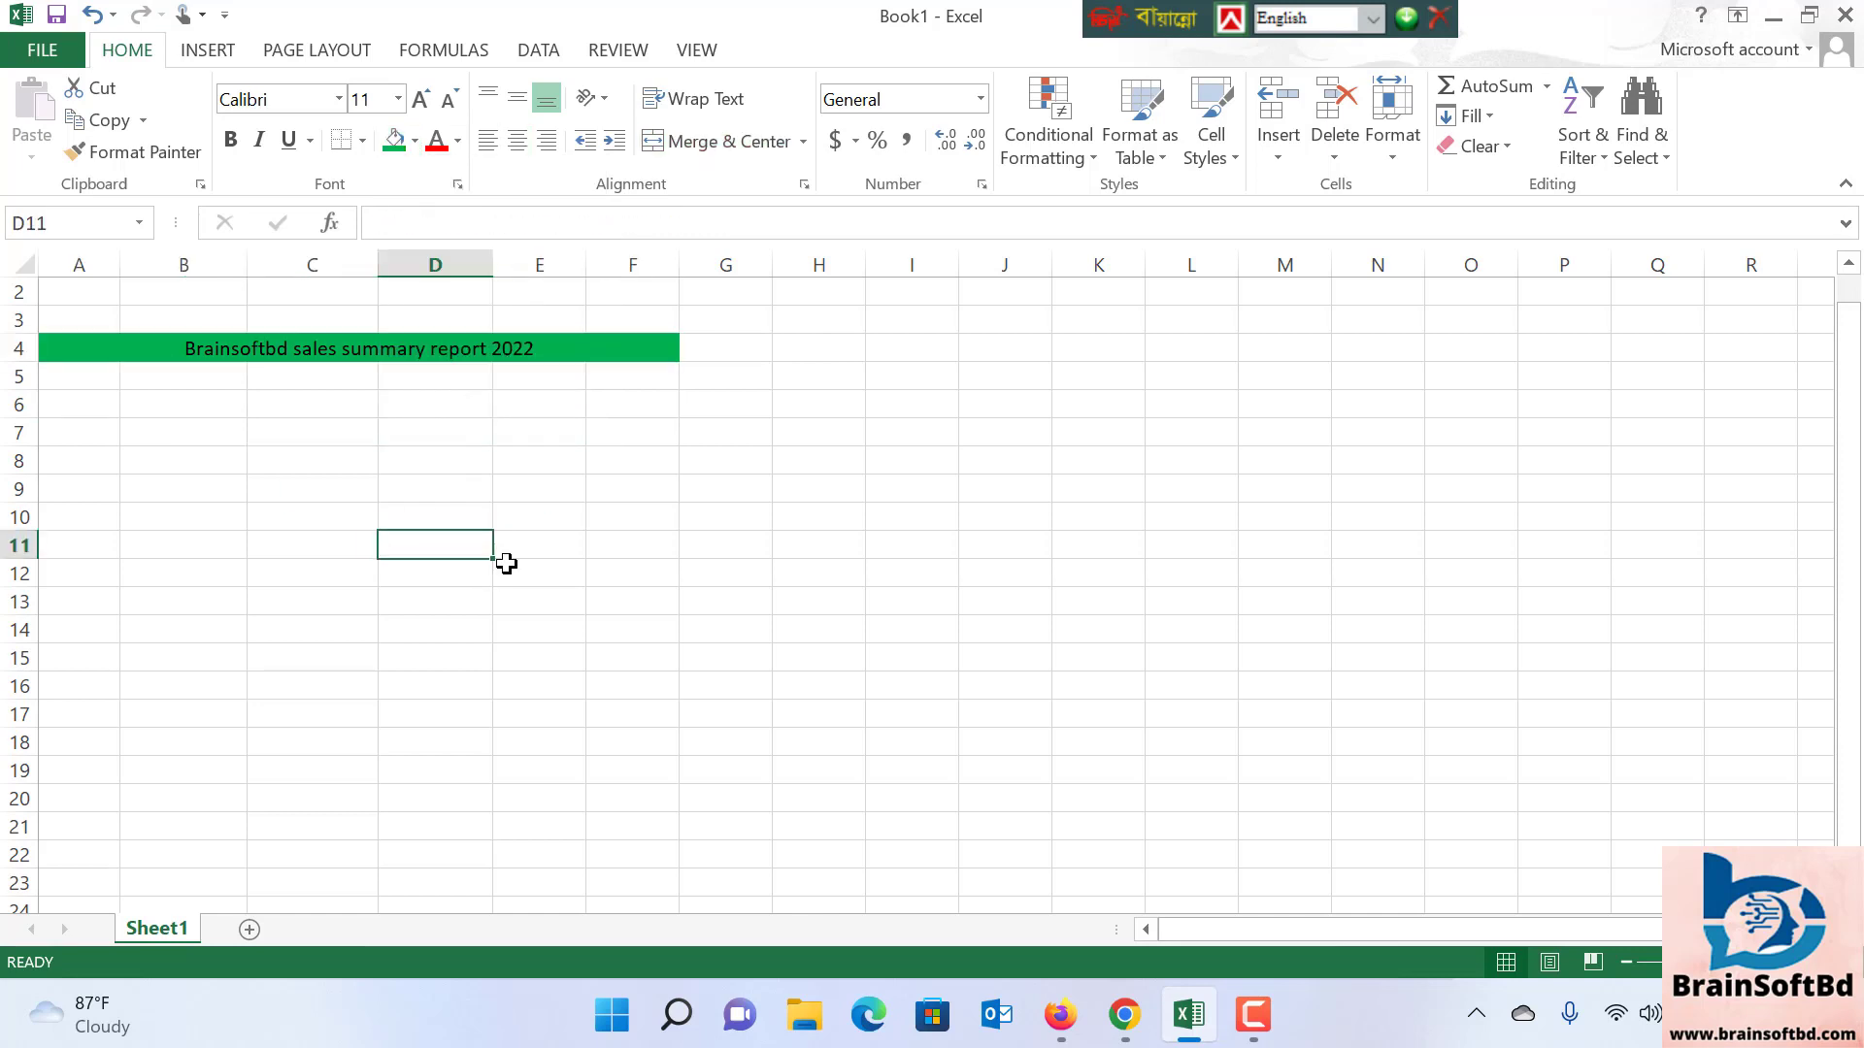
{"action": "left_click", "coordinate": [859, 539]}
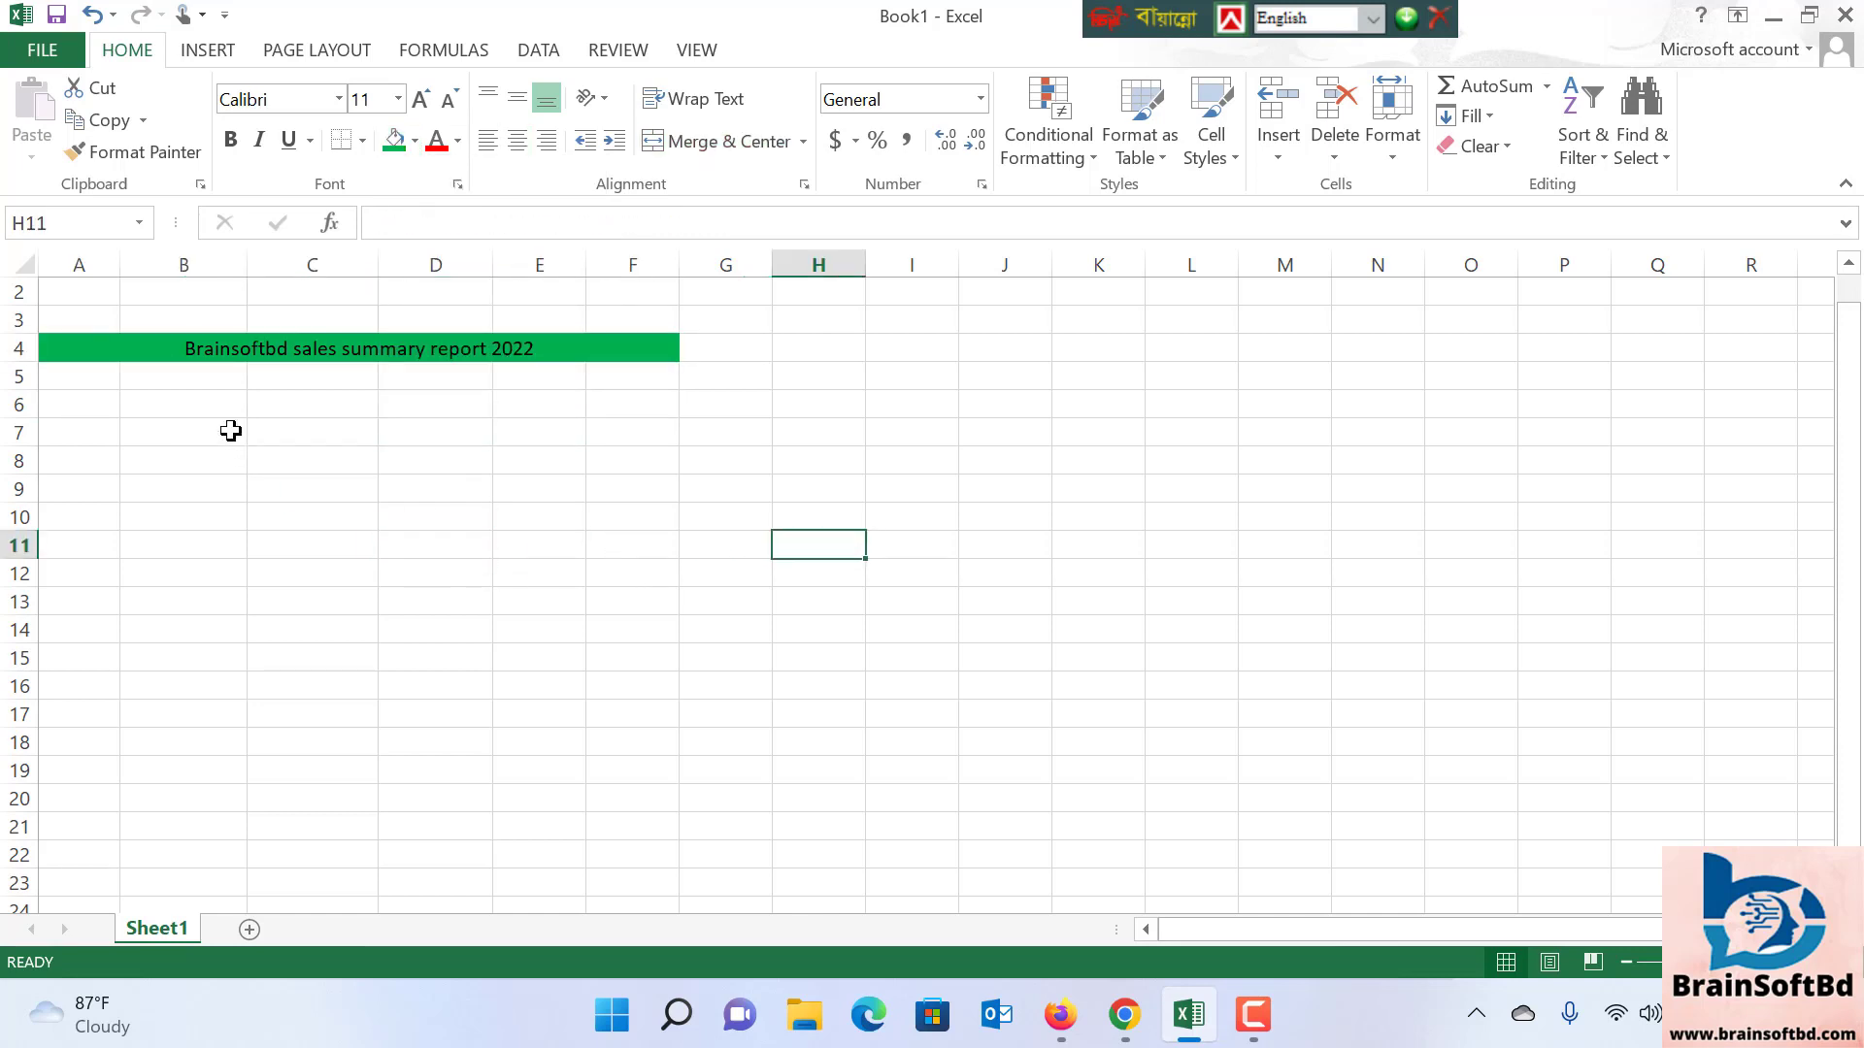
Enter the headings S/L in A5 and Name in B5
{"action": "left_click", "coordinate": [58, 378]}
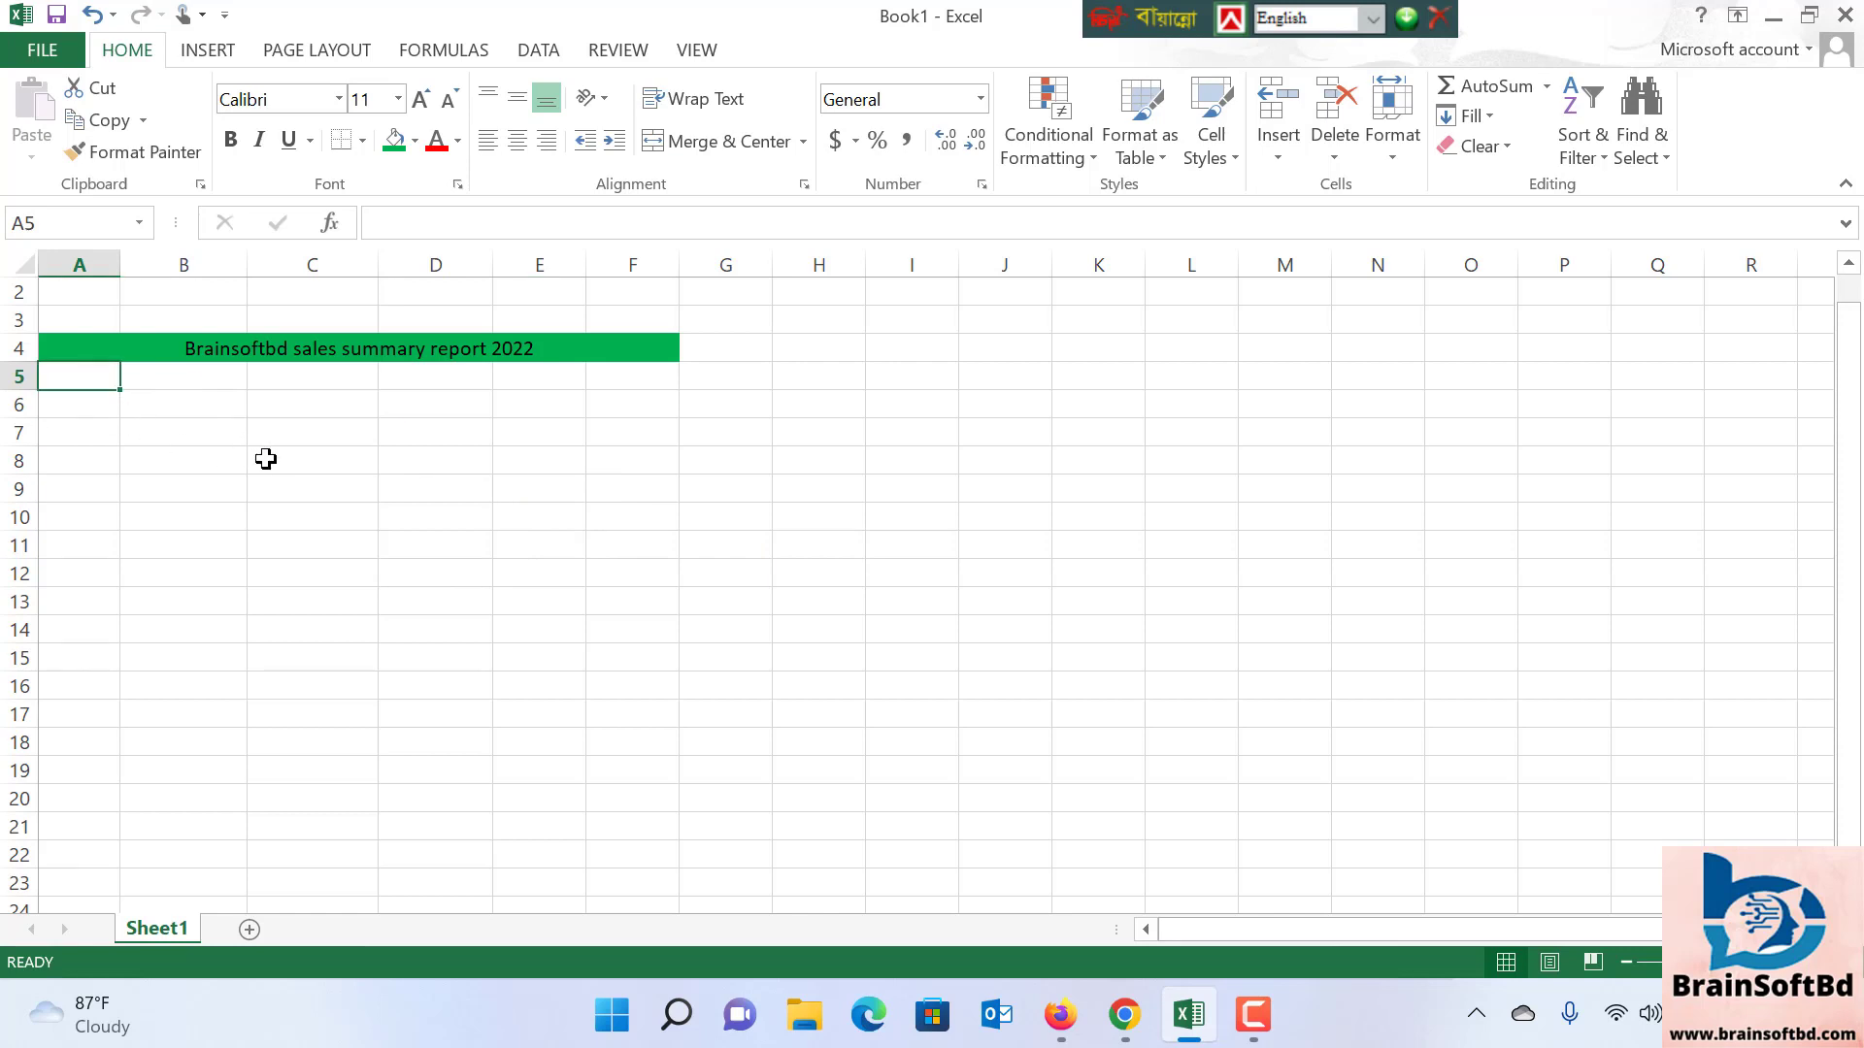
{"action": "left_click", "coordinate": [340, 486]}
{"action": "left_click", "coordinate": [67, 372]}
{"action": "type", "text": "S/L"}
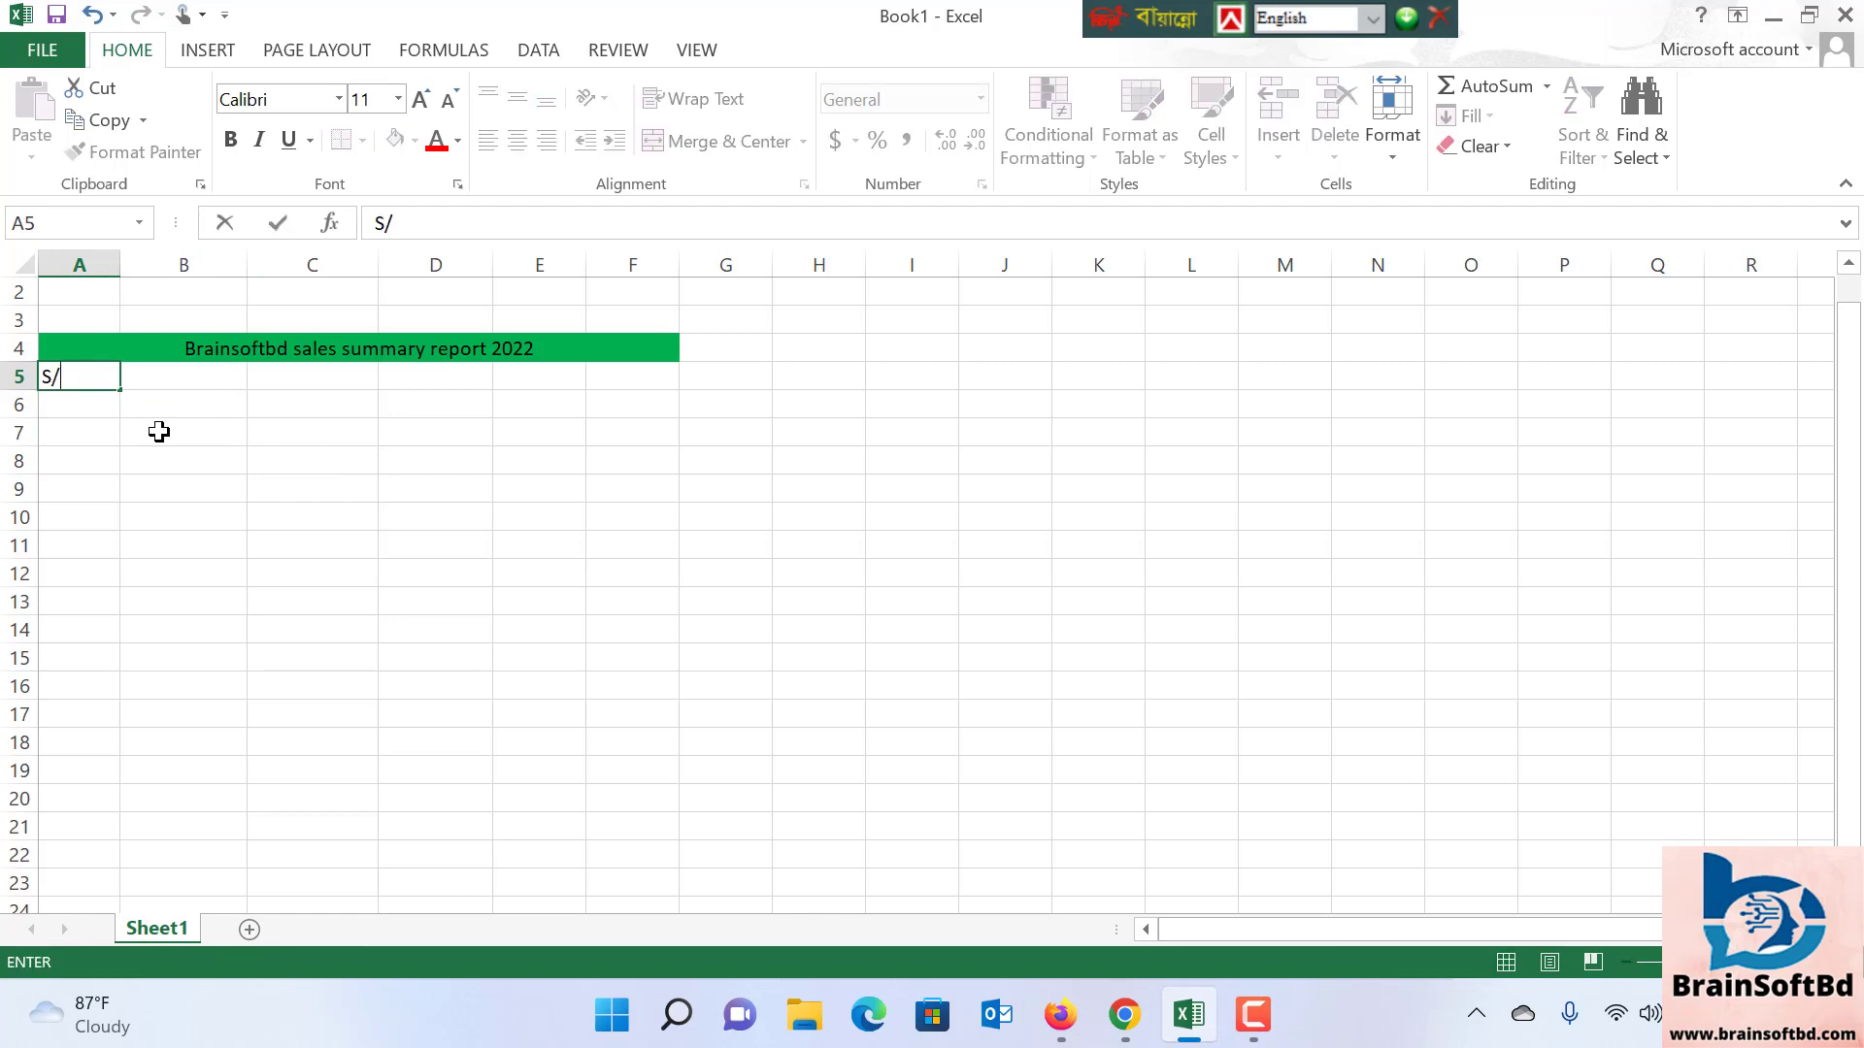
{"action": "left_click", "coordinate": [229, 376]}
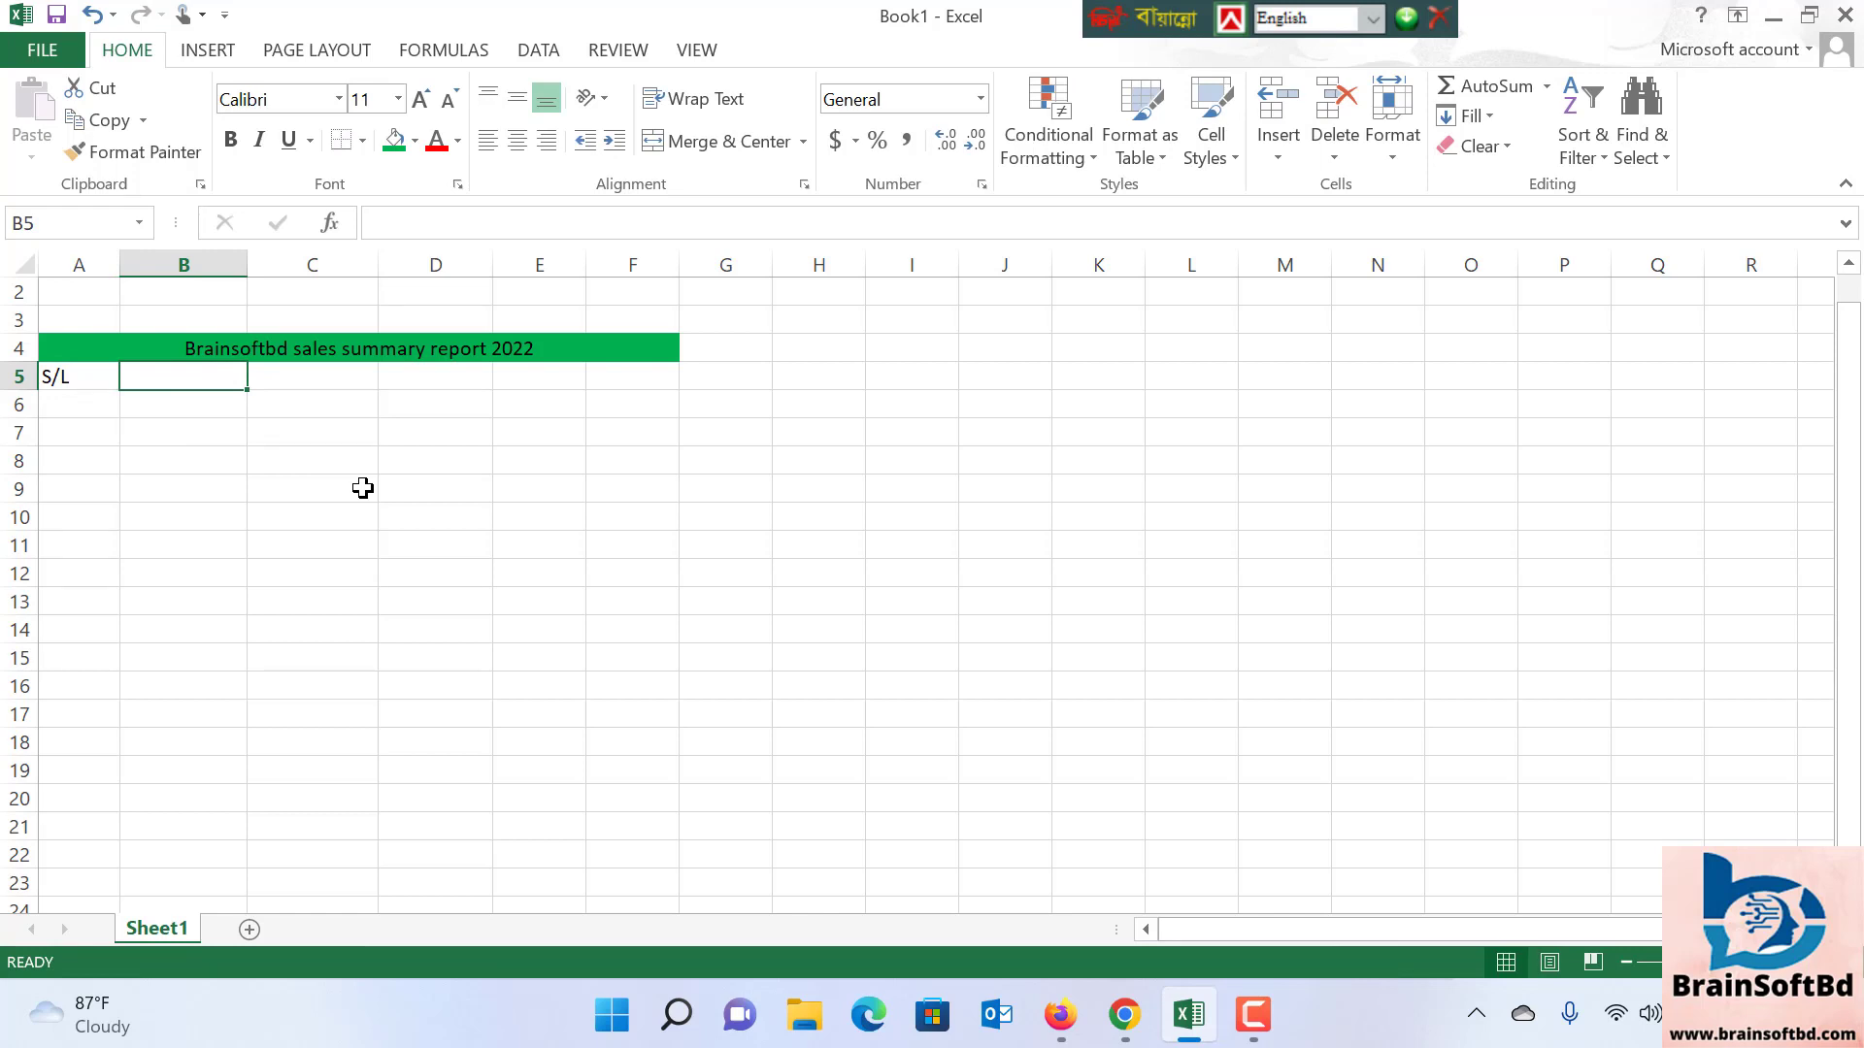
{"action": "type", "text": "N"}
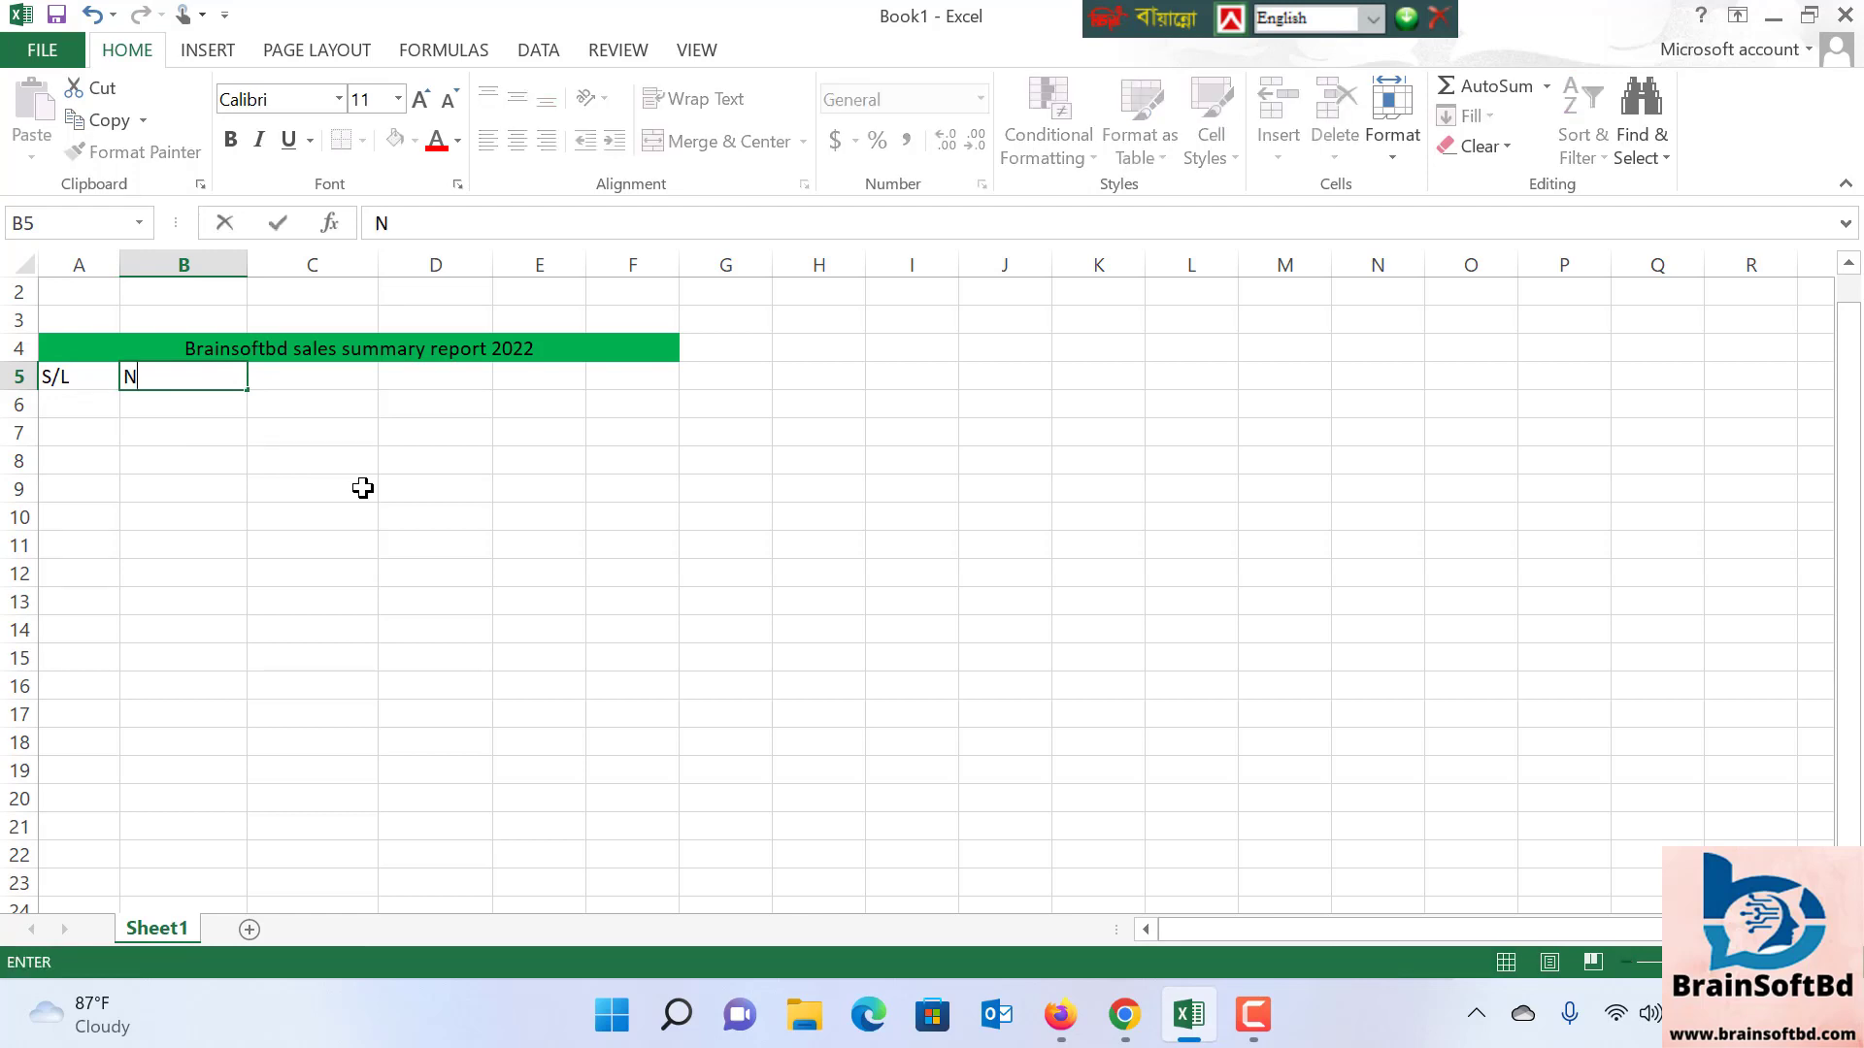
{"action": "type", "text": "ame"}
{"action": "left_click", "coordinate": [323, 380]}
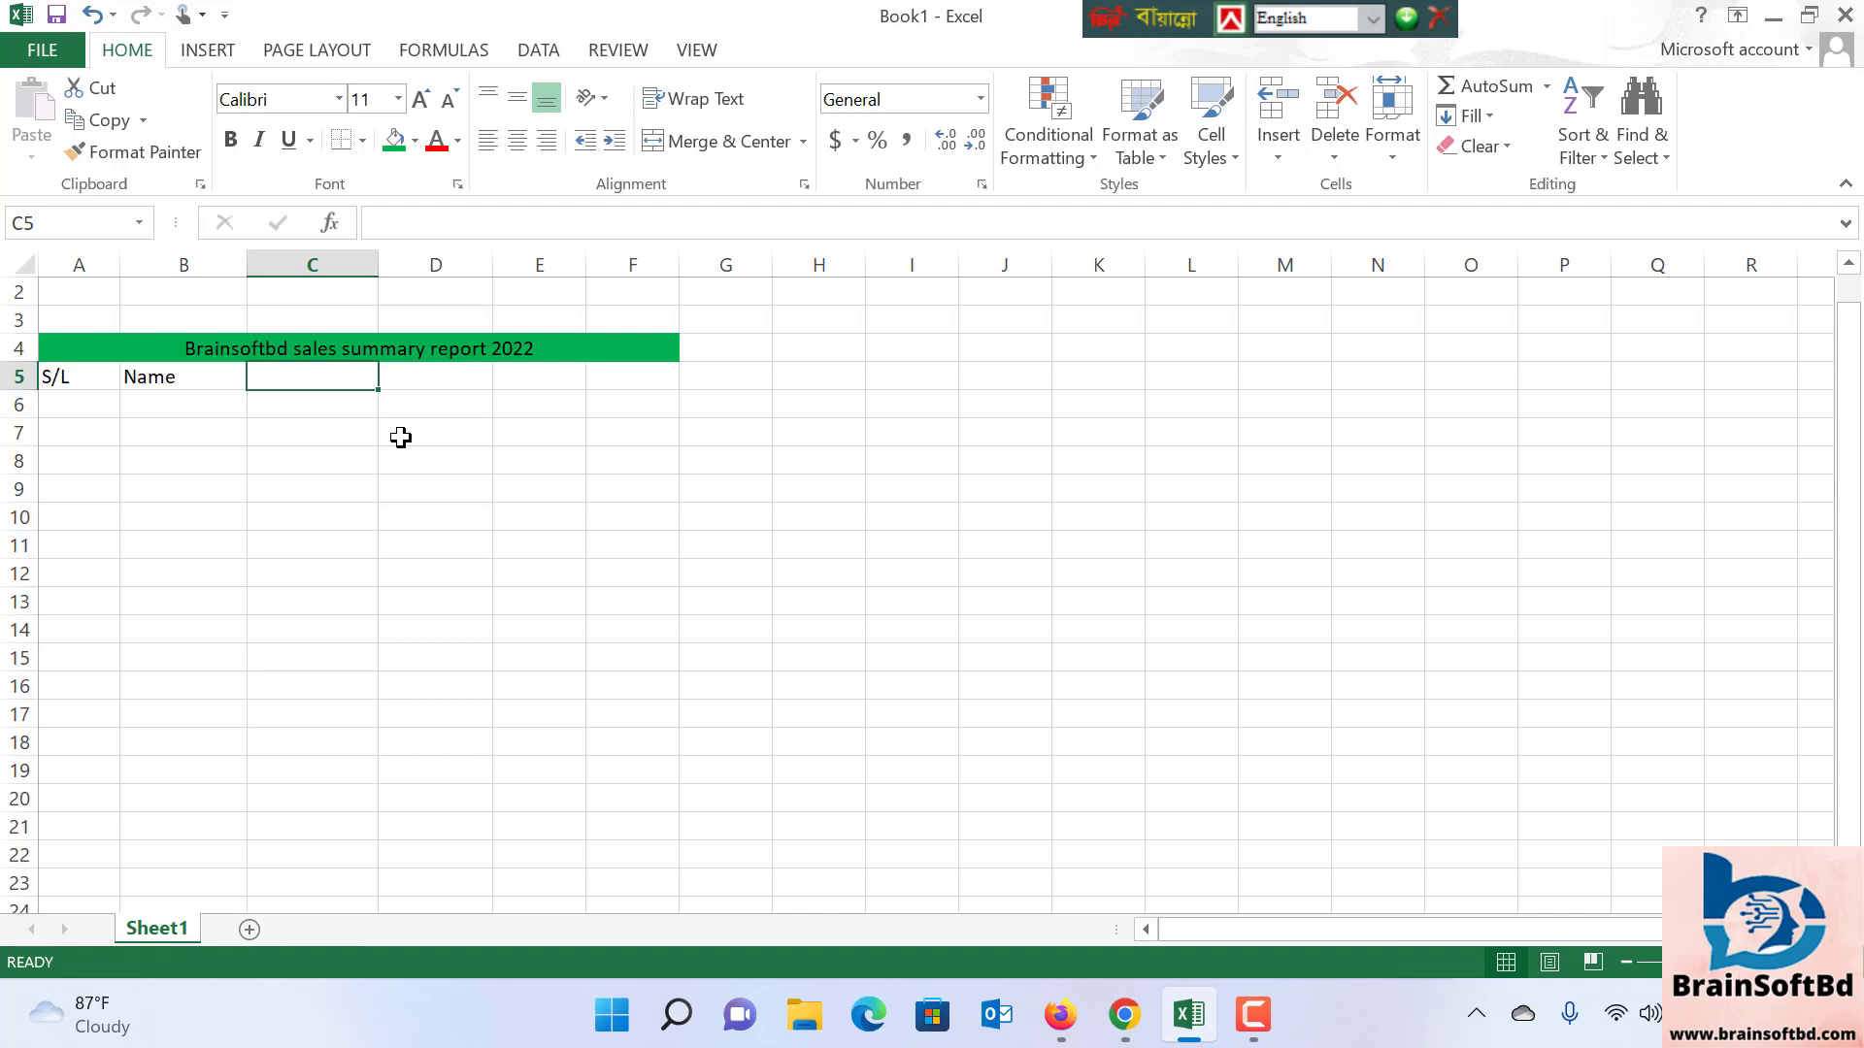
Enter Jan in C5 and fill the month series through Apr in F5
{"action": "left_click", "coordinate": [487, 543]}
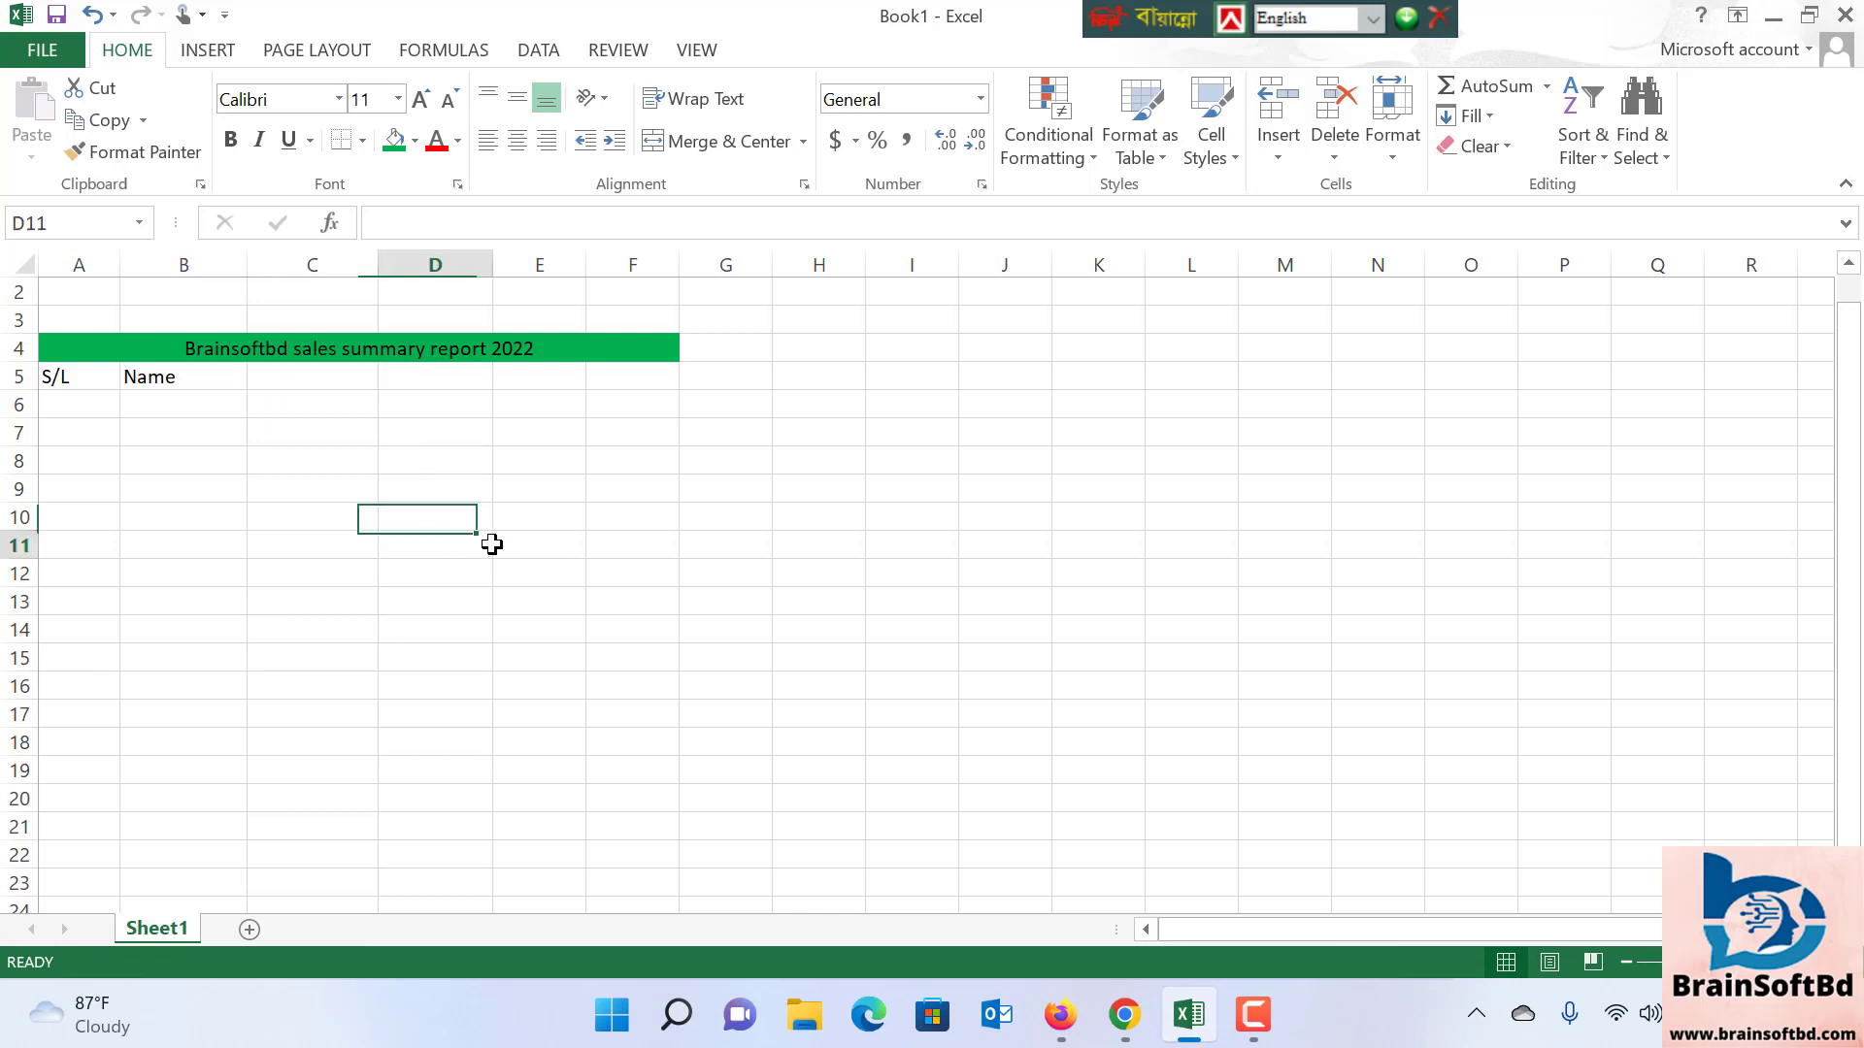
{"action": "left_click", "coordinate": [313, 383]}
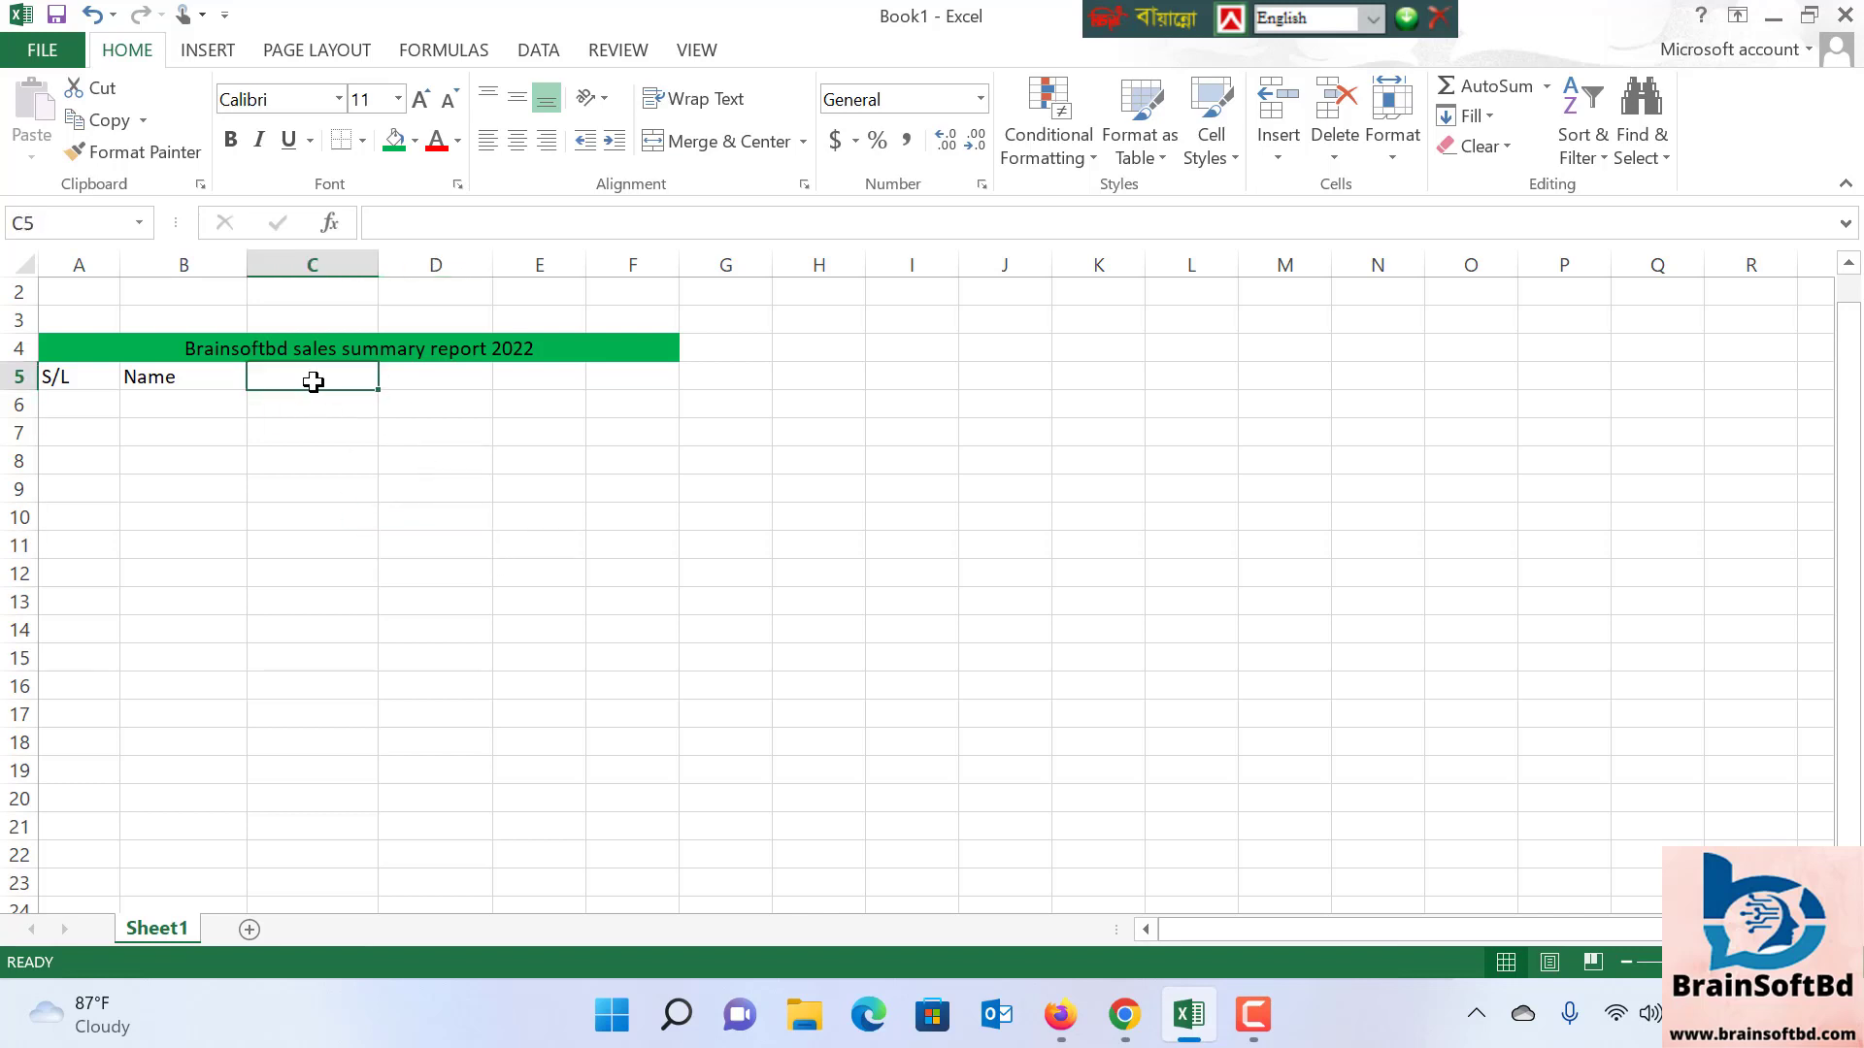
{"action": "type", "text": "j"}
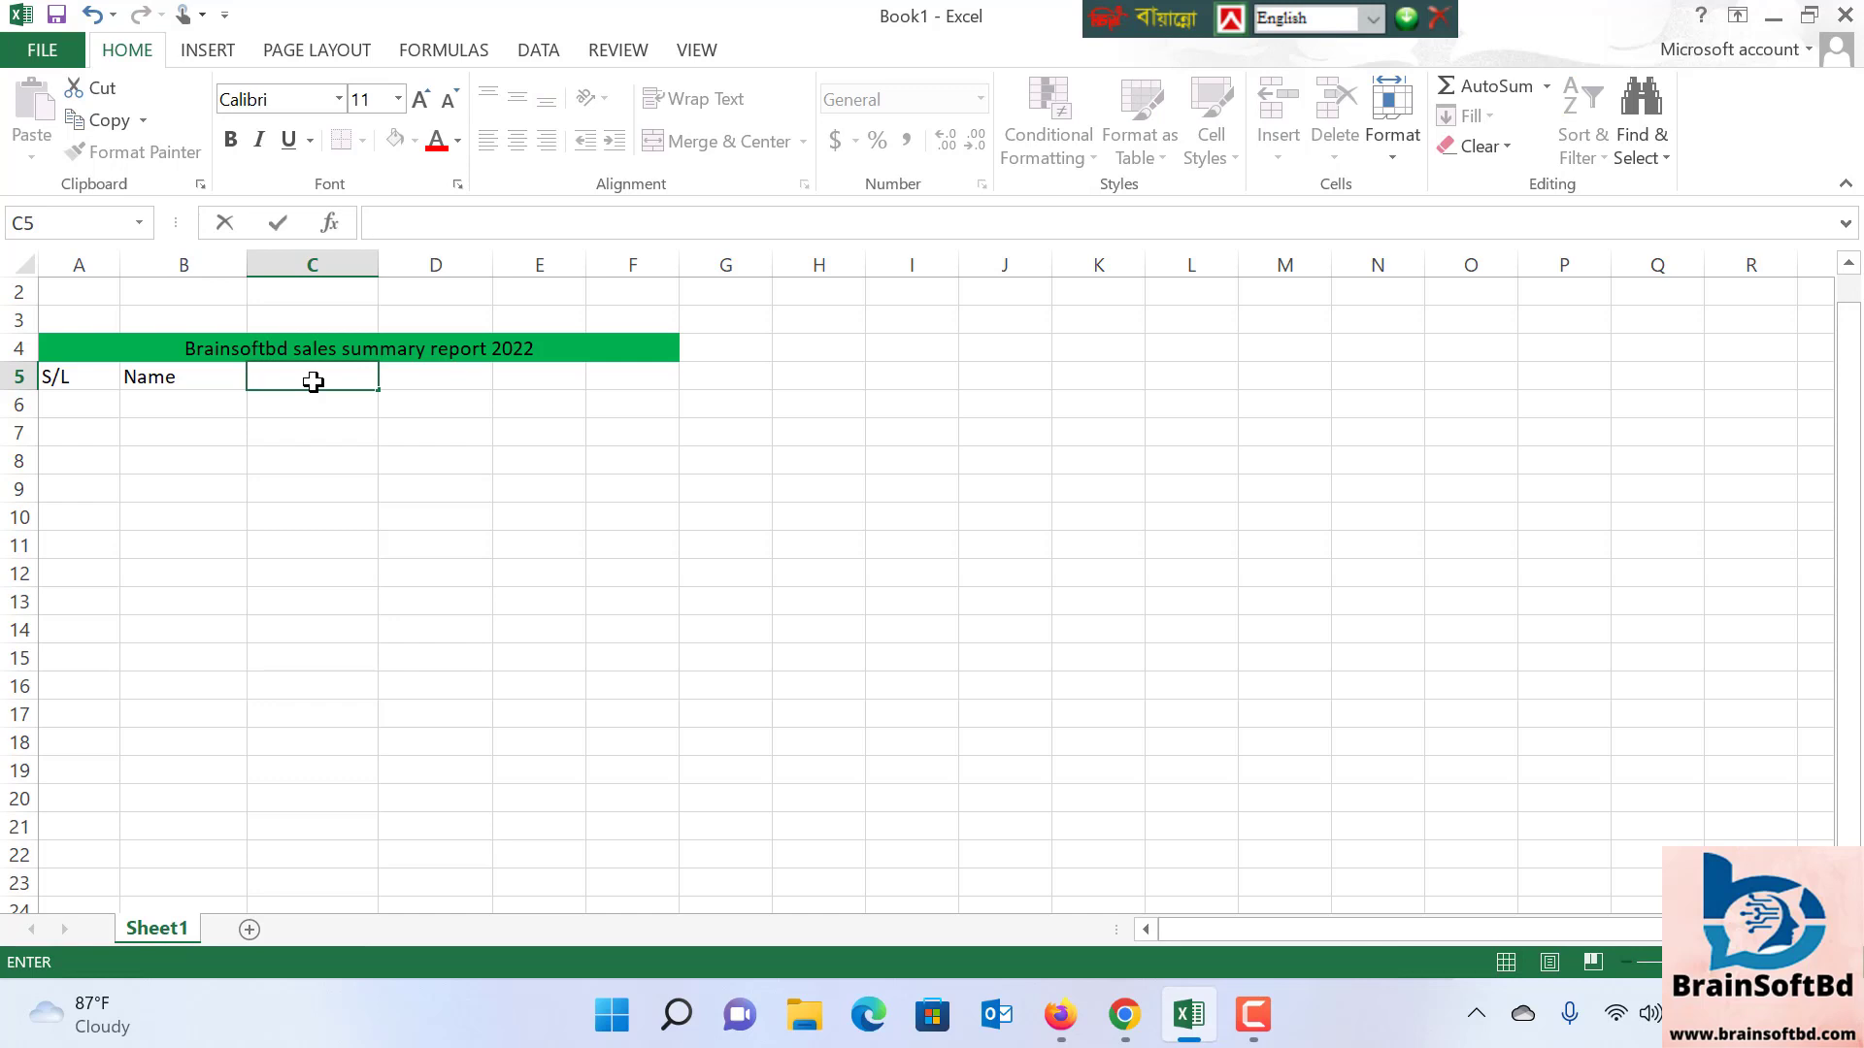
{"action": "type", "text": "an"}
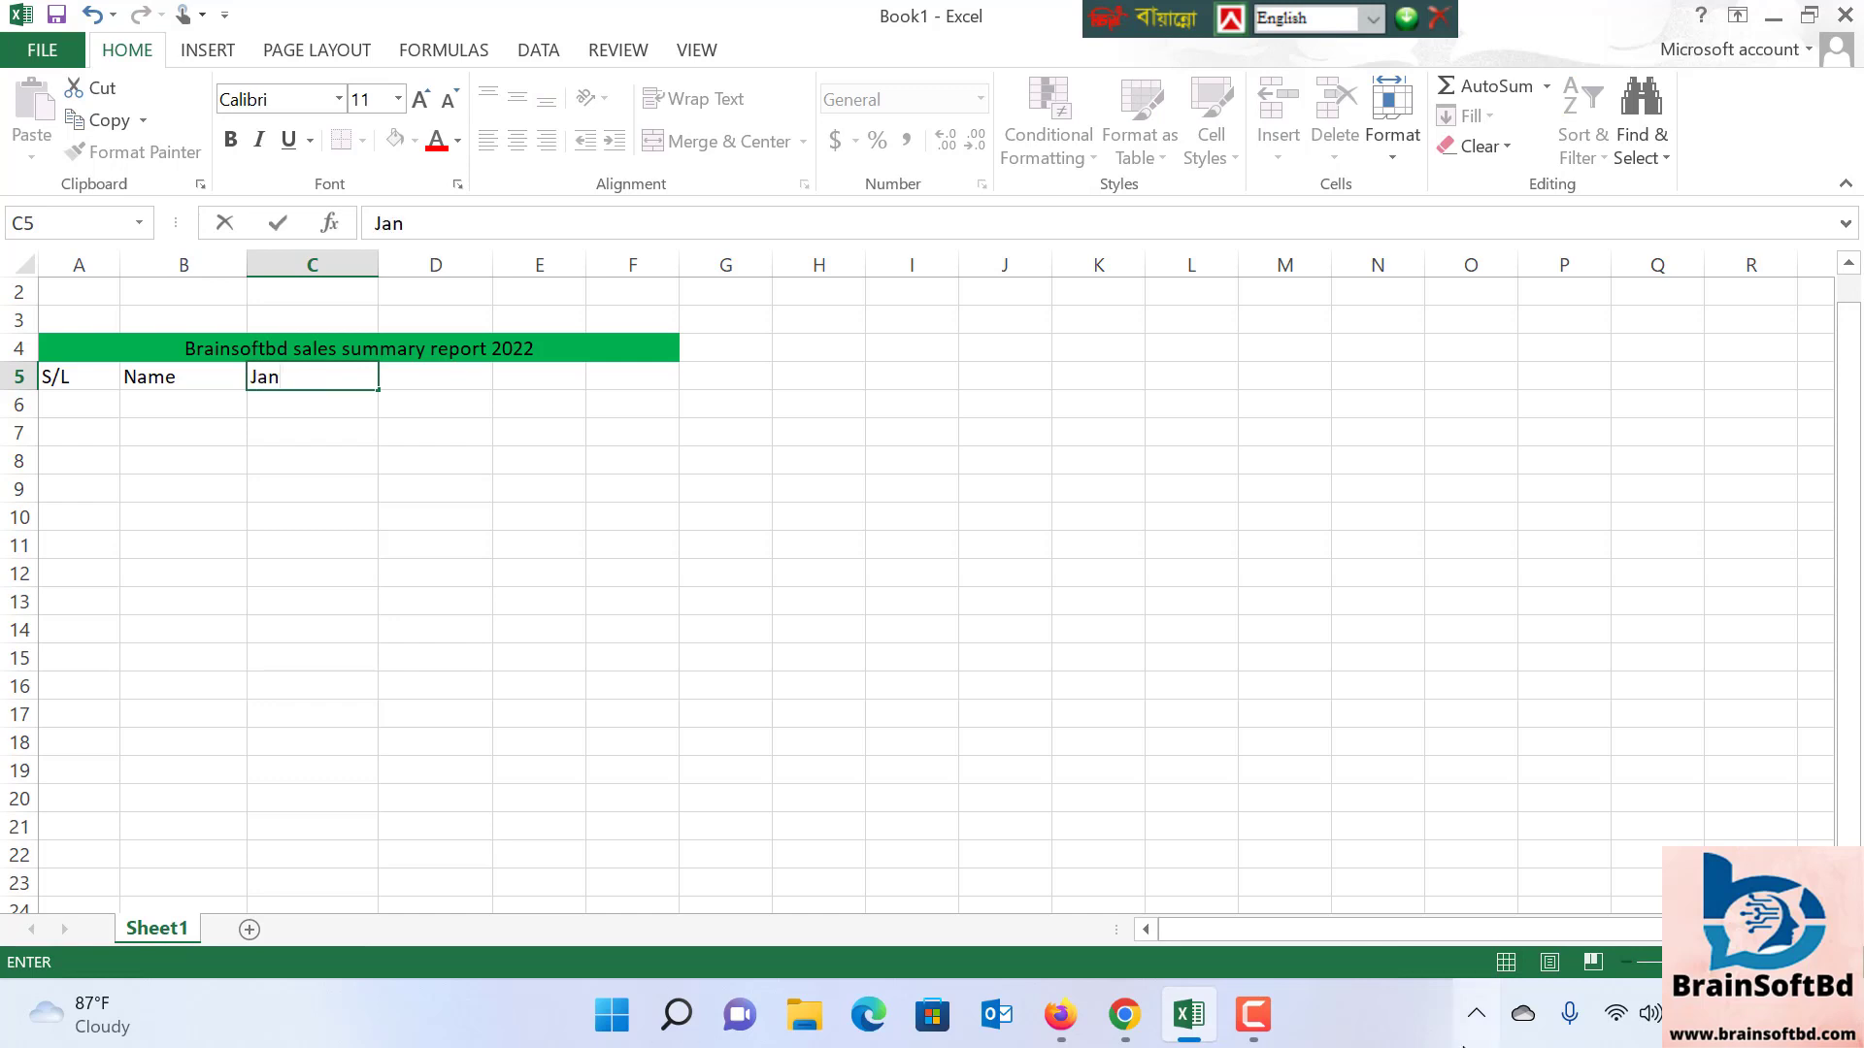
{"action": "left_click", "coordinate": [367, 427]}
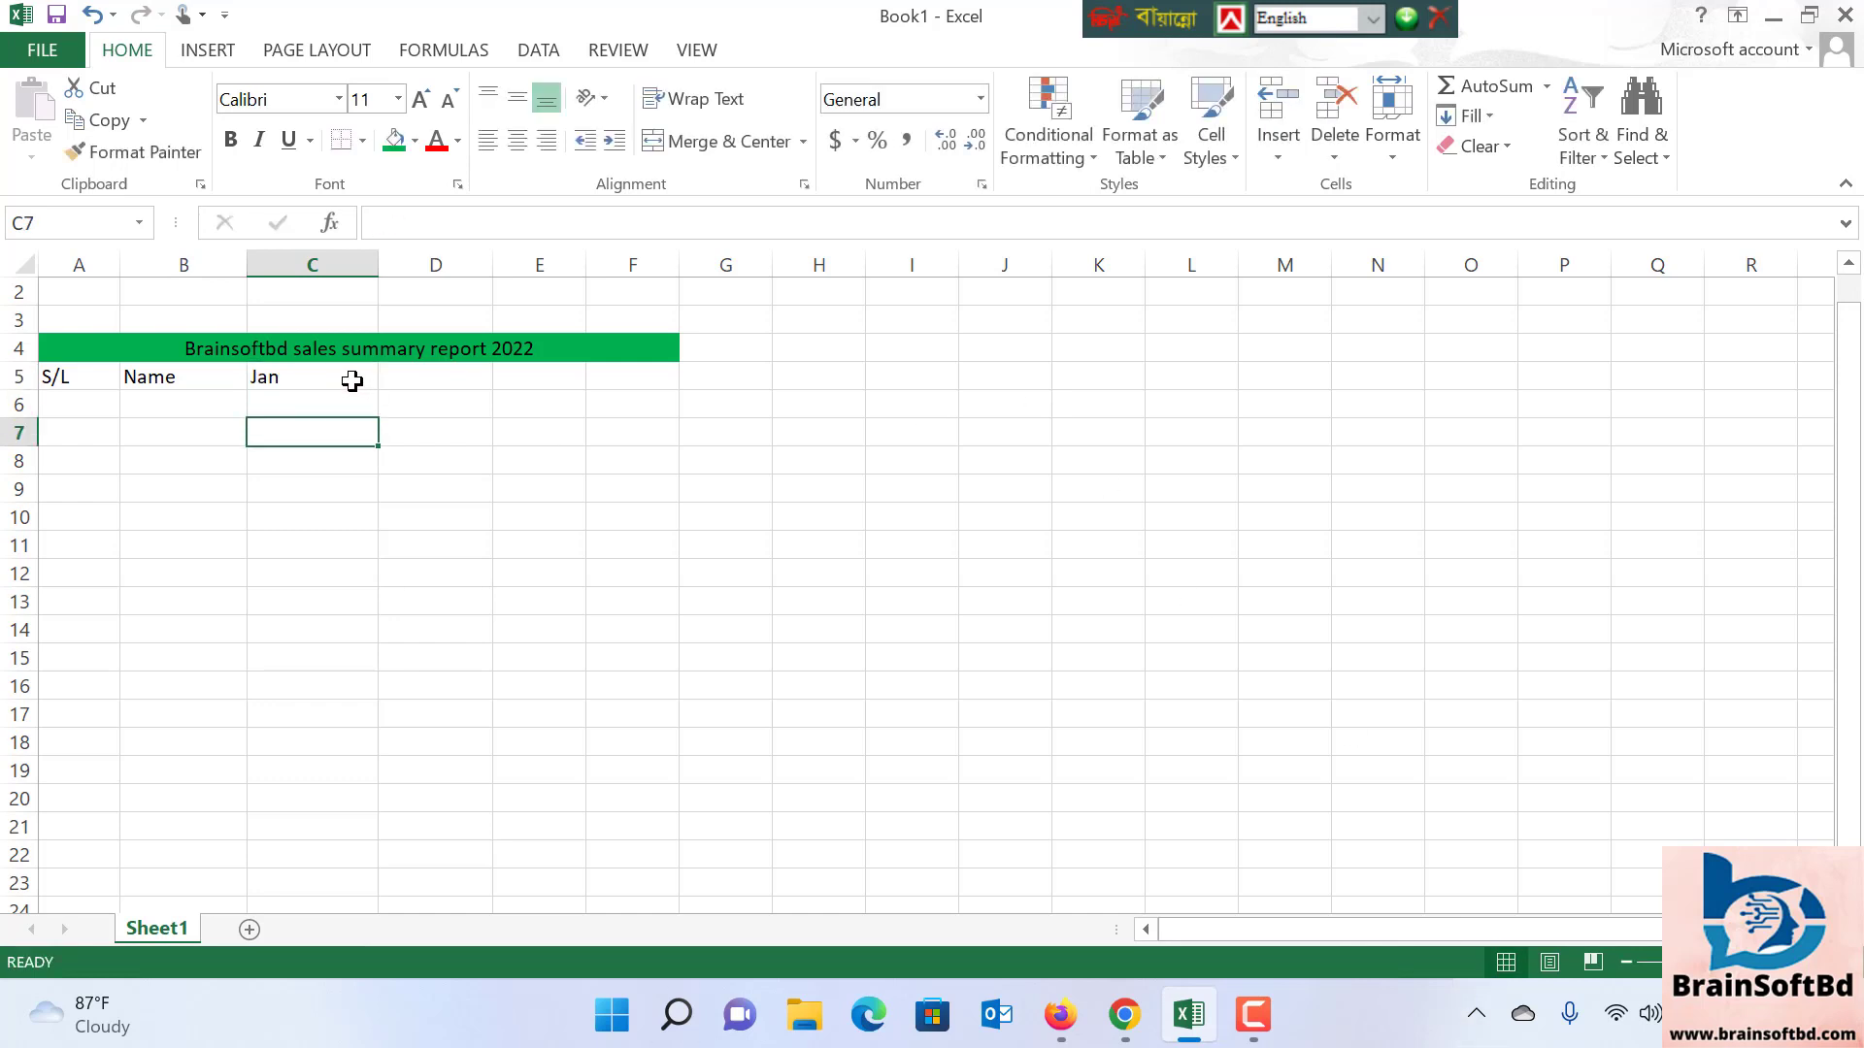
{"action": "left_click", "coordinate": [360, 378]}
{"action": "left_click_drag", "start_coordinate": [377, 388], "coordinate": [660, 389]}
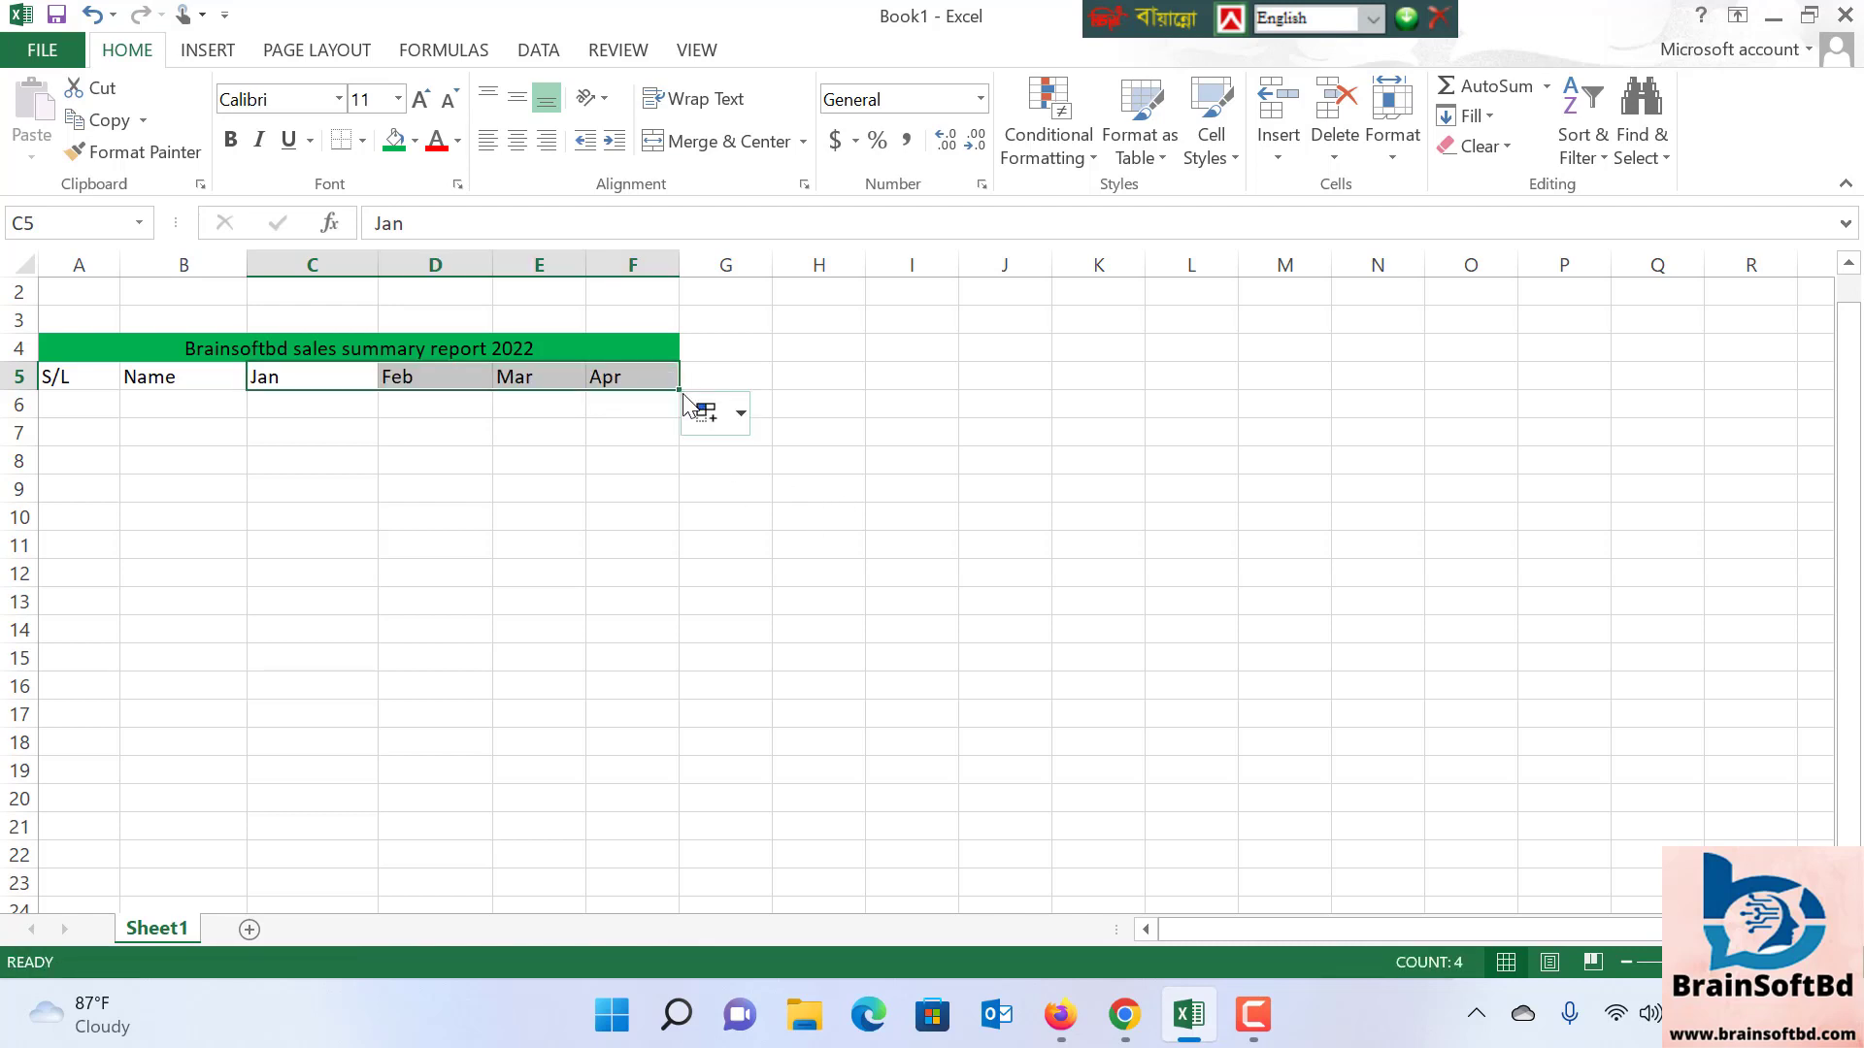
{"action": "mouse_move", "coordinate": [682, 388]}
{"action": "left_mouse_down"}
{"action": "mouse_move", "coordinate": [1461, 429]}
{"action": "mouse_move", "coordinate": [679, 391]}
{"action": "left_mouse_up"}
{"action": "left_click", "coordinate": [723, 599]}
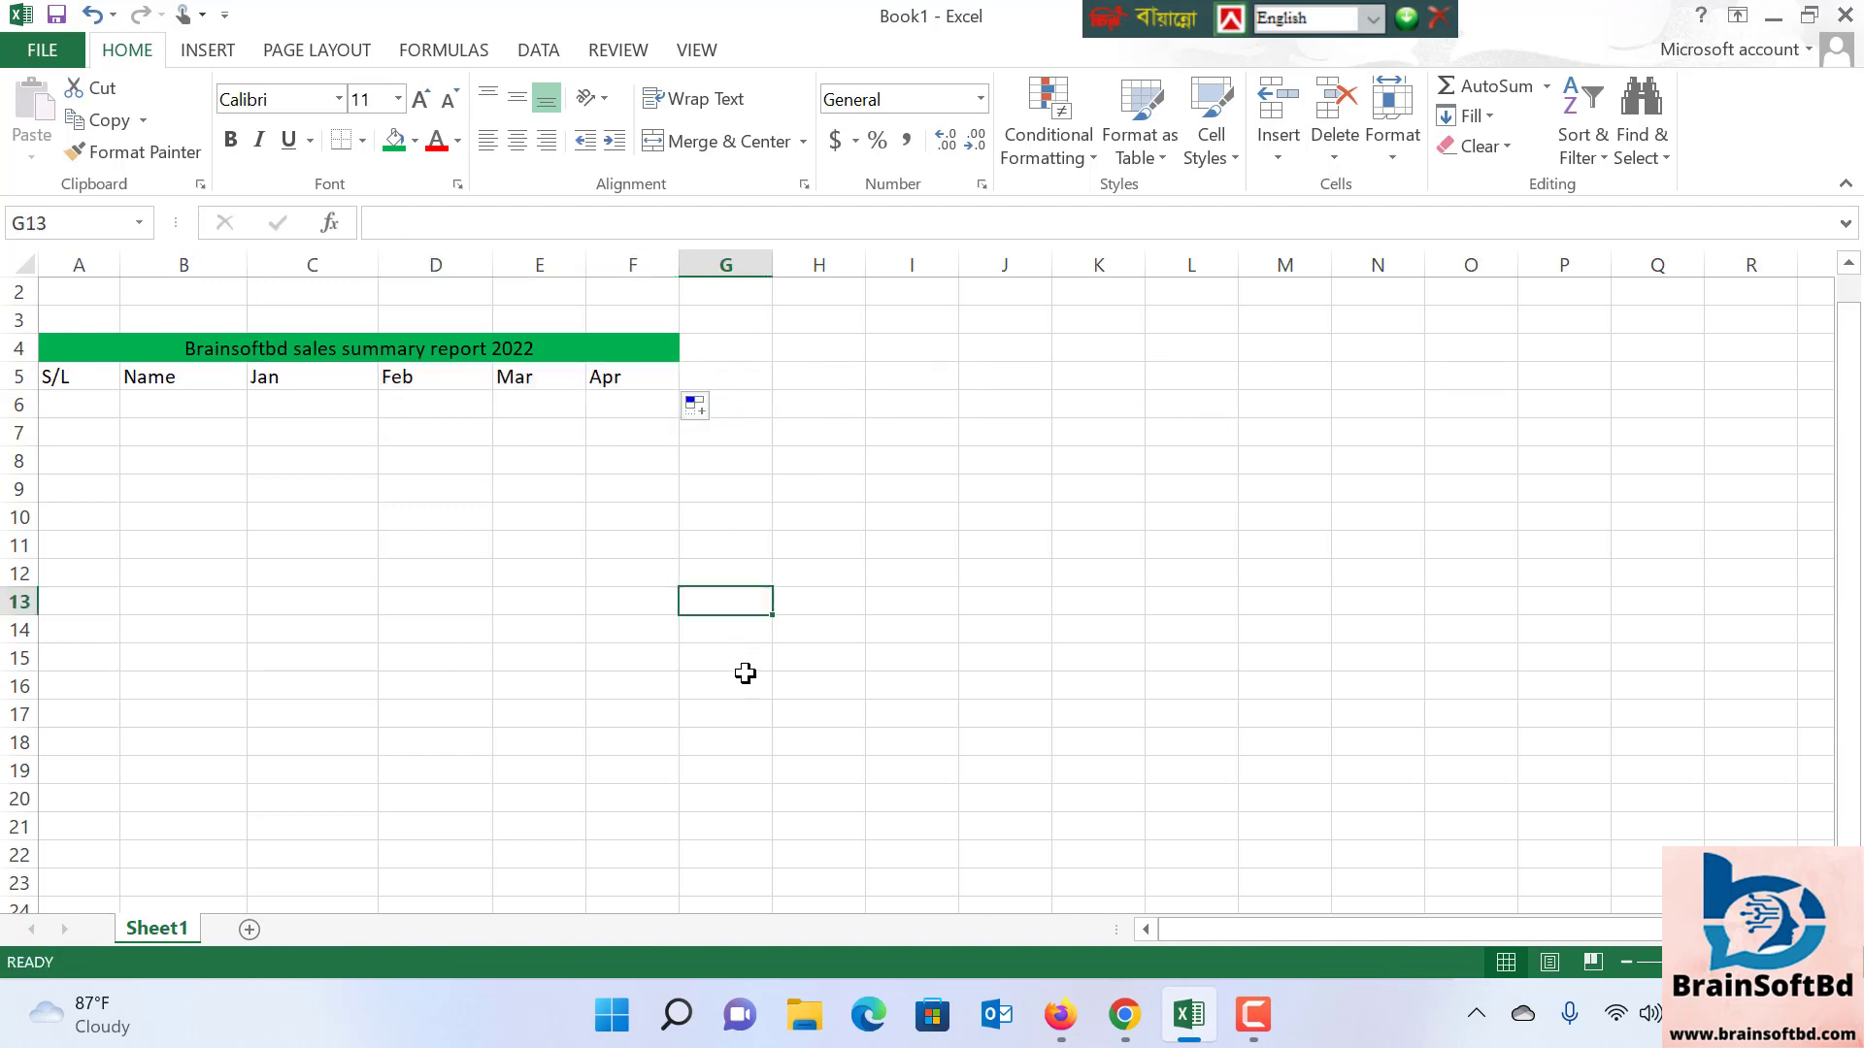
{"action": "left_click", "coordinate": [436, 573]}
{"action": "left_click", "coordinate": [277, 378]}
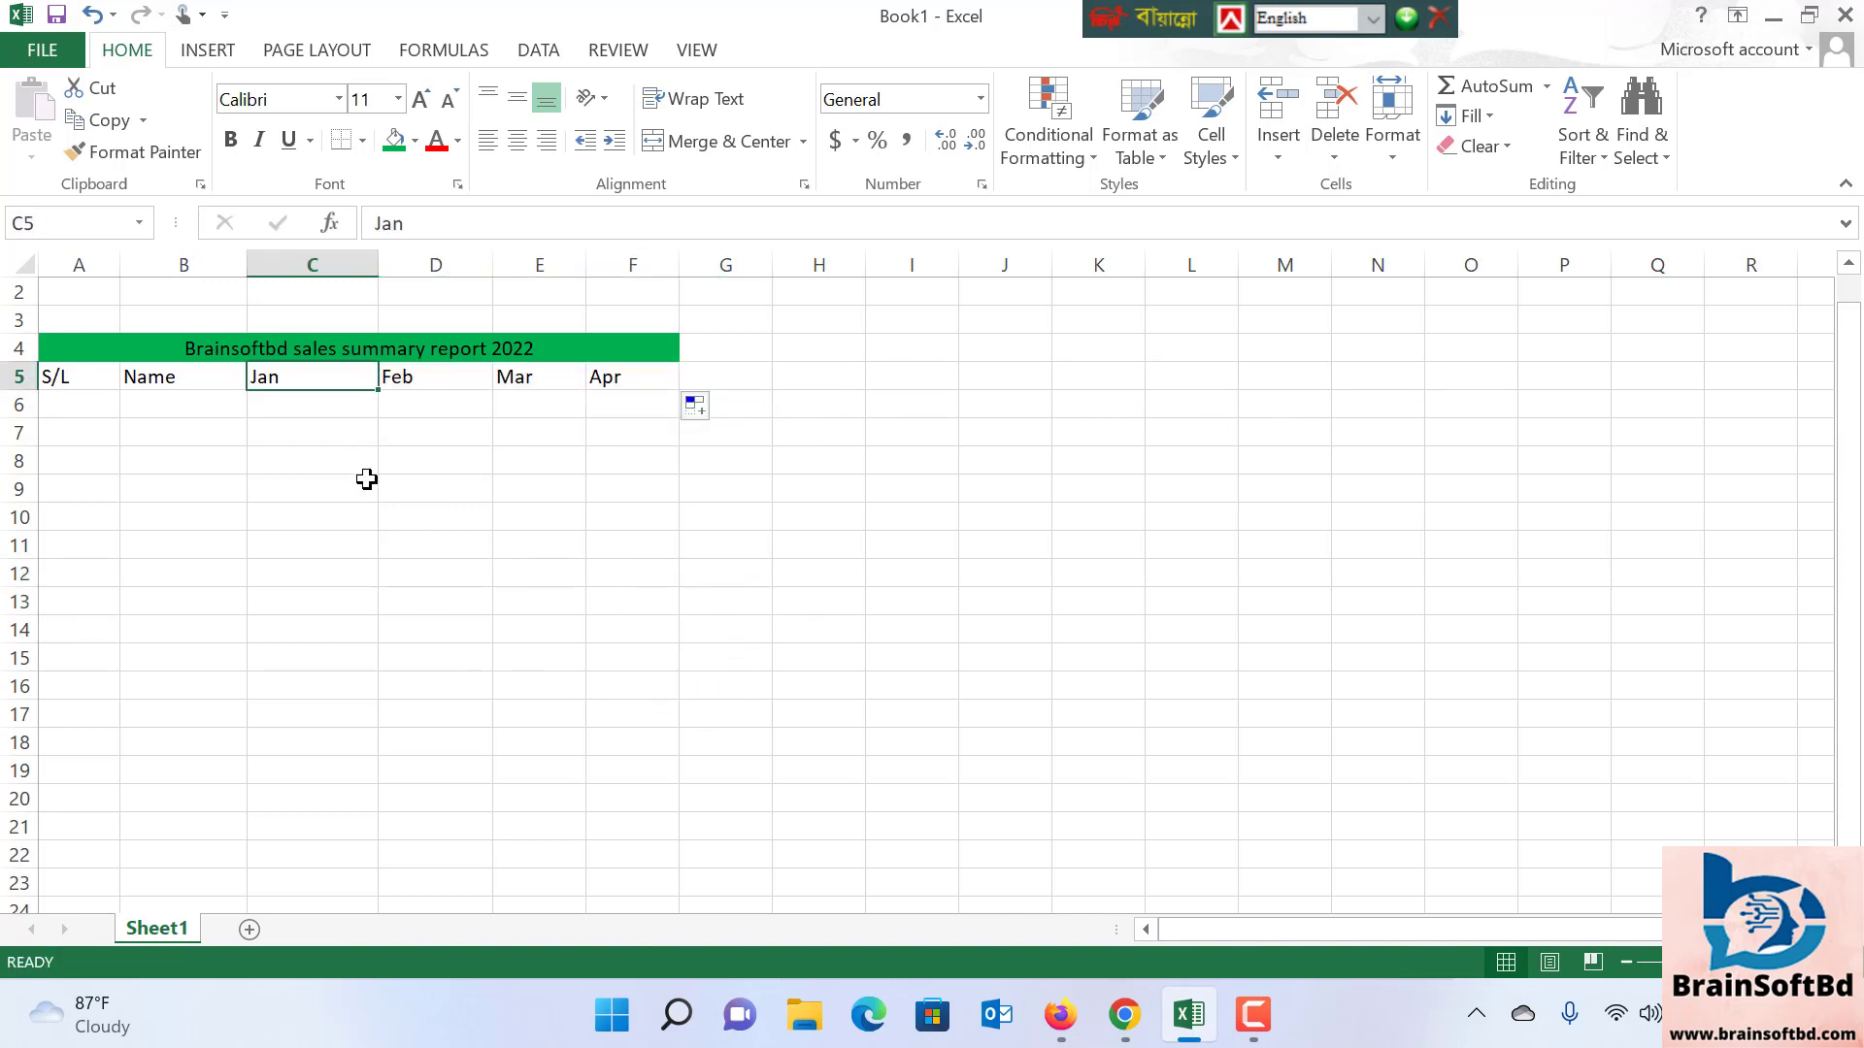
{"action": "left_click", "coordinate": [414, 383]}
{"action": "left_click", "coordinate": [522, 384]}
{"action": "left_click", "coordinate": [607, 381]}
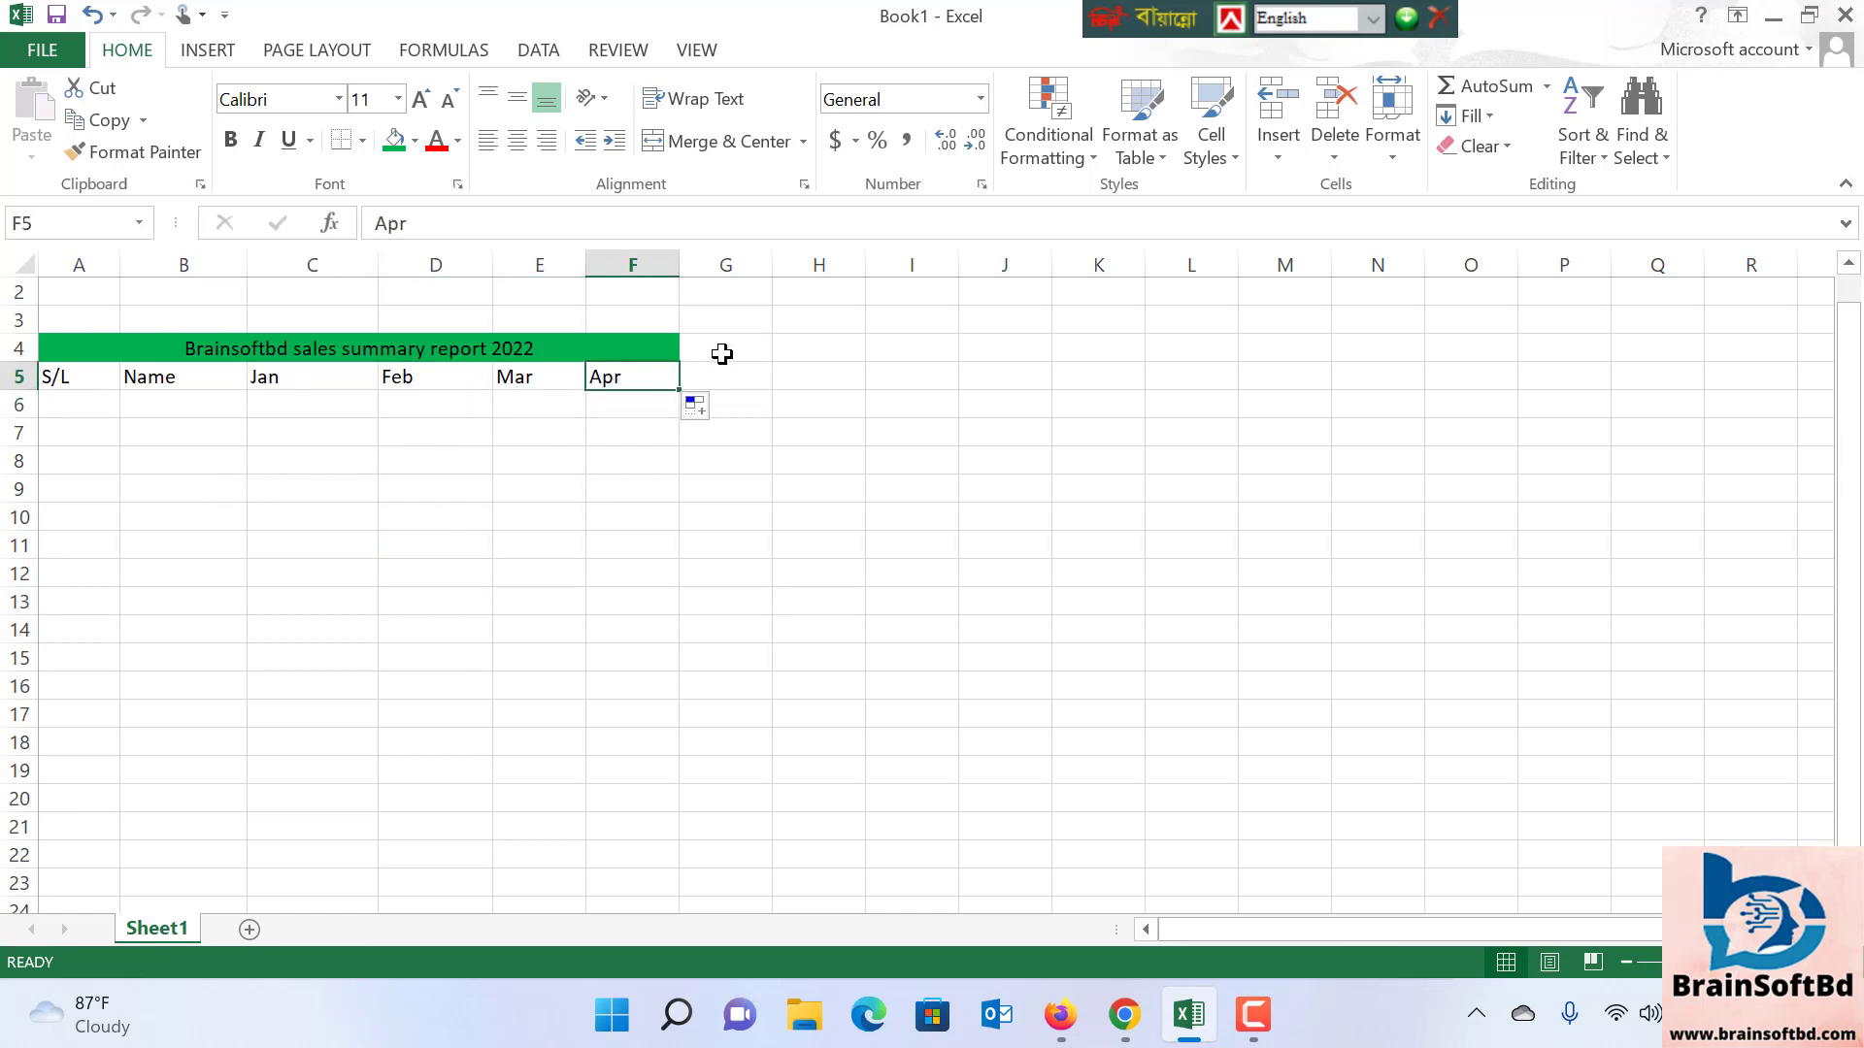
{"action": "left_click", "coordinate": [90, 404]}
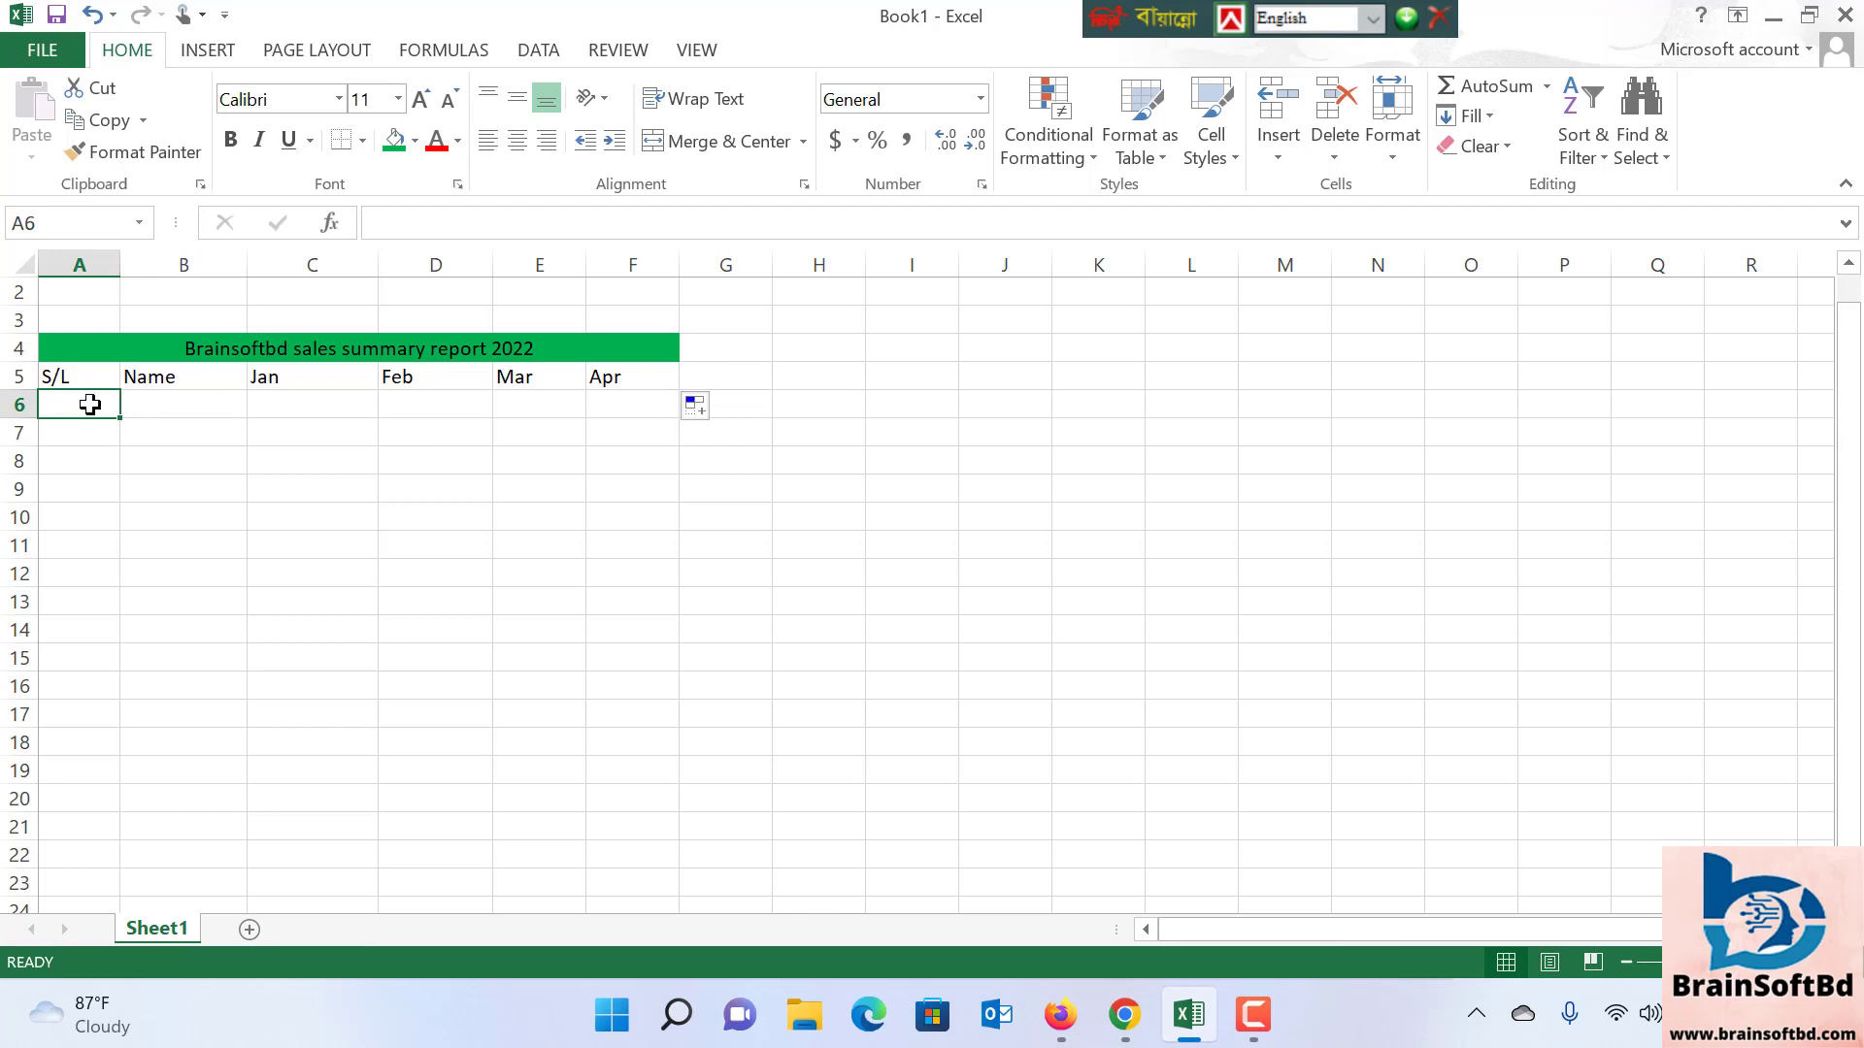
Enter 1 and 2 in A6:A7 and fill the series down to 8 in A13
{"action": "type", "text": "1"}
{"action": "key", "text": "Return"}
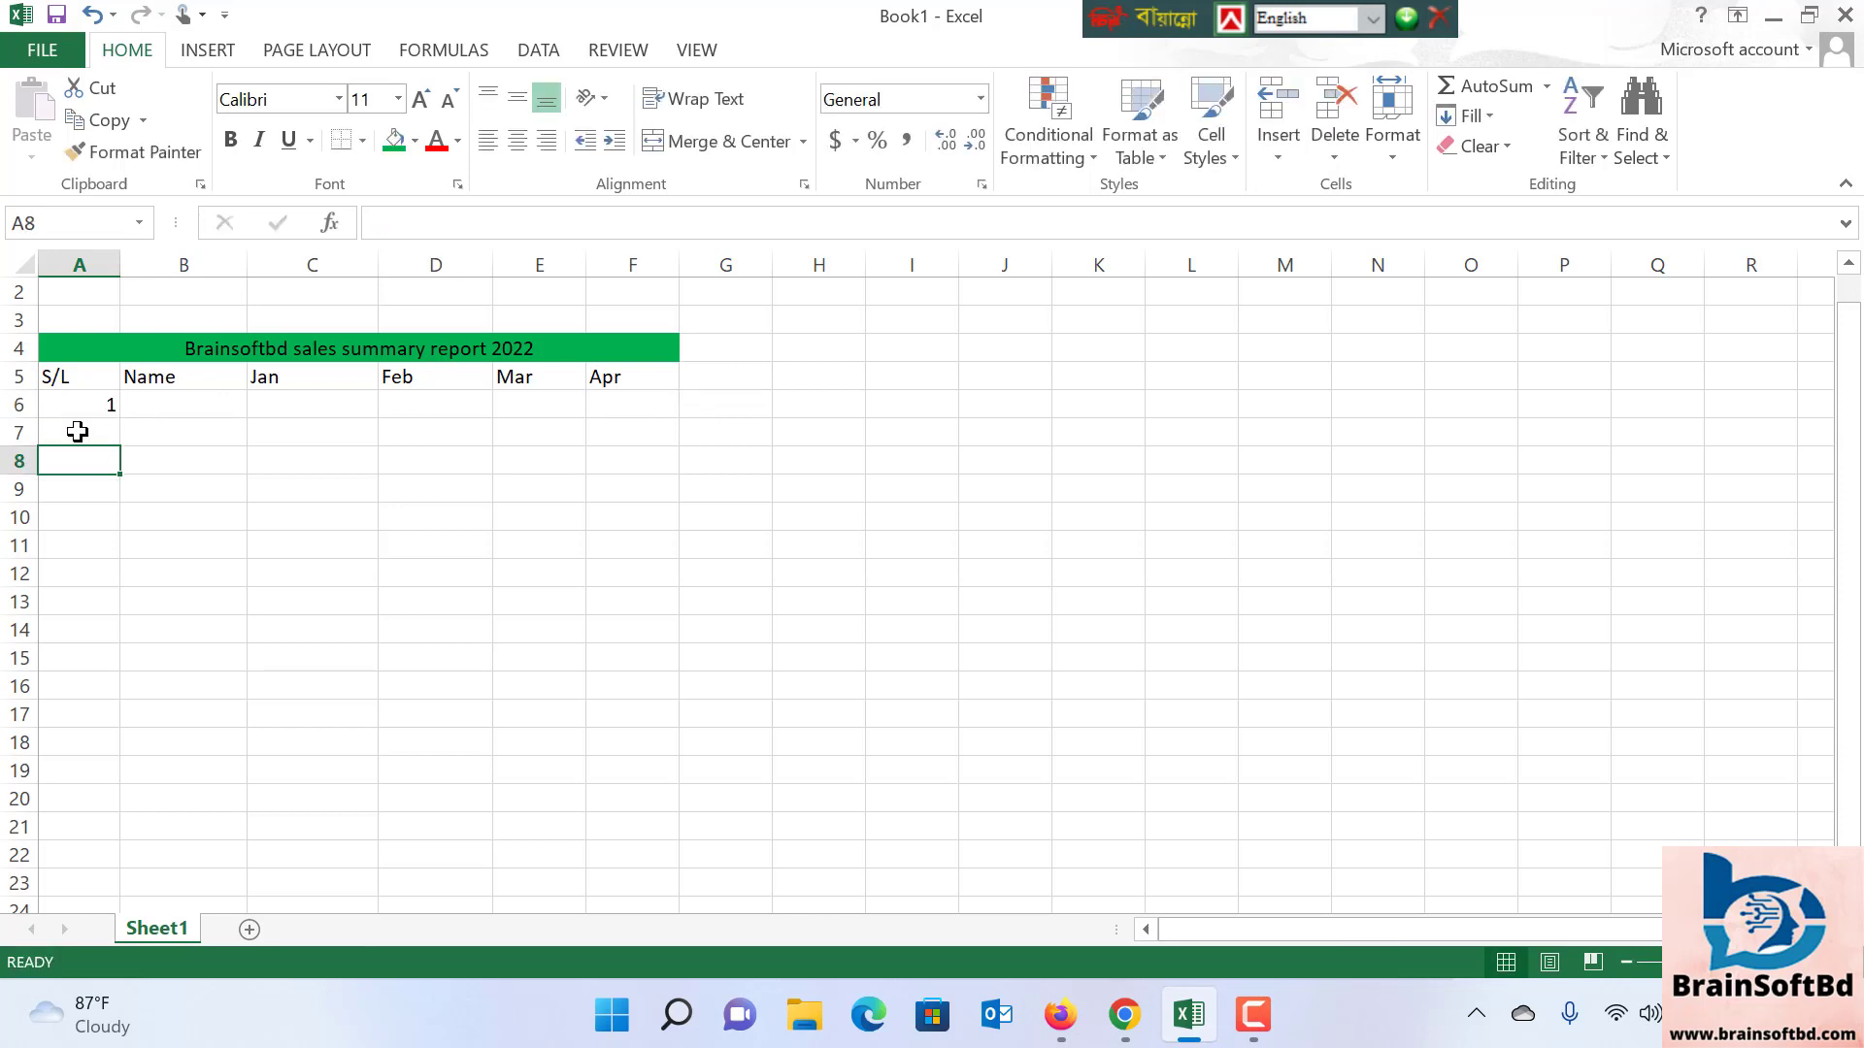
{"action": "type", "text": "2"}
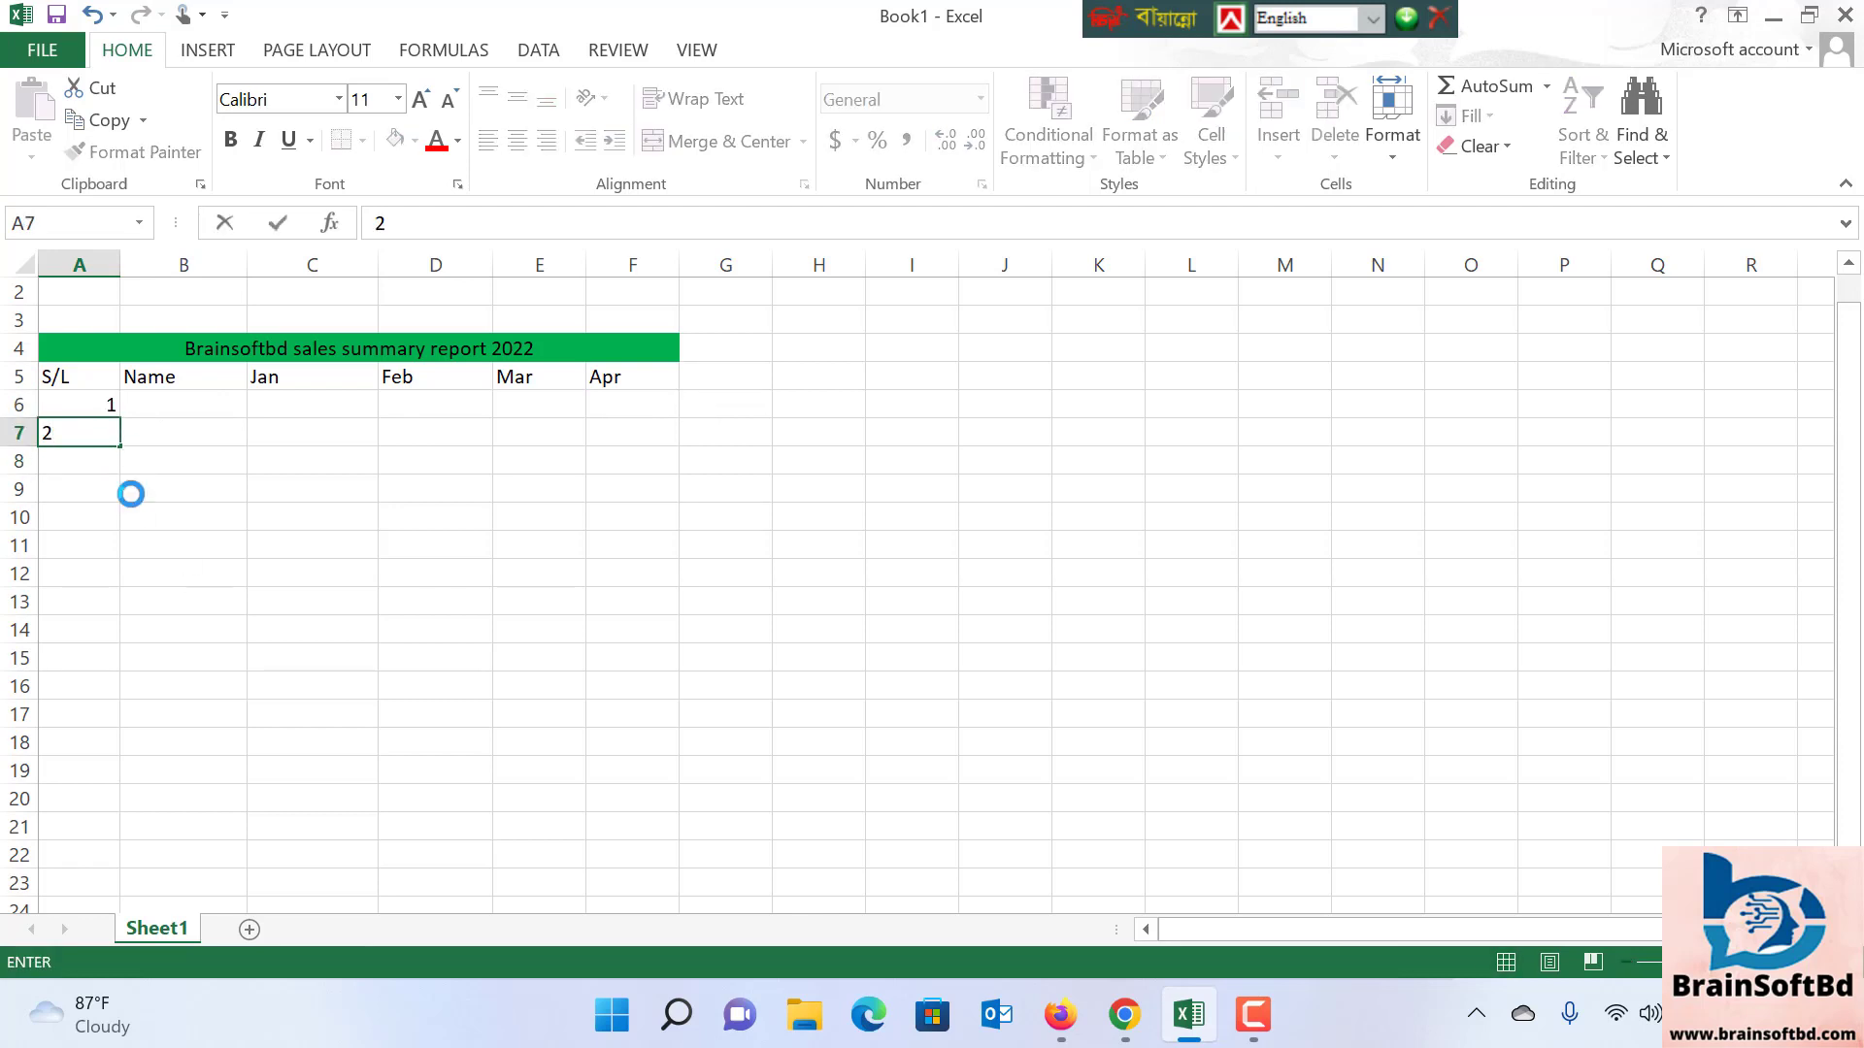
{"action": "left_click", "coordinate": [131, 490]}
{"action": "left_click", "coordinate": [105, 410]}
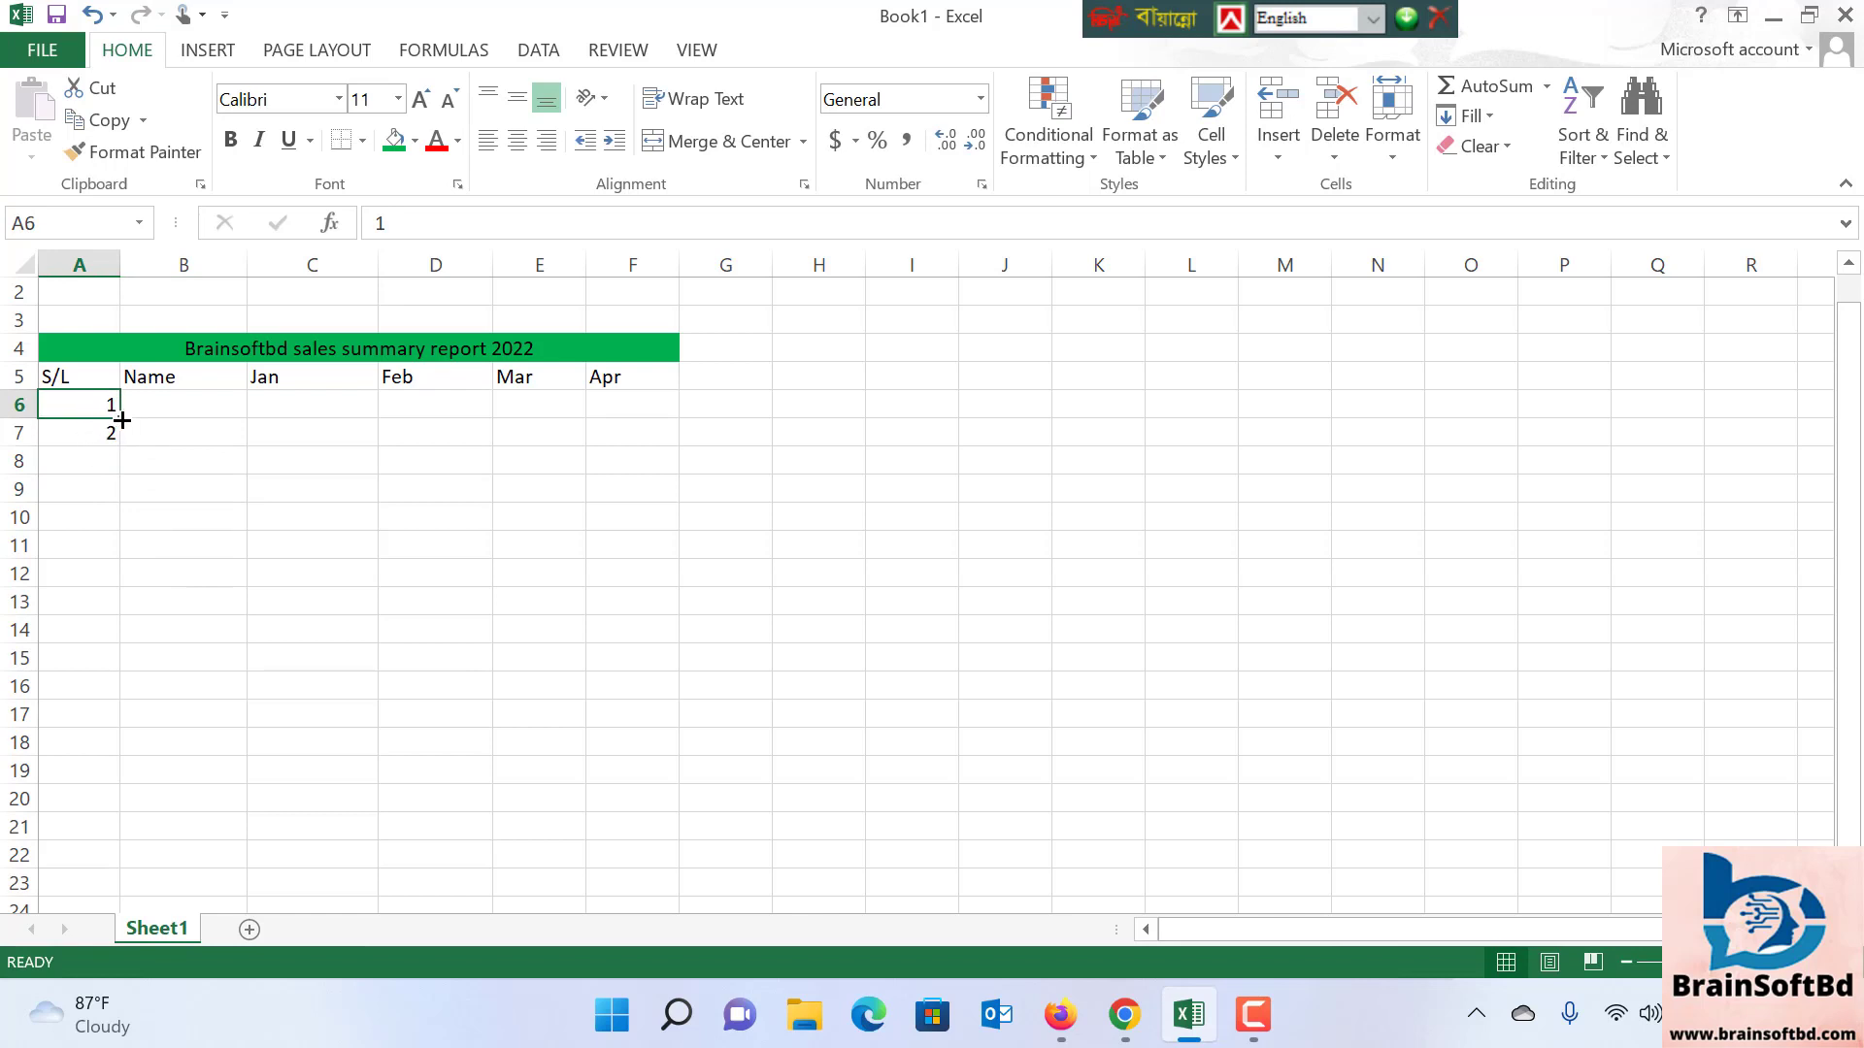
{"action": "left_click_drag", "start_coordinate": [120, 417], "coordinate": [121, 564]}
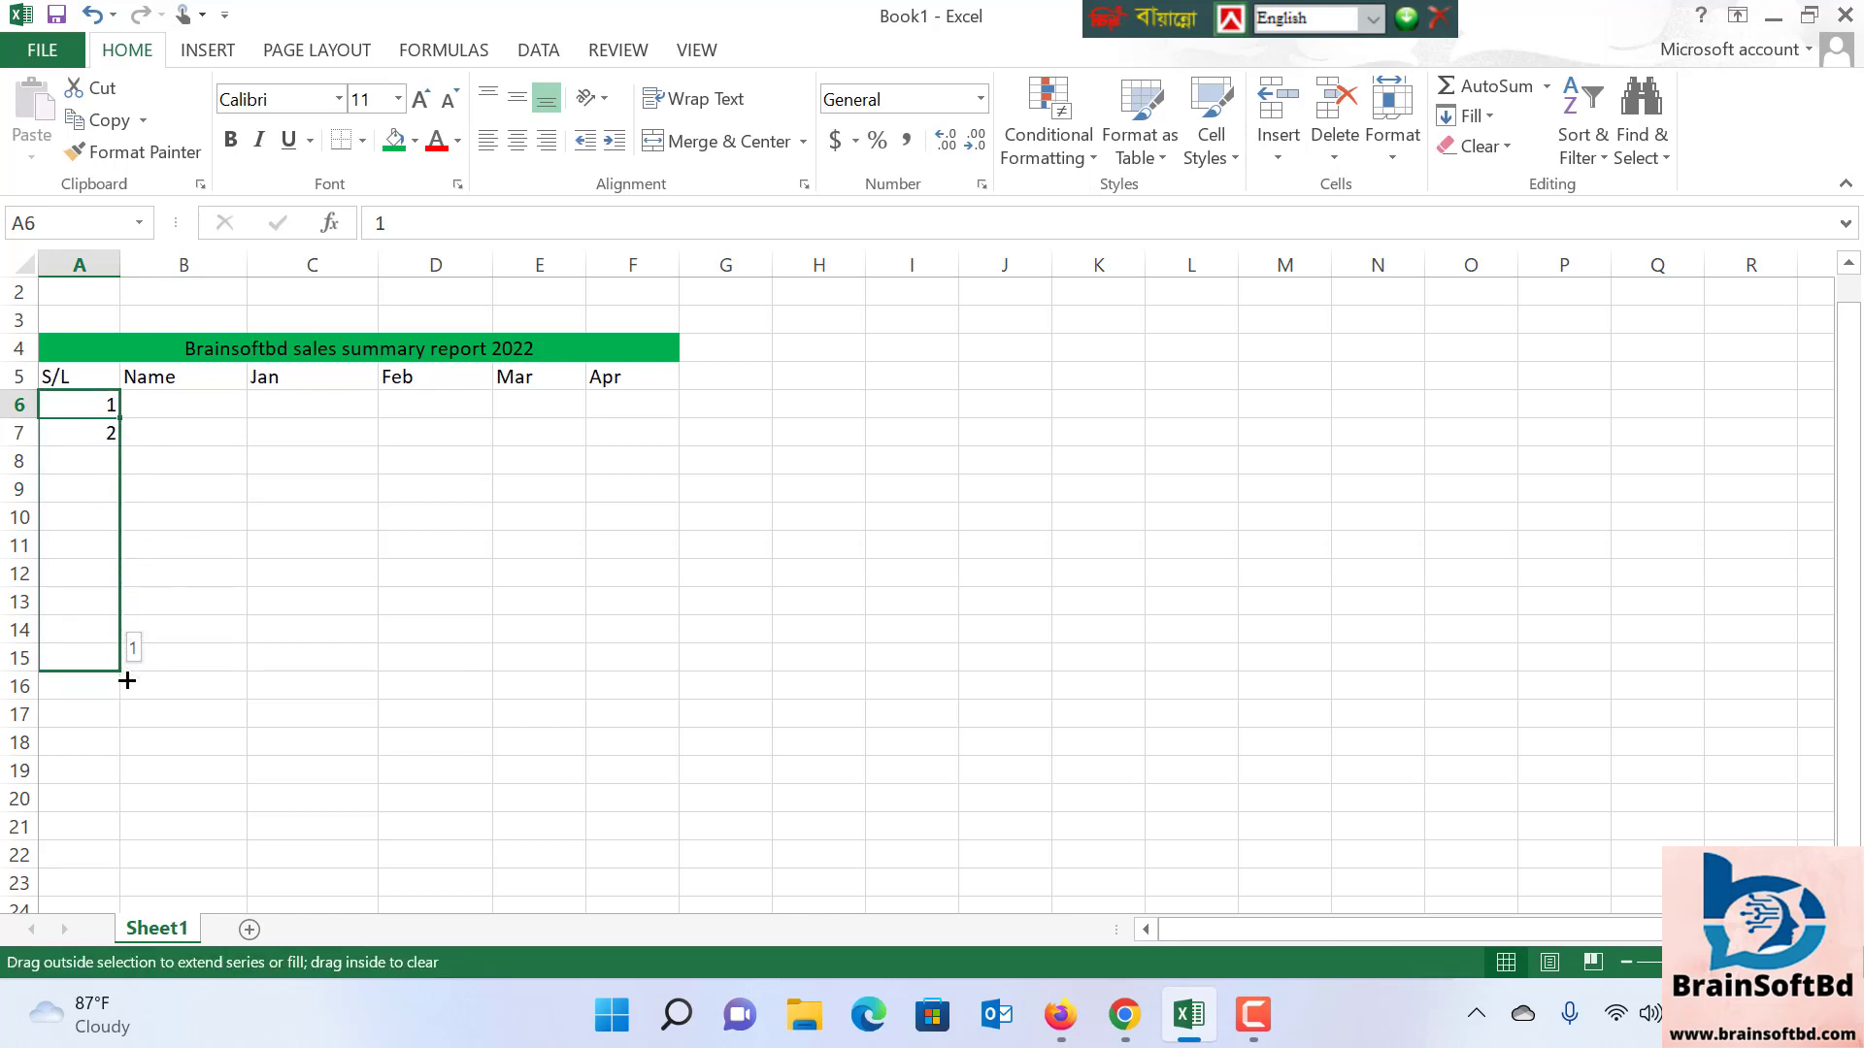
{"action": "left_click_drag", "start_coordinate": [127, 676], "coordinate": [128, 674]}
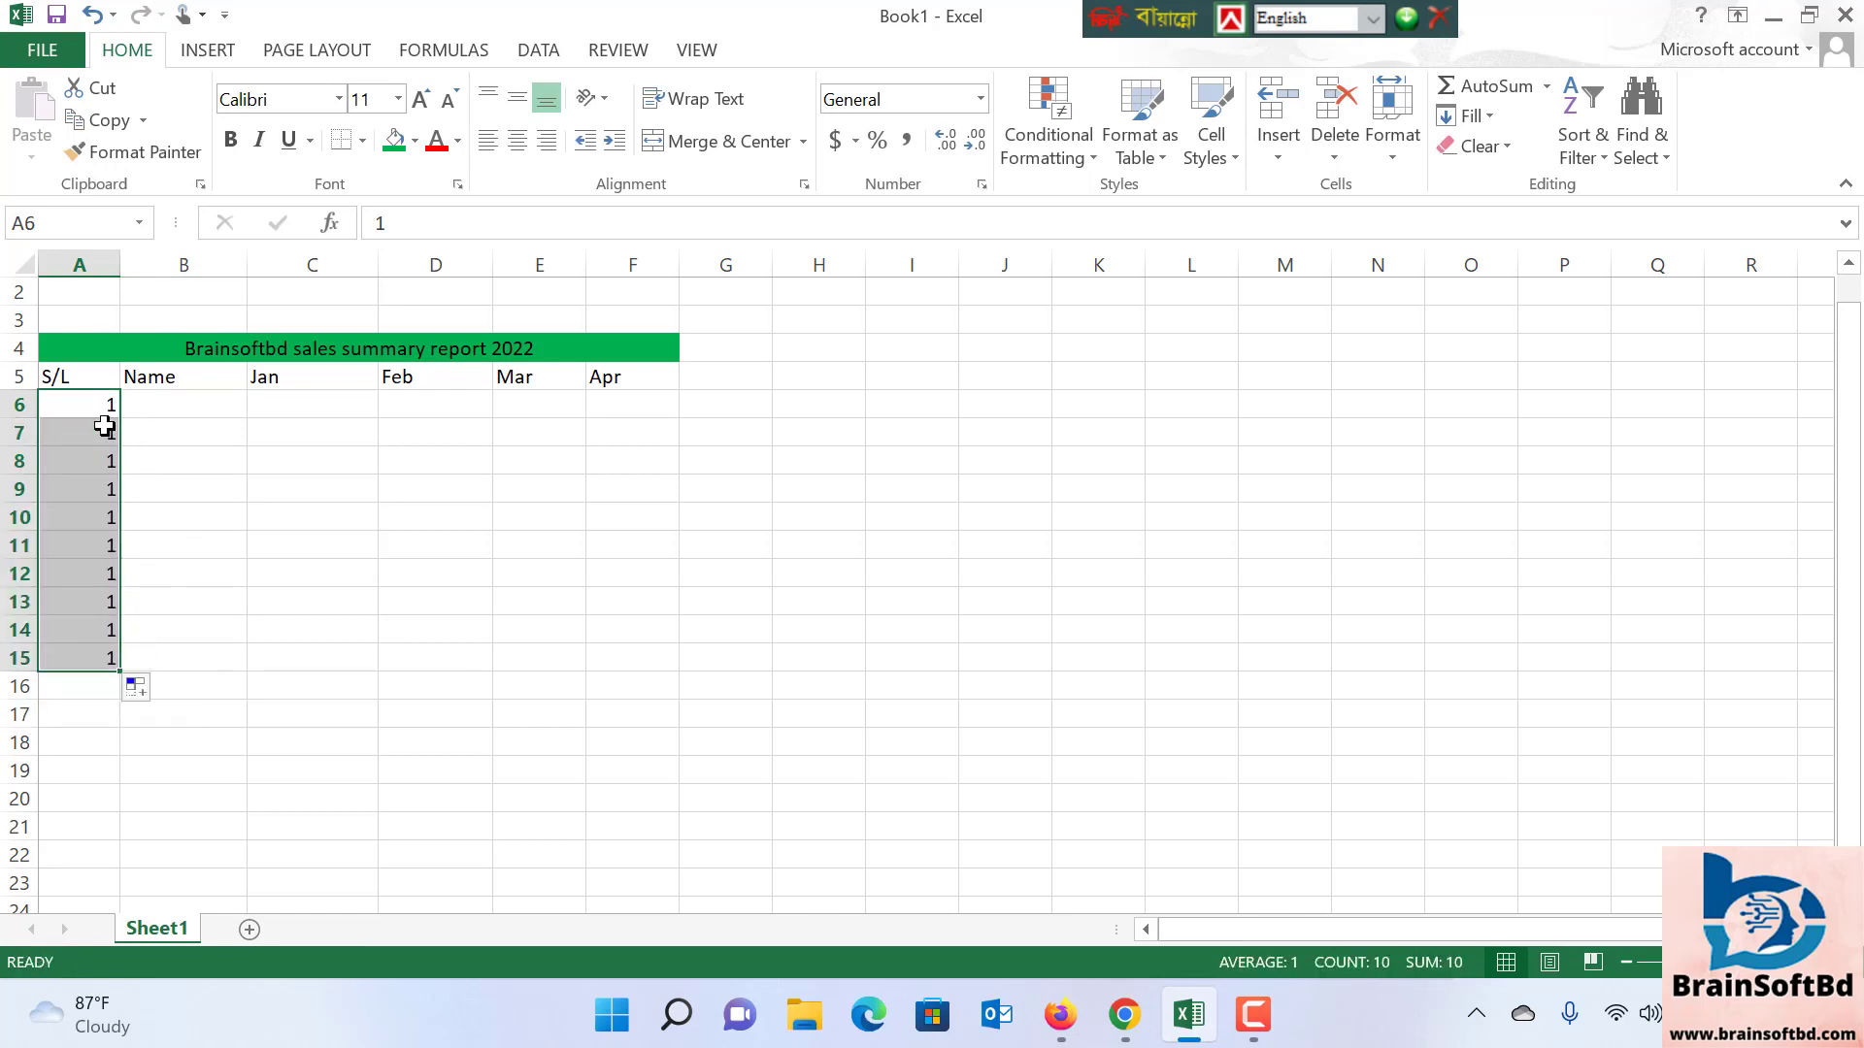
{"action": "key", "text": "ctrl+a"}
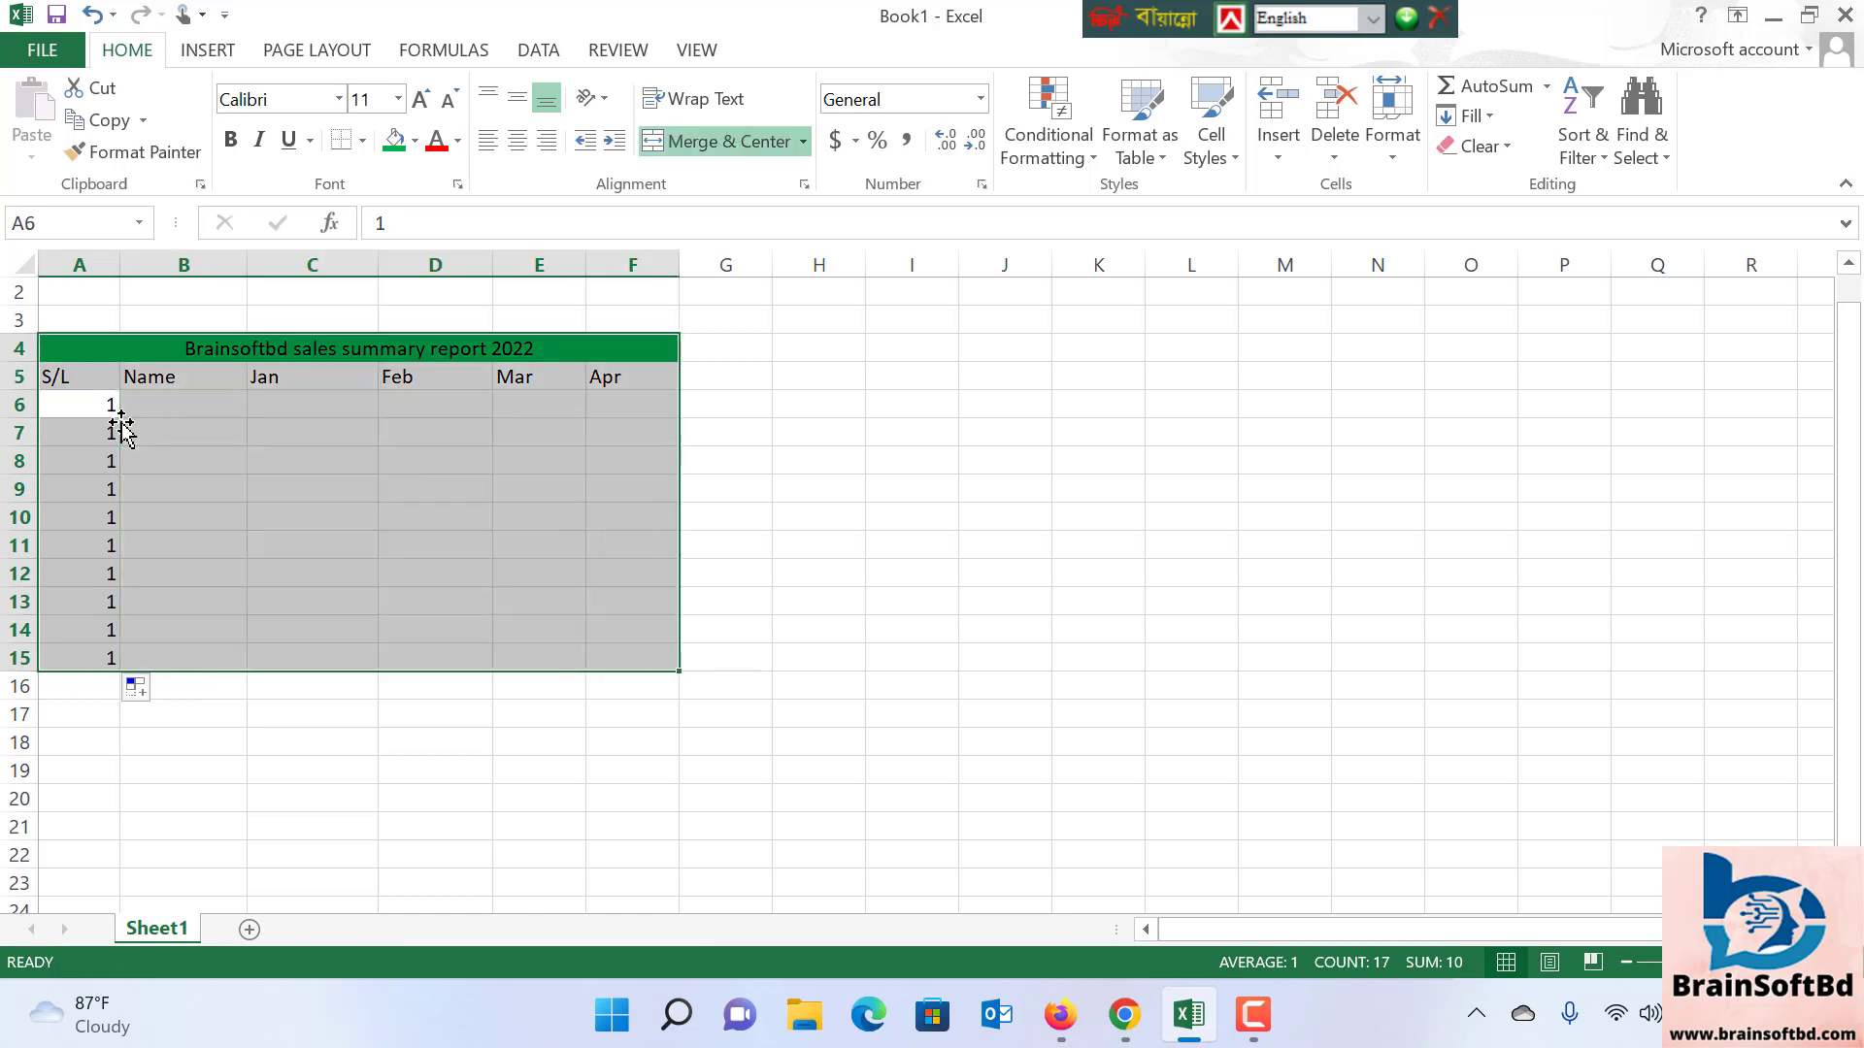
{"action": "key", "text": "ctrl+z"}
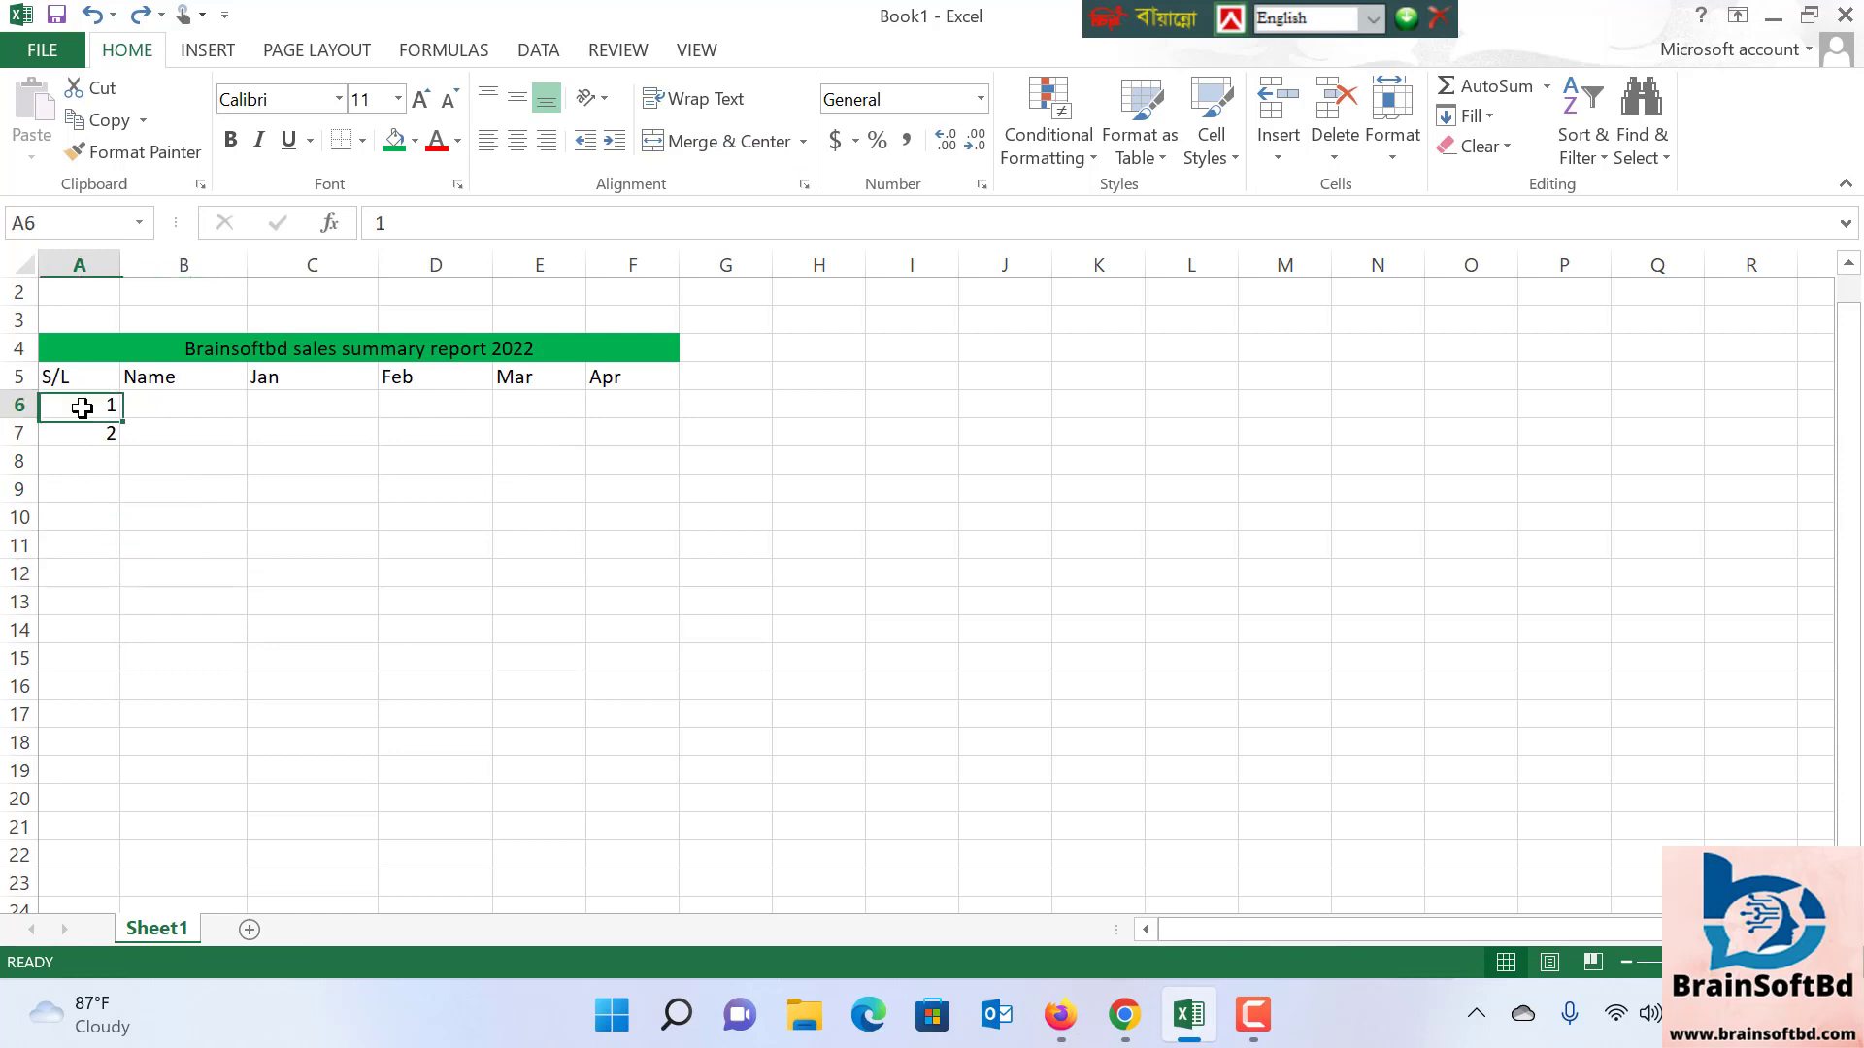
{"action": "mouse_move", "coordinate": [84, 404]}
{"action": "left_mouse_down"}
{"action": "mouse_move", "coordinate": [121, 486]}
{"action": "mouse_move", "coordinate": [125, 621]}
{"action": "left_mouse_up"}
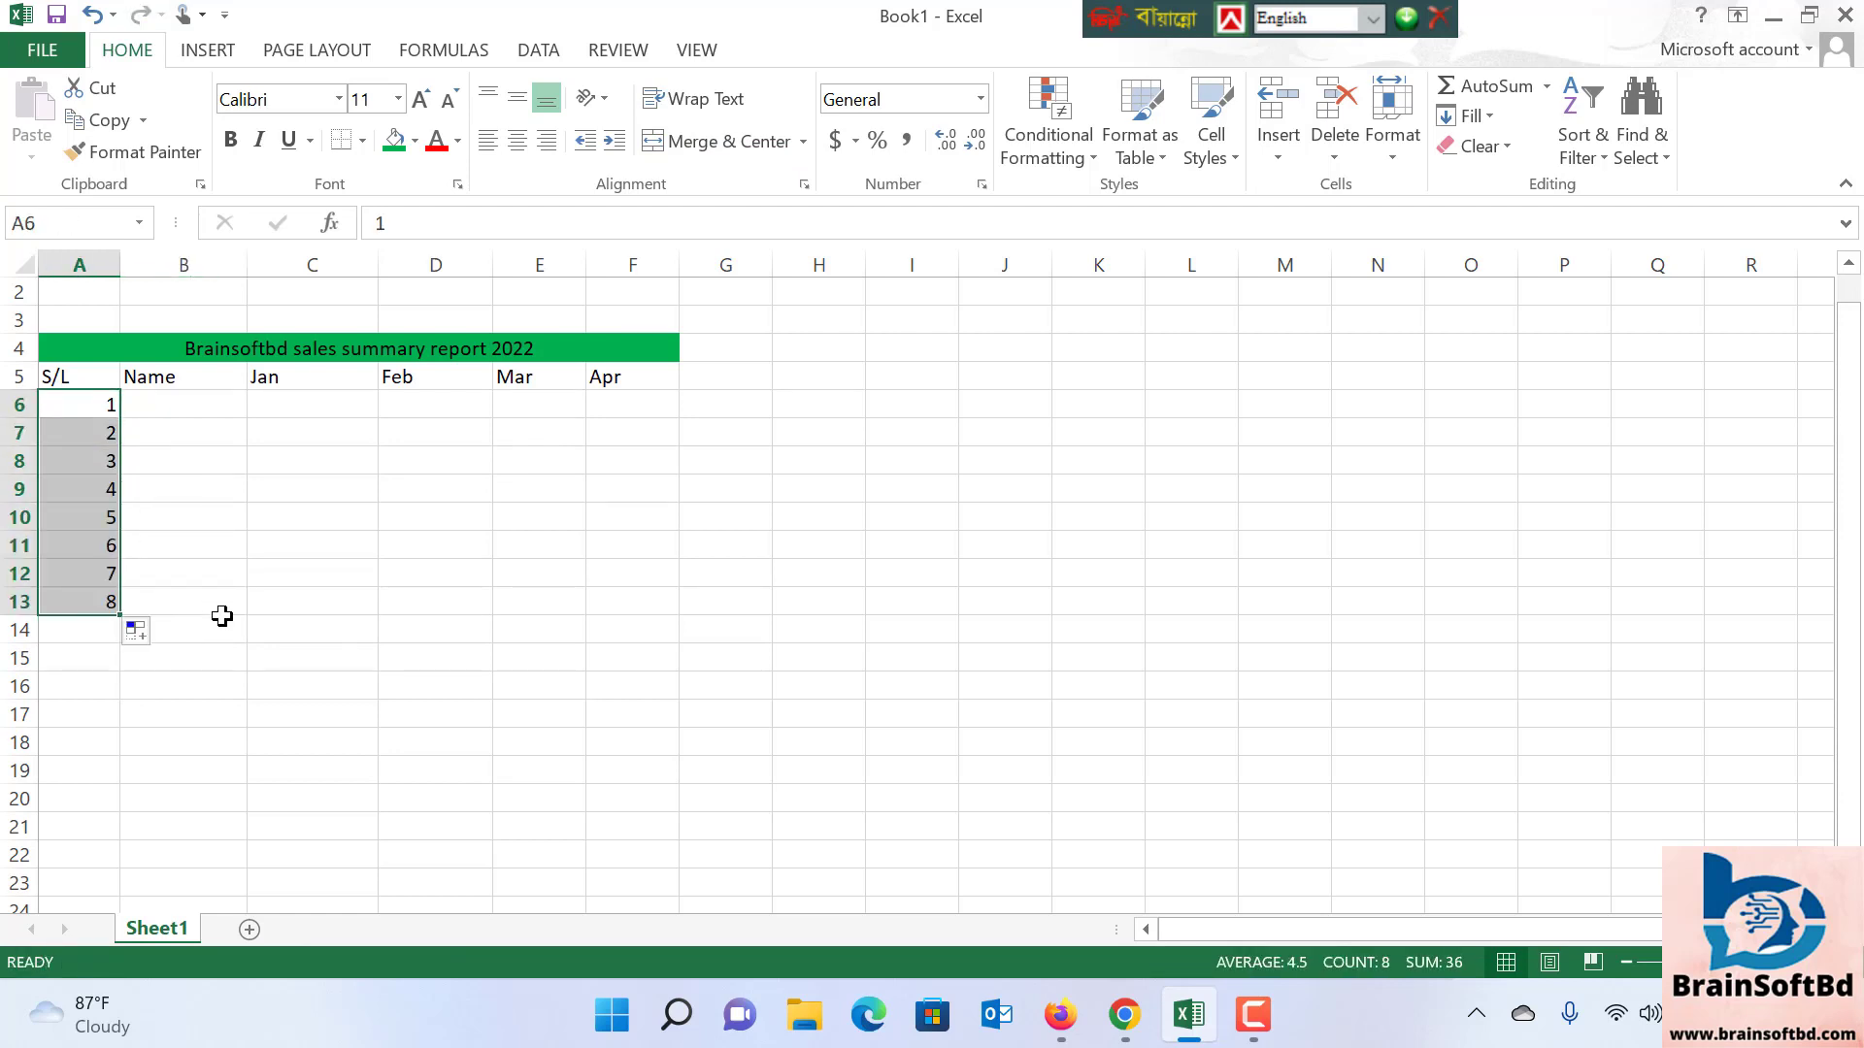
{"action": "left_click", "coordinate": [198, 579]}
{"action": "left_click", "coordinate": [78, 405]}
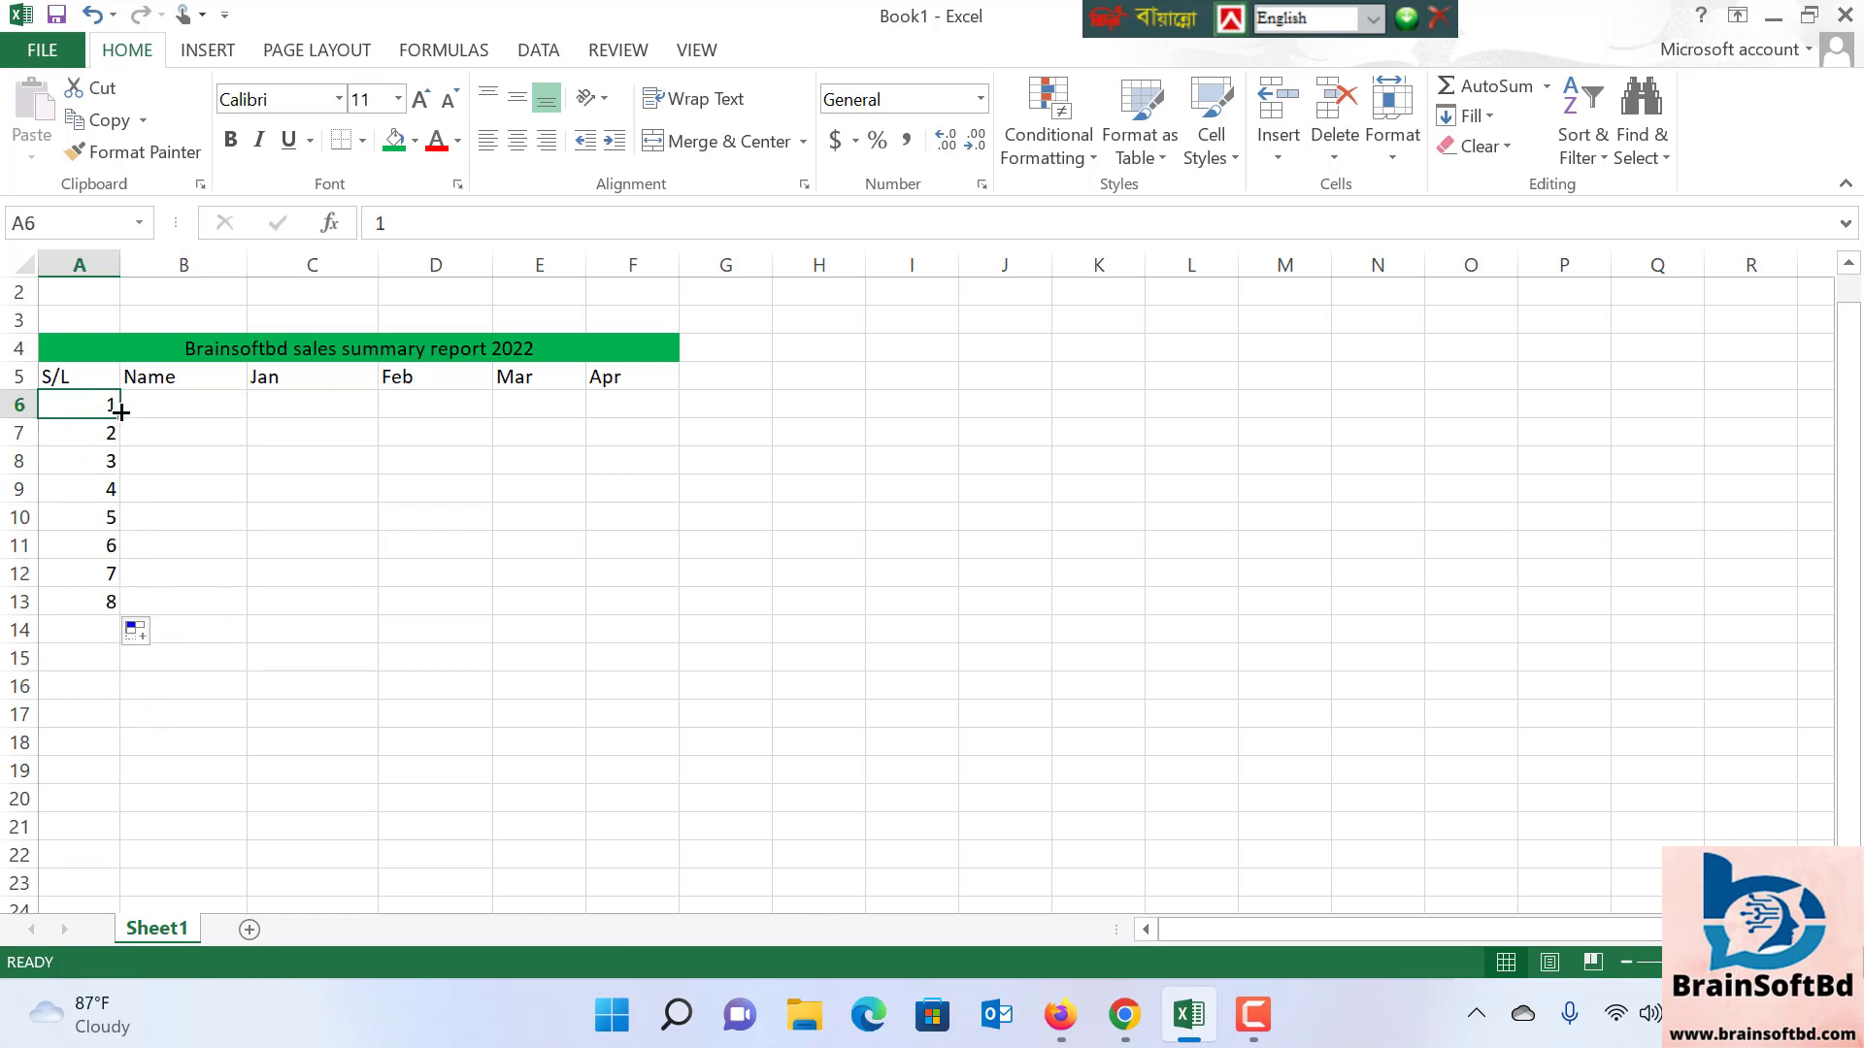
{"action": "left_click", "coordinate": [73, 435]}
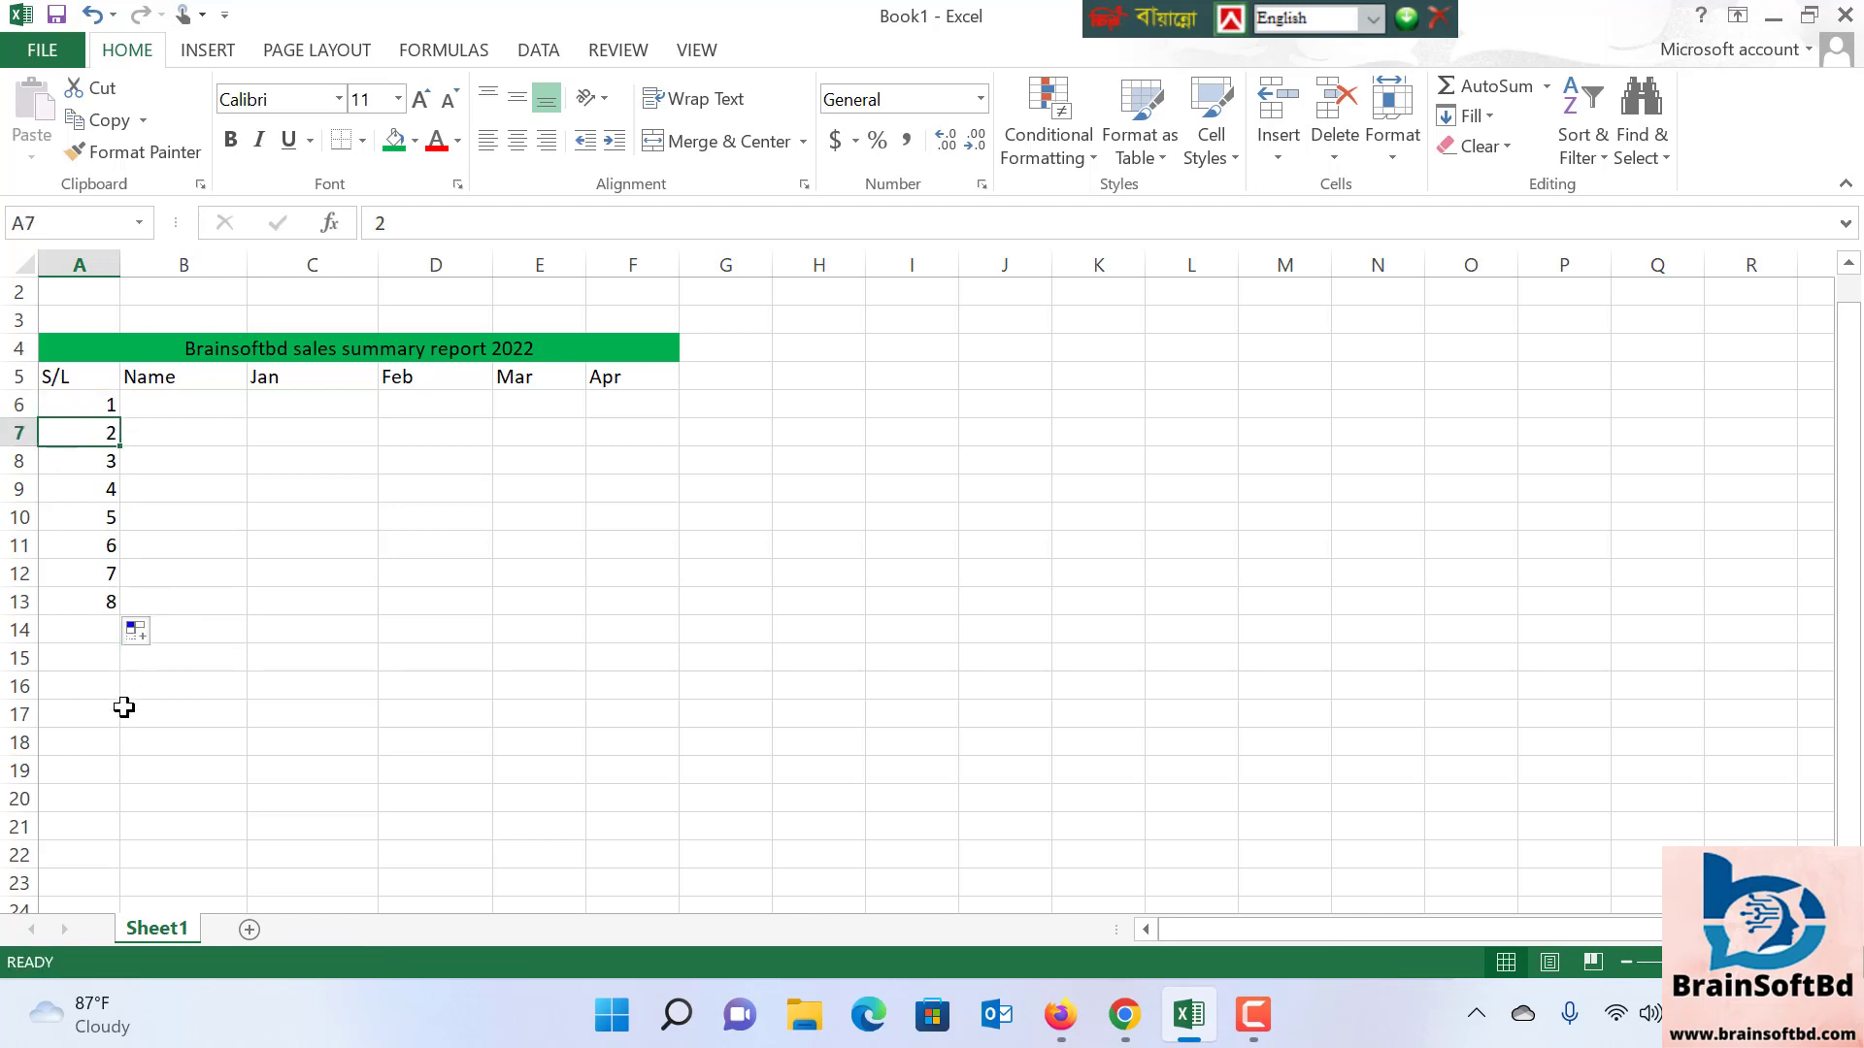
Enter the first four salespeople's names in cells B6:B9
{"action": "left_click", "coordinate": [175, 408]}
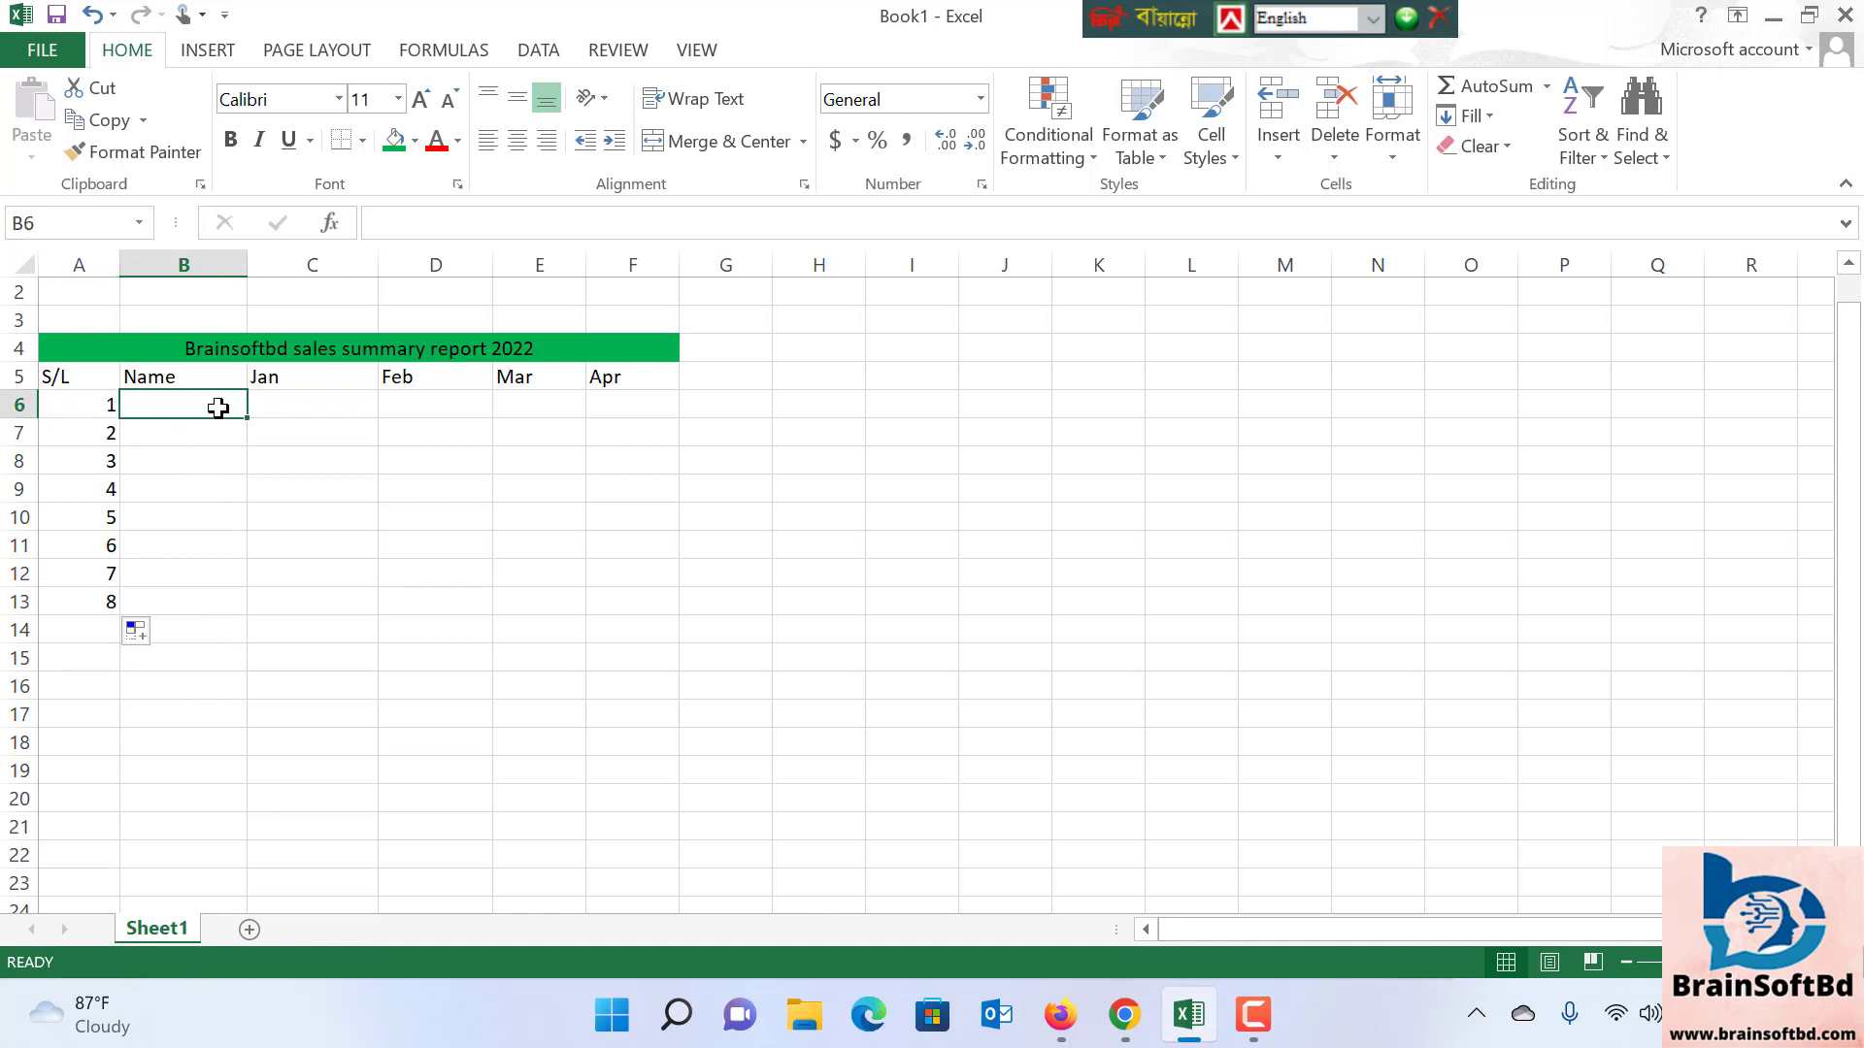
{"action": "left_click", "coordinate": [252, 571]}
{"action": "left_click", "coordinate": [184, 400]}
{"action": "type", "text": "Ha"}
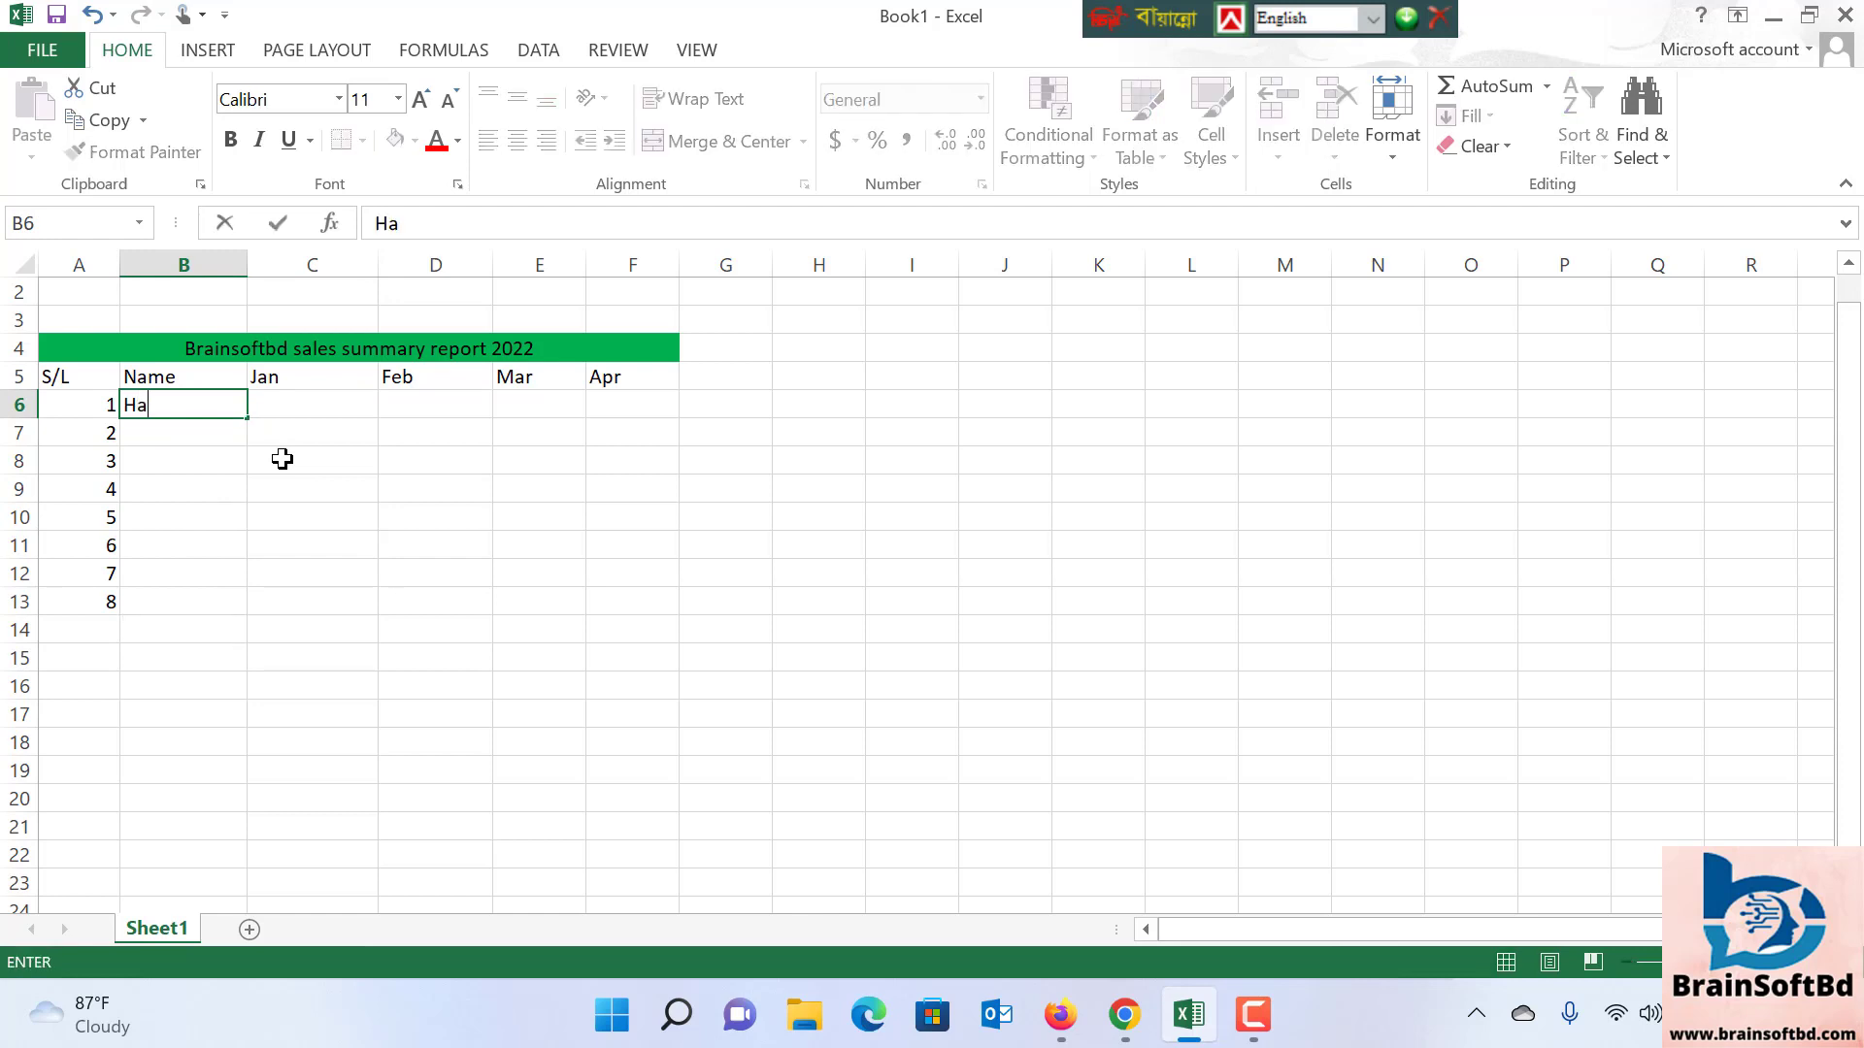
{"action": "type", "text": "san"}
{"action": "key", "text": "Return"}
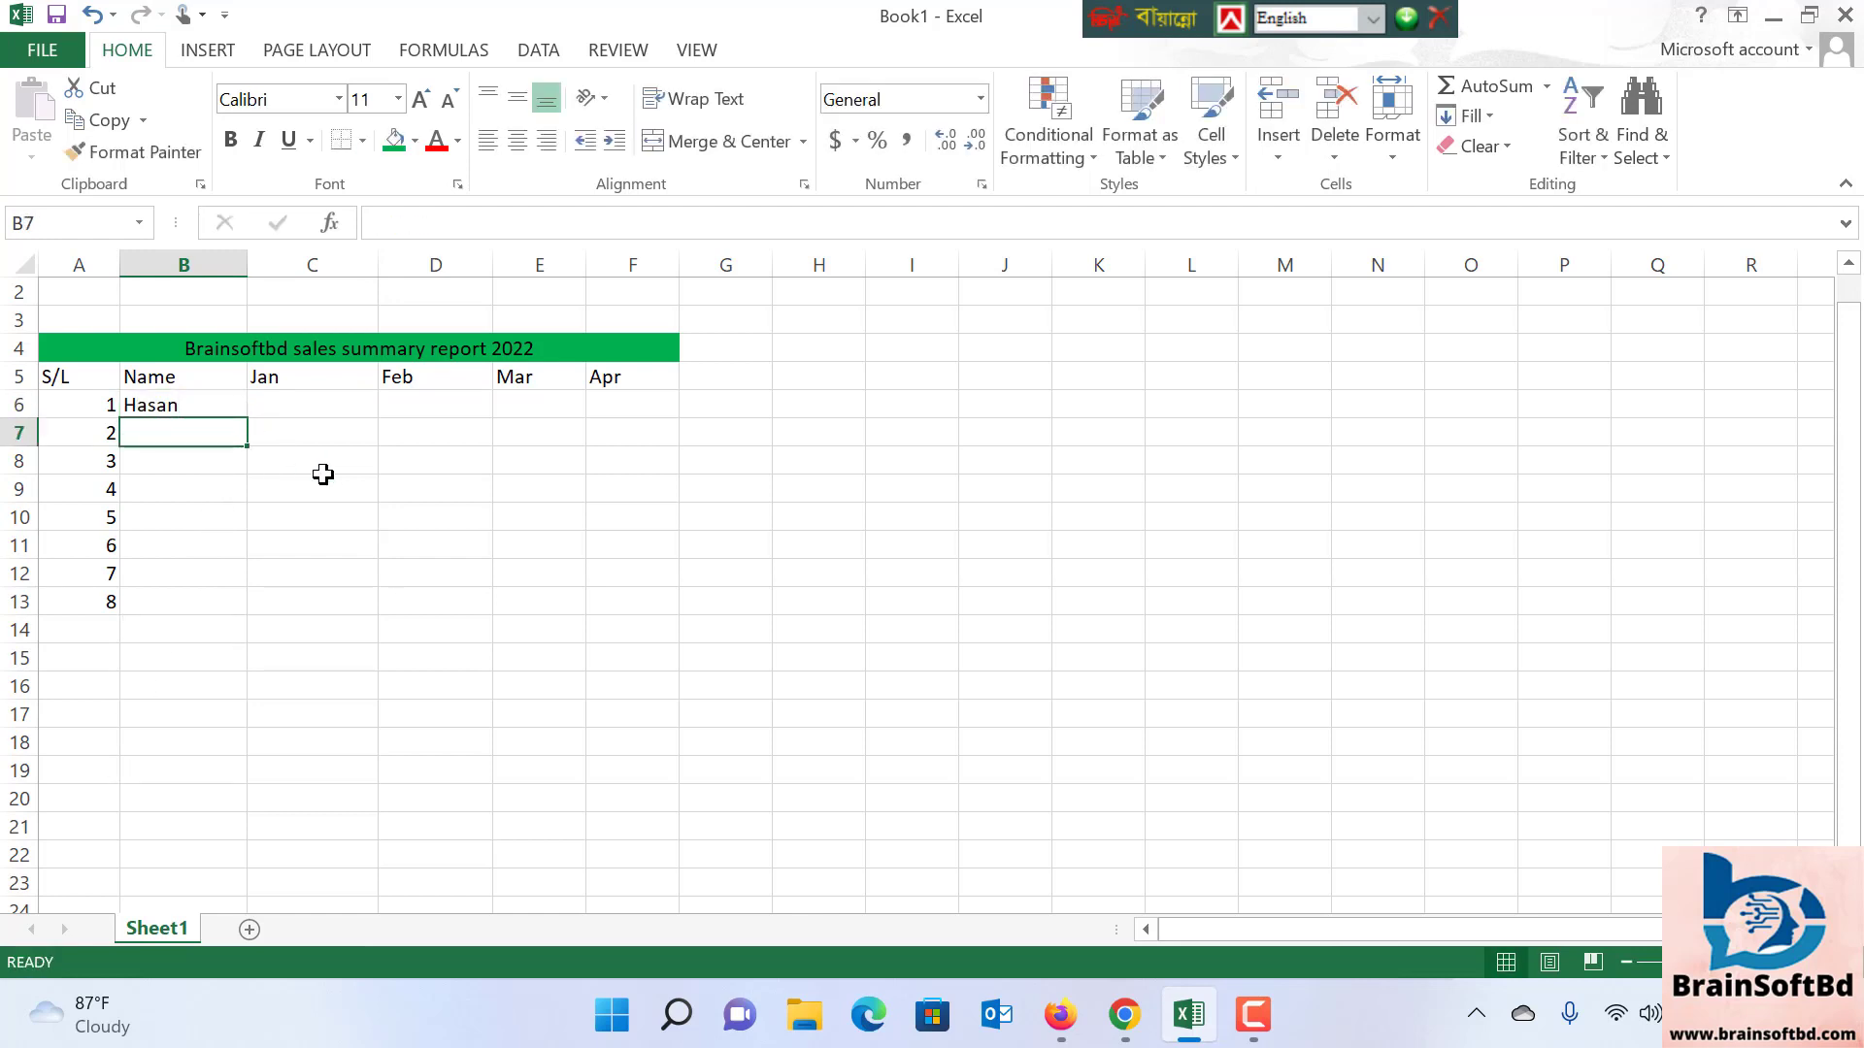
{"action": "type", "text": "Mahamud"}
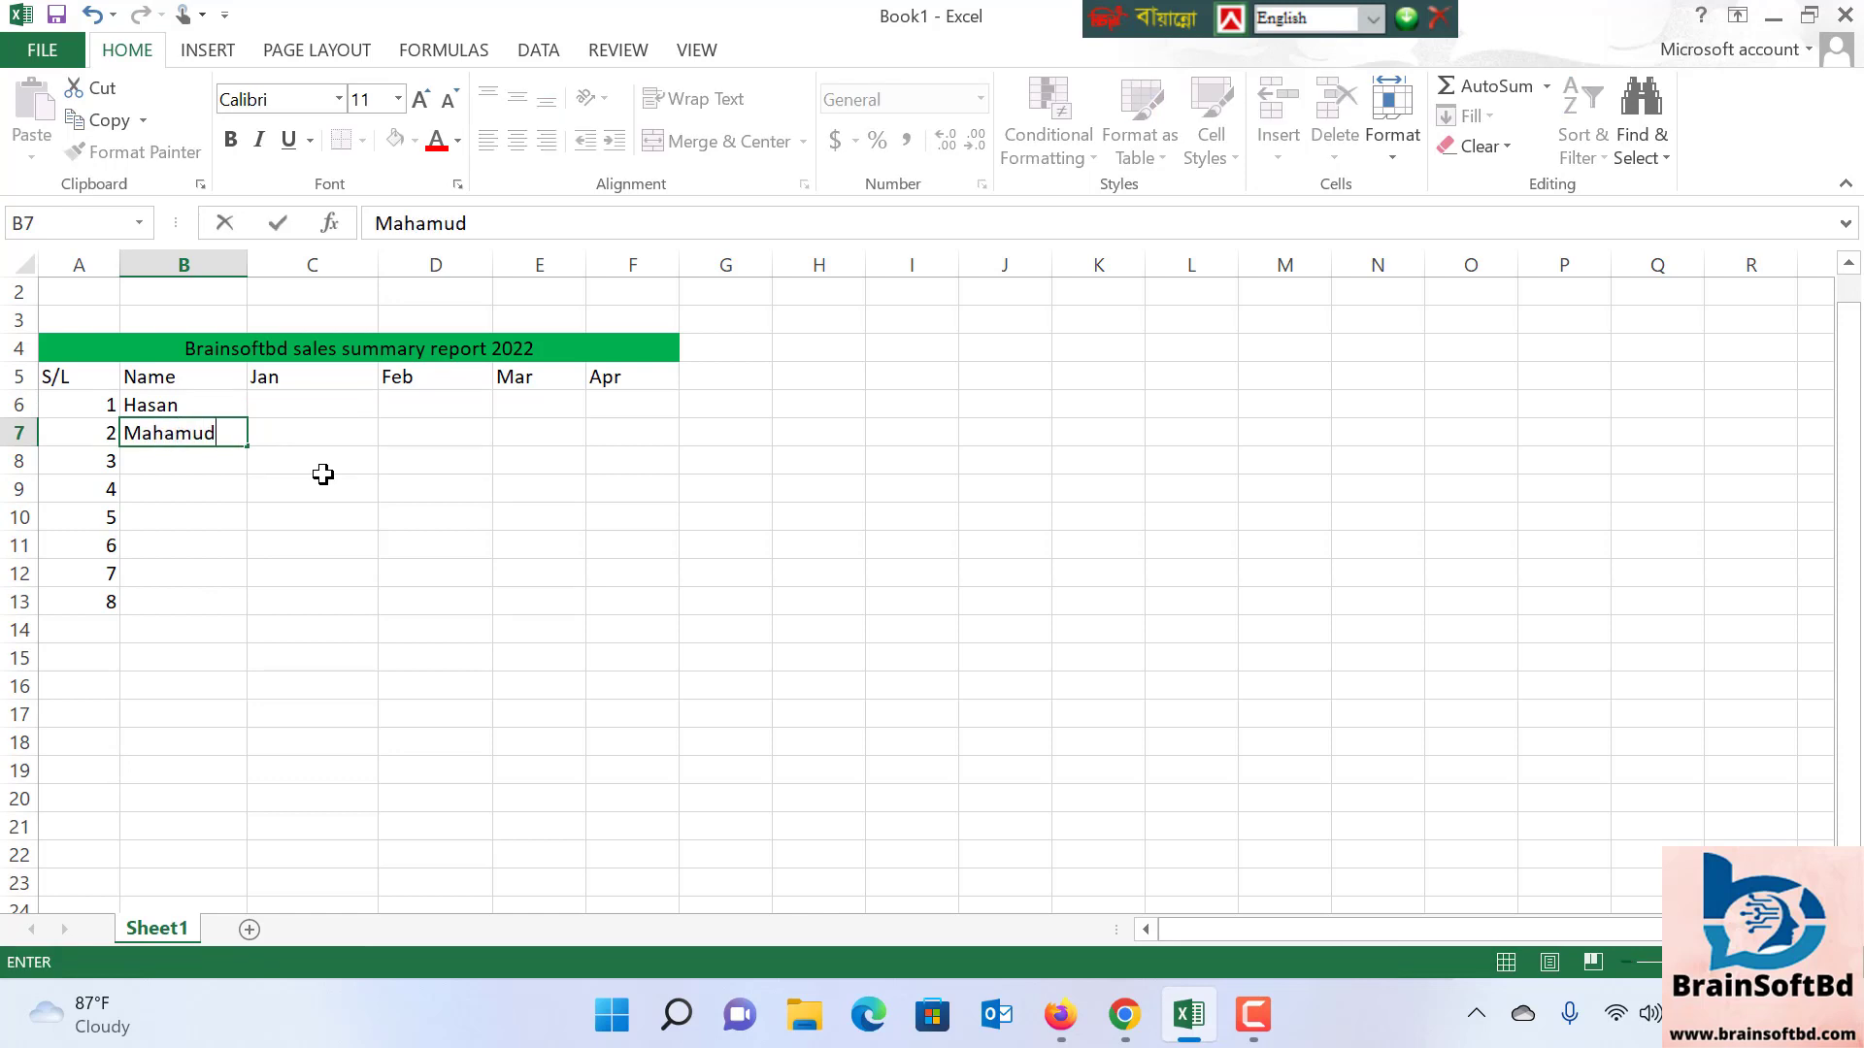
{"action": "key", "text": "Return"}
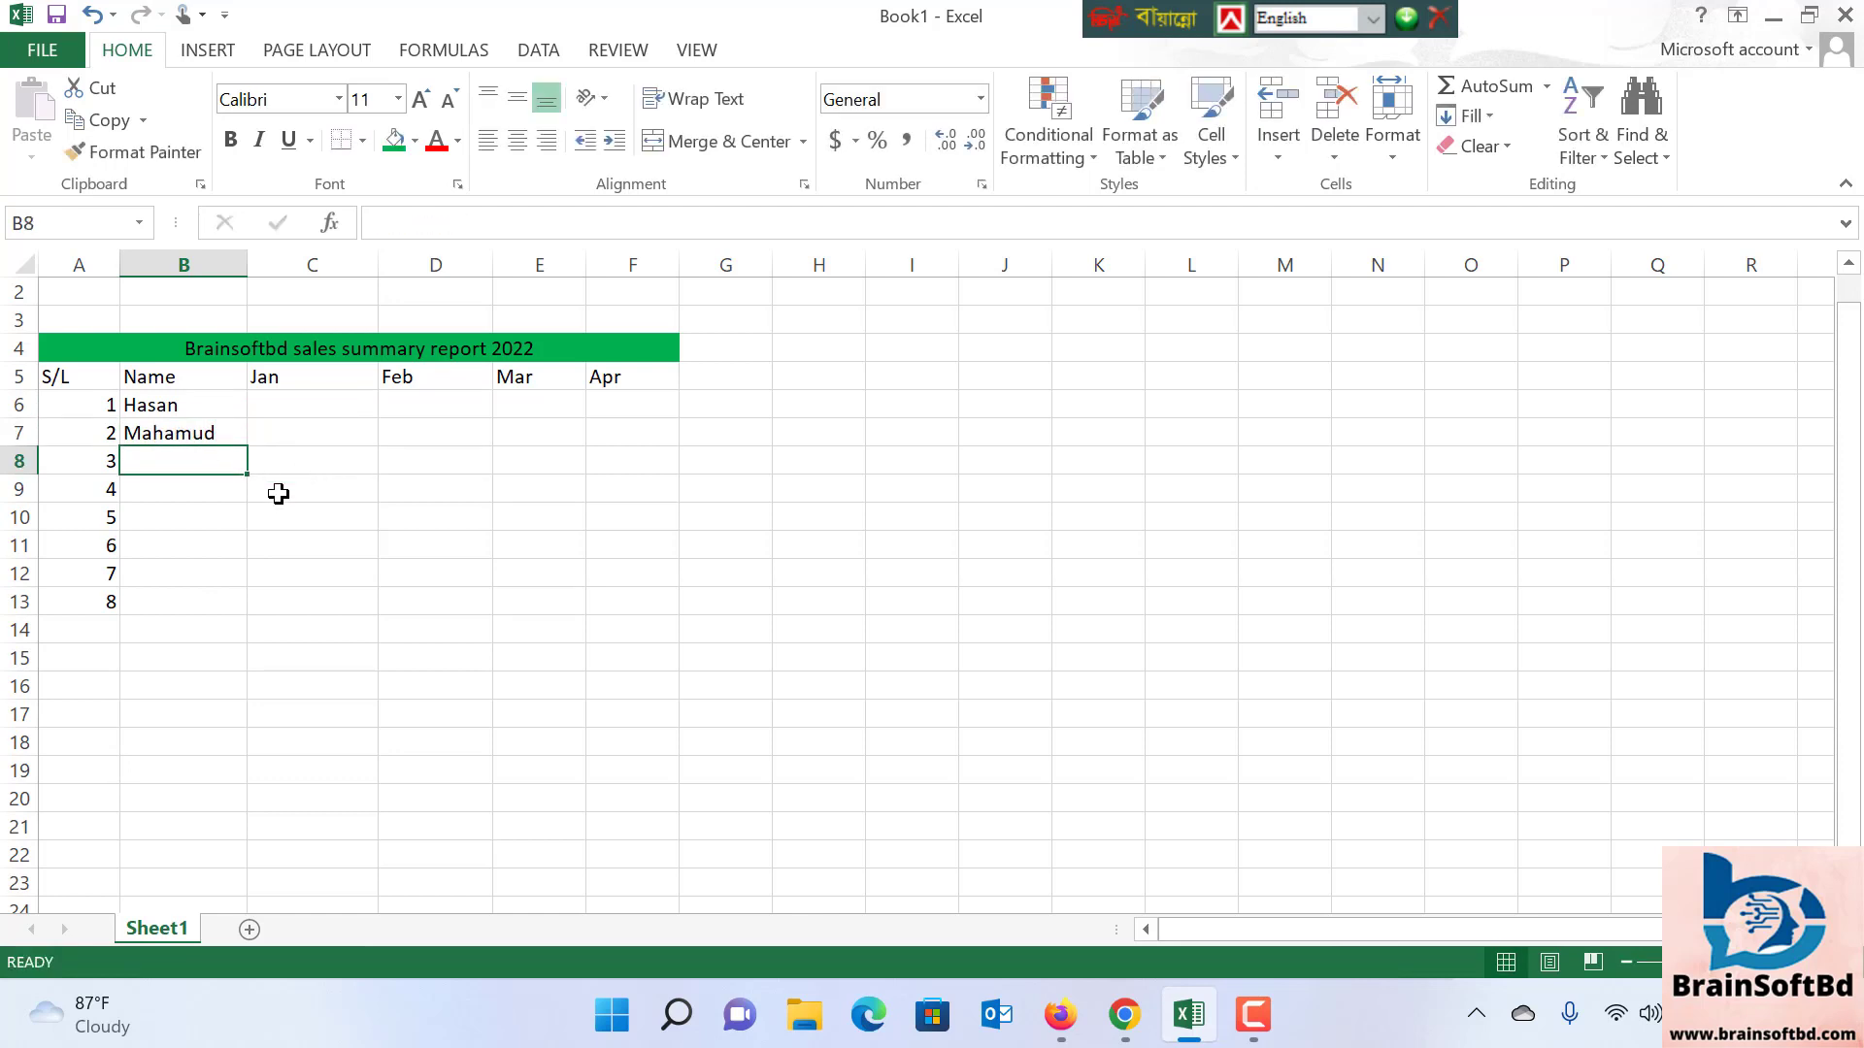
{"action": "type", "text": "J"}
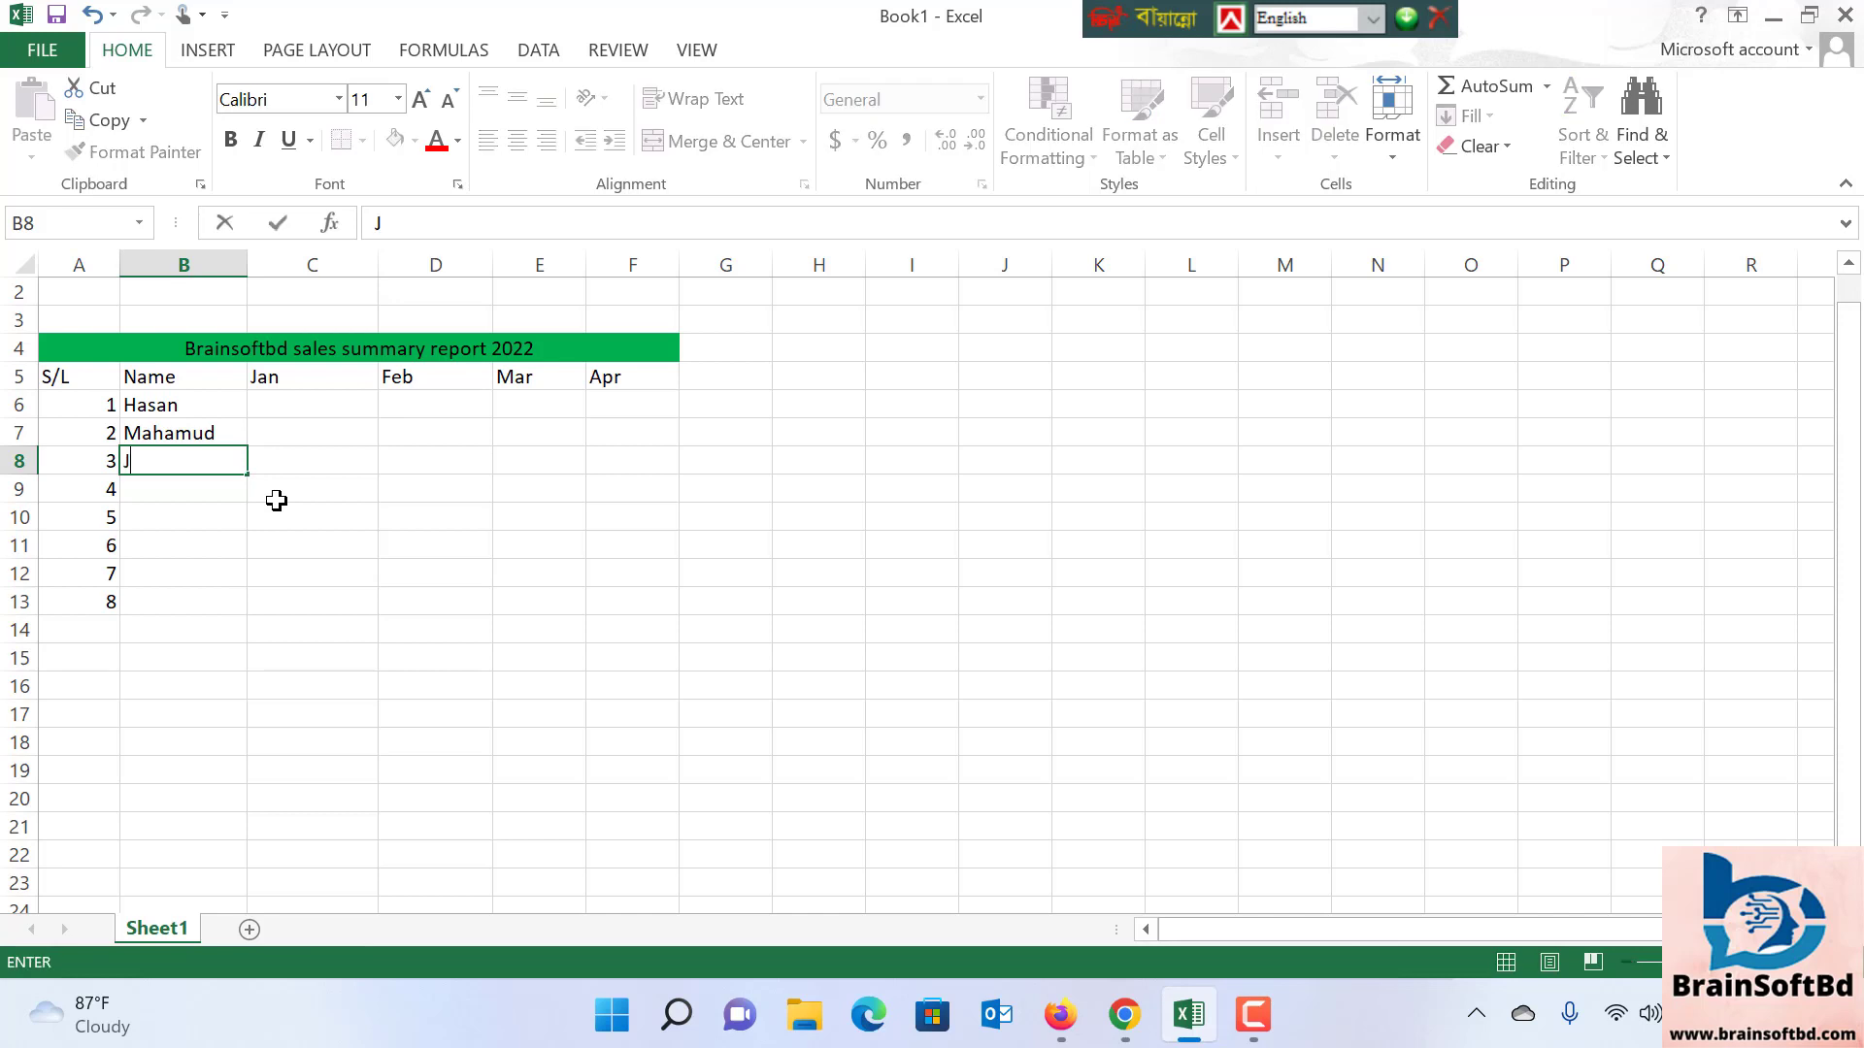
{"action": "type", "text": "amil"}
{"action": "left_click", "coordinate": [167, 490]}
{"action": "type", "text": "Ma"}
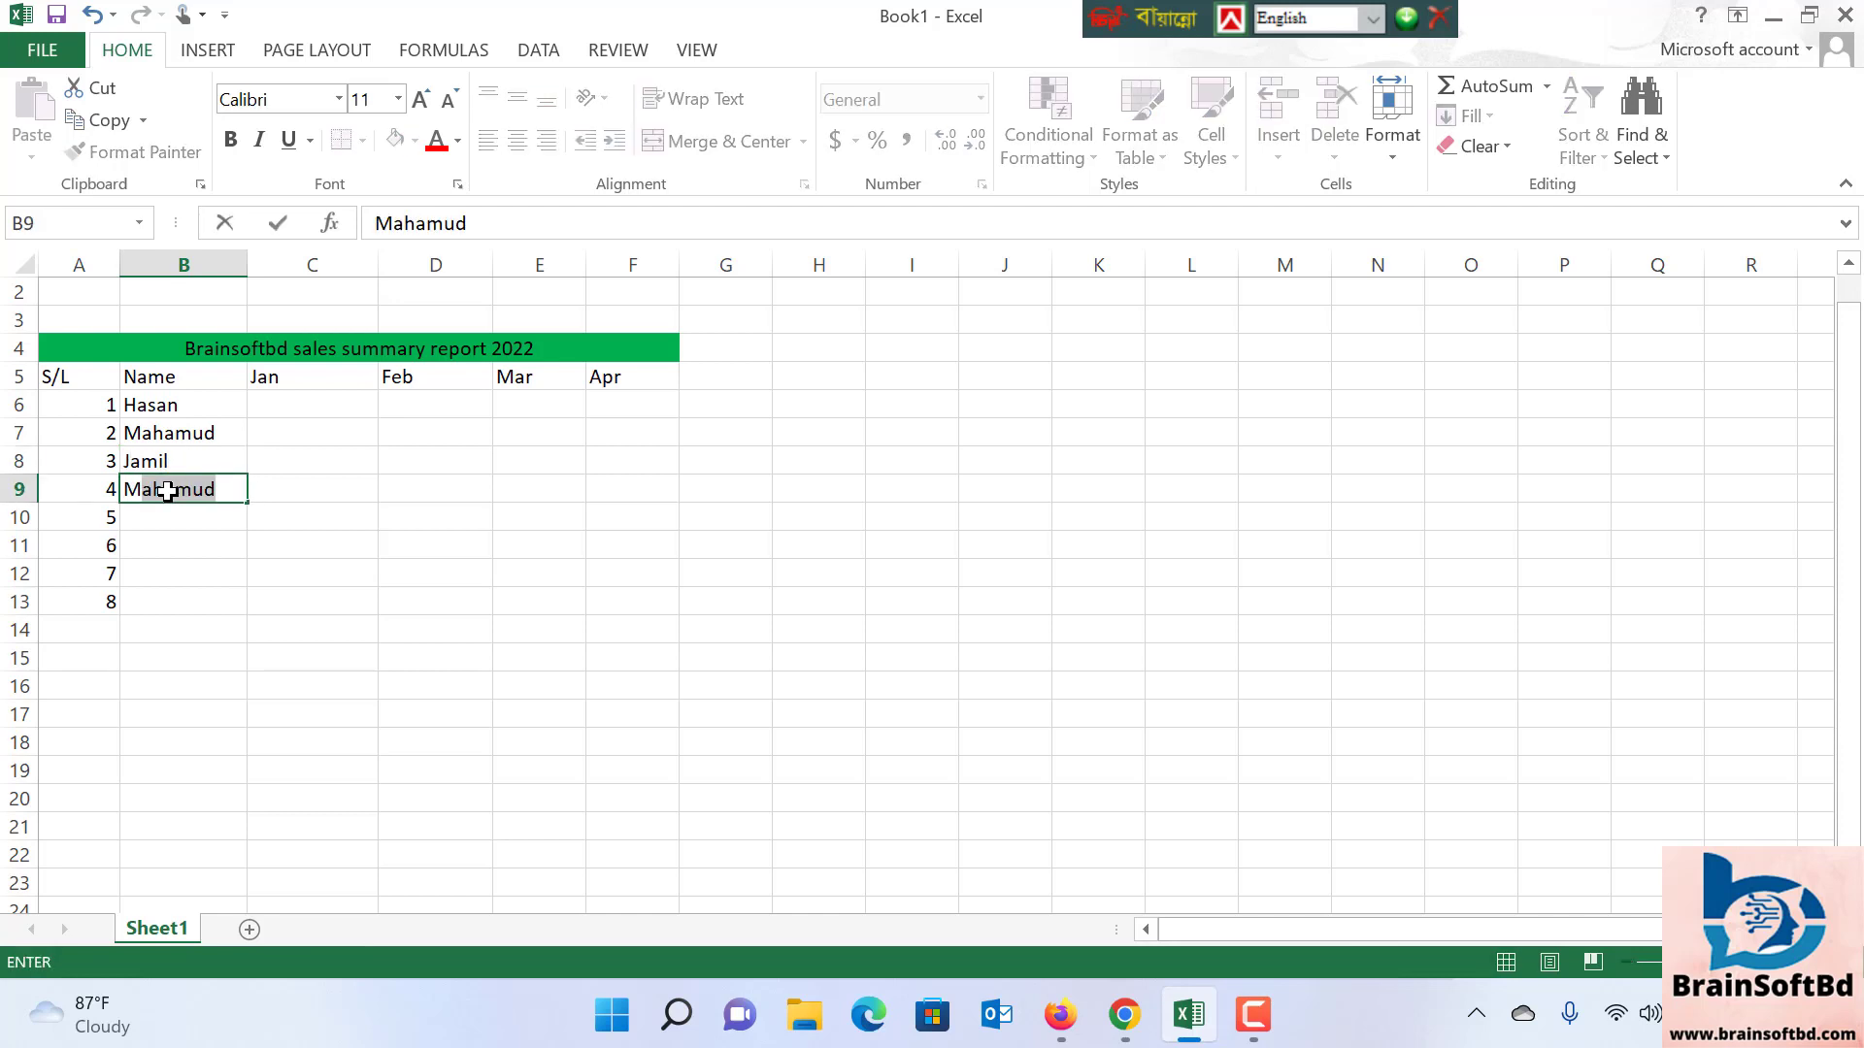
{"action": "type", "text": "mud"}
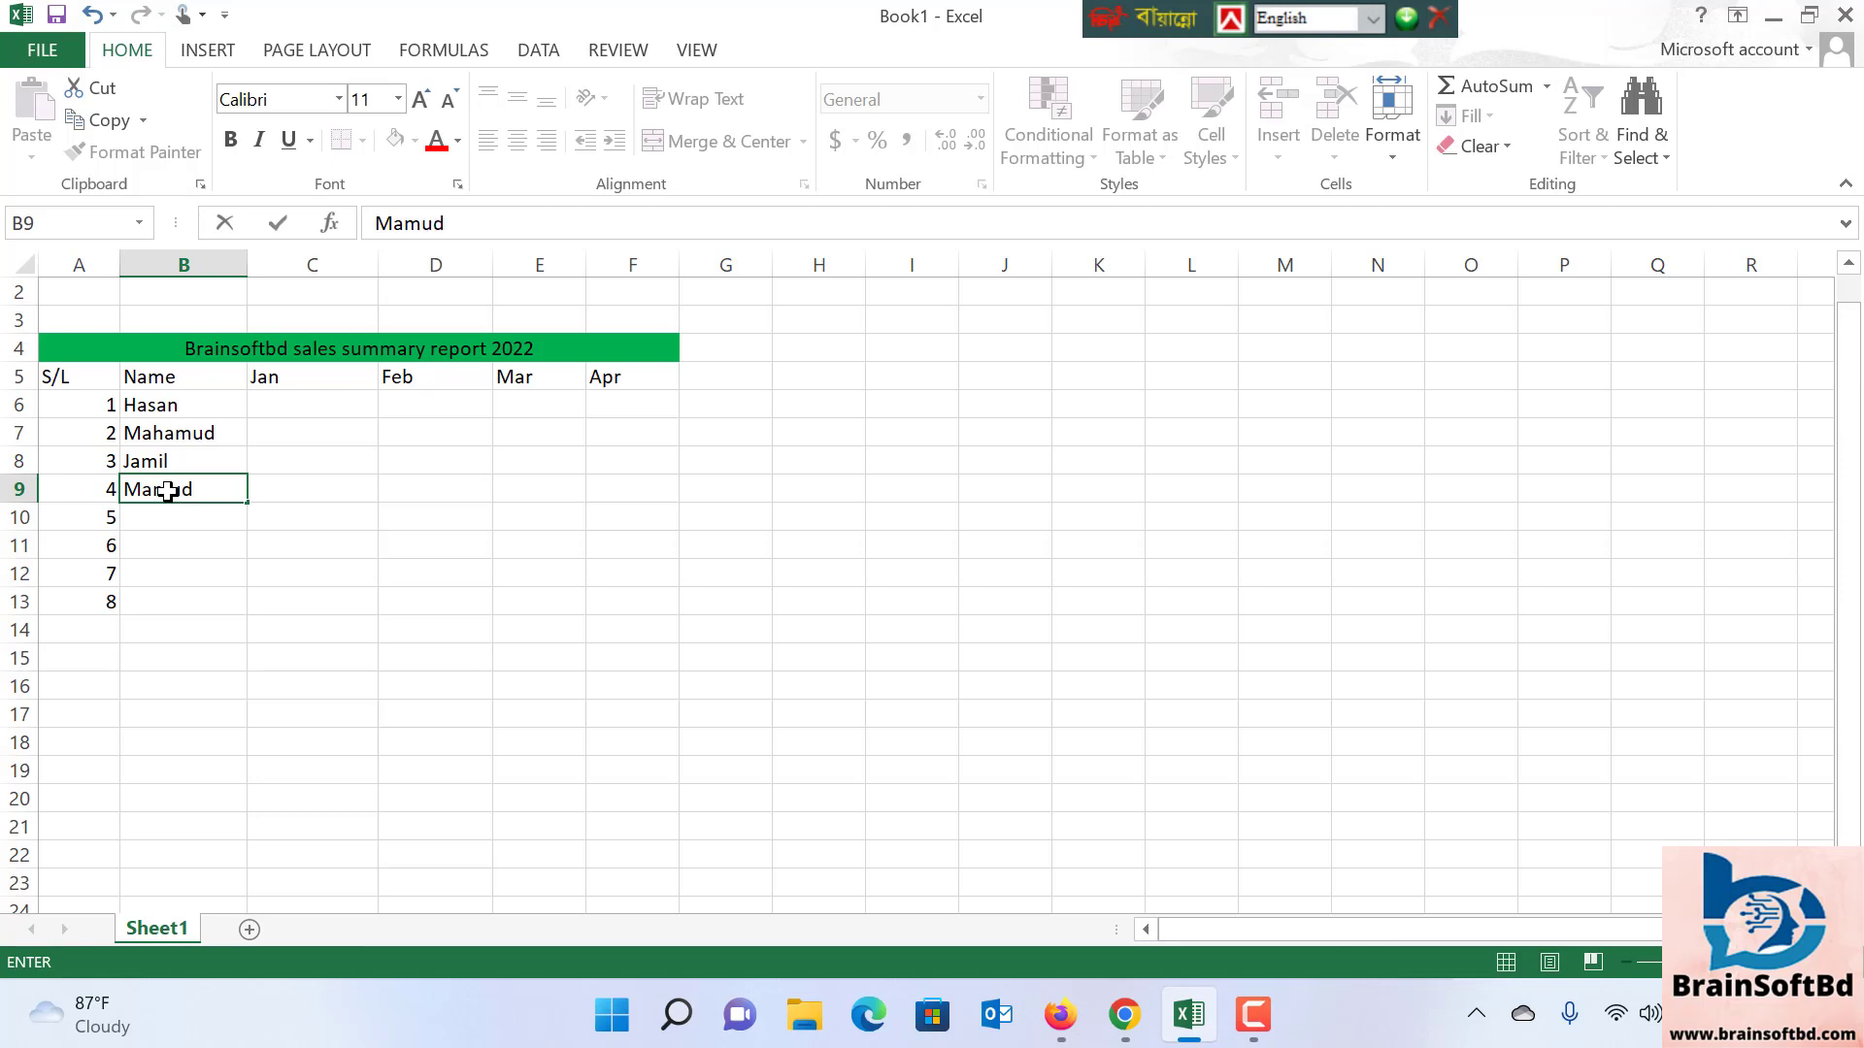
{"action": "left_click", "coordinate": [155, 512]}
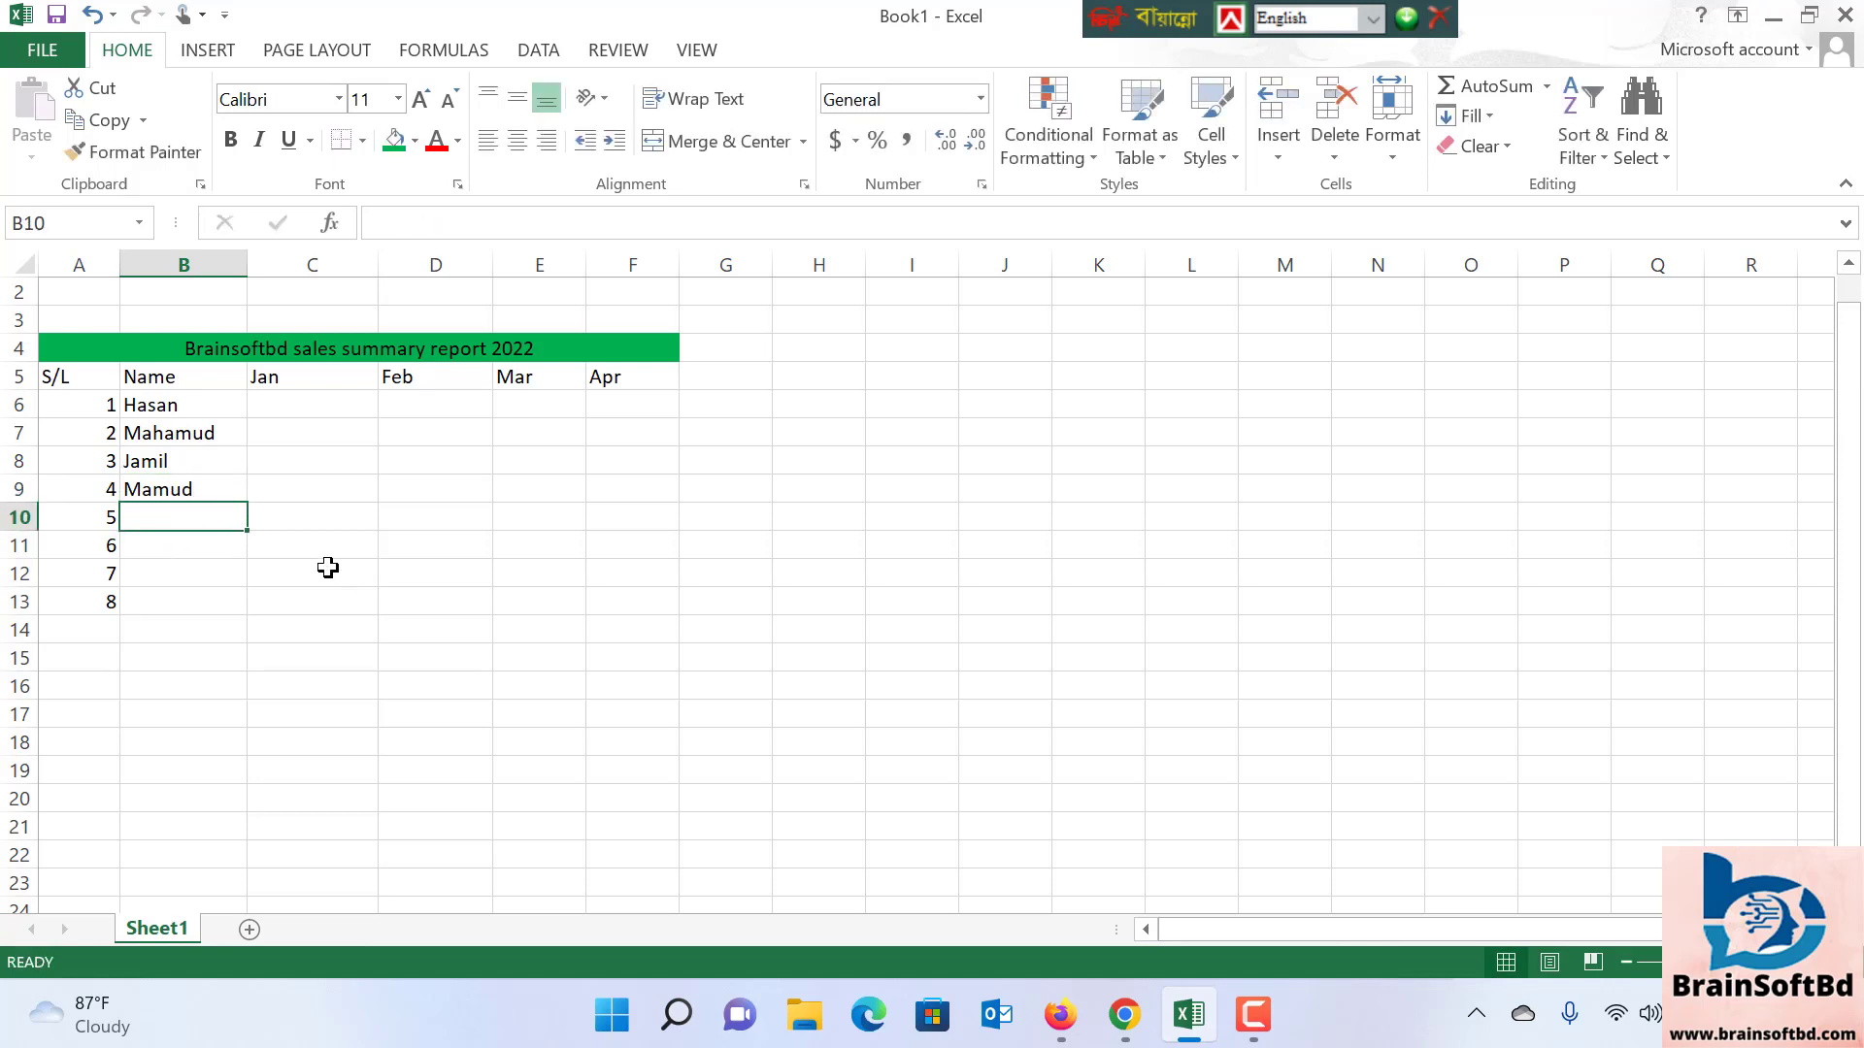
Enter the remaining four names in B10:B13, then select B6:B13
{"action": "type", "text": "Sohel"}
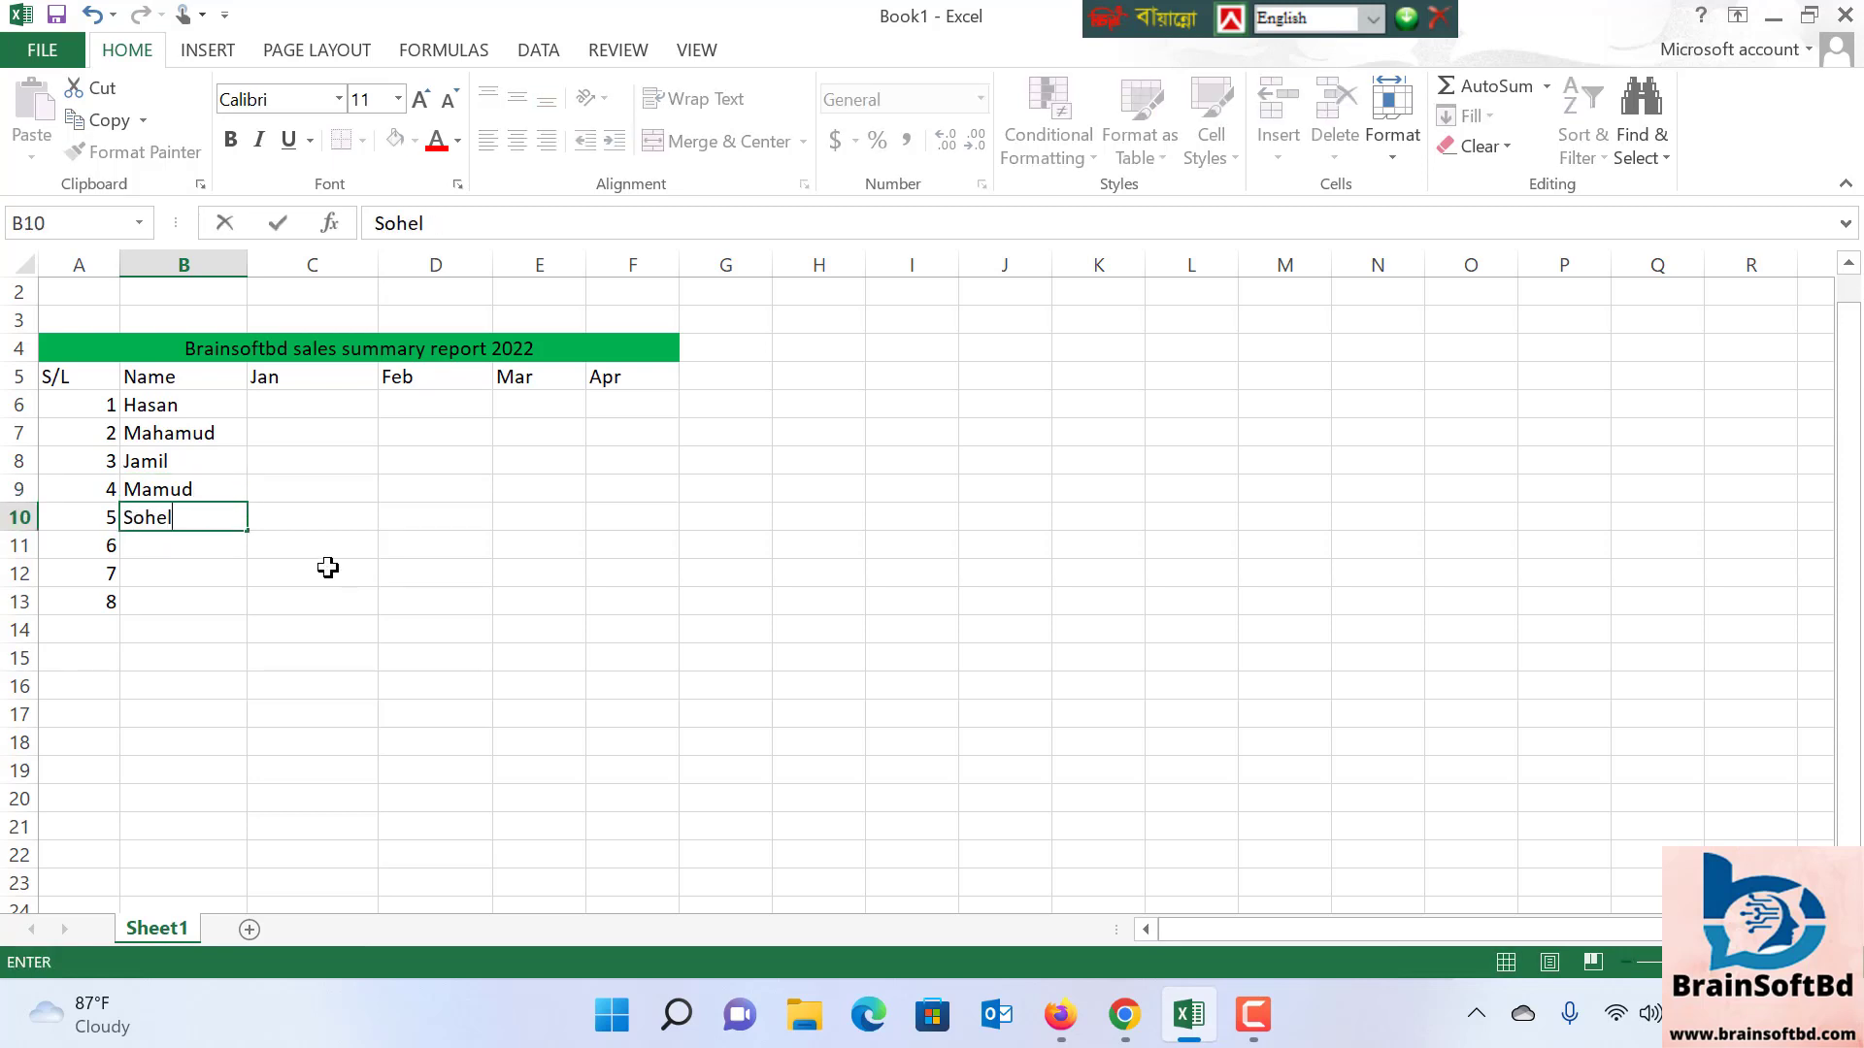
{"action": "left_click", "coordinate": [182, 545]}
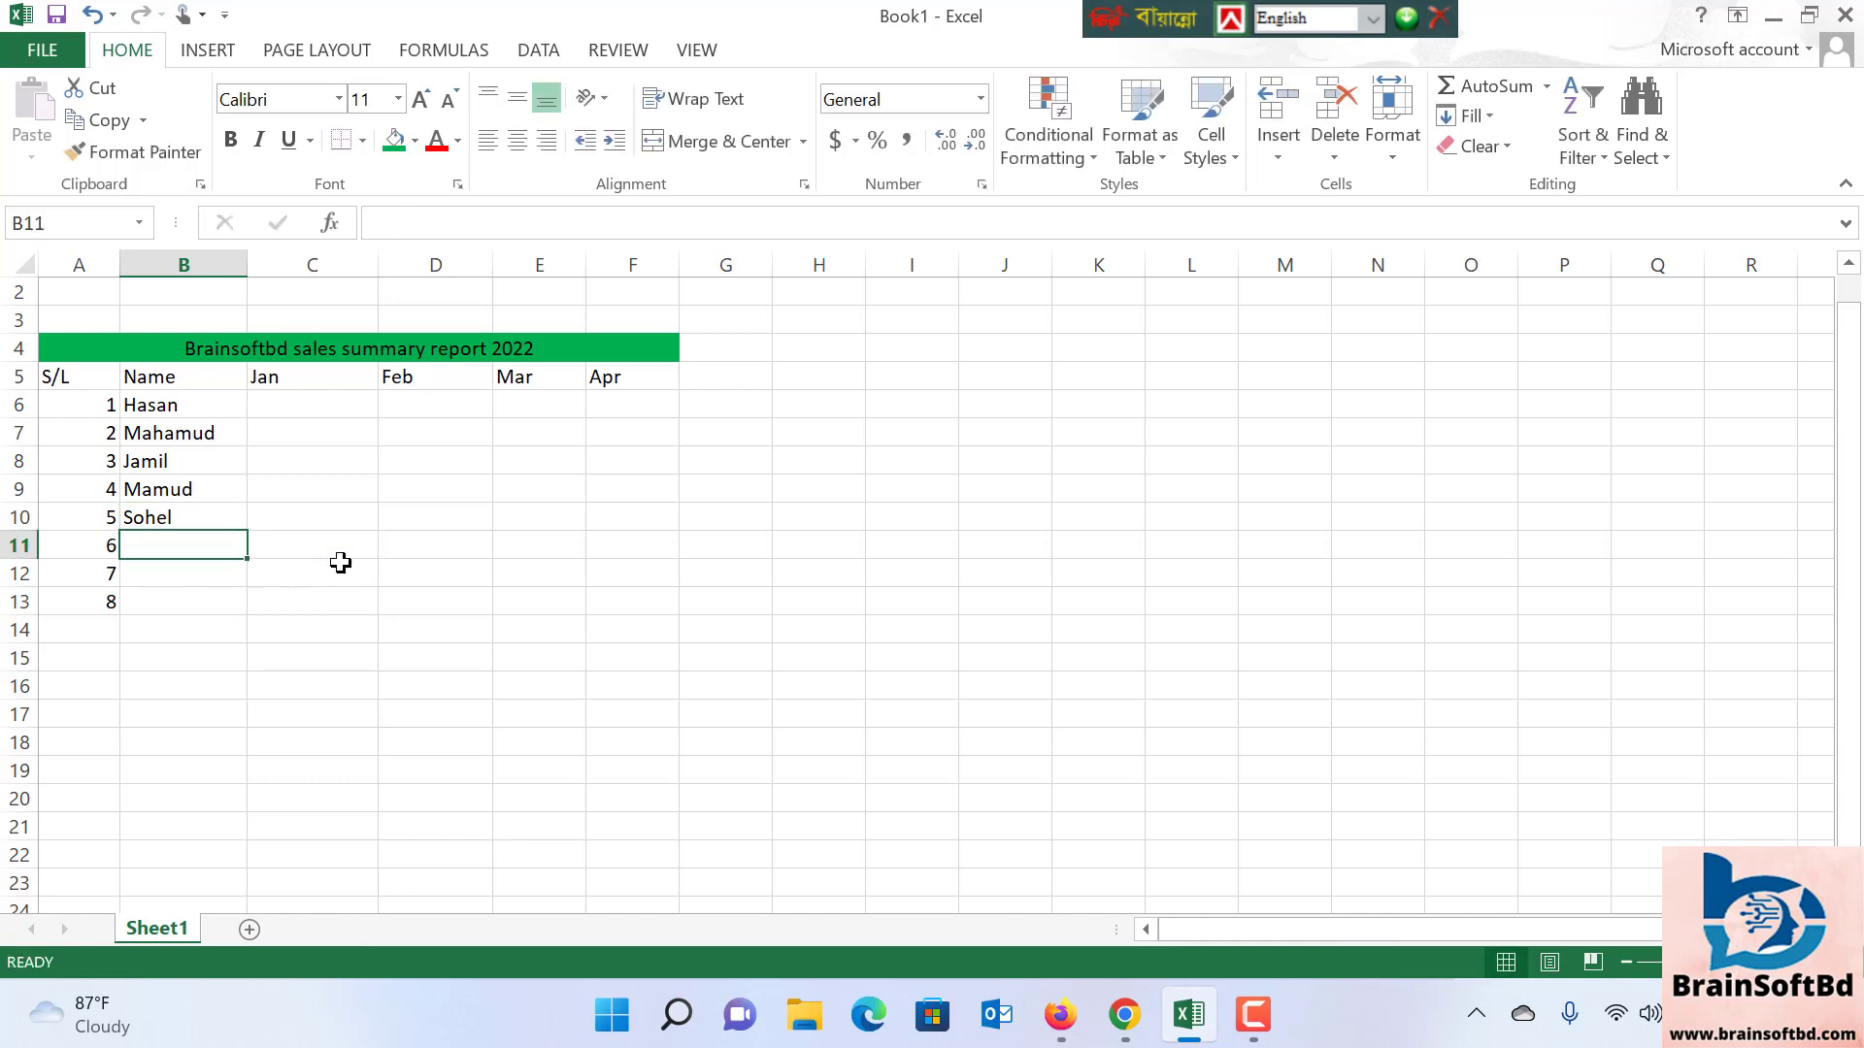
{"action": "type", "text": "Asad"}
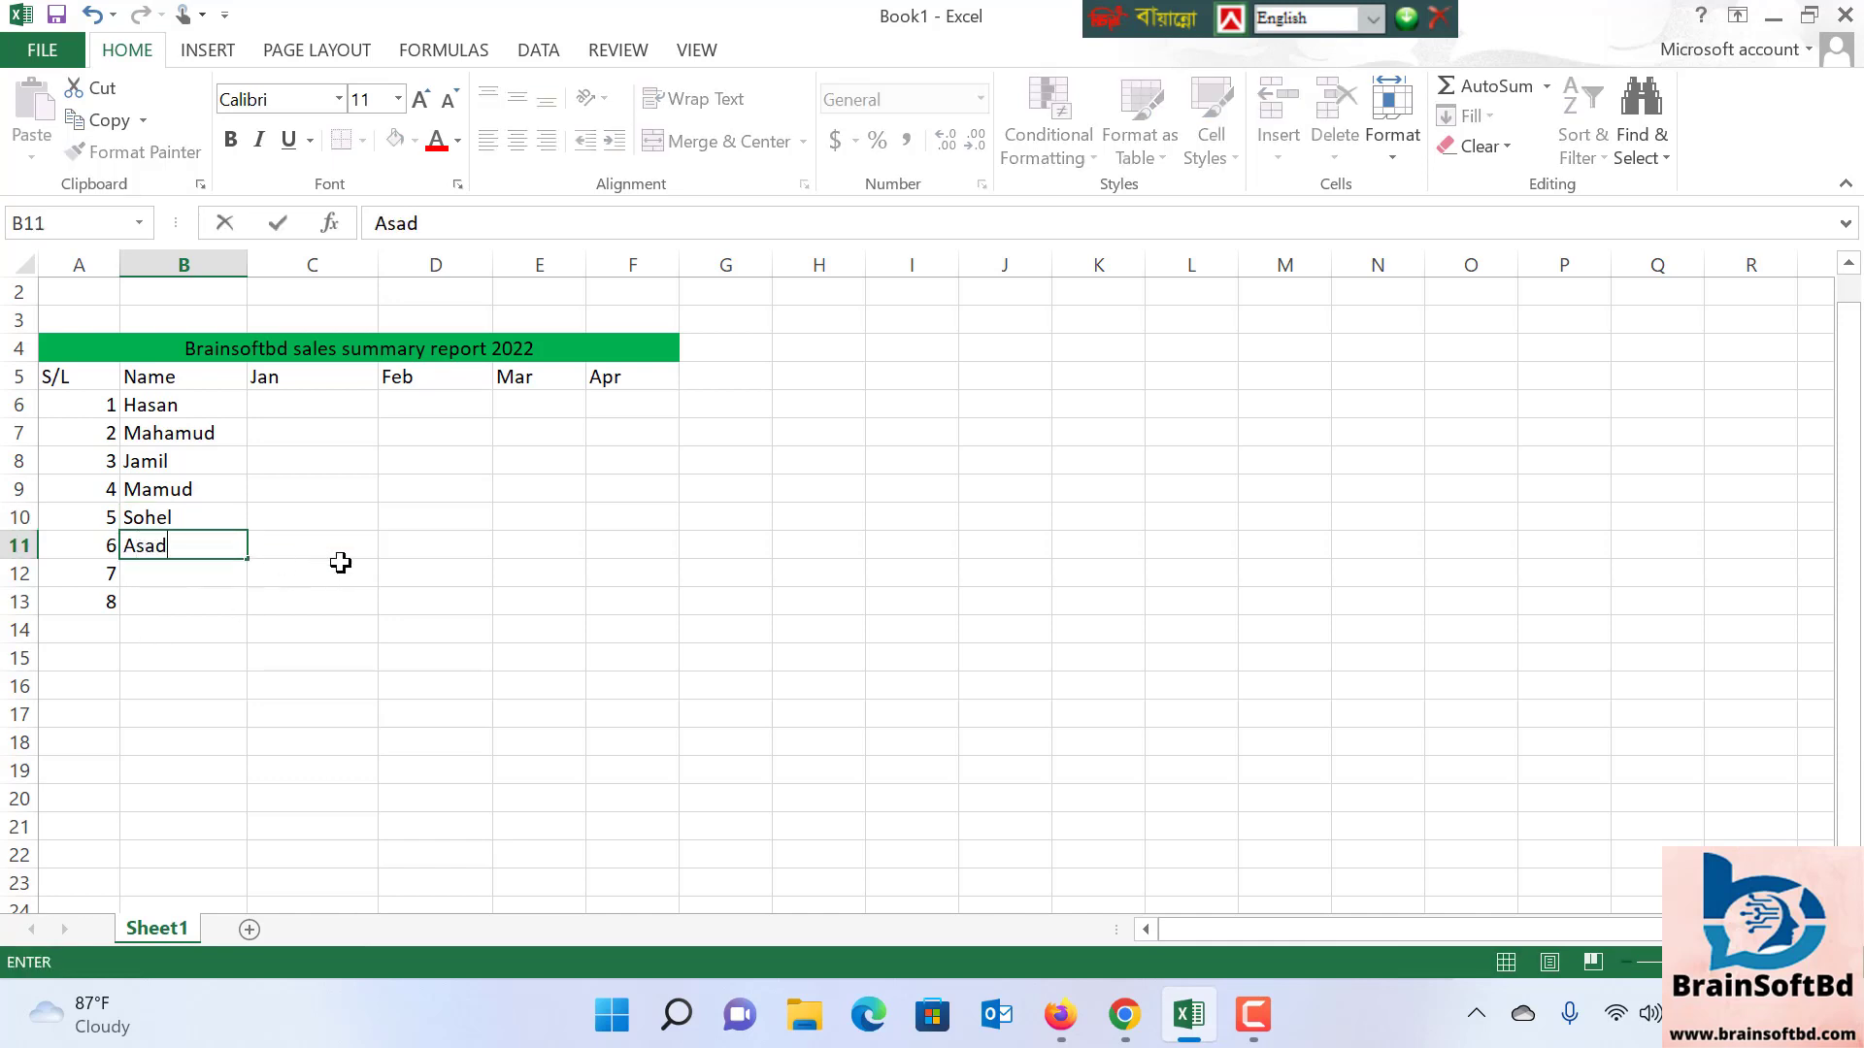
{"action": "left_click", "coordinate": [204, 571]}
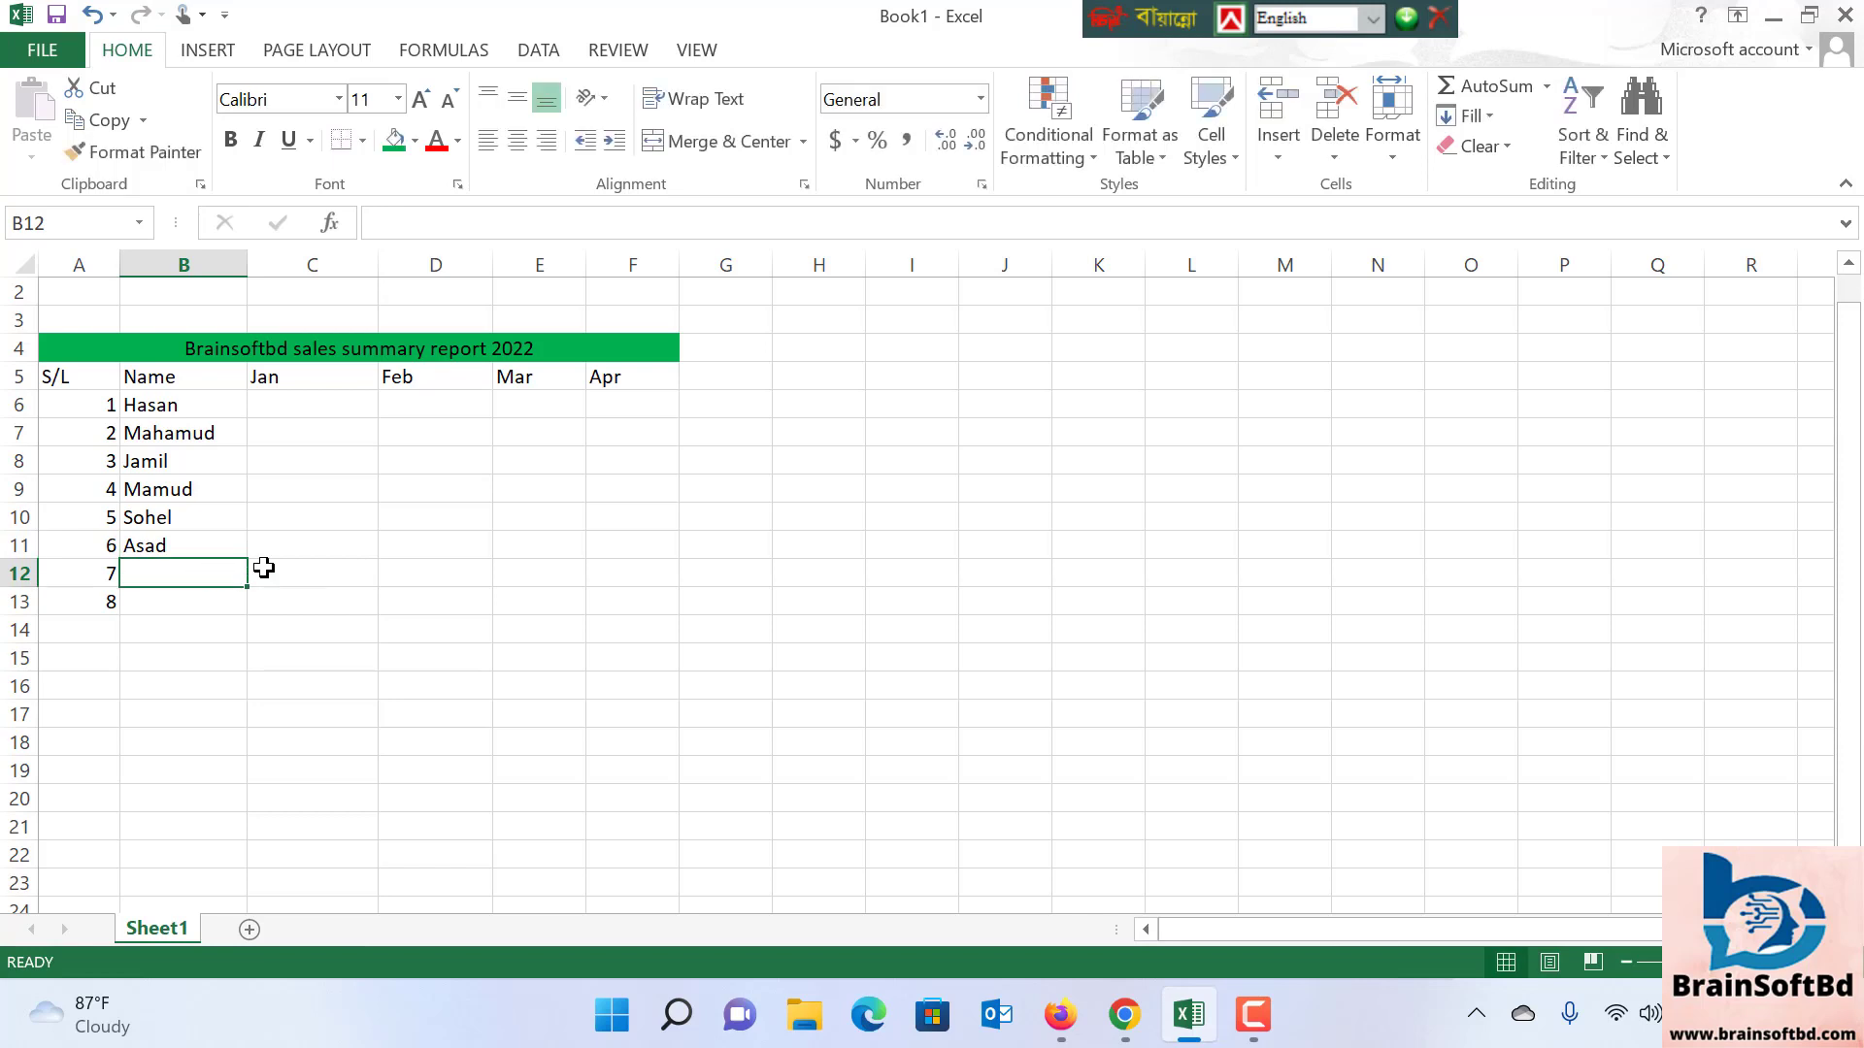
{"action": "type", "text": "Su"}
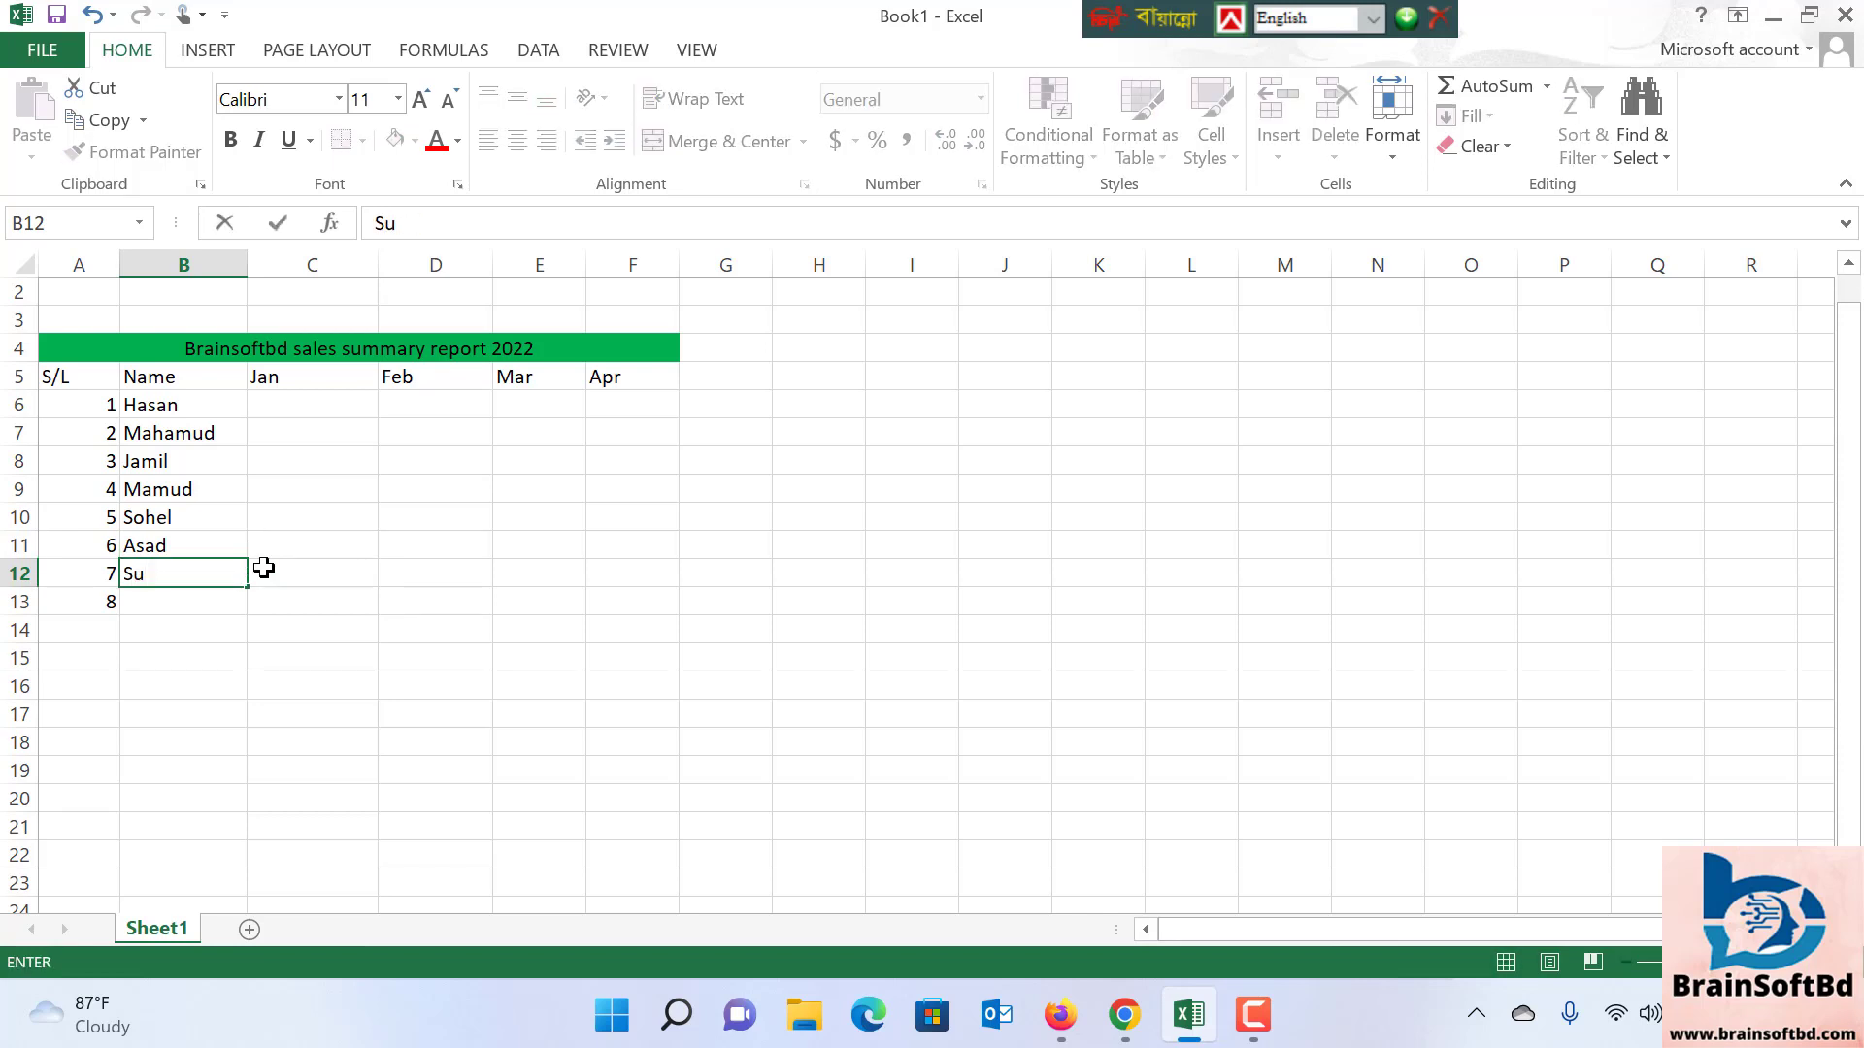
{"action": "type", "text": "mun"}
{"action": "left_click", "coordinate": [230, 601]}
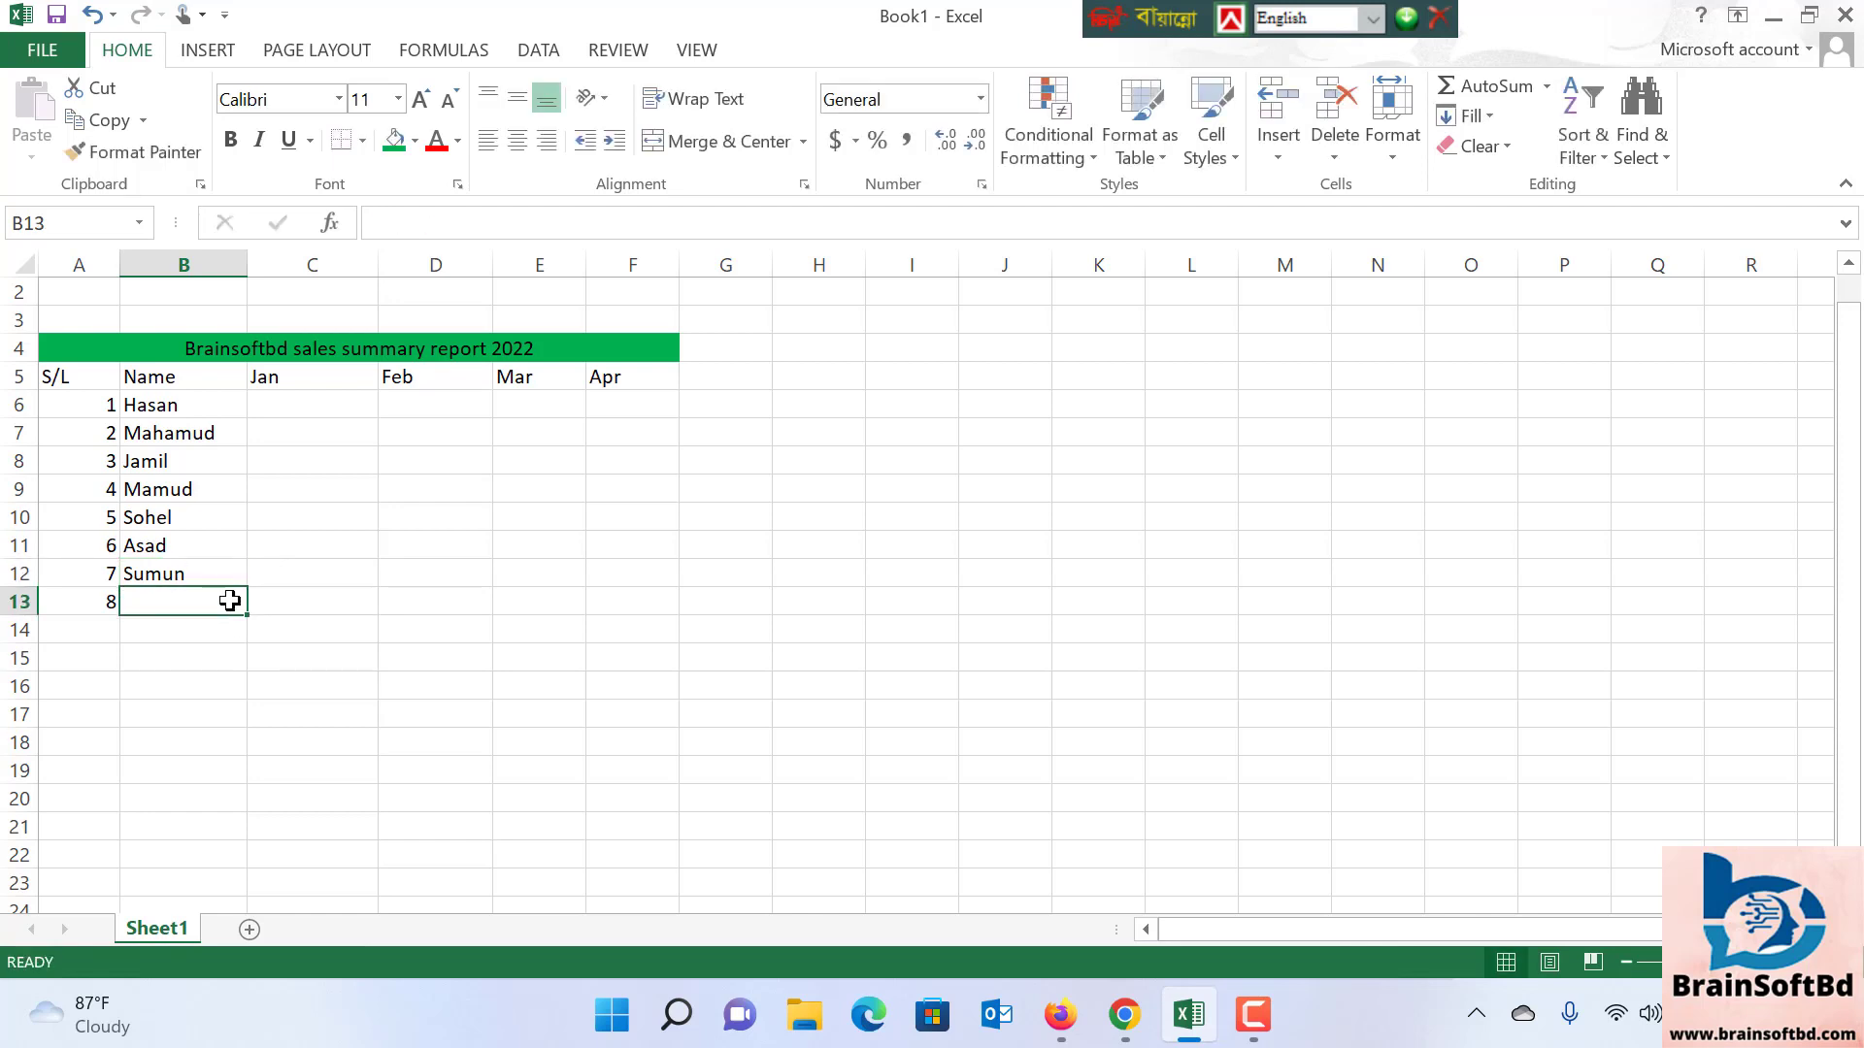
{"action": "type", "text": "Pavel"}
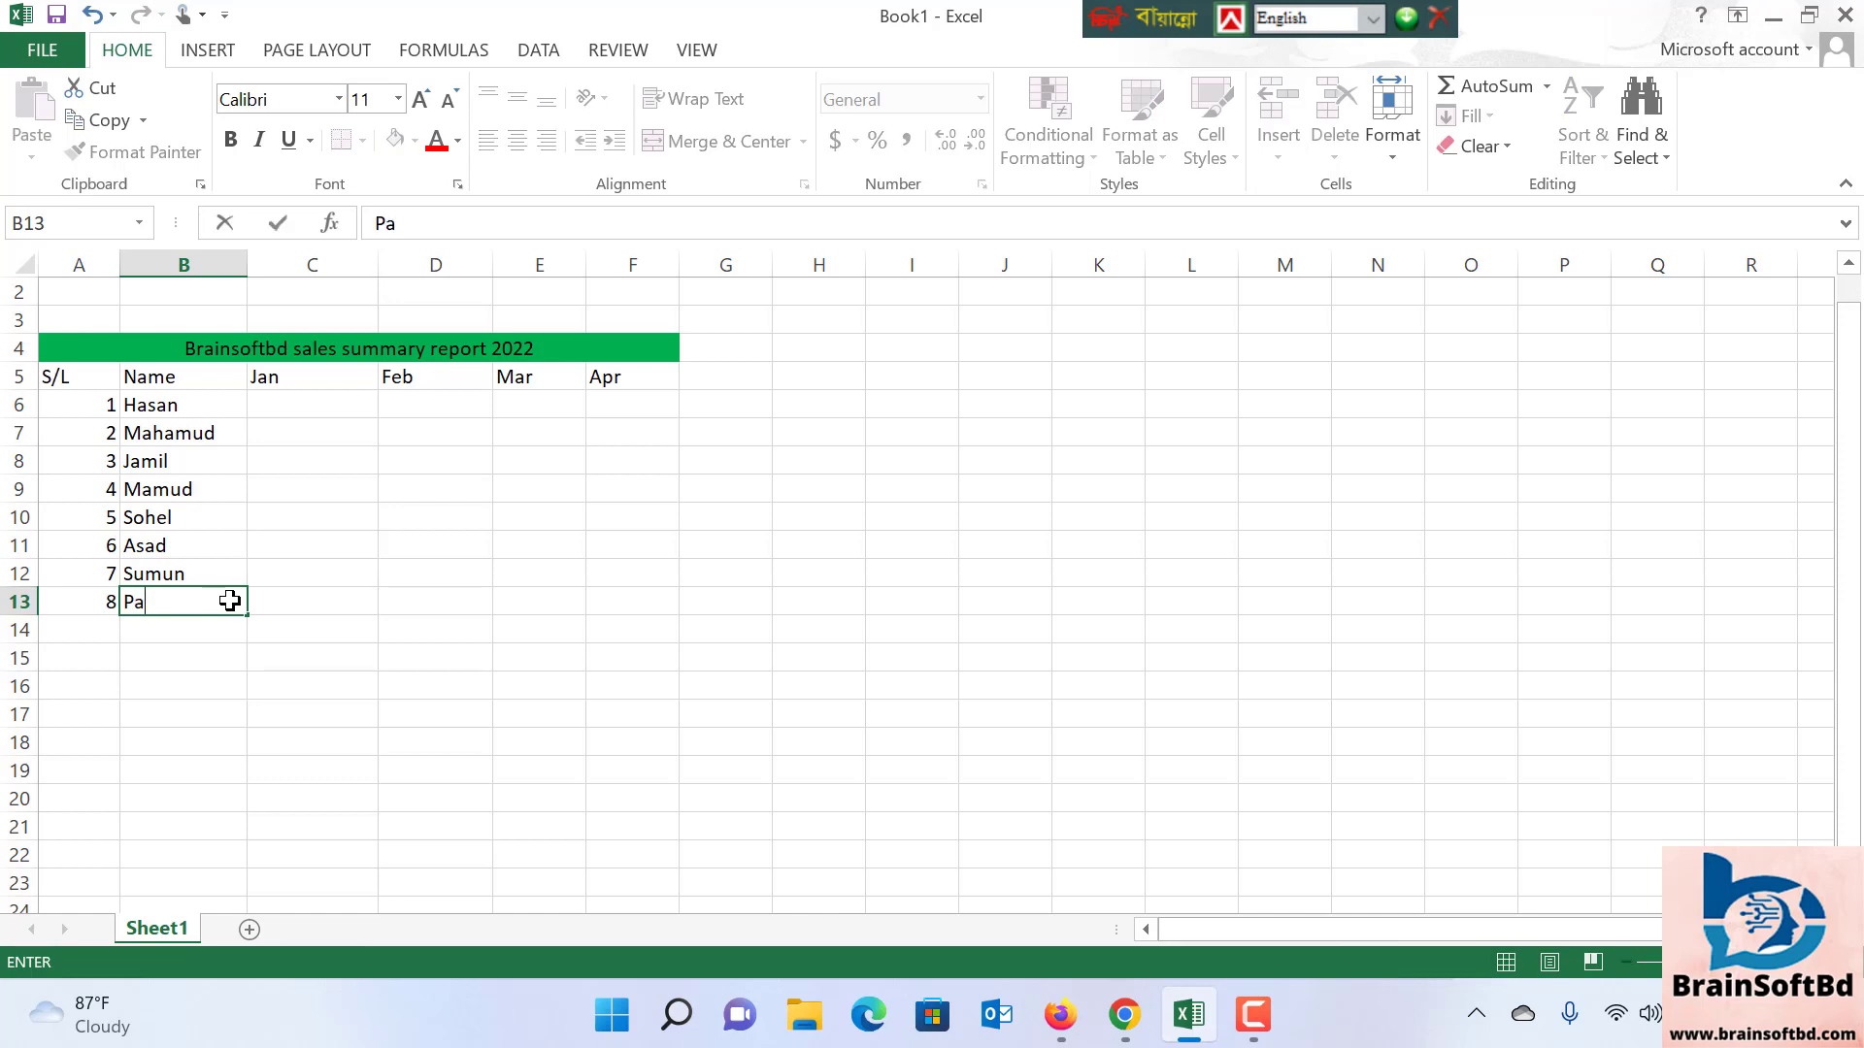
{"action": "left_click", "coordinate": [403, 764]}
{"action": "left_click_drag", "start_coordinate": [169, 404], "coordinate": [179, 602]}
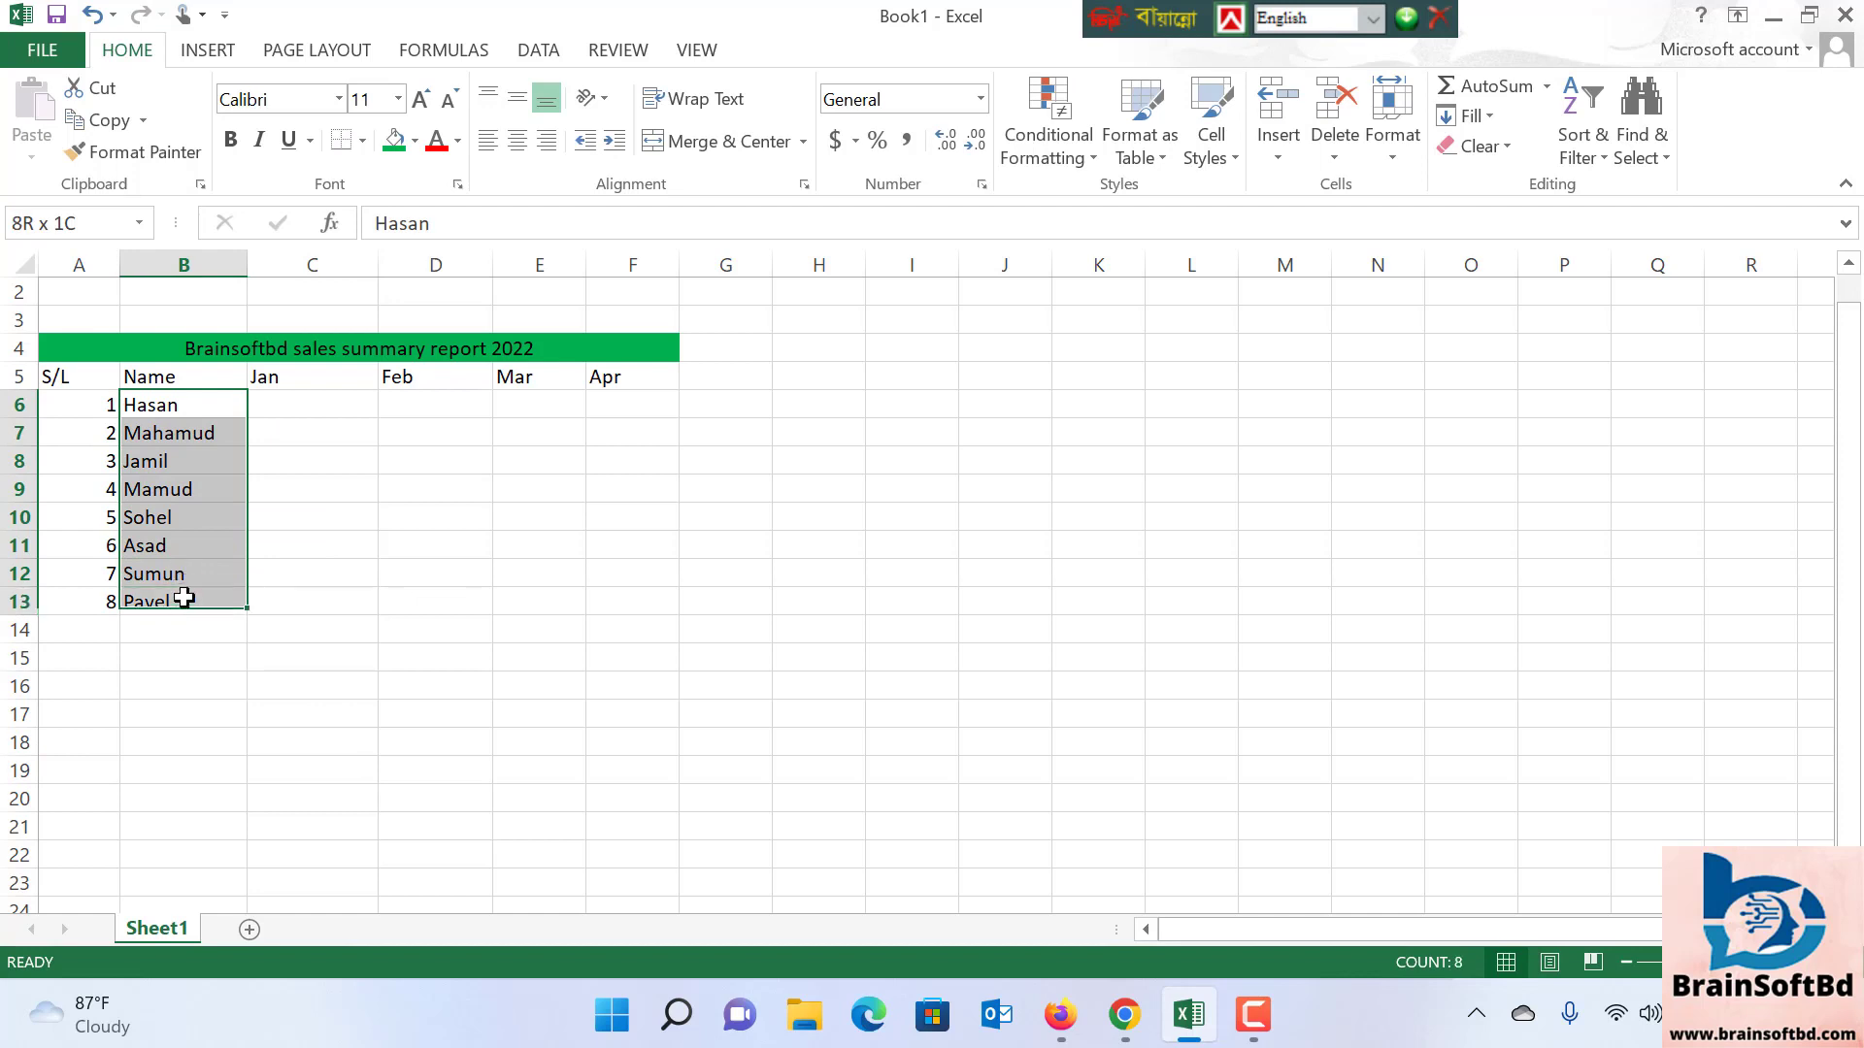
Enter 5000, 8000, 10000 and 12000 as row 6's Jan–Apr sales
{"action": "left_click", "coordinate": [315, 408]}
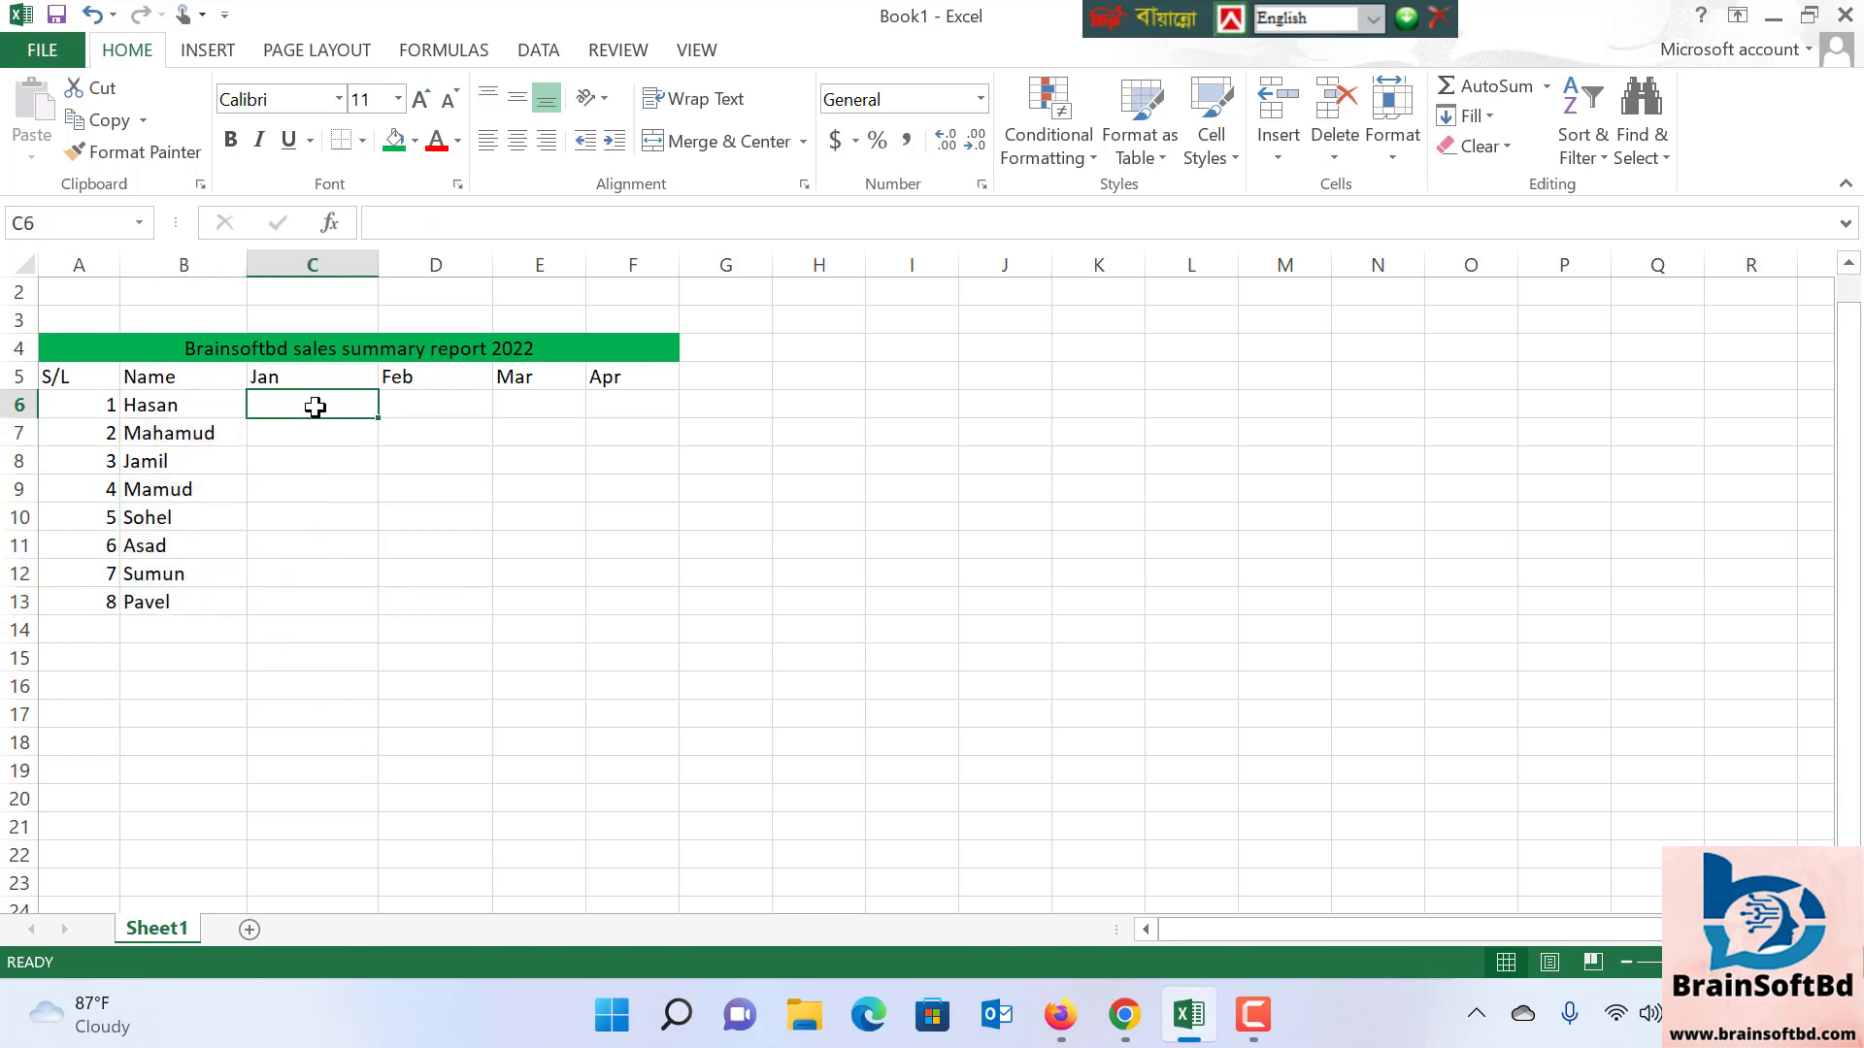
{"action": "left_click", "coordinate": [418, 405]}
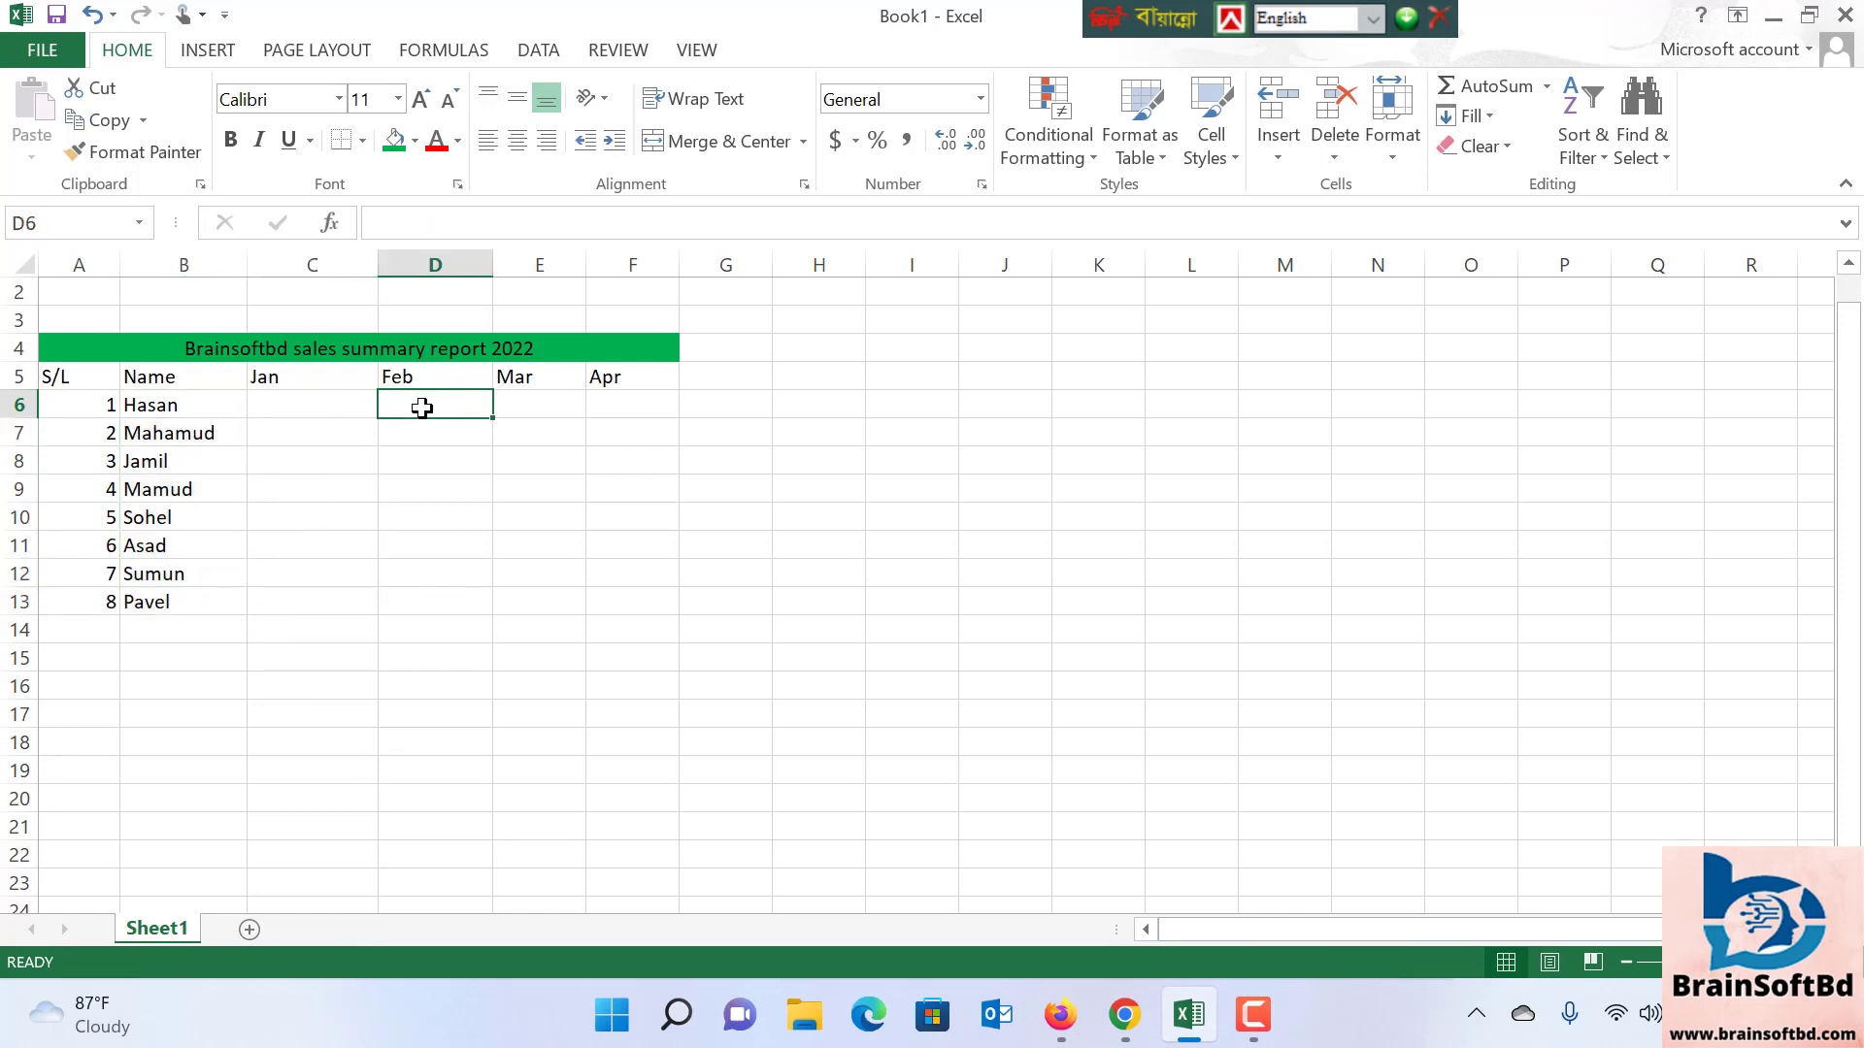
{"action": "left_click", "coordinate": [543, 418]}
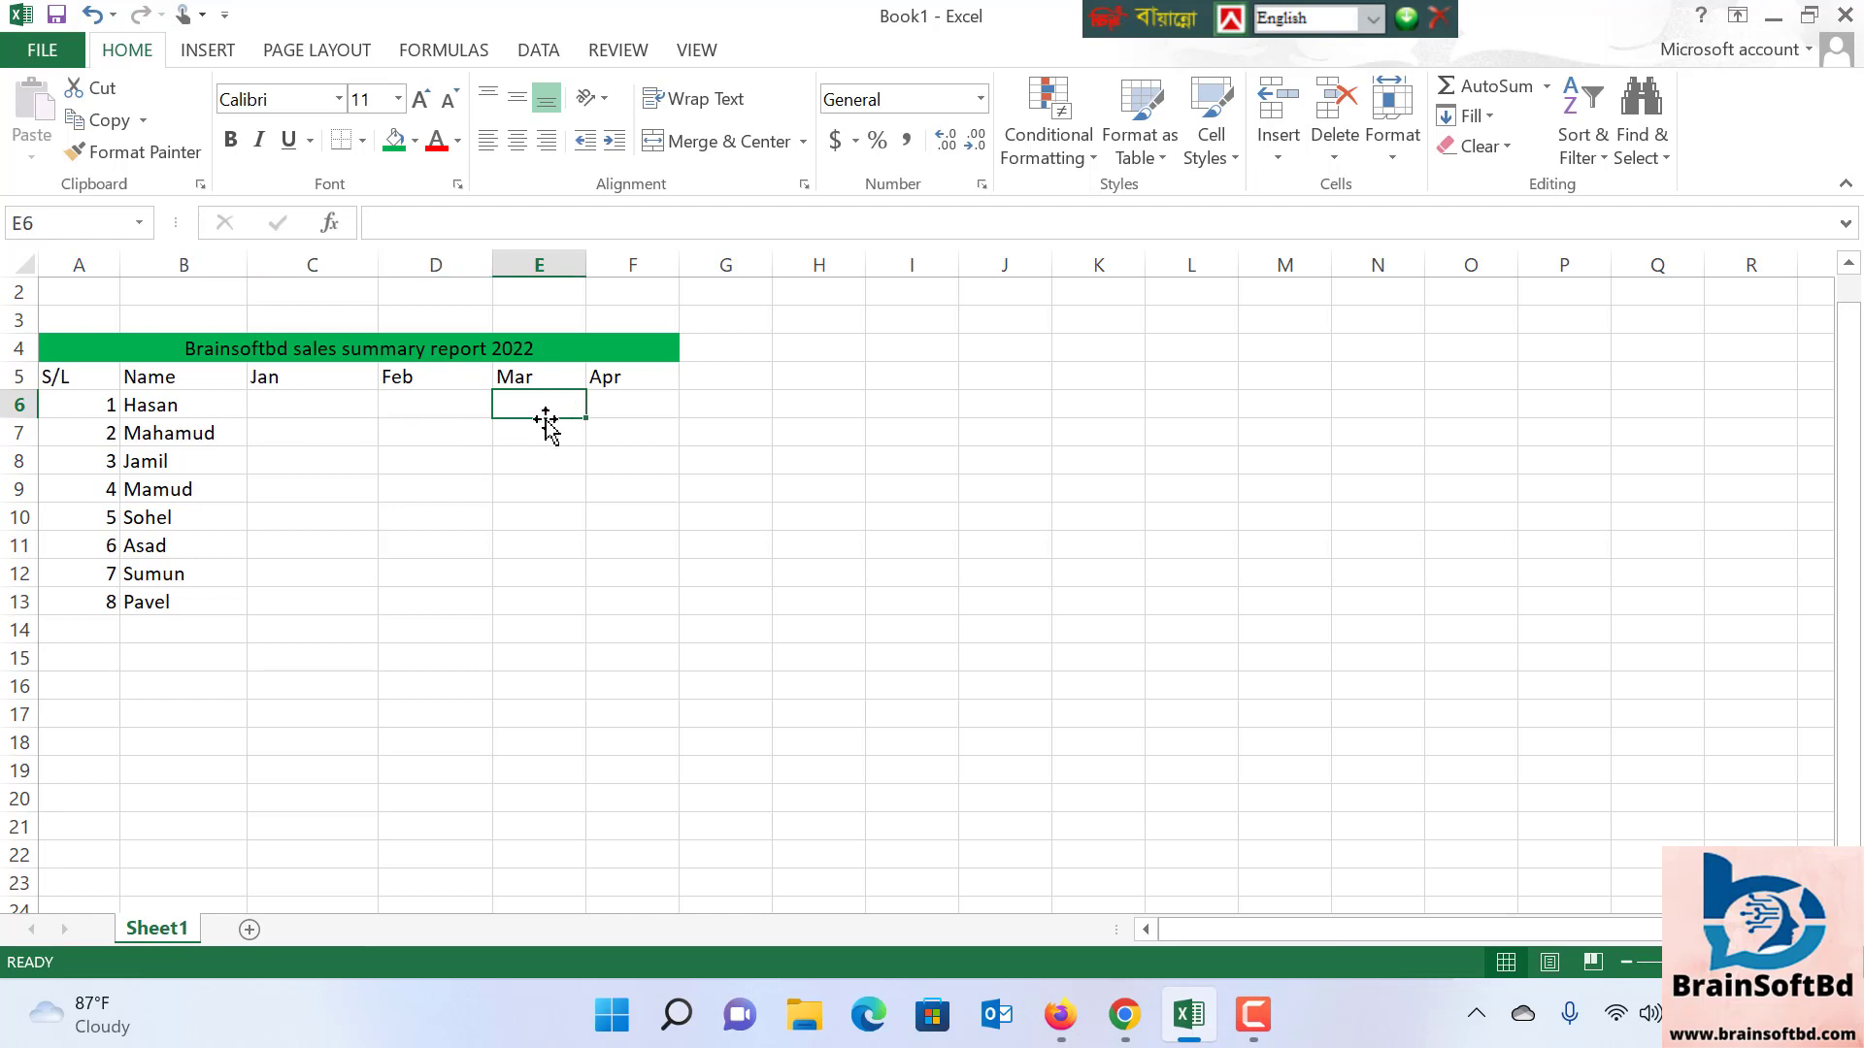
{"action": "left_click", "coordinate": [639, 406]}
{"action": "left_click", "coordinate": [306, 405]}
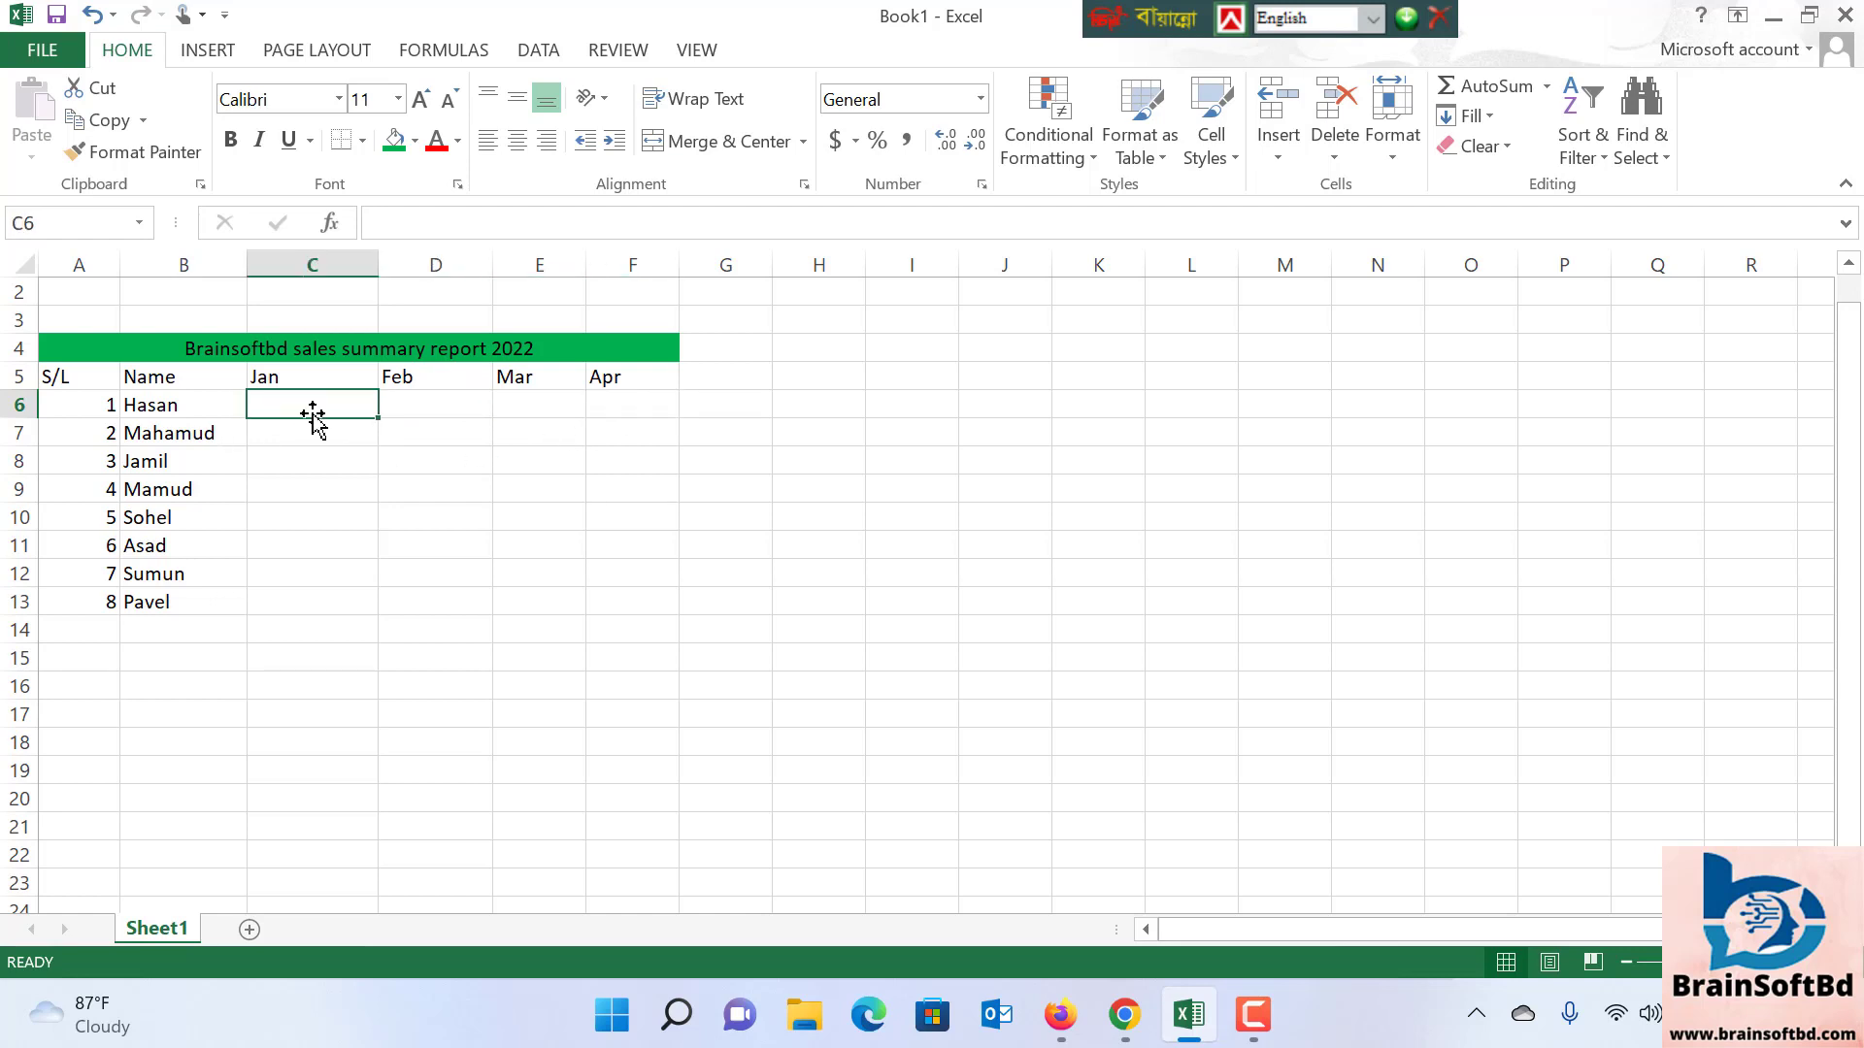
{"action": "type", "text": "5"}
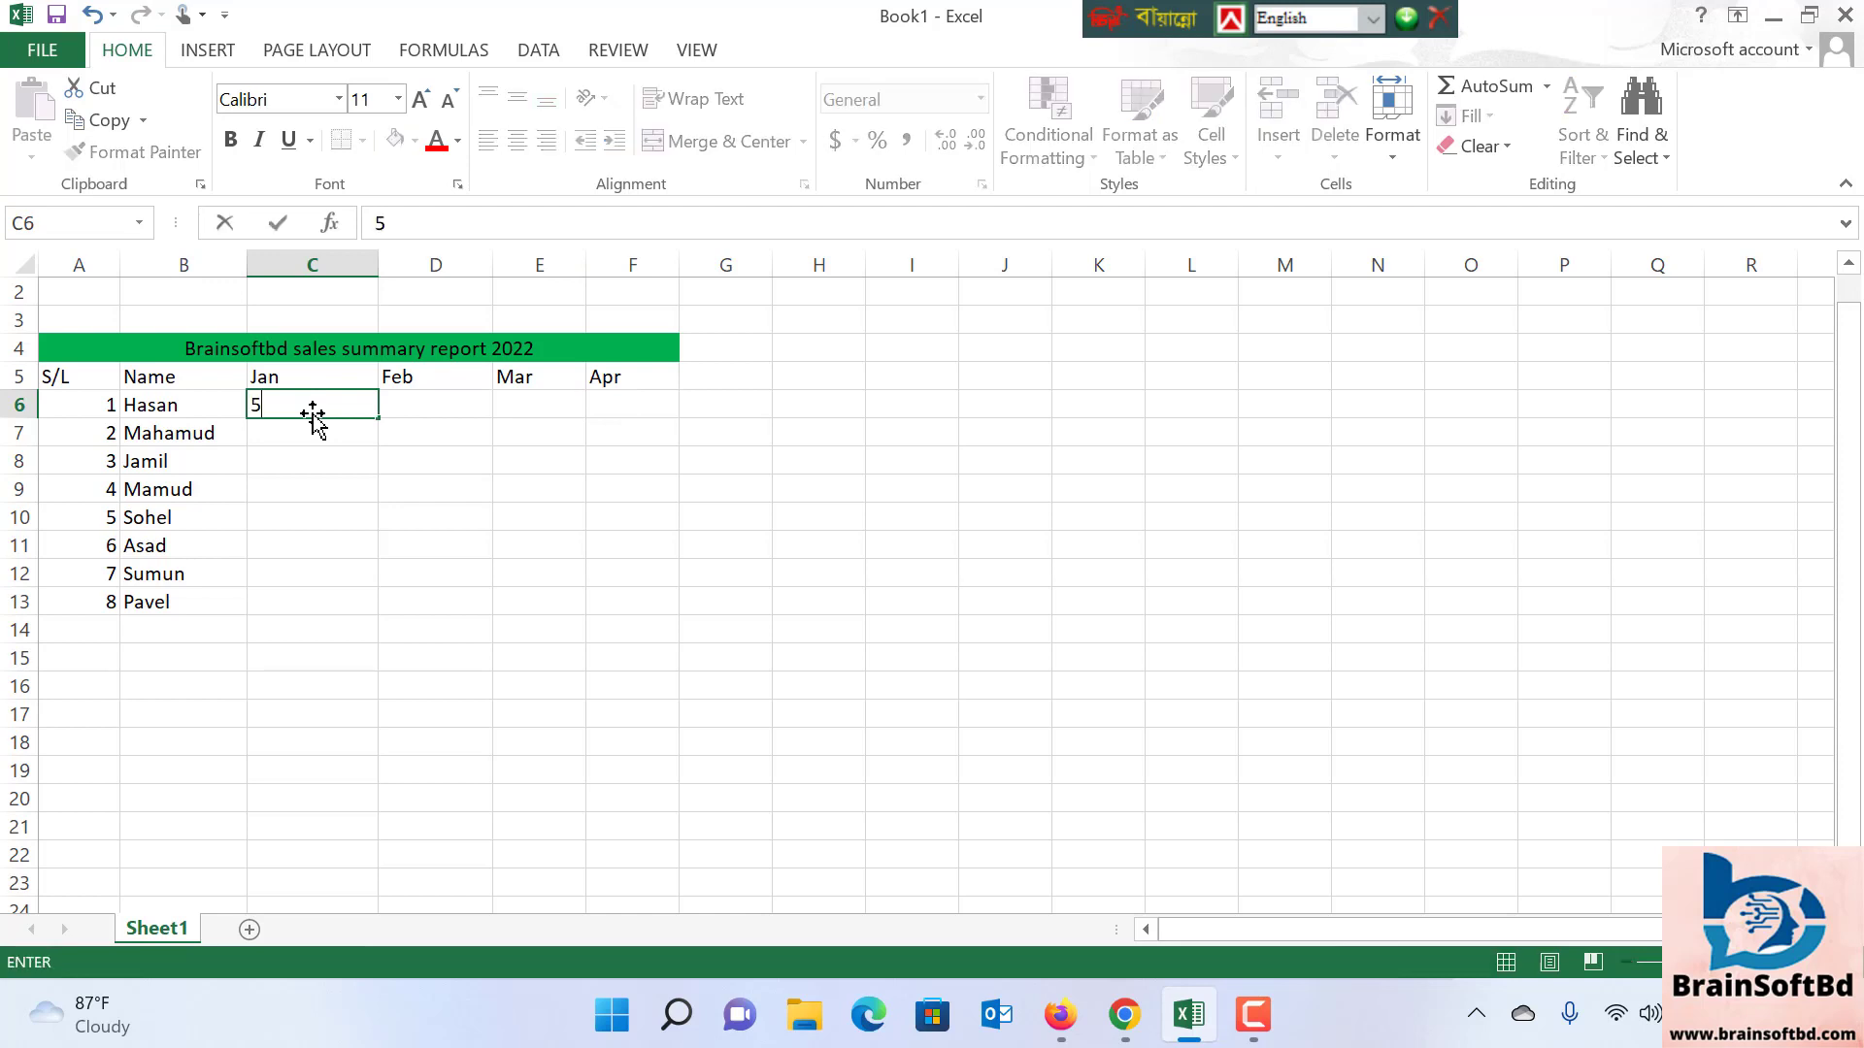
{"action": "type", "text": "000"}
{"action": "left_click", "coordinate": [442, 407]}
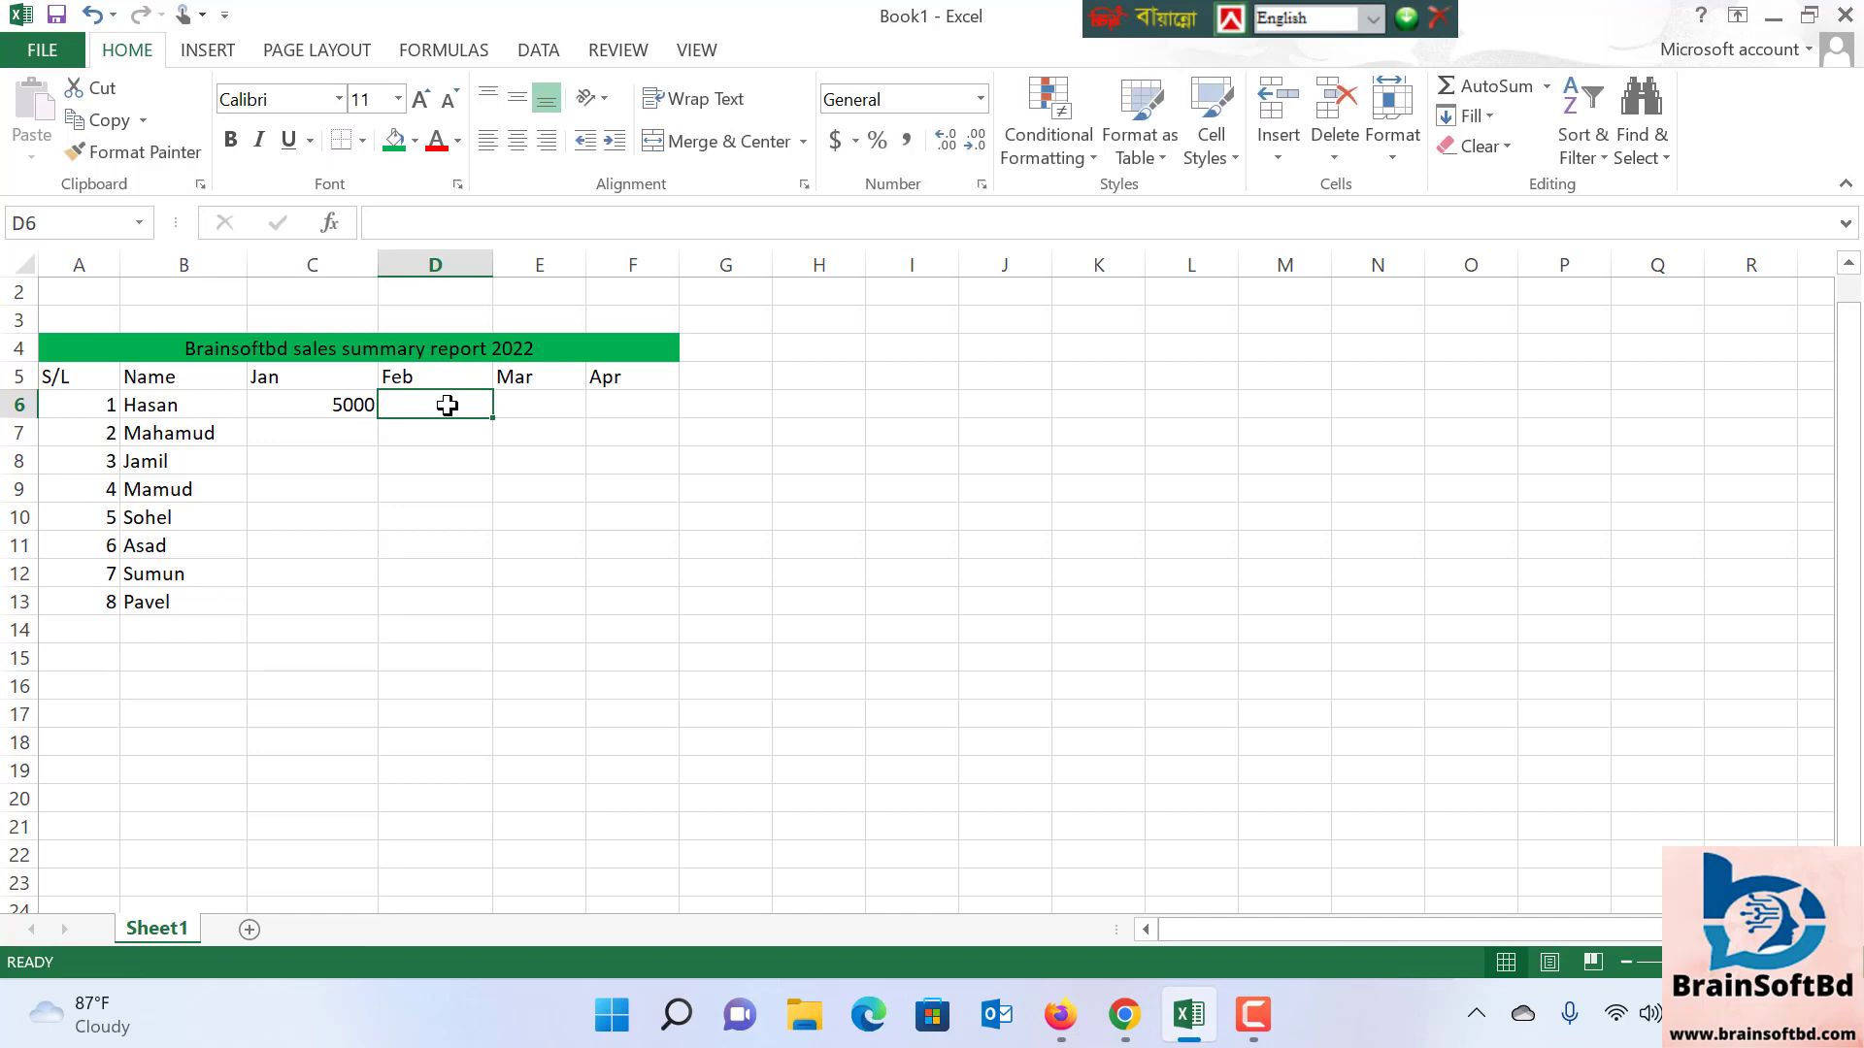
{"action": "type", "text": "8000"}
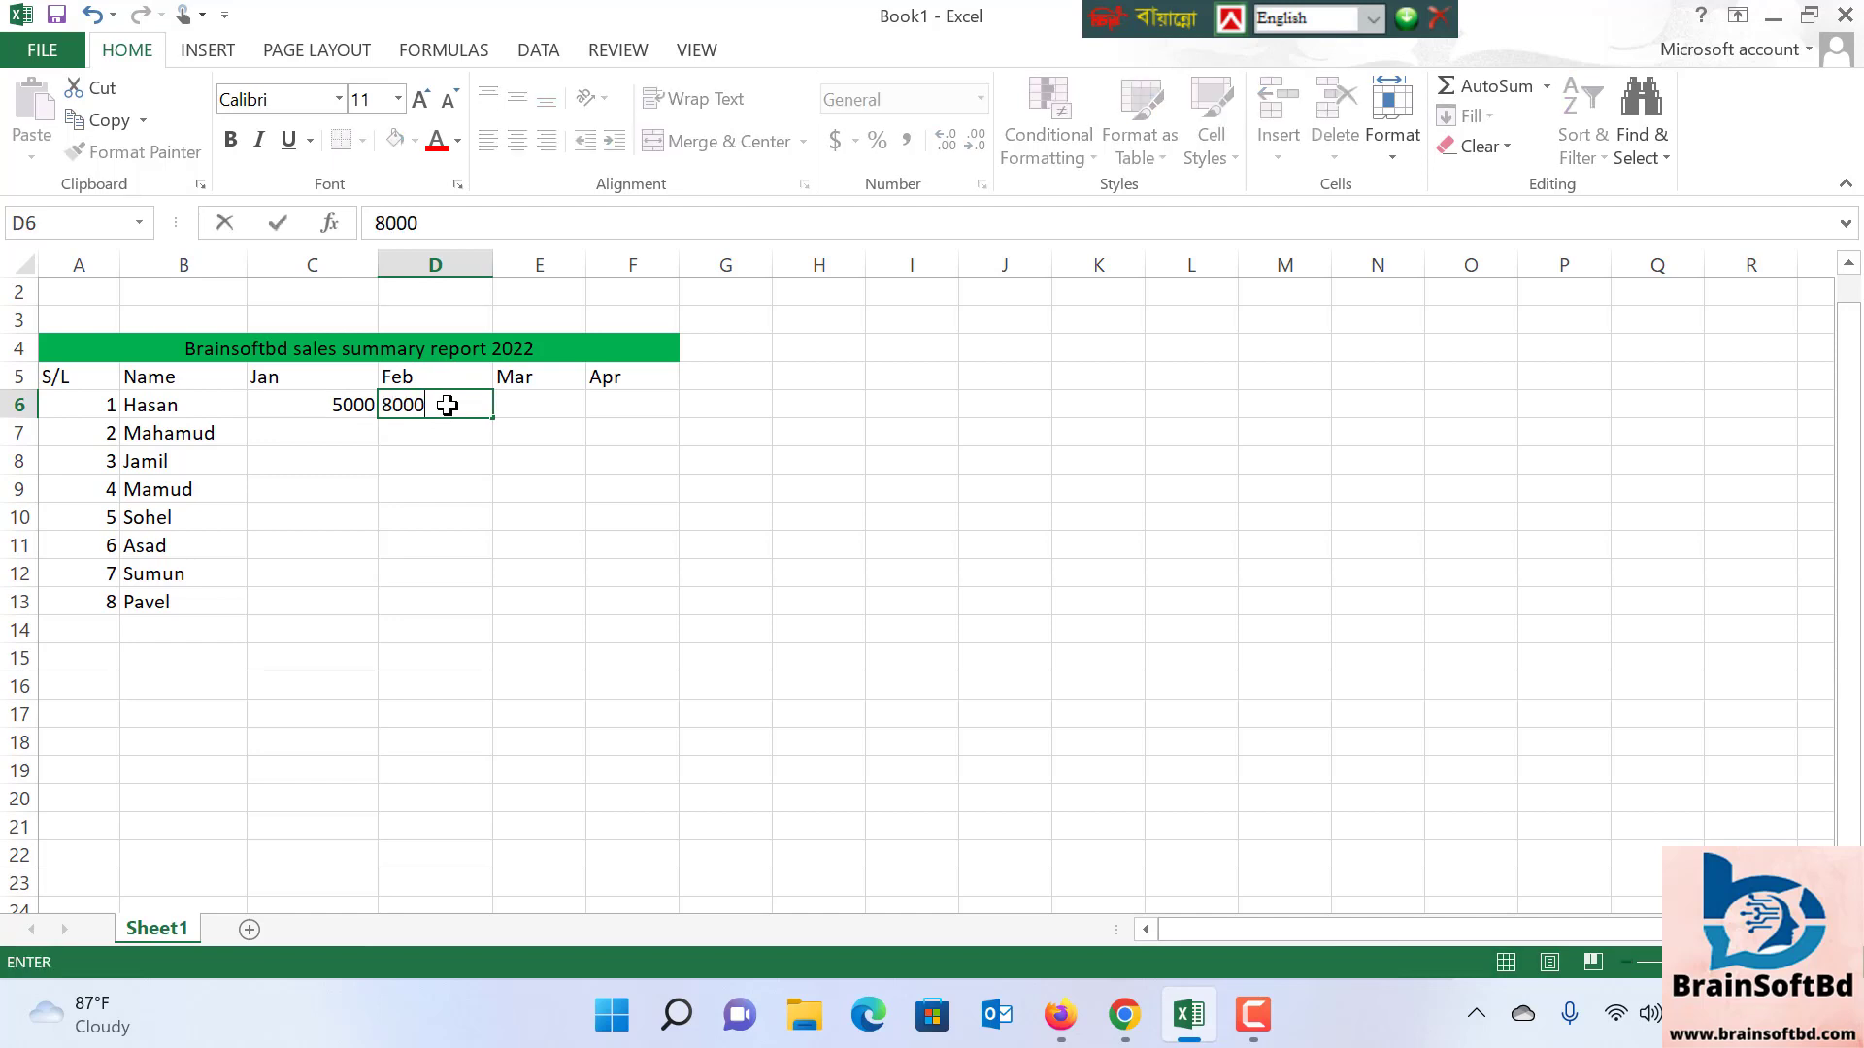
{"action": "left_click", "coordinate": [531, 408]}
{"action": "type", "text": "1"}
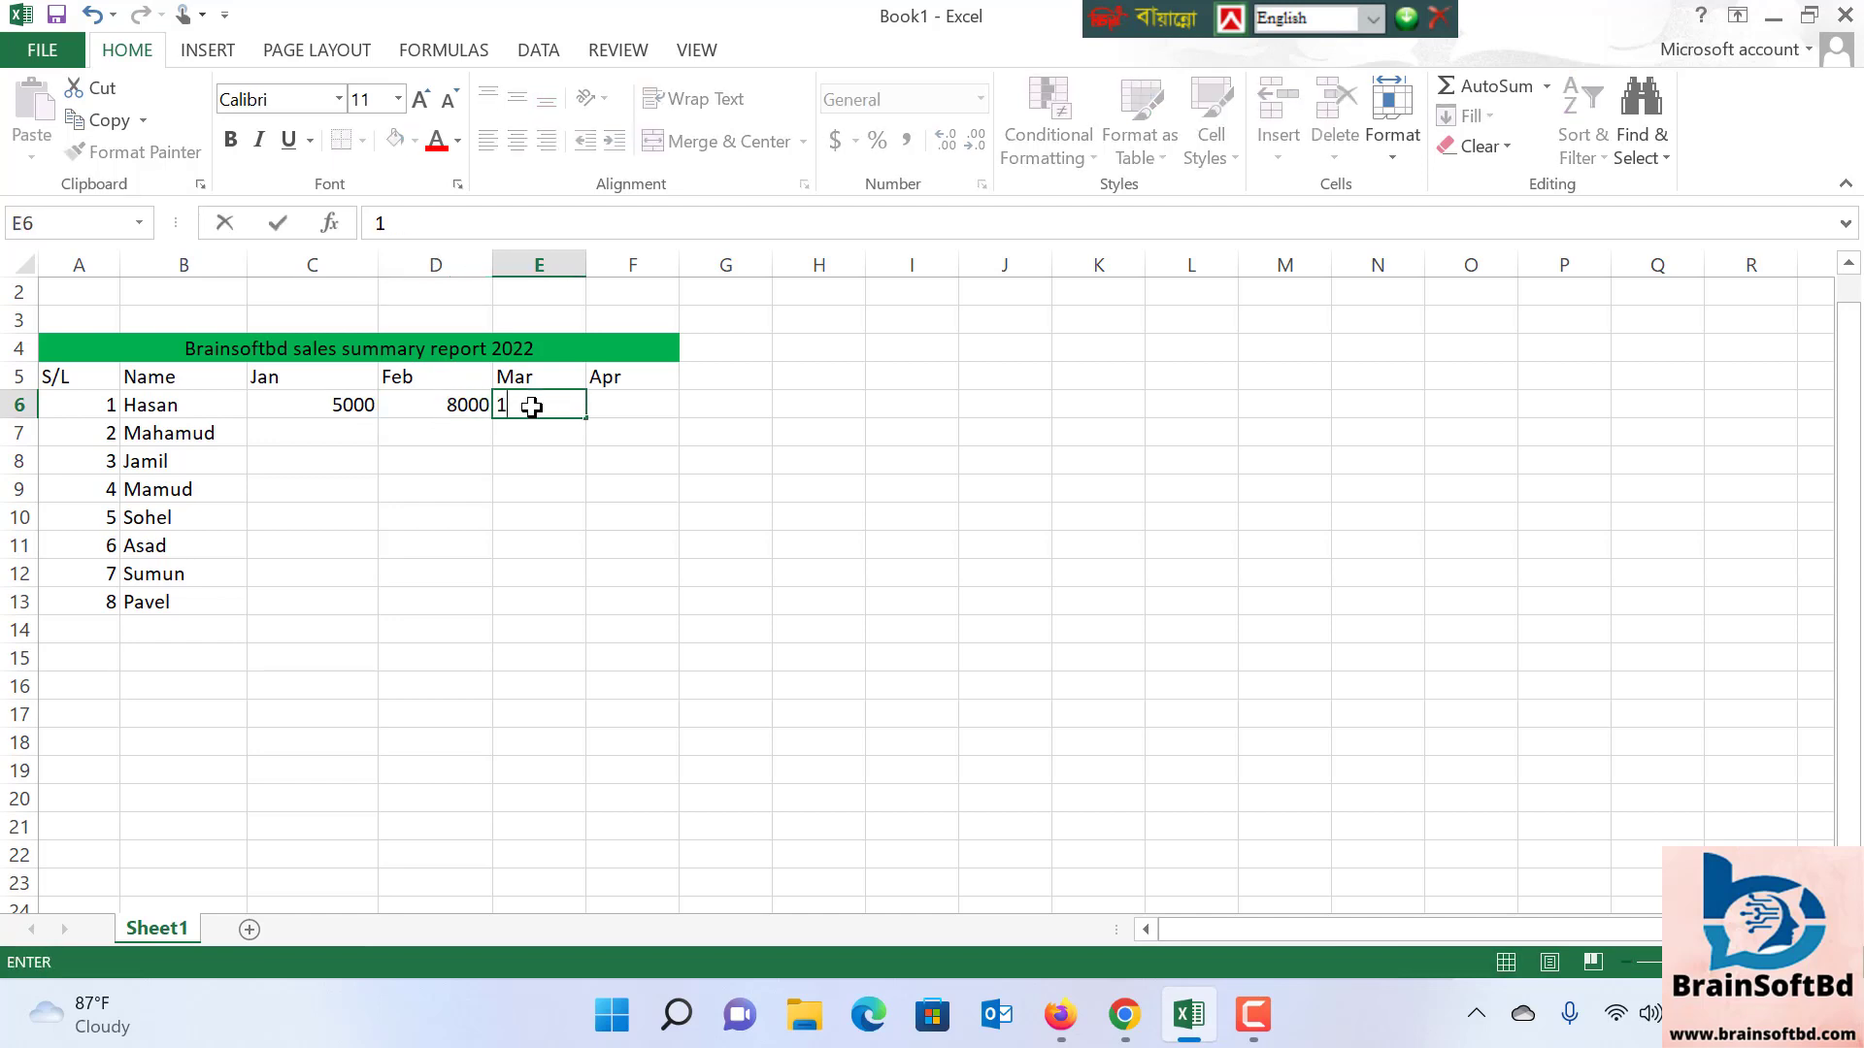
{"action": "type", "text": "0000"}
{"action": "left_click", "coordinate": [629, 406]}
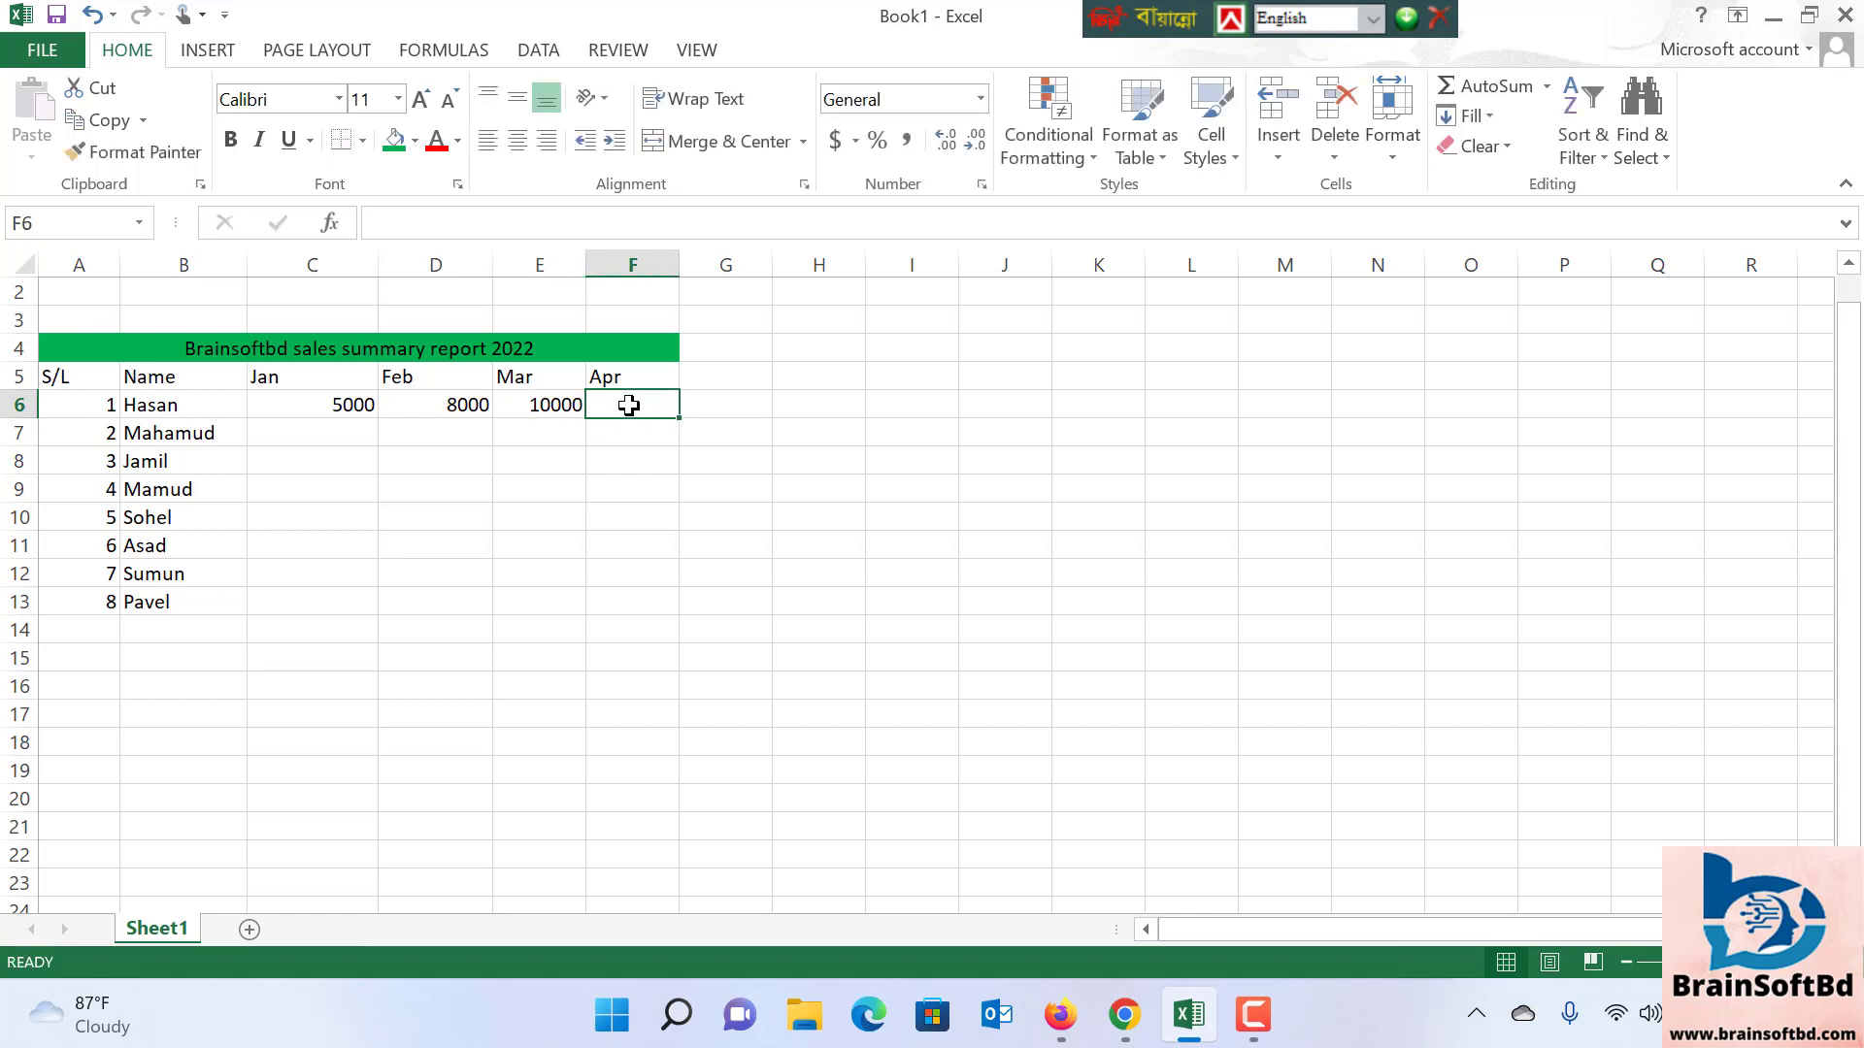
{"action": "type", "text": "12"}
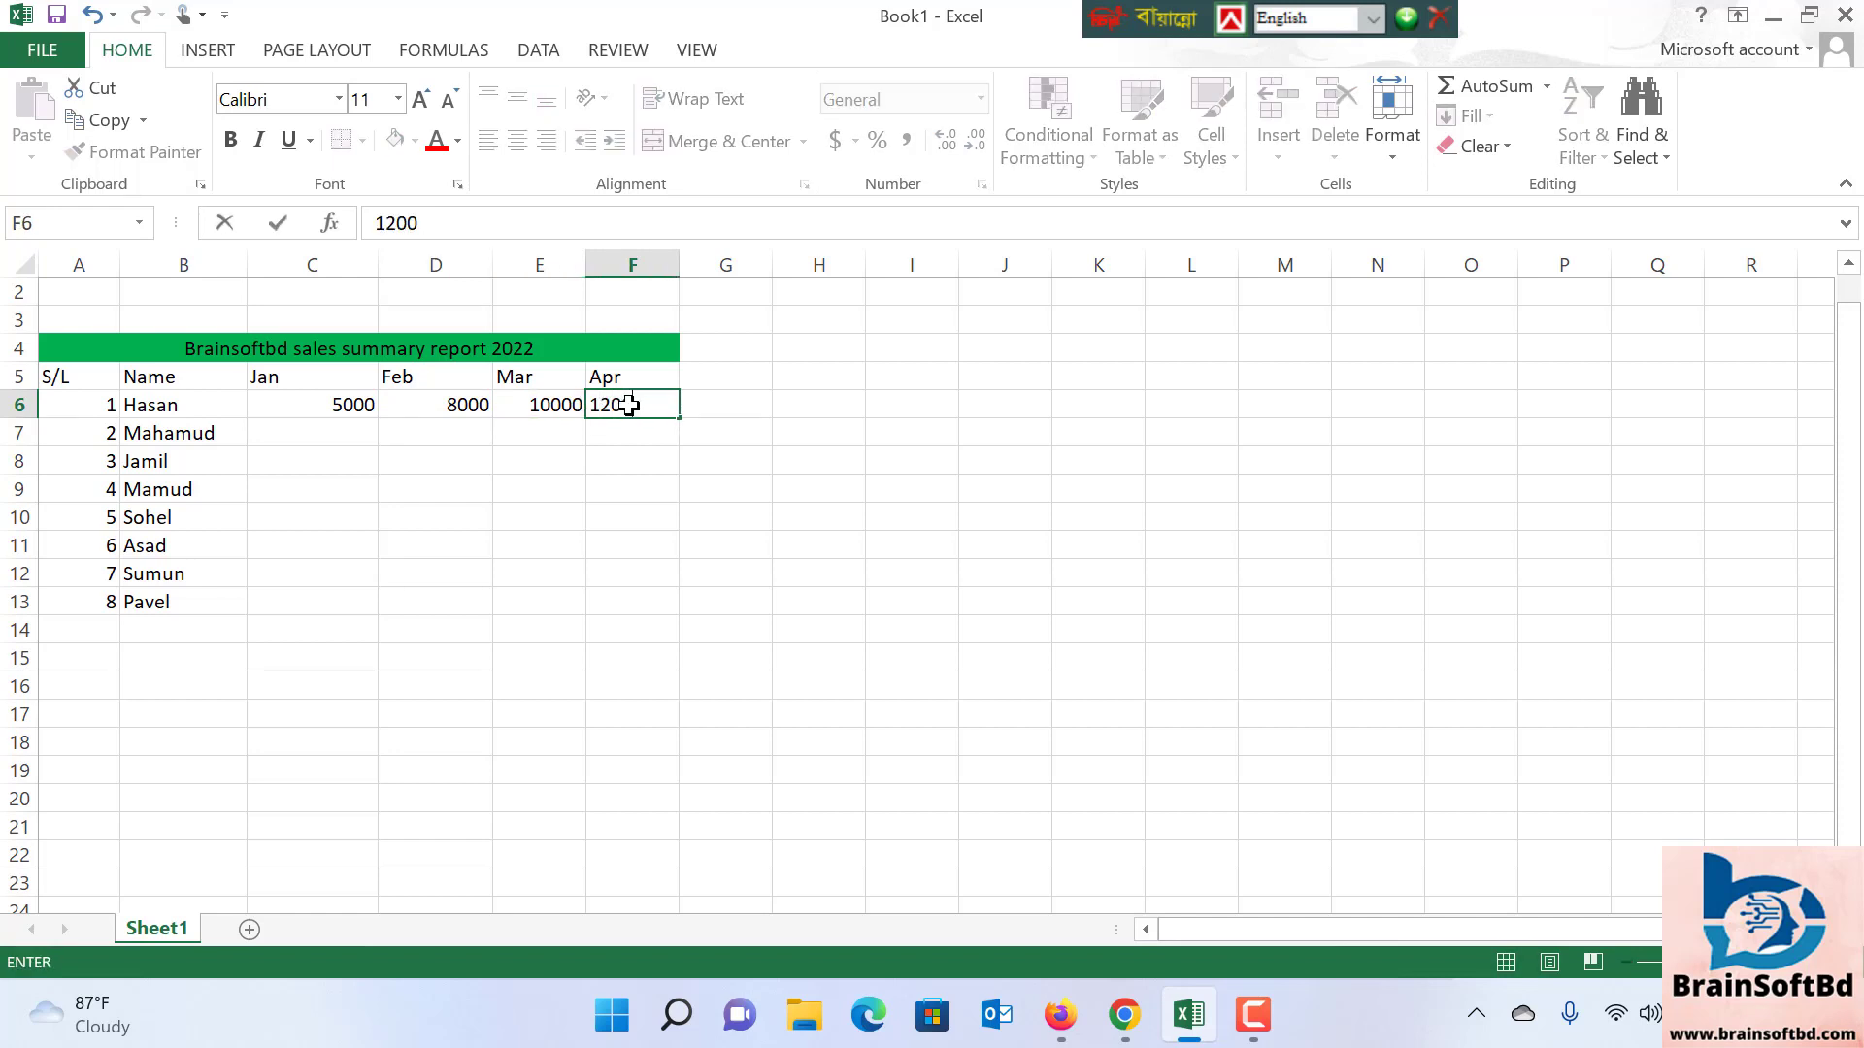
{"action": "type", "text": "0"}
{"action": "type", "text": "0"}
{"action": "key", "text": "BackSpace"}
{"action": "left_click", "coordinate": [515, 464]}
Enter 6000, 7000, 10000 and 13000 as row 7's Jan–Apr sales
{"action": "left_click", "coordinate": [312, 436]}
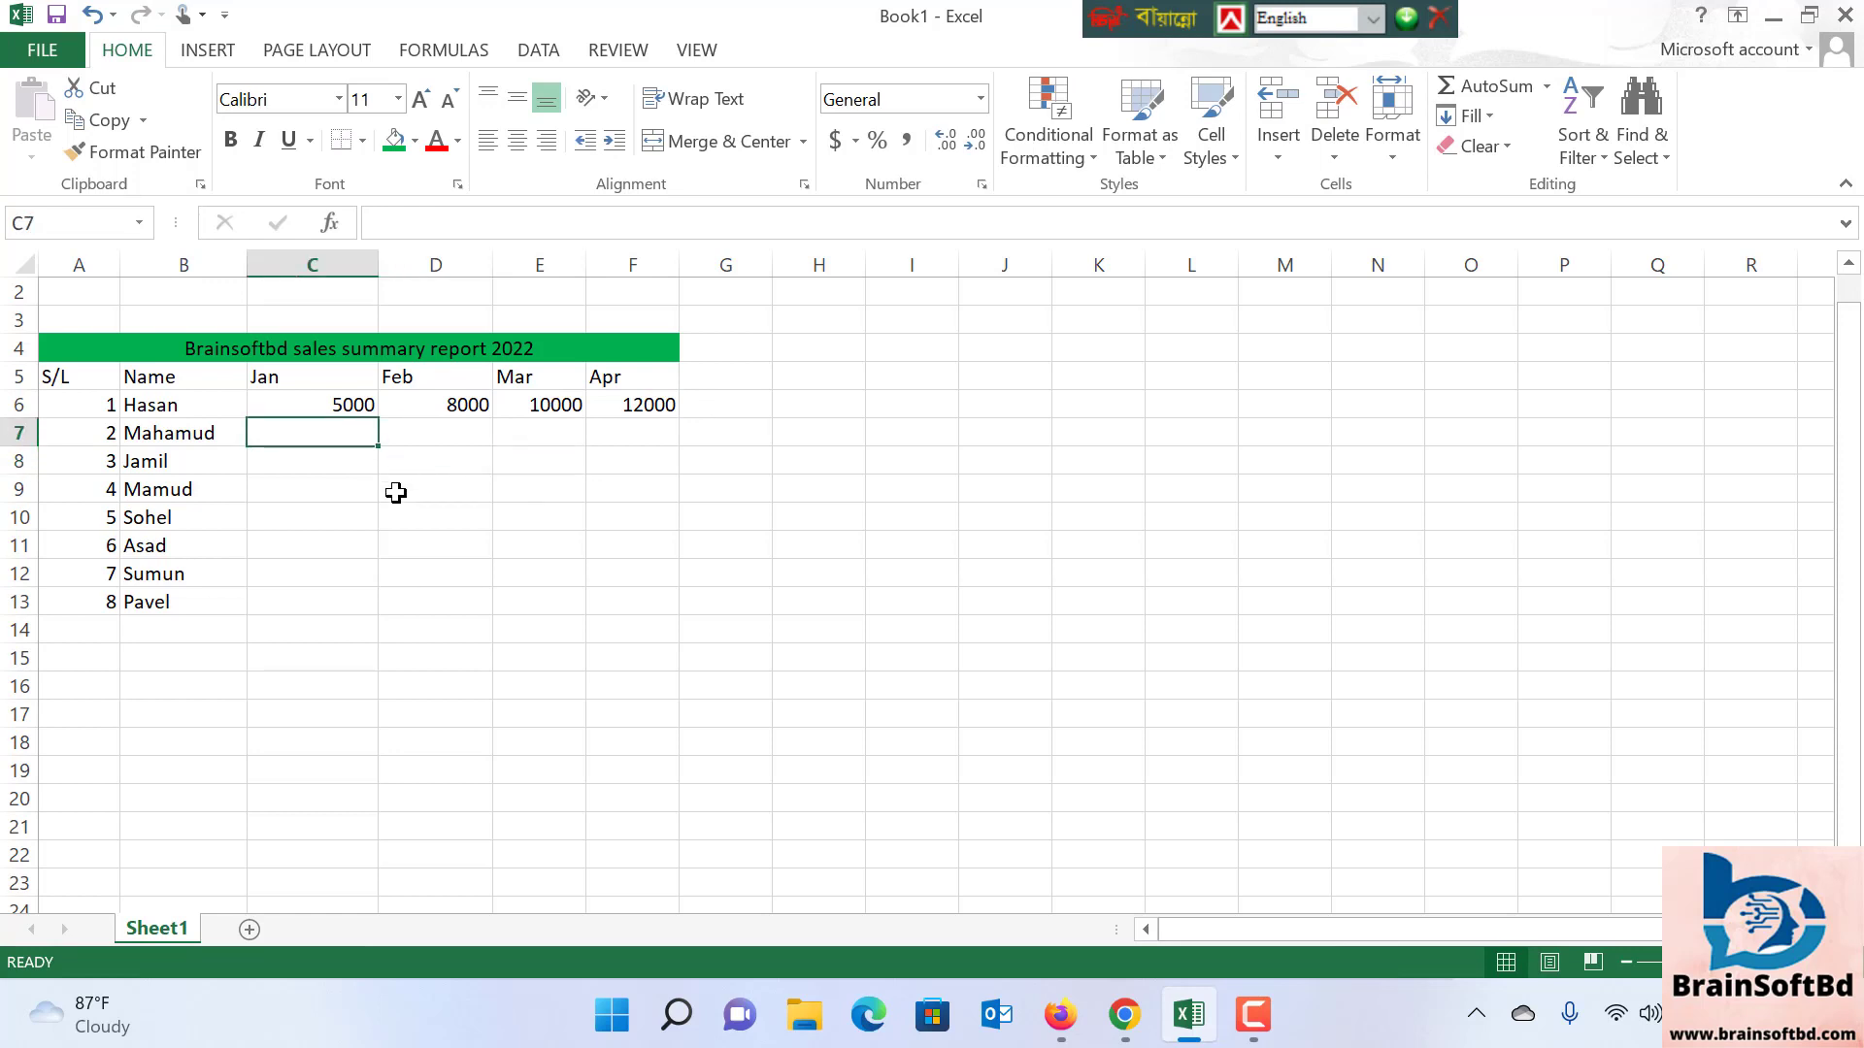
{"action": "type", "text": "6000"}
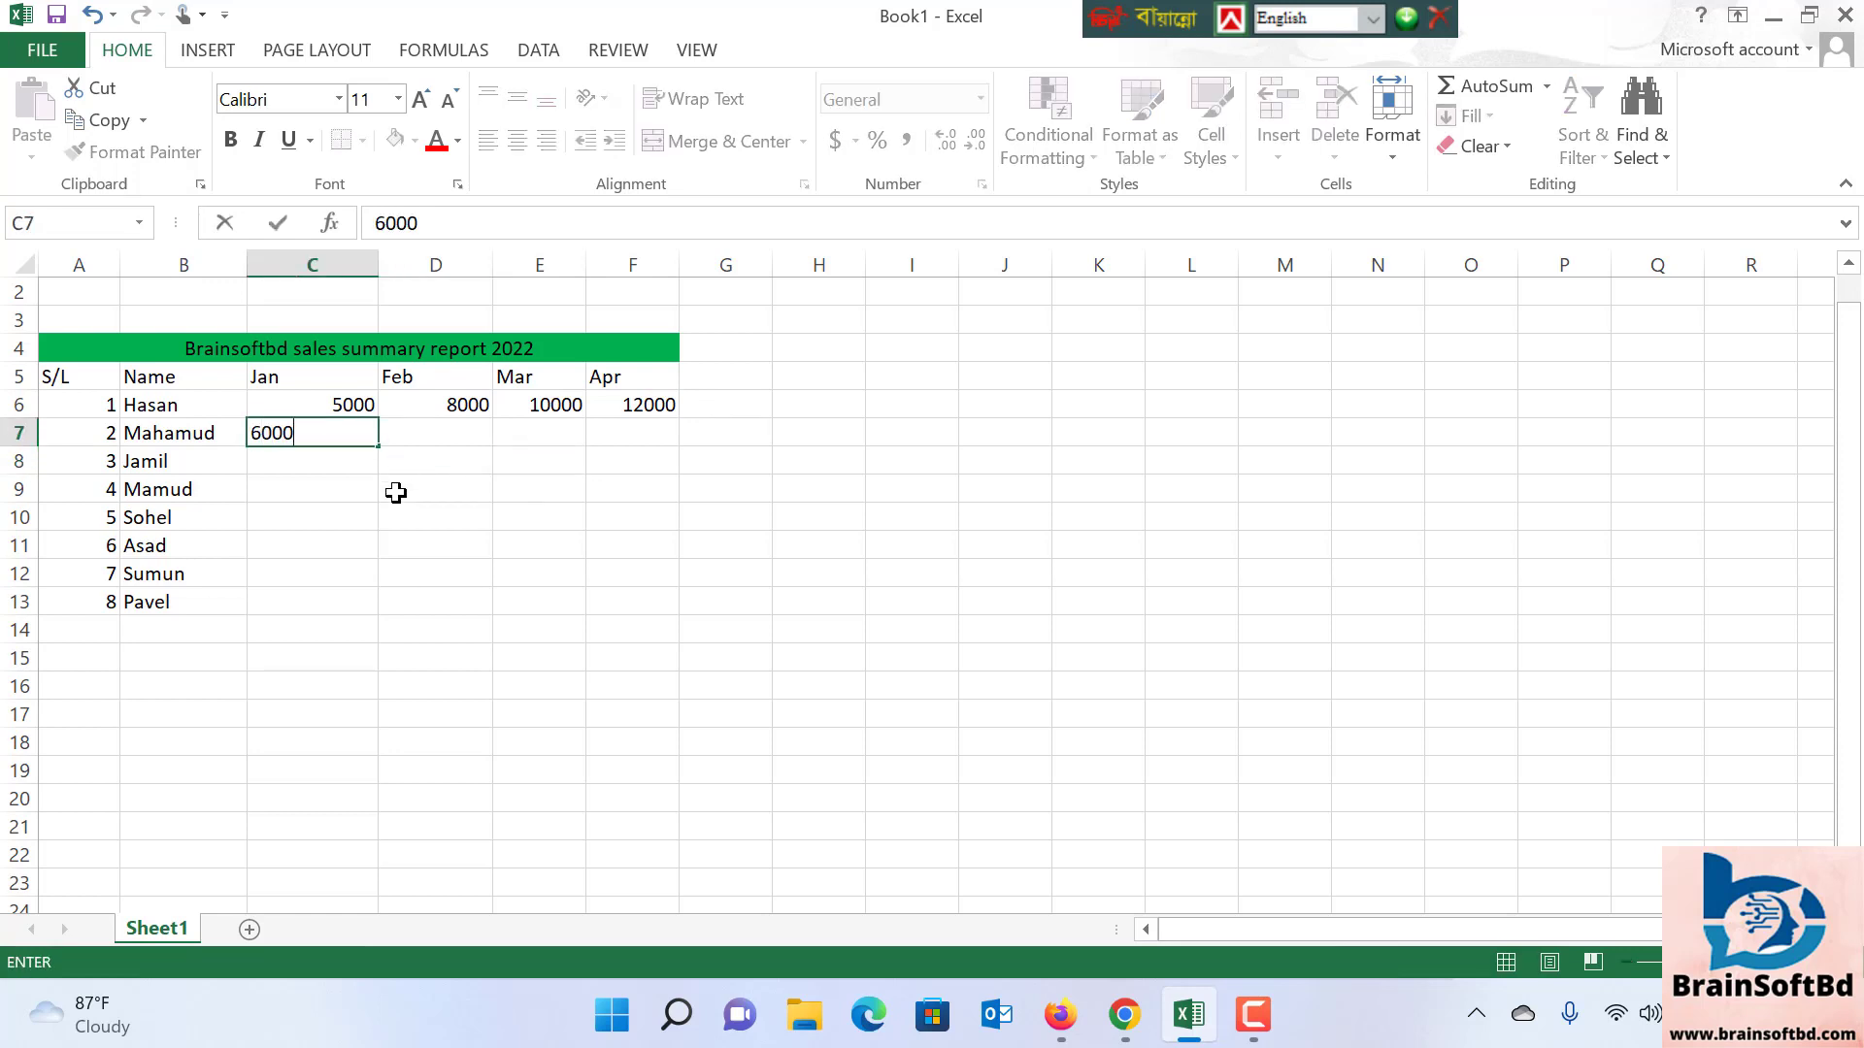
{"action": "key", "text": "Tab"}
{"action": "type", "text": "7"}
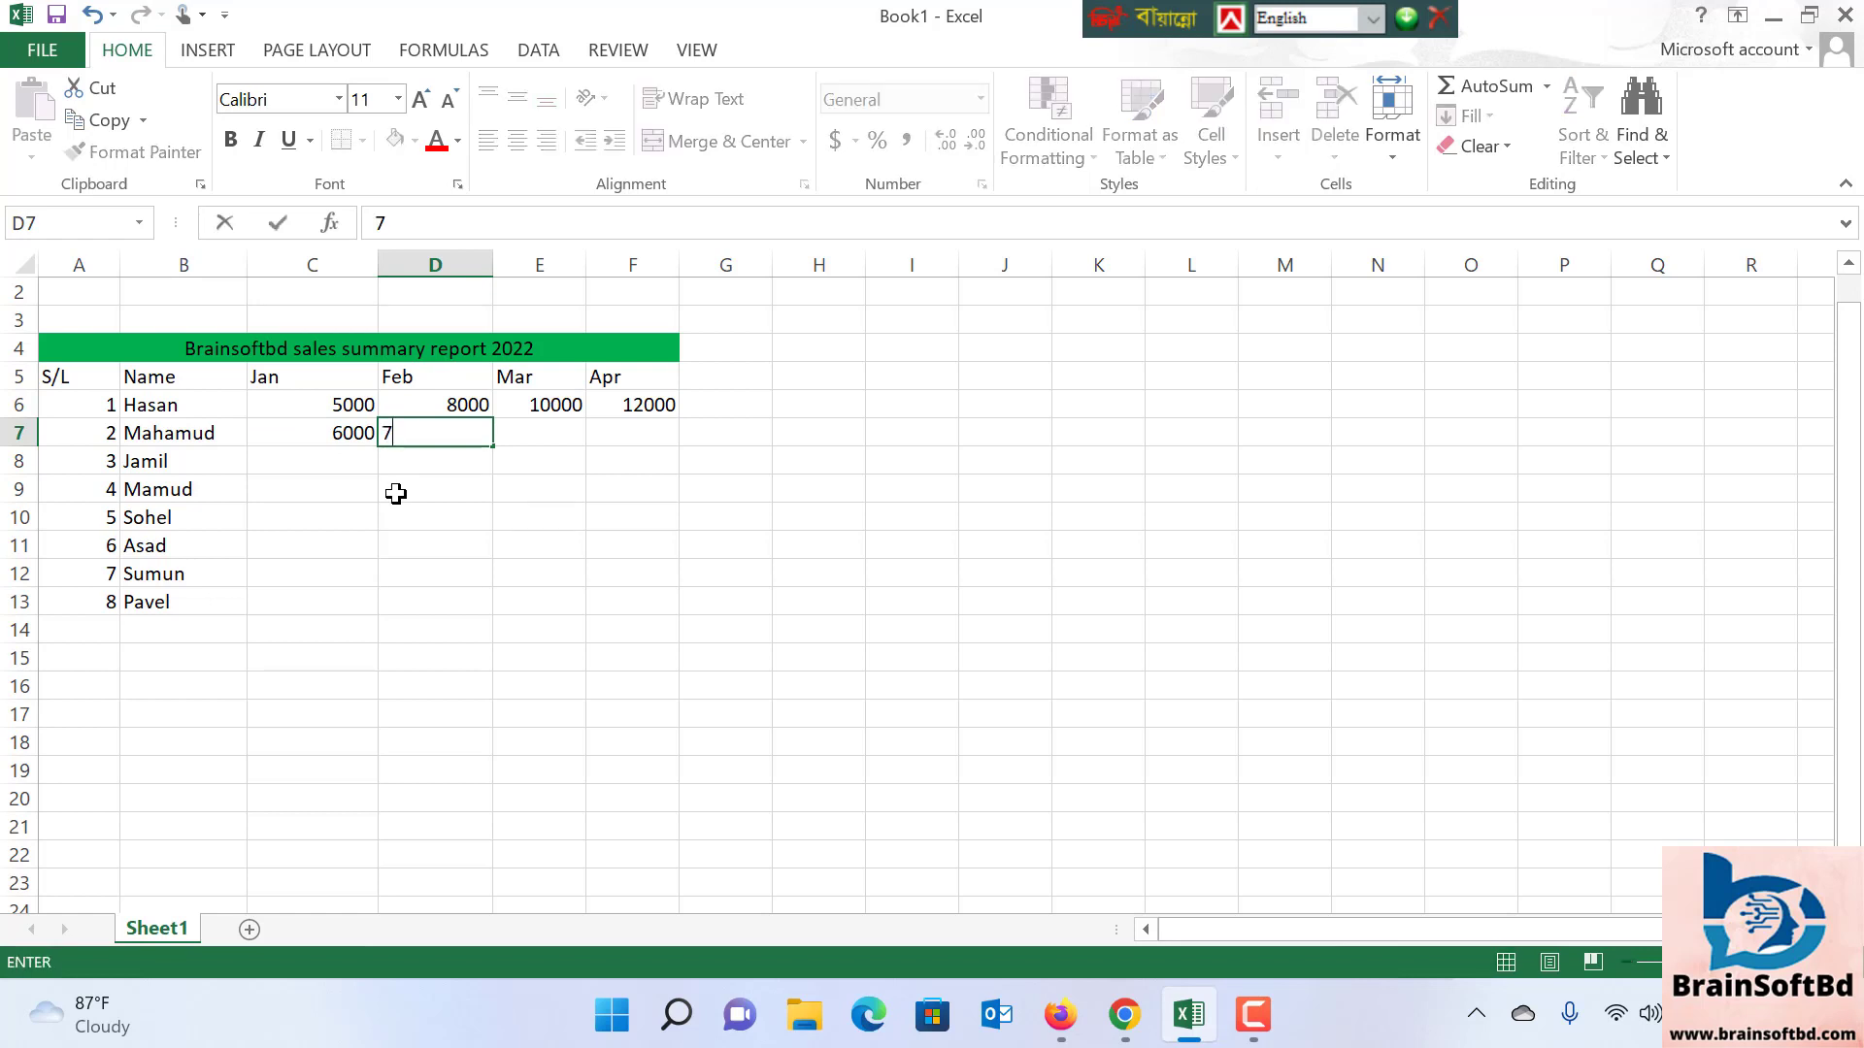
{"action": "type", "text": "000"}
{"action": "key", "text": "Tab"}
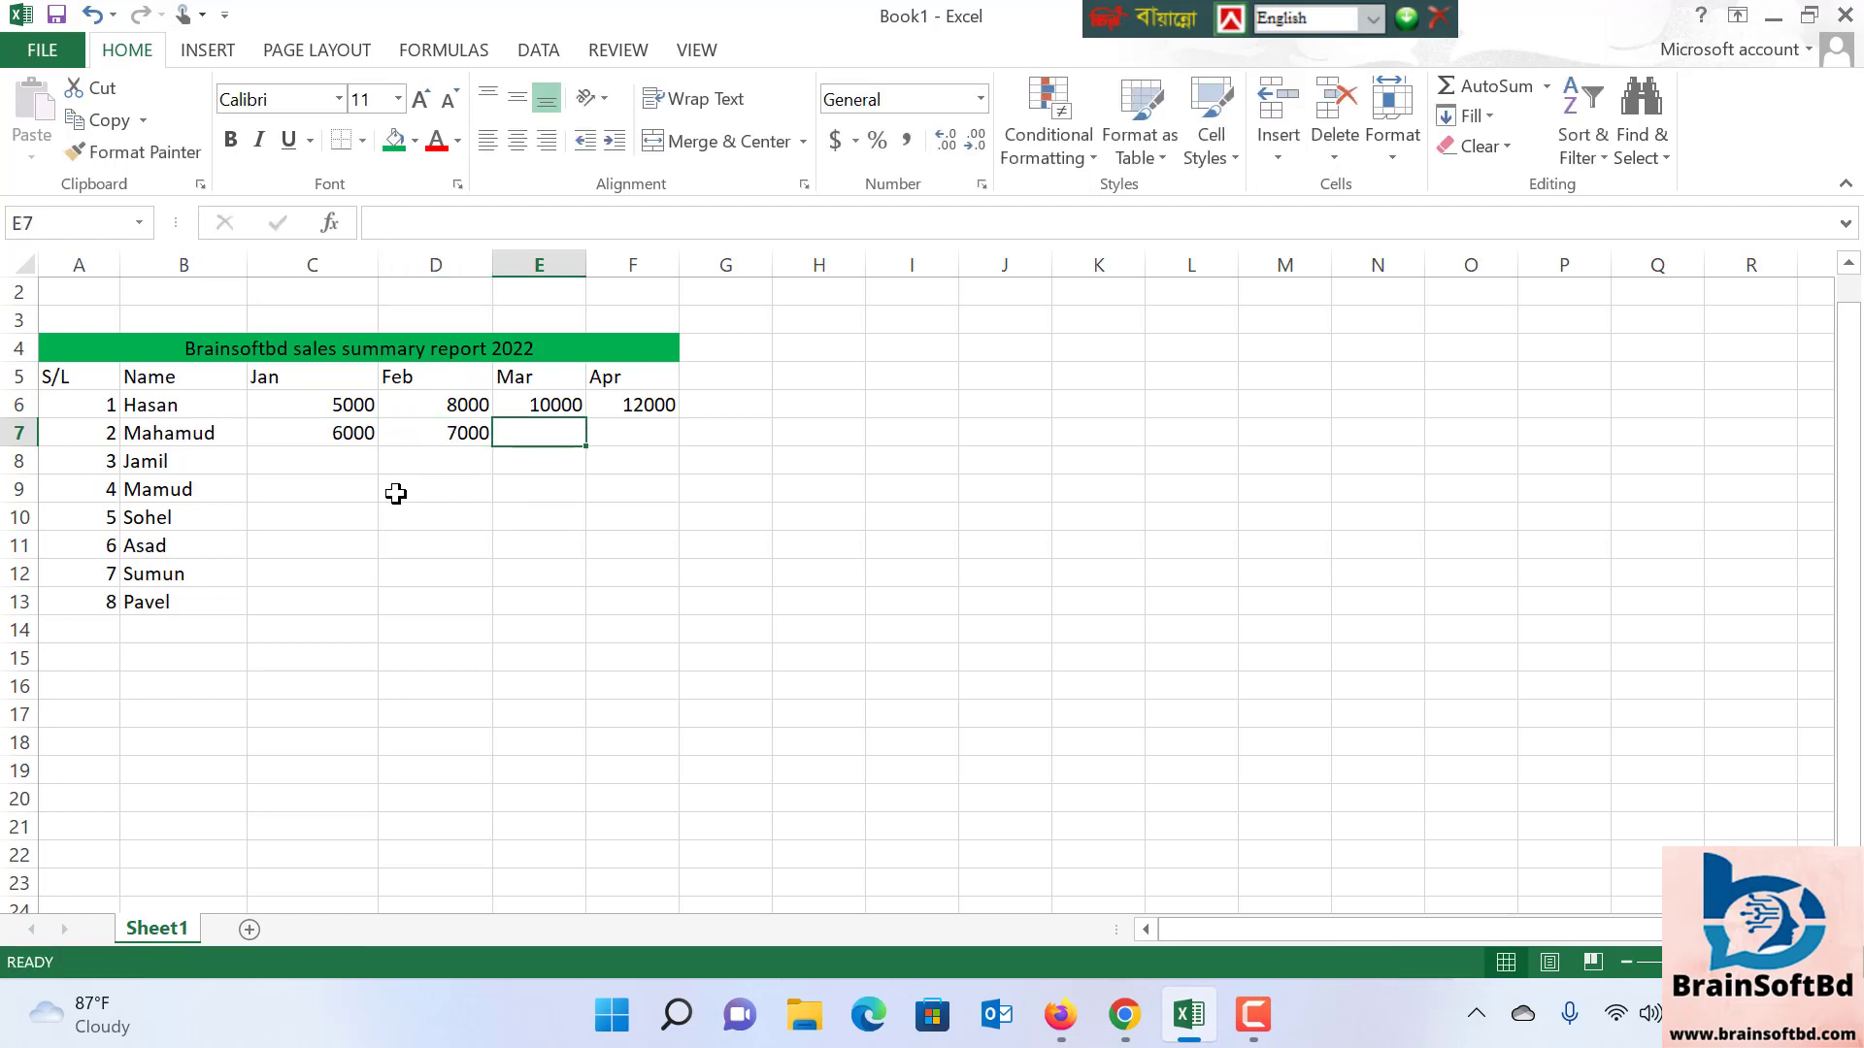
{"action": "type", "text": "10000"}
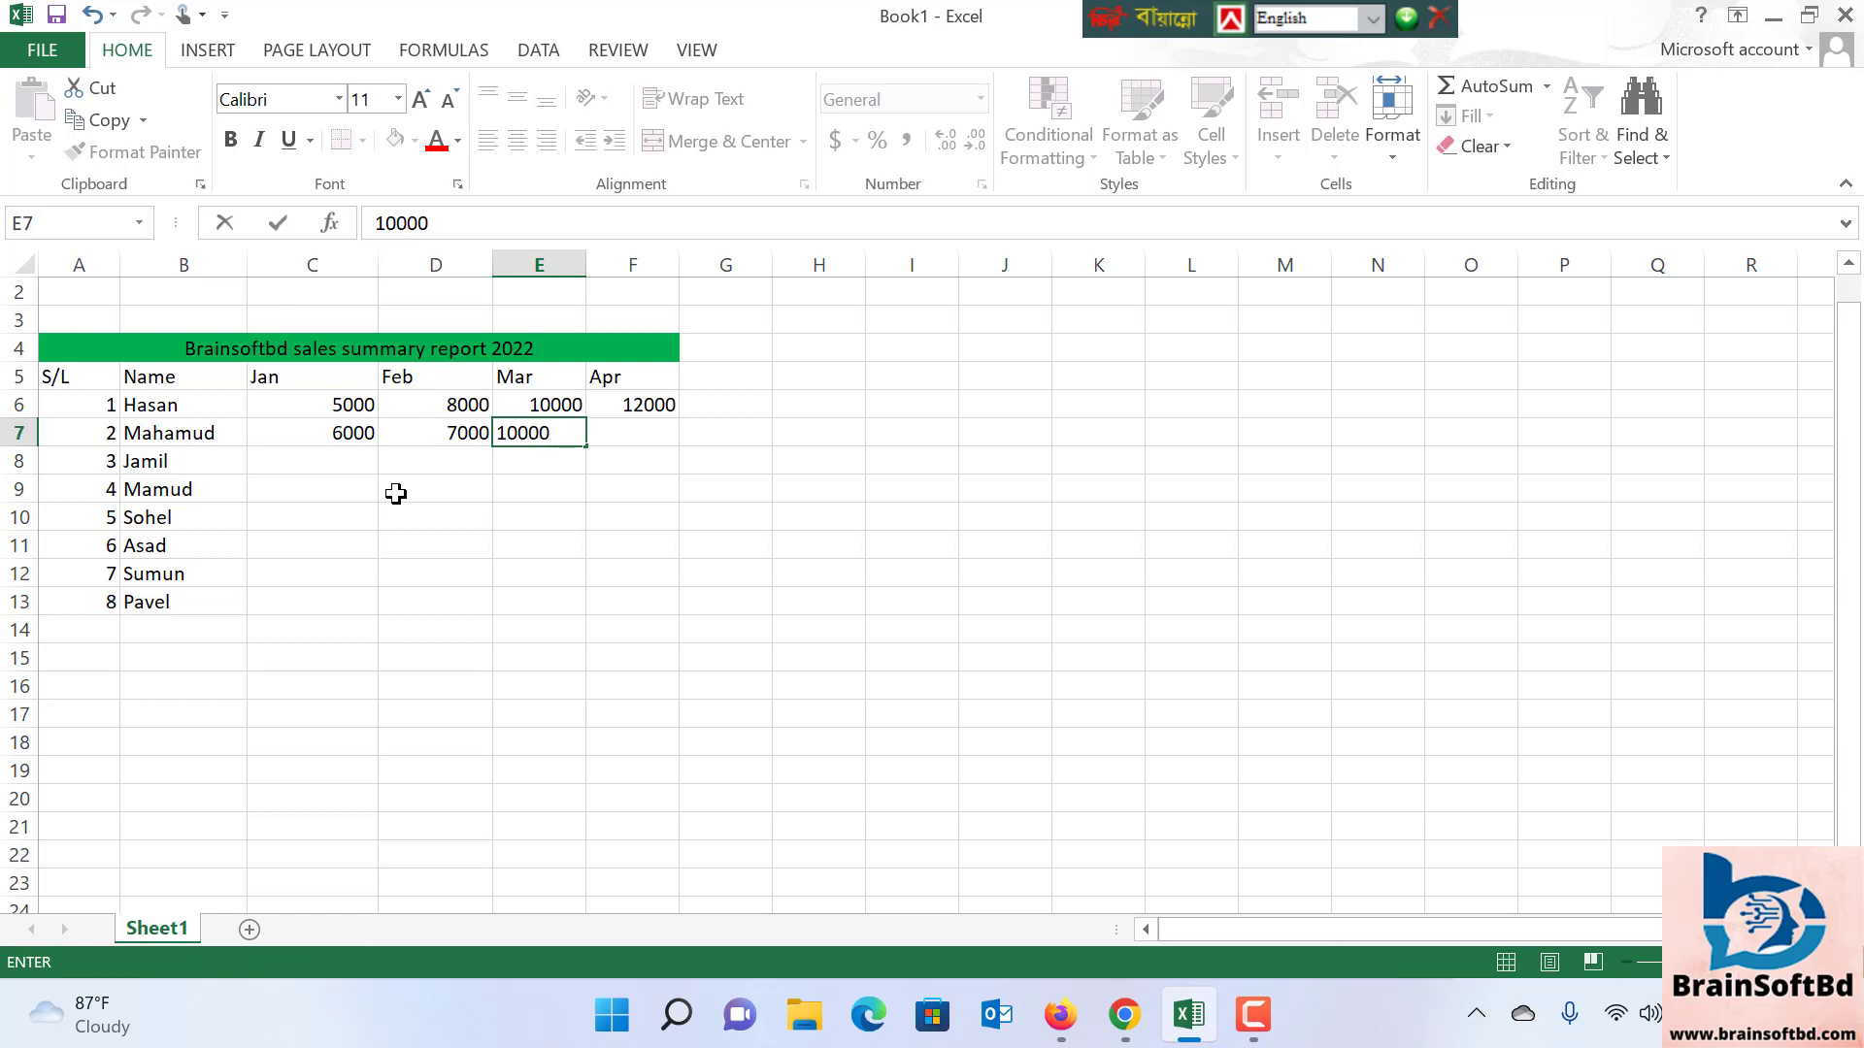
{"action": "key", "text": "Tab"}
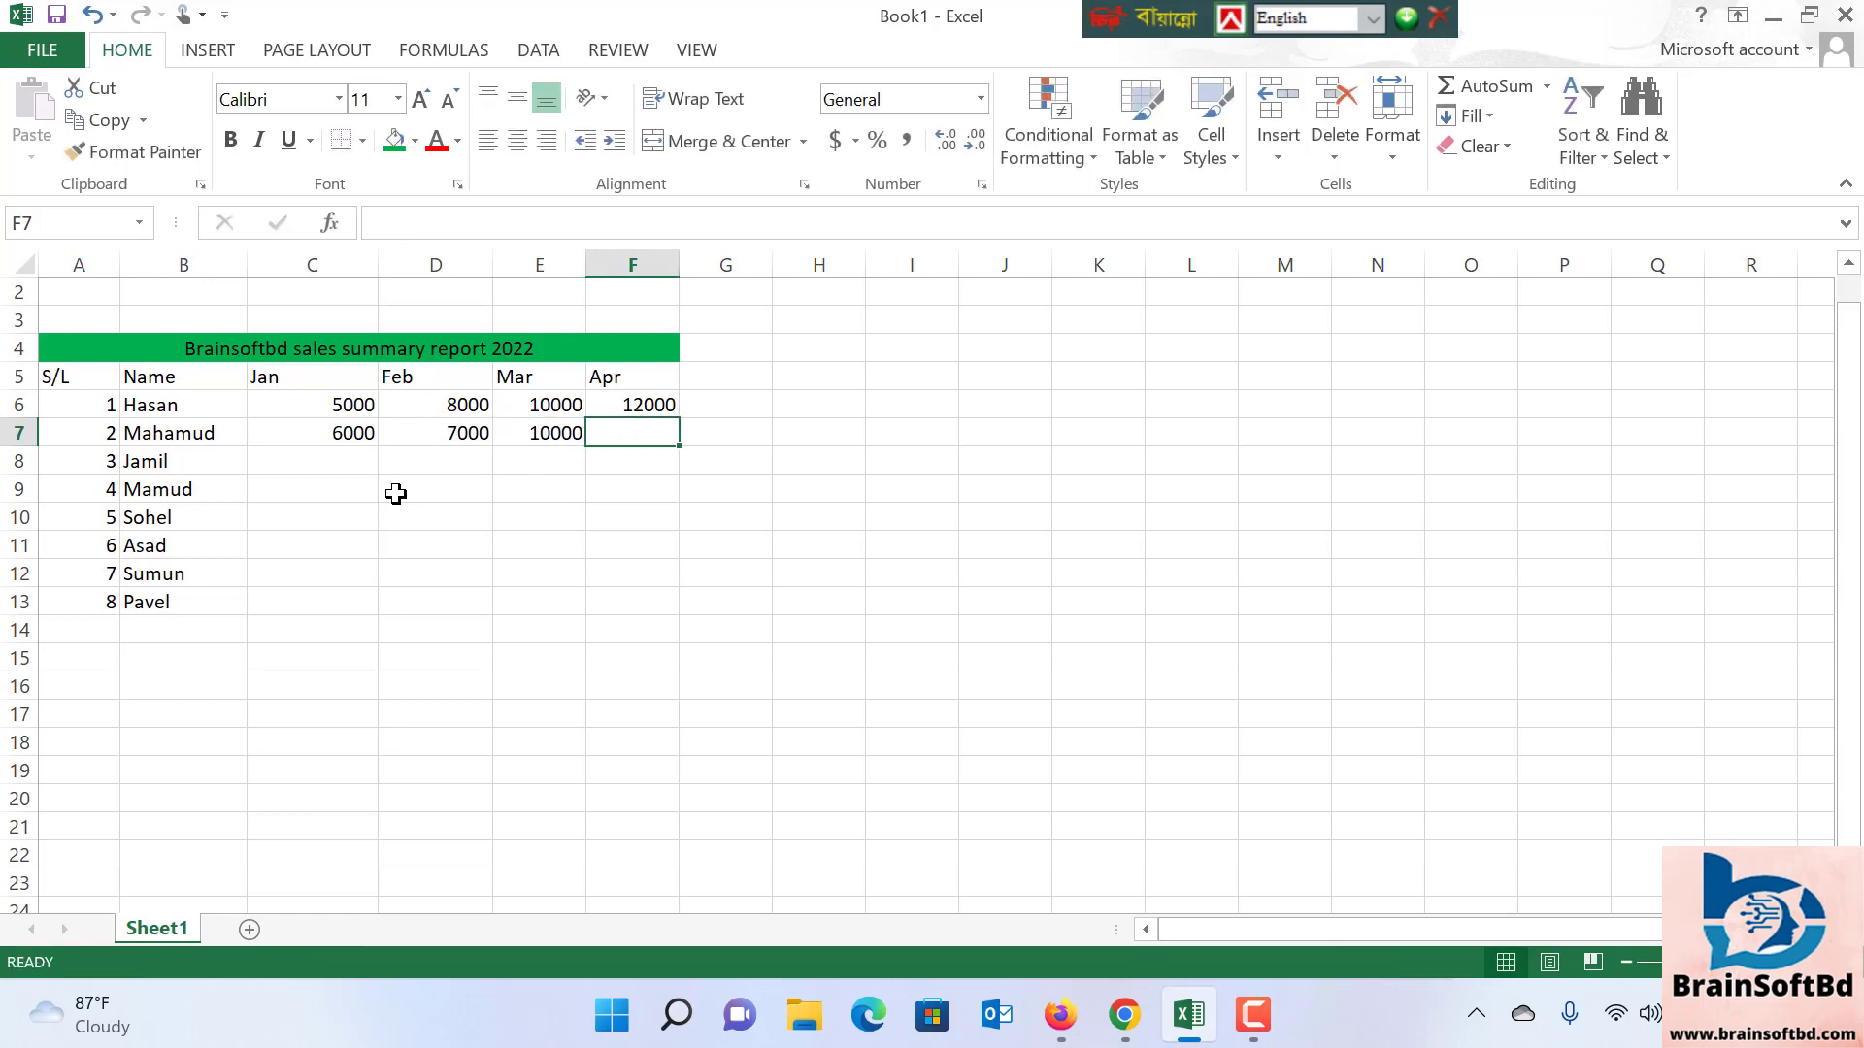
{"action": "type", "text": "13000"}
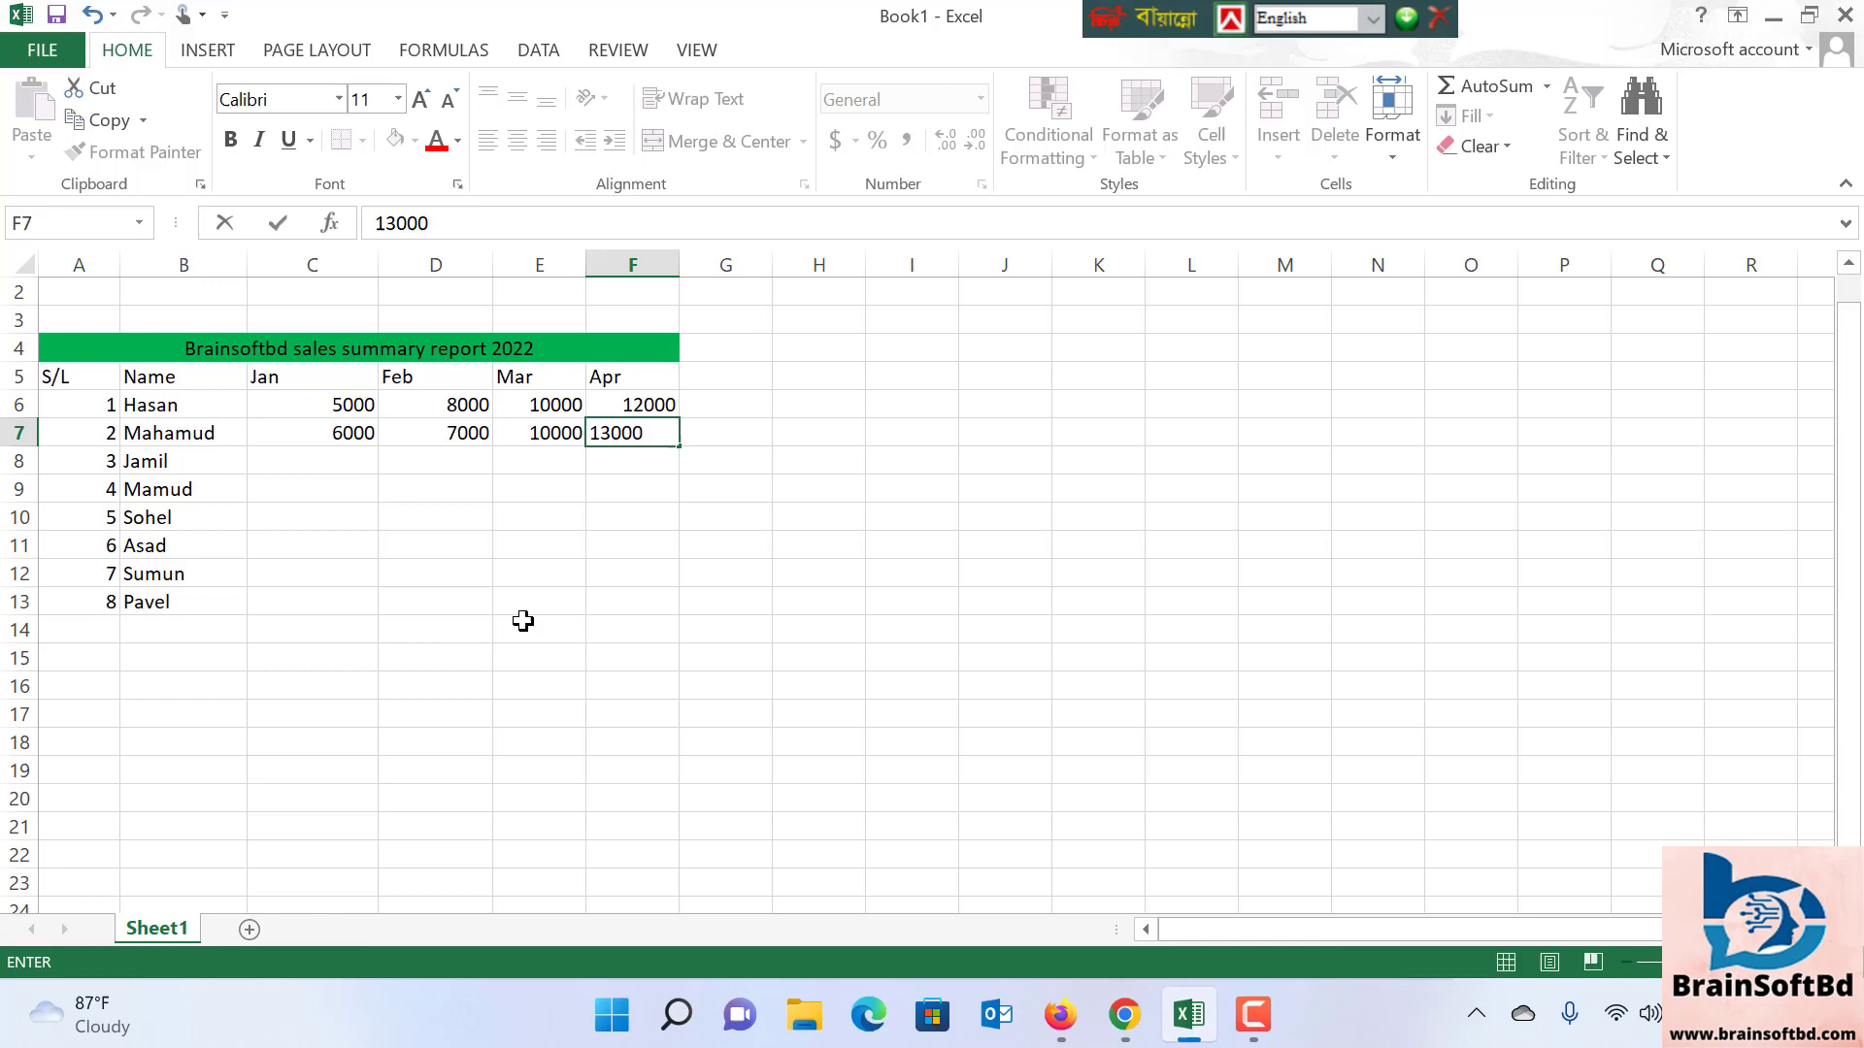
{"action": "left_click", "coordinate": [317, 519]}
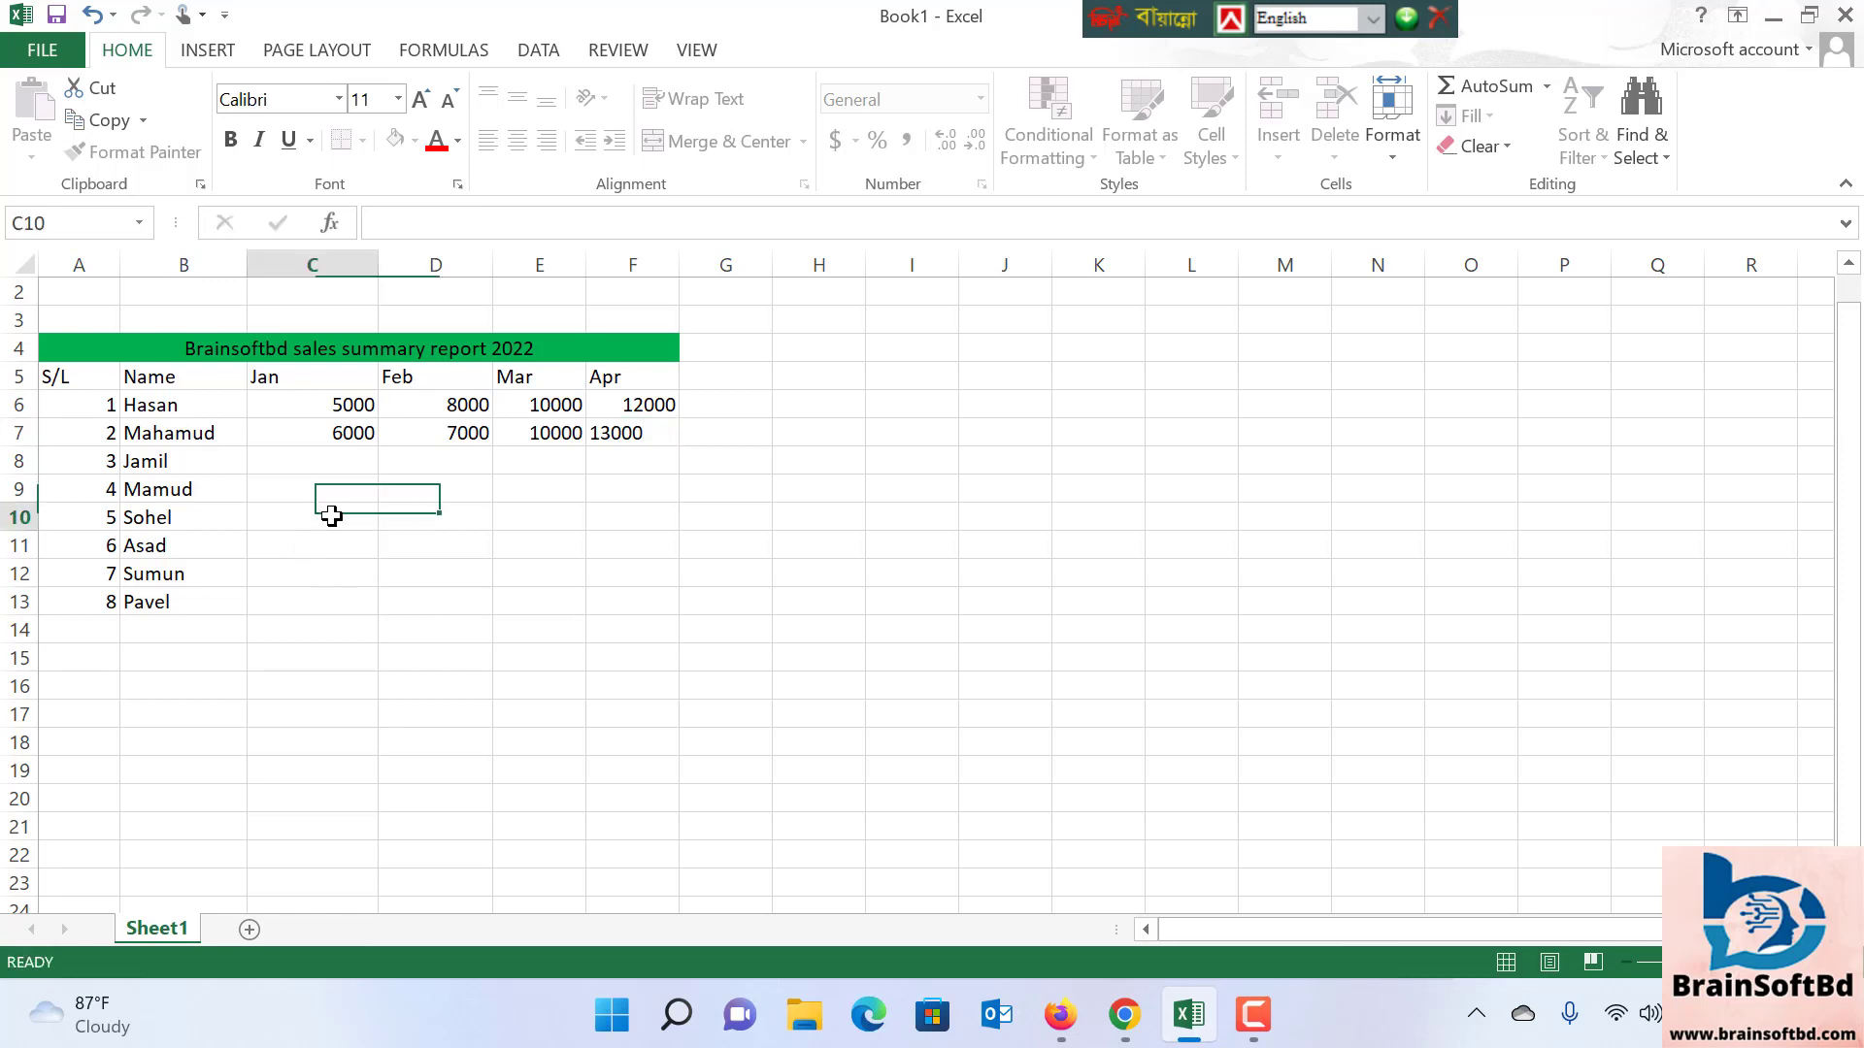
Enter 4000, 2000, 3000 and 7000 as row 8's Jan–Apr sales
{"action": "left_click", "coordinate": [364, 463]}
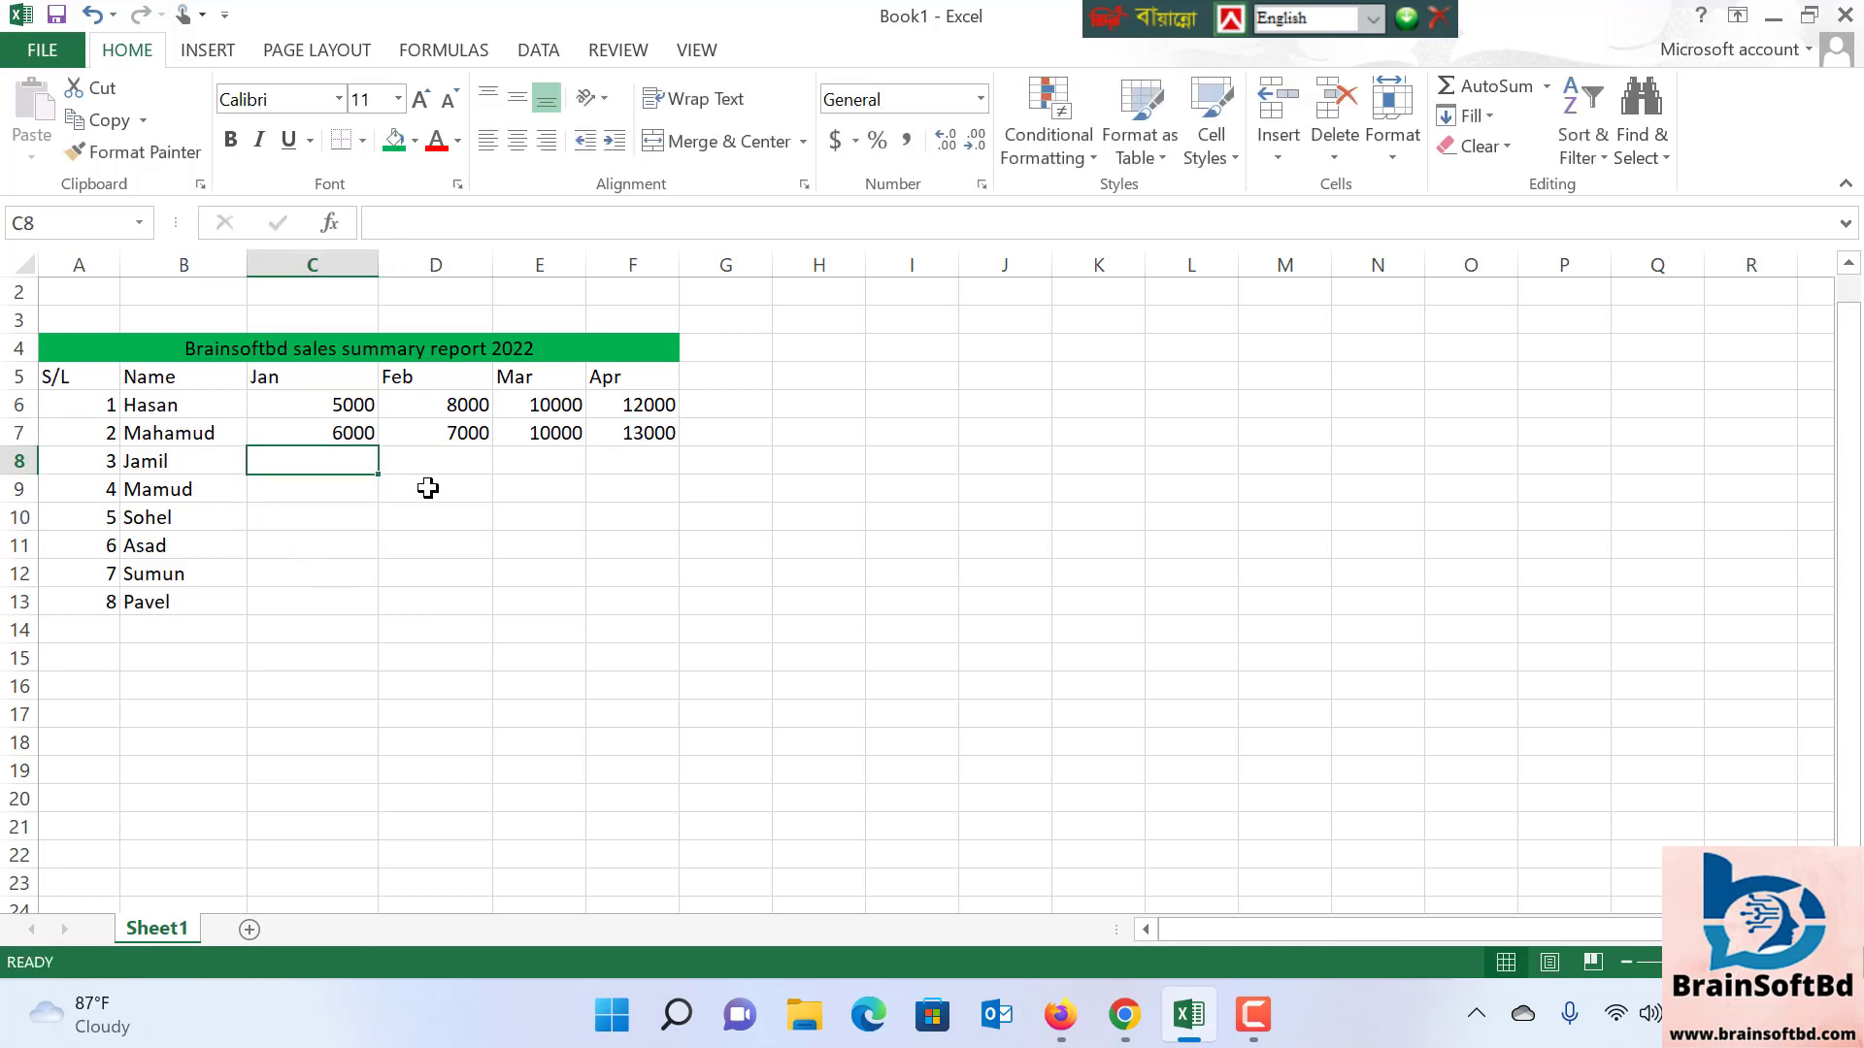
{"action": "type", "text": "4000"}
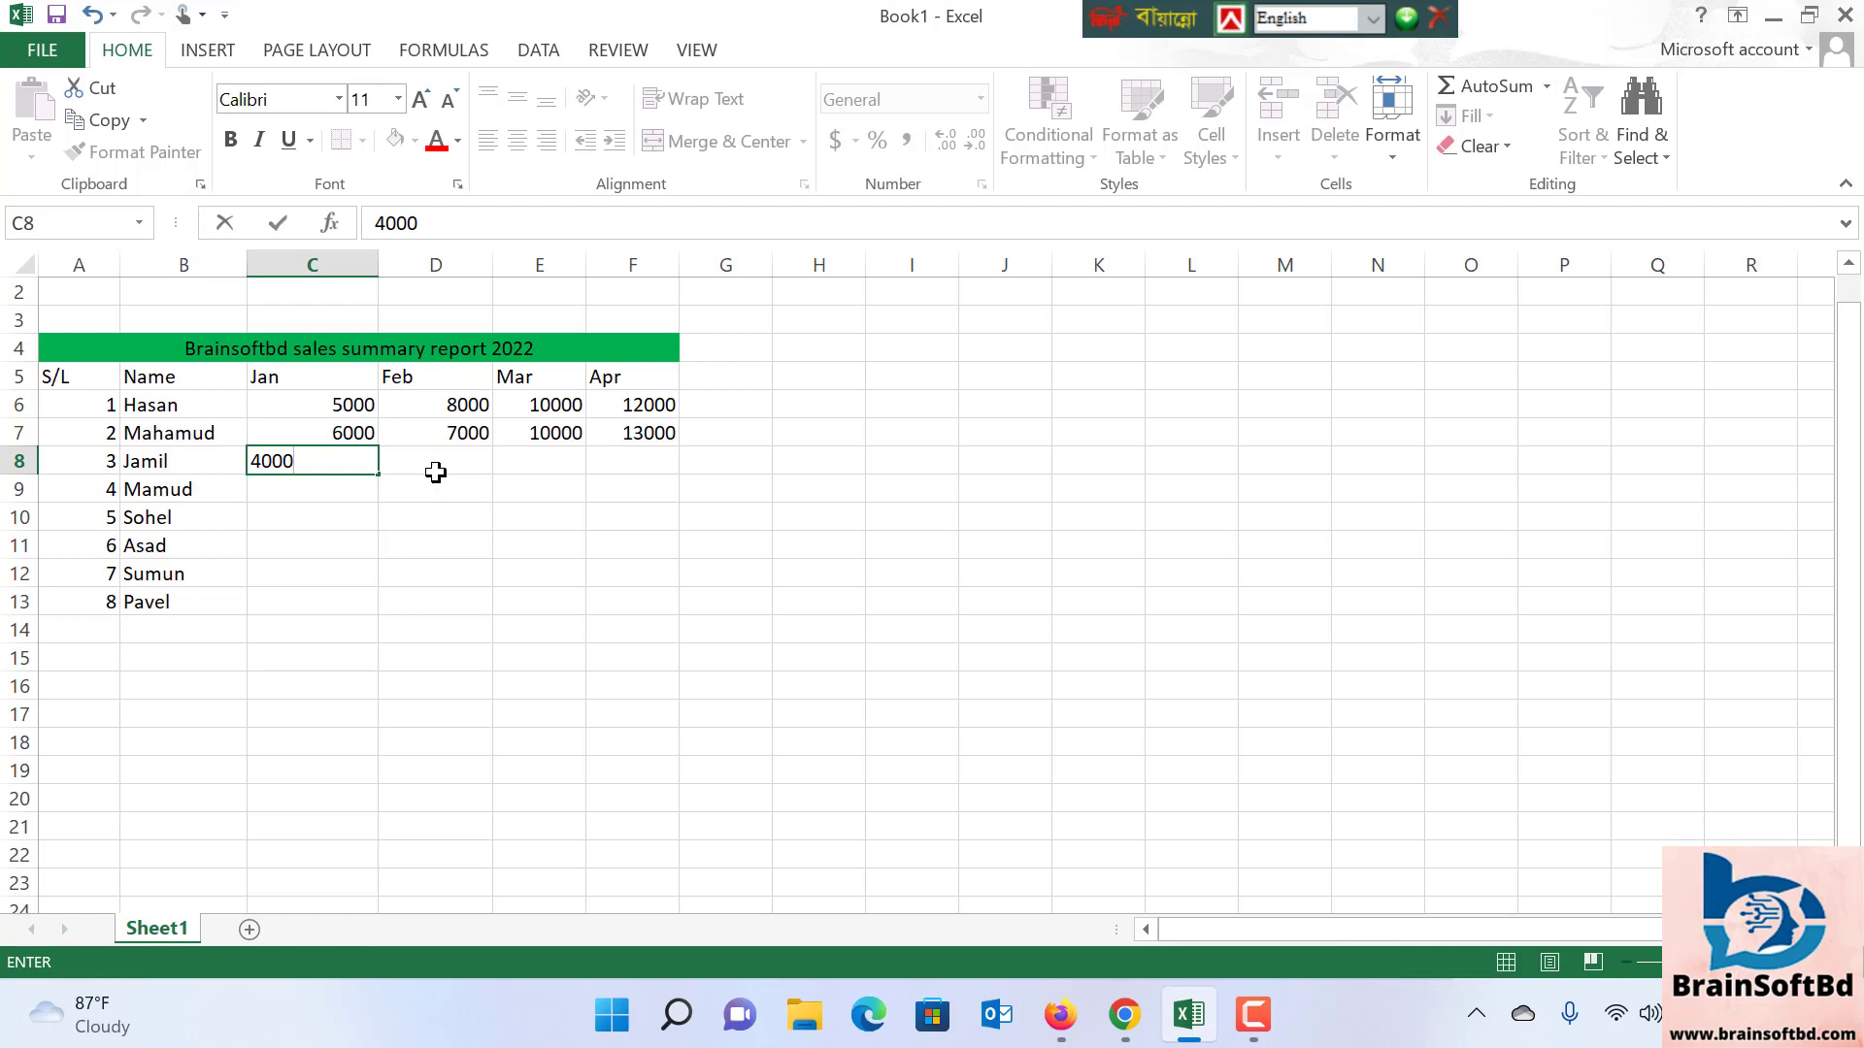
{"action": "left_click", "coordinate": [435, 468]}
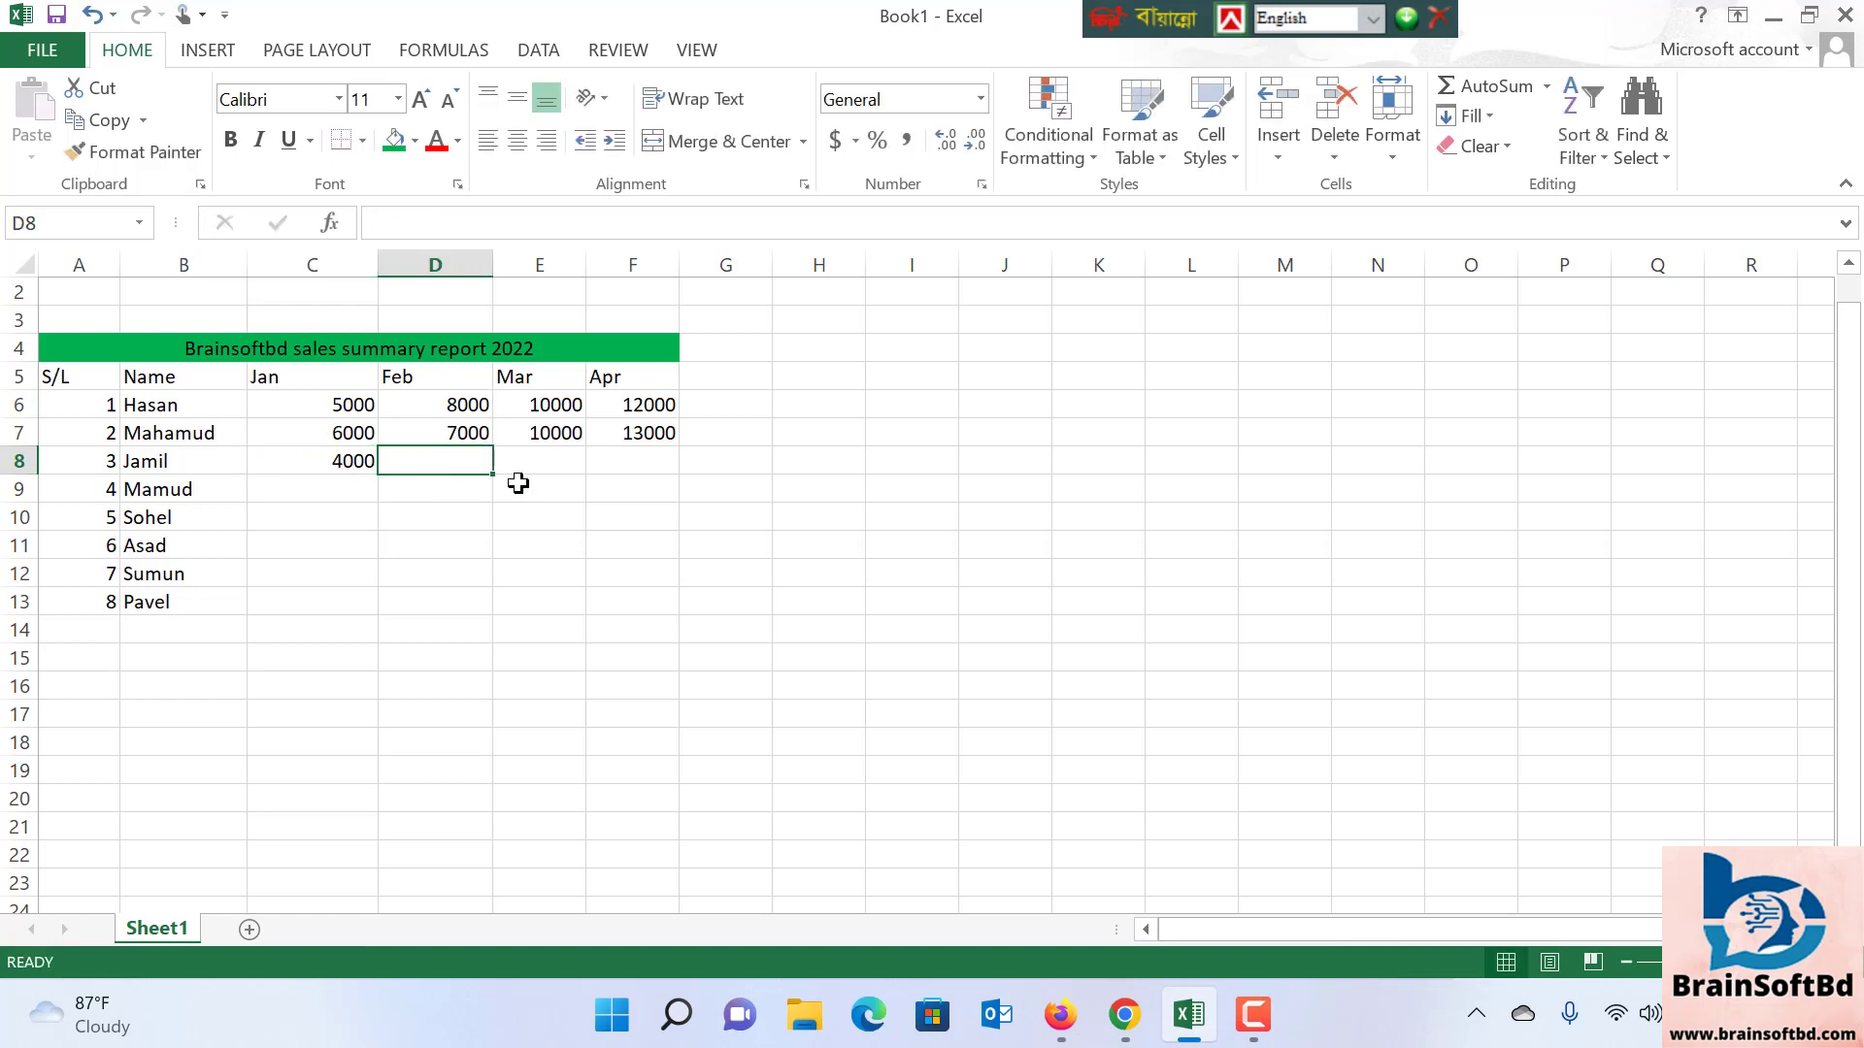
{"action": "type", "text": "2000"}
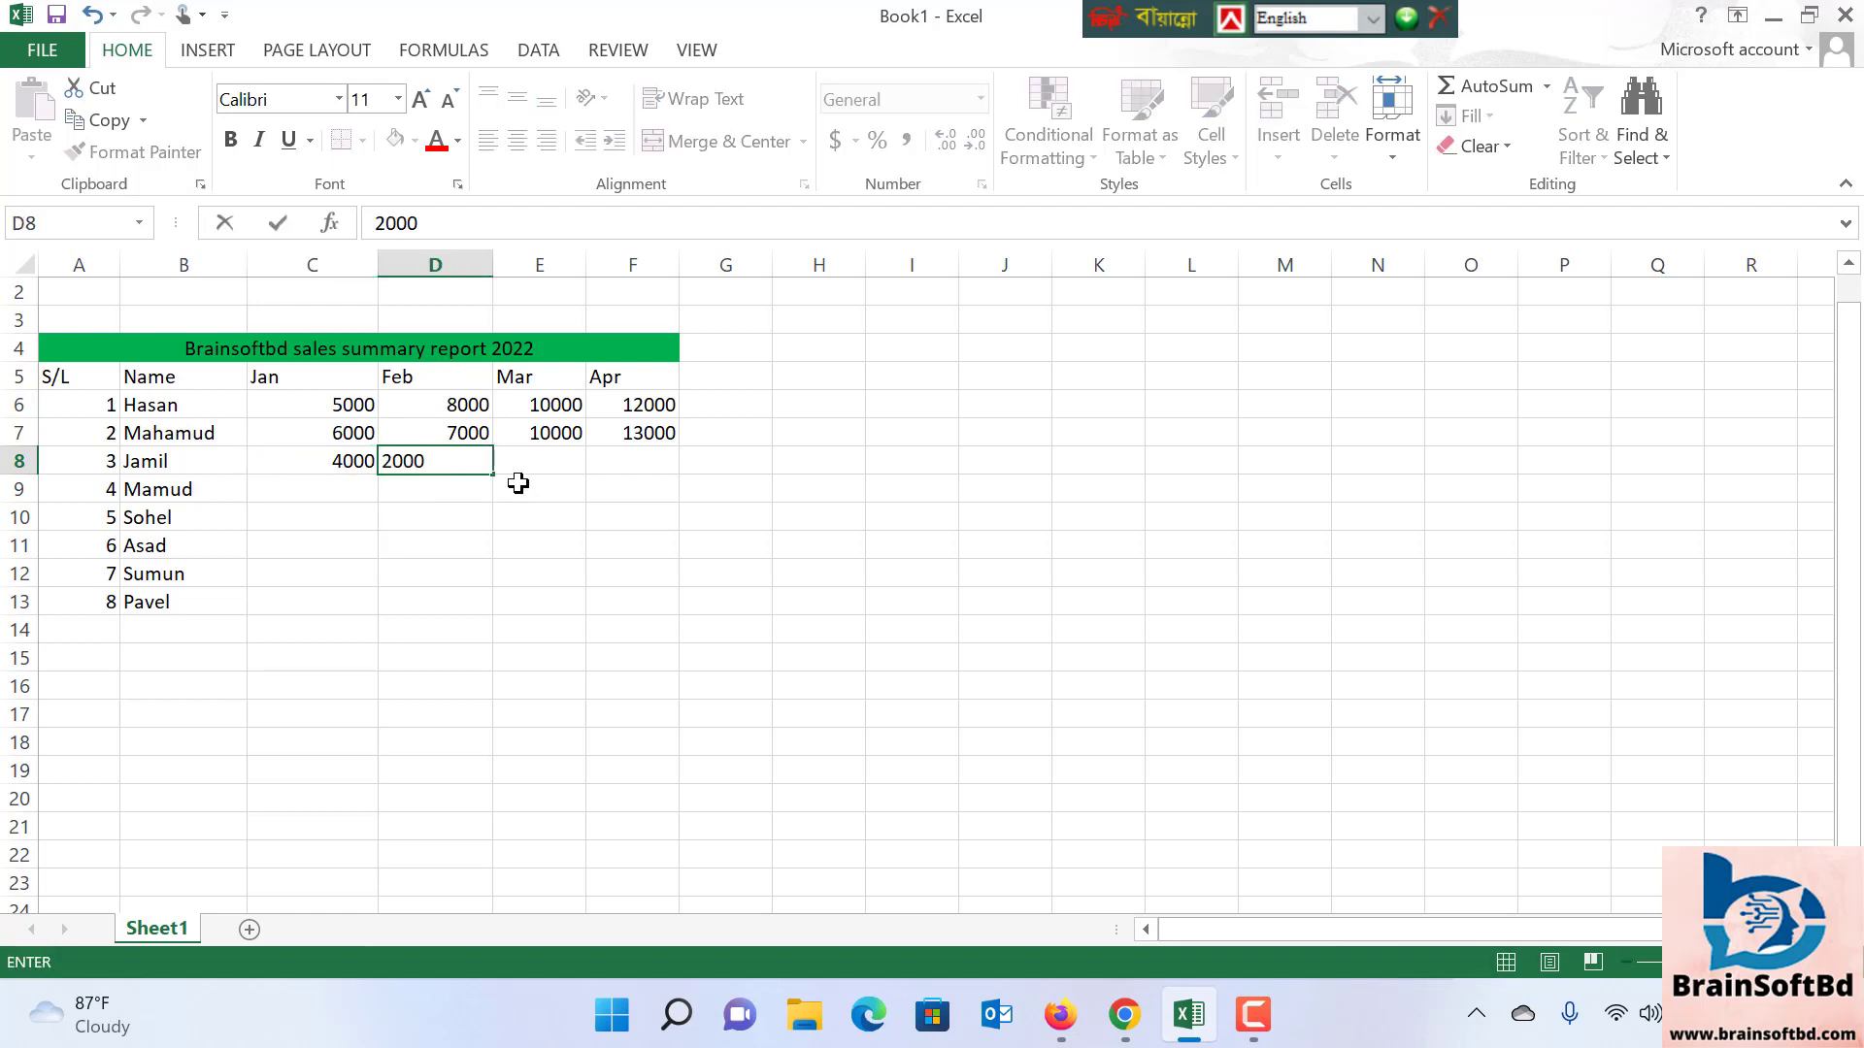
{"action": "left_click", "coordinate": [571, 463]}
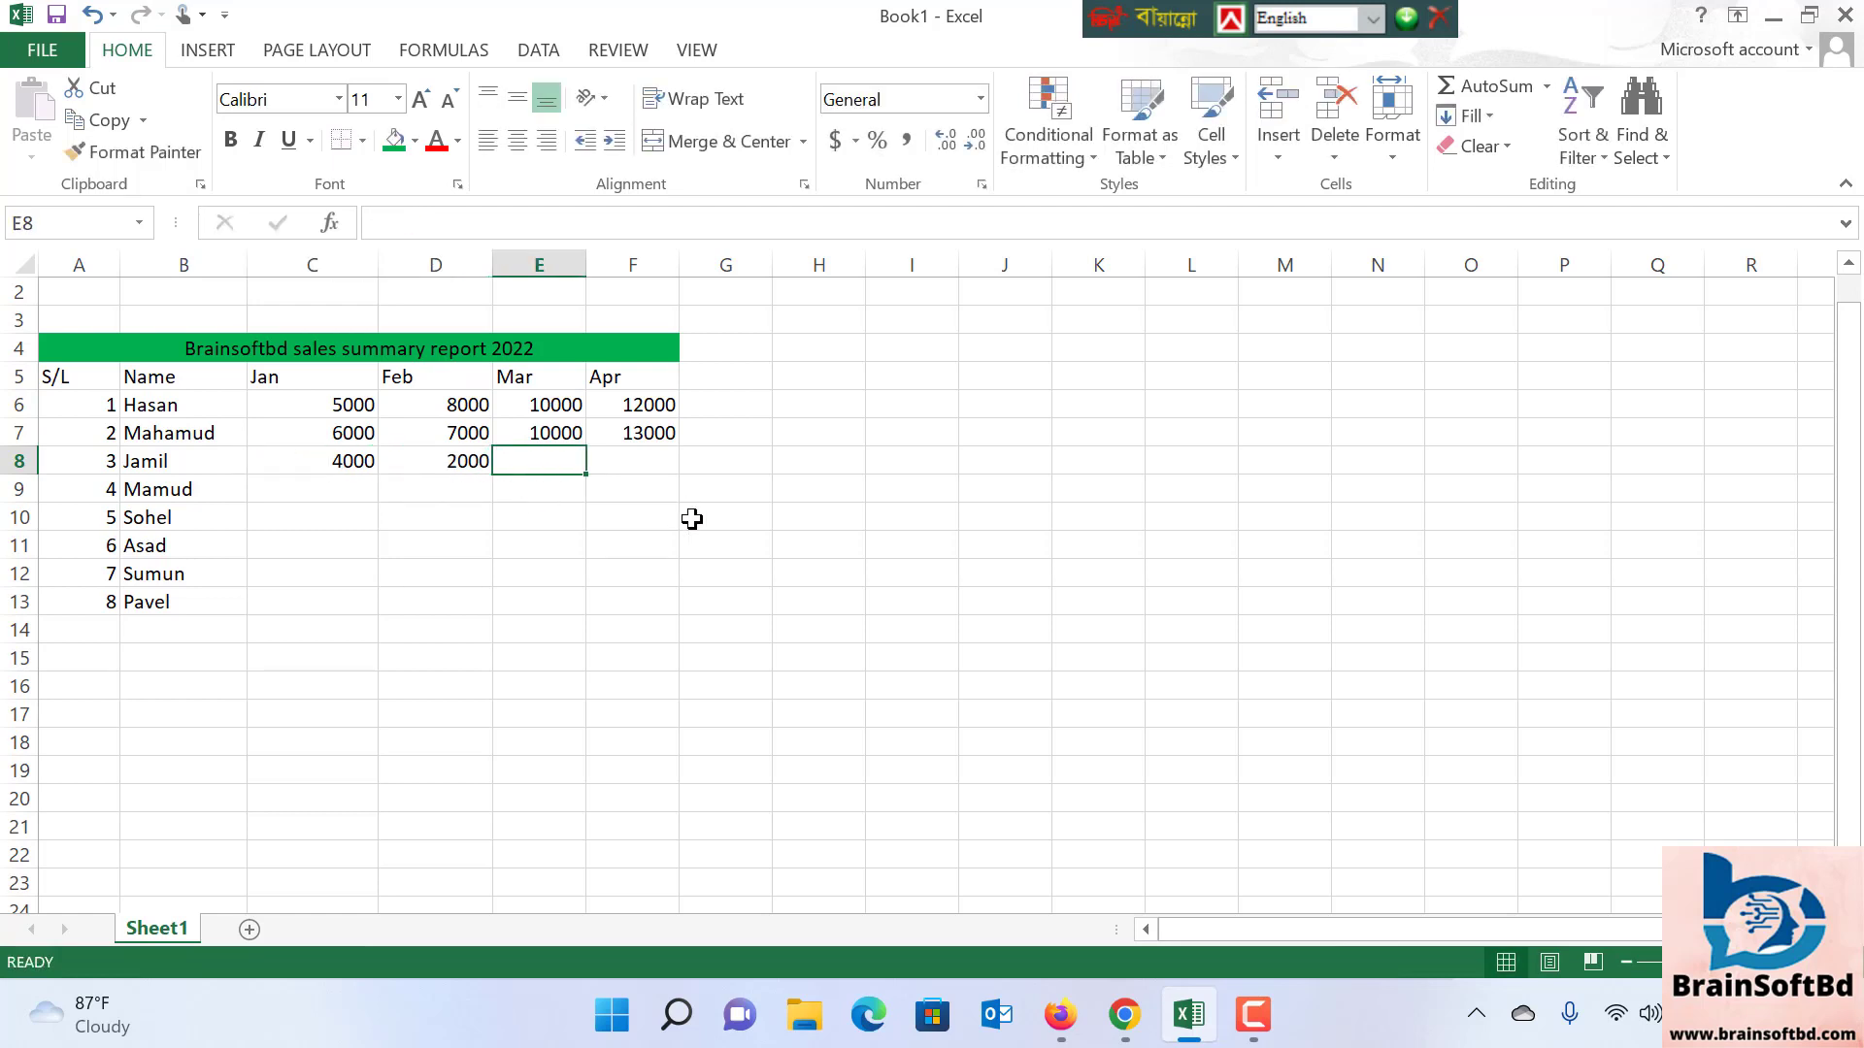
{"action": "type", "text": "3000"}
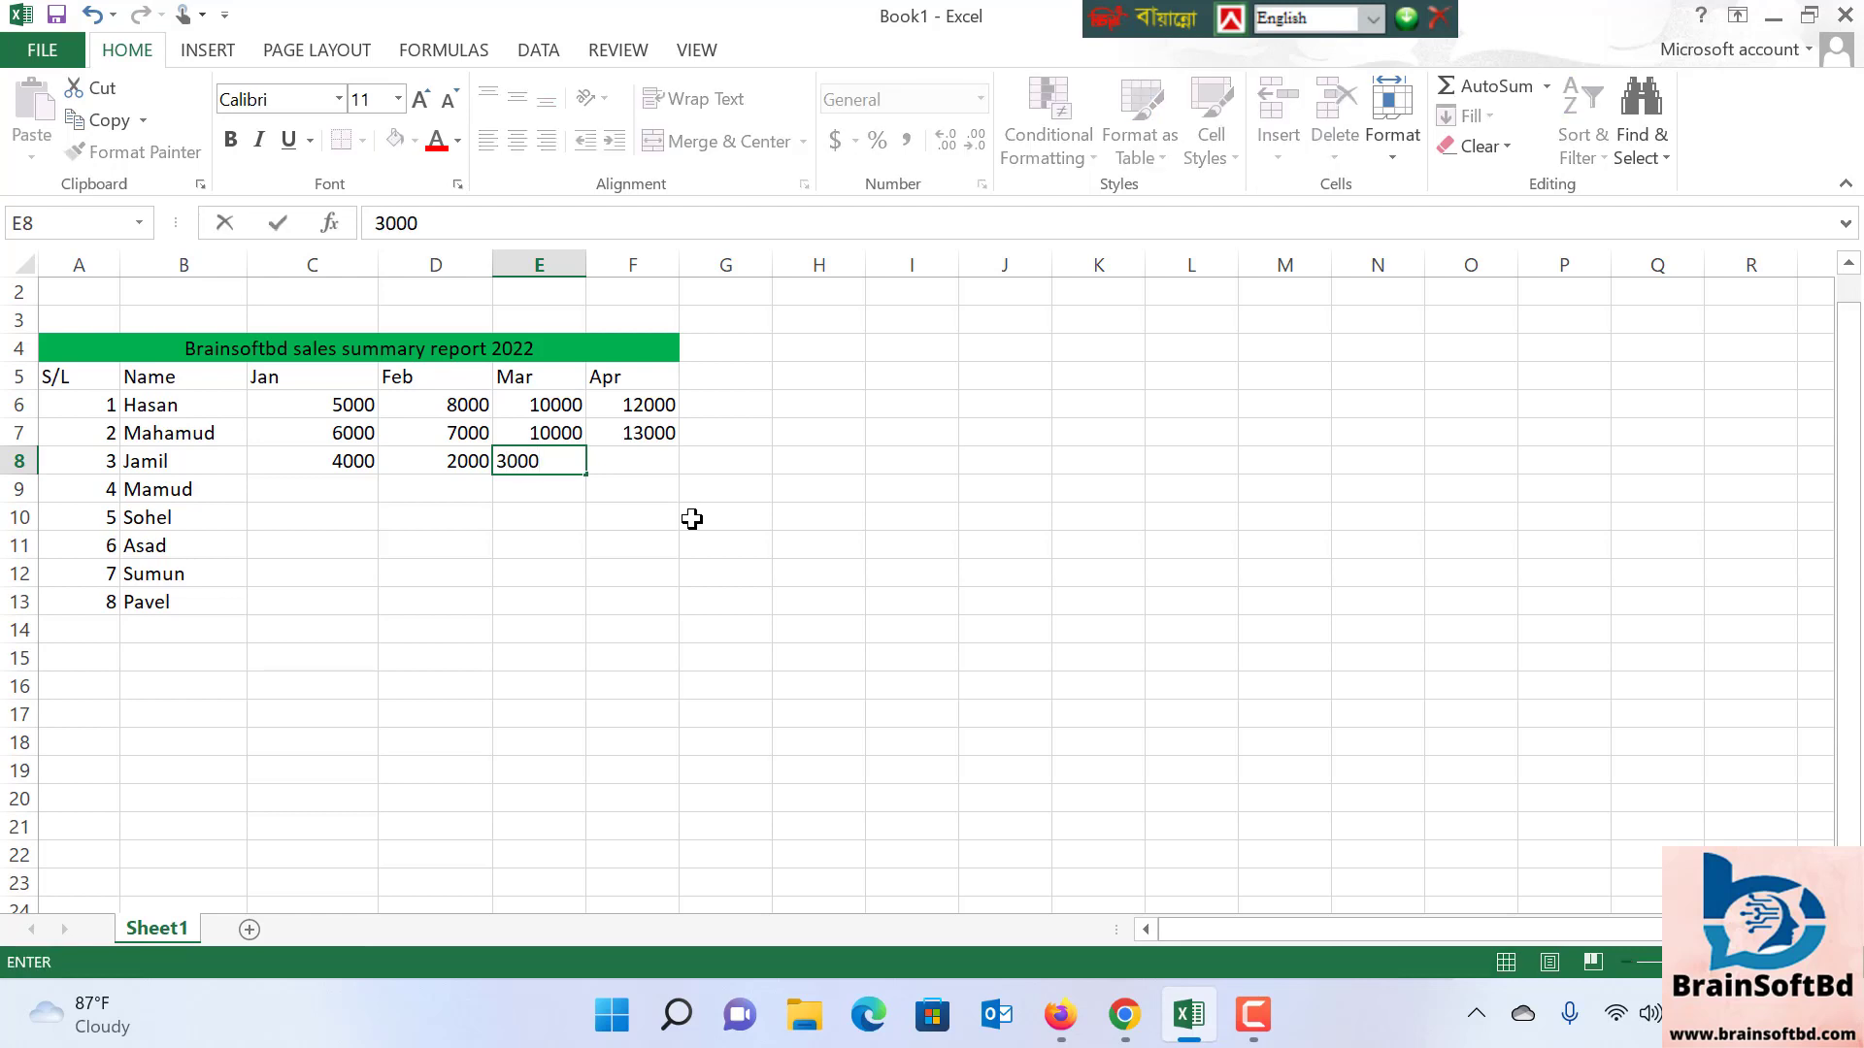
{"action": "left_click", "coordinate": [644, 462]}
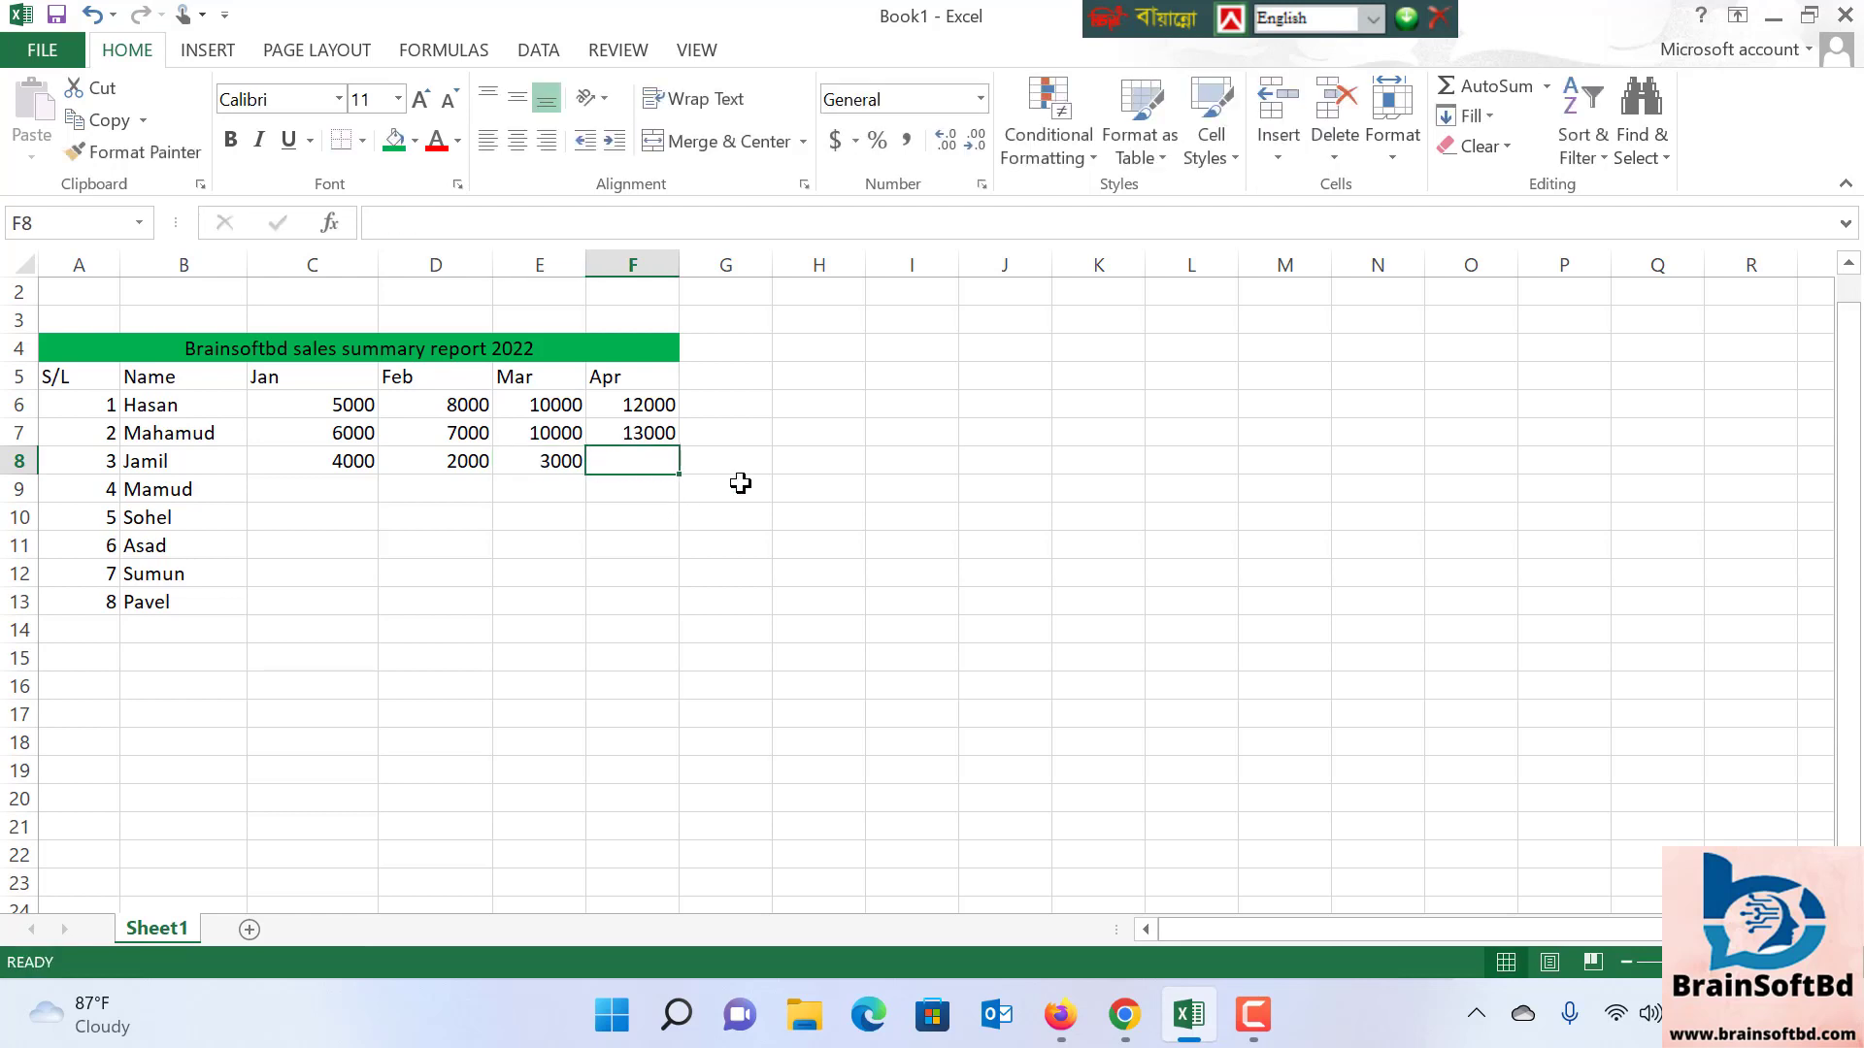
{"action": "type", "text": "7000"}
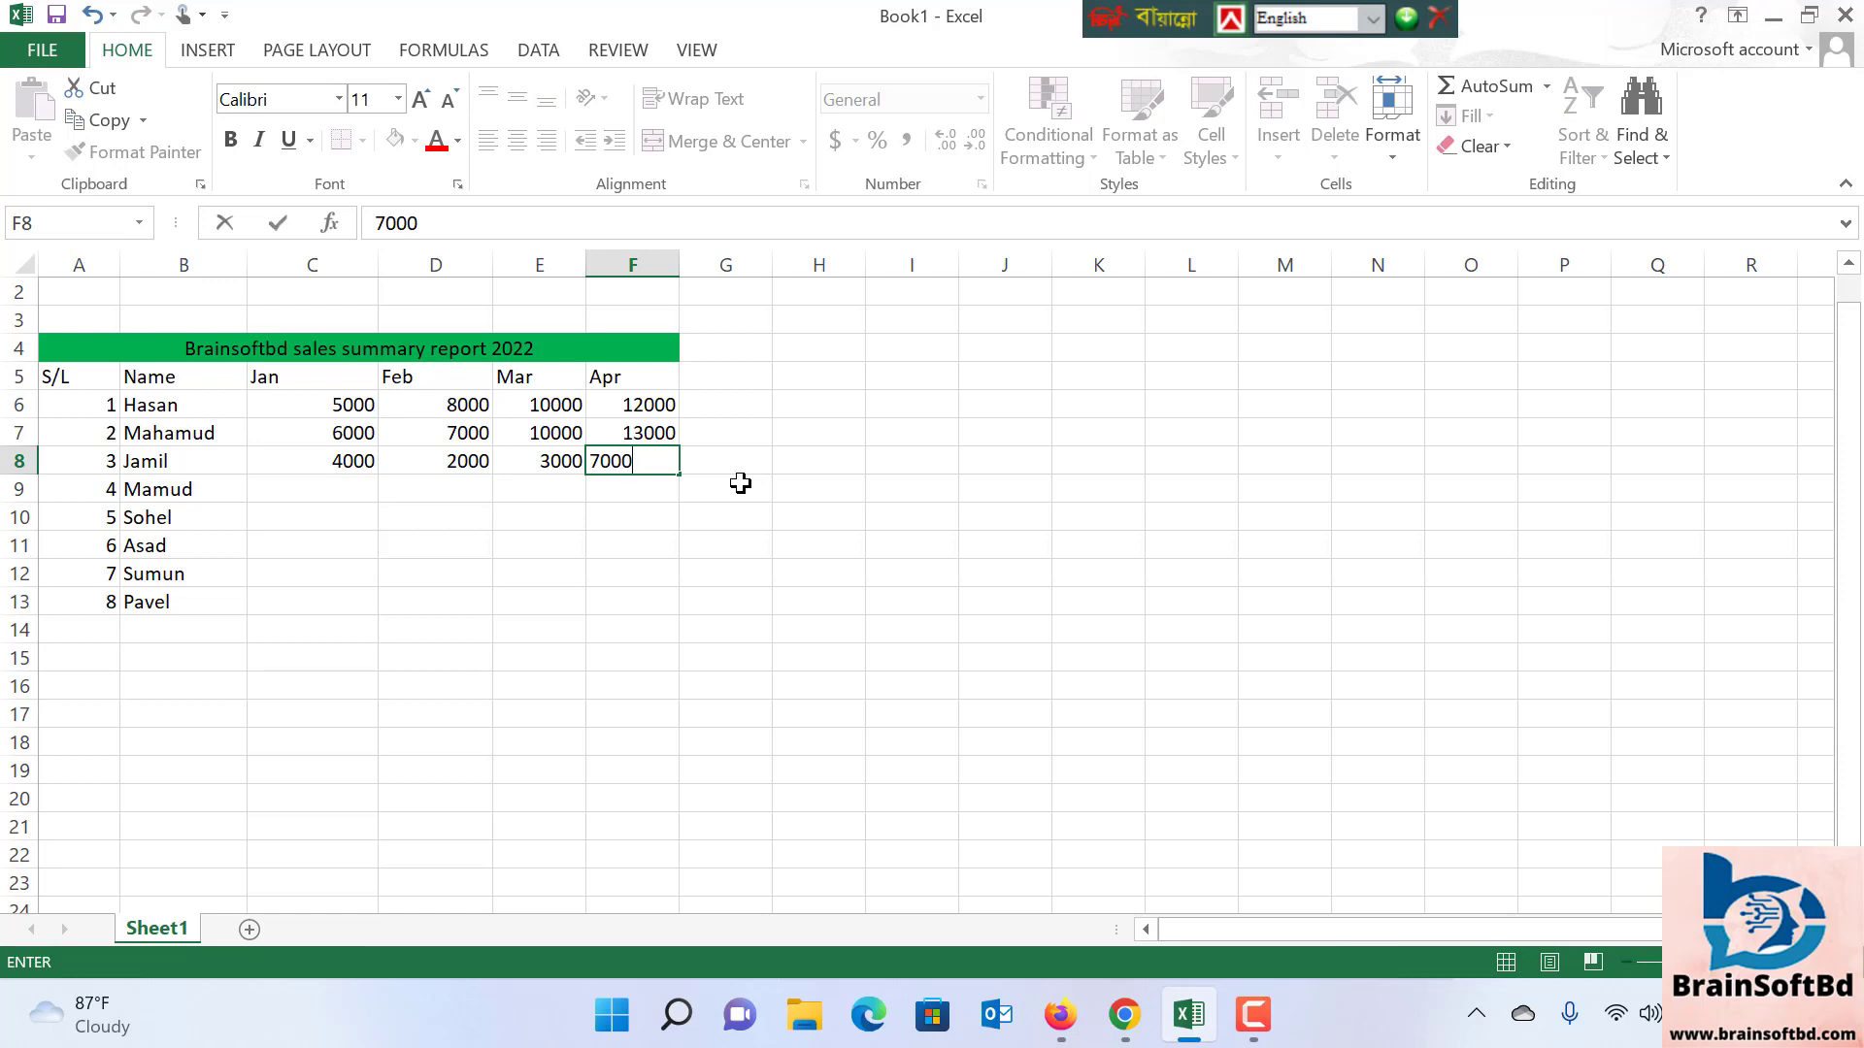
{"action": "left_click", "coordinate": [347, 493]}
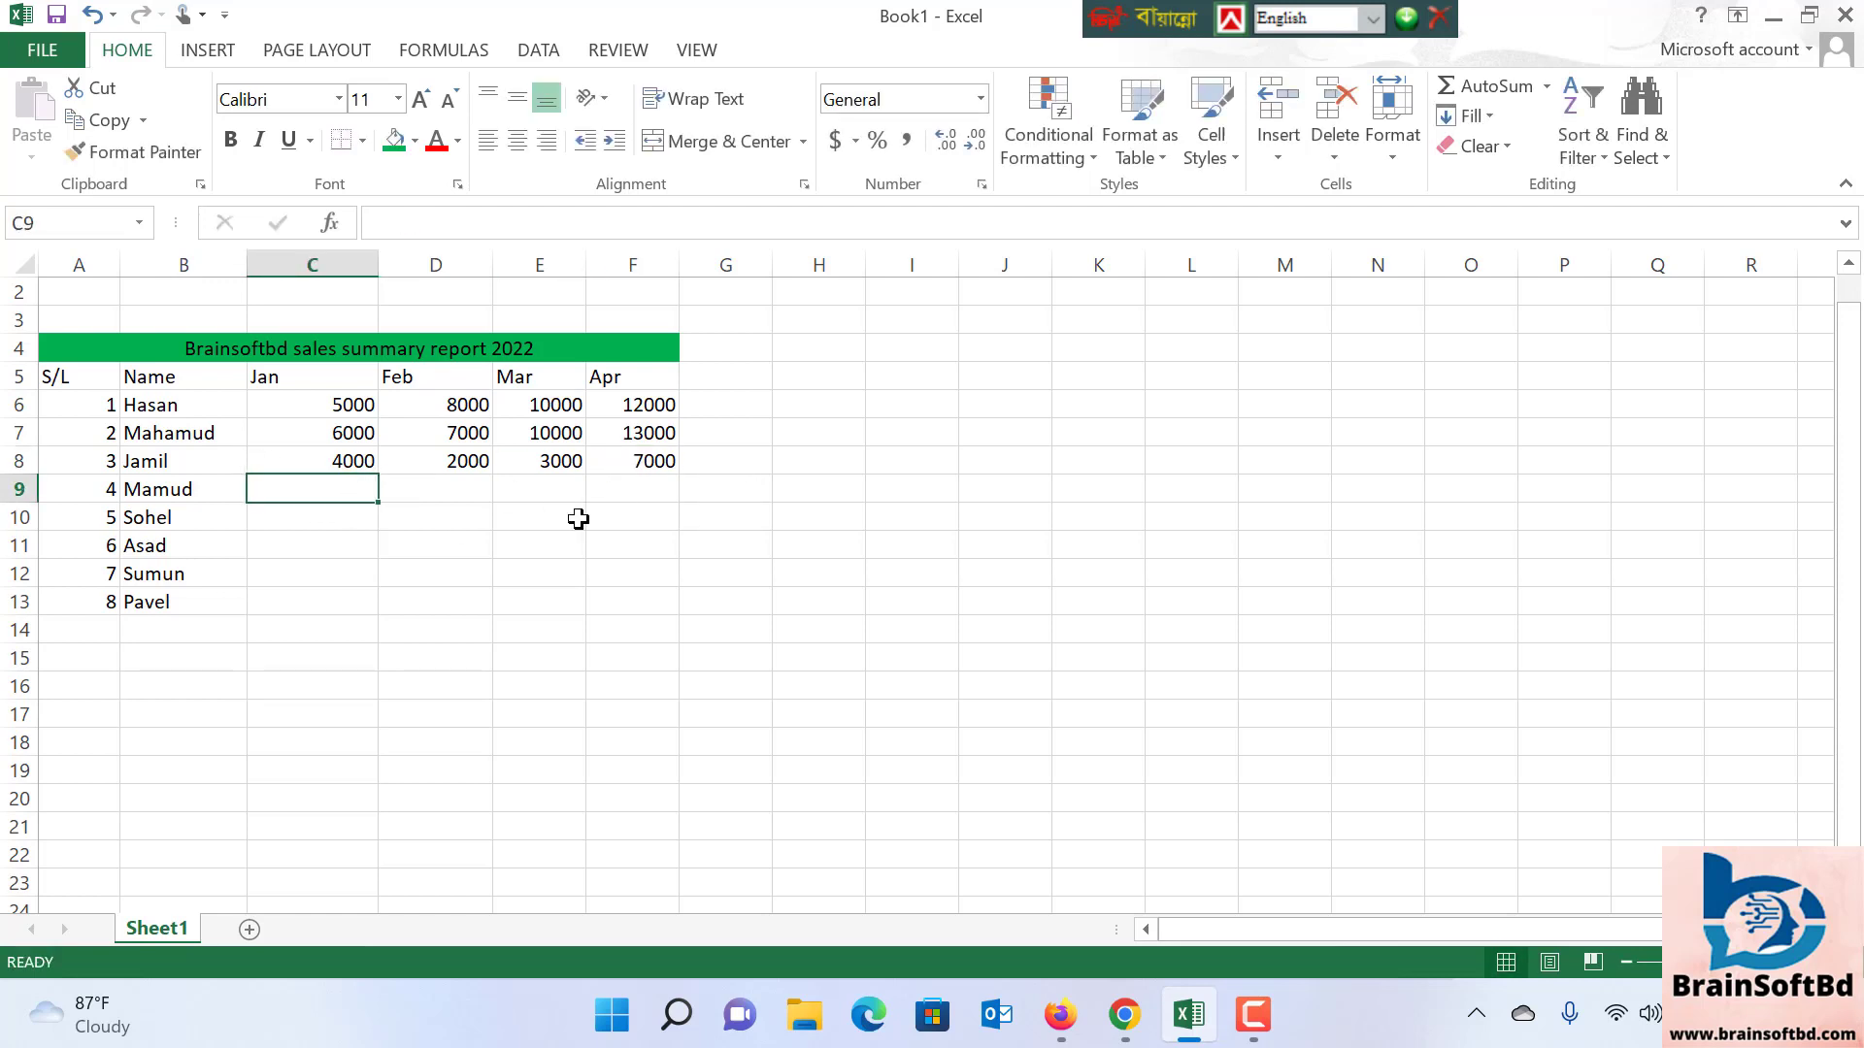
Enter 5000, 6000, 7000 and 8000 as row 9's Jan–Apr sales
{"action": "type", "text": "5000"}
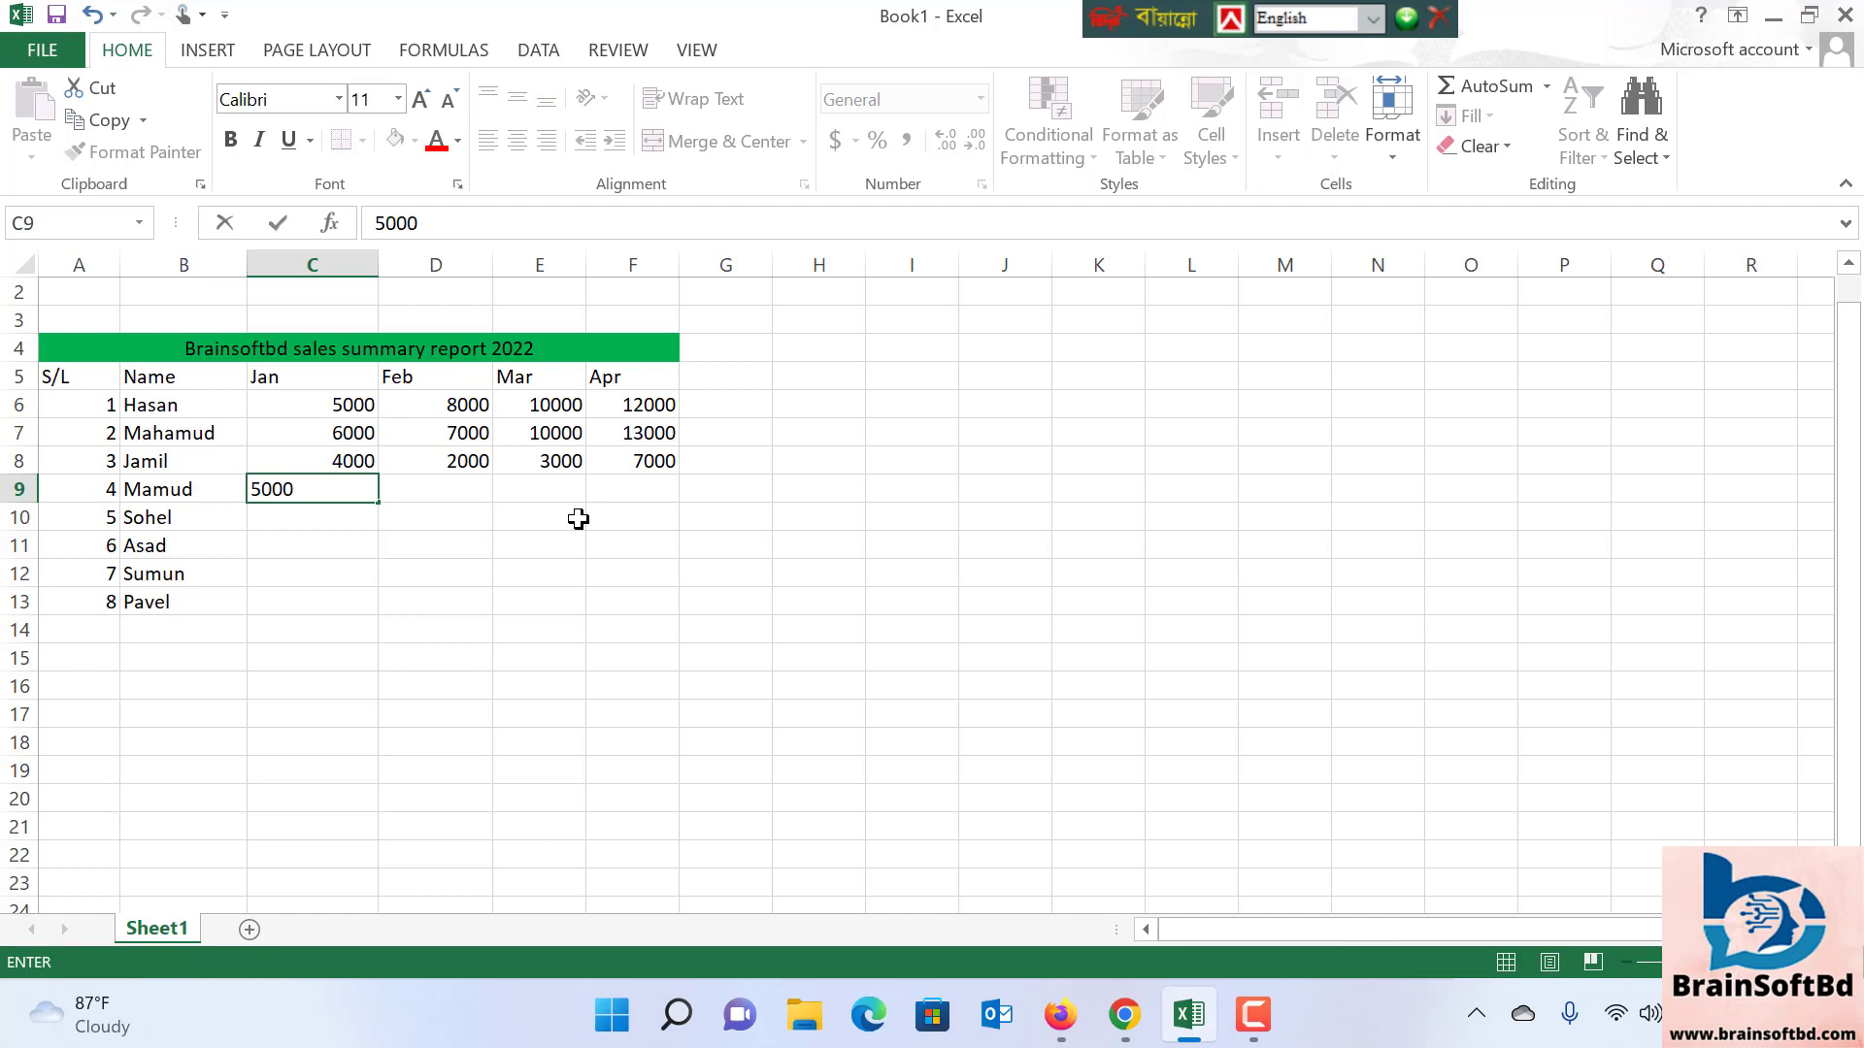
{"action": "left_click", "coordinate": [434, 493]}
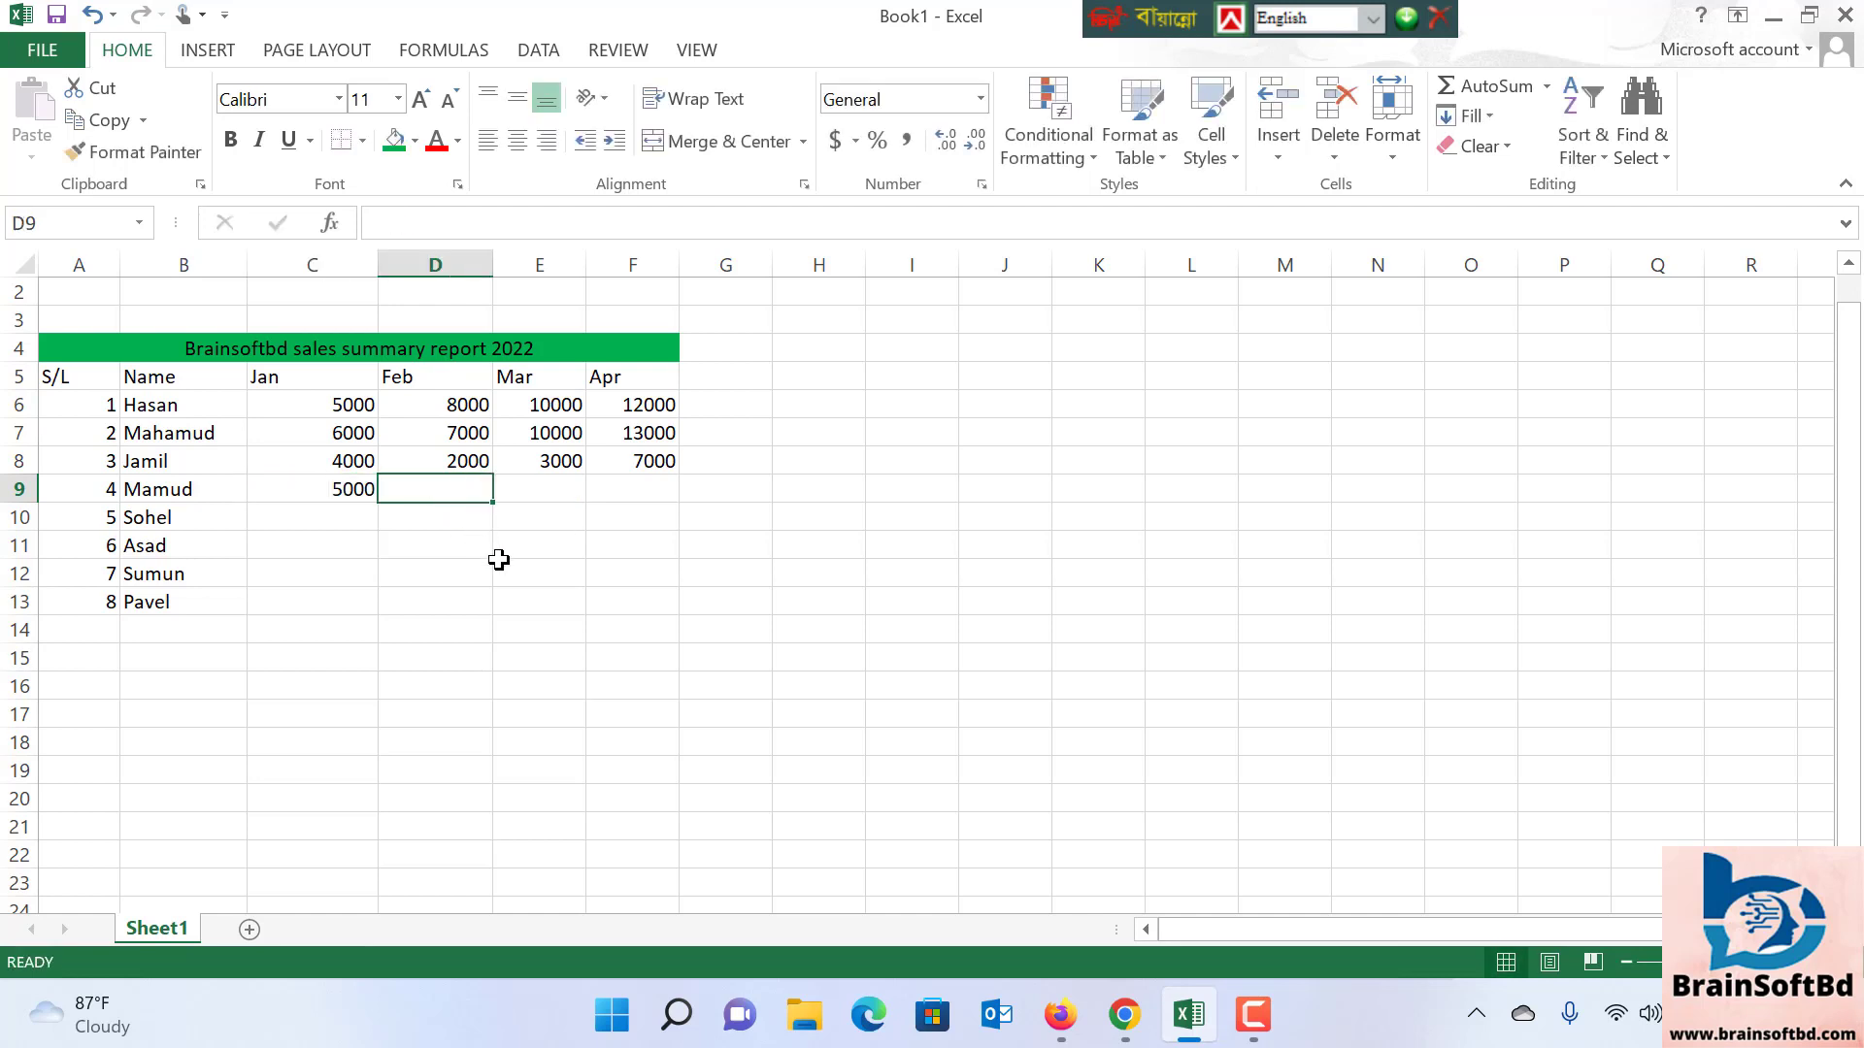
{"action": "type", "text": "6000"}
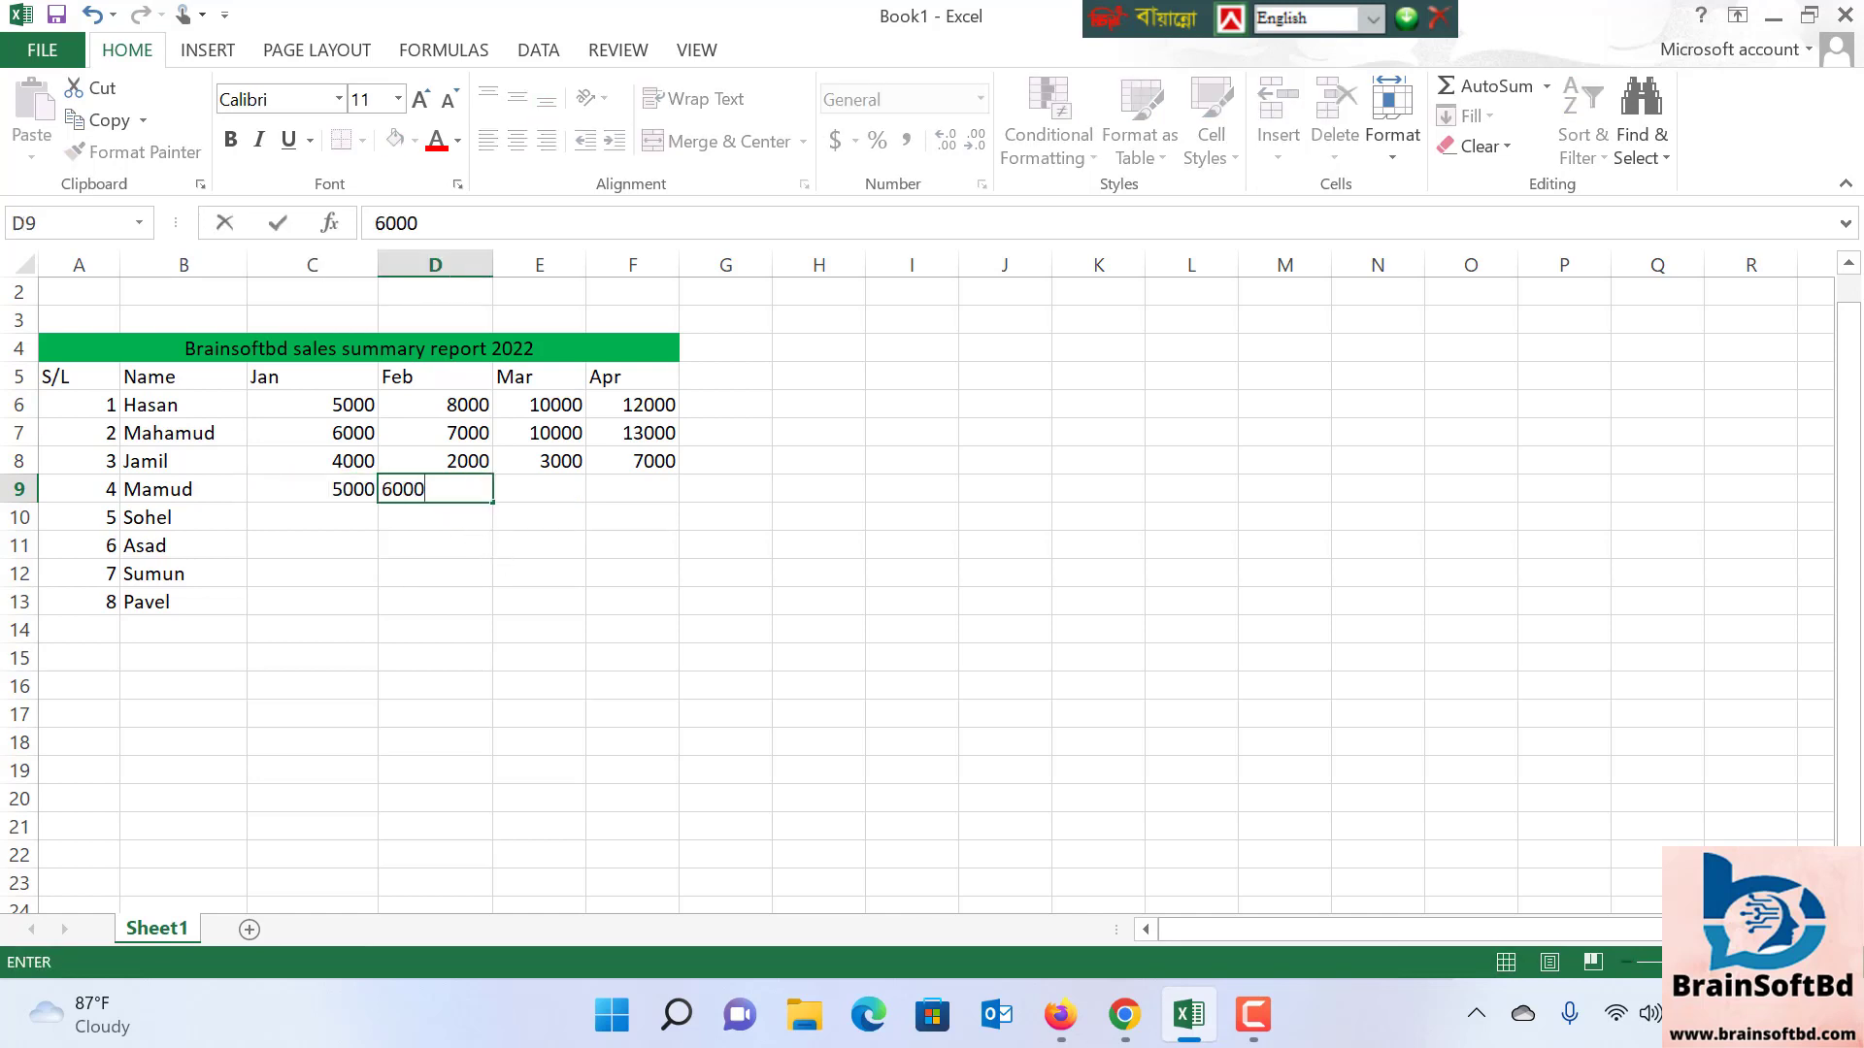
{"action": "left_click", "coordinate": [558, 492]}
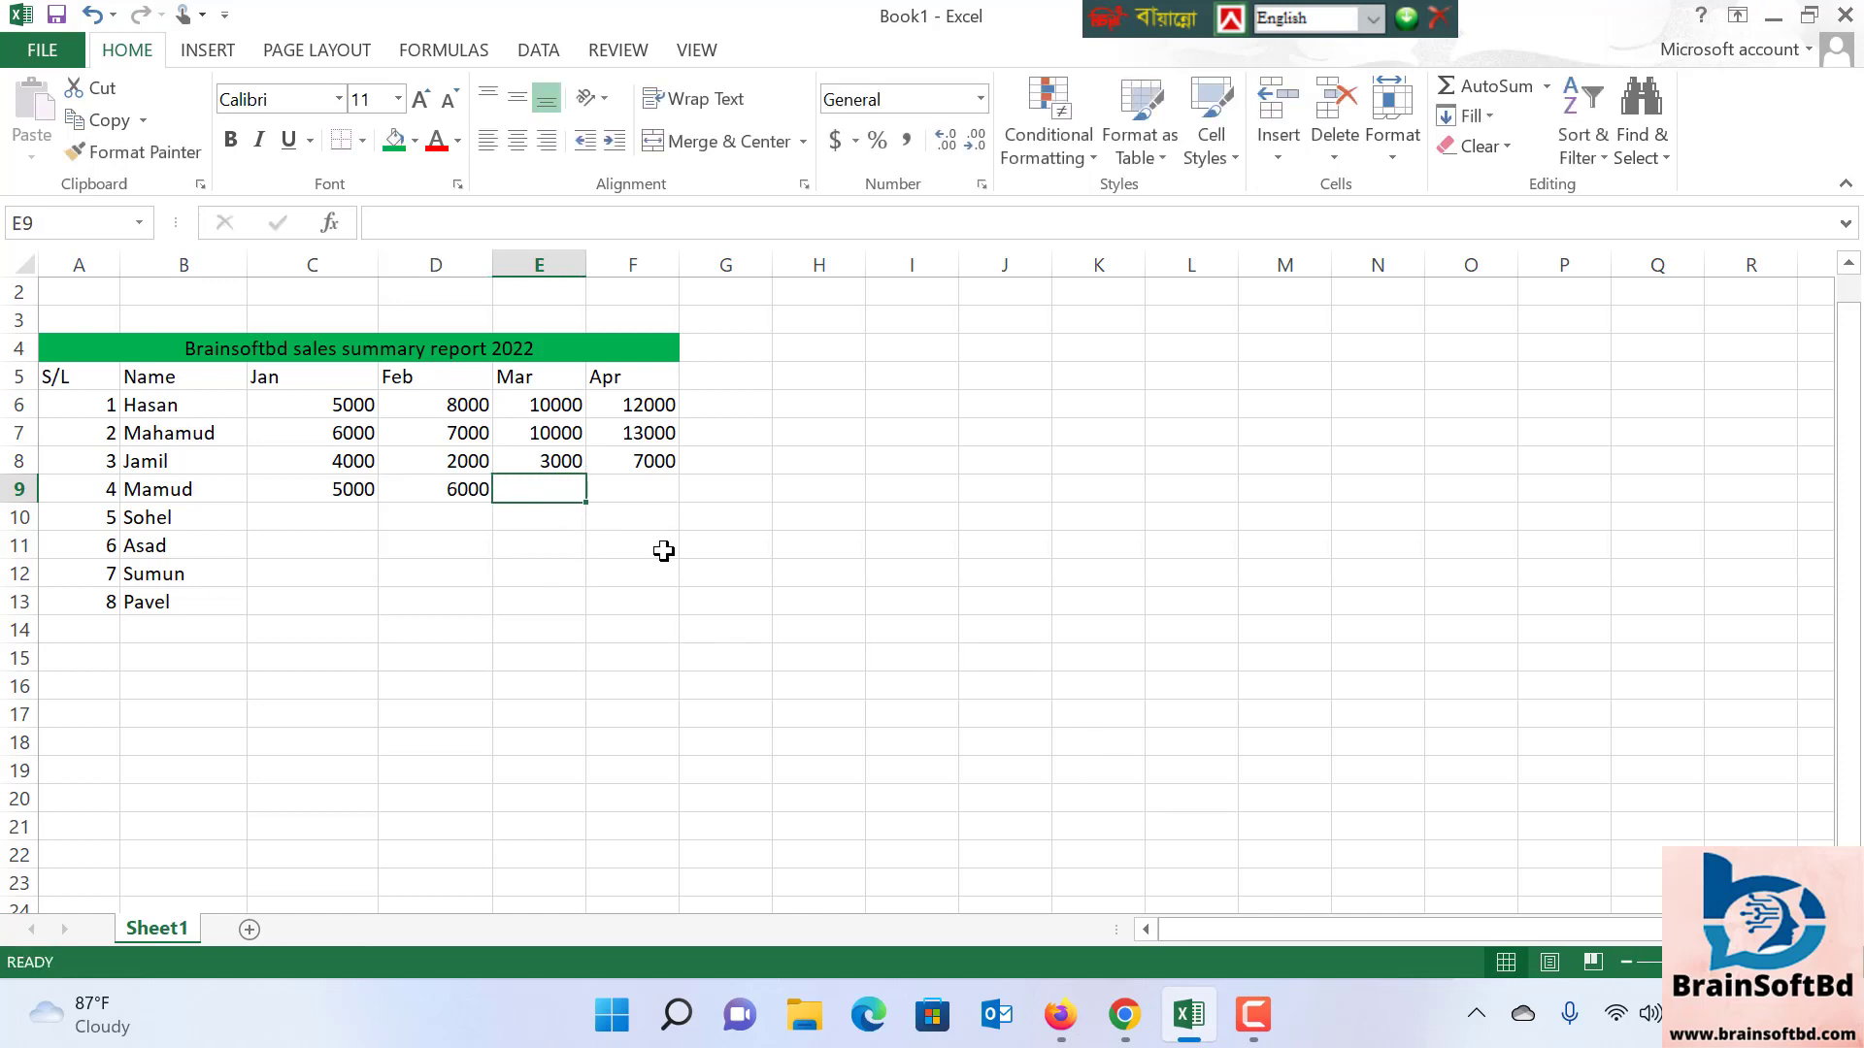
{"action": "type", "text": "7000"}
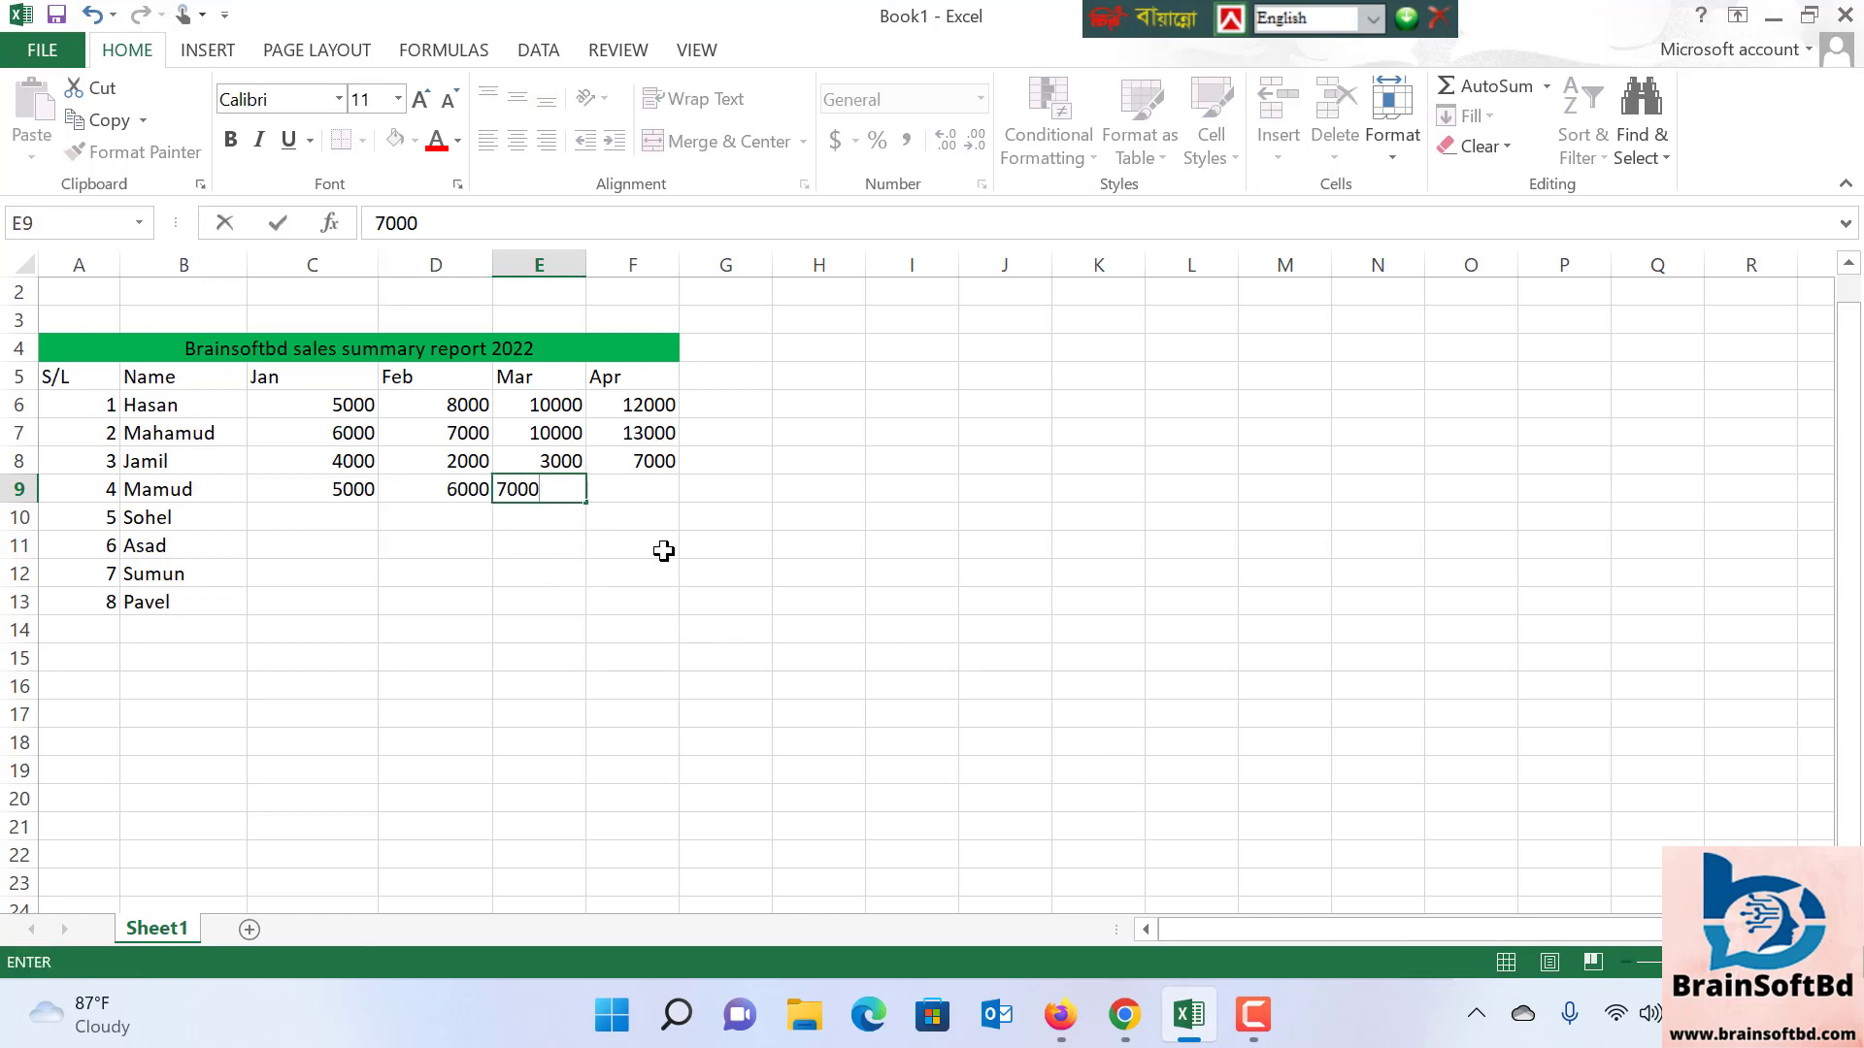
{"action": "left_click", "coordinate": [652, 495]}
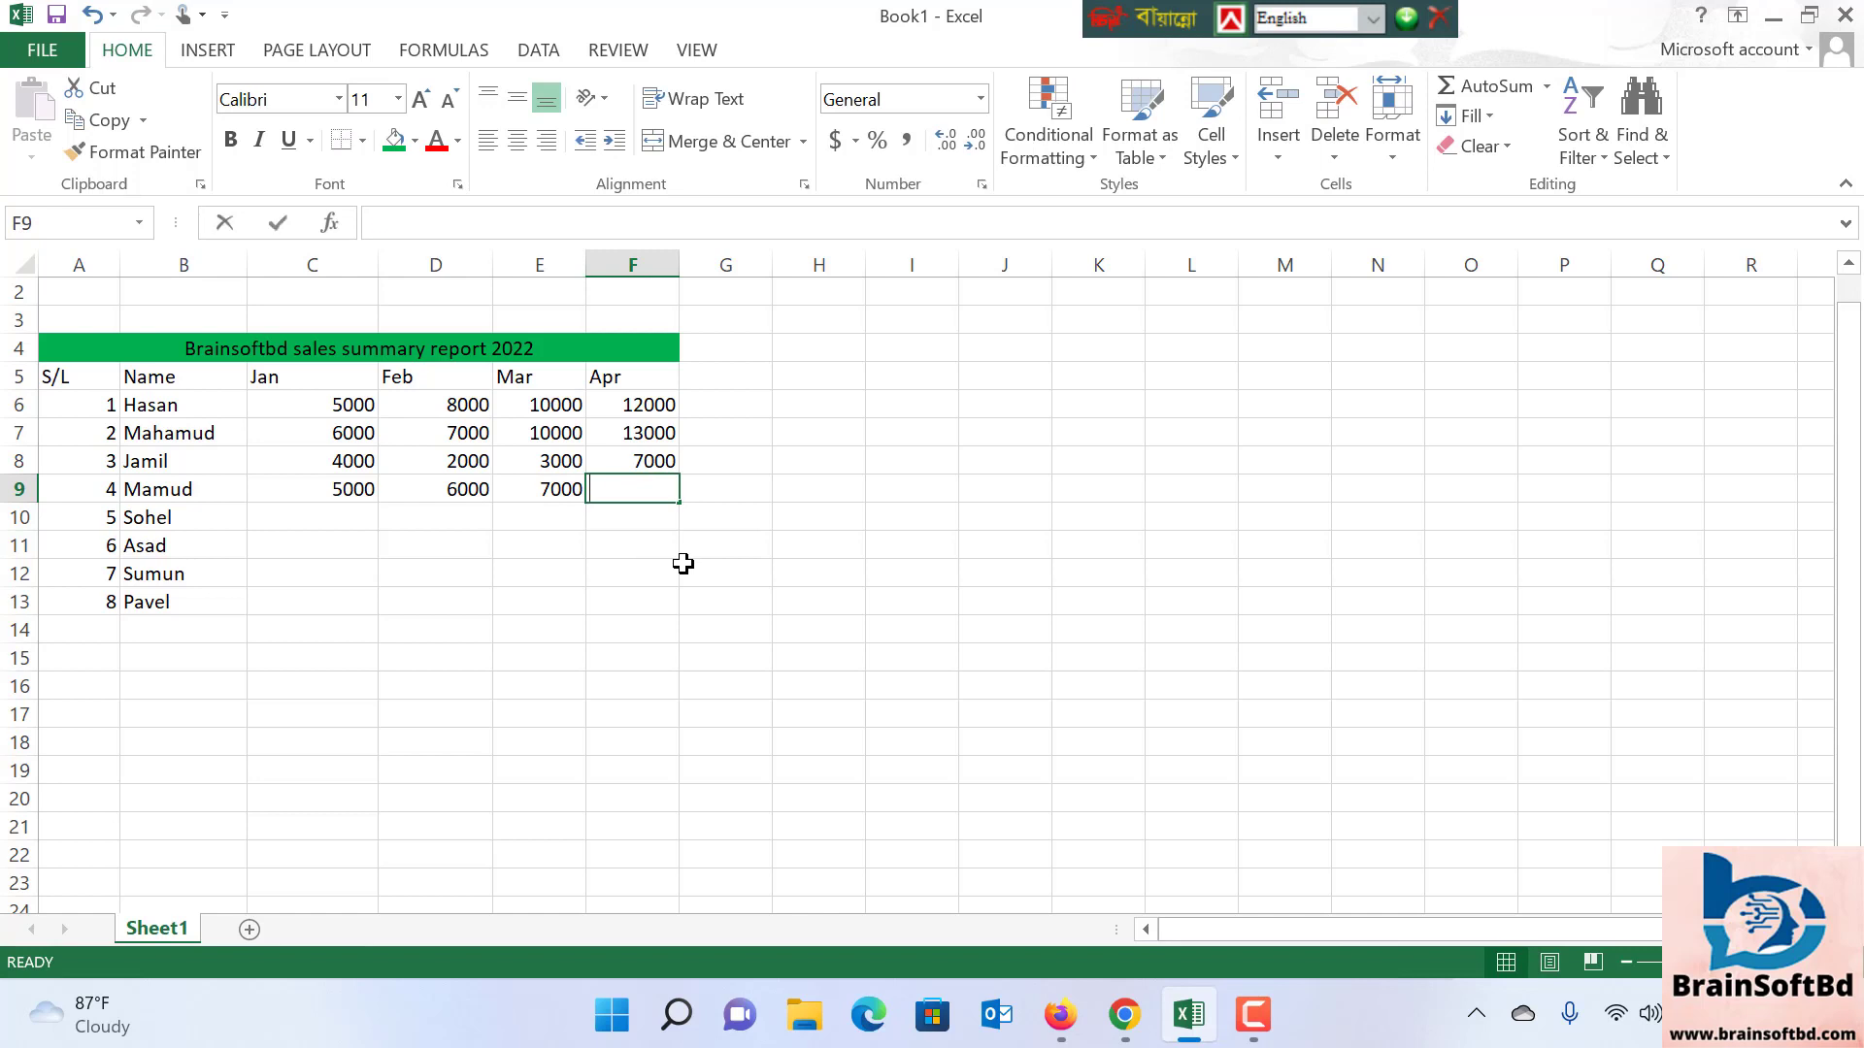
{"action": "type", "text": "8000"}
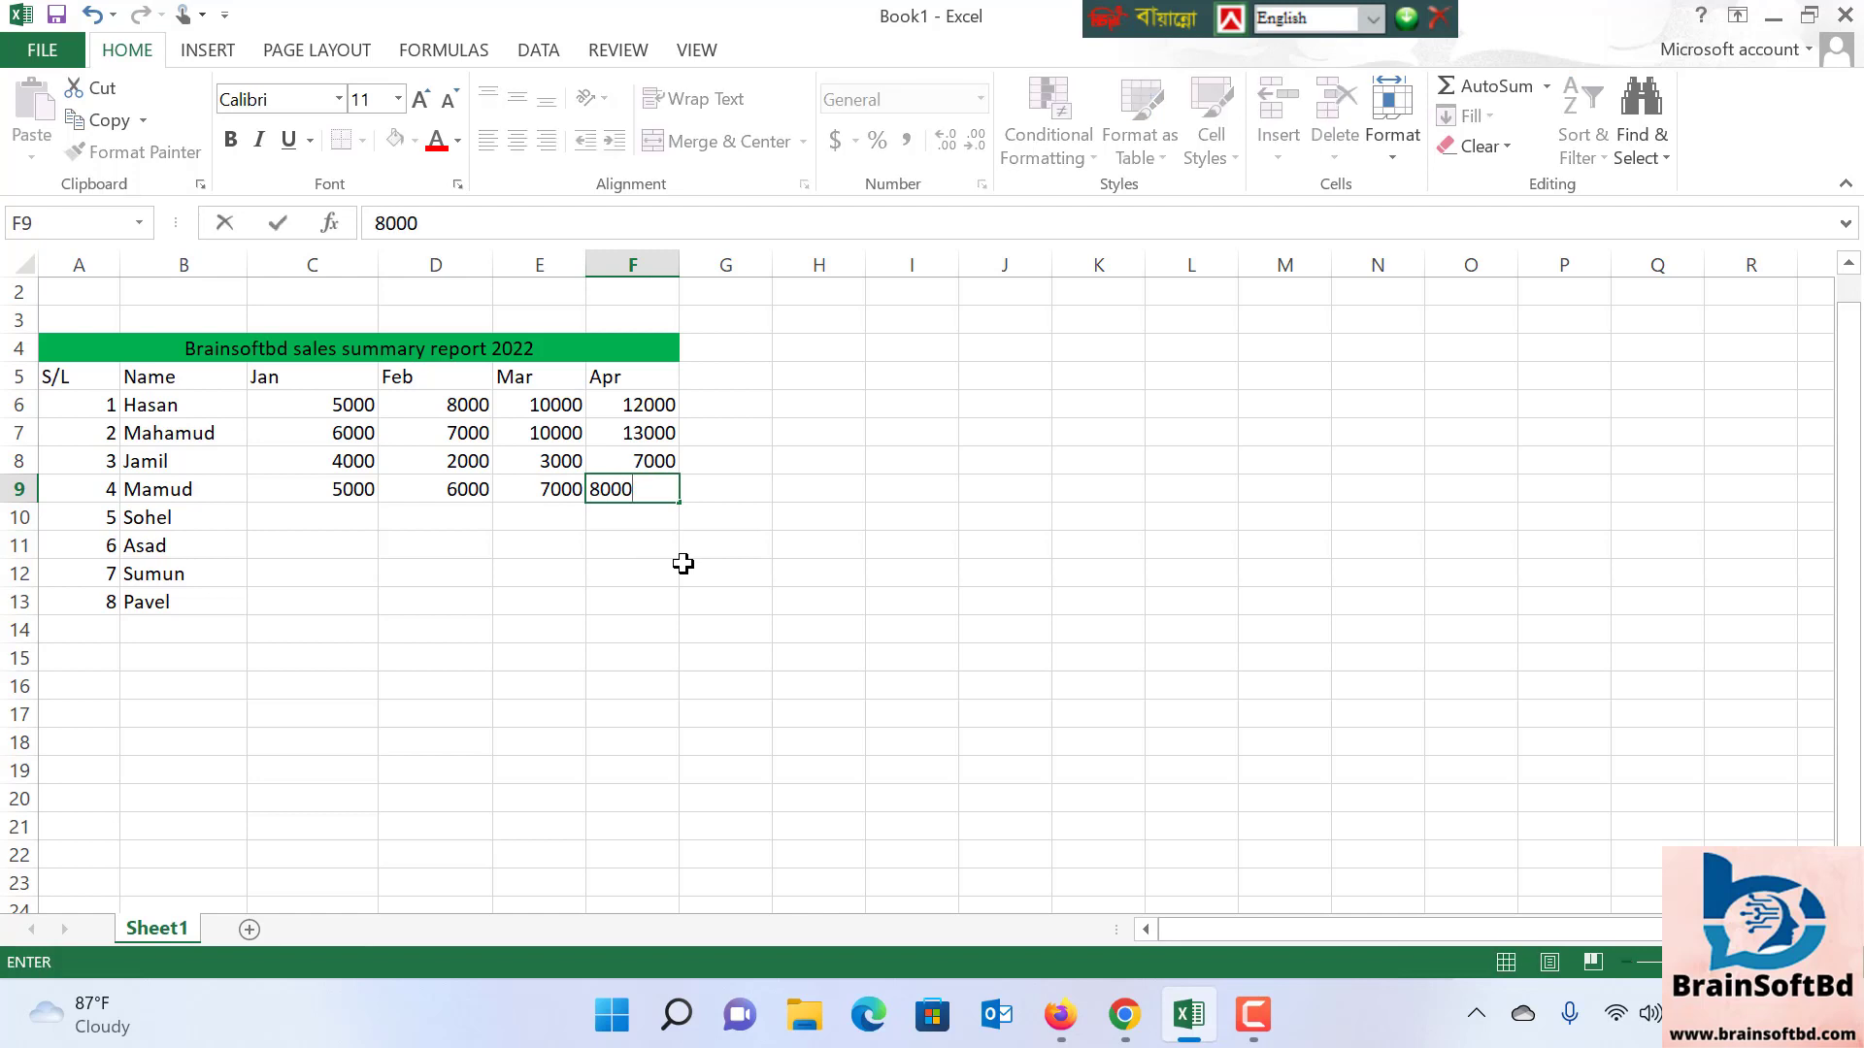
{"action": "left_click", "coordinate": [683, 563]}
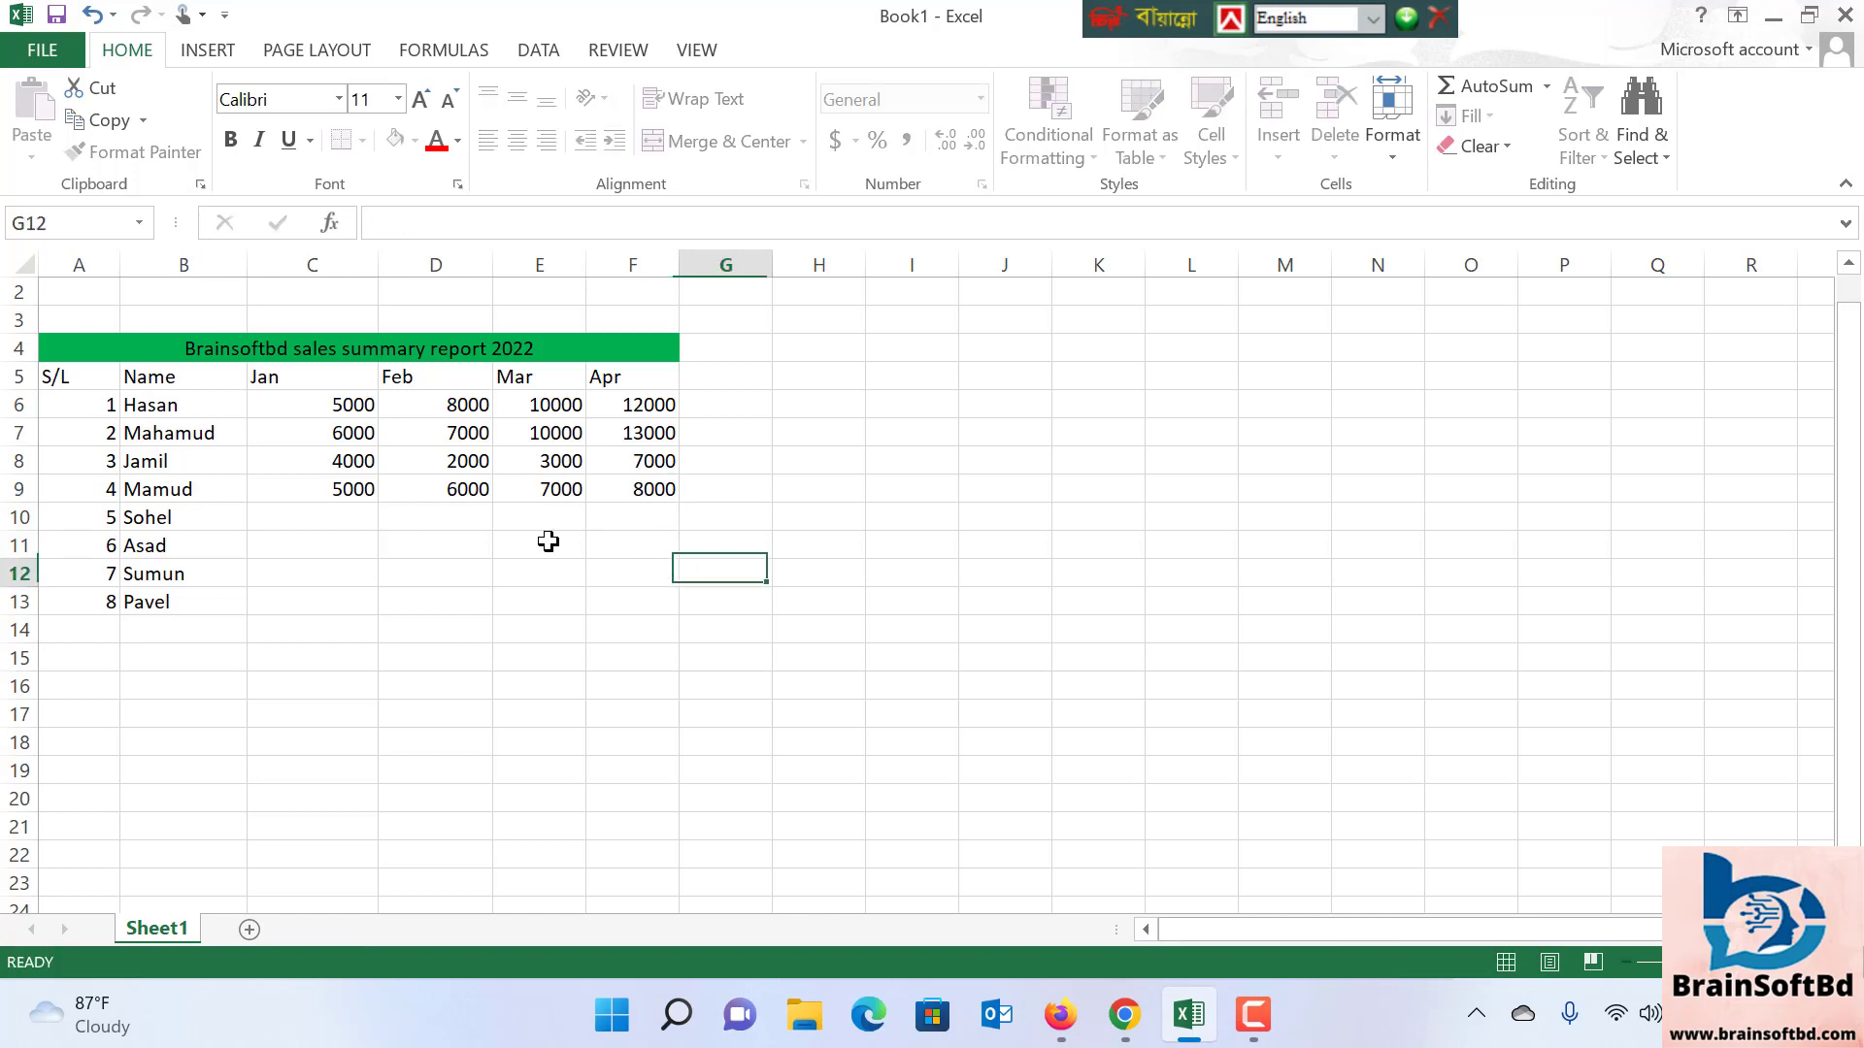
Copy 5000, 6000, 7000 and 8000 from C9:F9 down through row 13
{"action": "left_click", "coordinate": [350, 491]}
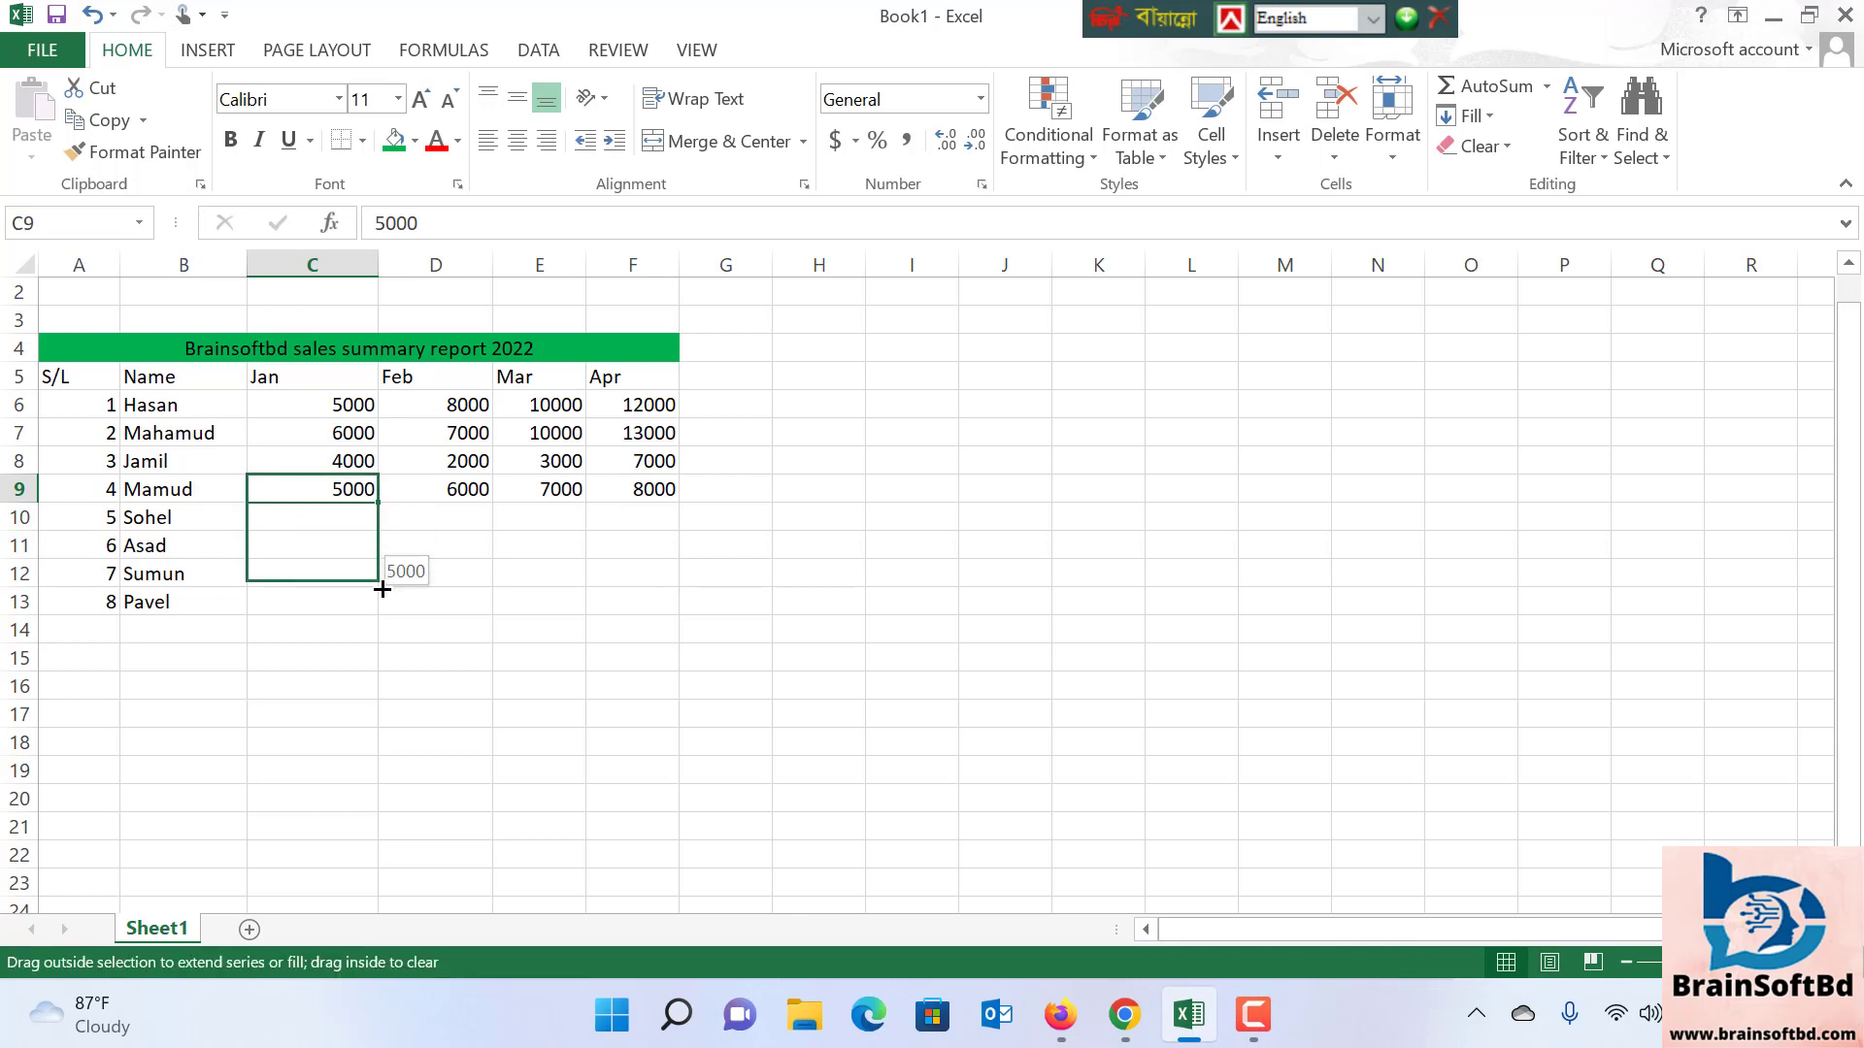
{"action": "left_click_drag", "start_coordinate": [378, 504], "coordinate": [379, 610]}
{"action": "left_click", "coordinate": [475, 488]}
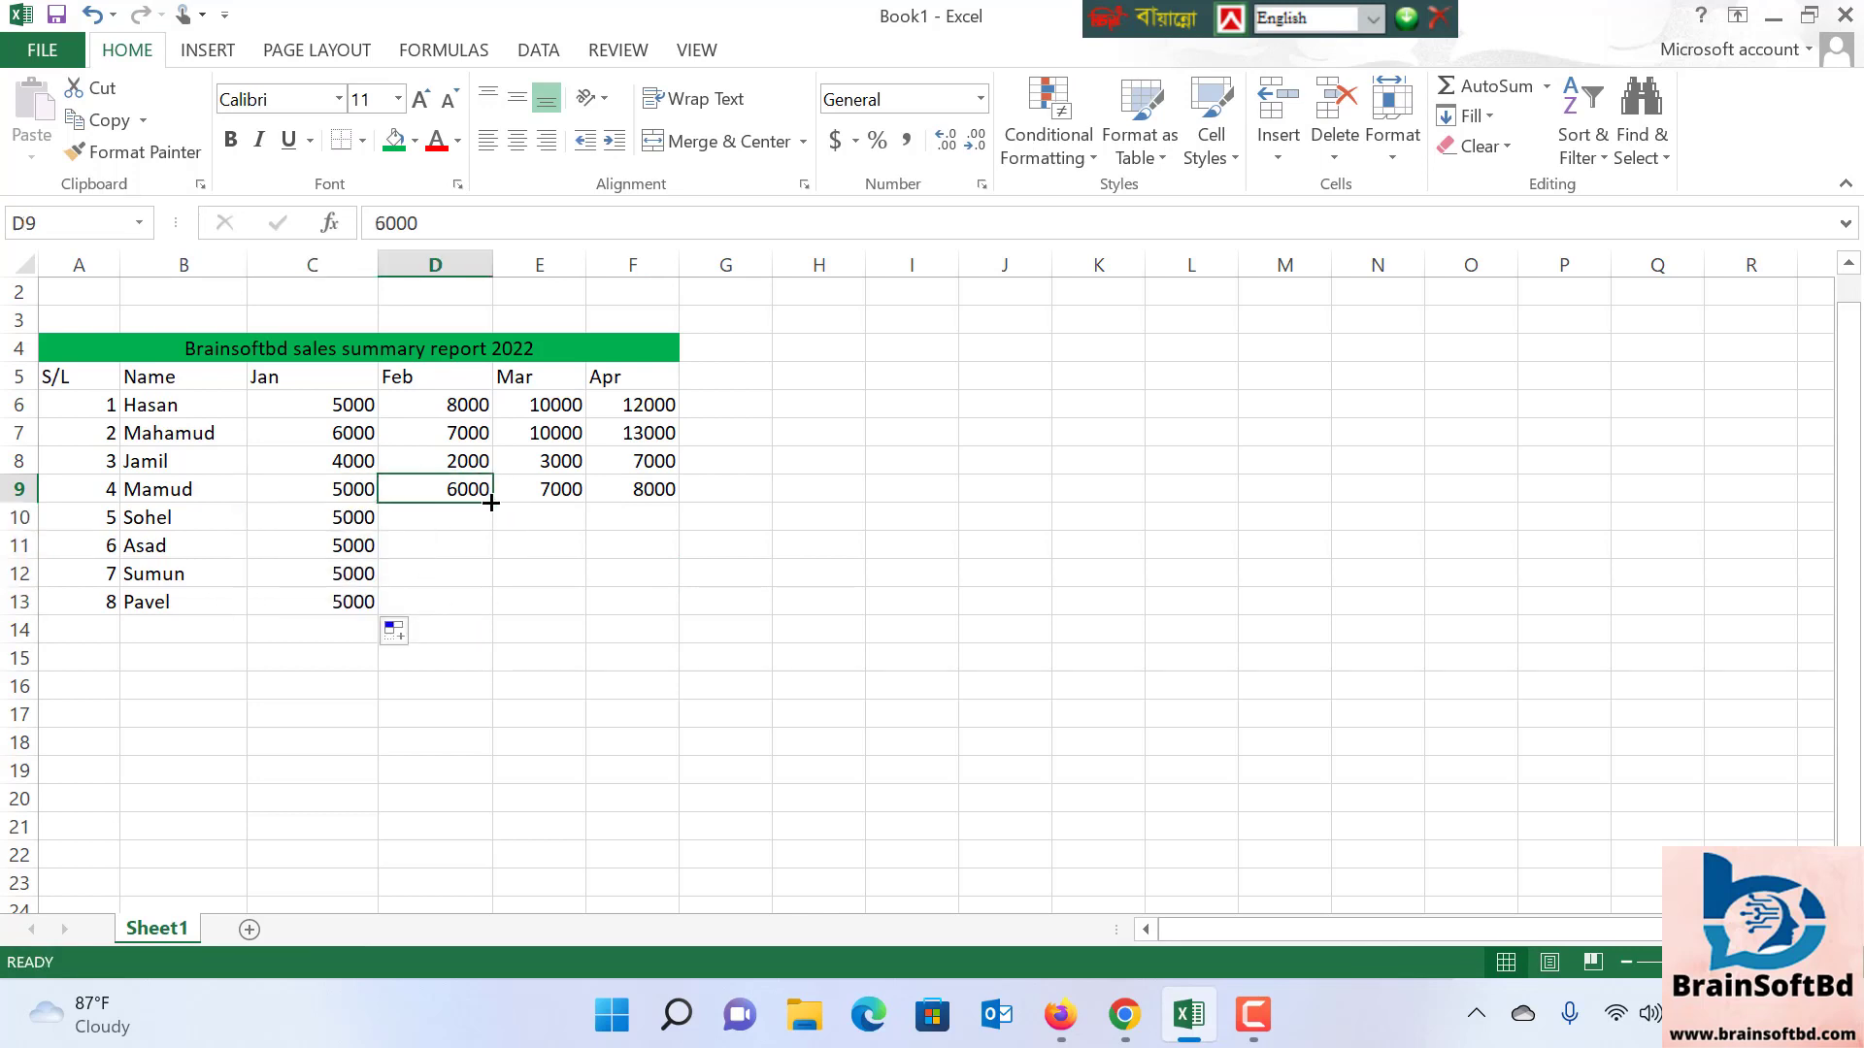
{"action": "left_click_drag", "start_coordinate": [492, 503], "coordinate": [490, 622]}
{"action": "left_click", "coordinate": [571, 488]}
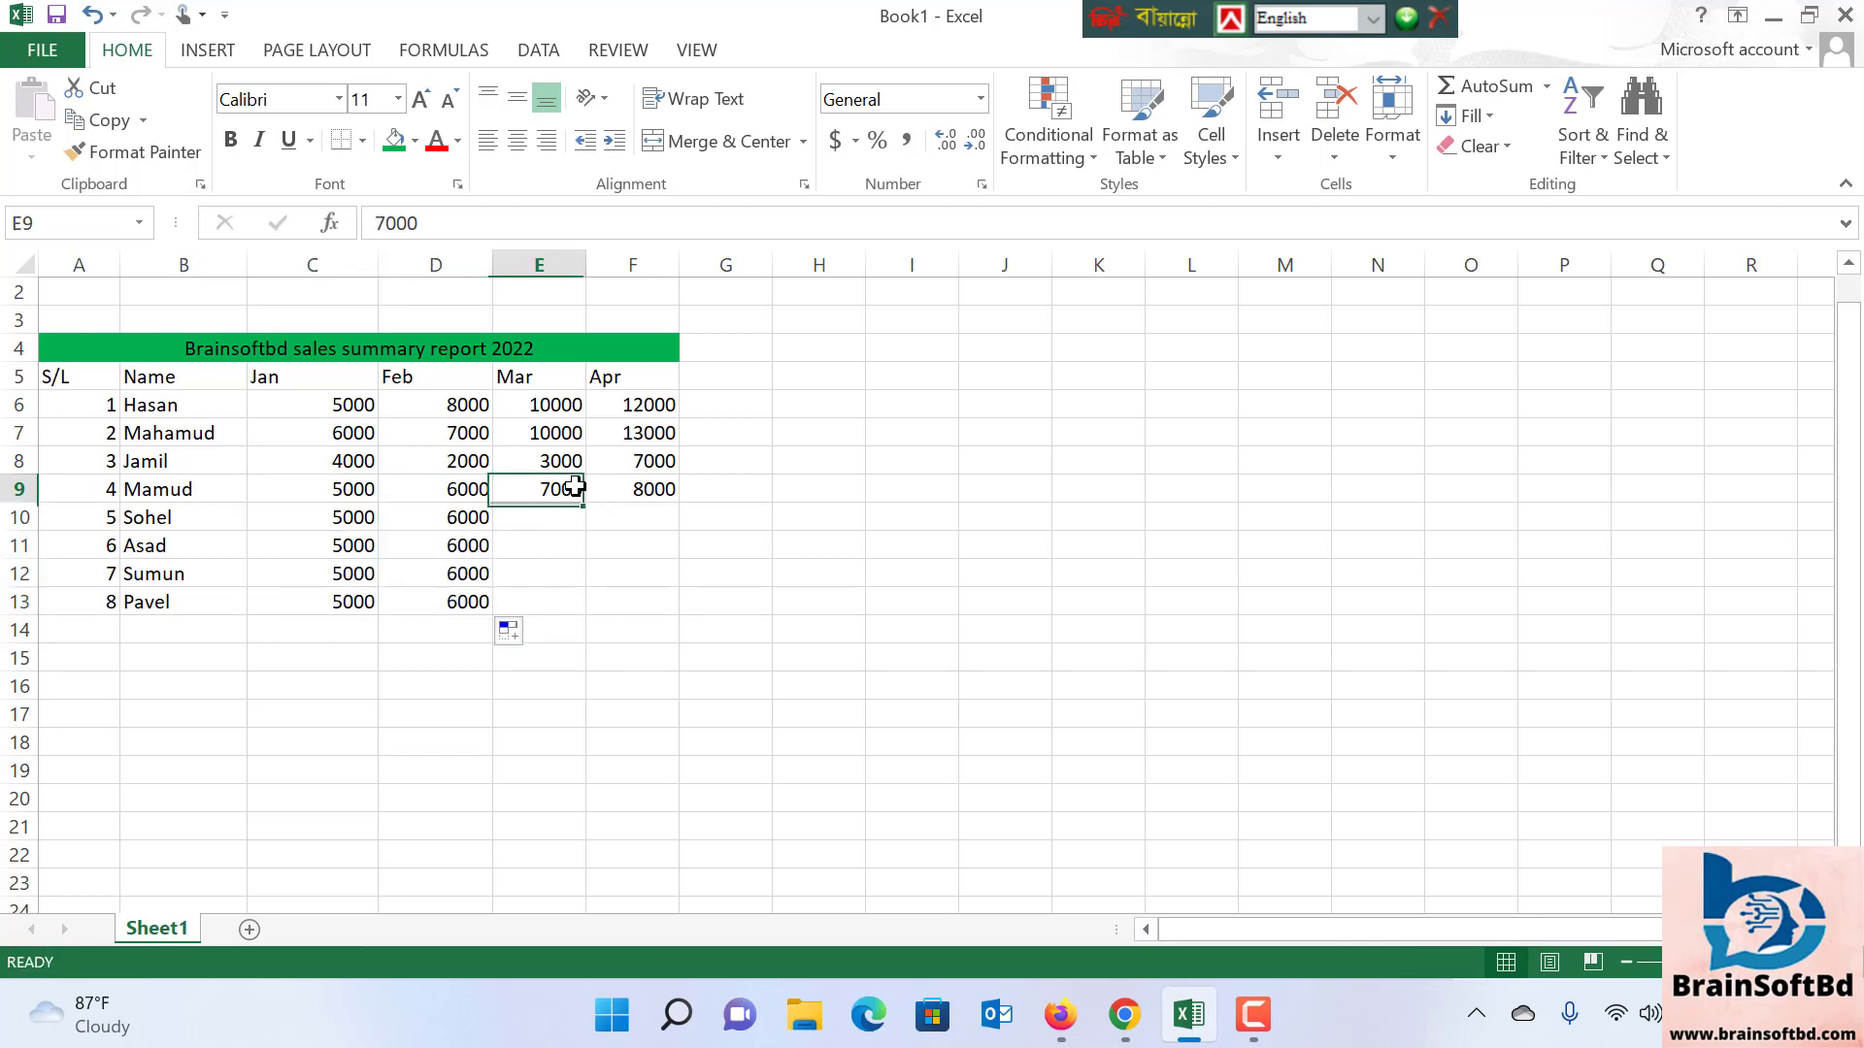
{"action": "left_click_drag", "start_coordinate": [585, 503], "coordinate": [585, 609]}
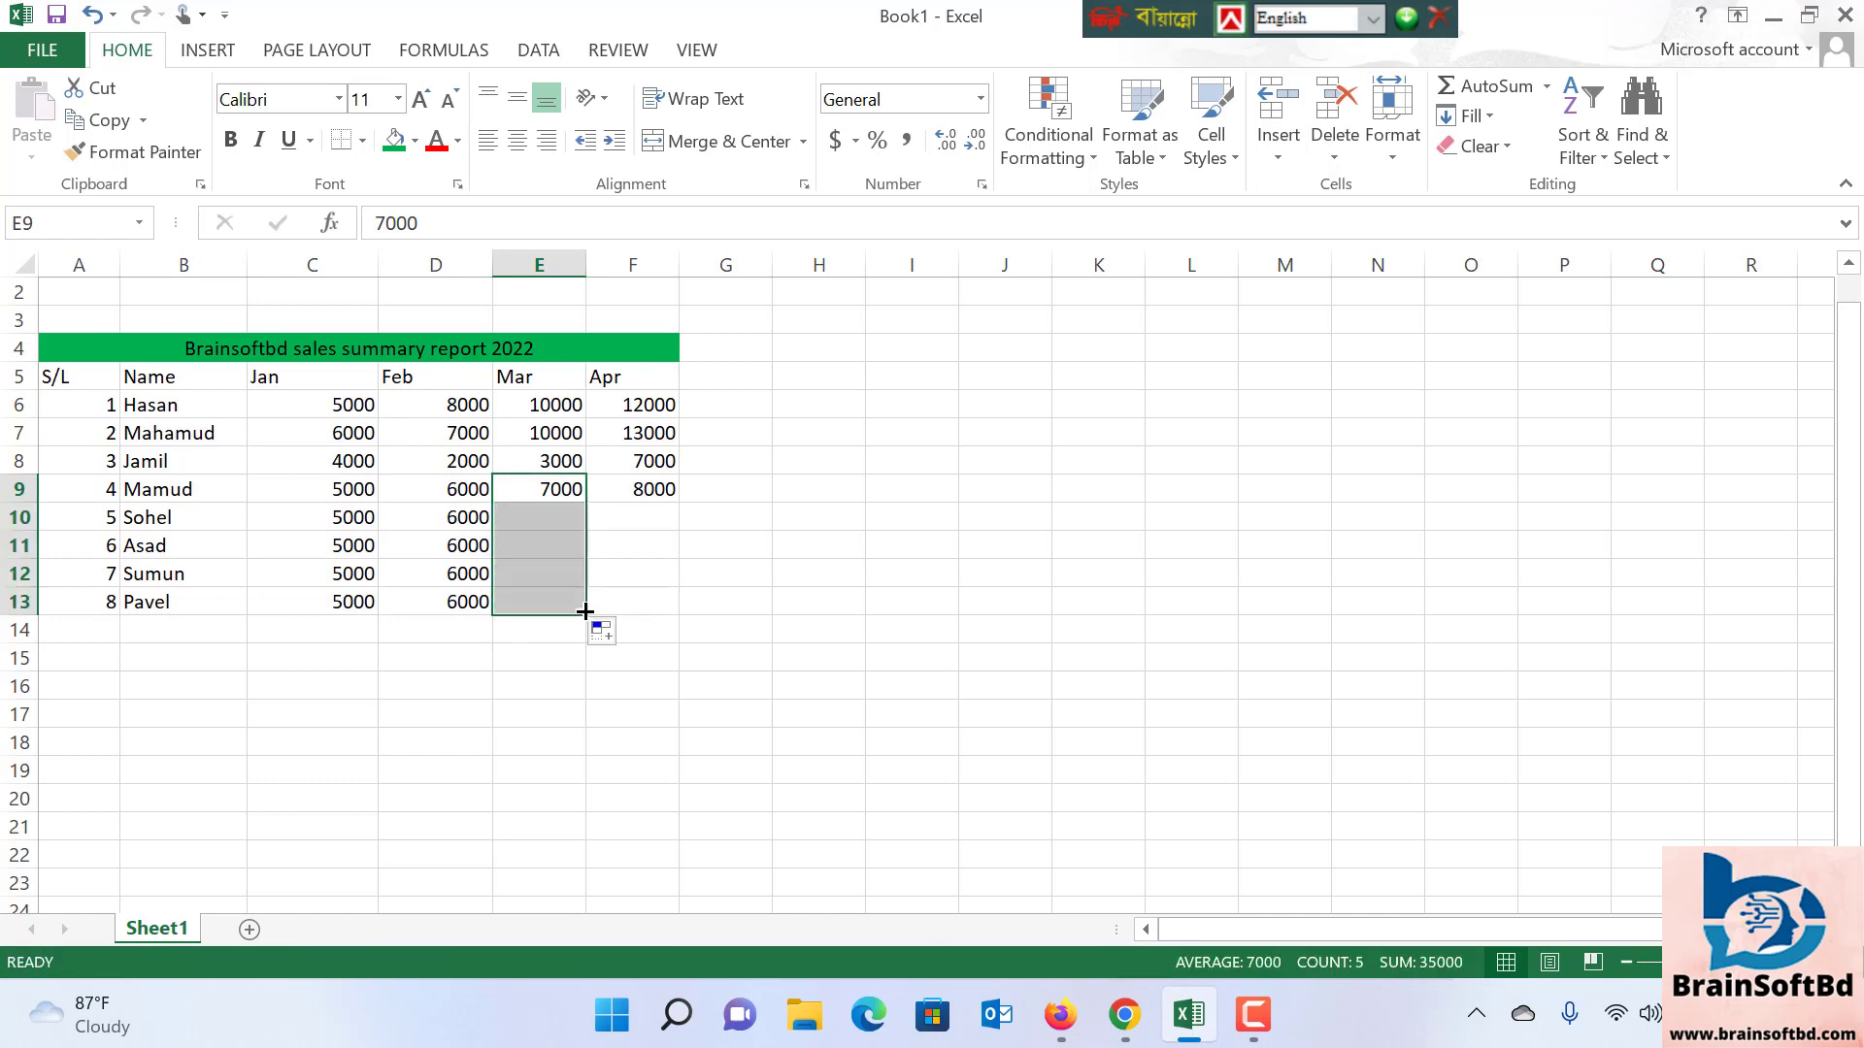
{"action": "left_click", "coordinate": [657, 491]}
{"action": "left_click_drag", "start_coordinate": [681, 498], "coordinate": [684, 611]}
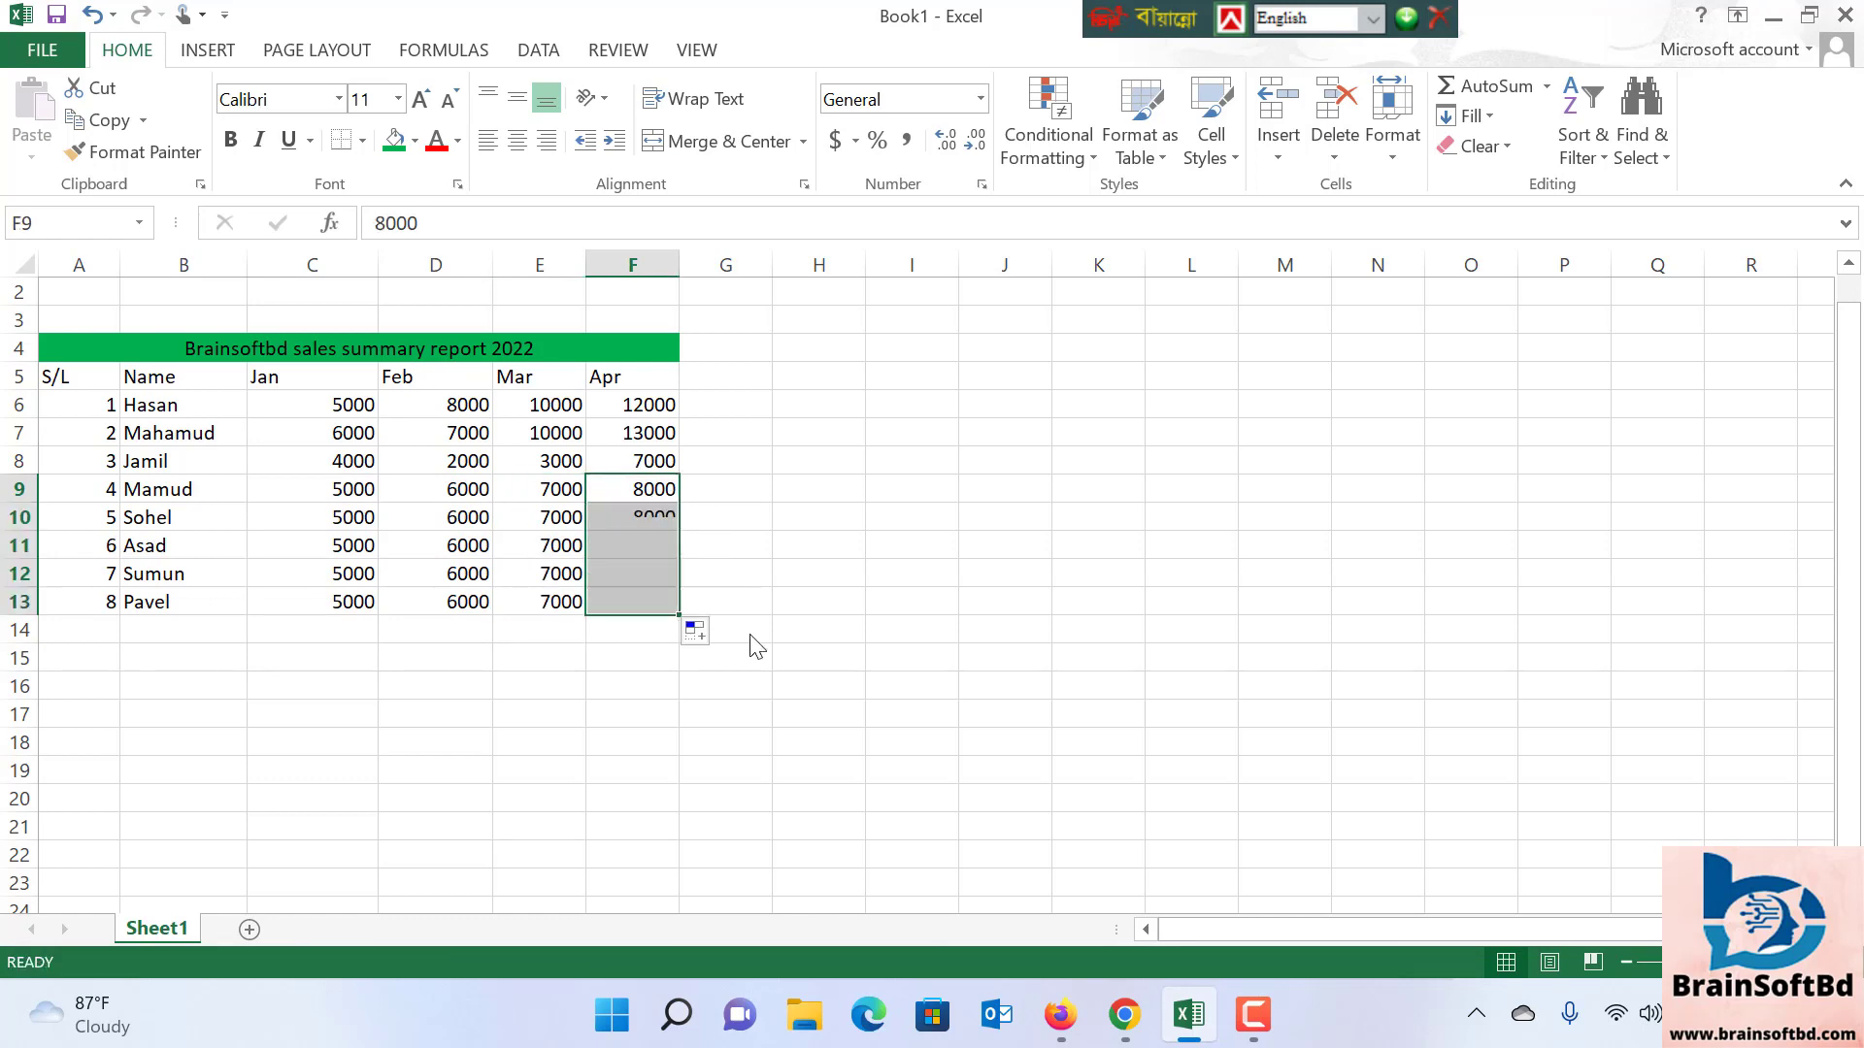
{"action": "left_click", "coordinate": [853, 635]}
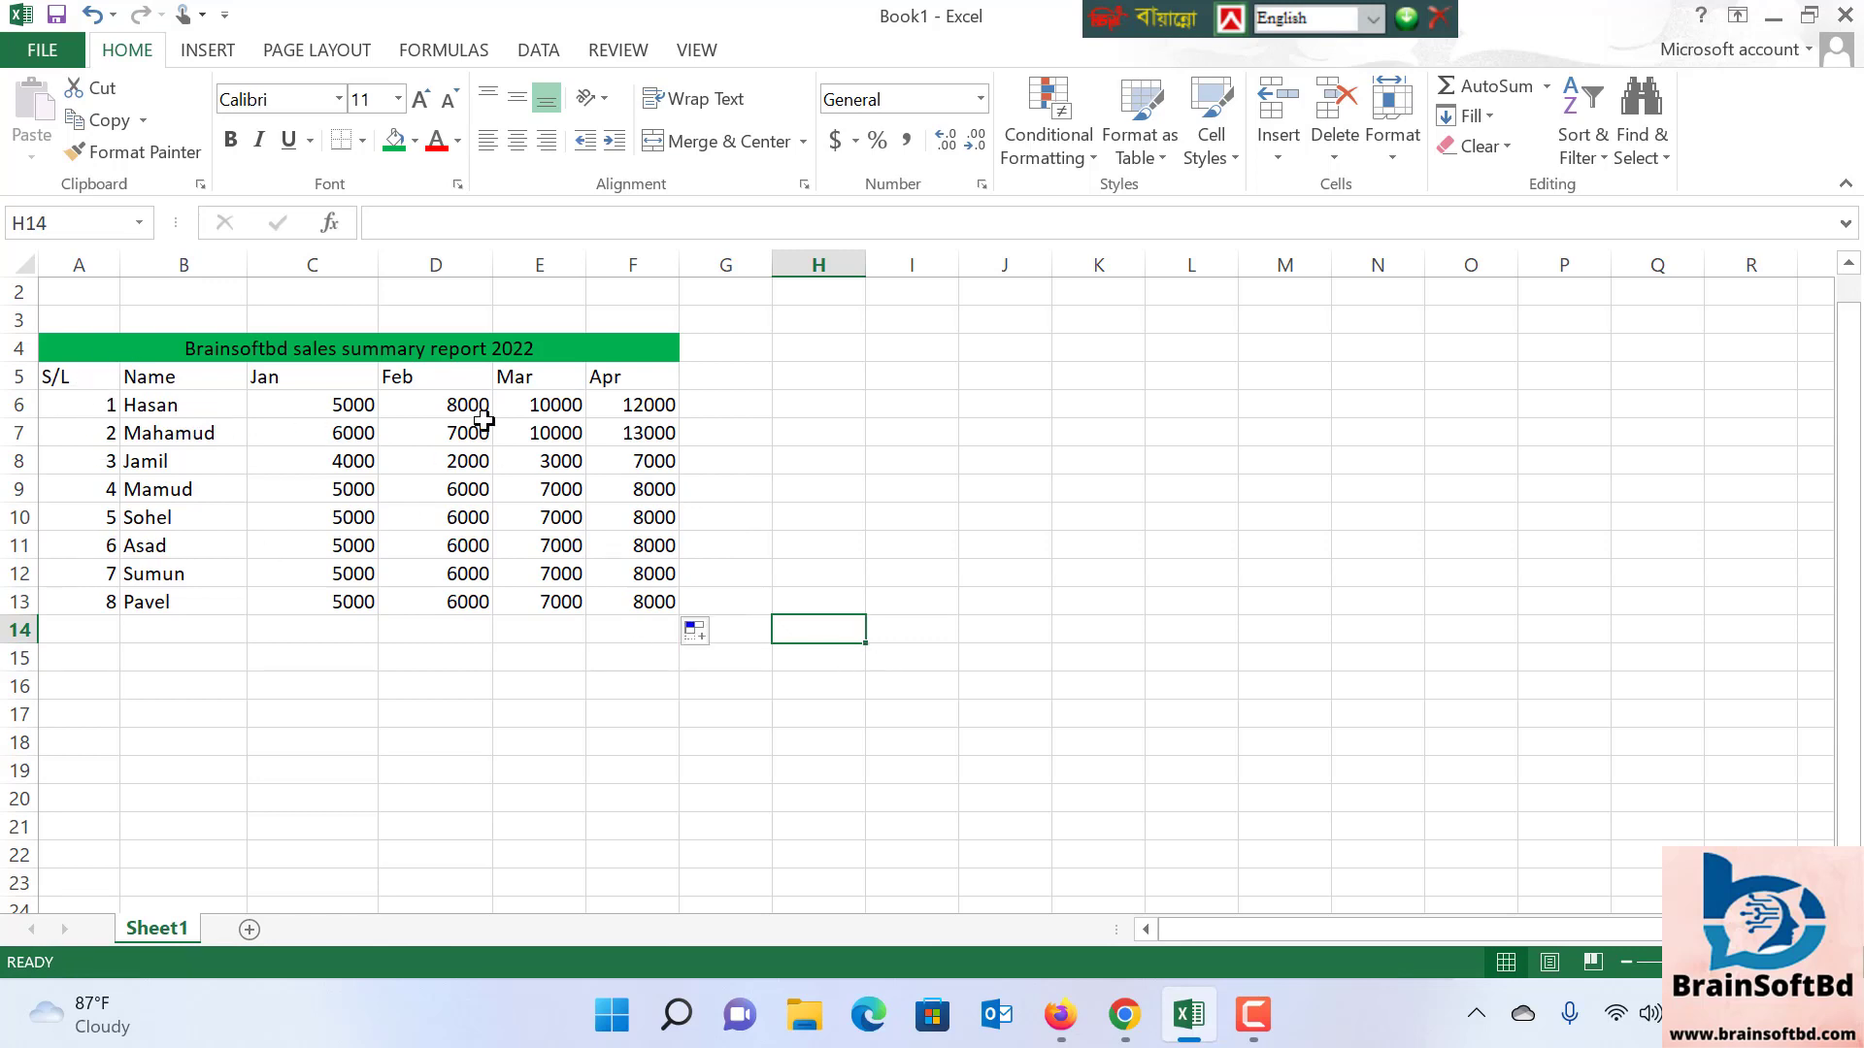
Enter the heading 'Total' in G5, right of the Apr header
{"action": "left_click", "coordinate": [740, 403]}
{"action": "left_click", "coordinate": [738, 352]}
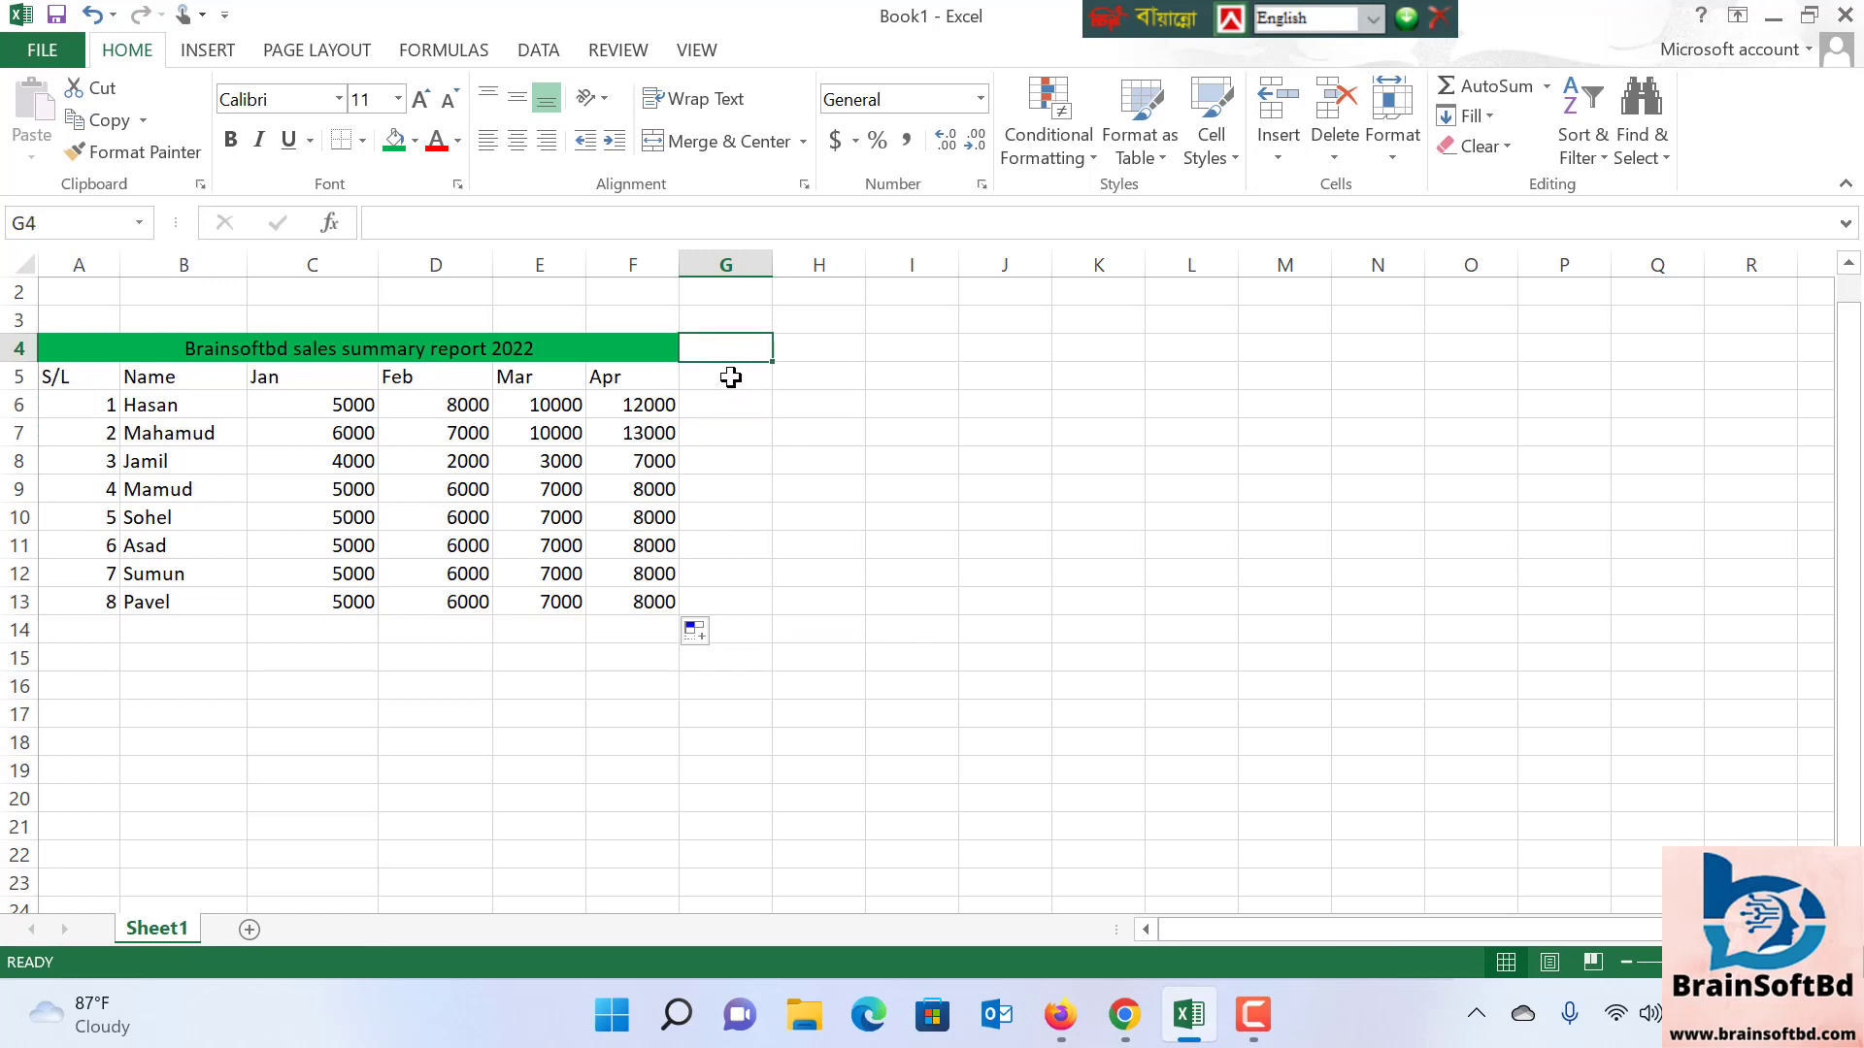
{"action": "left_click", "coordinate": [718, 379]}
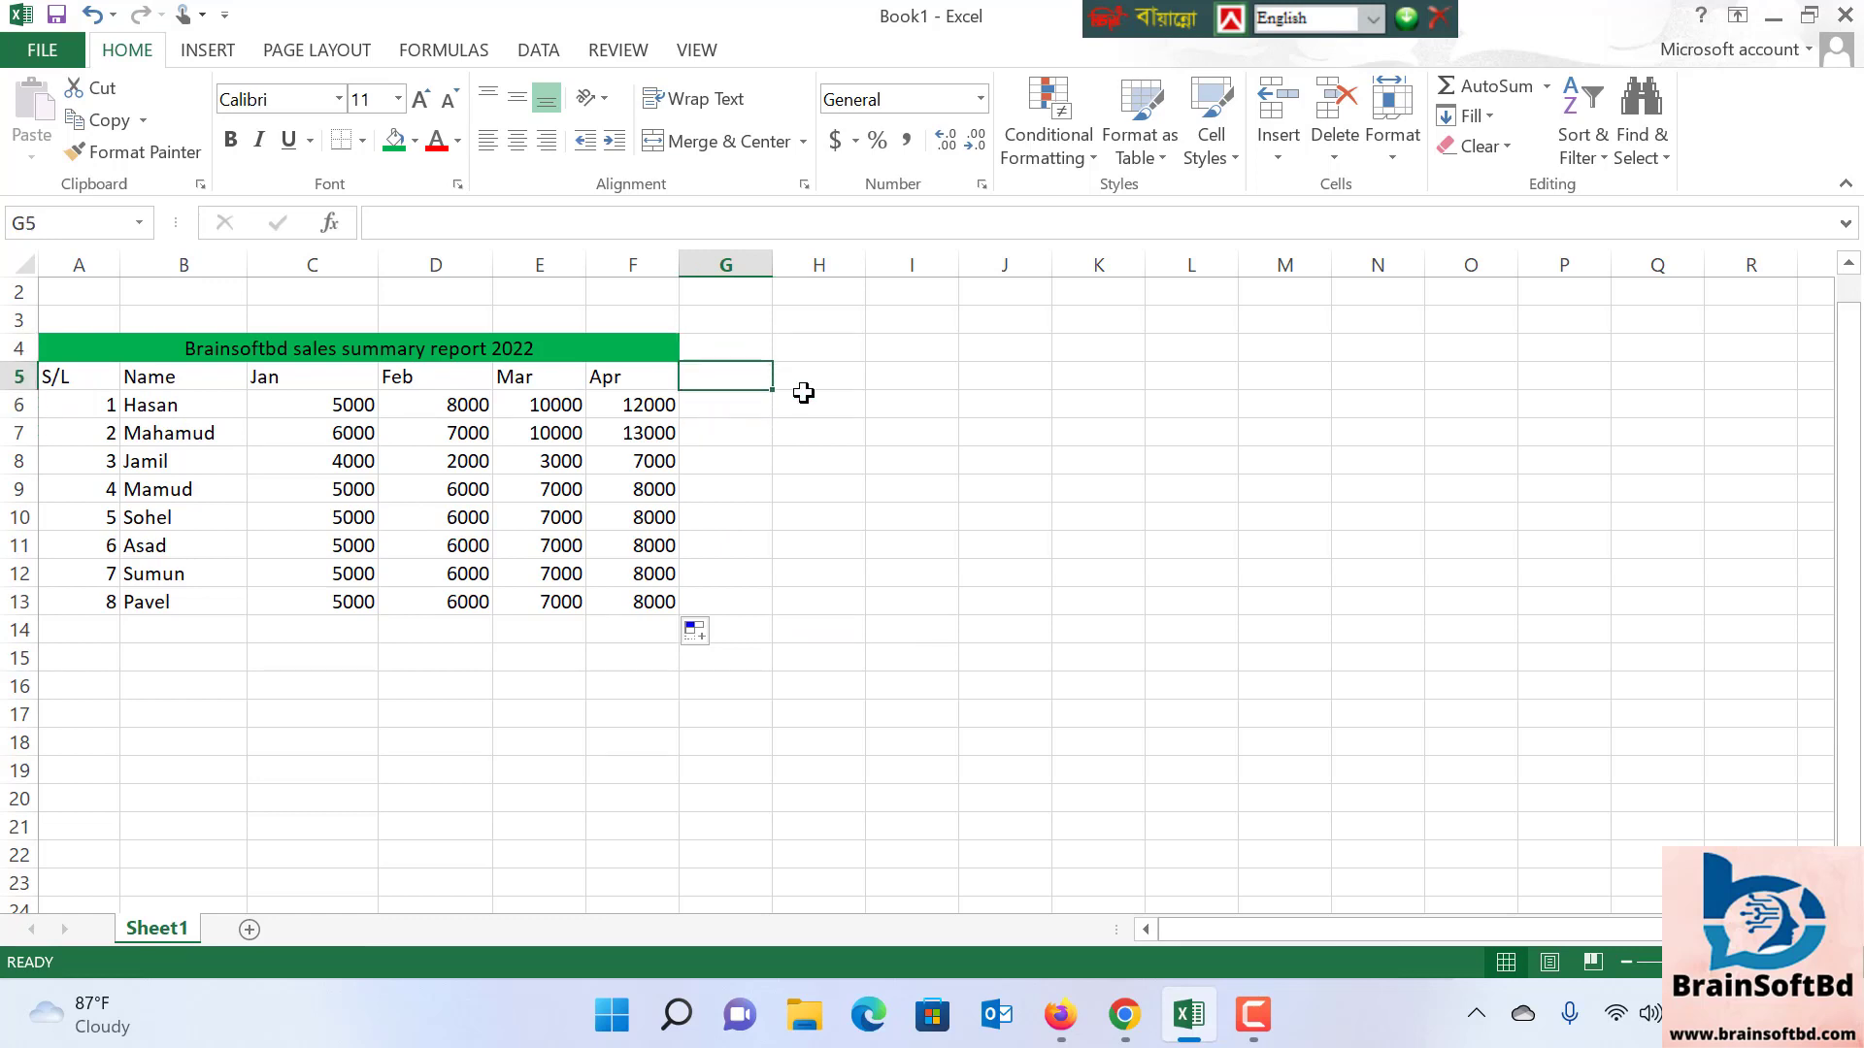
{"action": "type", "text": "Total"}
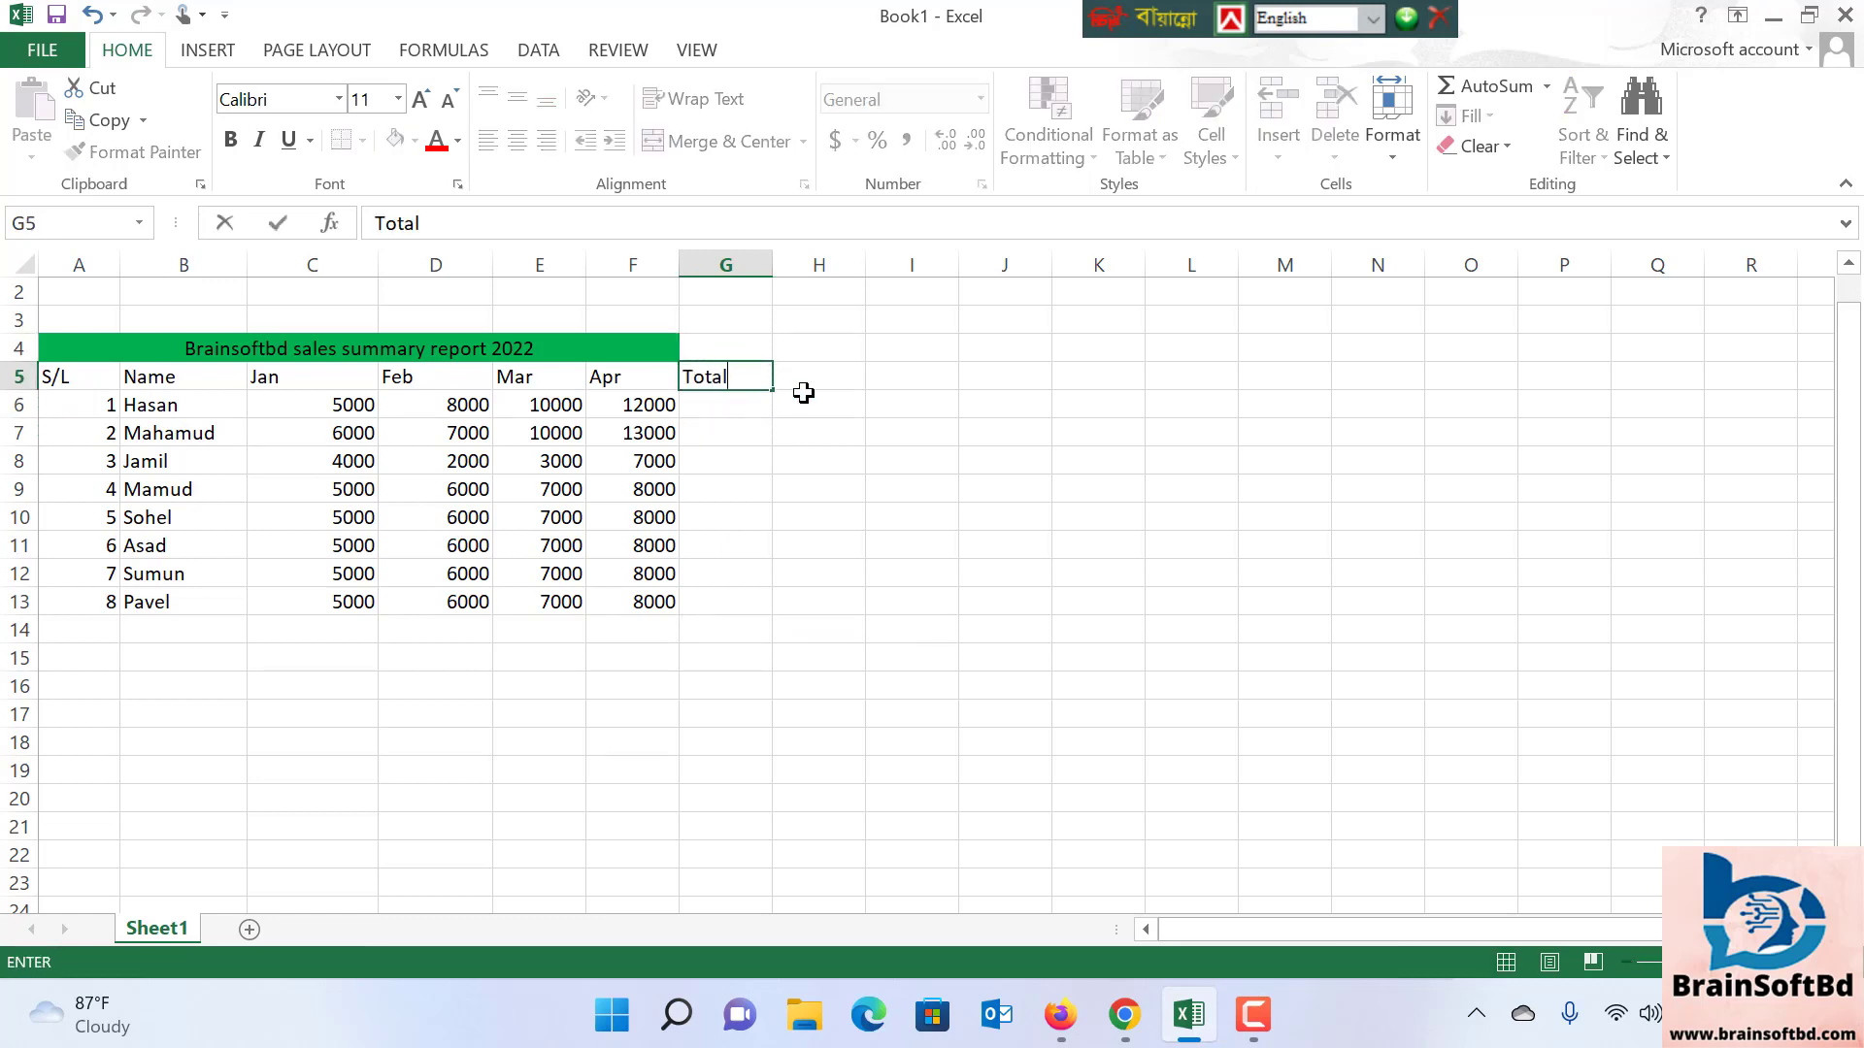
{"action": "left_click", "coordinate": [869, 488]}
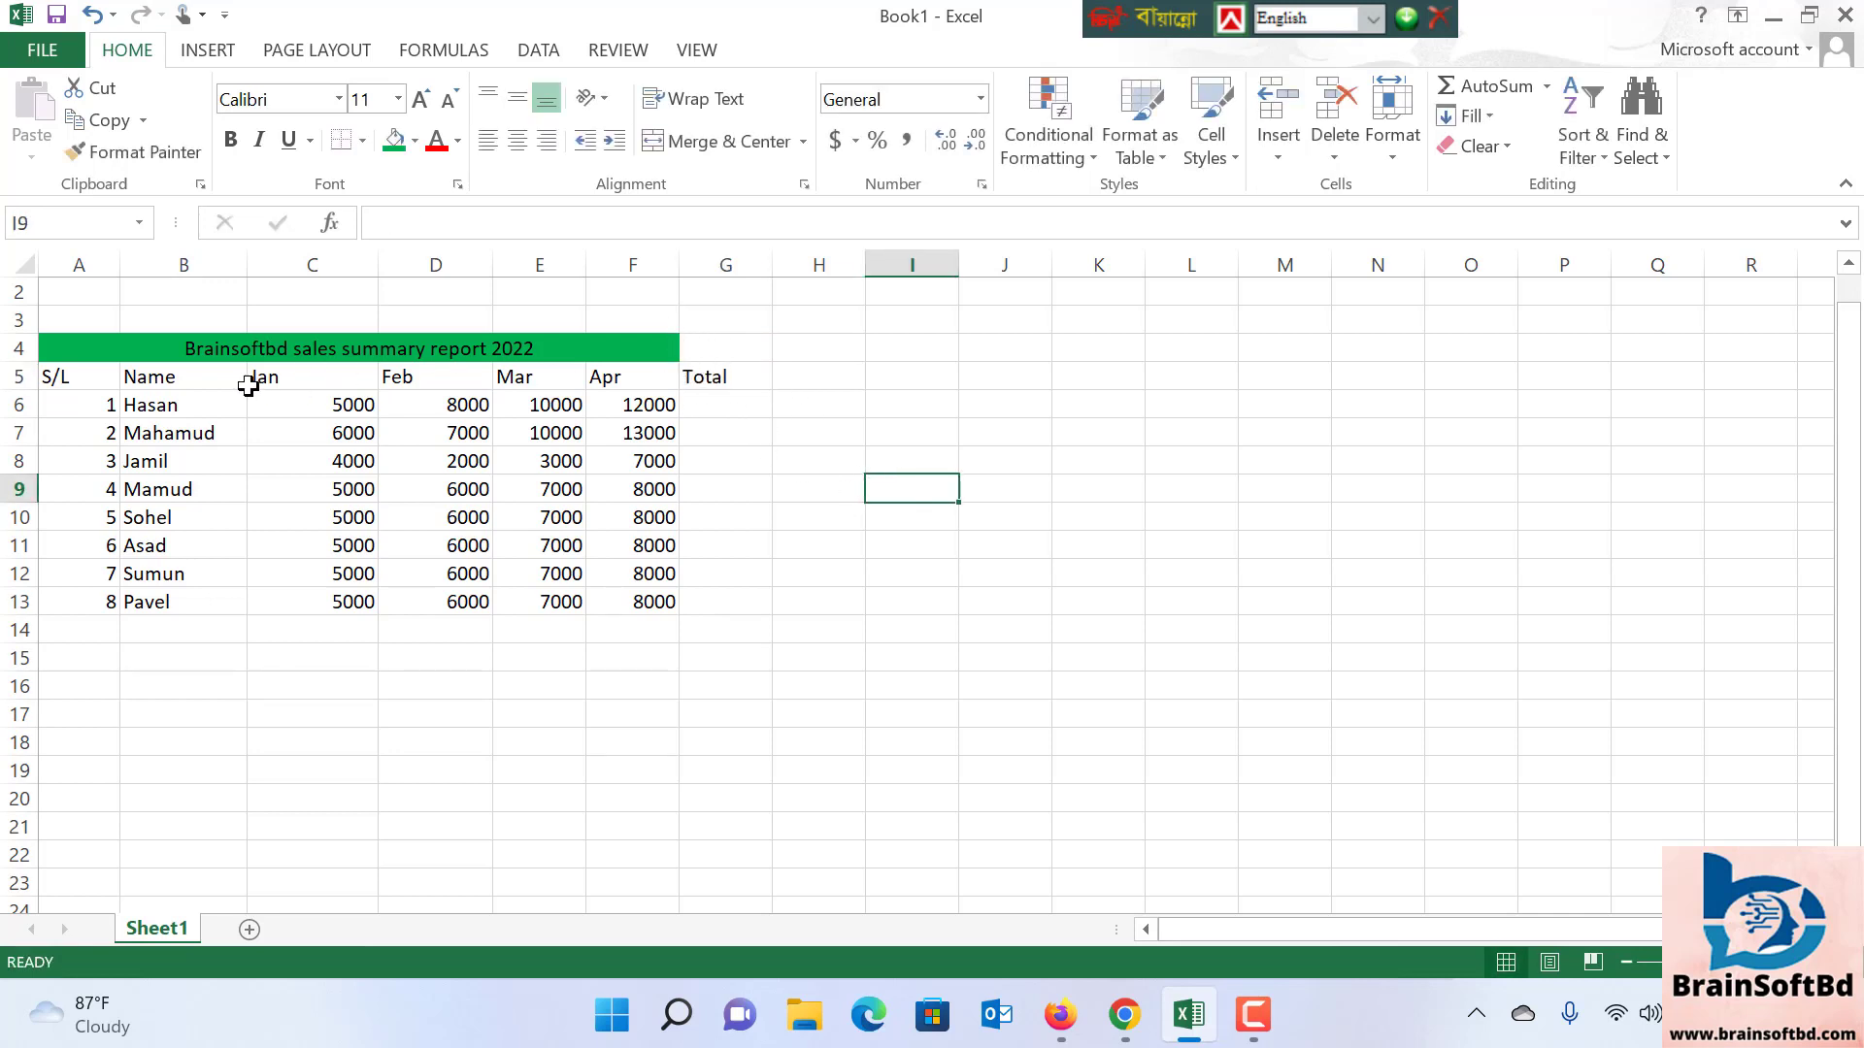
Fill the header row A5:G5, S/L through Total, with orange
{"action": "left_click_drag", "start_coordinate": [78, 377], "coordinate": [739, 382]}
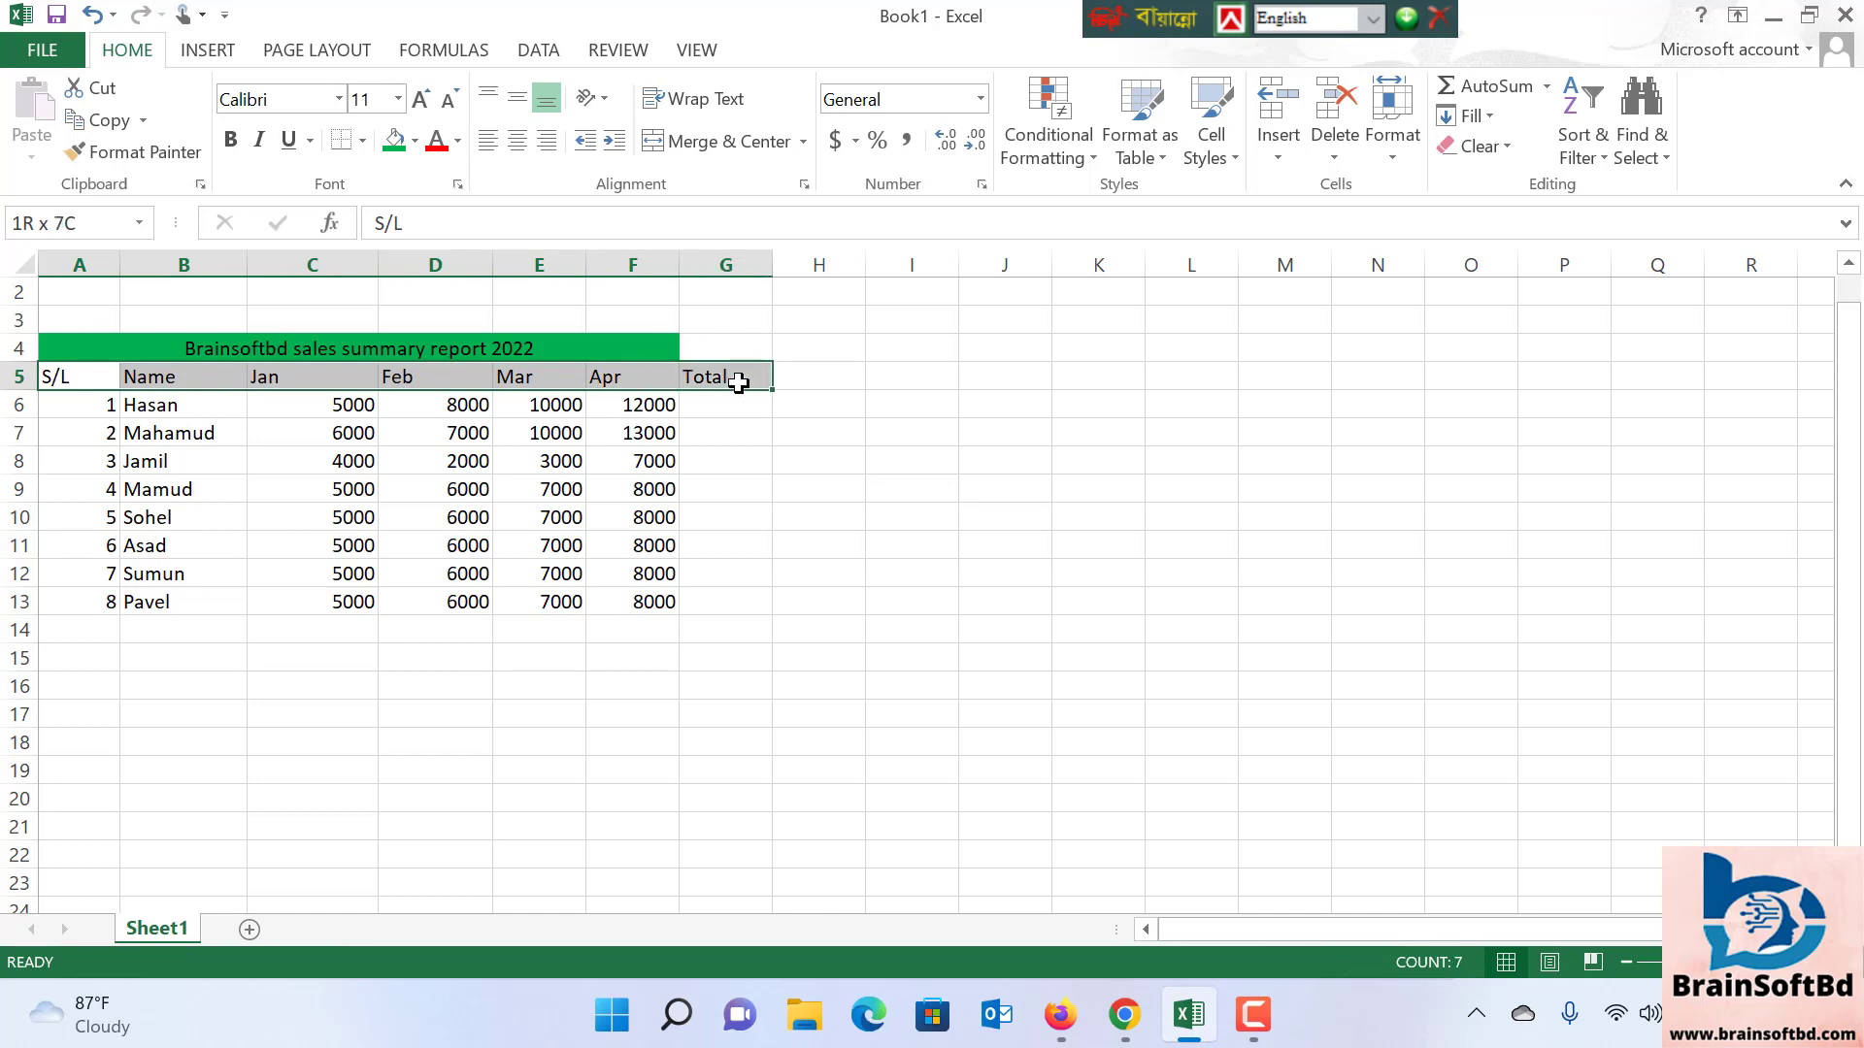
{"action": "left_click", "coordinate": [415, 141]}
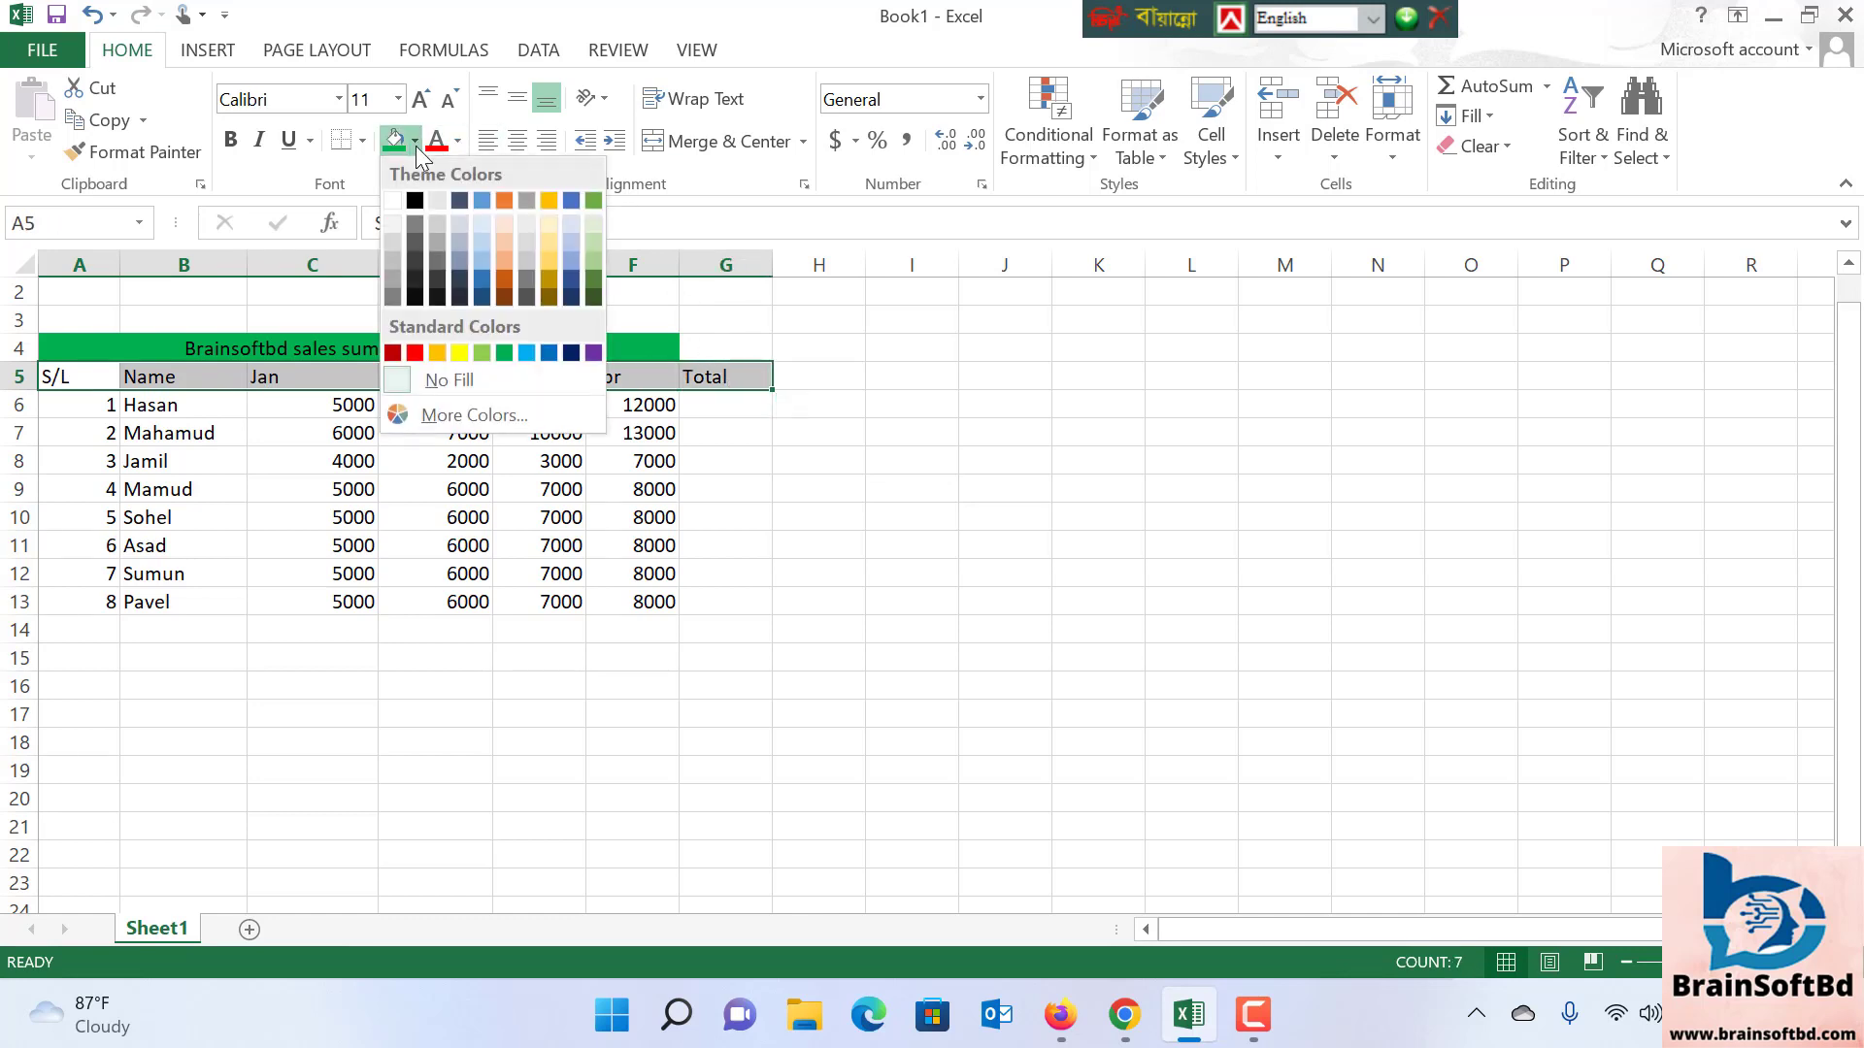
{"action": "left_click", "coordinate": [508, 197]}
{"action": "left_click", "coordinate": [956, 476]}
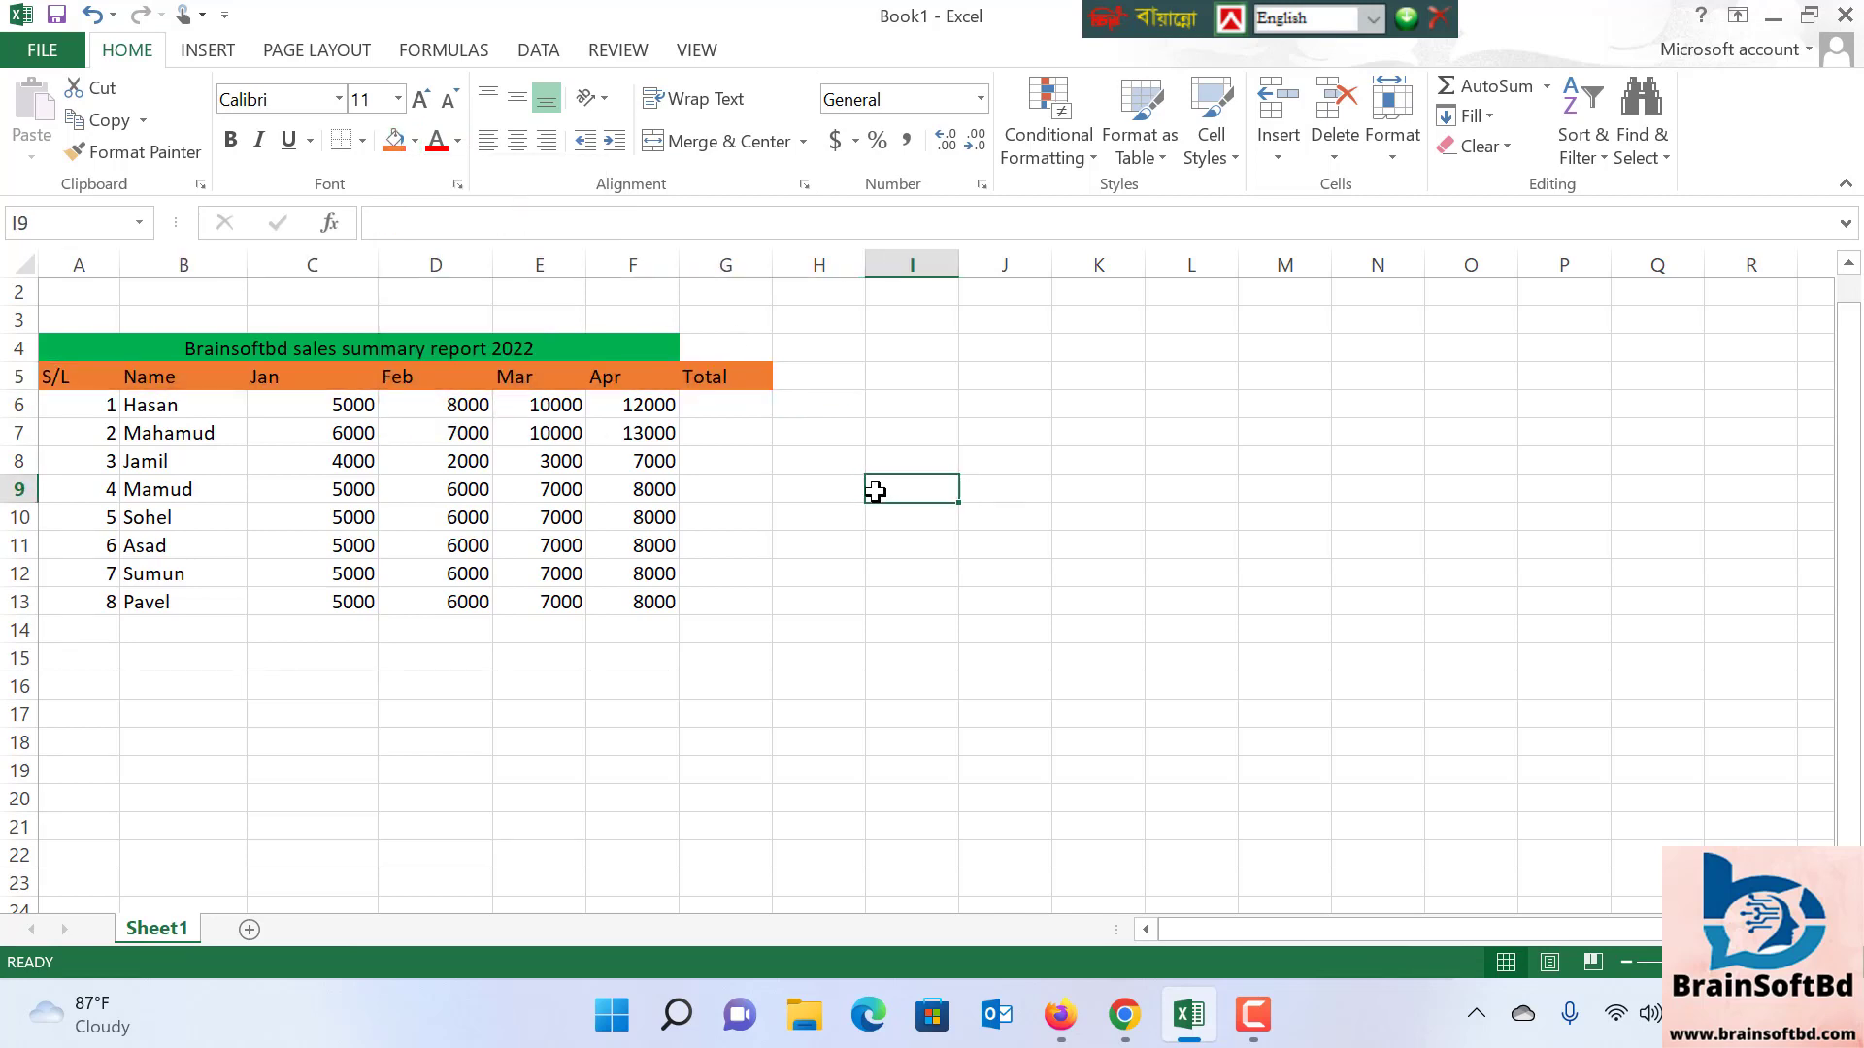
{"action": "left_click", "coordinate": [726, 405]}
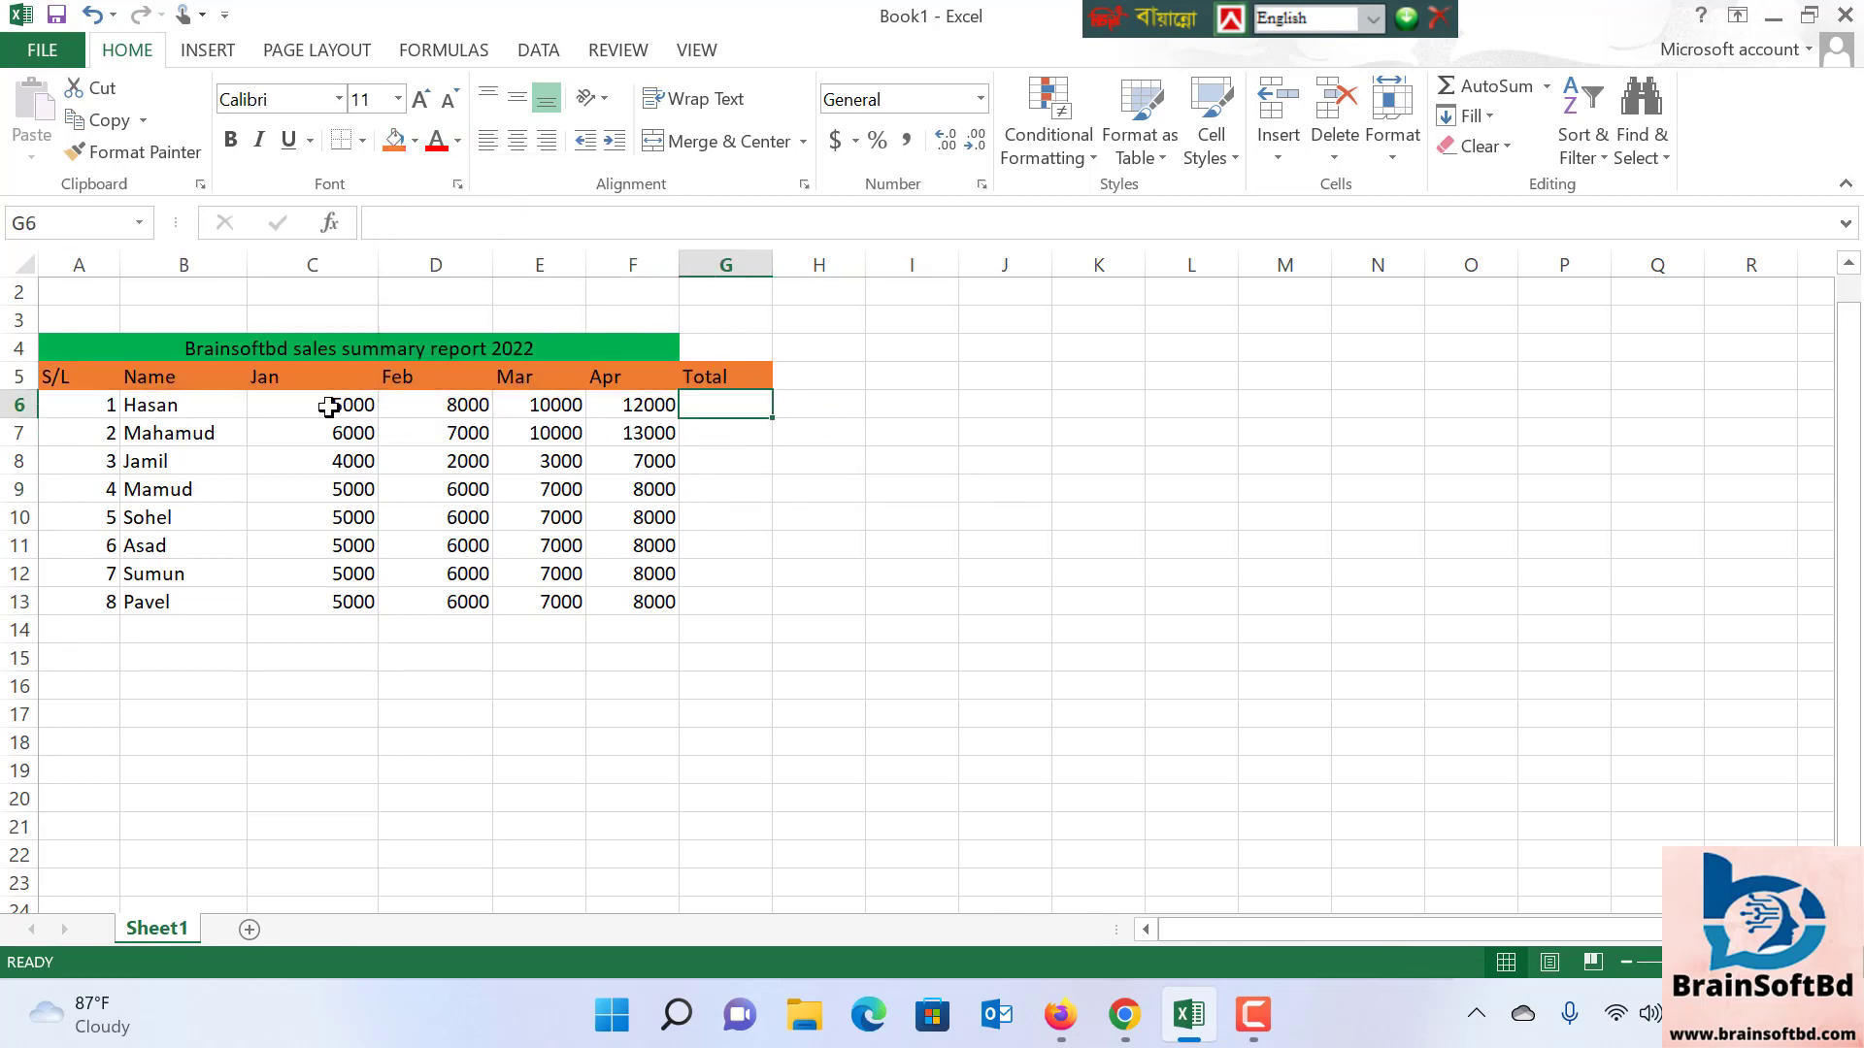
{"action": "left_click", "coordinate": [884, 513]}
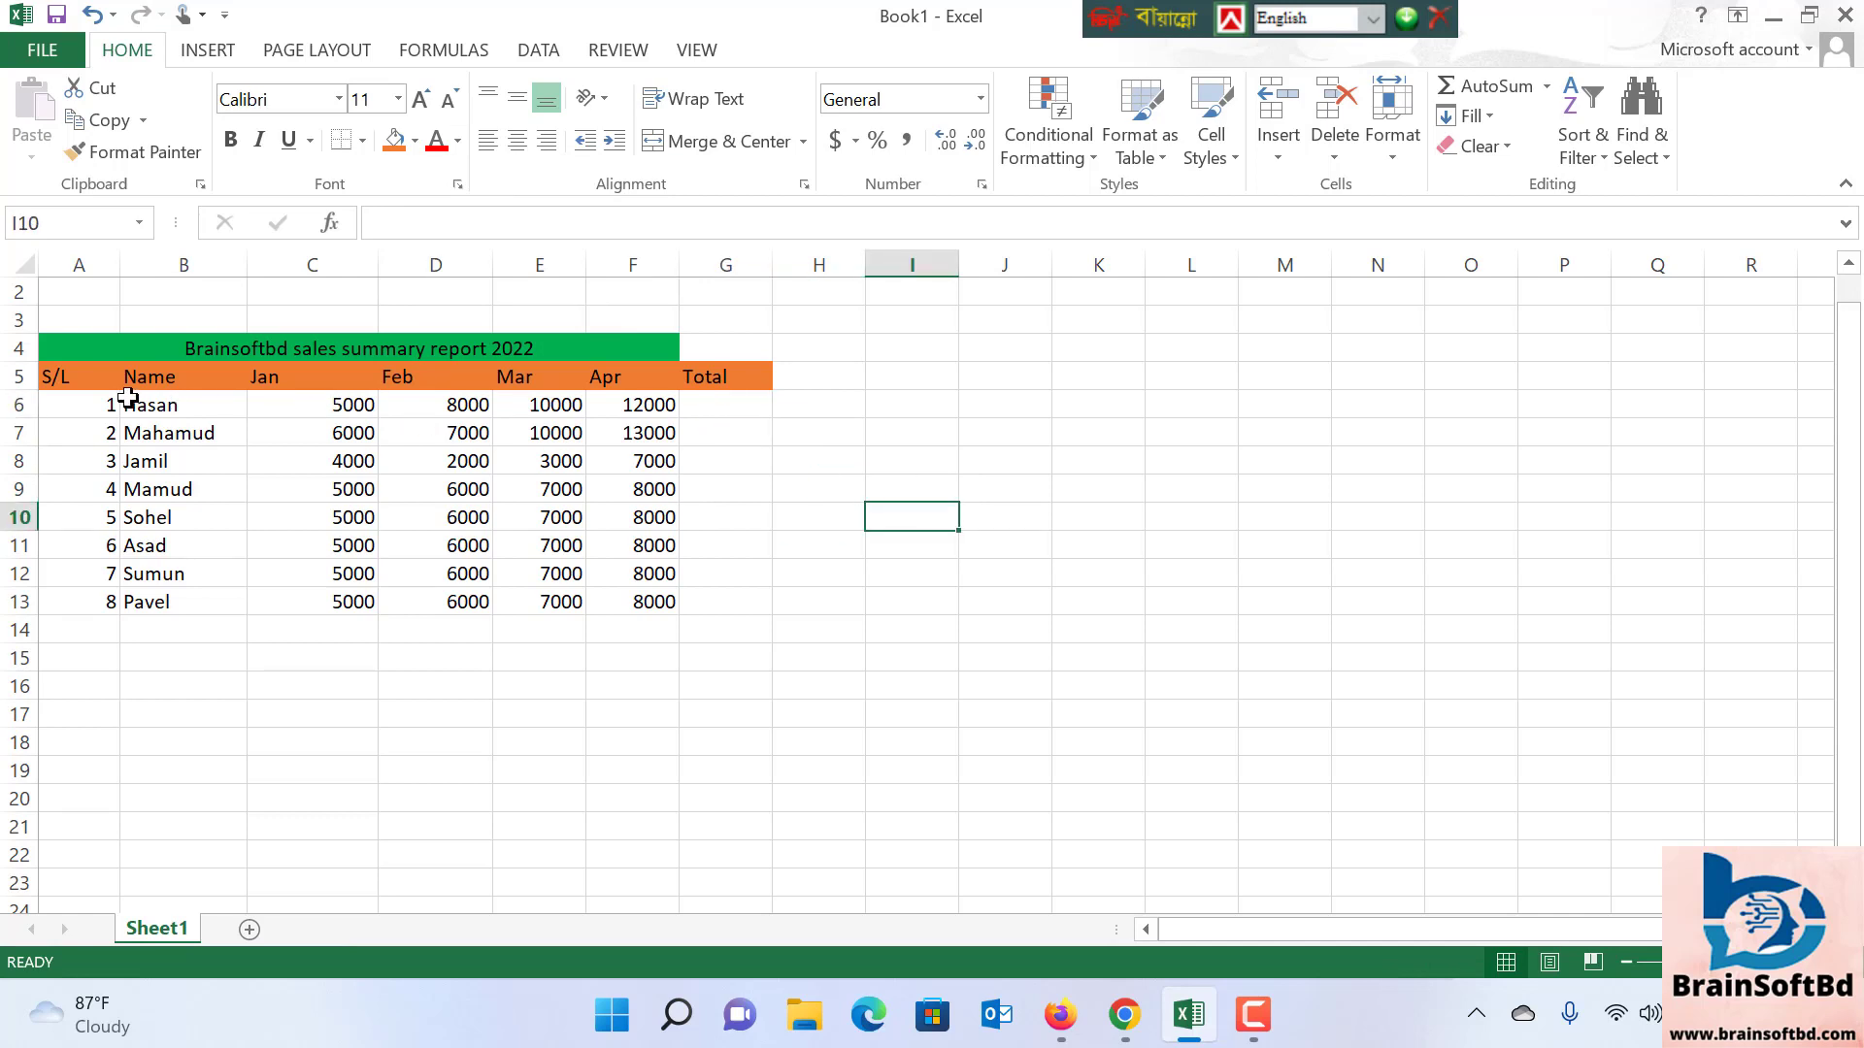
{"action": "left_click_drag", "start_coordinate": [126, 405], "coordinate": [650, 405]}
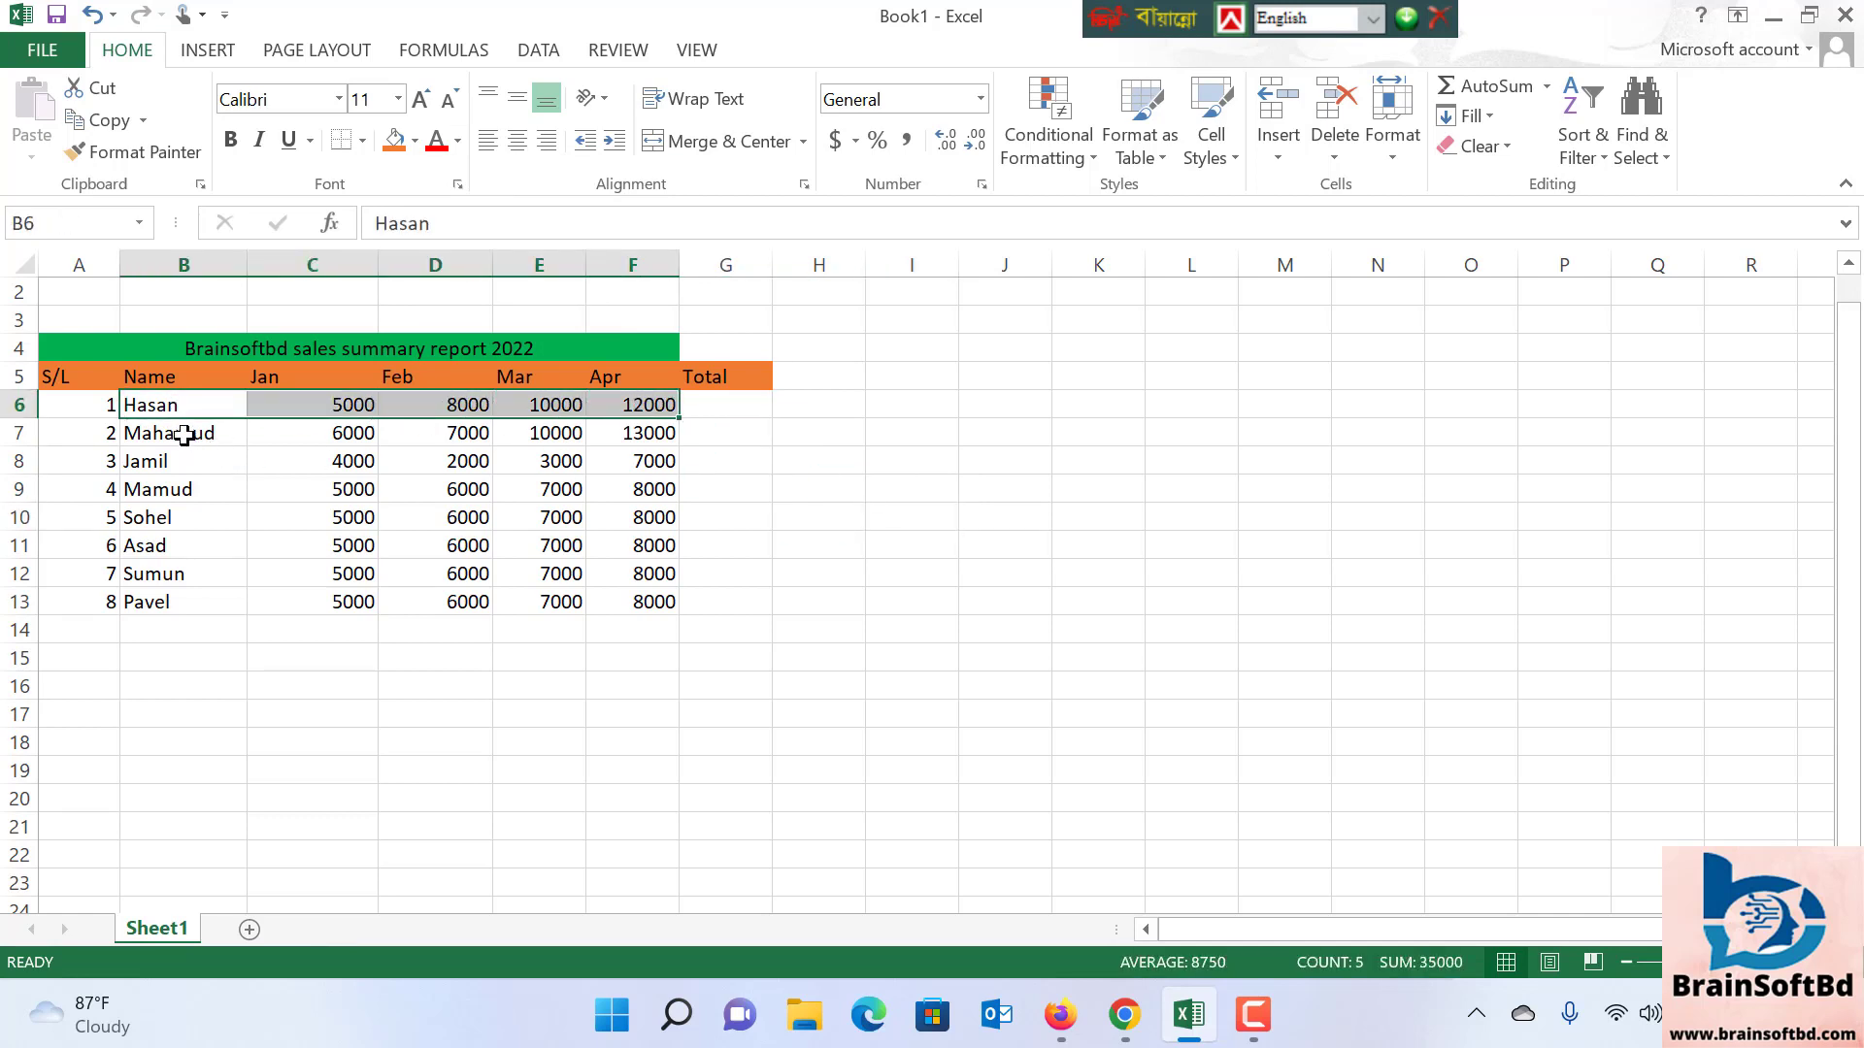
{"action": "left_click", "coordinate": [733, 407]}
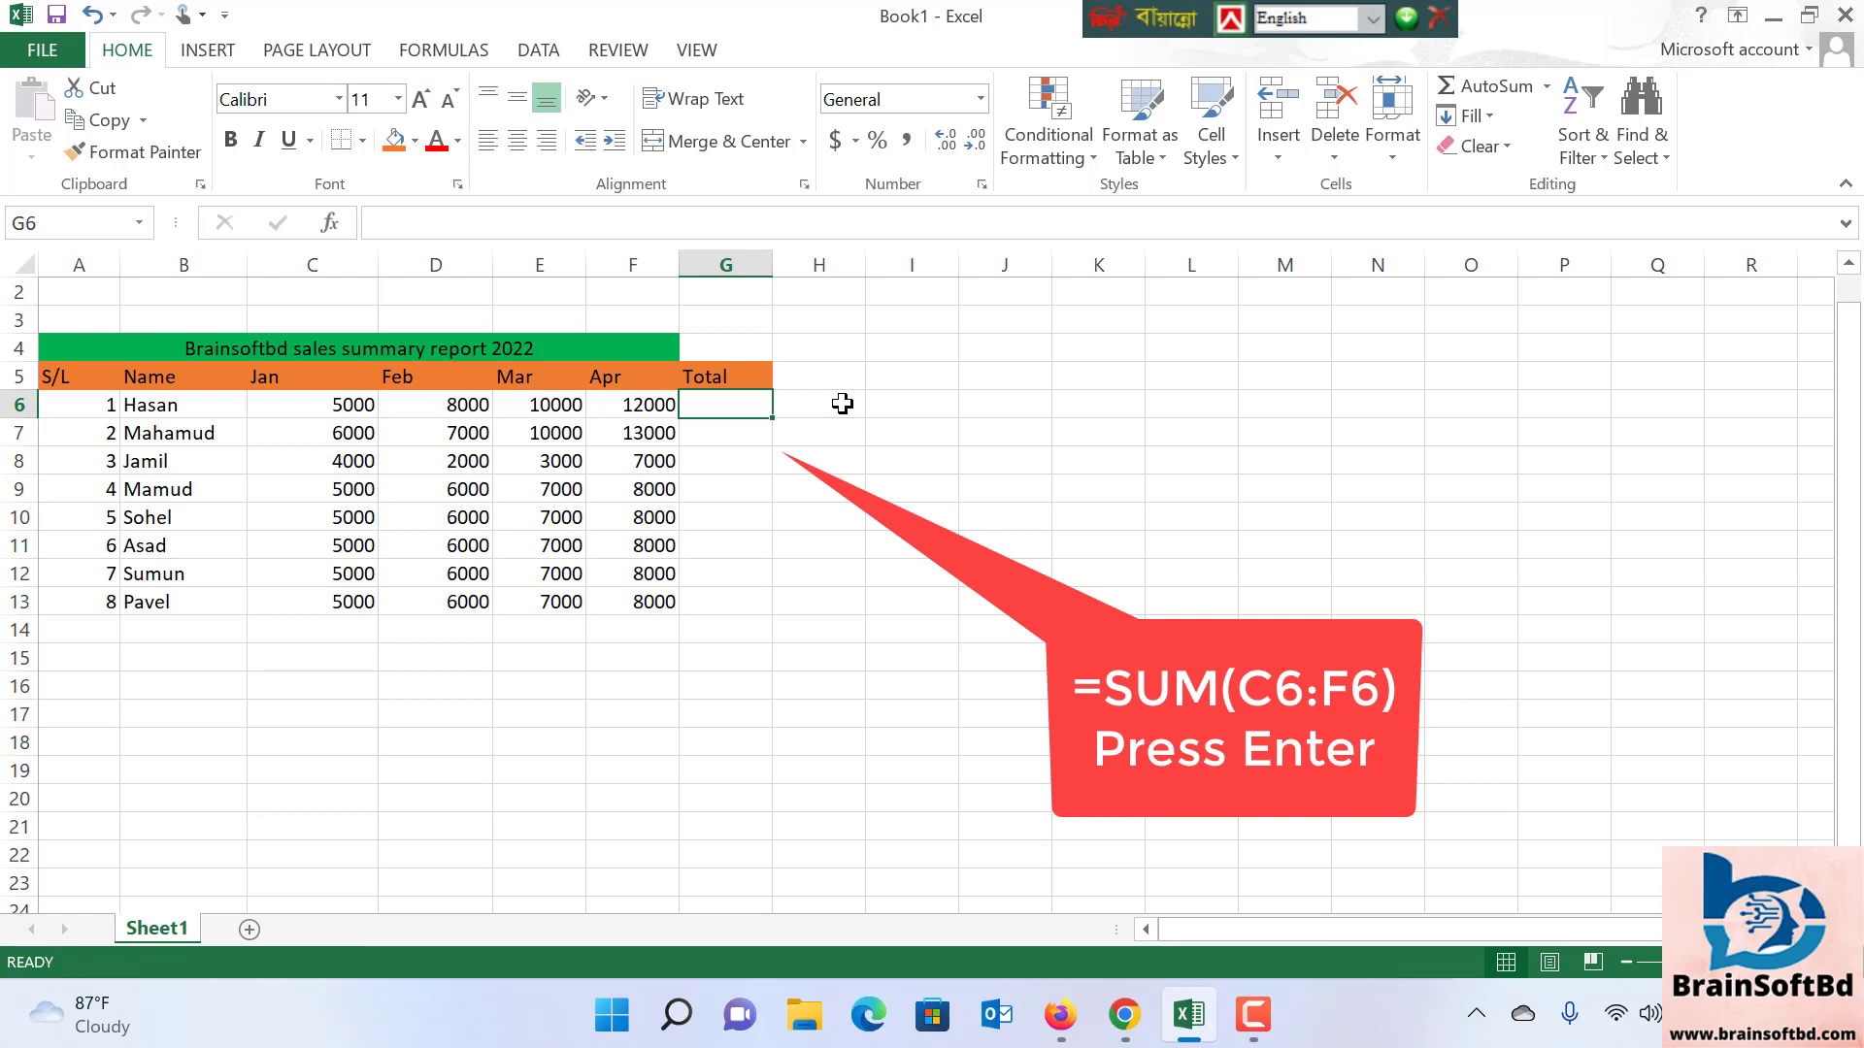
Enter =SUM(C6:F6) in G6 so the first row totals 35000
{"action": "type", "text": "="}
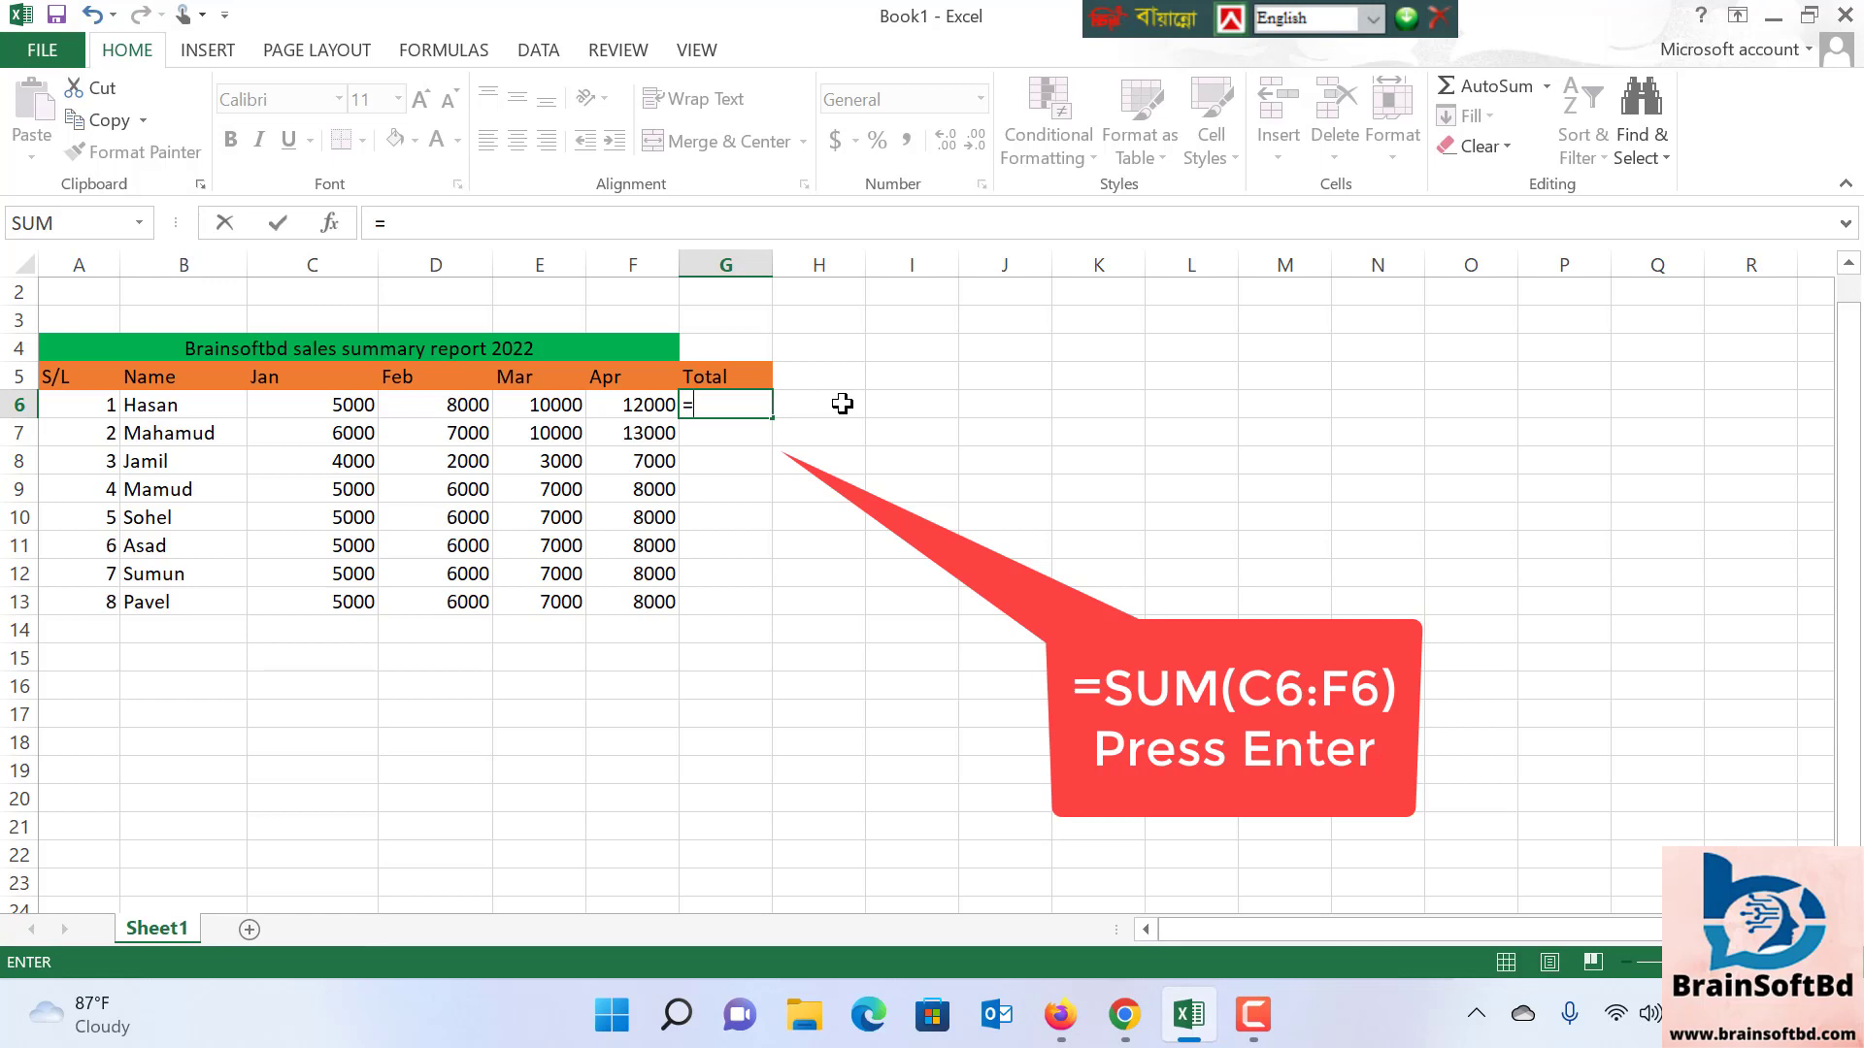
{"action": "type", "text": "su"}
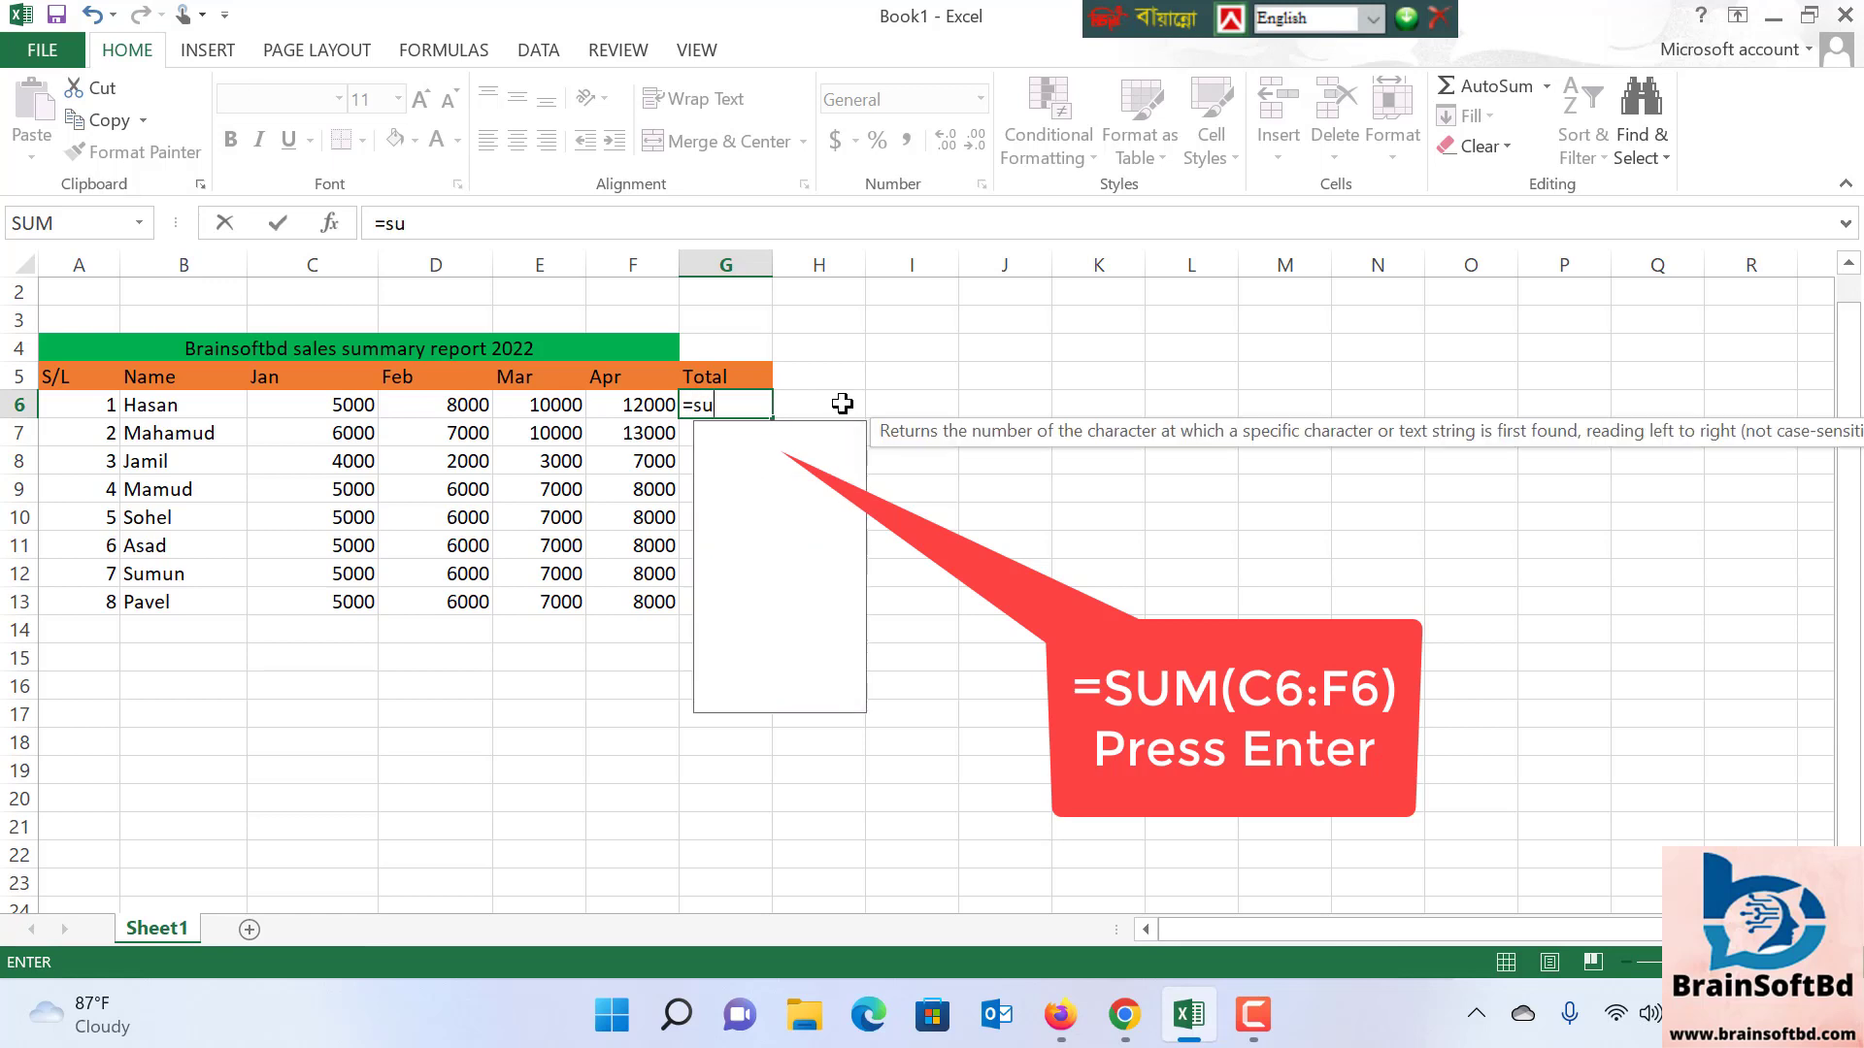
{"action": "type", "text": "m"}
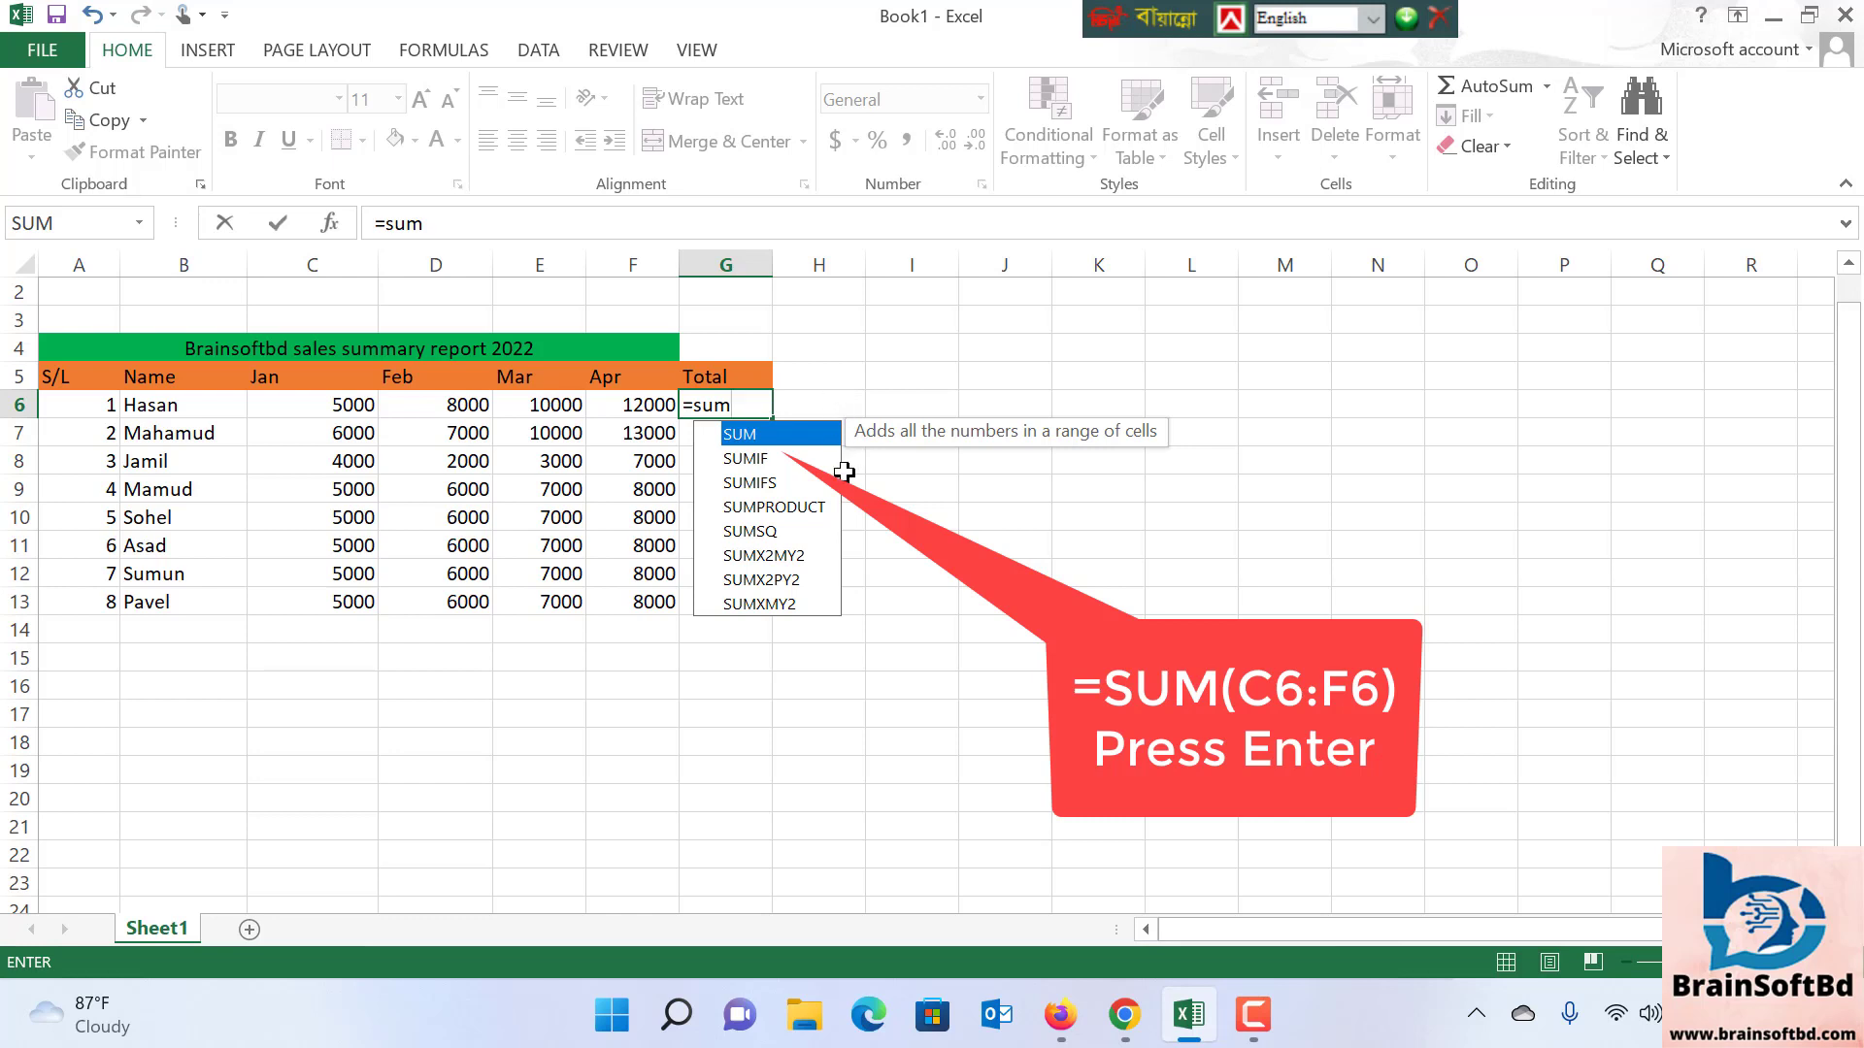
{"action": "double_click", "coordinate": [794, 442]}
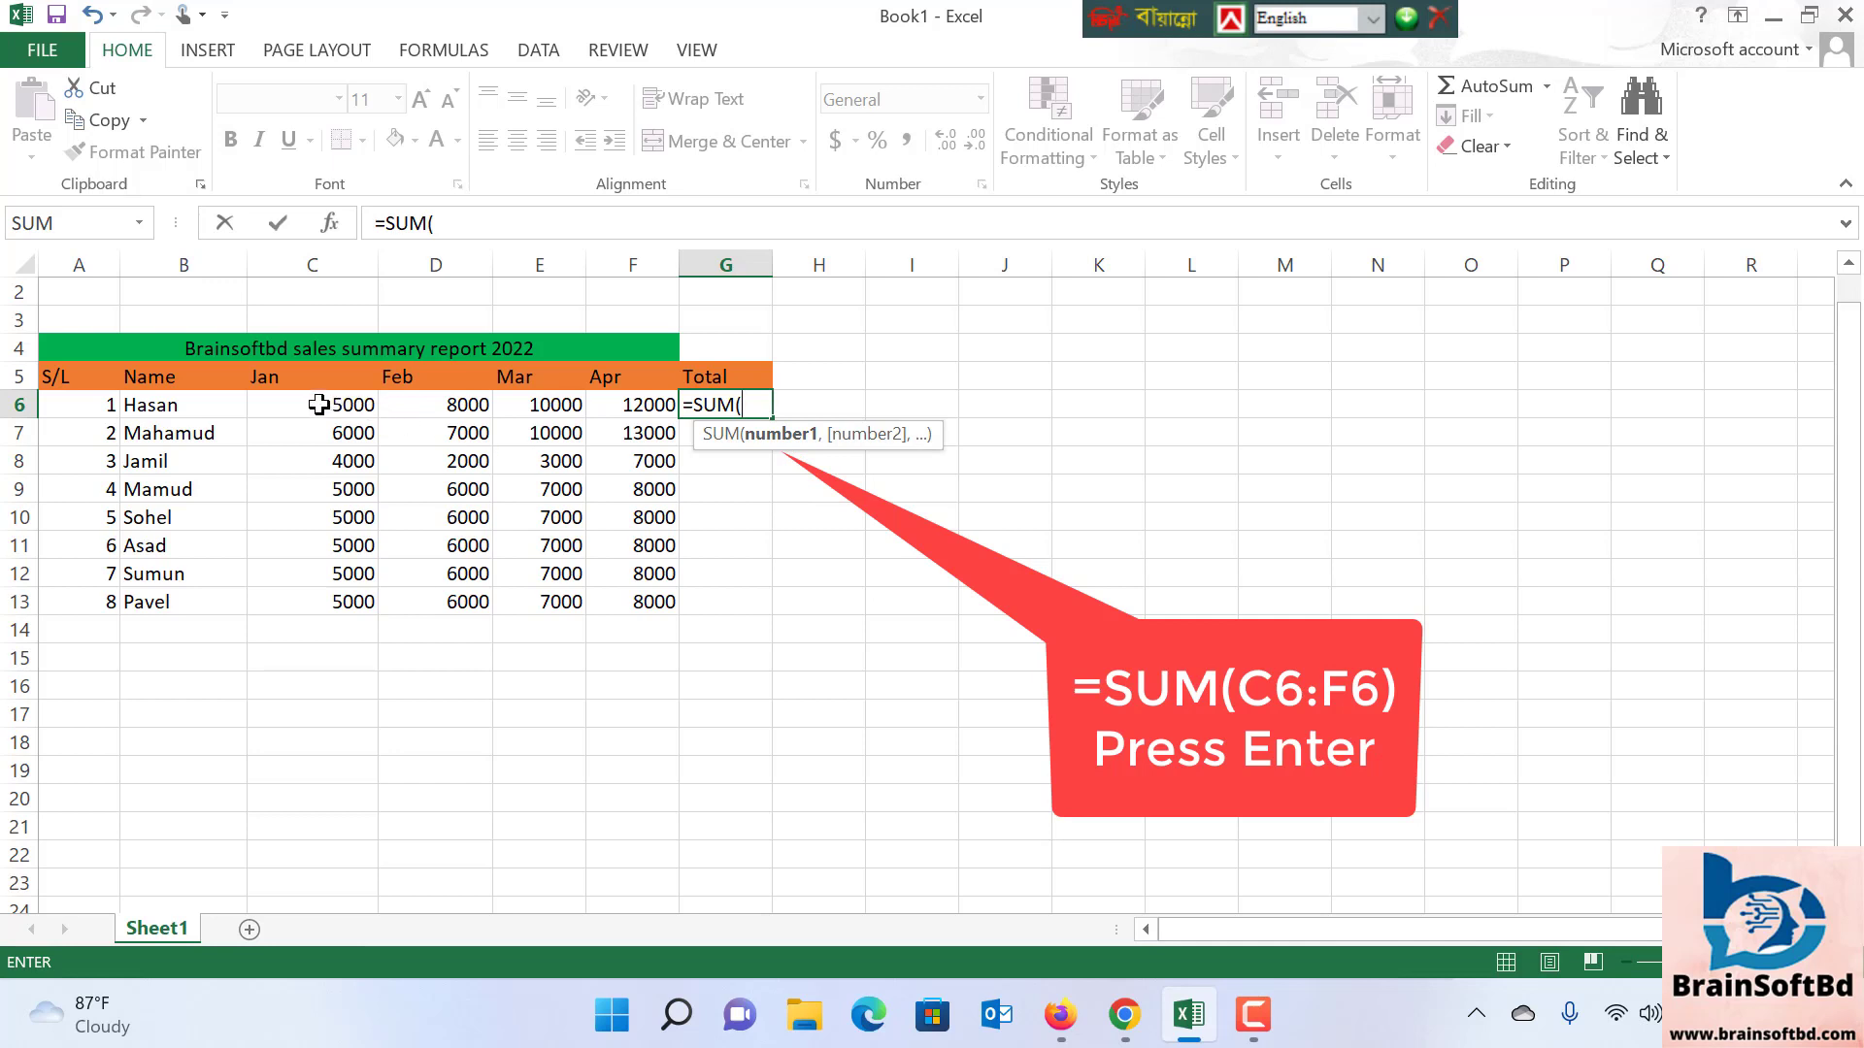
{"action": "left_click_drag", "start_coordinate": [320, 405], "coordinate": [653, 415]}
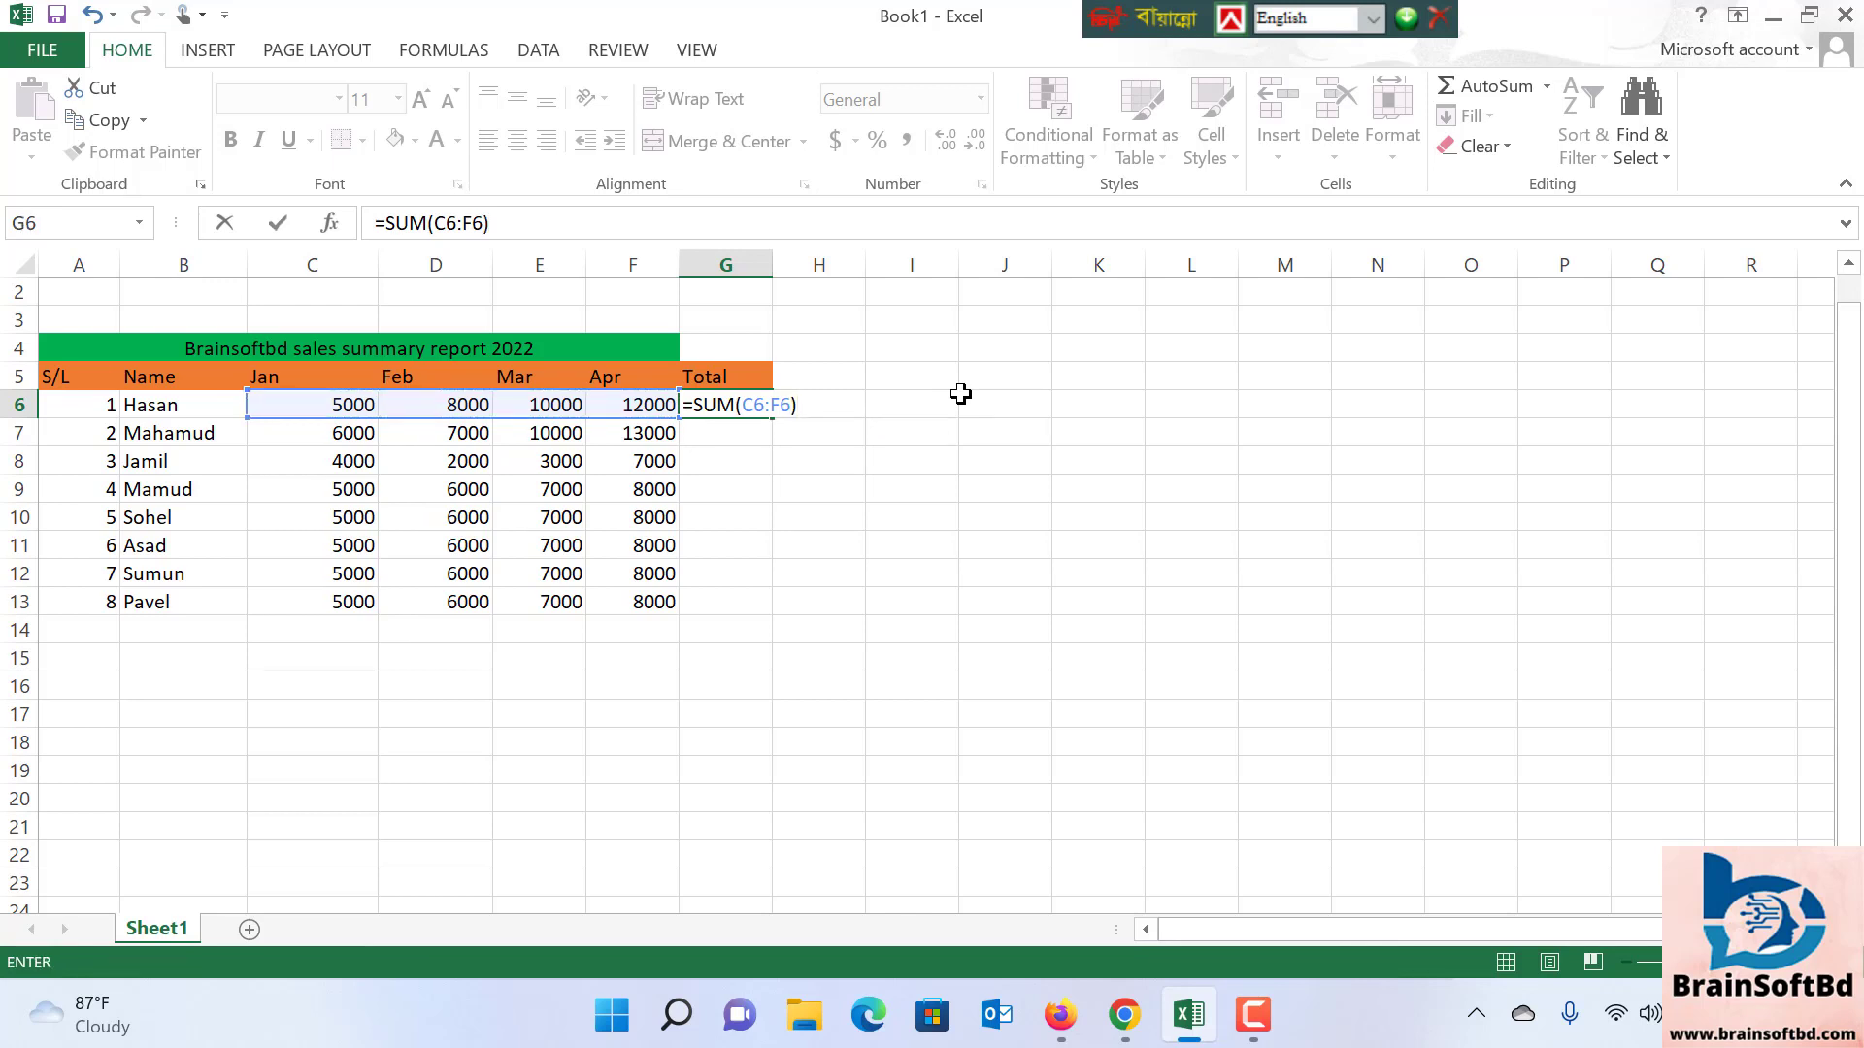
{"action": "key", "text": "Return"}
{"action": "left_click", "coordinate": [964, 460]}
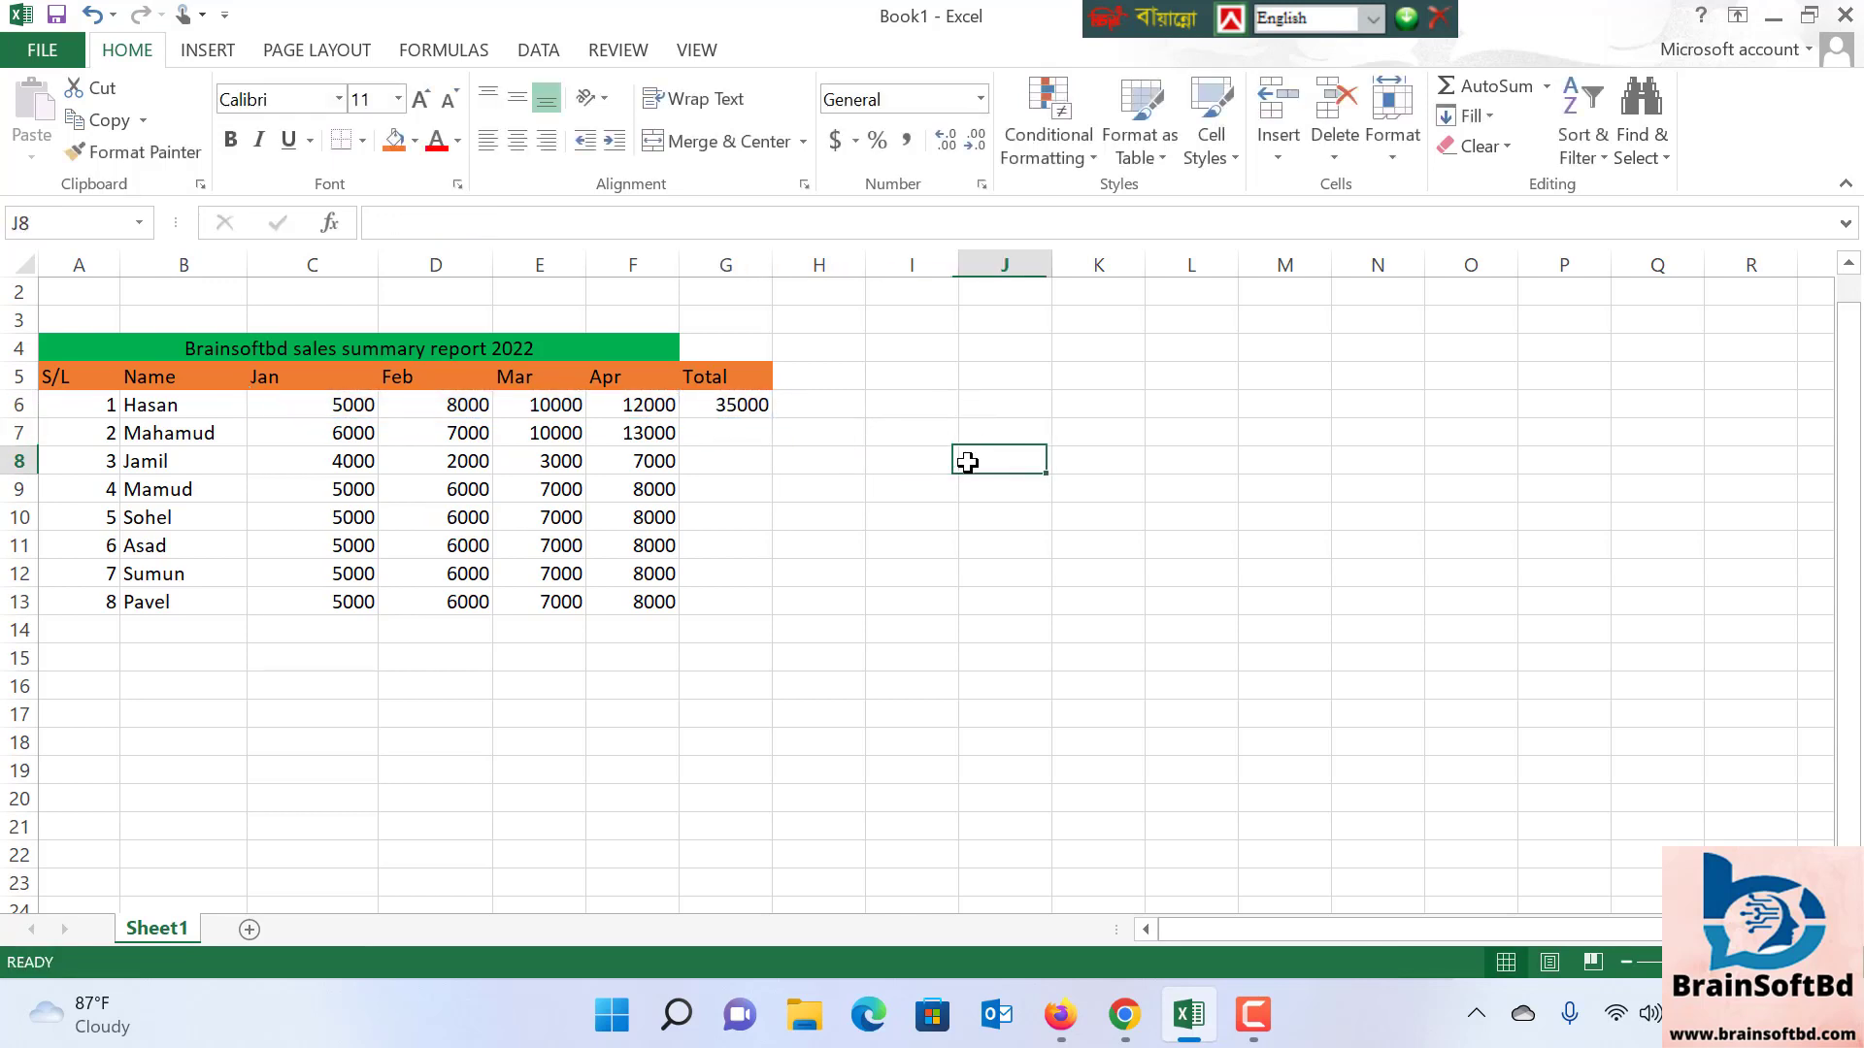
{"action": "left_click", "coordinate": [726, 402]}
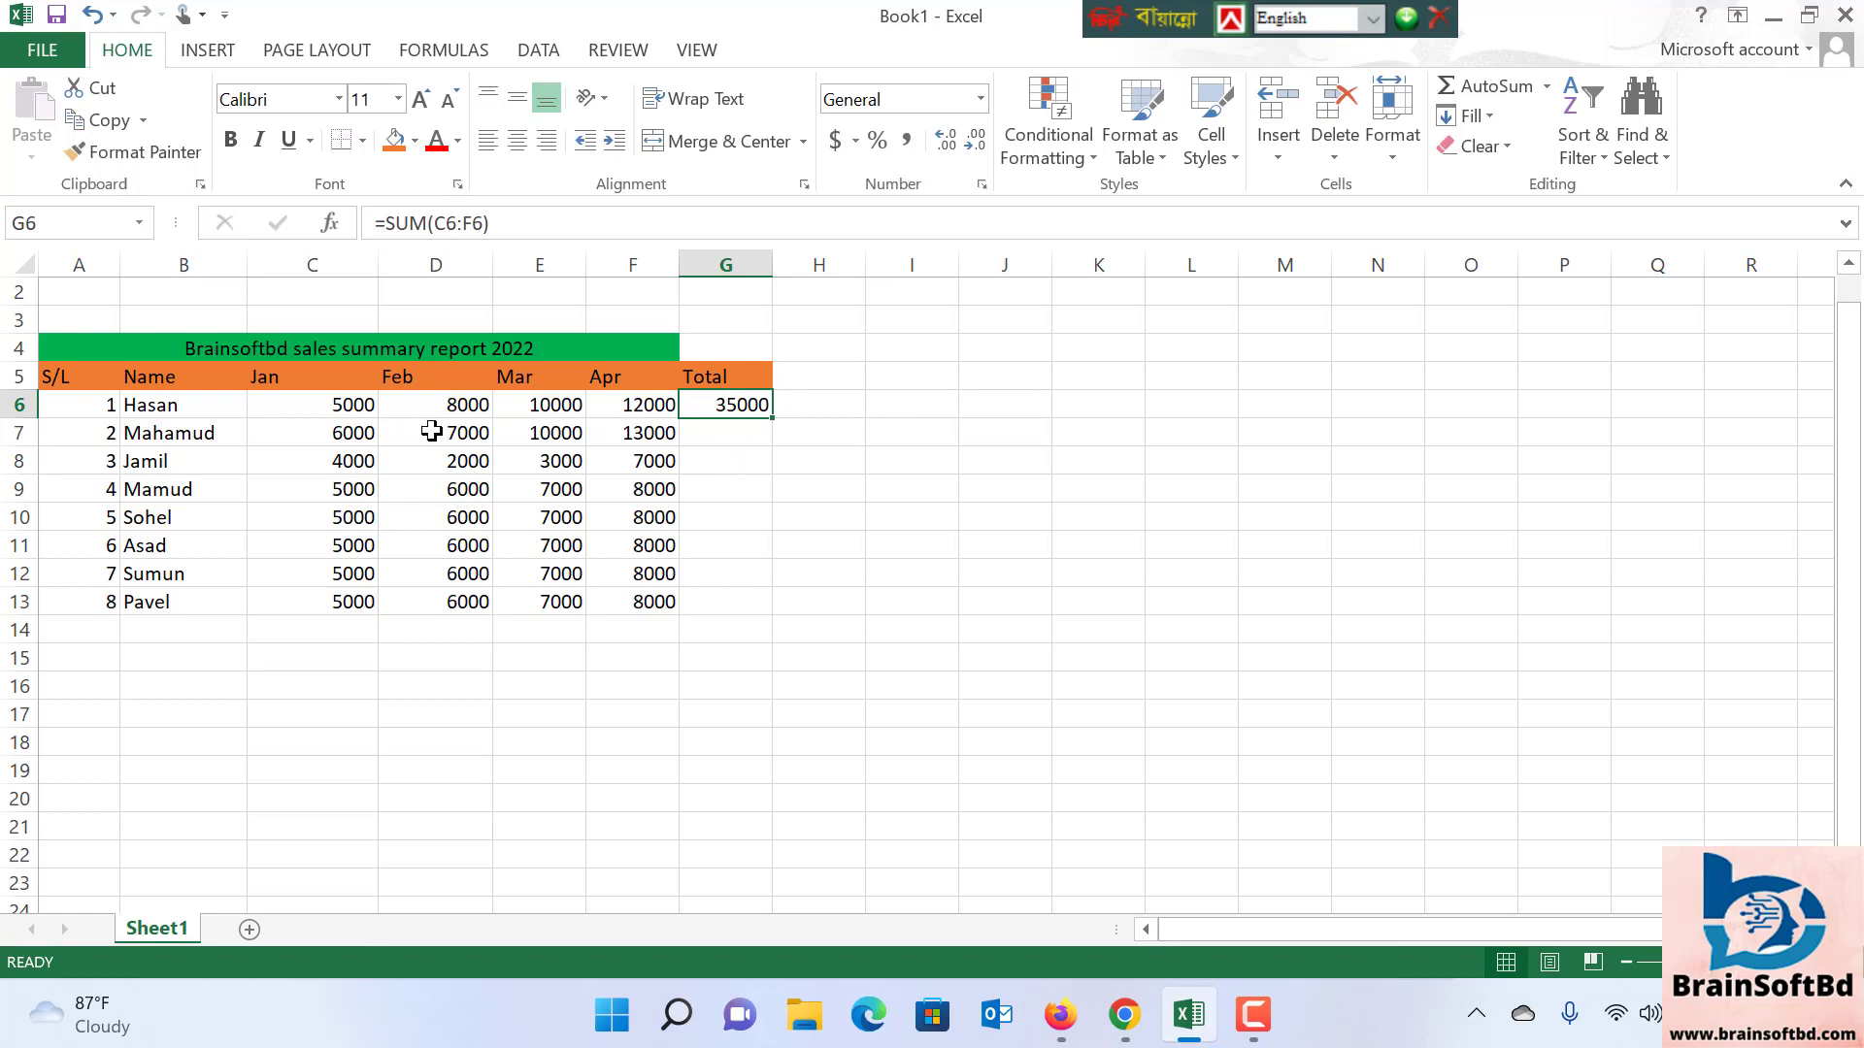
{"action": "left_click_drag", "start_coordinate": [309, 406], "coordinate": [640, 404]}
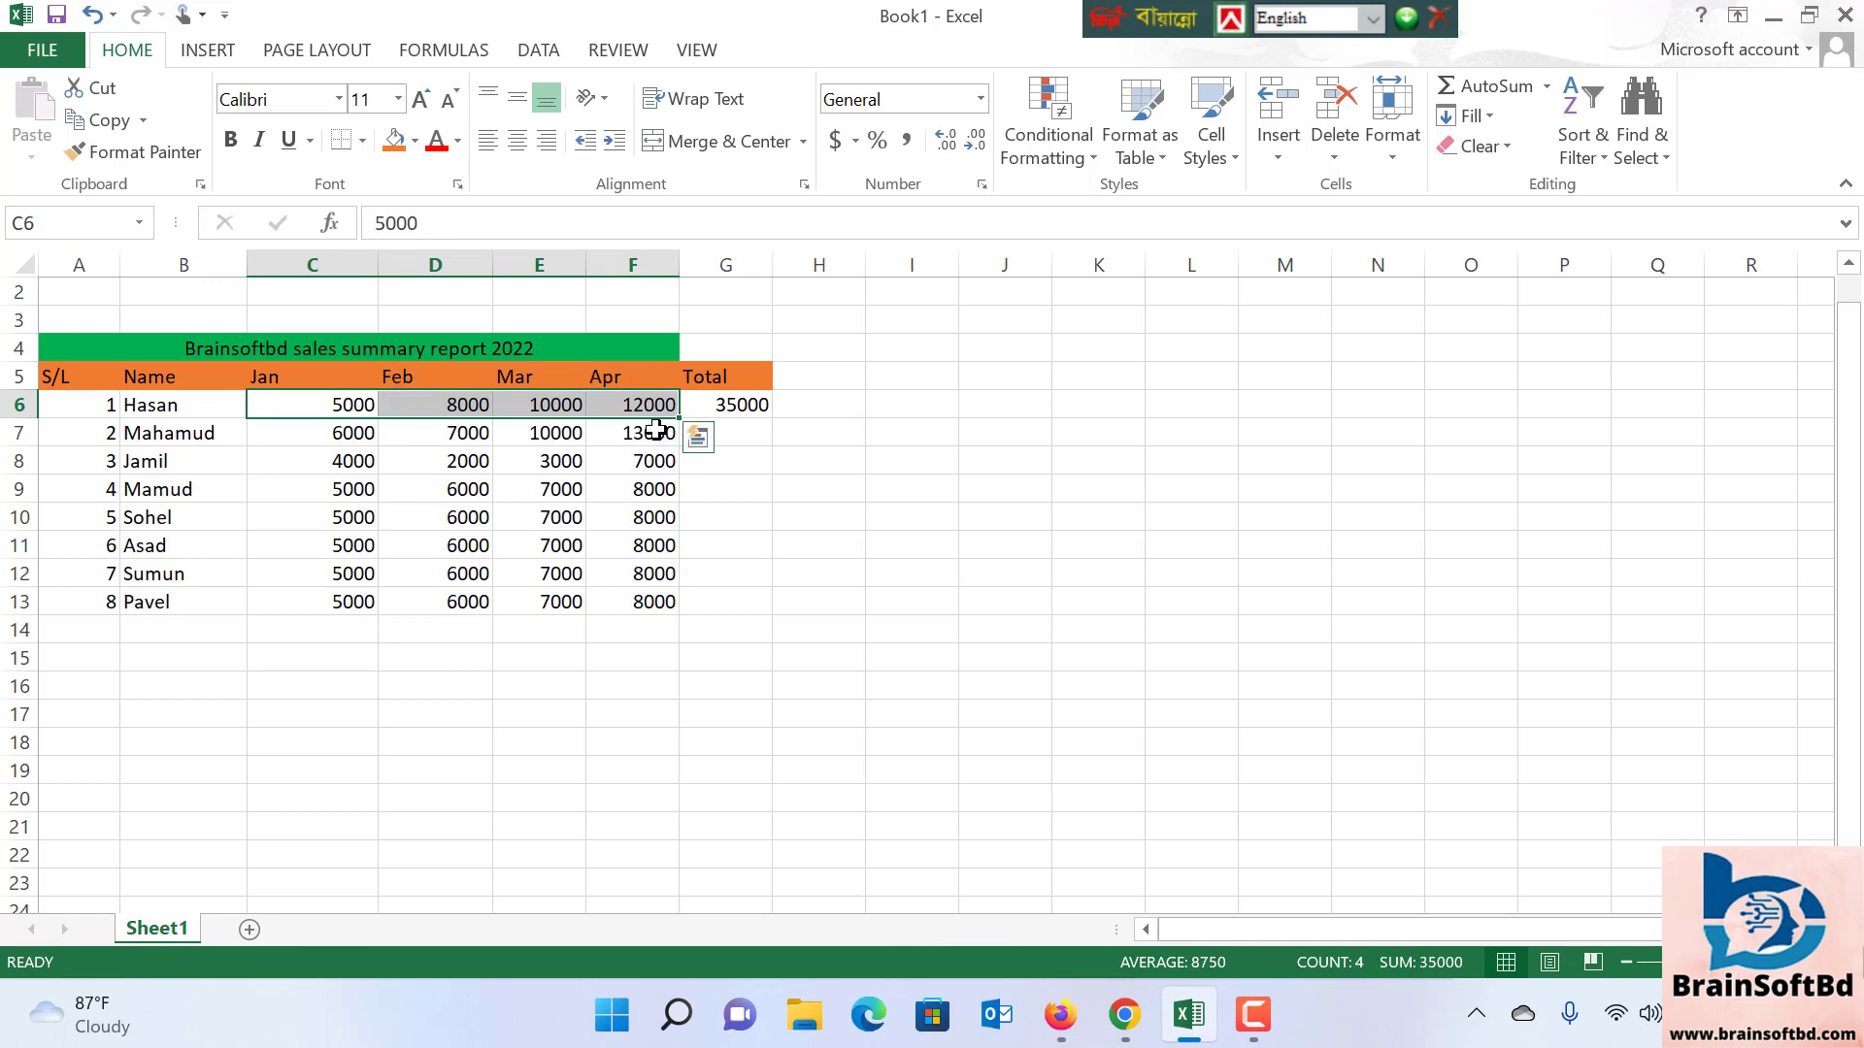
{"action": "left_click", "coordinate": [743, 407]}
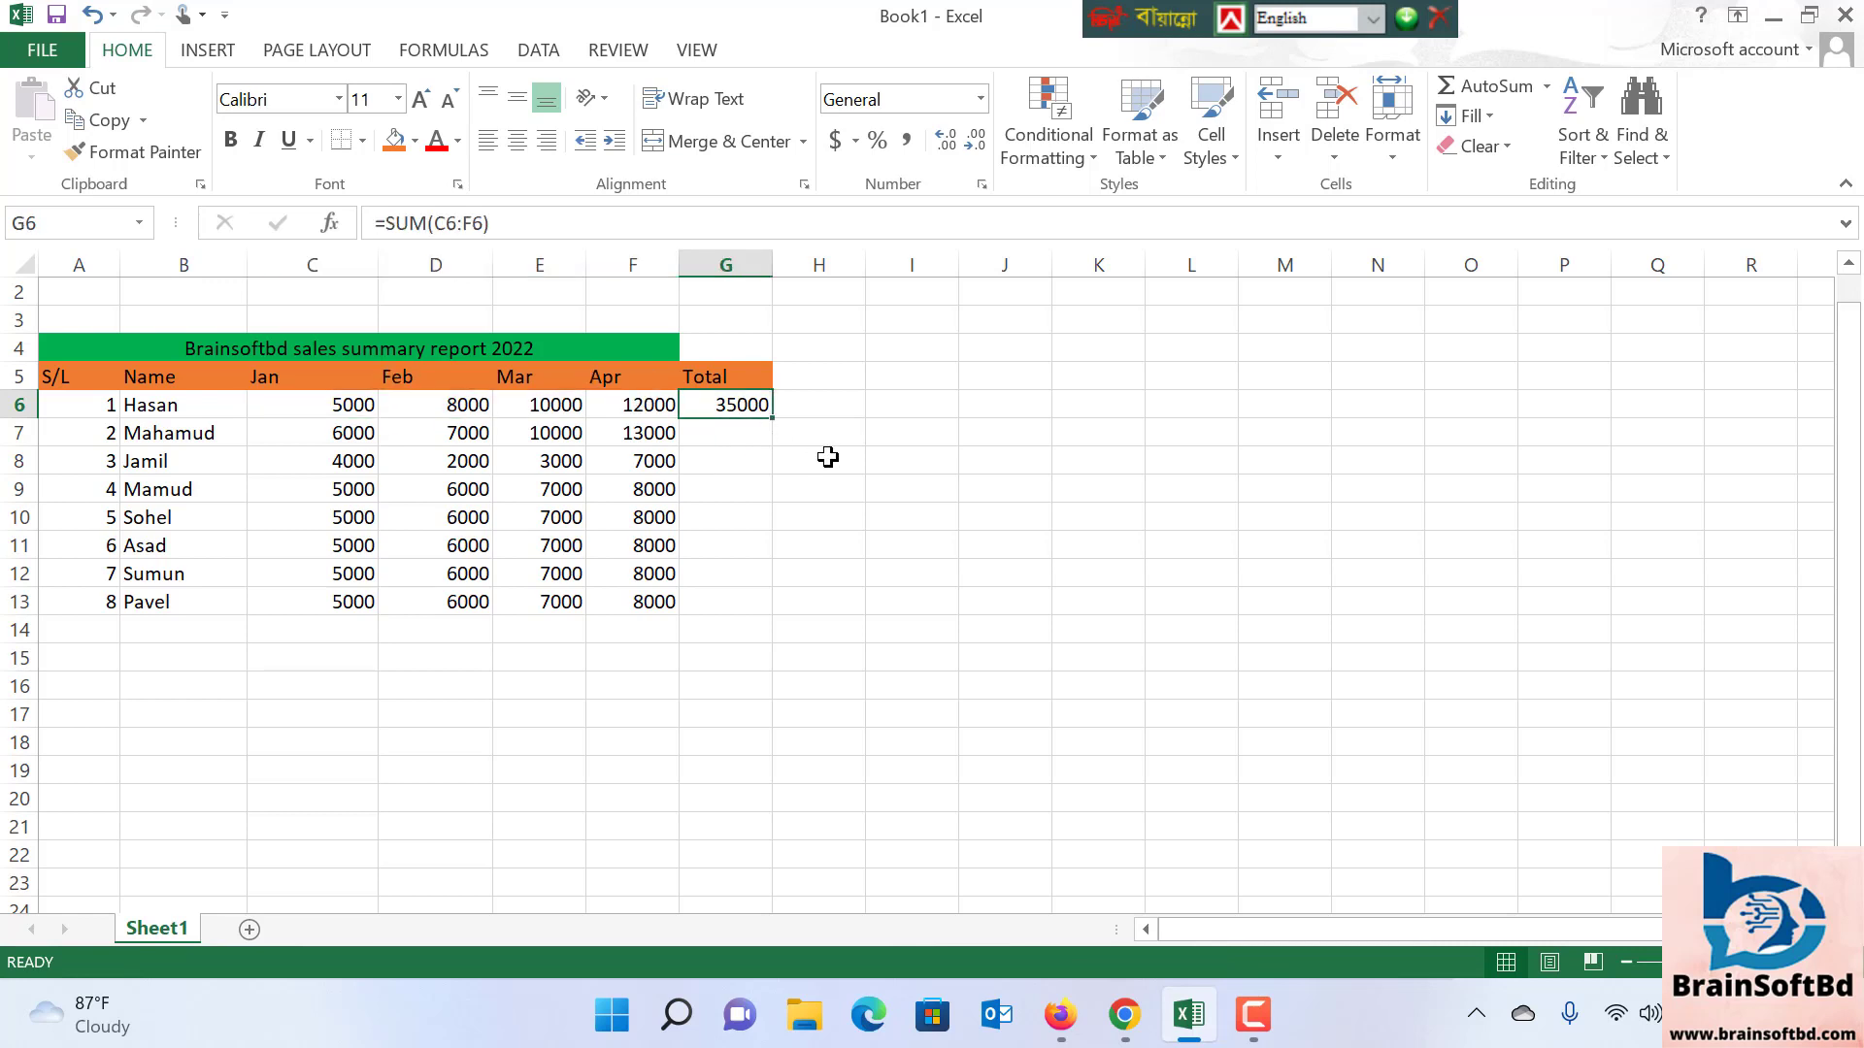
{"action": "left_click", "coordinate": [831, 470]}
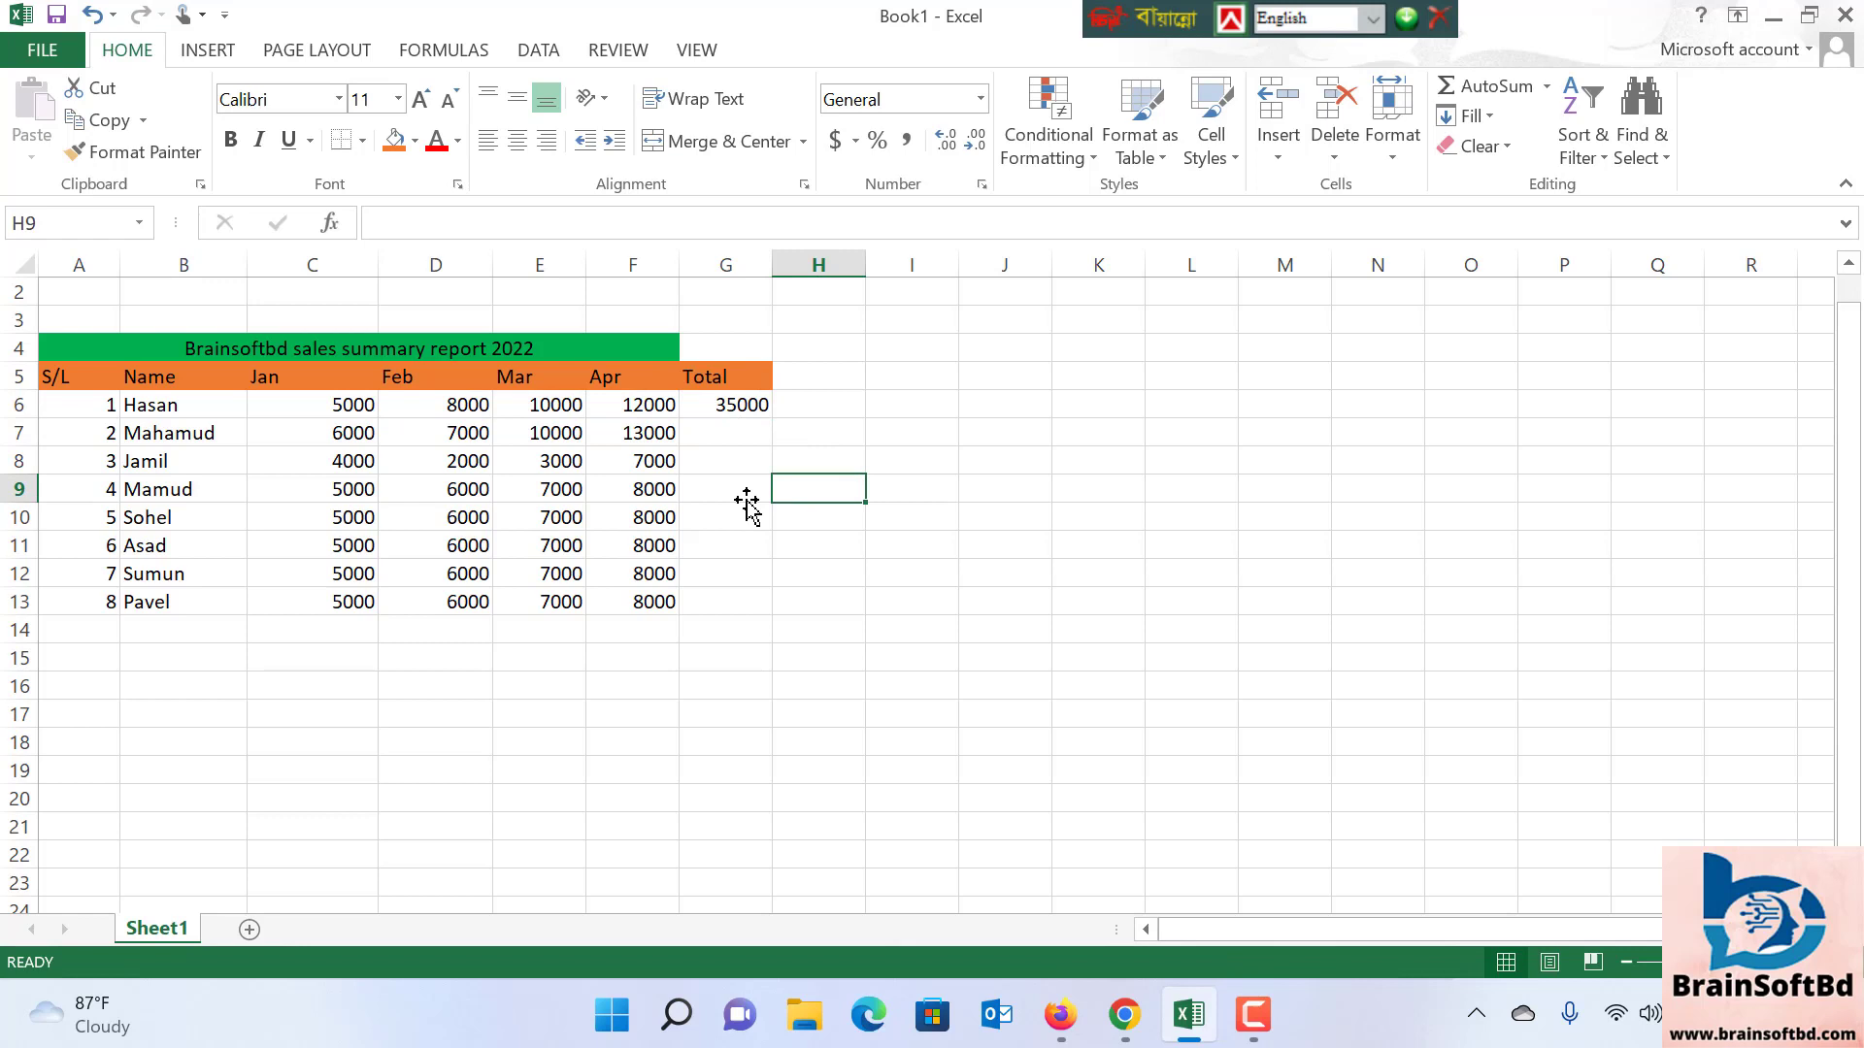
{"action": "left_click", "coordinate": [722, 405]}
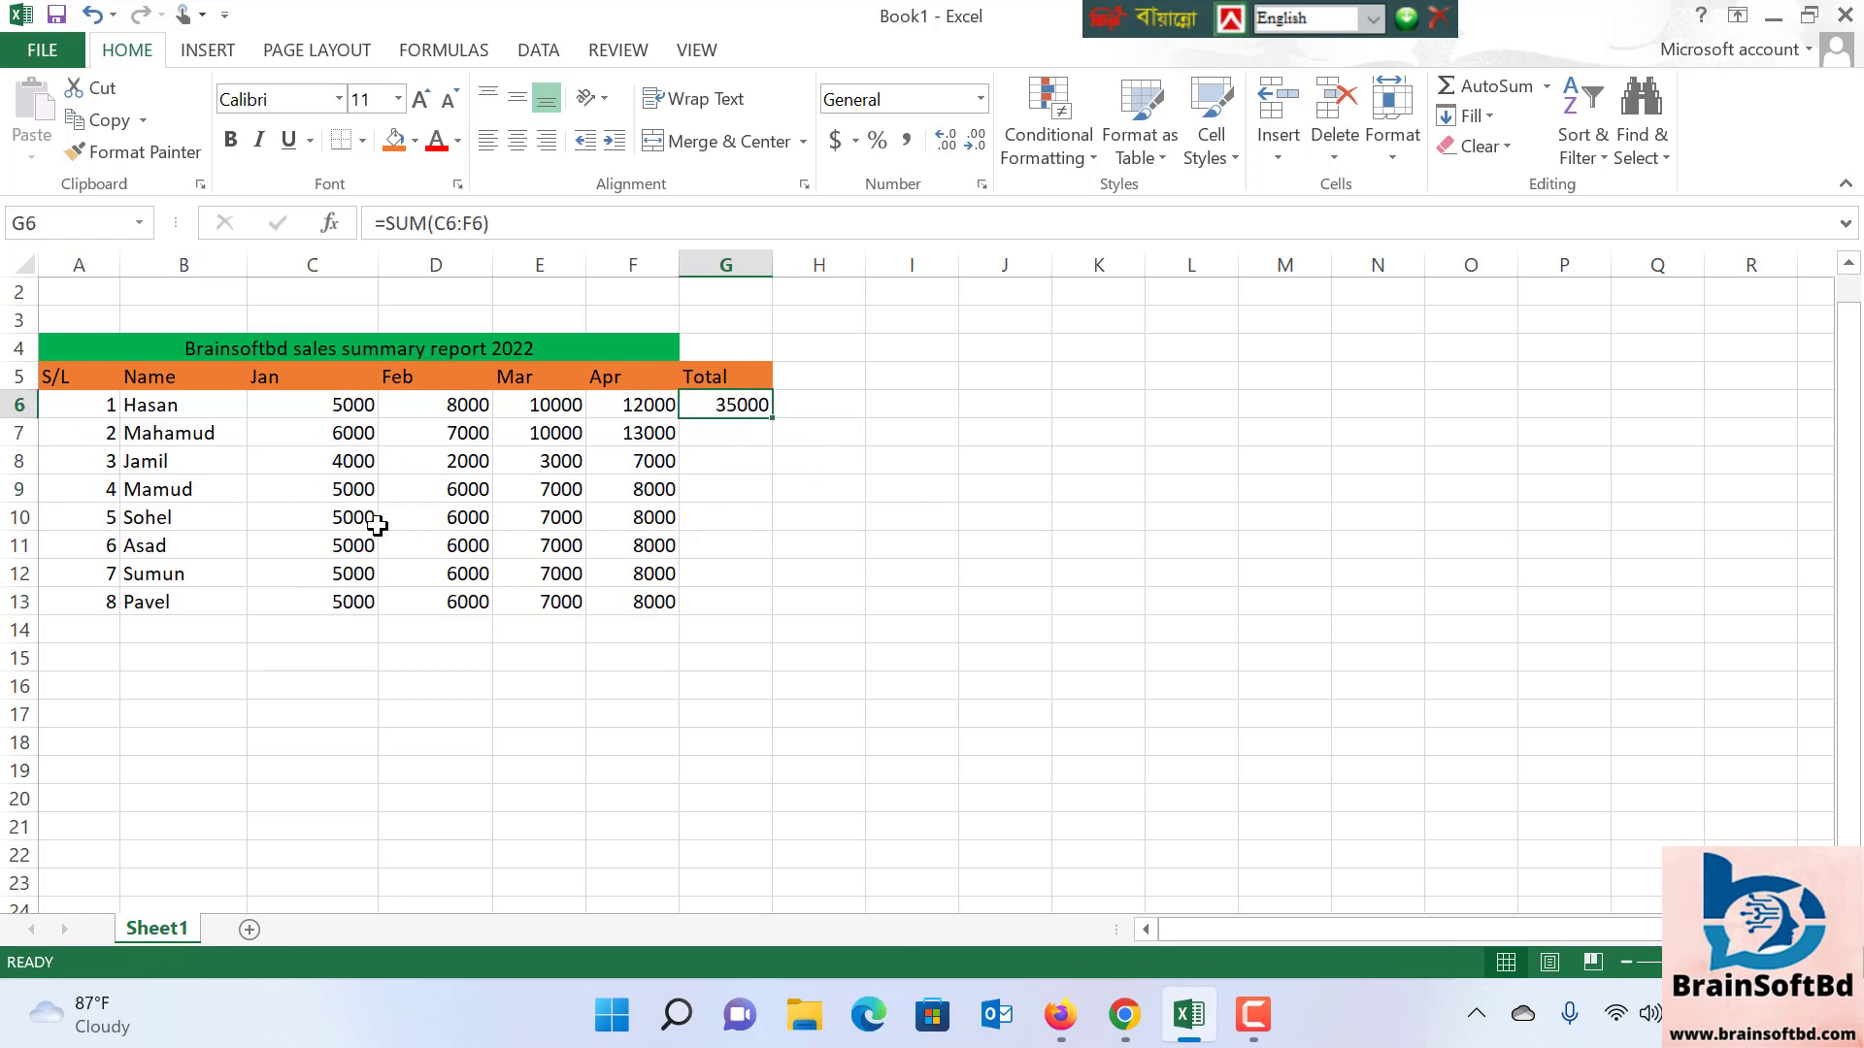
{"action": "left_click", "coordinate": [827, 540]}
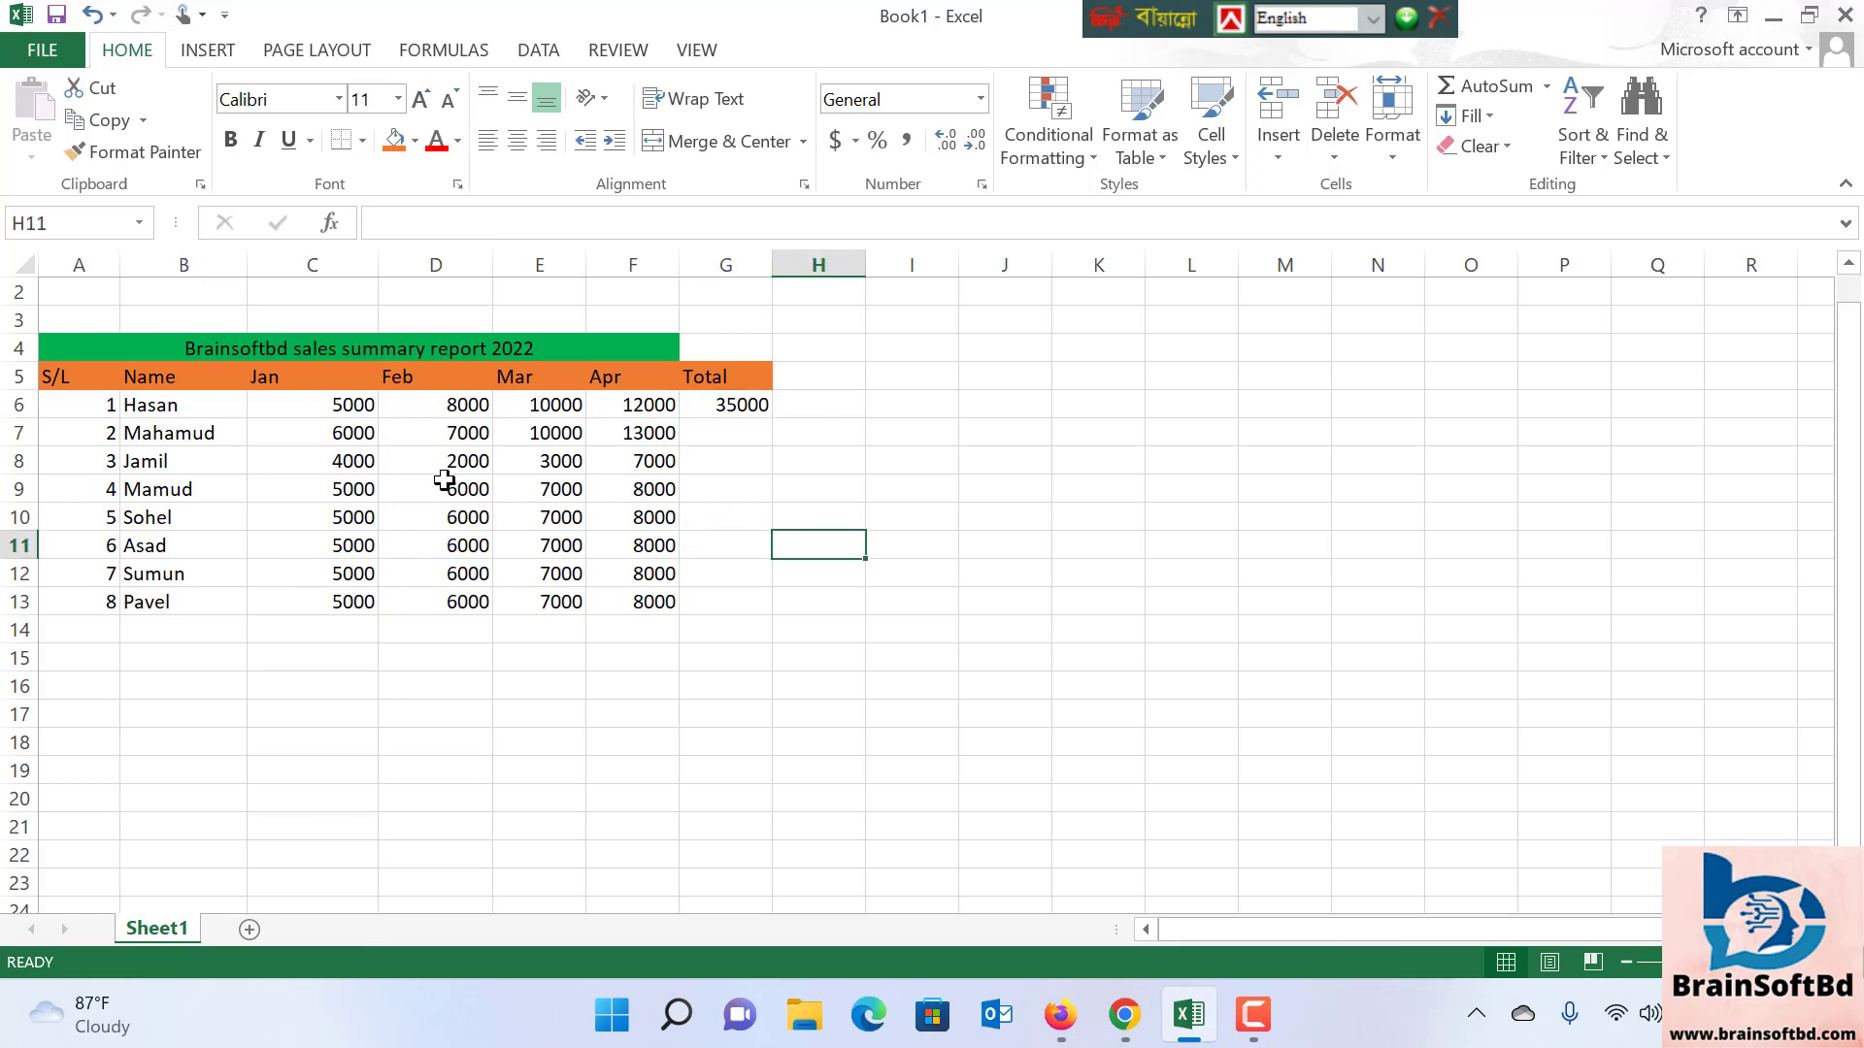
{"action": "left_click", "coordinate": [751, 412]}
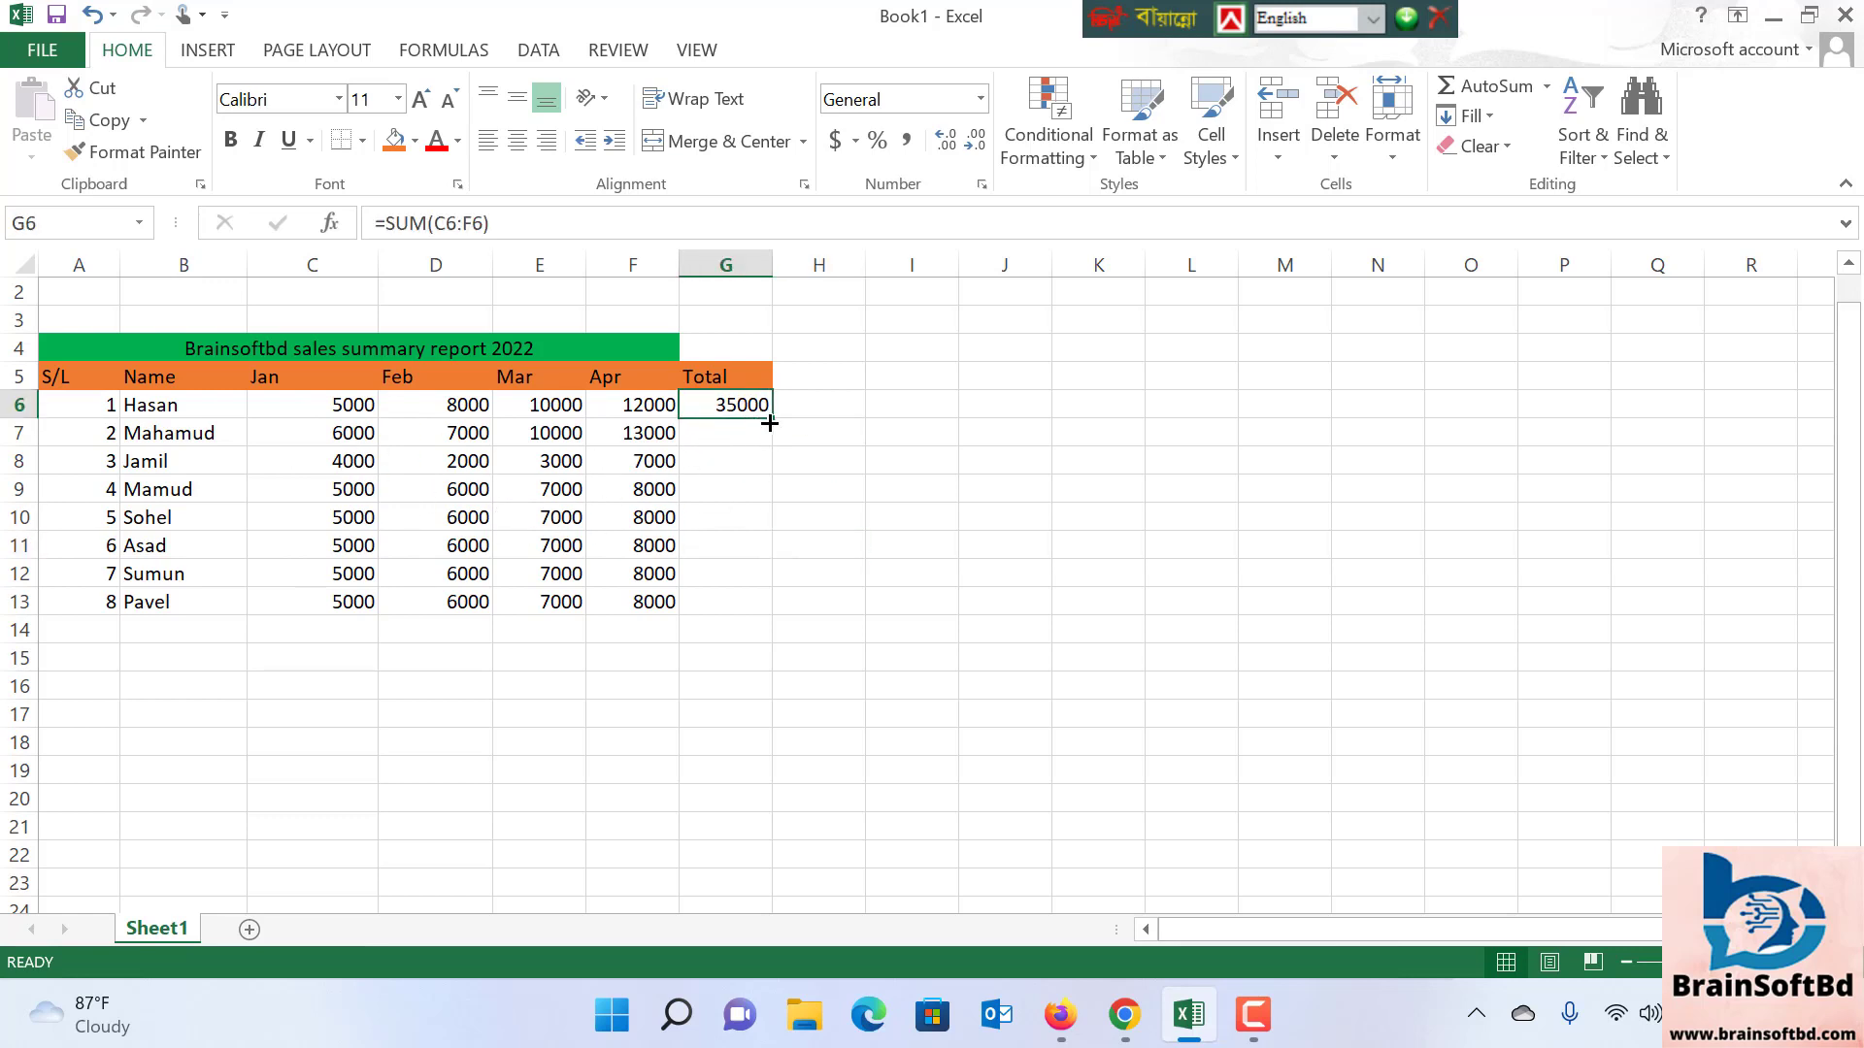
Copy the G6 sum formula down to G13 and verify G7 and G8 sum their rows
{"action": "left_click_drag", "start_coordinate": [771, 417], "coordinate": [772, 613]}
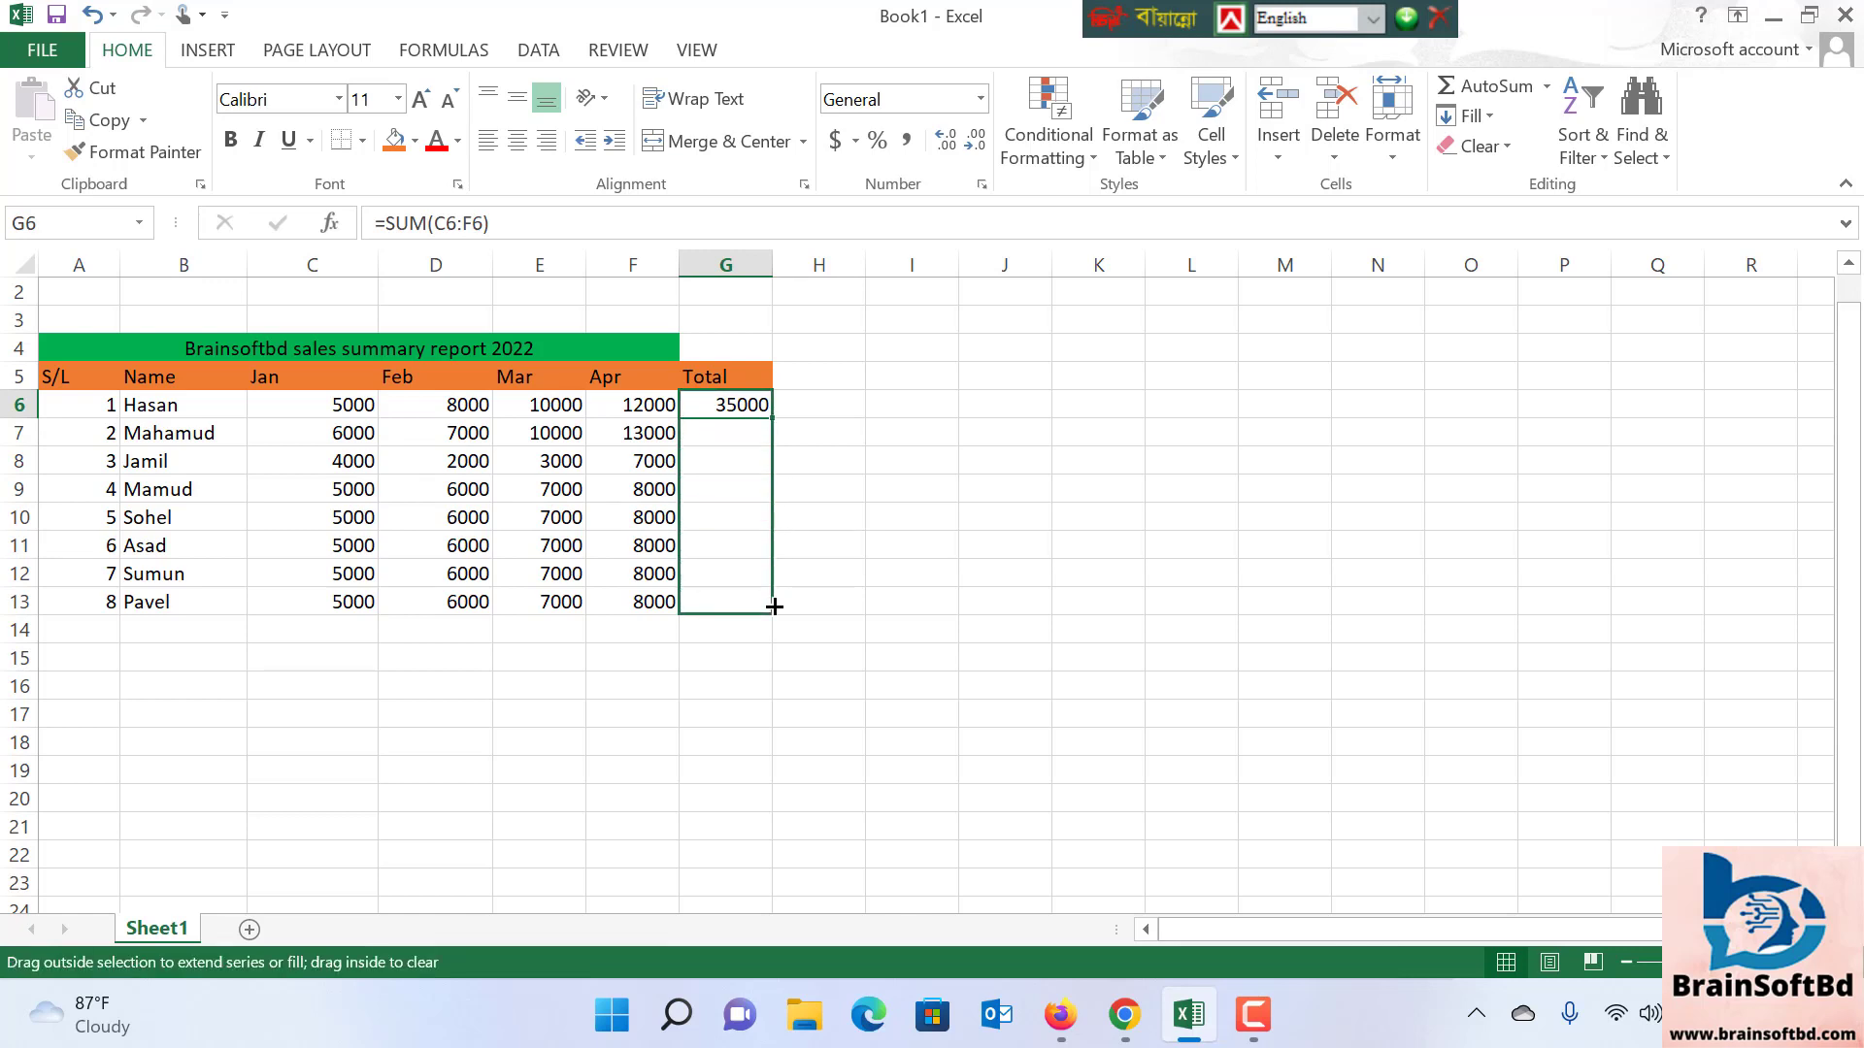
{"action": "left_click", "coordinate": [962, 607]}
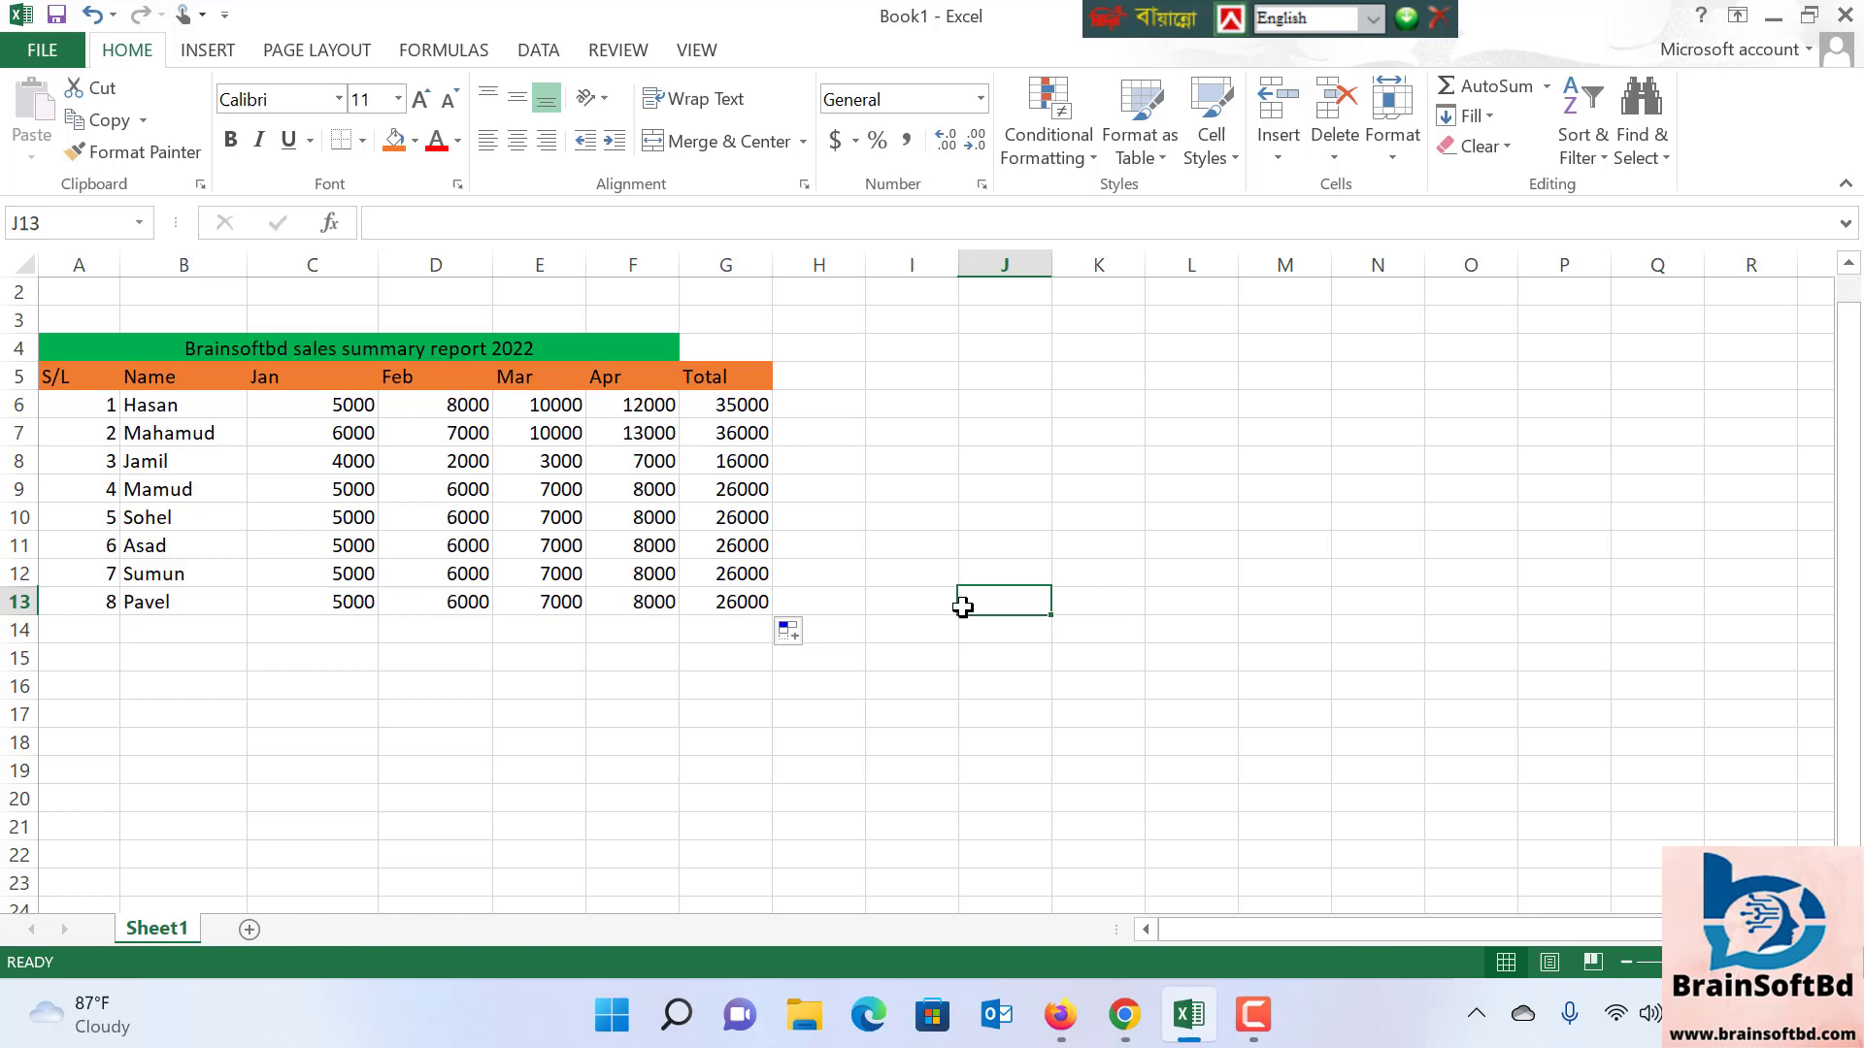
{"action": "left_click", "coordinate": [305, 431]}
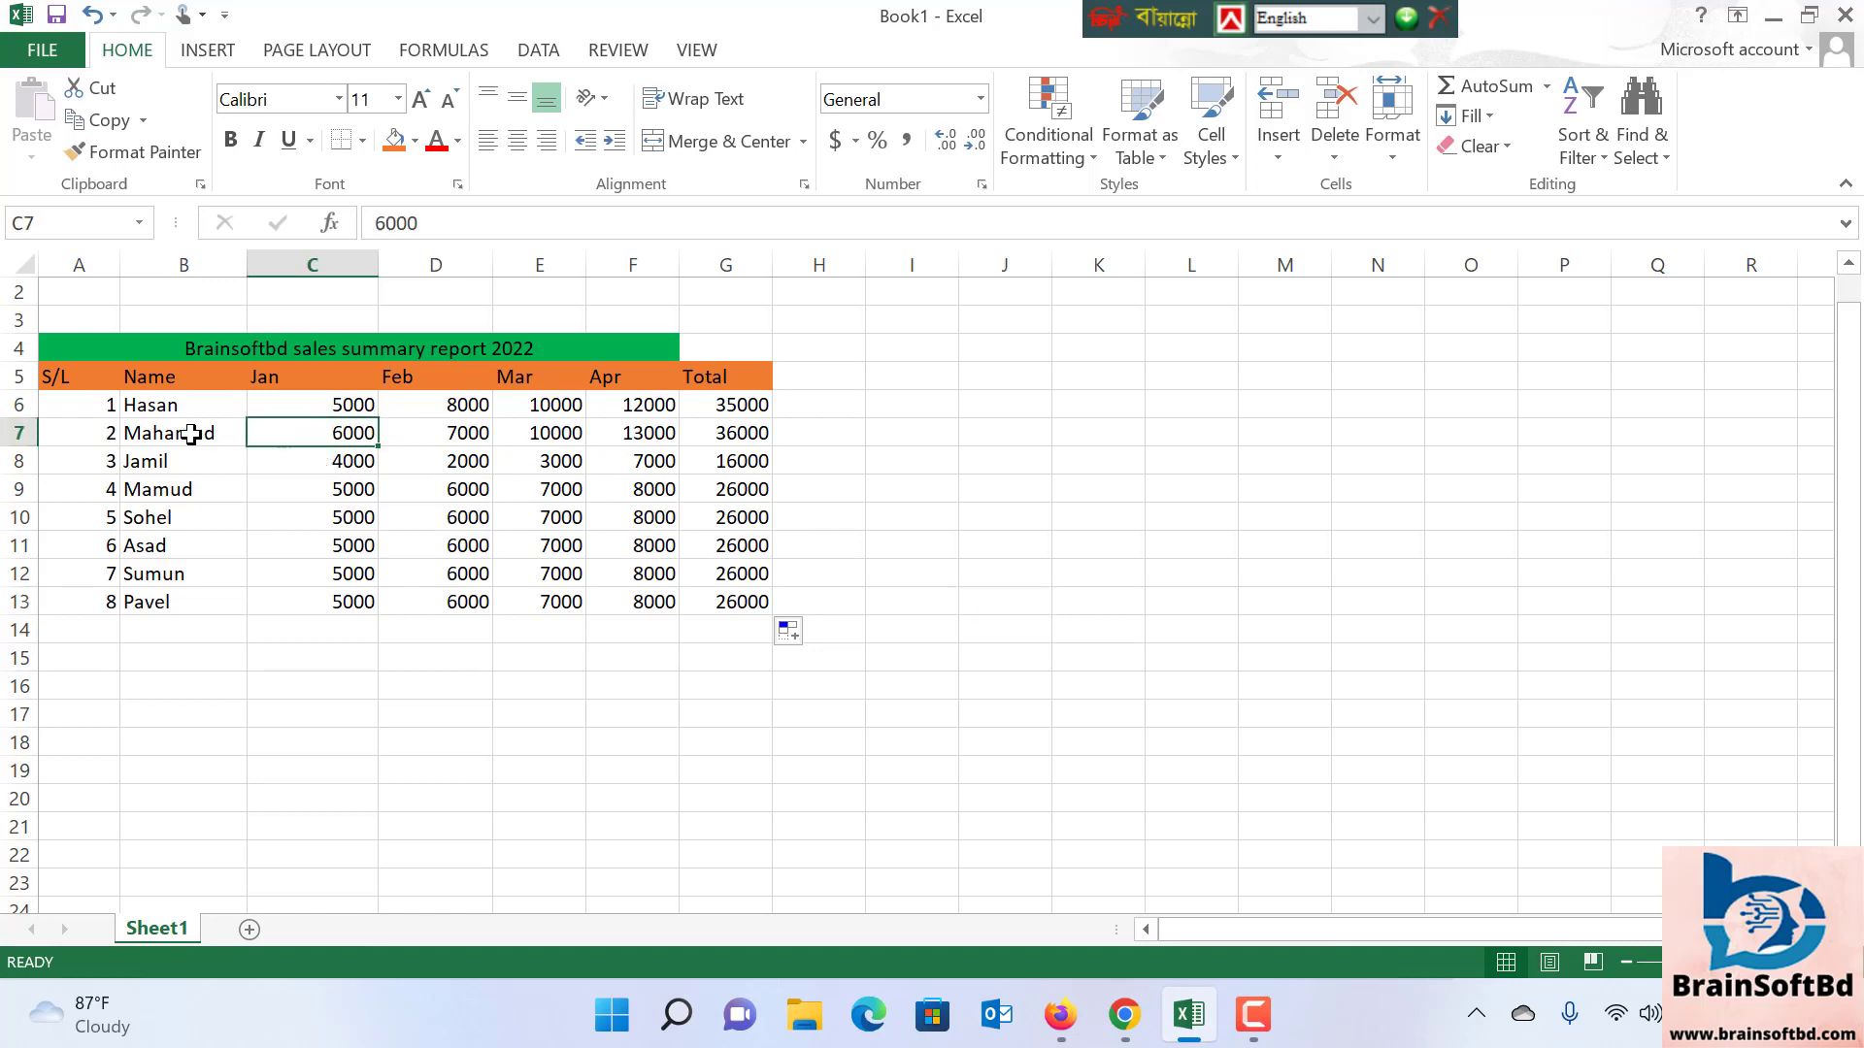
{"action": "left_click", "coordinate": [730, 433]}
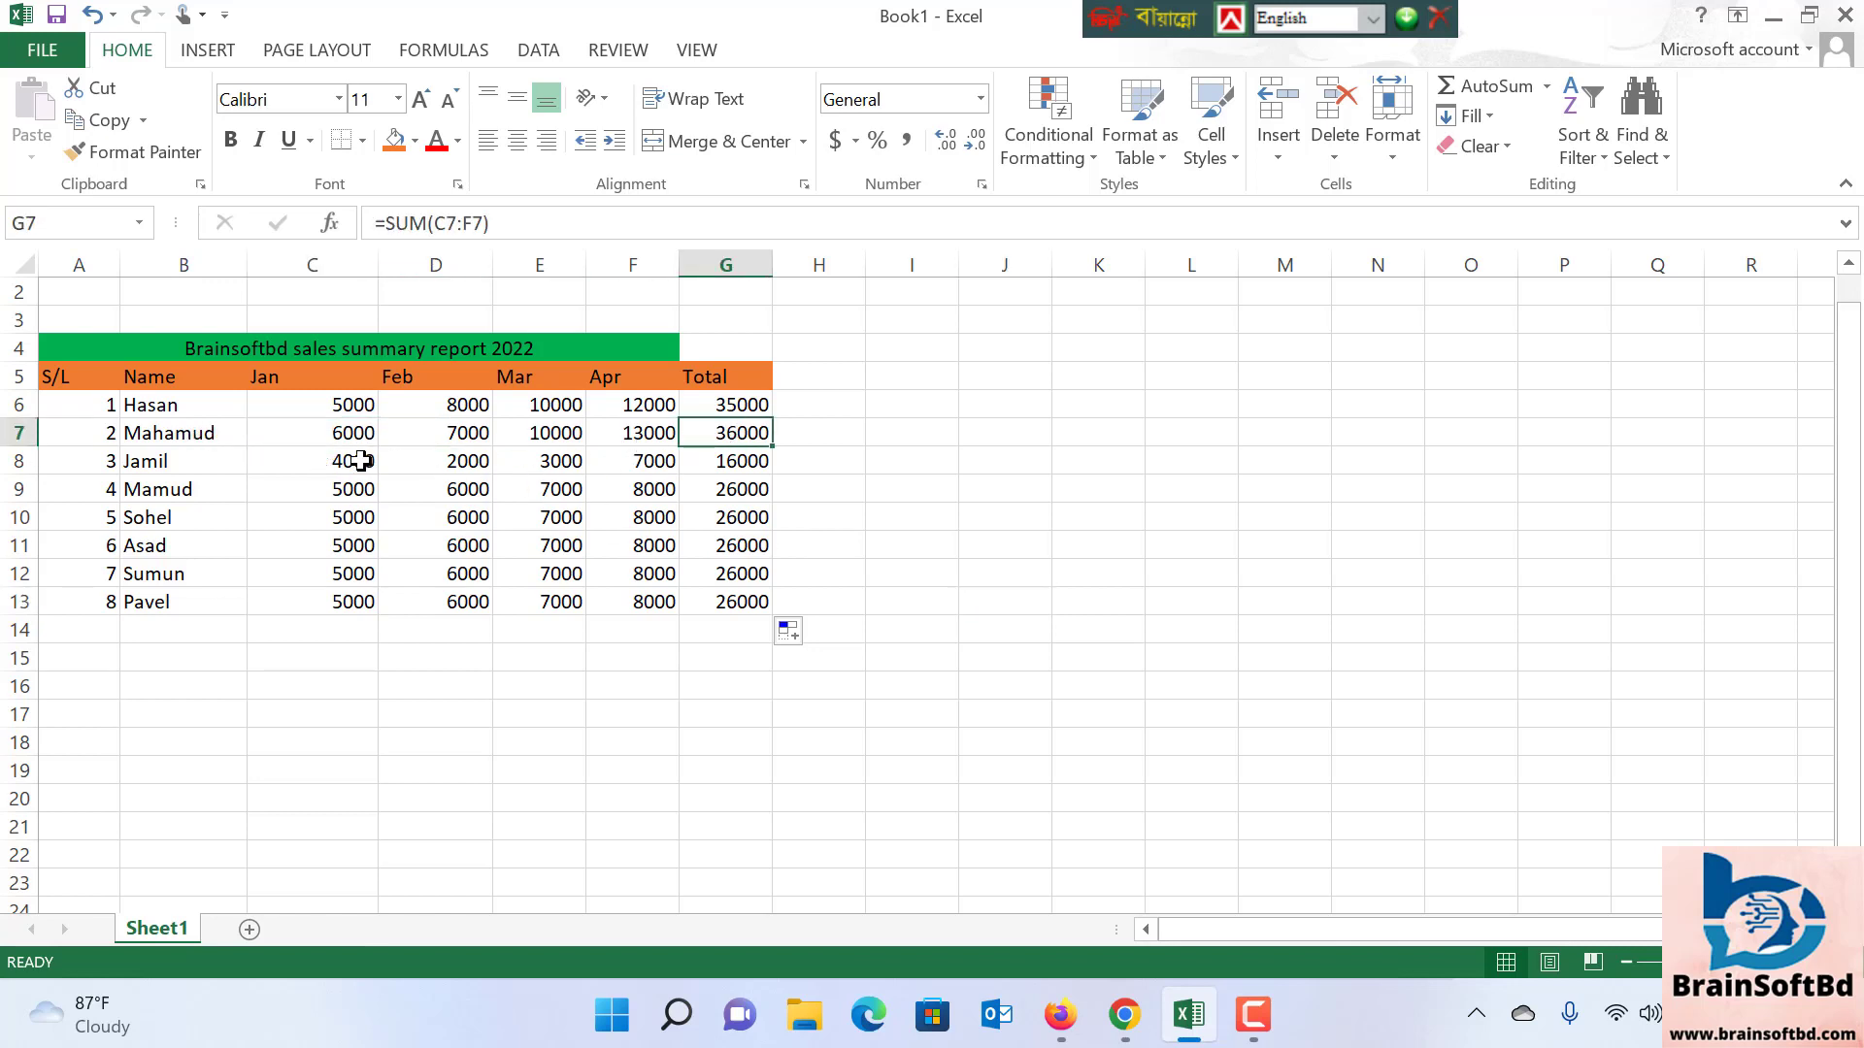
{"action": "left_click", "coordinate": [312, 461]}
{"action": "left_click", "coordinate": [716, 471]}
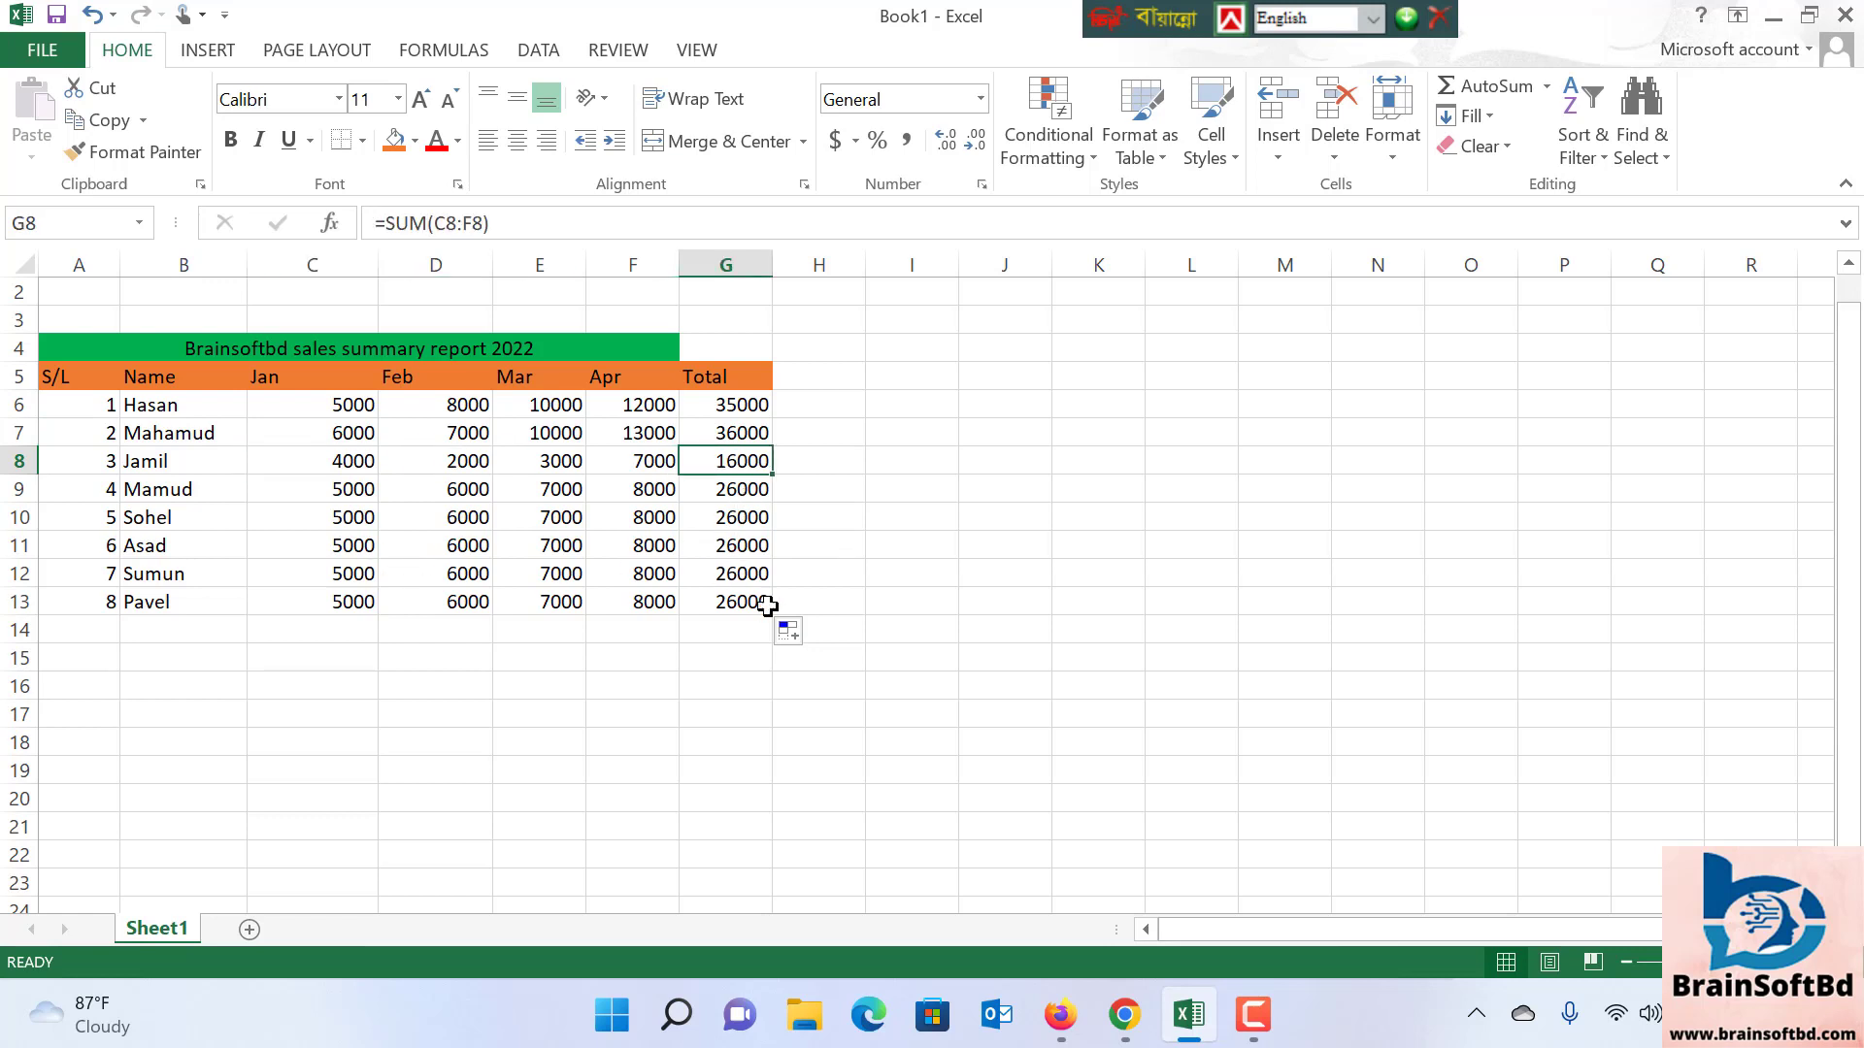
{"action": "left_click", "coordinate": [975, 582]}
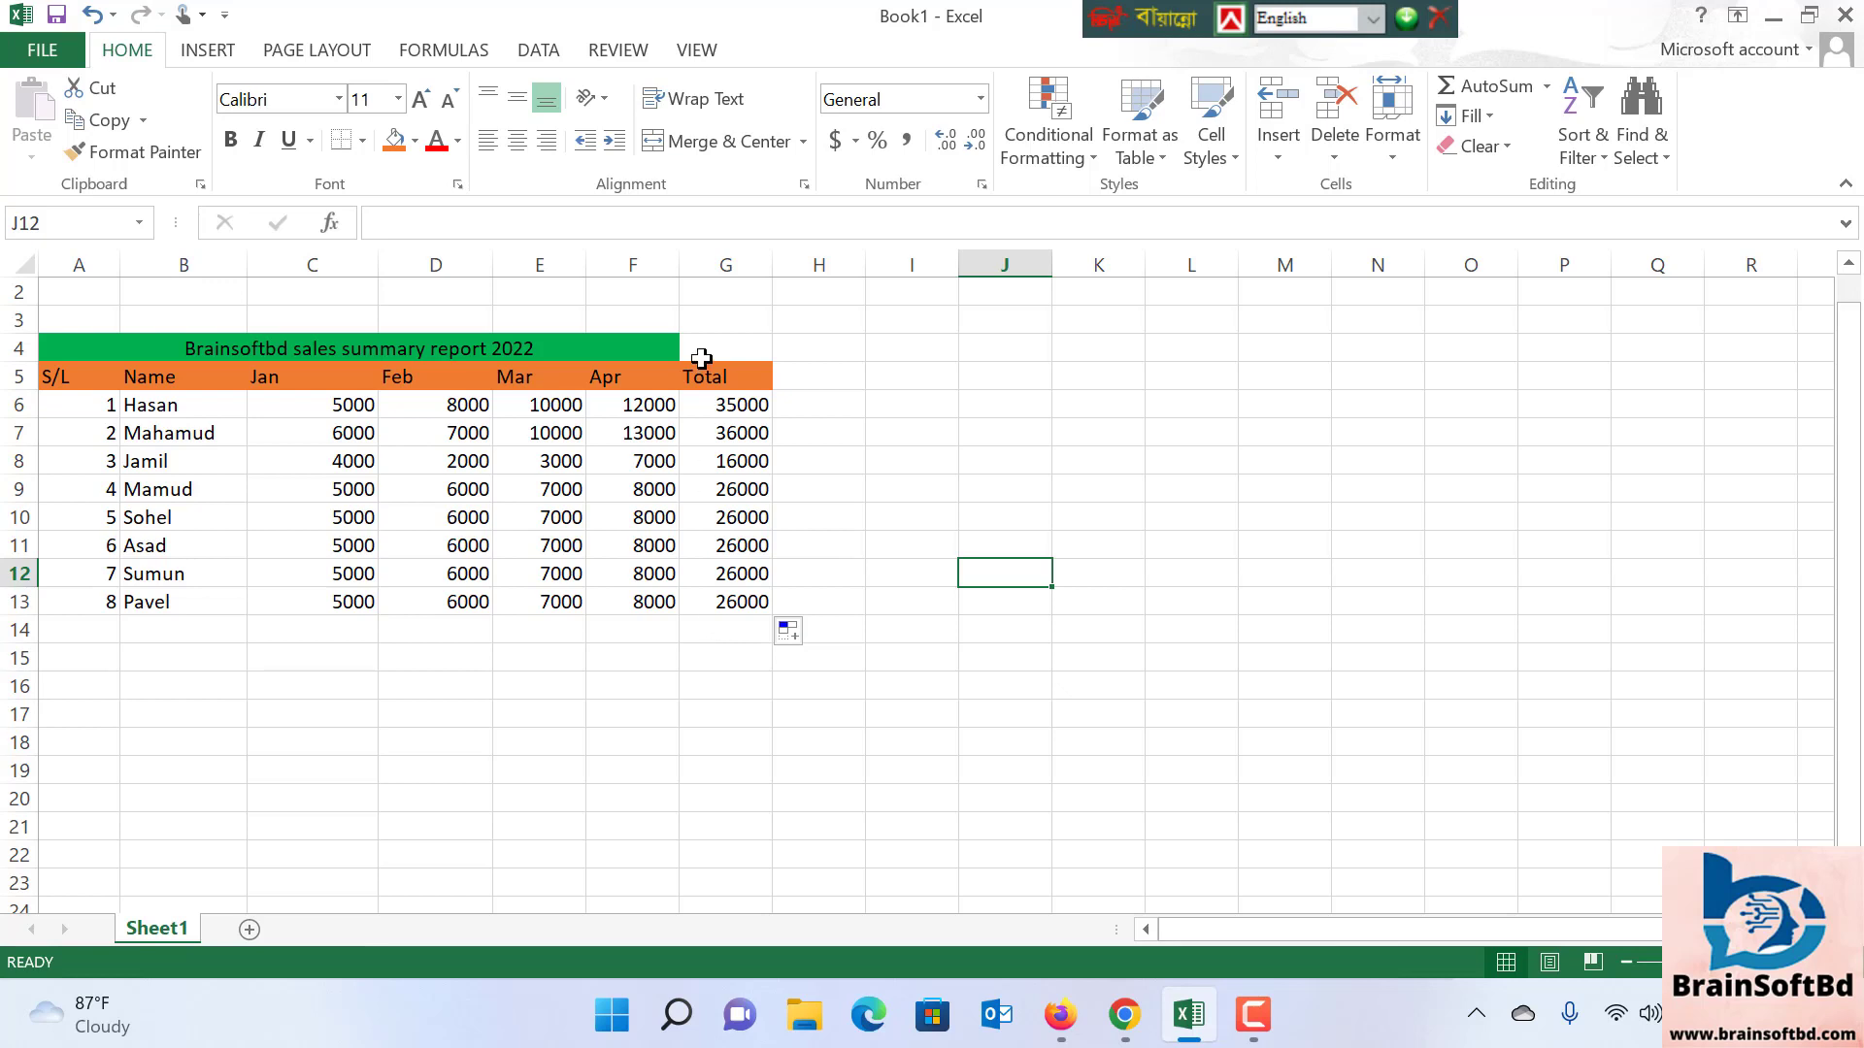
{"action": "left_click", "coordinate": [927, 687]}
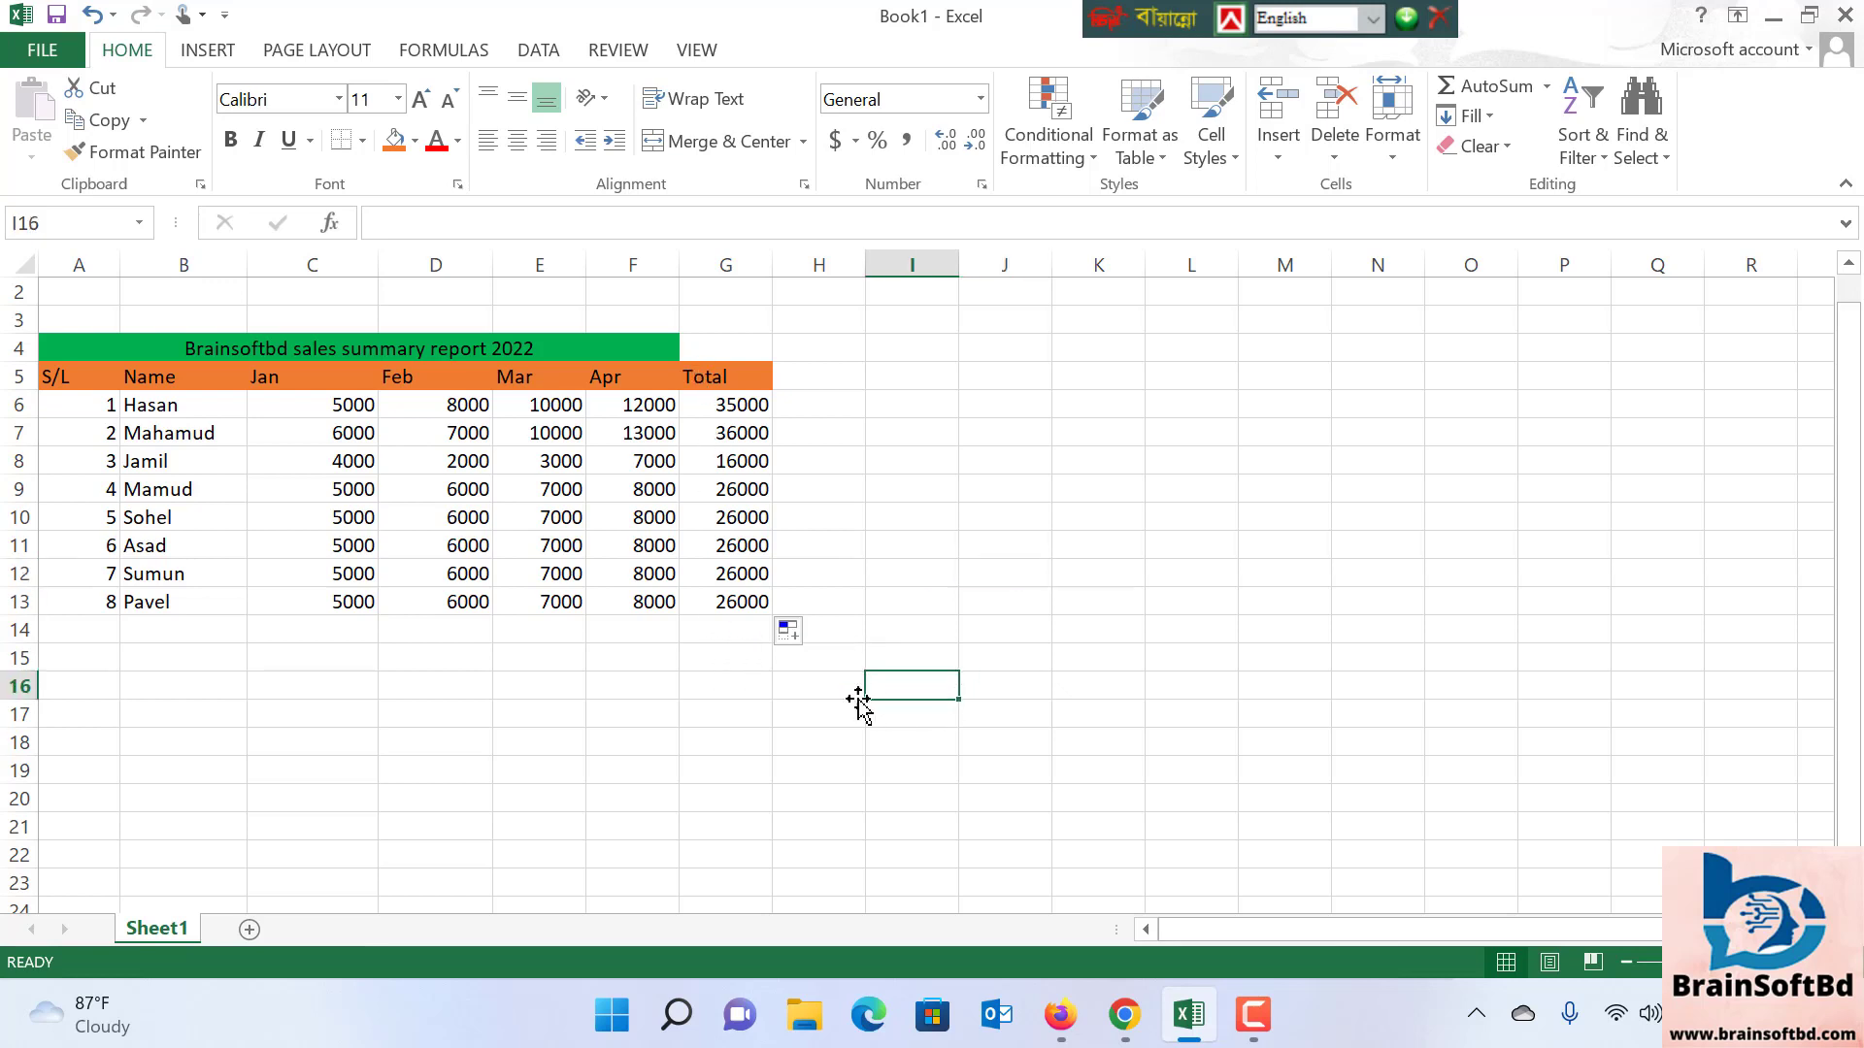
{"action": "left_click", "coordinate": [620, 633]}
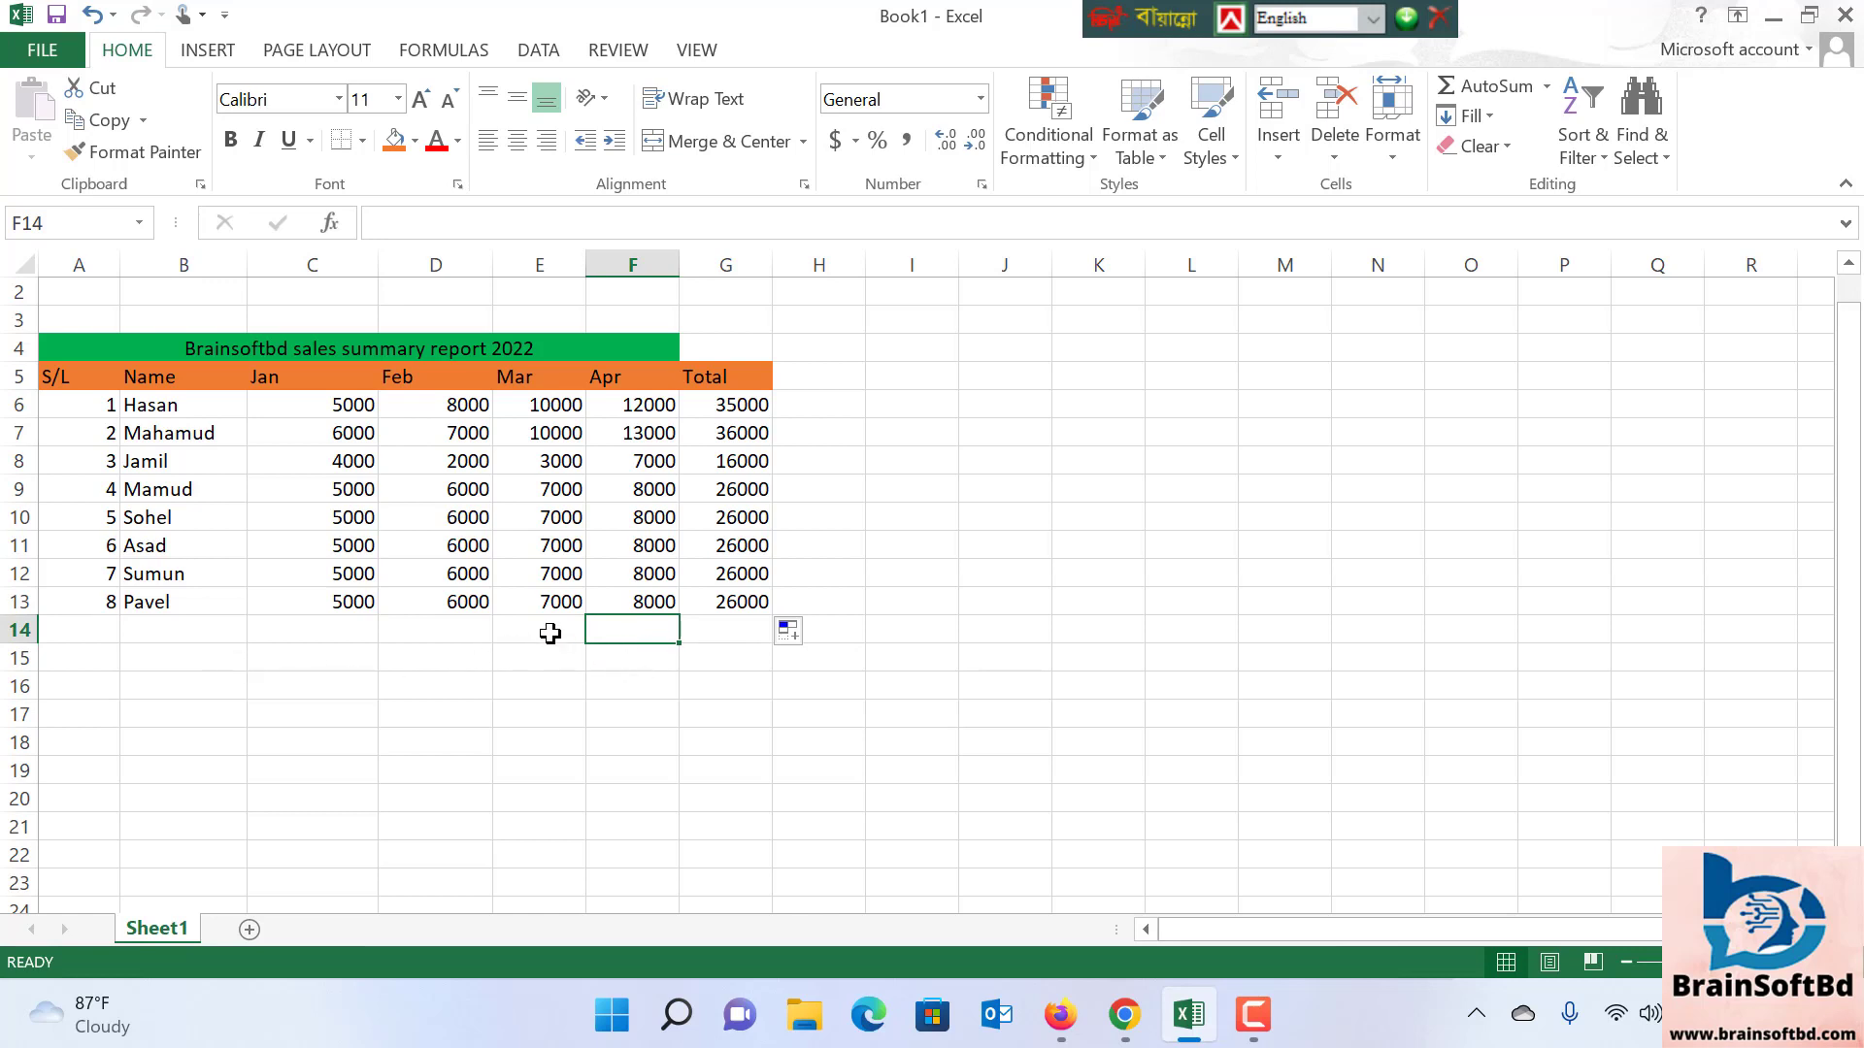
Type 'Total Sales' in F14 and widen column F to fit it
{"action": "left_click", "coordinate": [450, 634]}
{"action": "left_click", "coordinate": [603, 631]}
{"action": "type", "text": "Tot"}
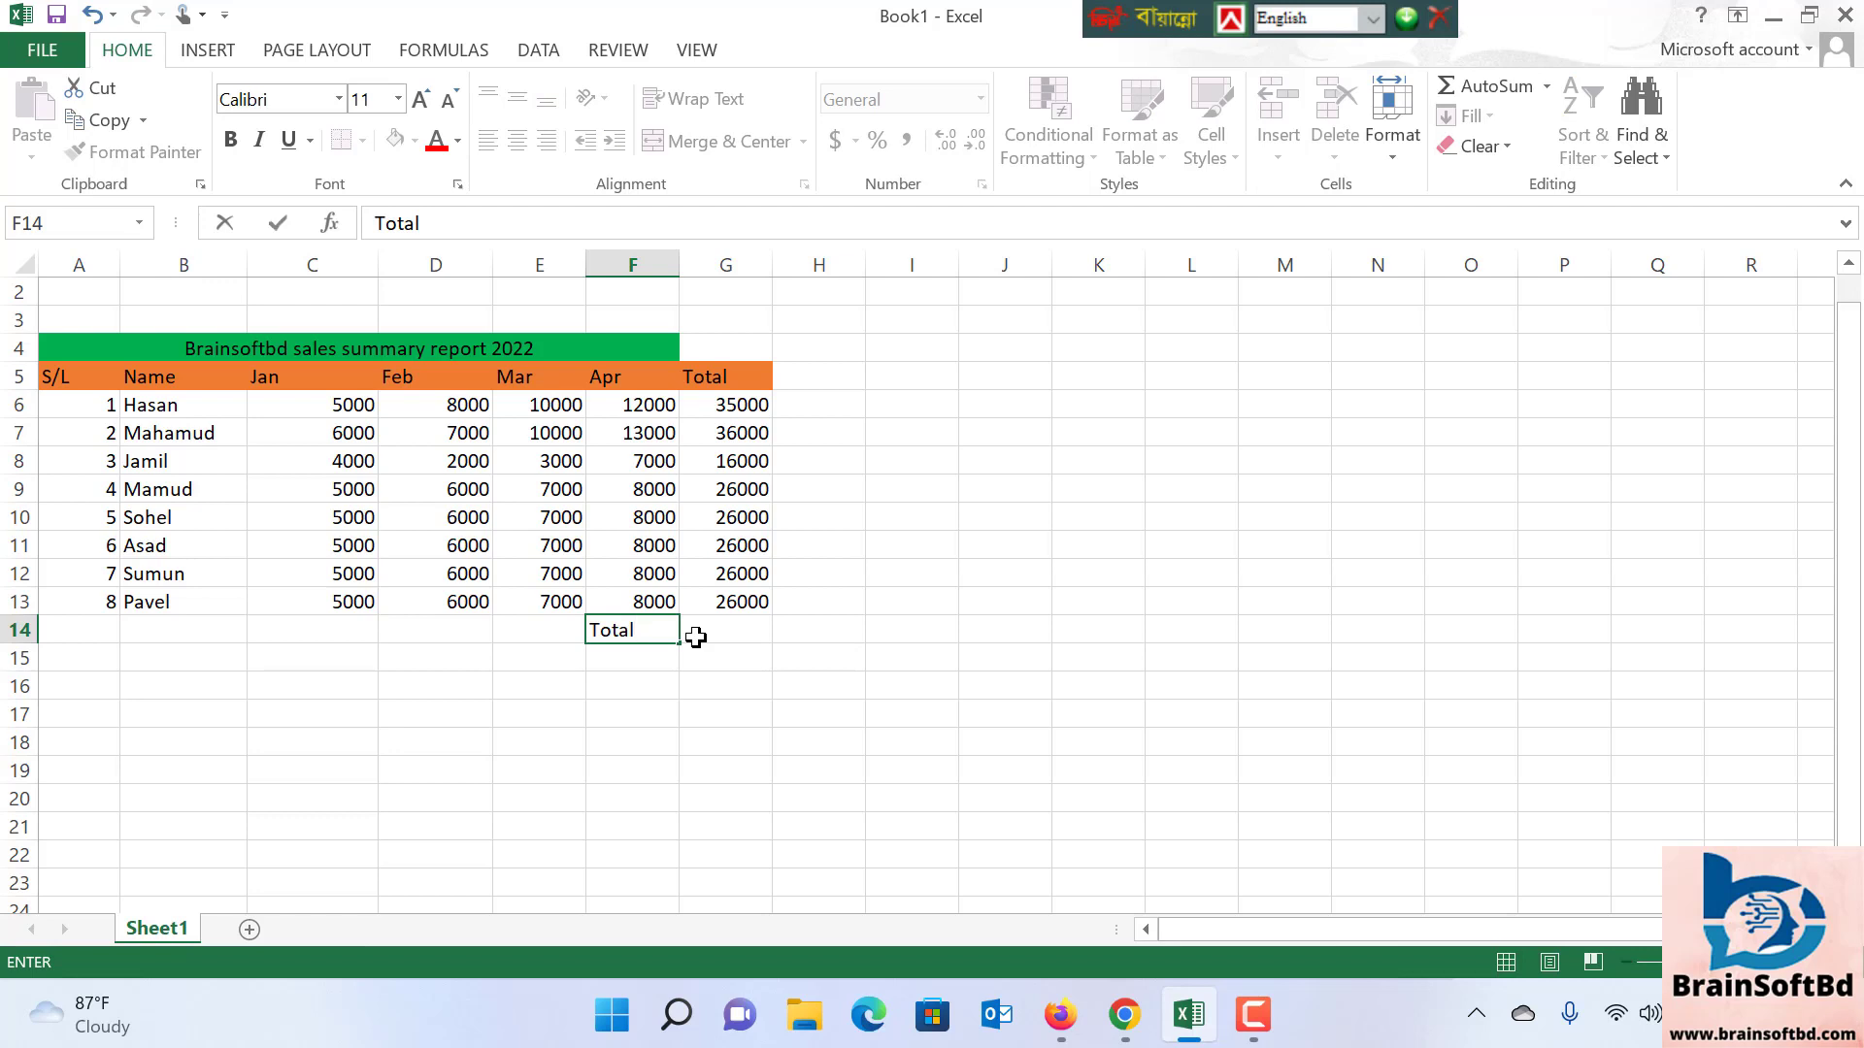
{"action": "type", "text": "ales"}
{"action": "left_click", "coordinate": [732, 739]}
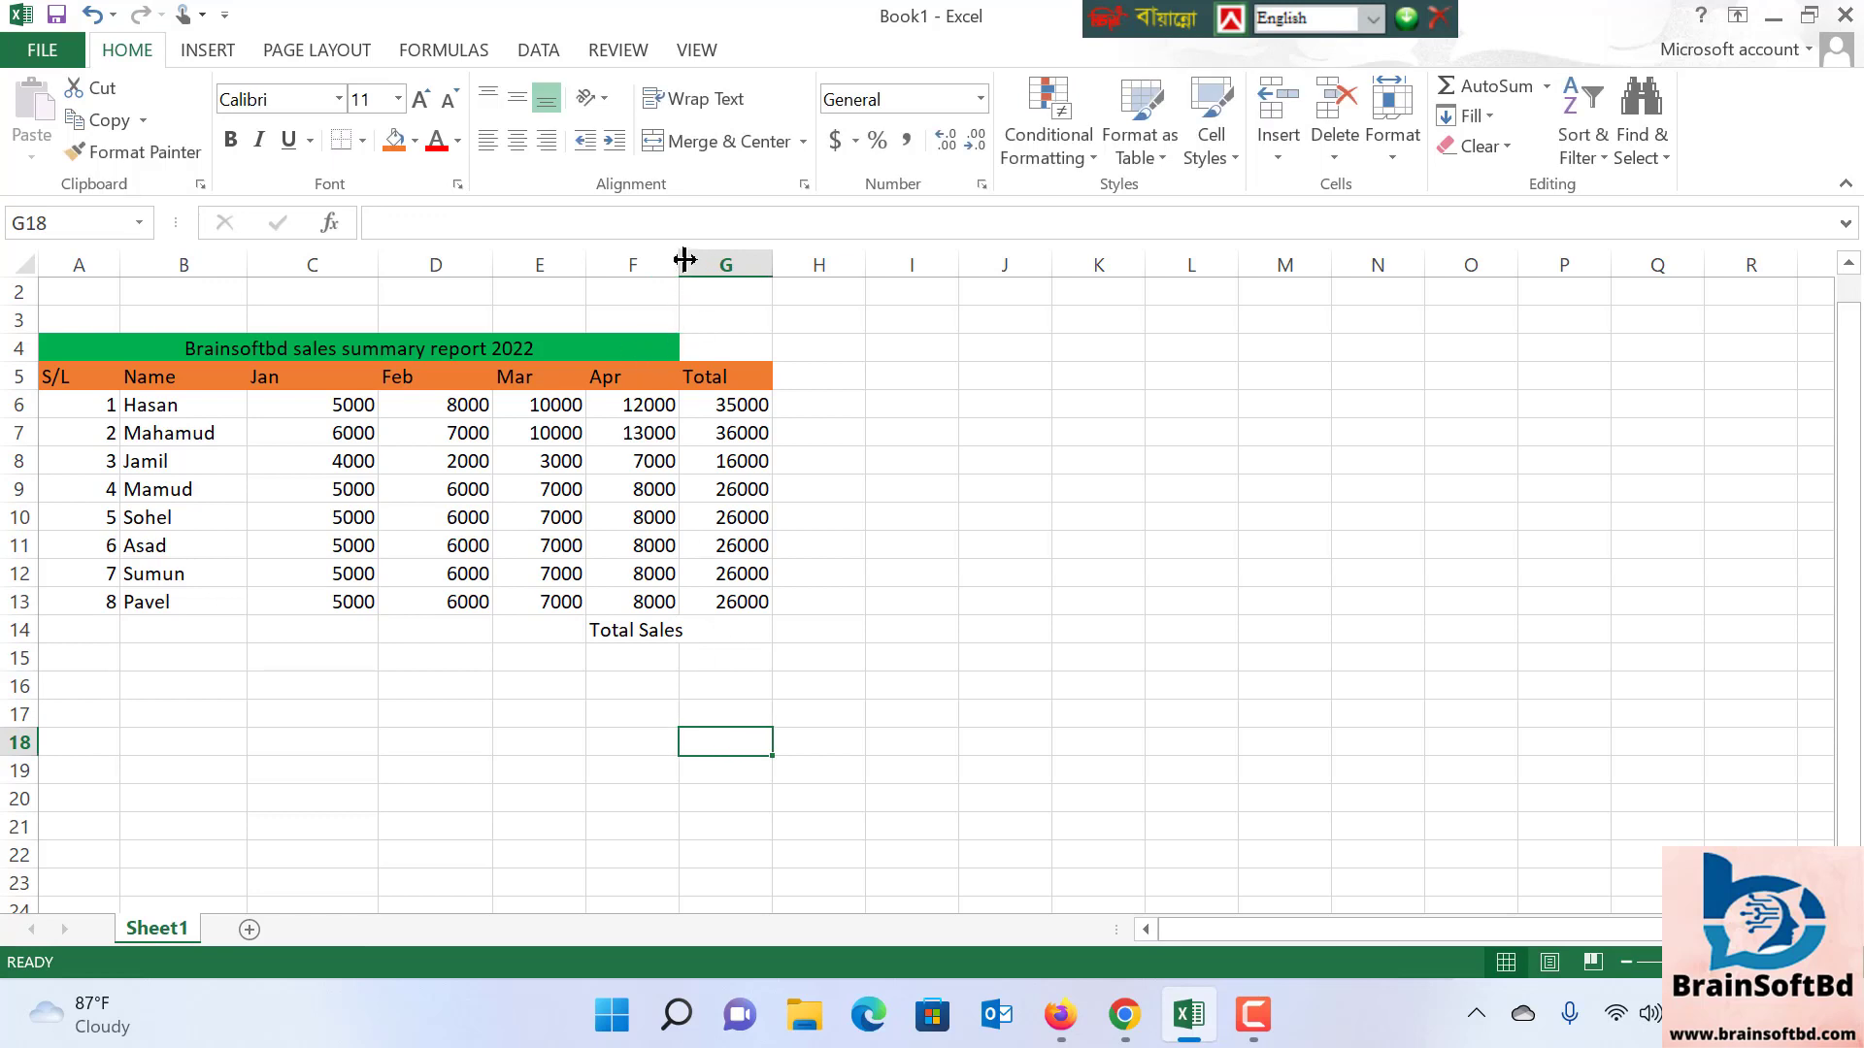
{"action": "left_click_drag", "start_coordinate": [684, 260], "coordinate": [717, 259]}
Check that the row totals G6:G13 add up to 217000, then select G14
{"action": "left_click", "coordinate": [915, 629]}
{"action": "left_click", "coordinate": [759, 629]}
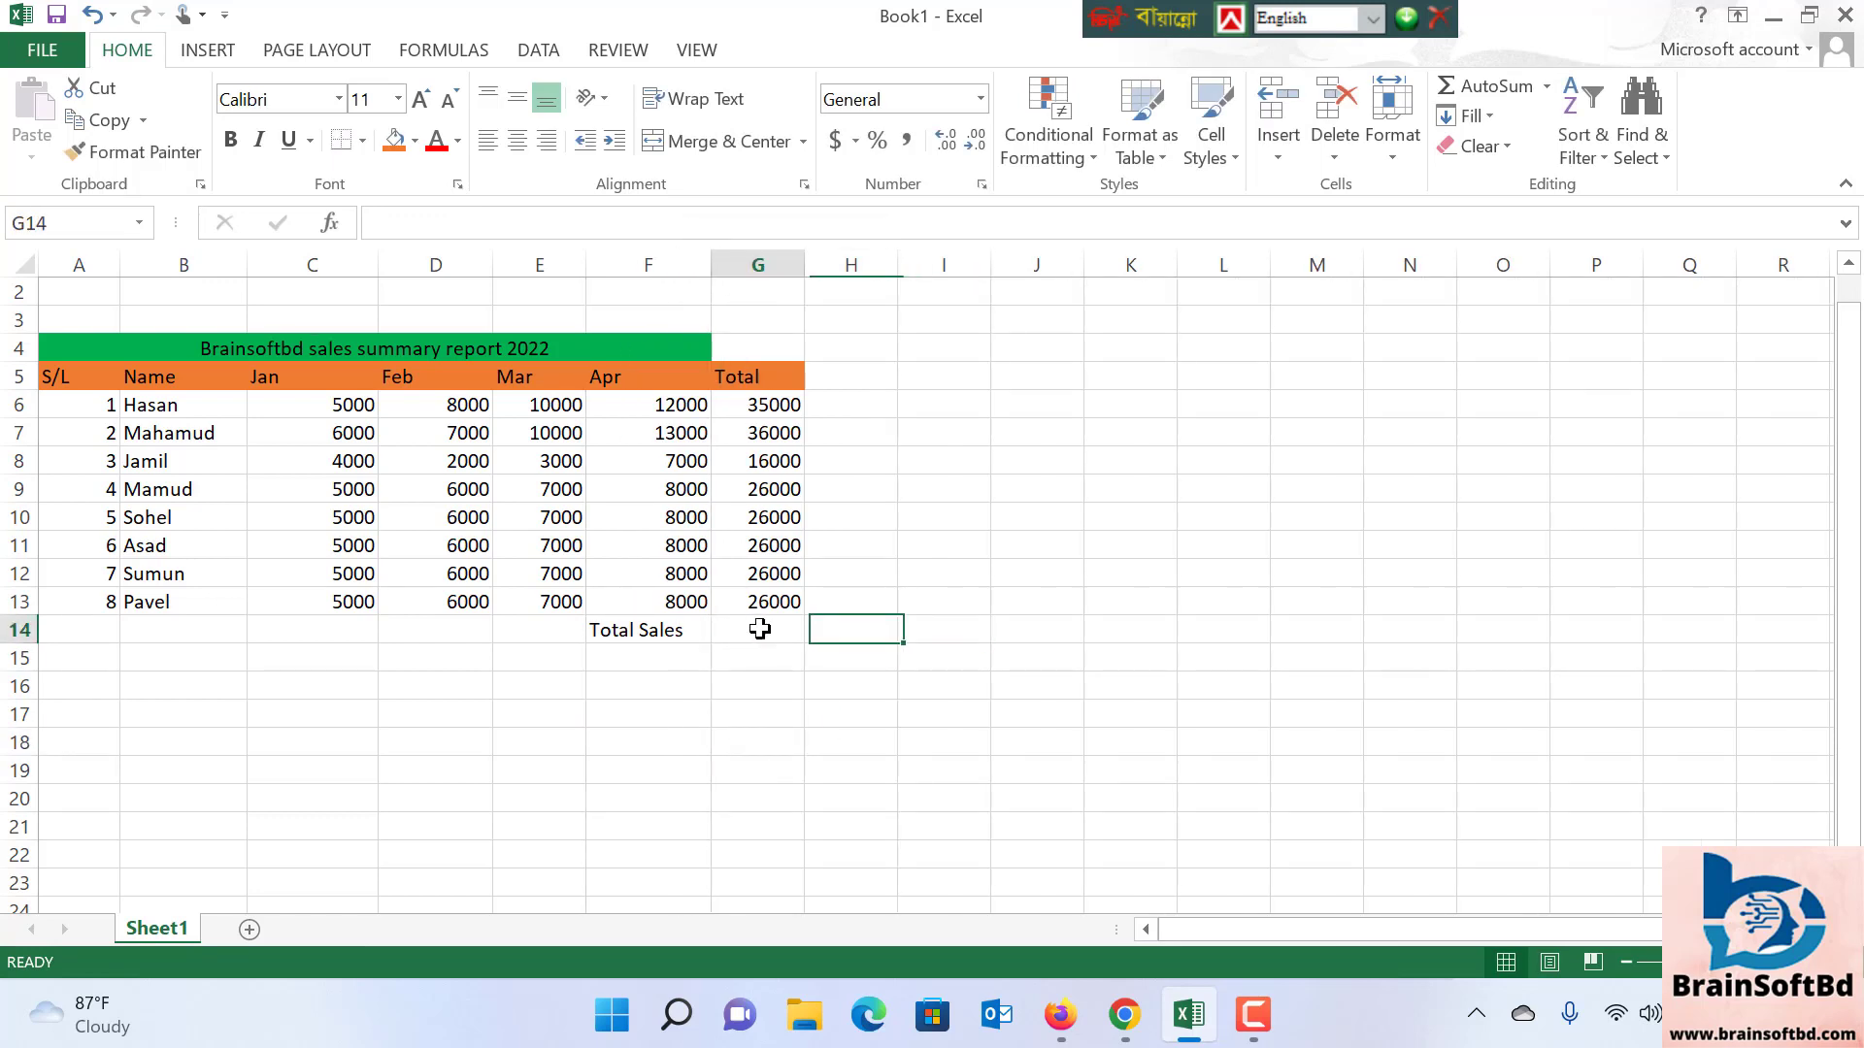
{"action": "left_click_drag", "start_coordinate": [767, 405], "coordinate": [776, 594]}
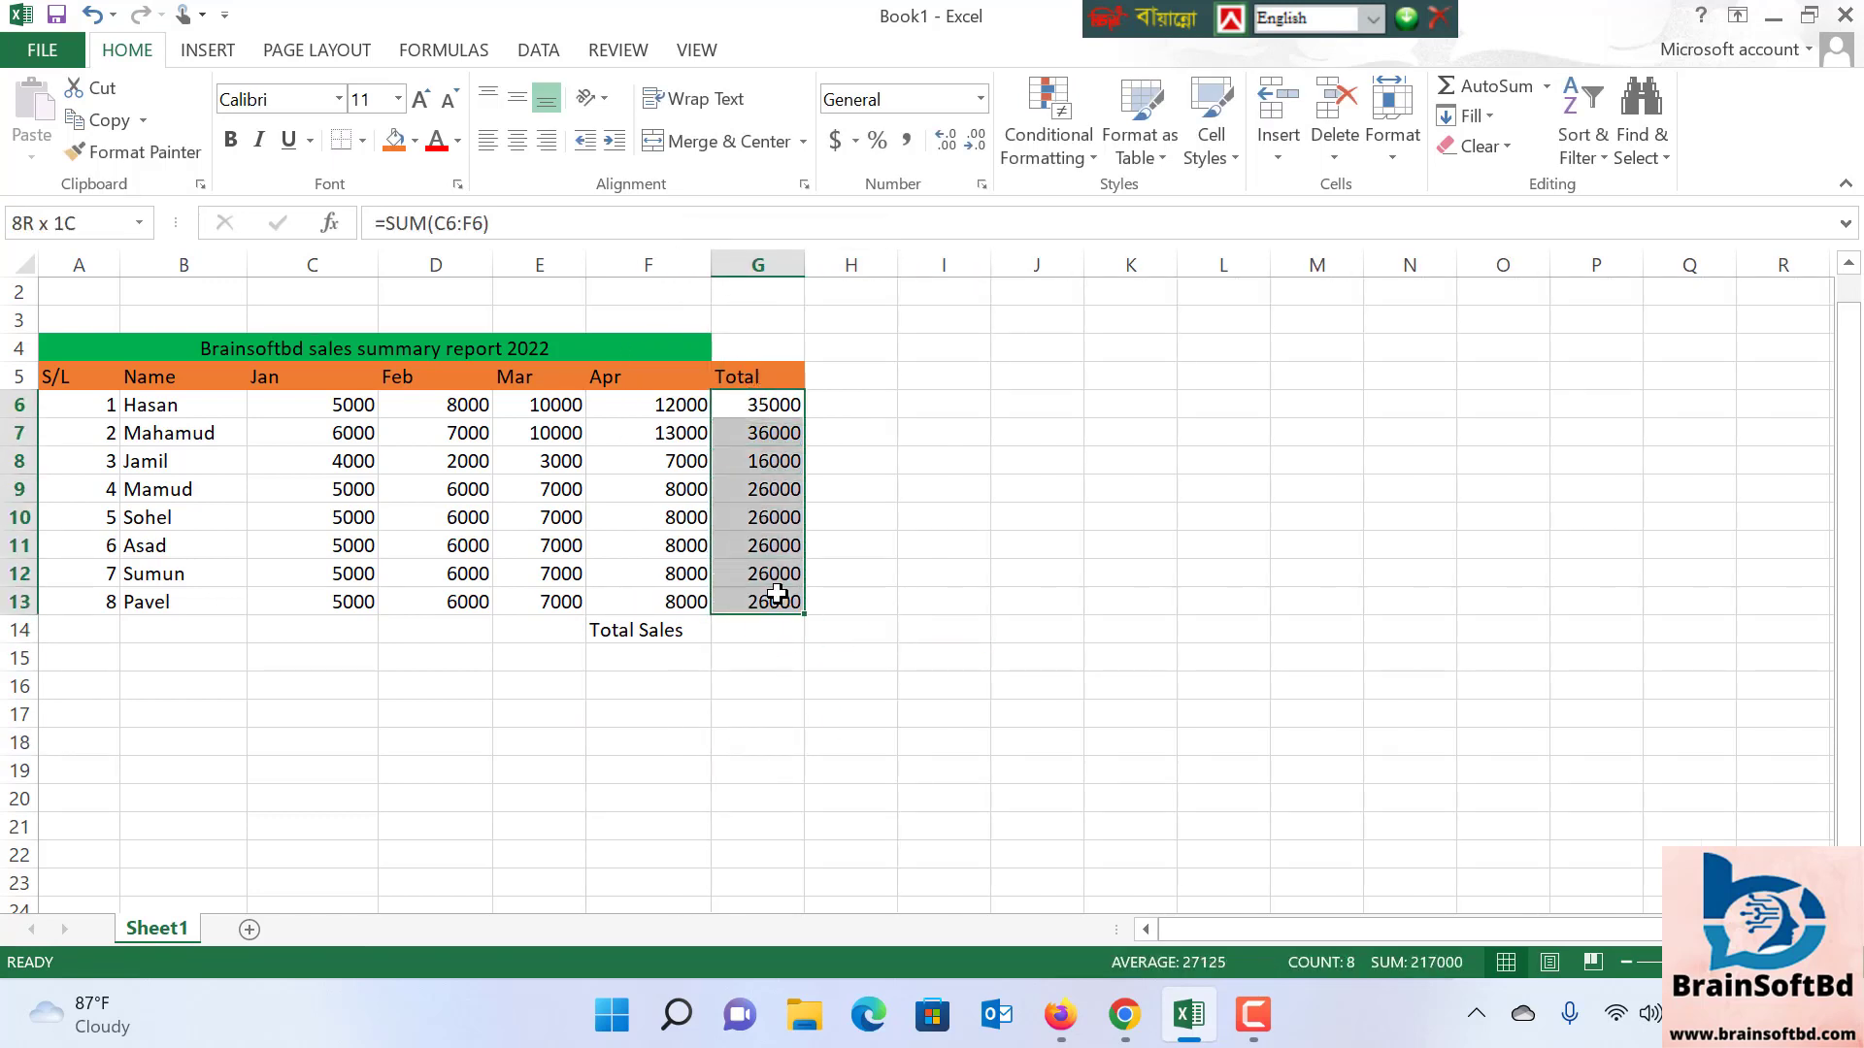
{"action": "left_click", "coordinate": [750, 632]}
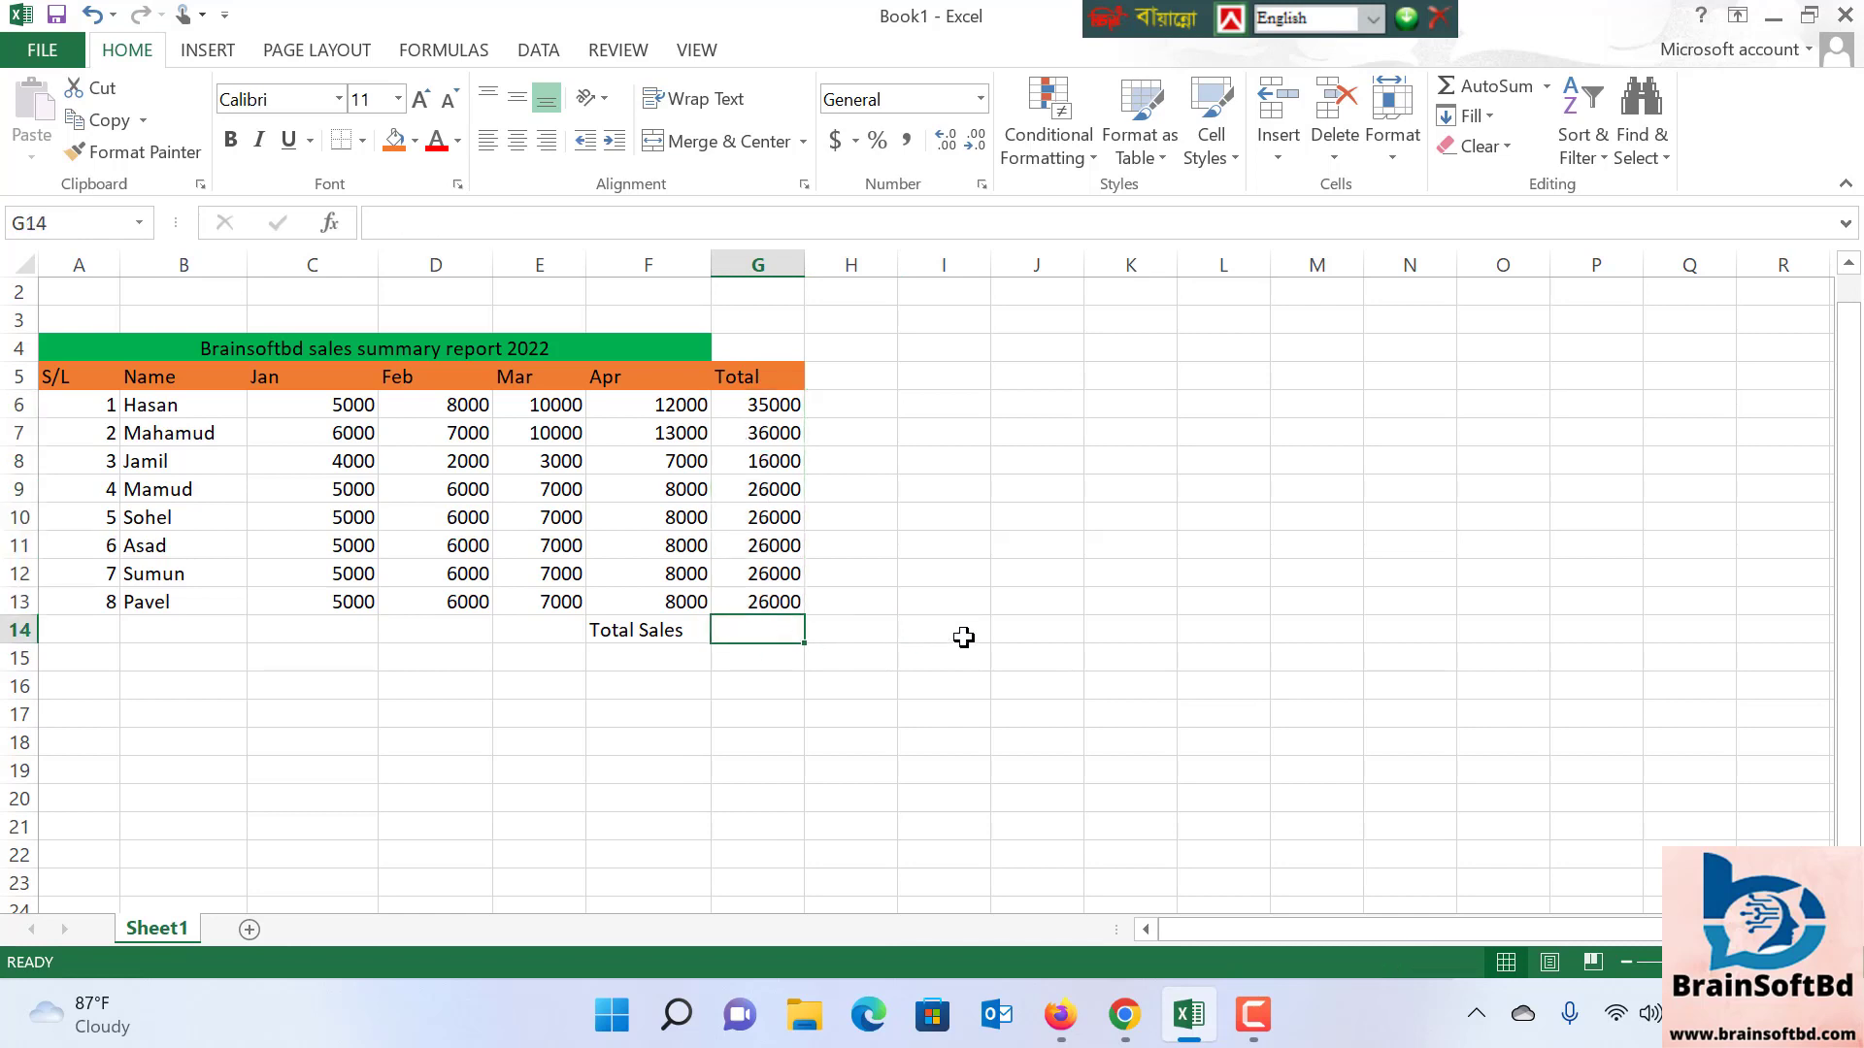
Enter =SUM(G6:G13) in G14 for a grand total of 217000
{"action": "type", "text": "="}
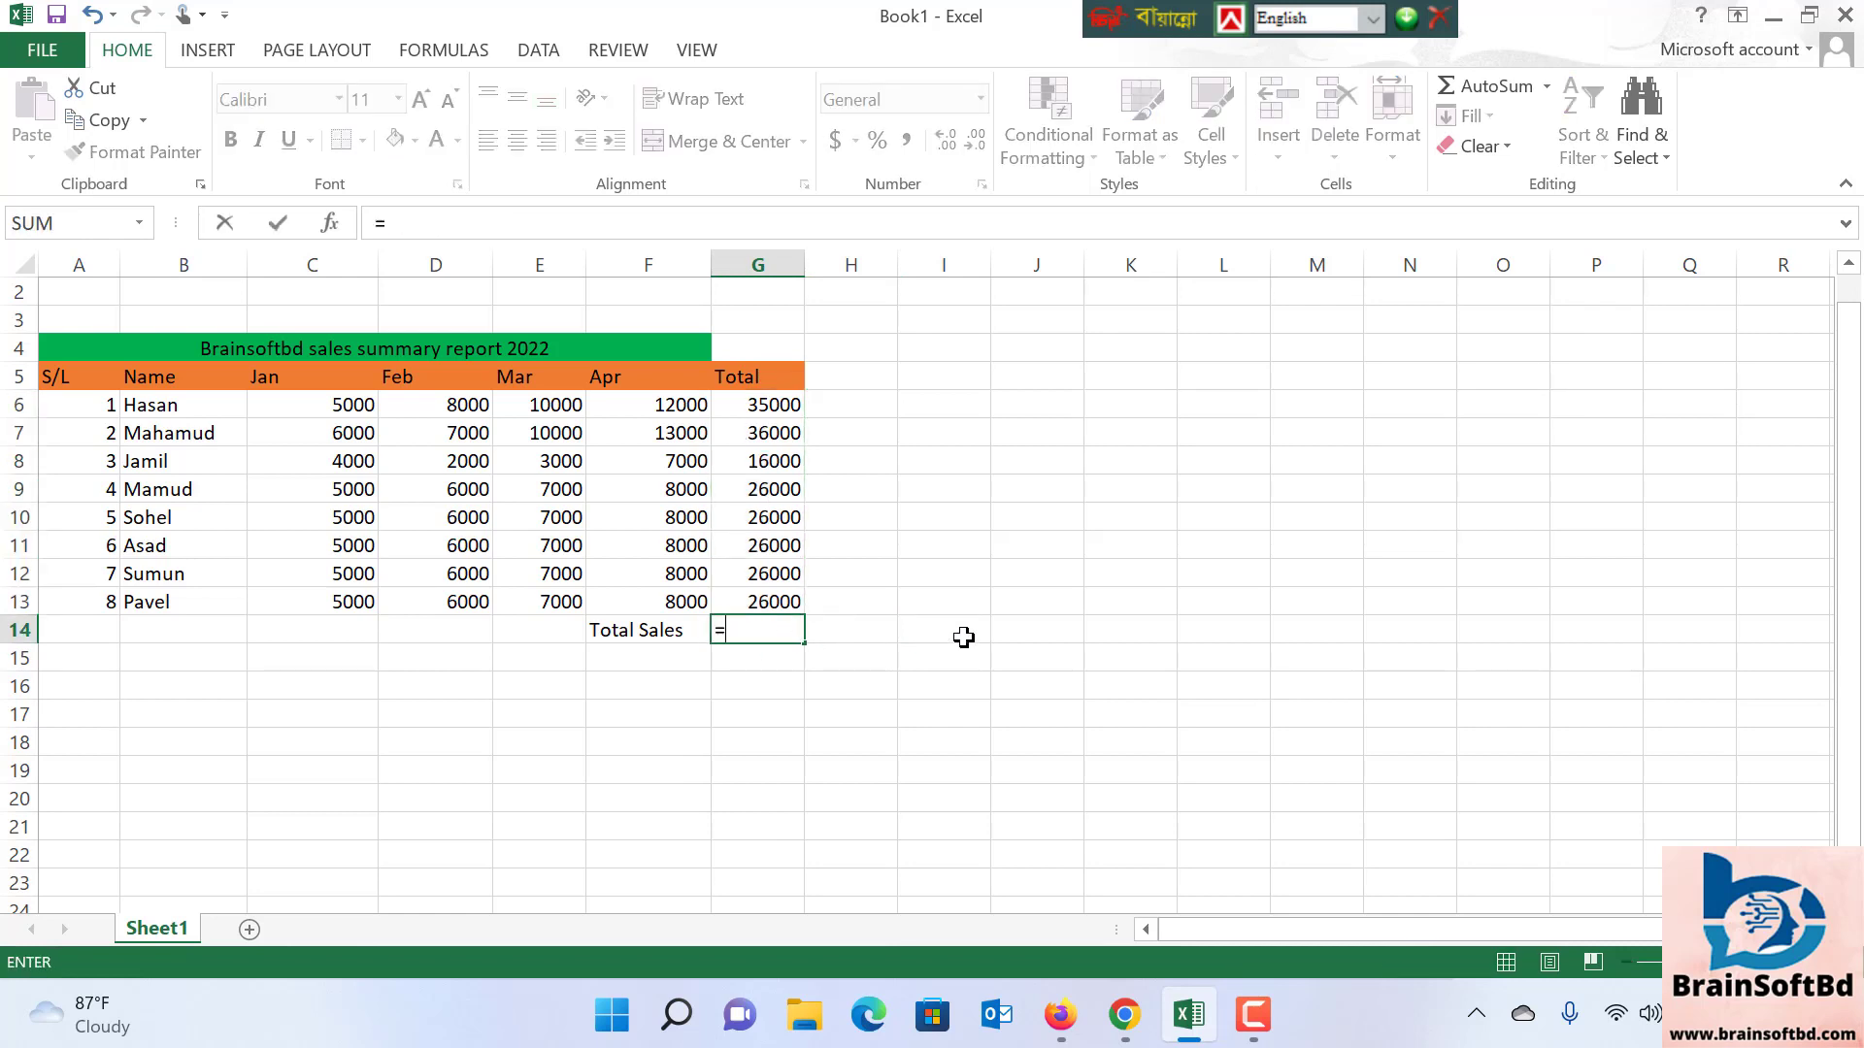
{"action": "type", "text": "su"}
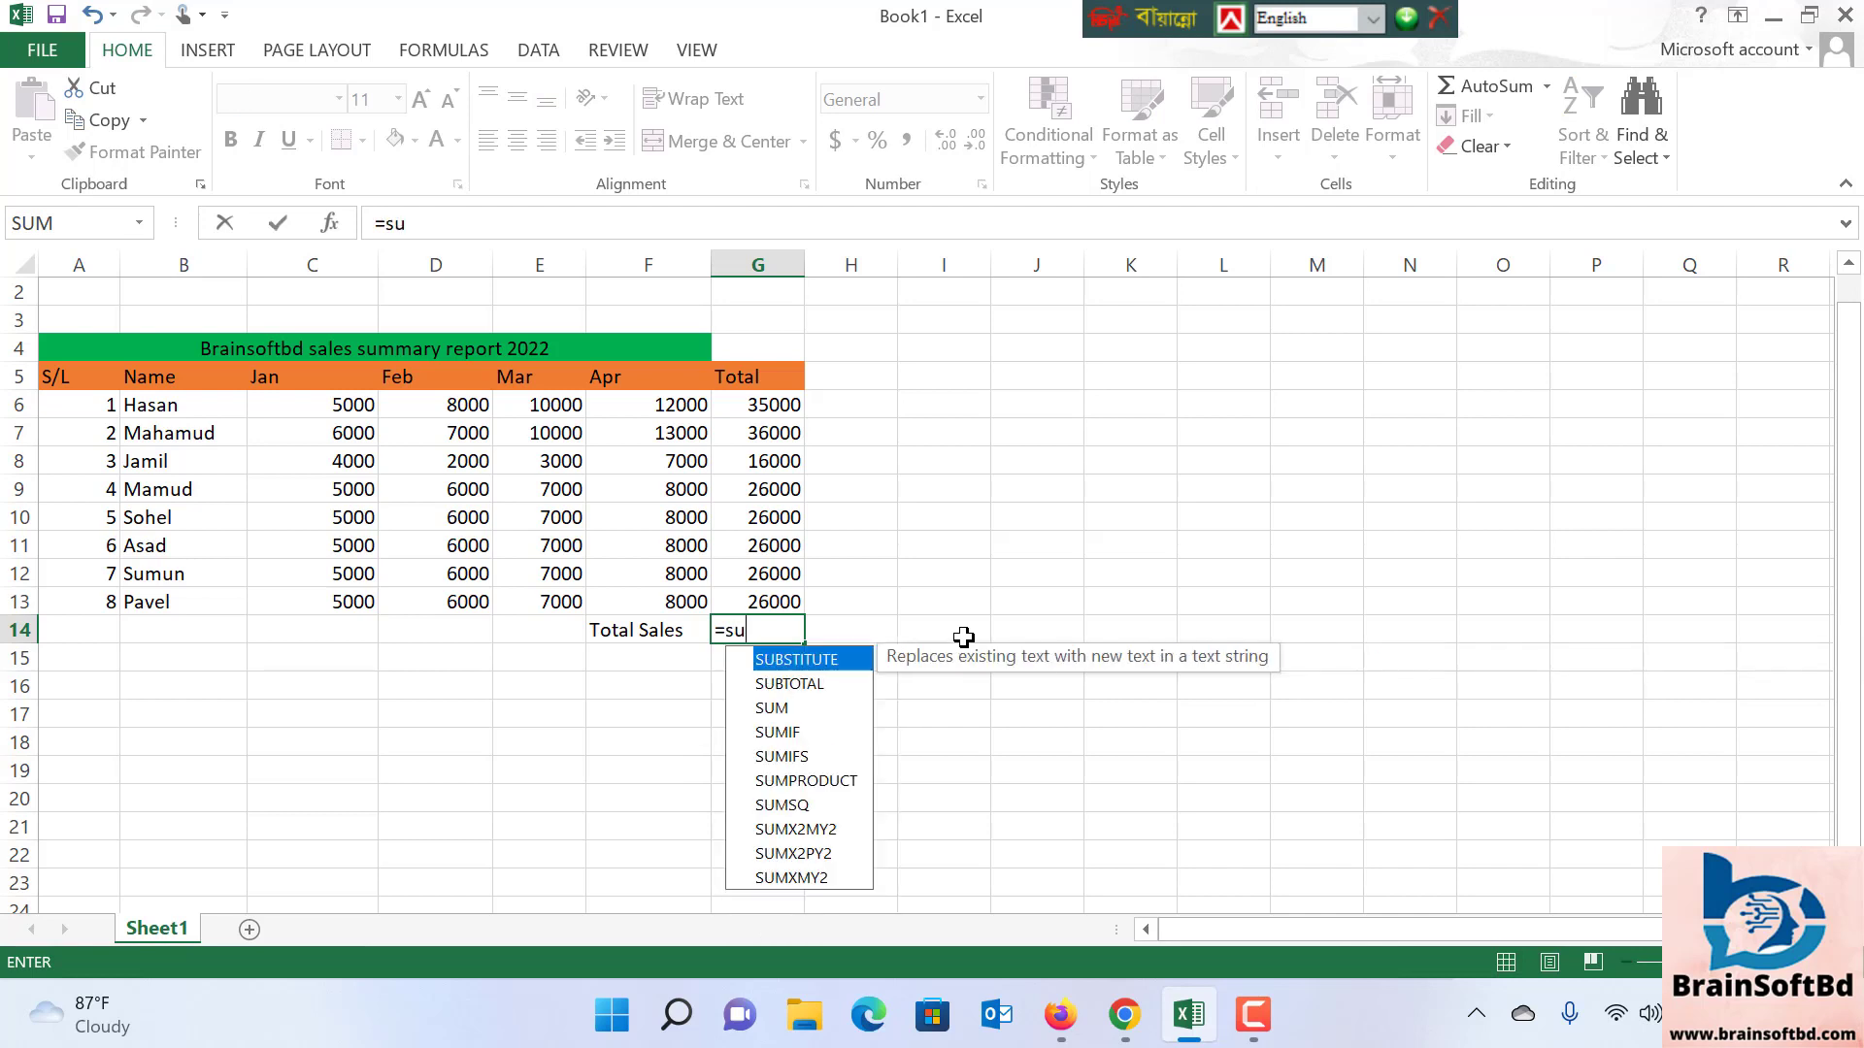
{"action": "type", "text": "m"}
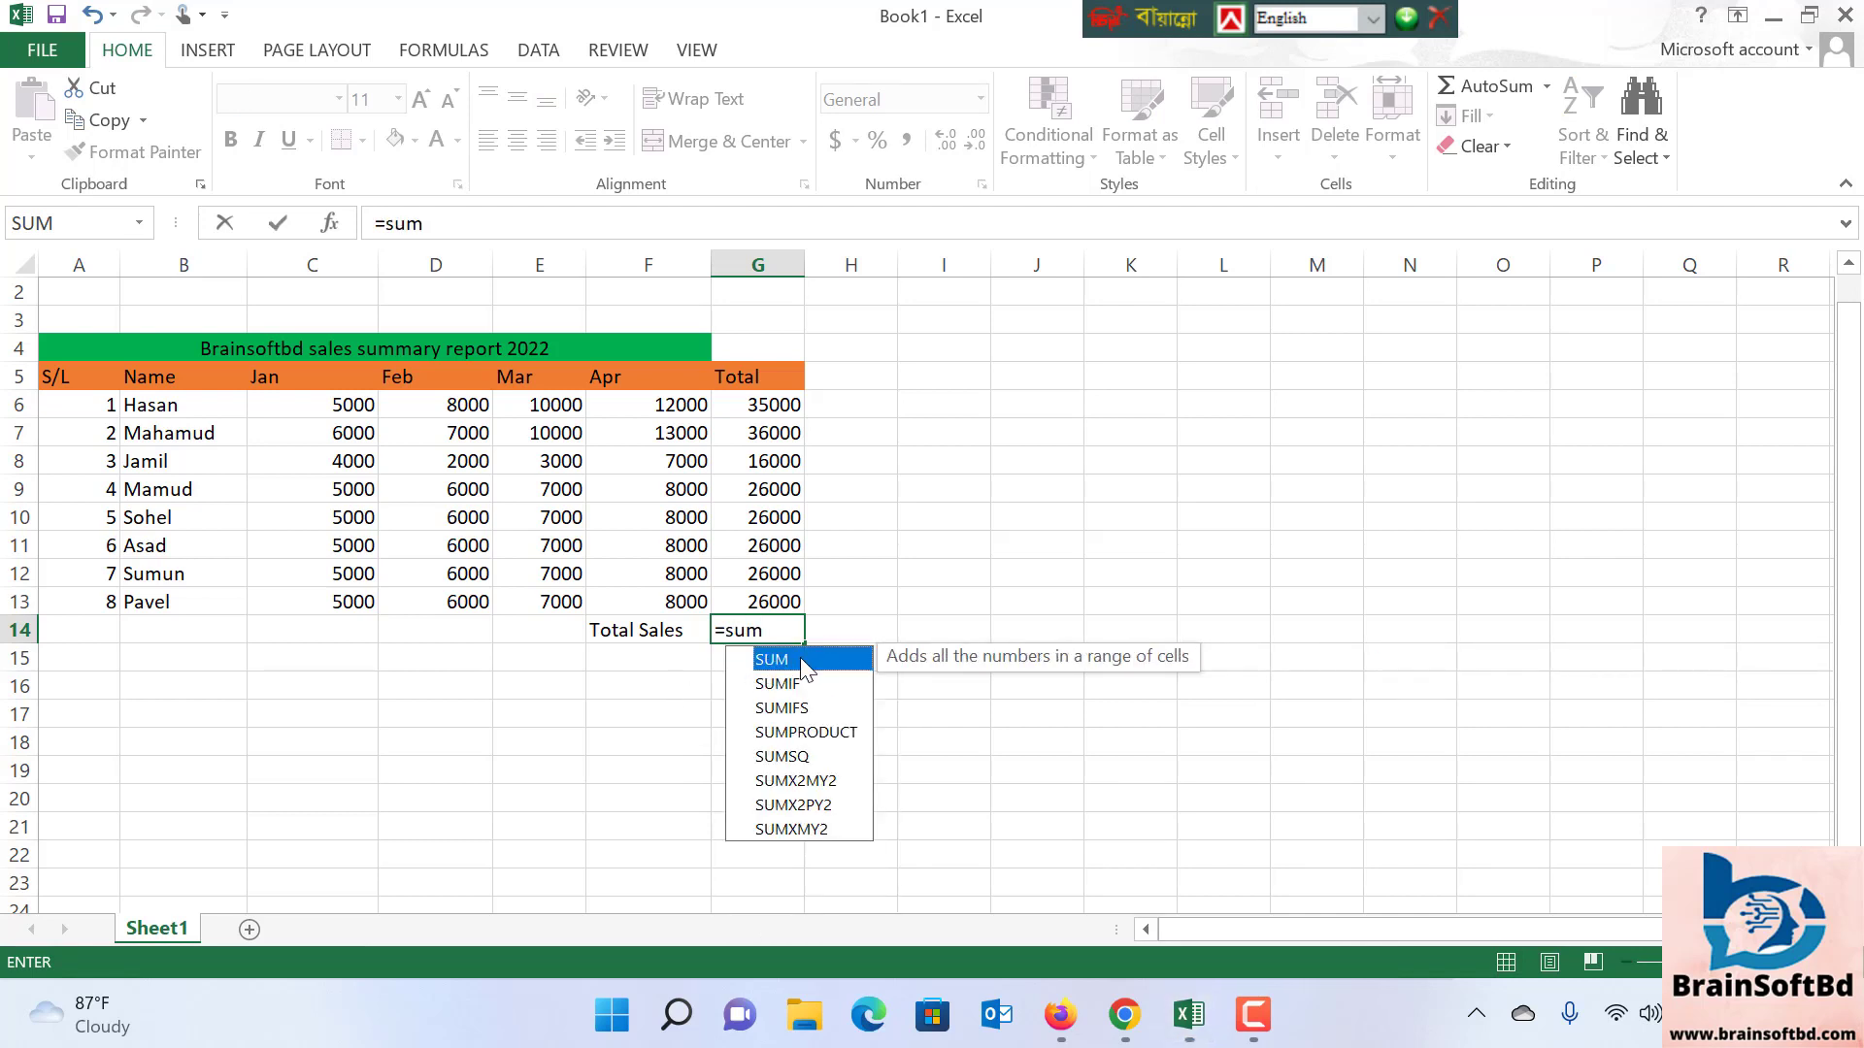
{"action": "double_click", "coordinate": [803, 669]}
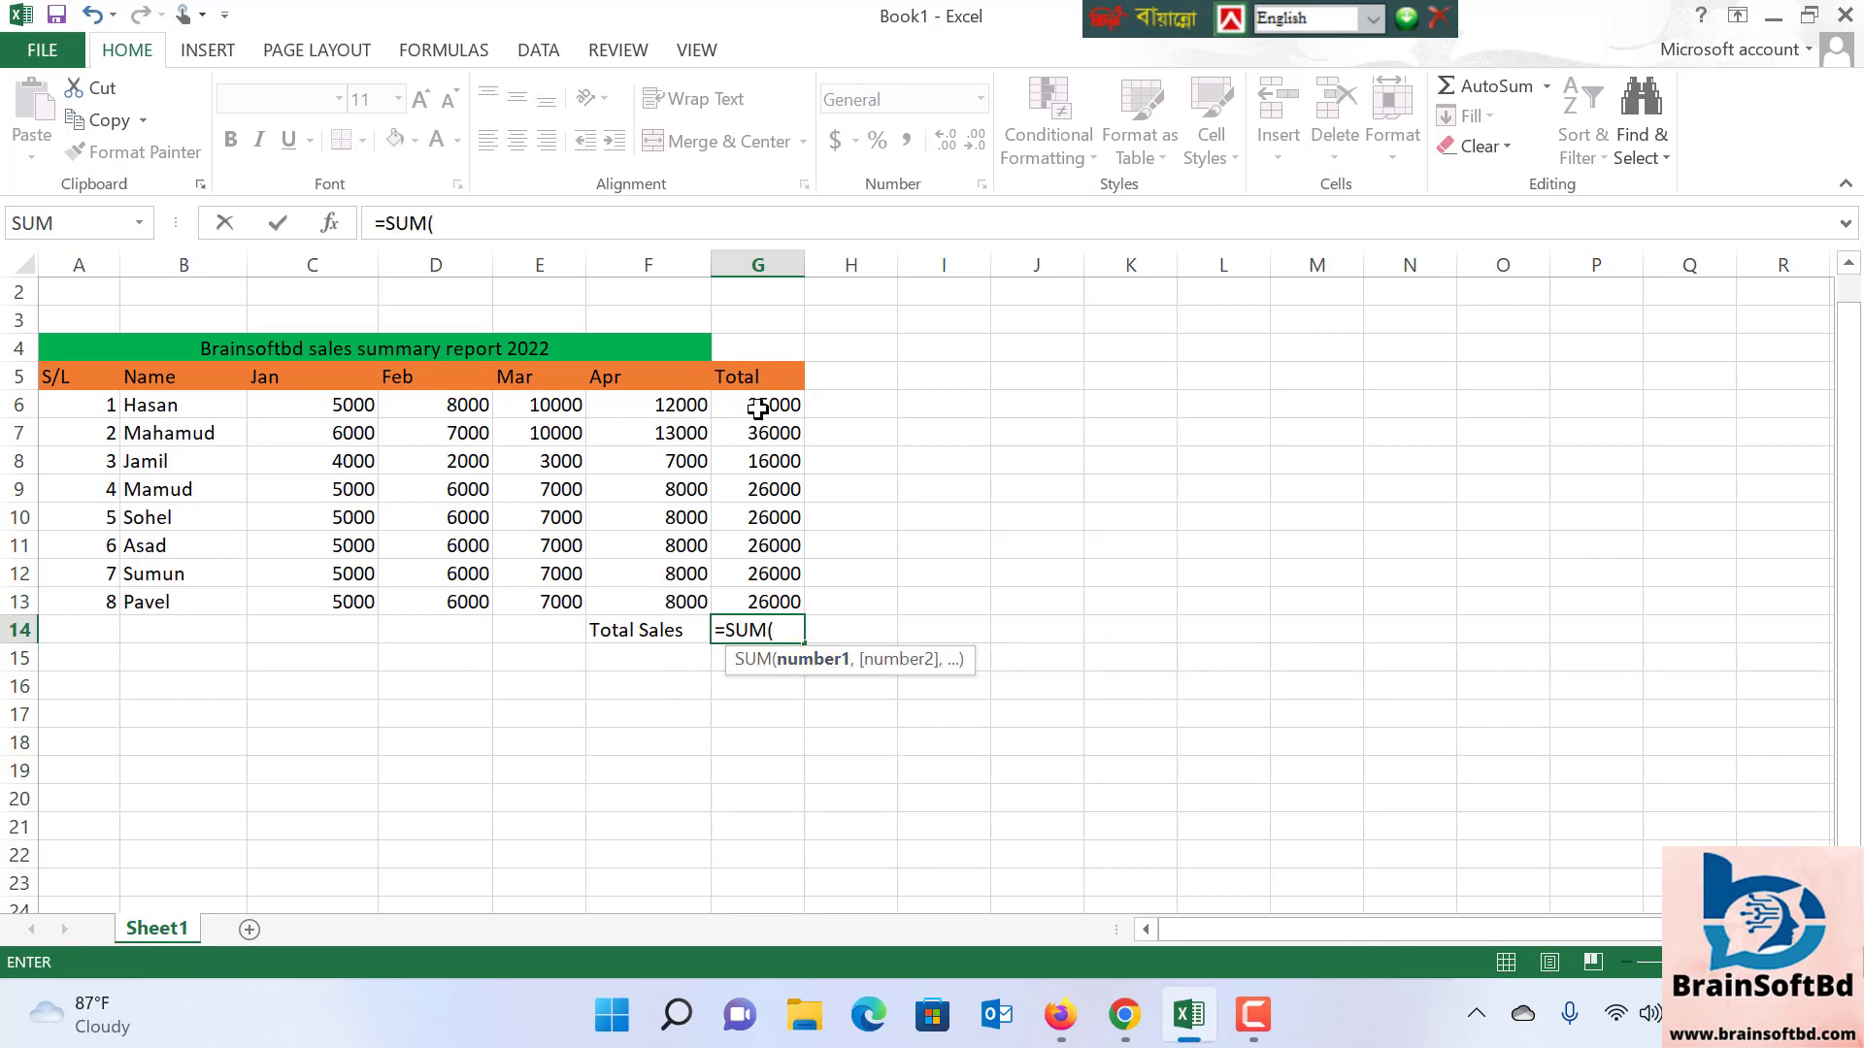
{"action": "left_click_drag", "start_coordinate": [755, 406], "coordinate": [784, 602]}
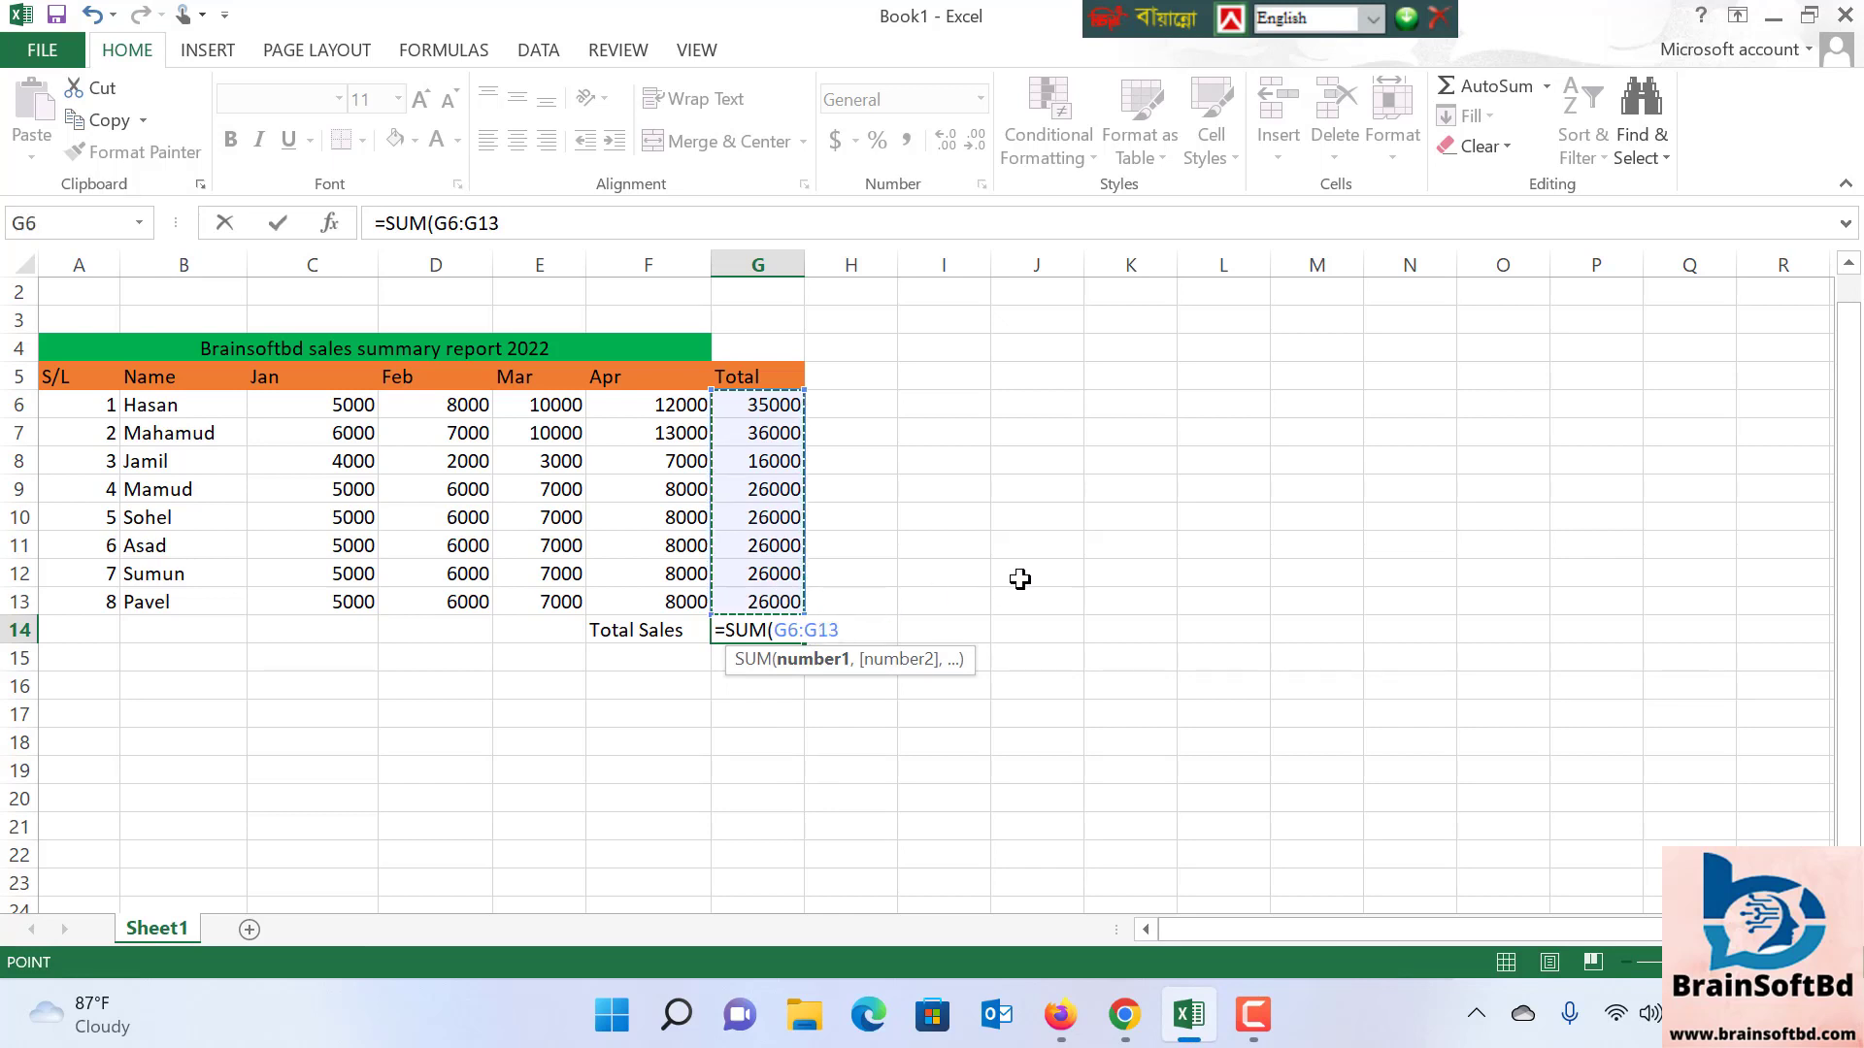
{"action": "key", "text": "Return"}
{"action": "left_click", "coordinate": [999, 707]}
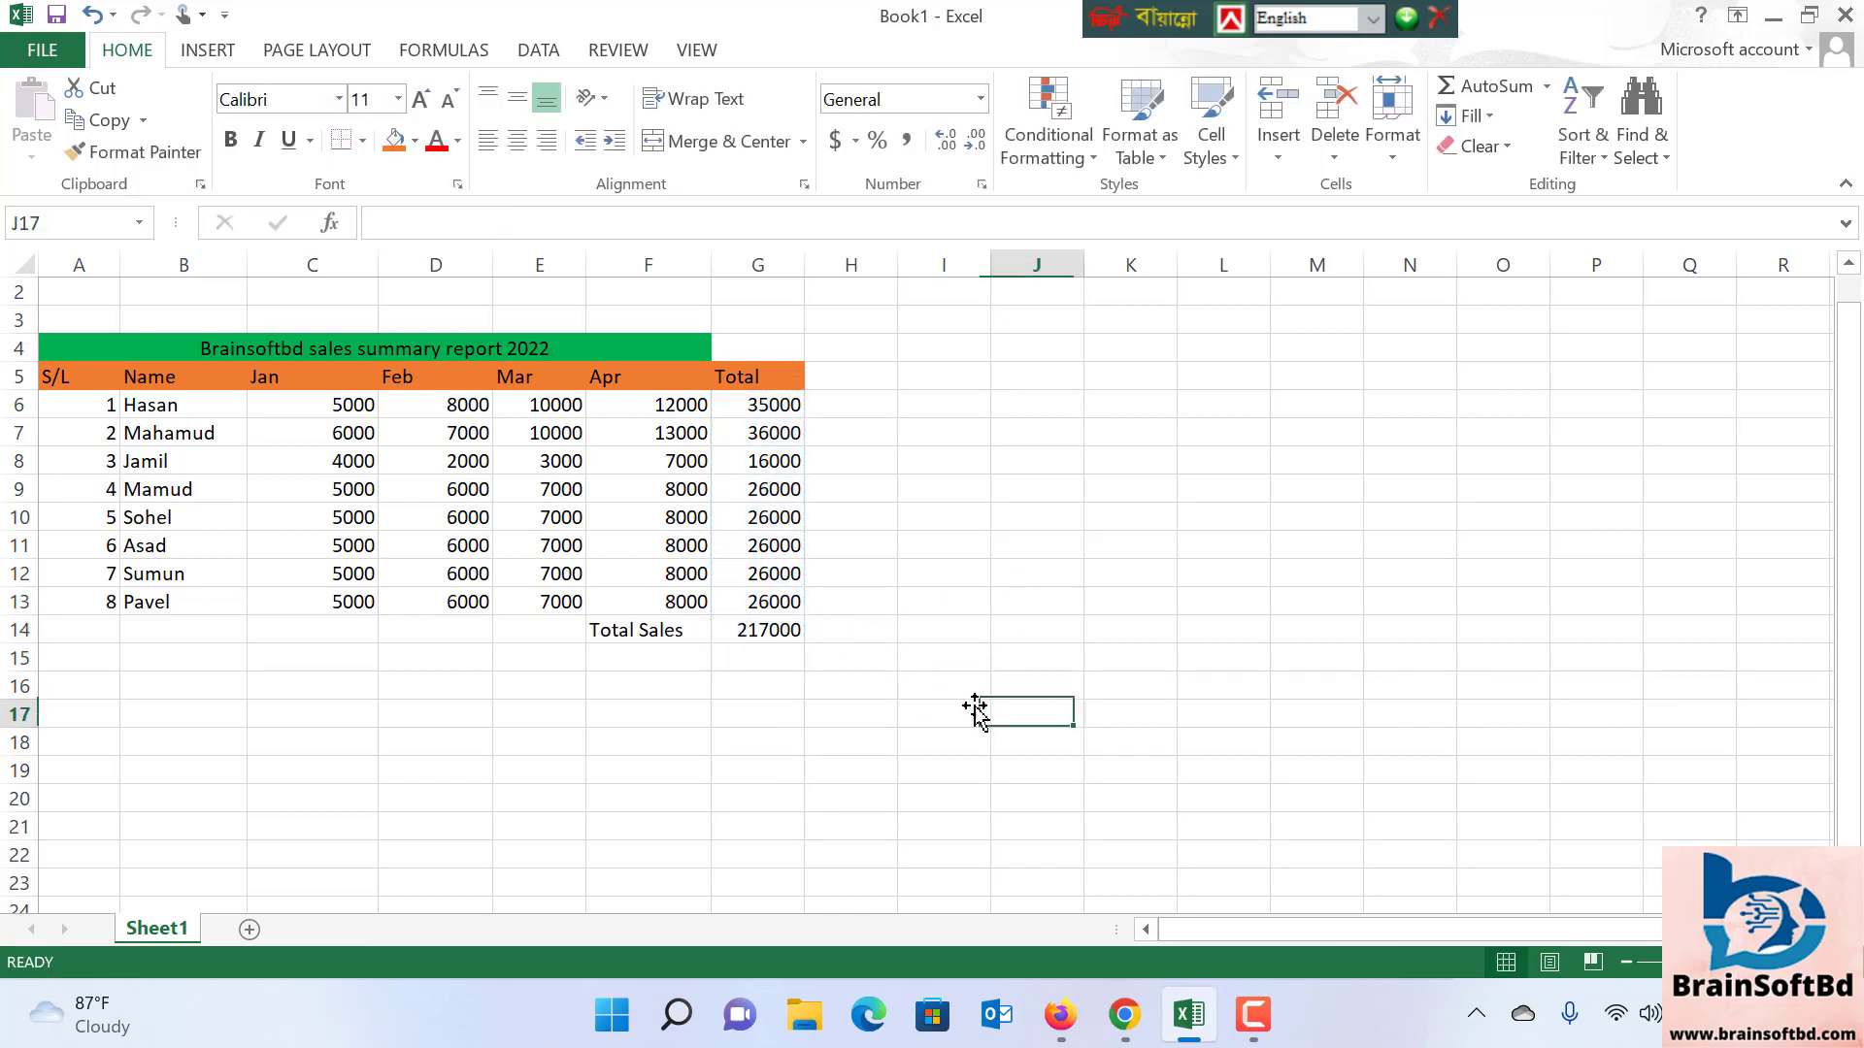
{"action": "left_click", "coordinate": [701, 630]}
{"action": "left_click", "coordinate": [768, 630]}
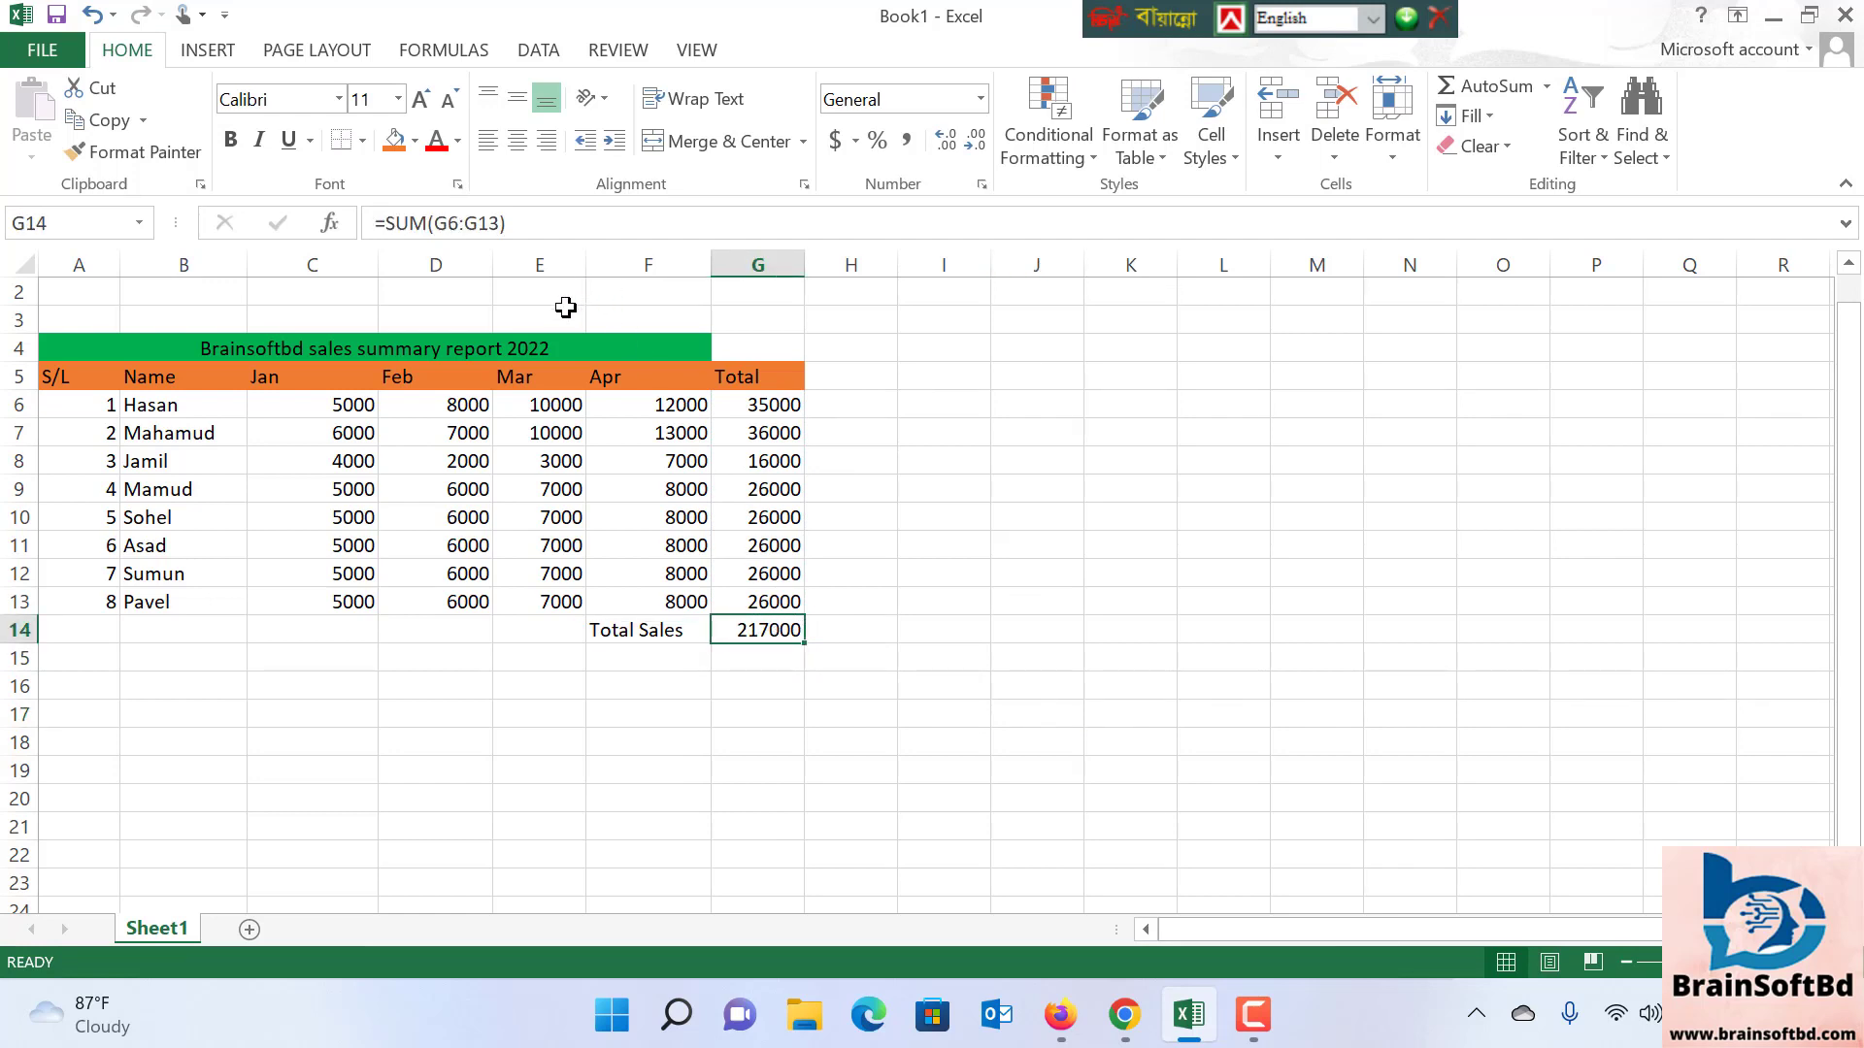
Apply a light blue fill to the 217000 grand total in G14
{"action": "left_click", "coordinate": [414, 141]}
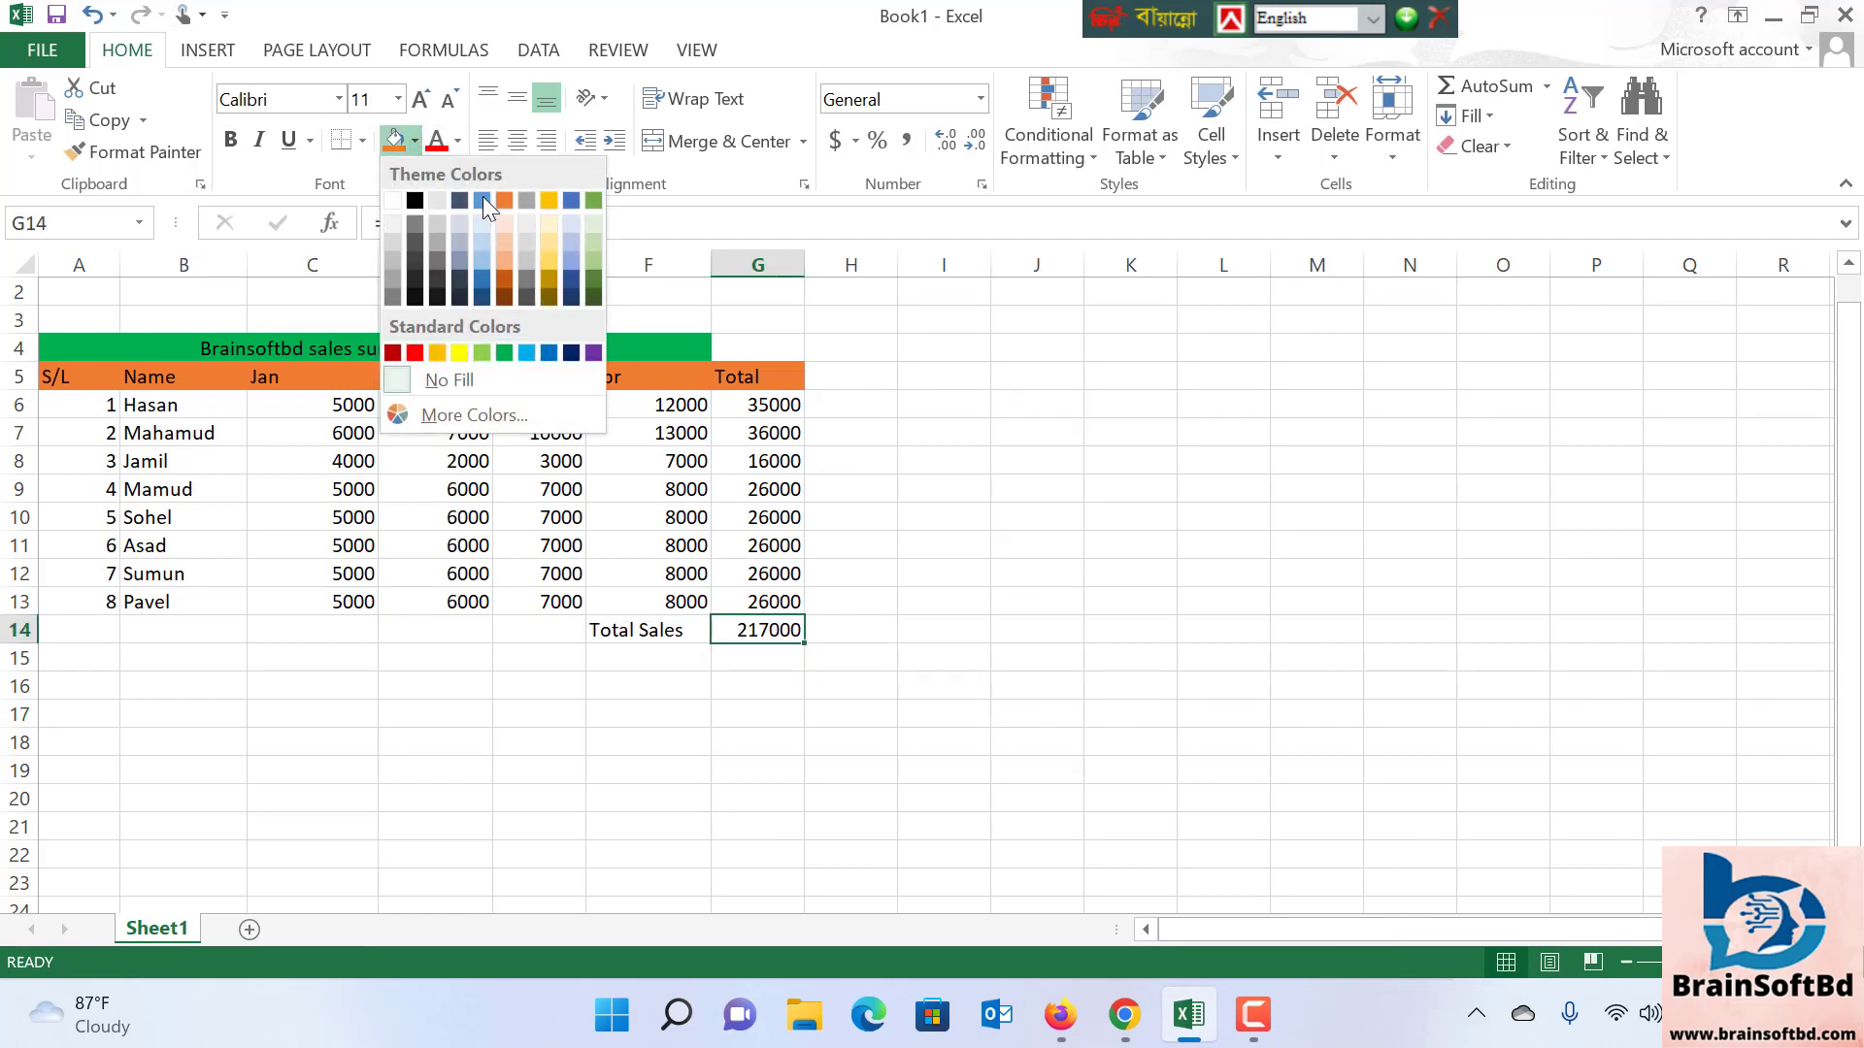
{"action": "left_click", "coordinate": [571, 242]}
{"action": "left_click", "coordinate": [1203, 684]}
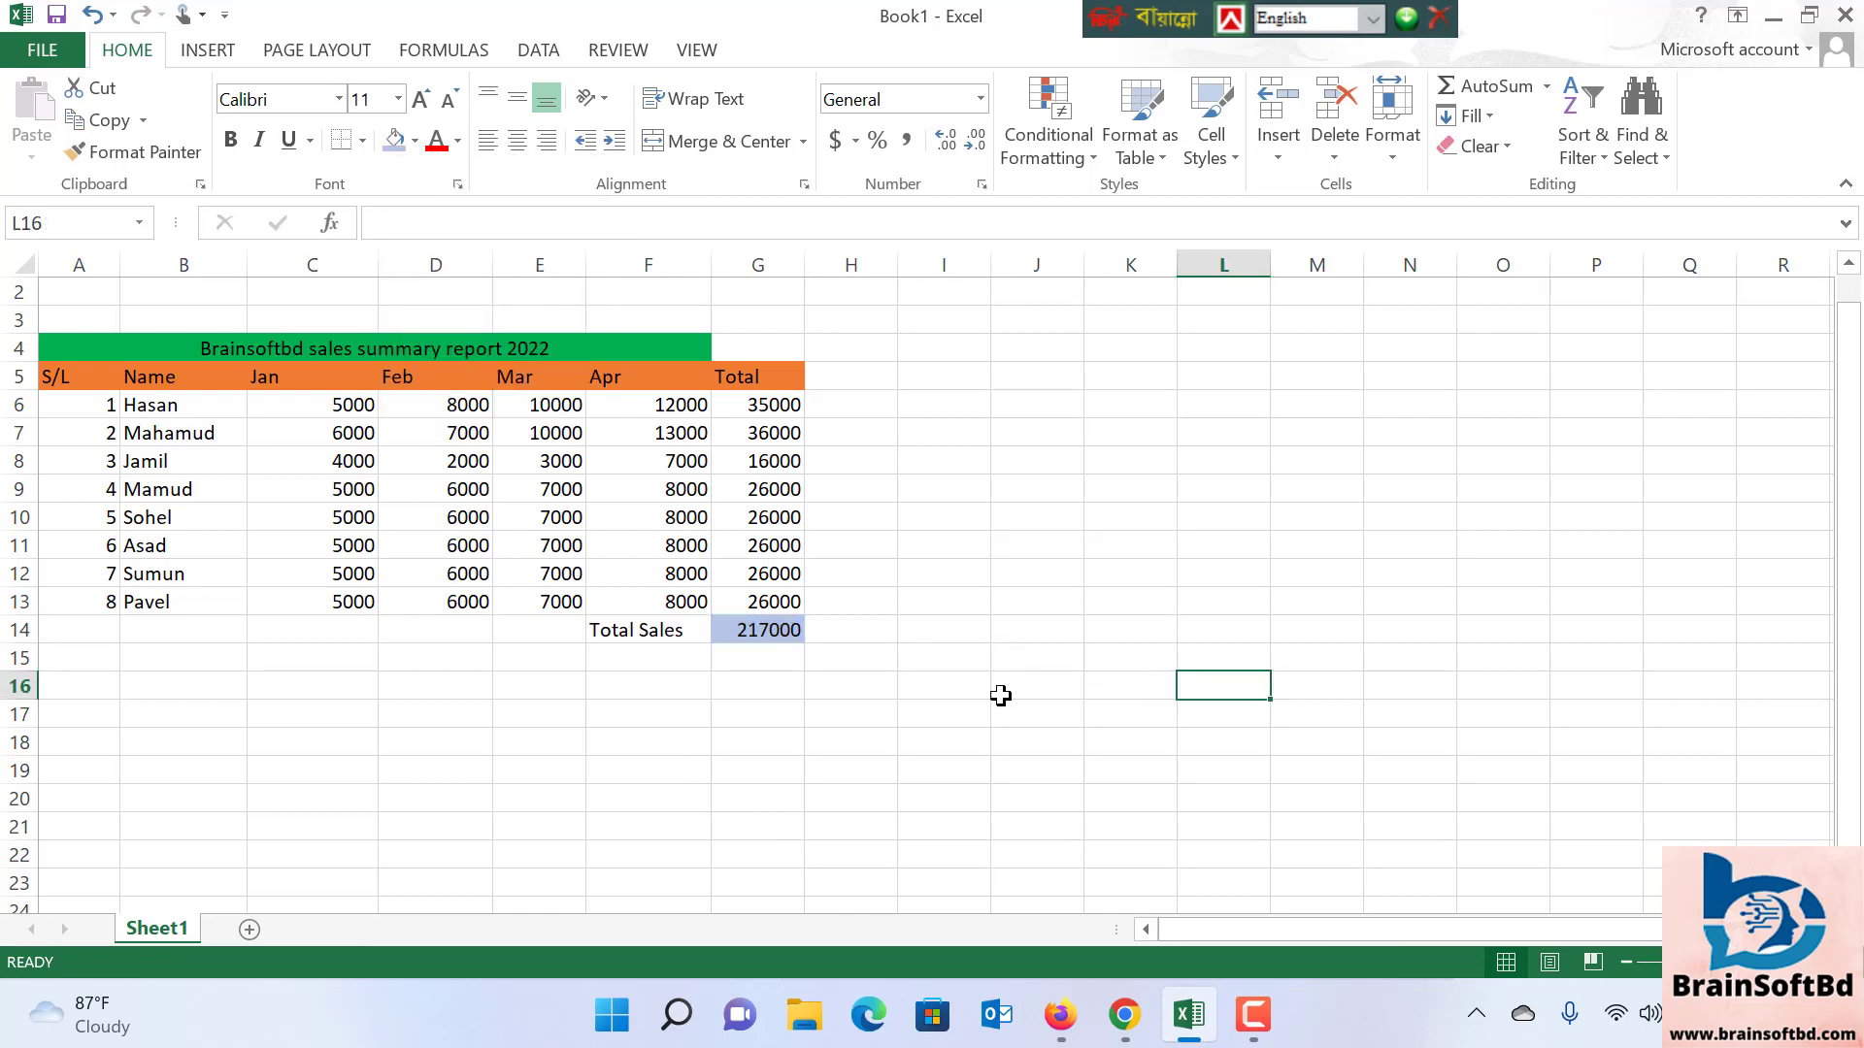
{"action": "left_click", "coordinate": [931, 711]}
{"action": "left_click", "coordinate": [769, 631]}
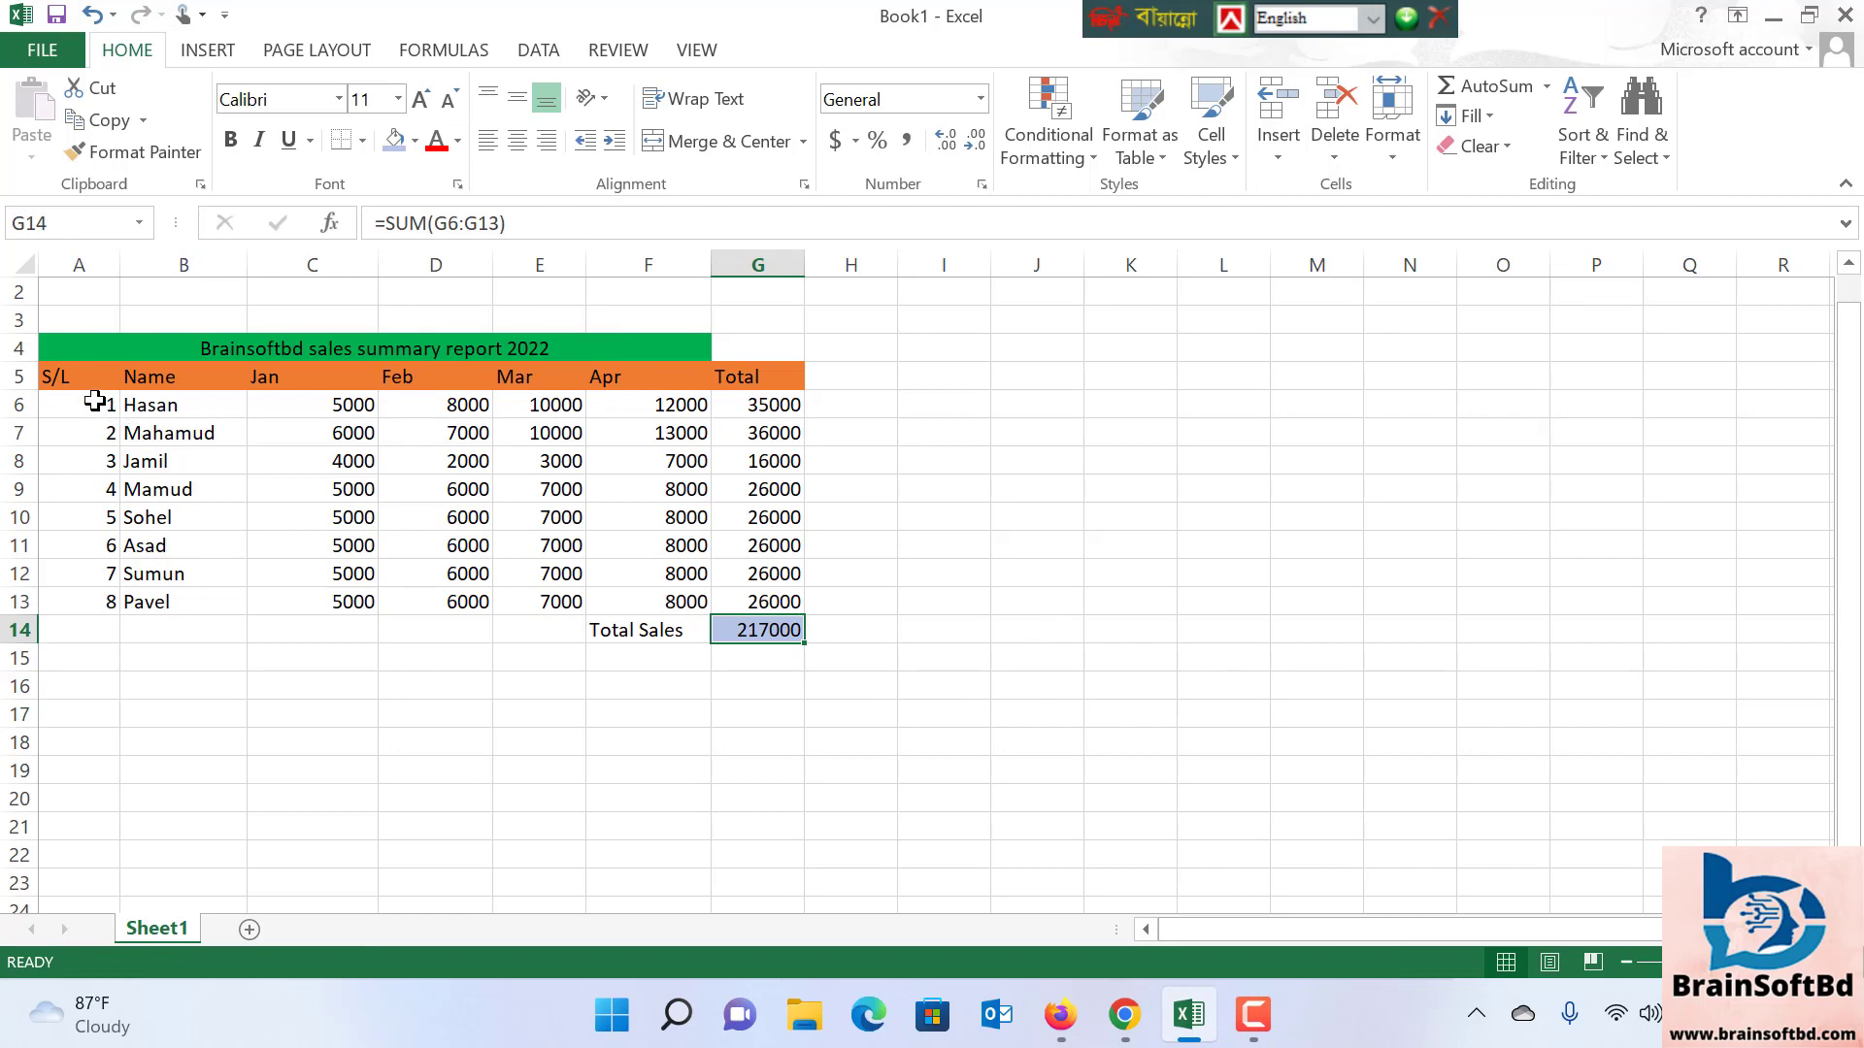
{"action": "mouse_move", "coordinate": [95, 404]}
{"action": "left_mouse_down"}
{"action": "mouse_move", "coordinate": [170, 529]}
{"action": "mouse_move", "coordinate": [788, 626]}
{"action": "left_mouse_up"}
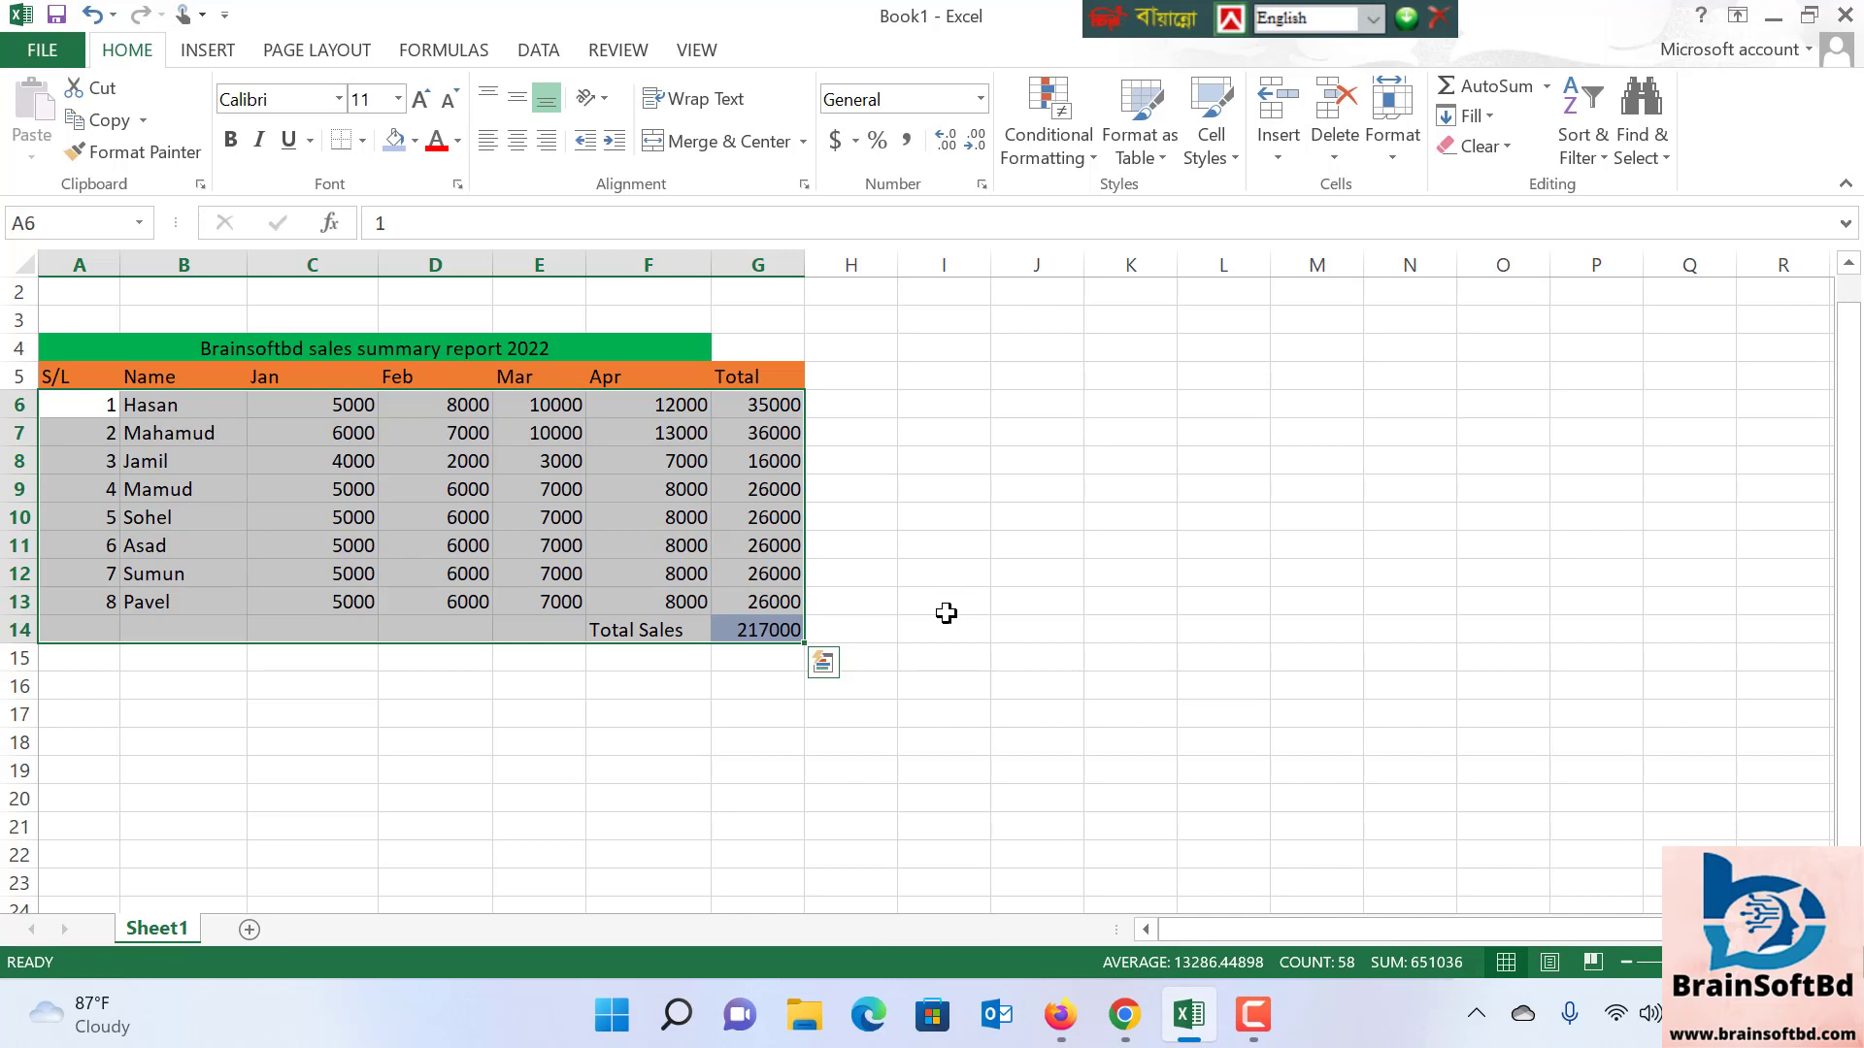
{"action": "left_click", "coordinate": [1005, 658]}
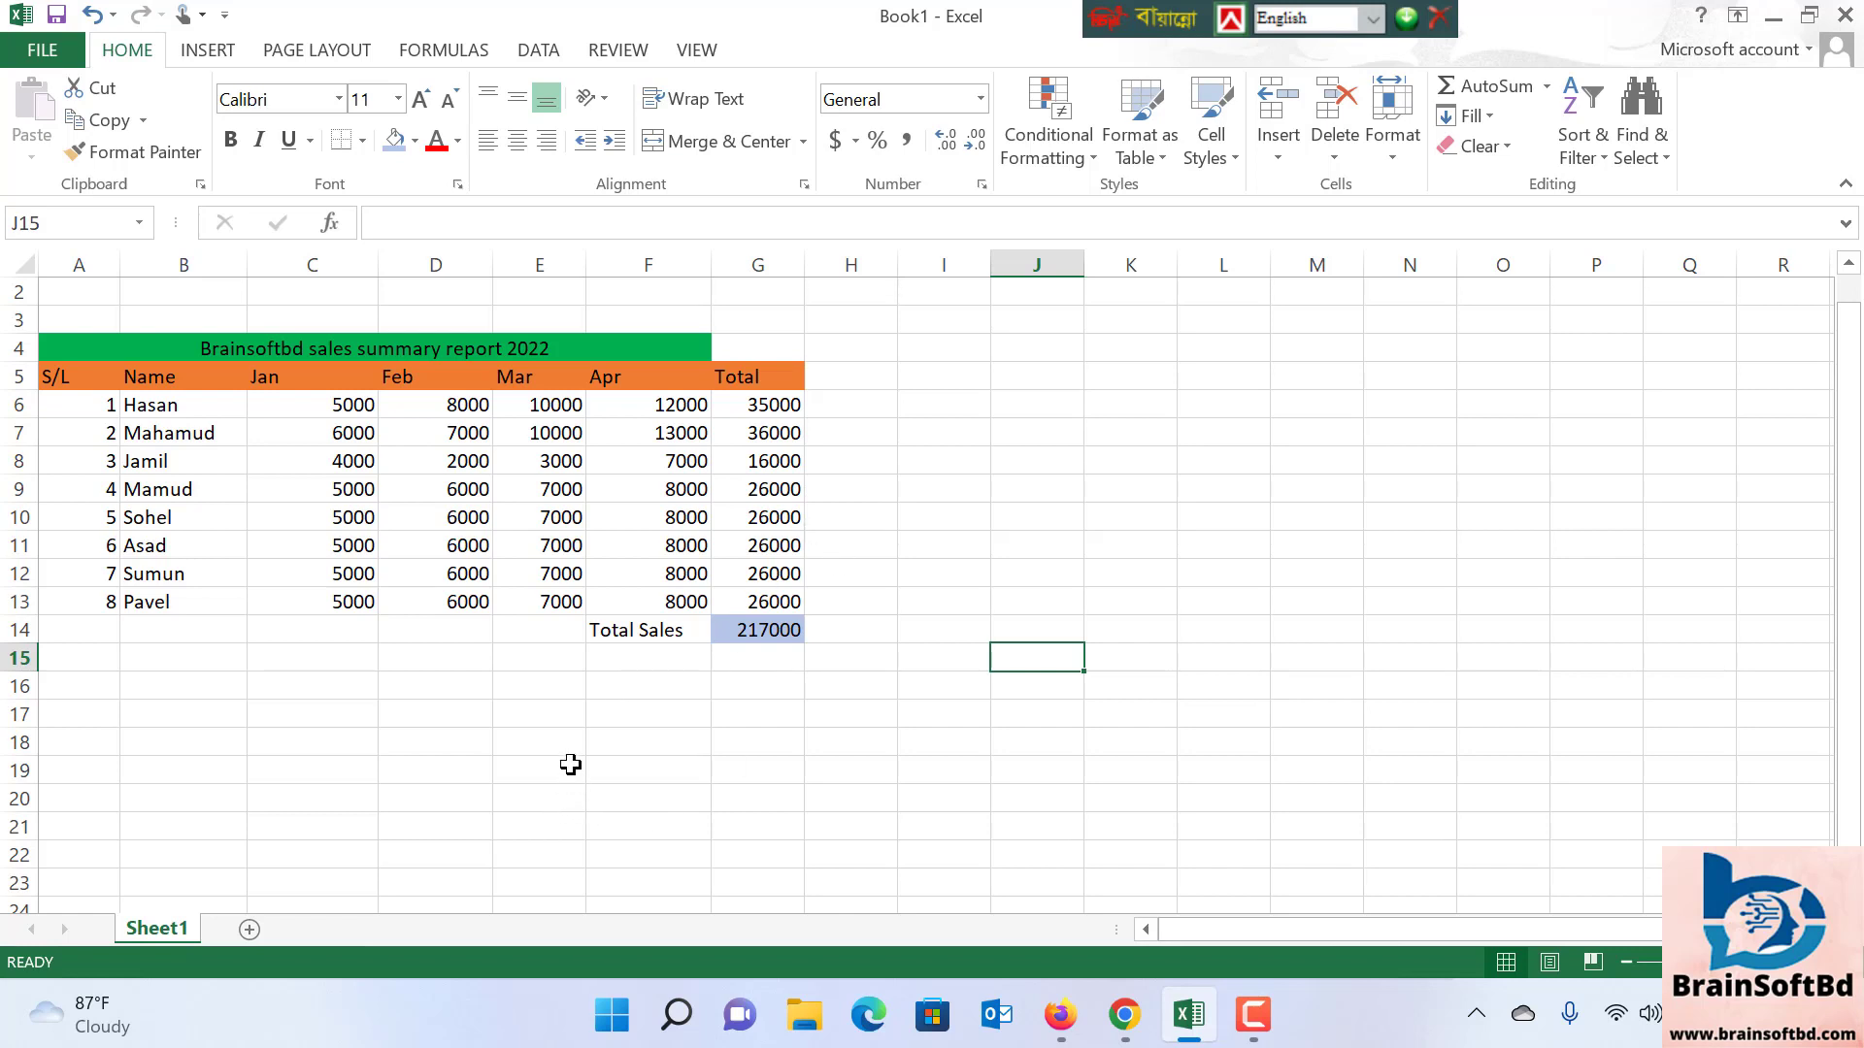
{"action": "left_click", "coordinate": [525, 738]}
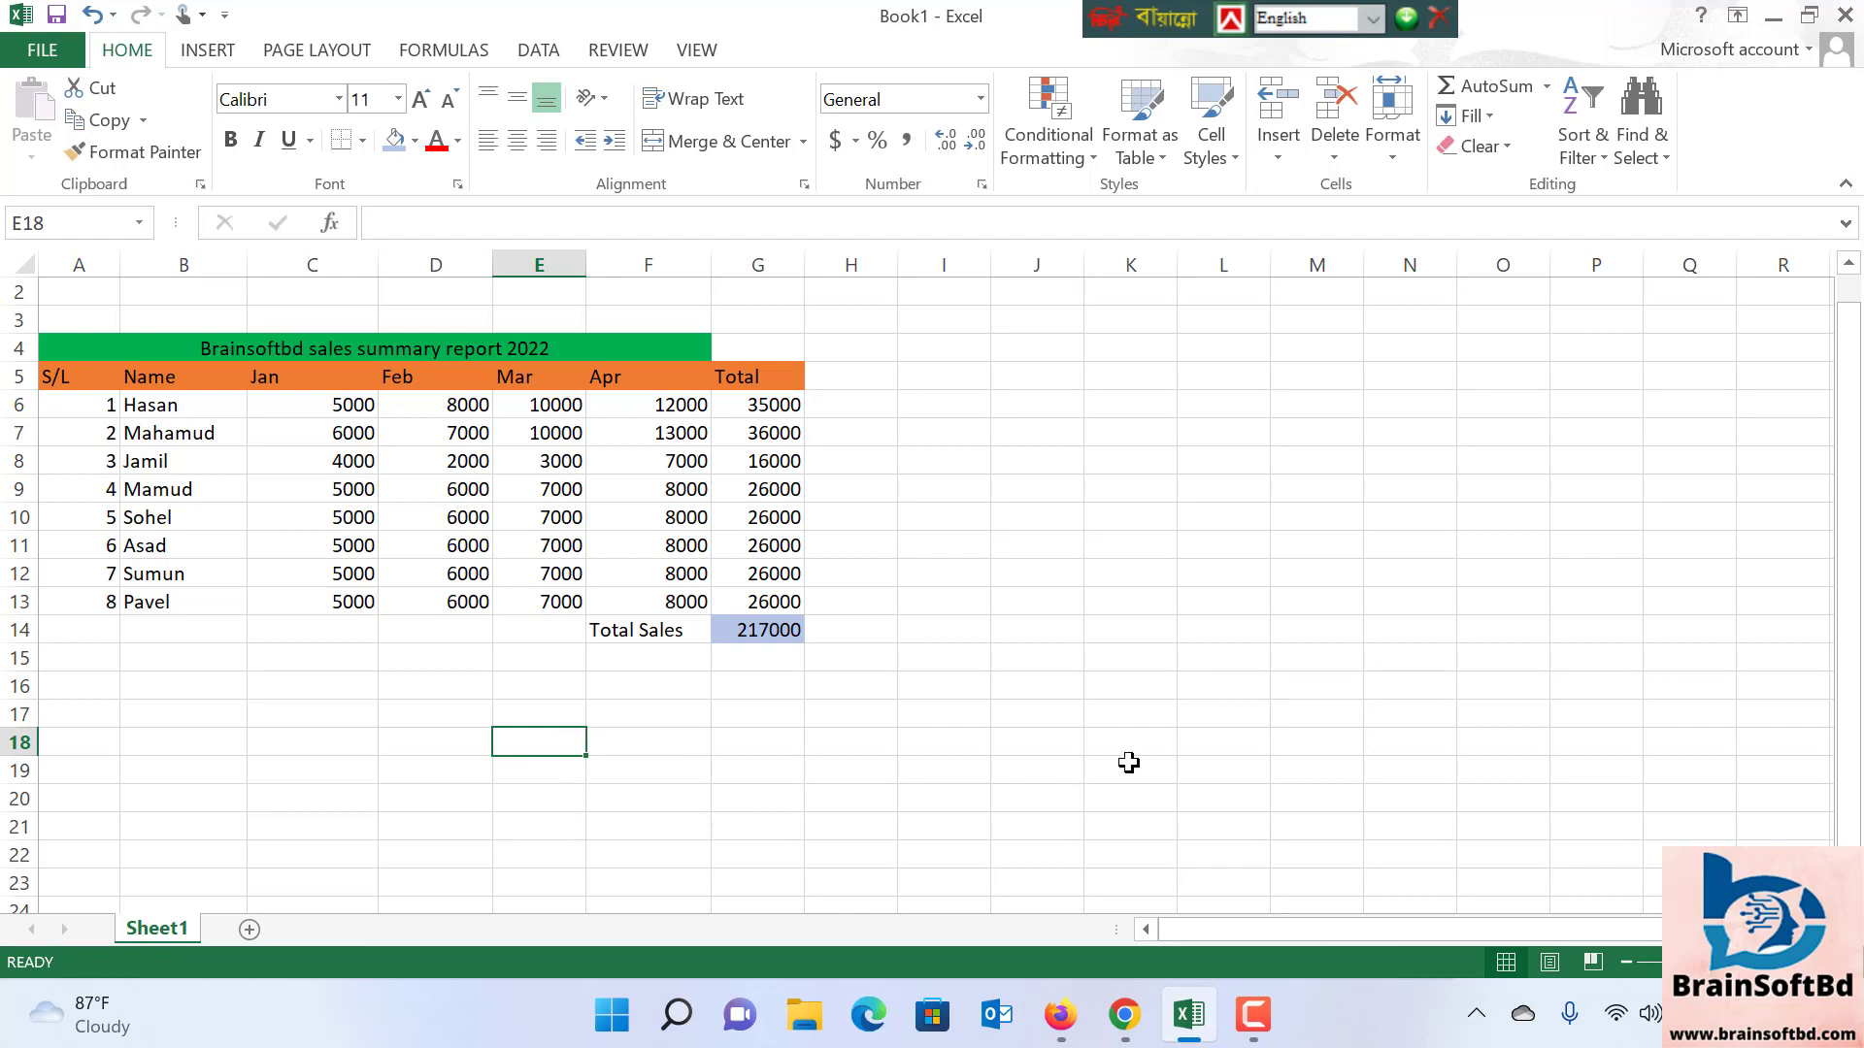
Type 'Max Sales Concern' in E18 and merge and centre it across E18:F18
{"action": "type", "text": "Max Sale"}
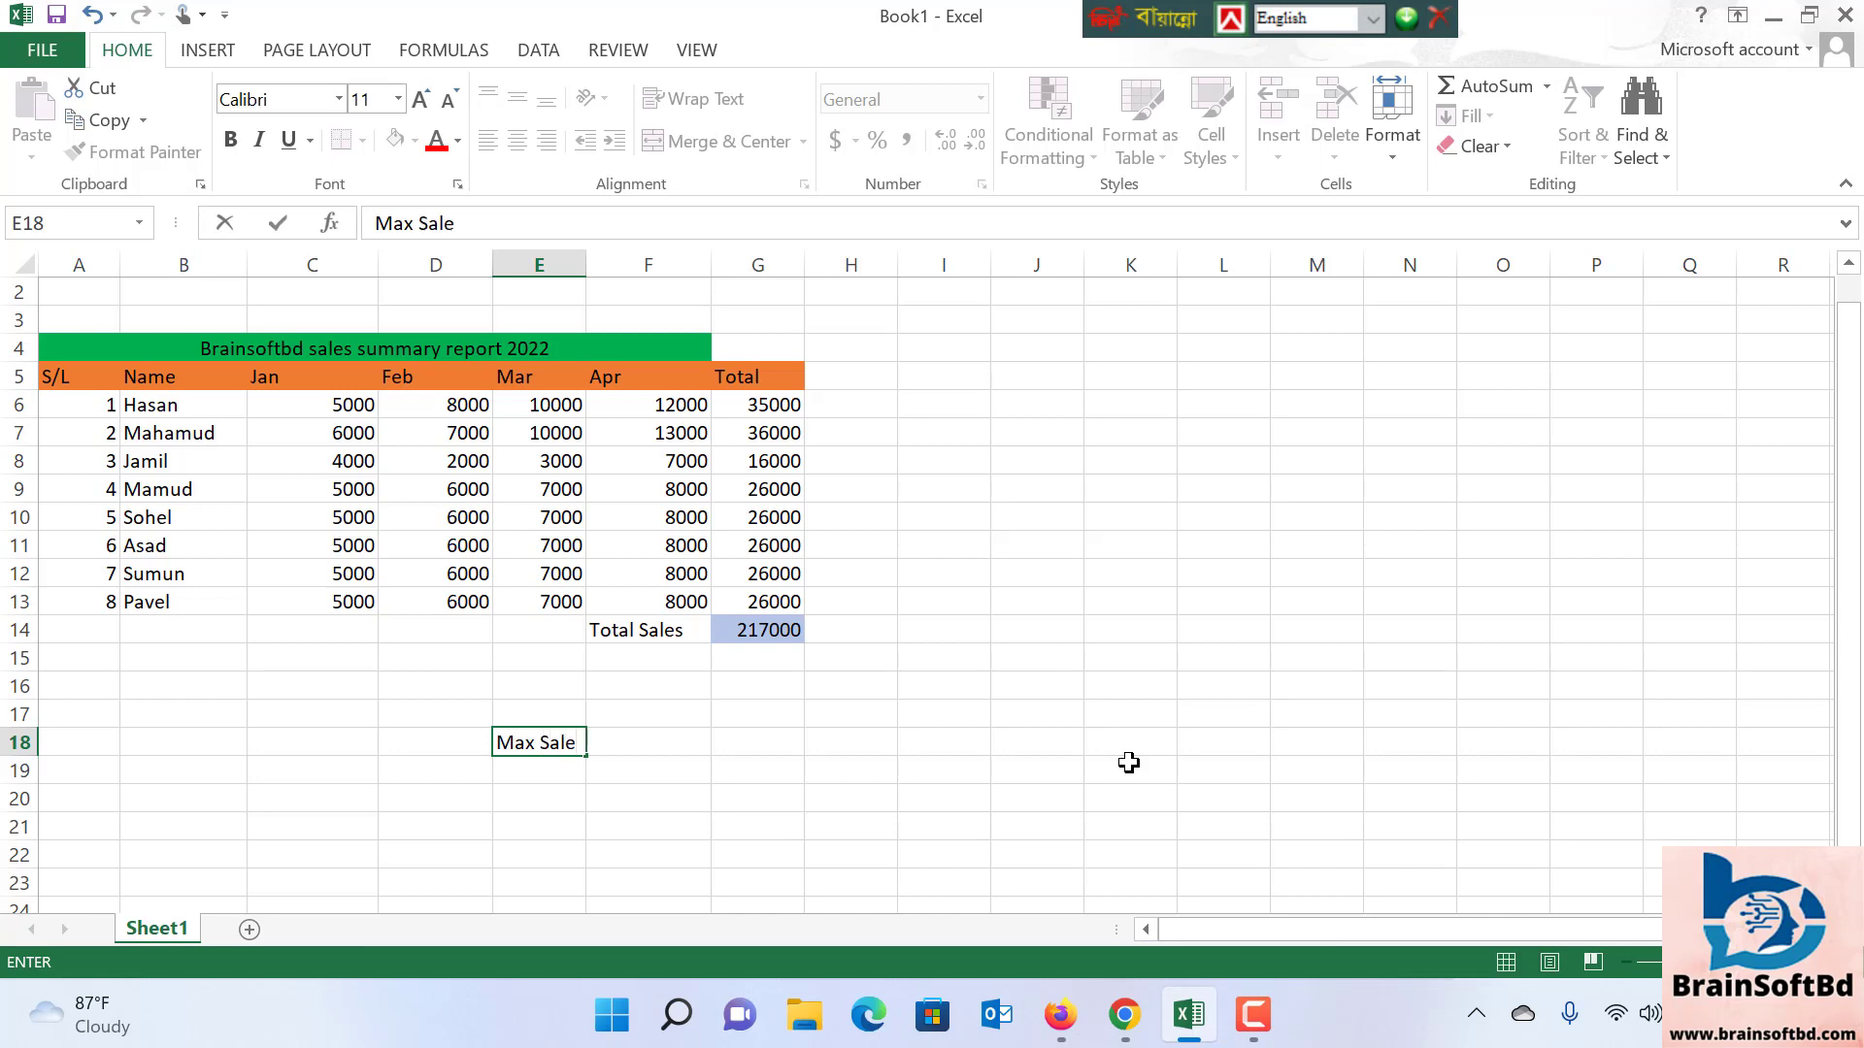
{"action": "type", "text": "s Co"}
{"action": "type", "text": "ncern"}
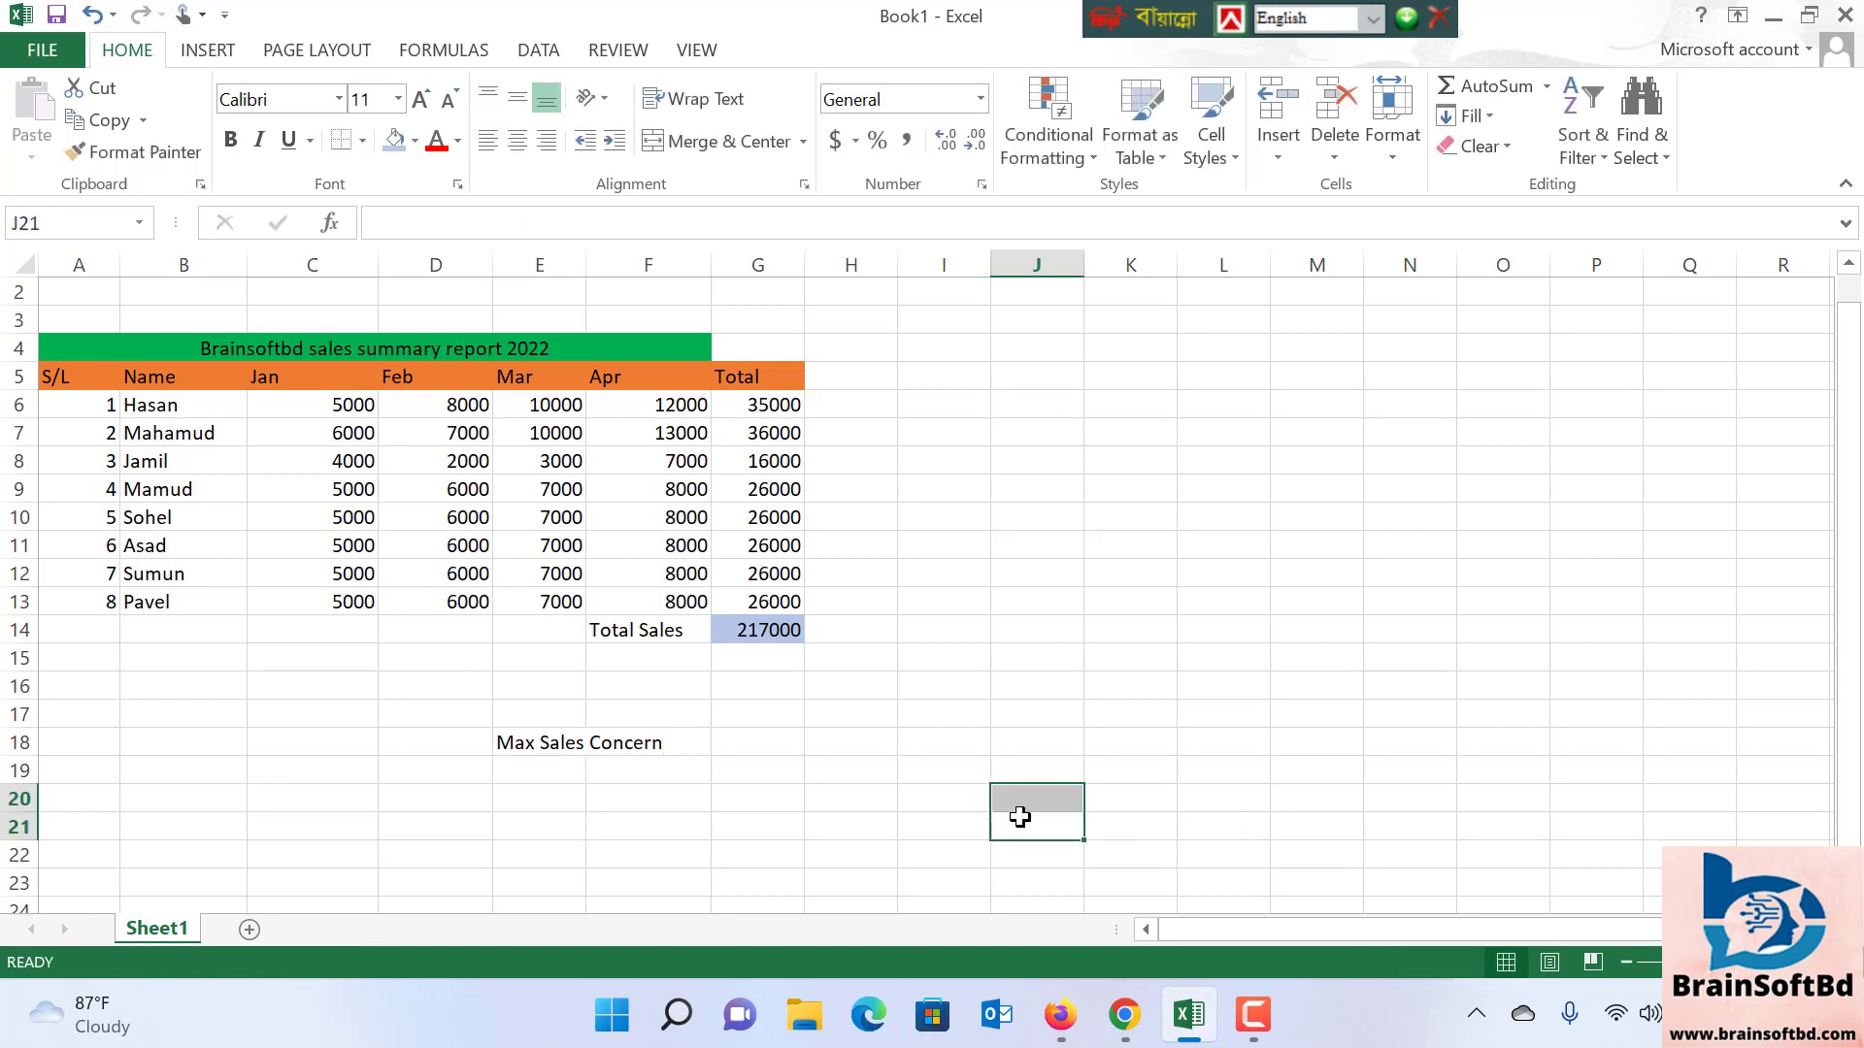
{"action": "left_click", "coordinate": [777, 850]}
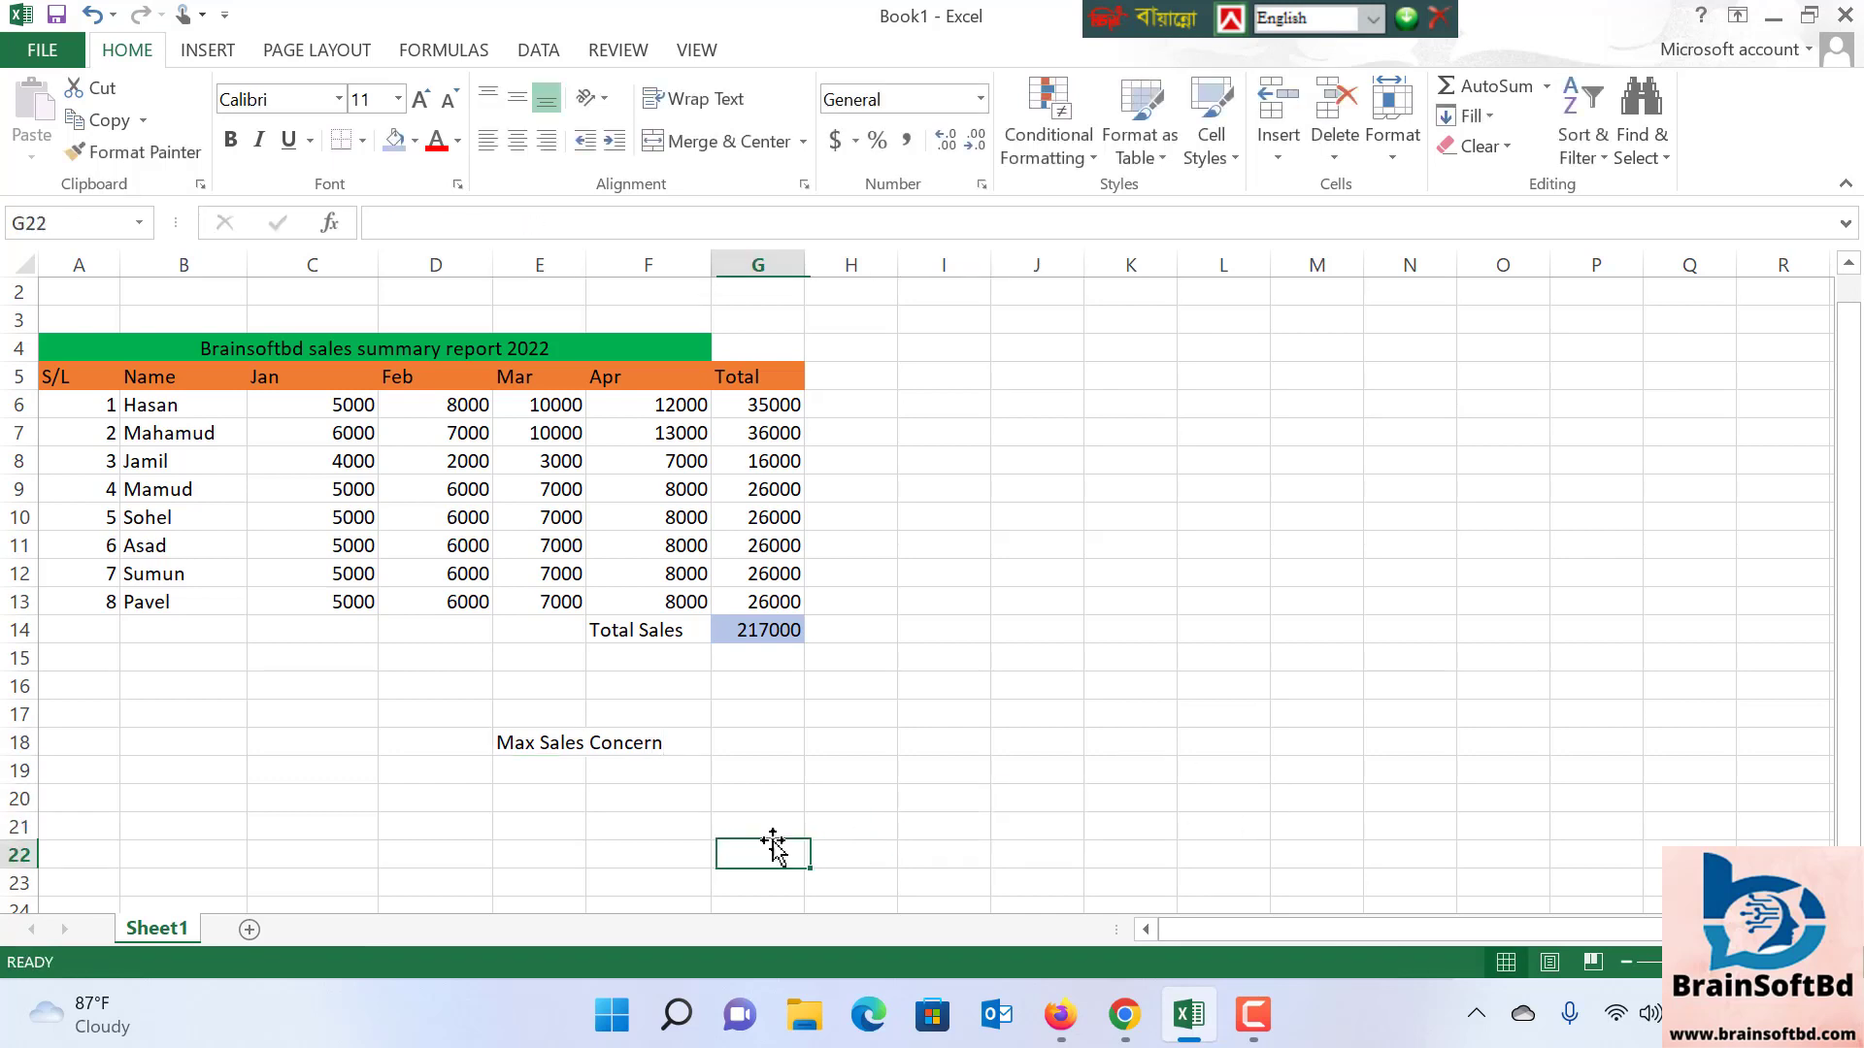
{"action": "left_click", "coordinate": [621, 740]}
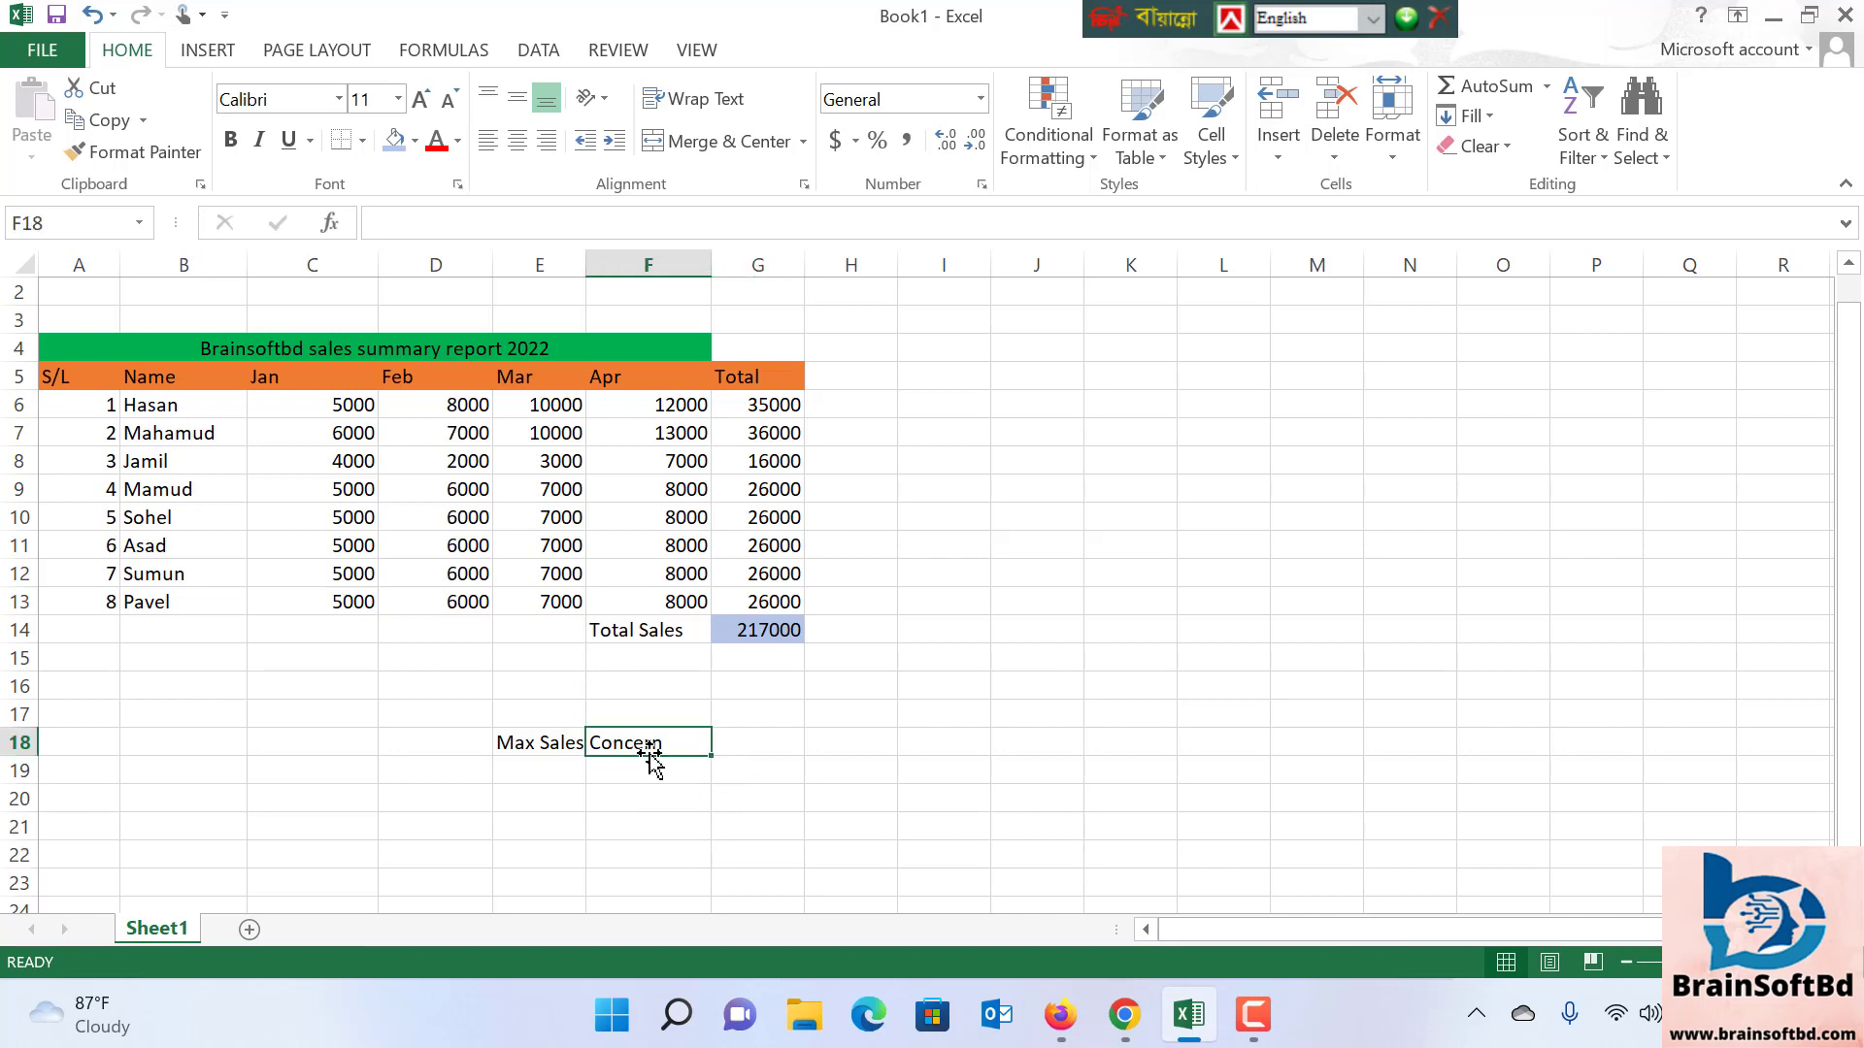
{"action": "left_click_drag", "start_coordinate": [515, 740], "coordinate": [648, 743]}
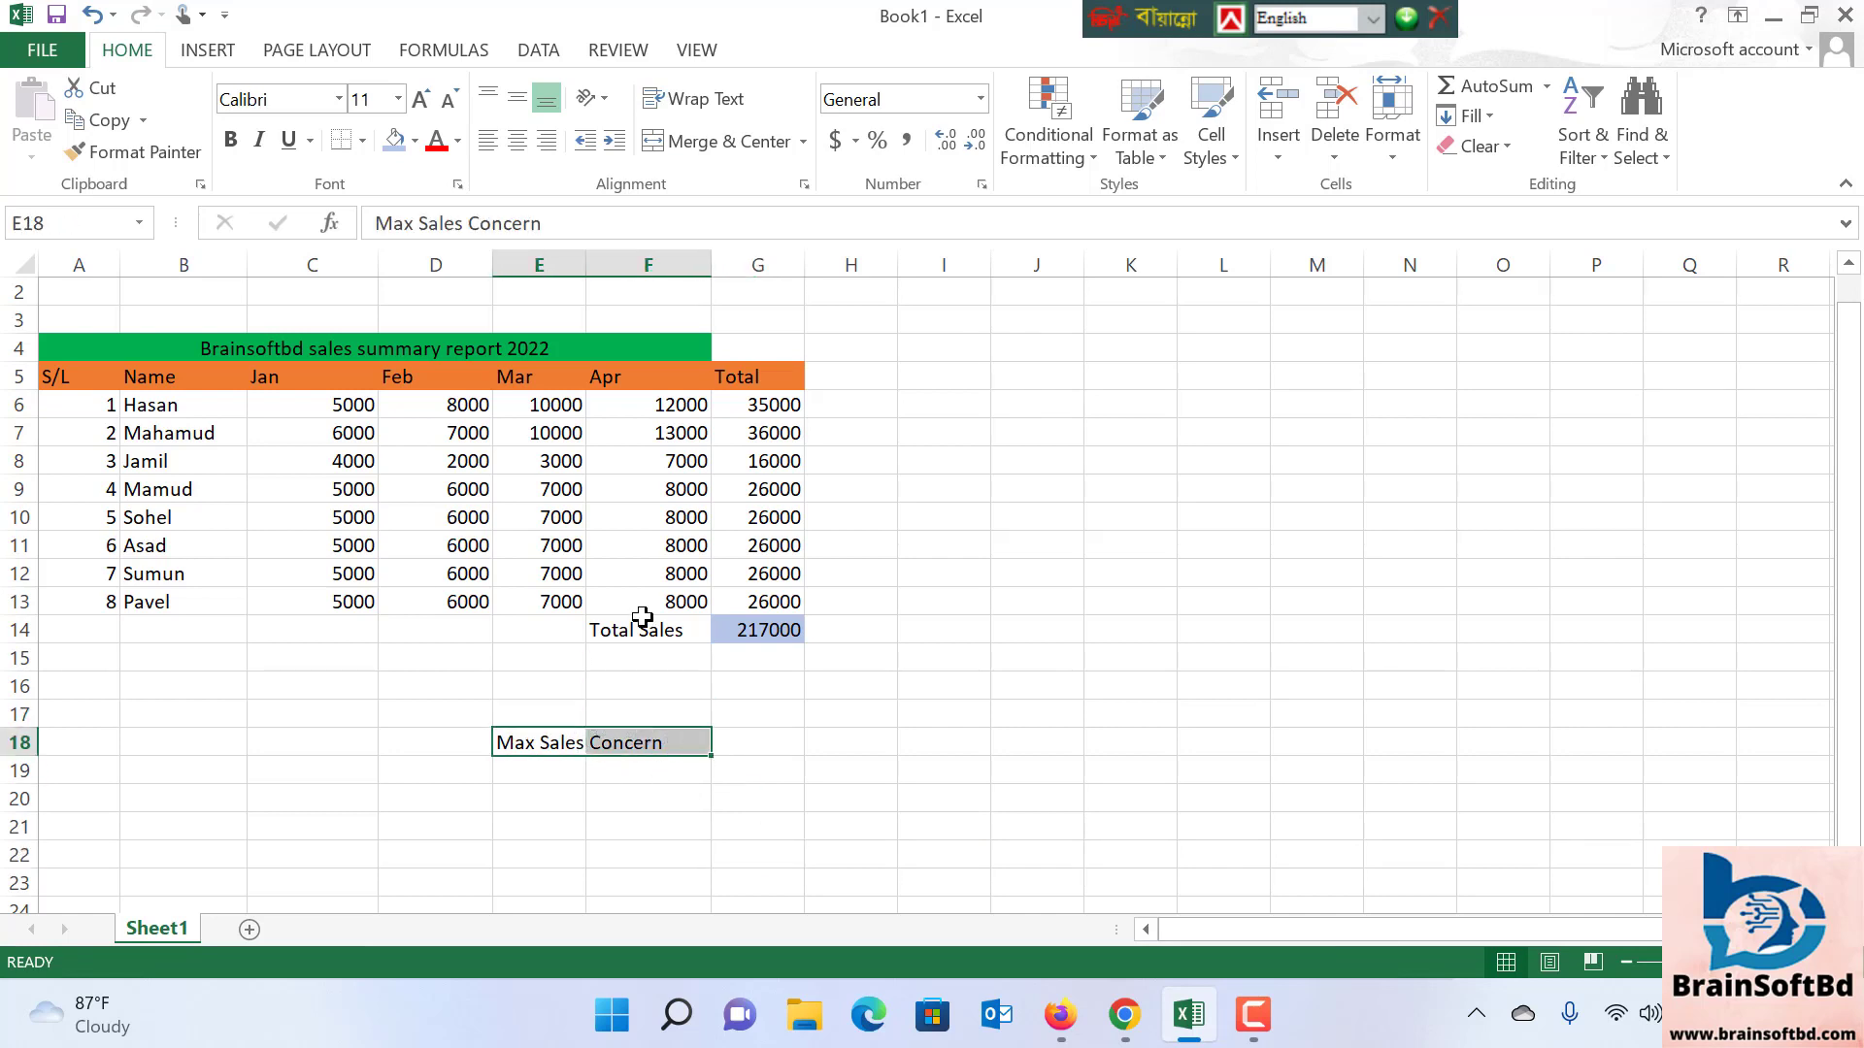
{"action": "key", "text": "alt+h"}
{"action": "key", "text": "m"}
{"action": "key", "text": "c"}
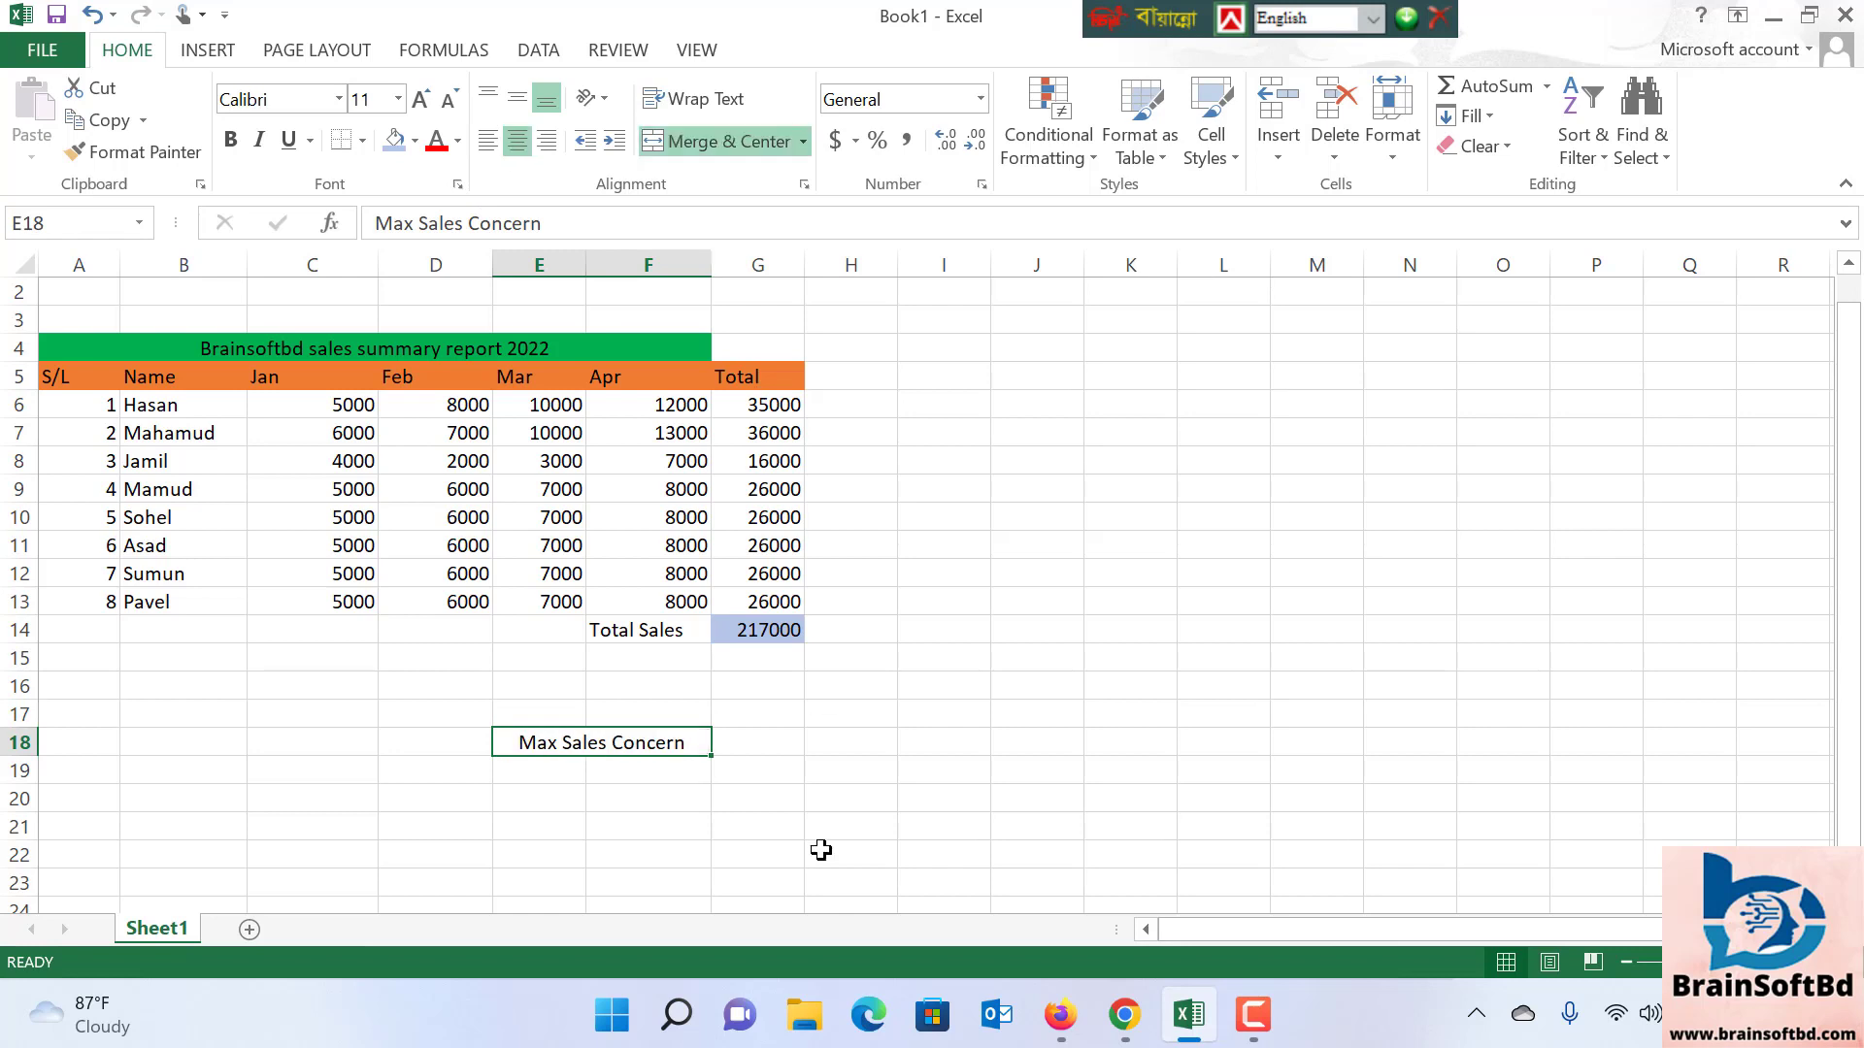
Apply a light orange fill to the merged Max Sales Concern label
{"action": "left_click", "coordinate": [415, 139]}
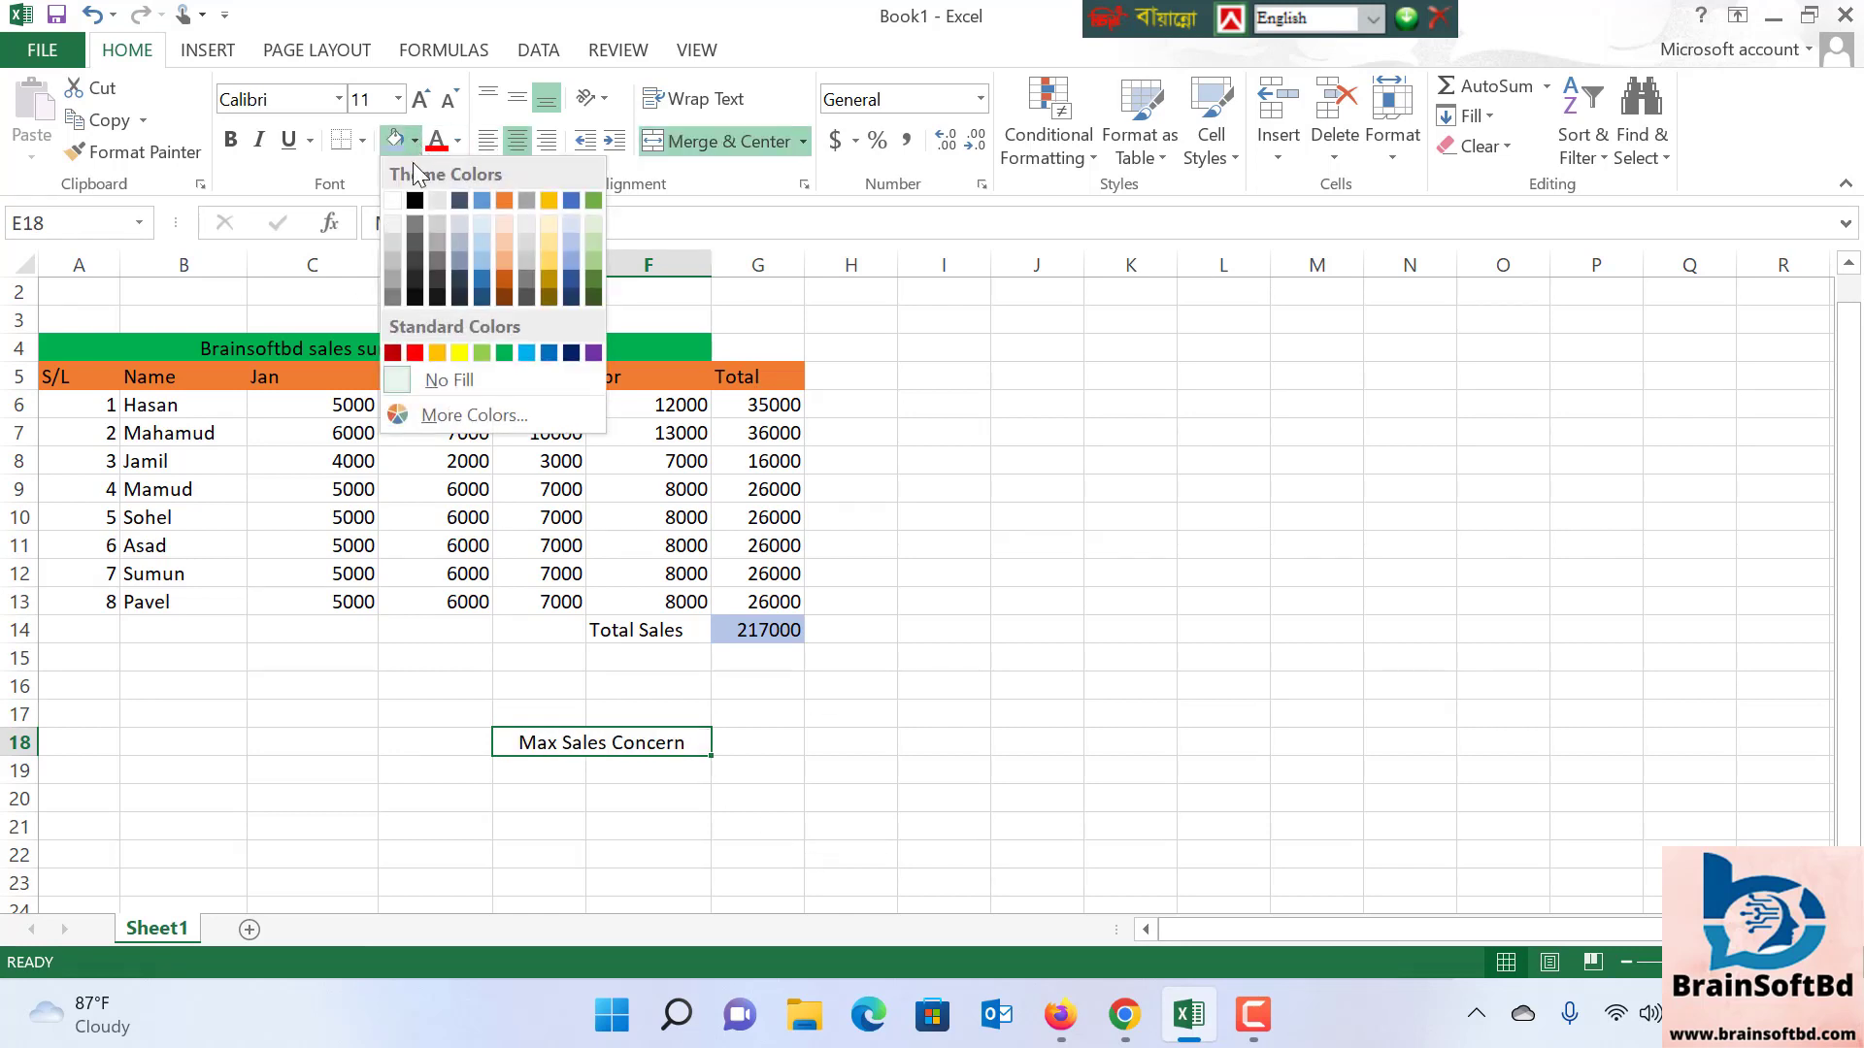
{"action": "left_click", "coordinate": [505, 229]}
{"action": "left_click", "coordinate": [772, 740]}
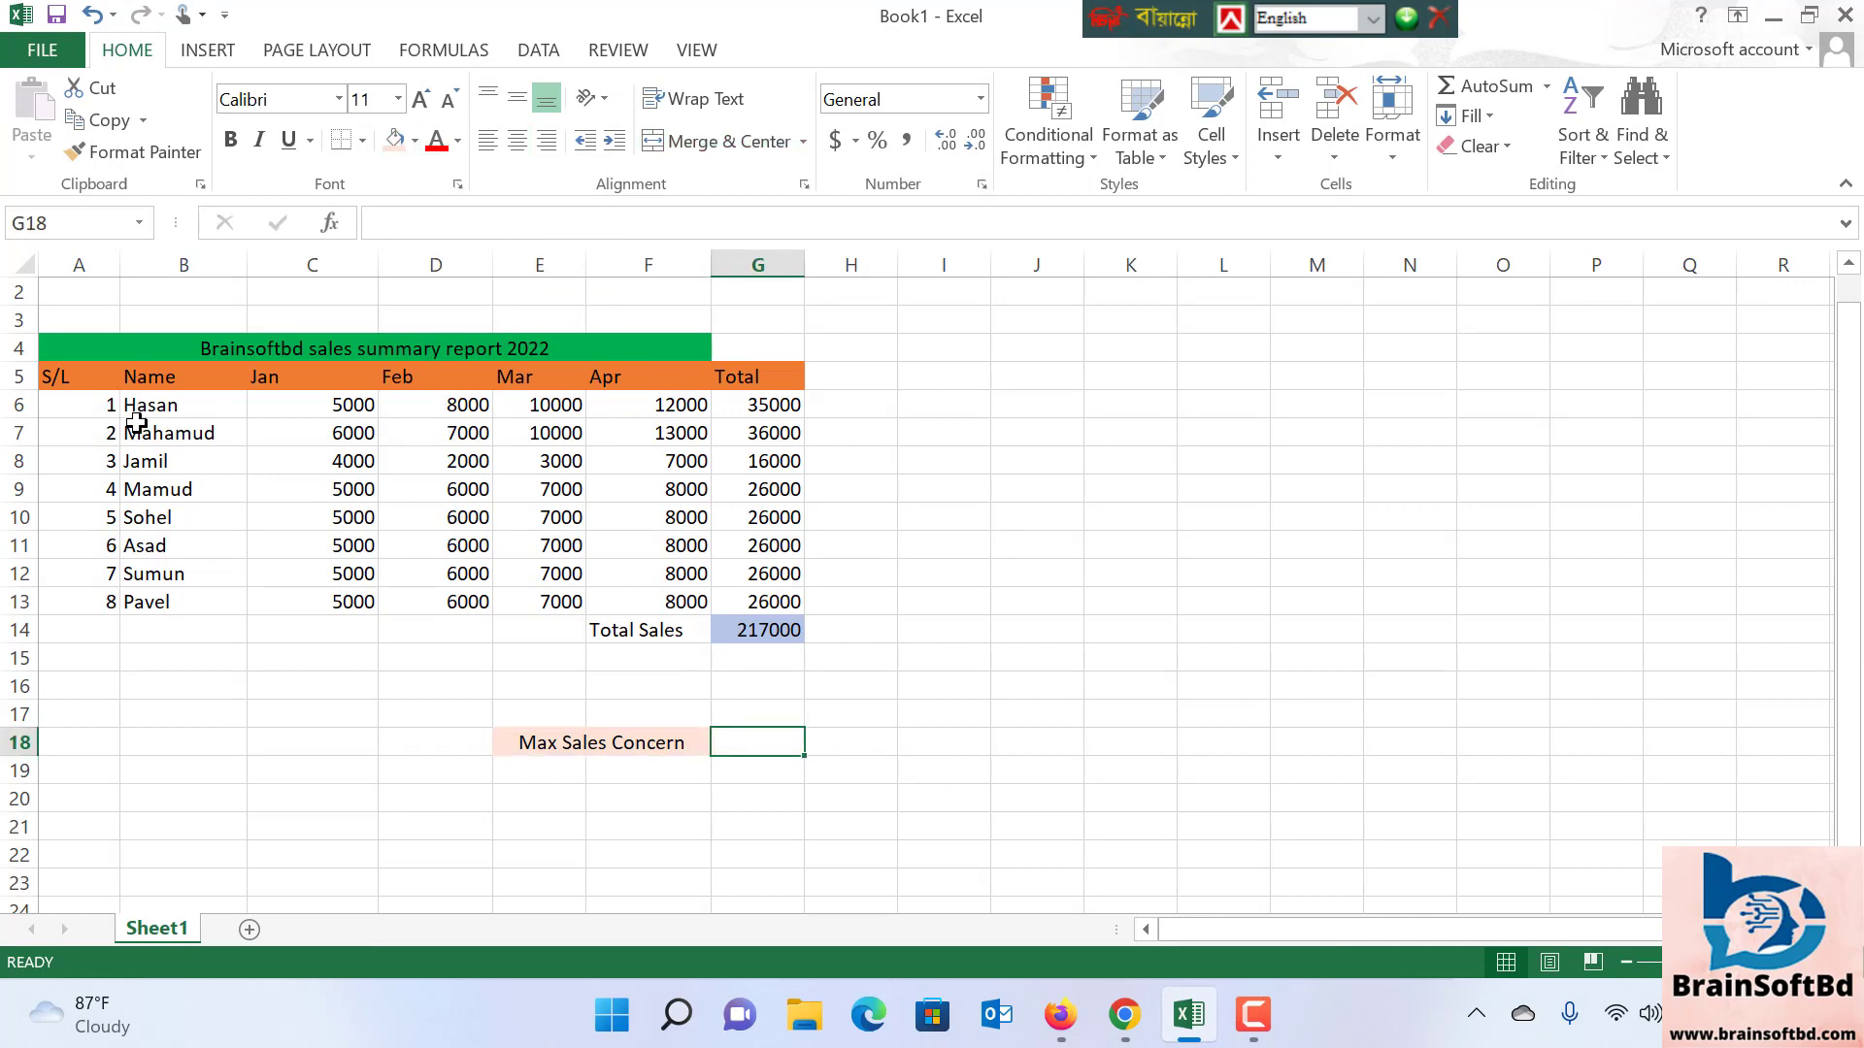
{"action": "left_click_drag", "start_coordinate": [136, 408], "coordinate": [175, 604]}
{"action": "left_click", "coordinate": [914, 578]}
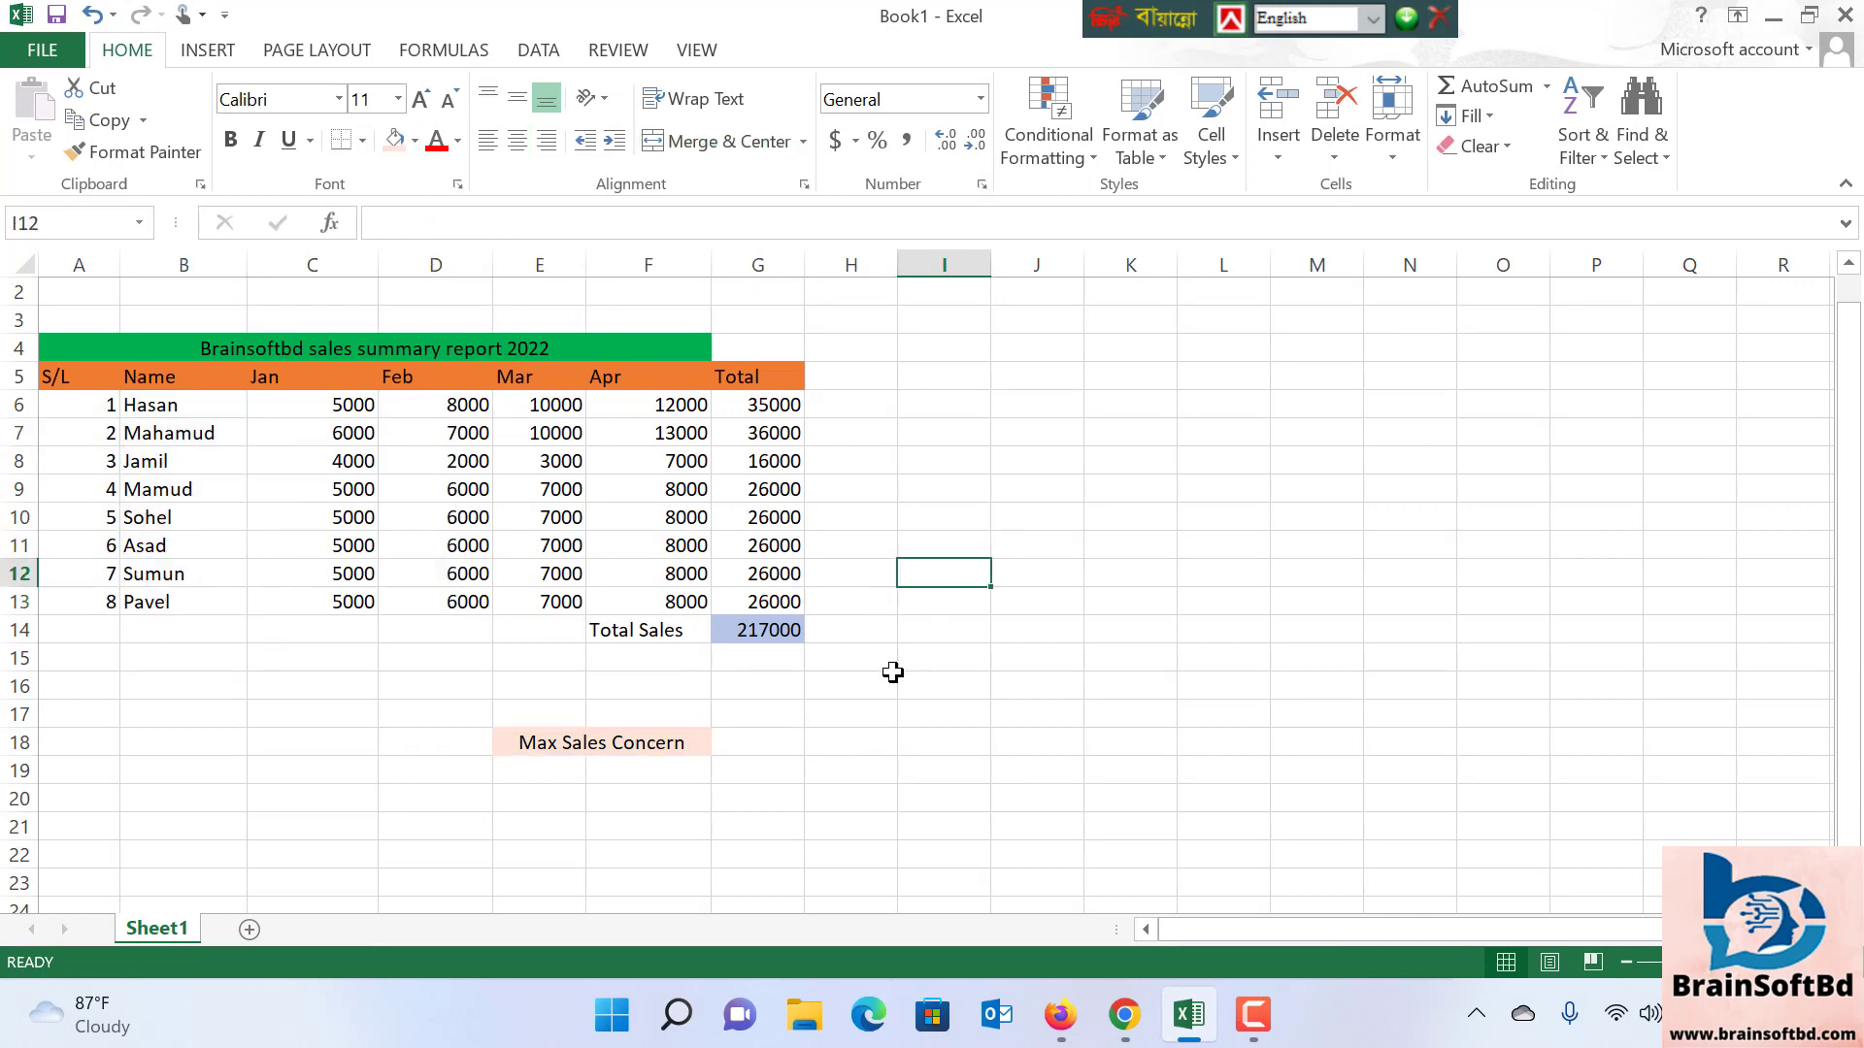
{"action": "double_click", "coordinate": [759, 752]}
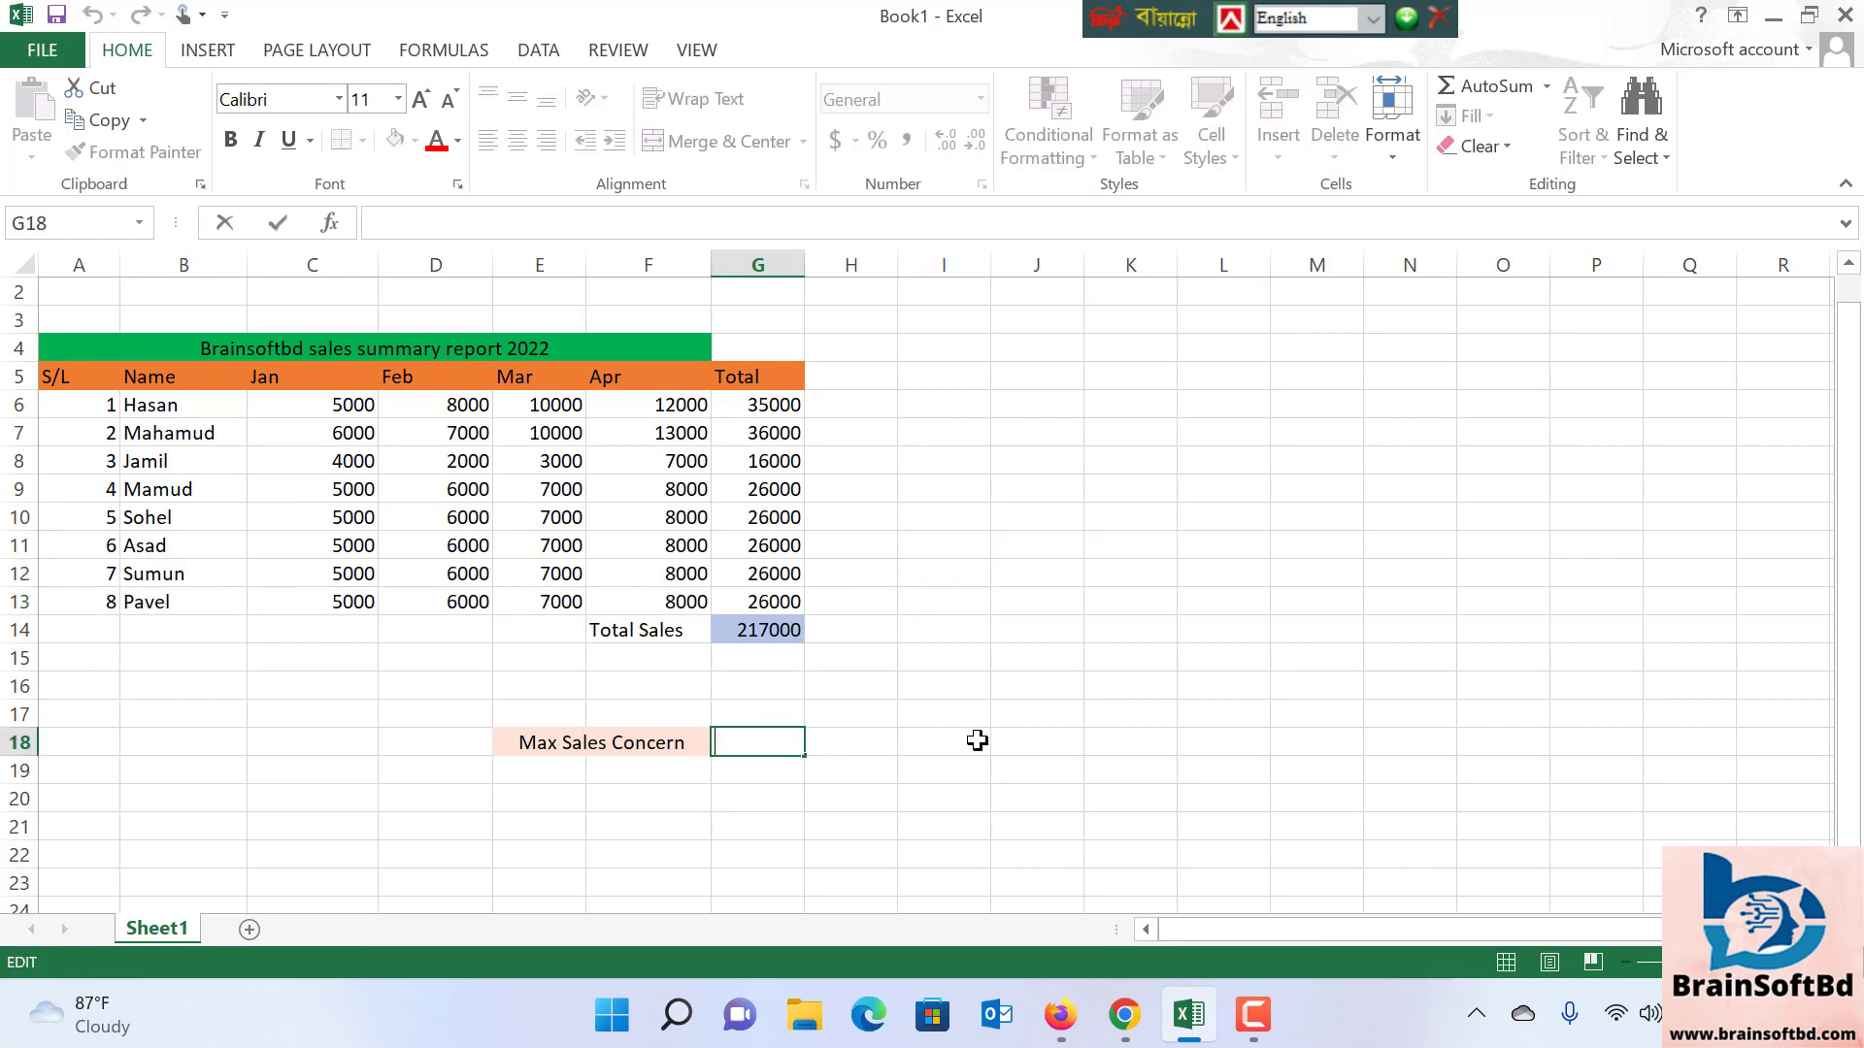
{"action": "left_click", "coordinate": [1151, 758]}
{"action": "left_click", "coordinate": [766, 749]}
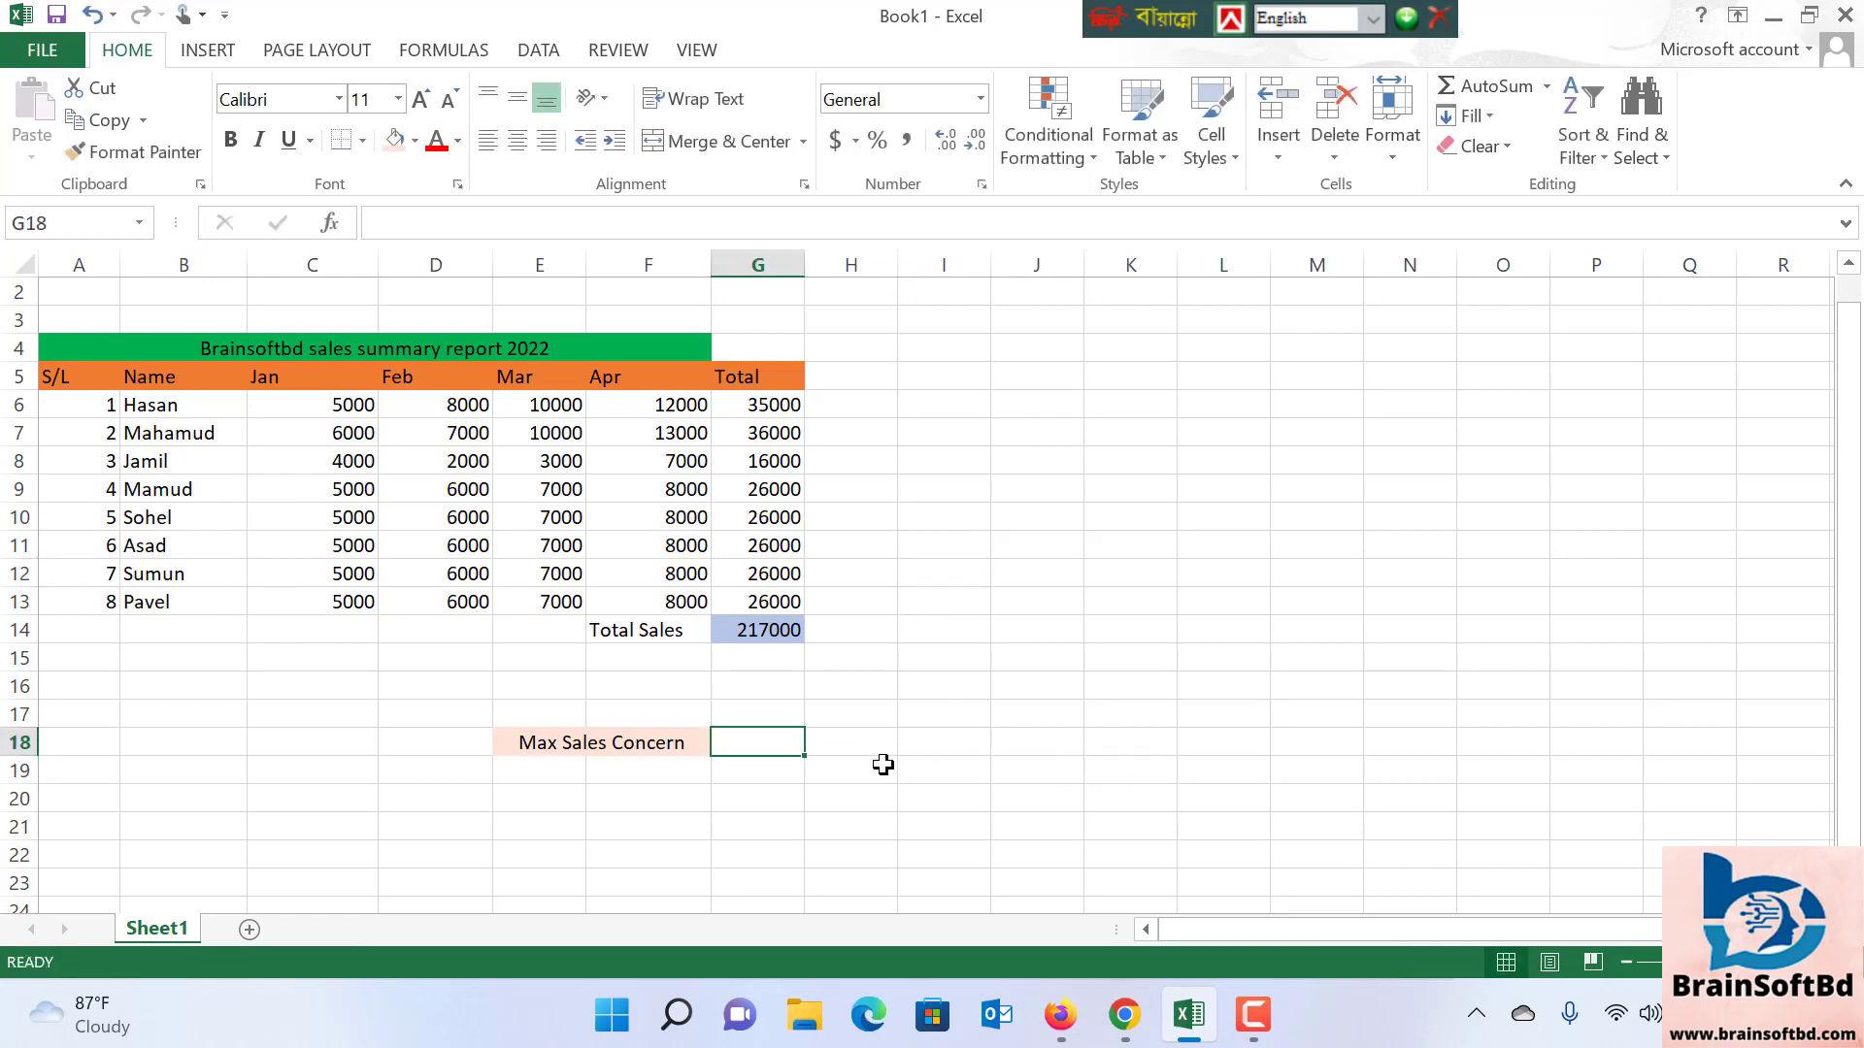
Enter =MAX(G6:G13) in G18 to show the highest total, 36000
{"action": "type", "text": "=ma"}
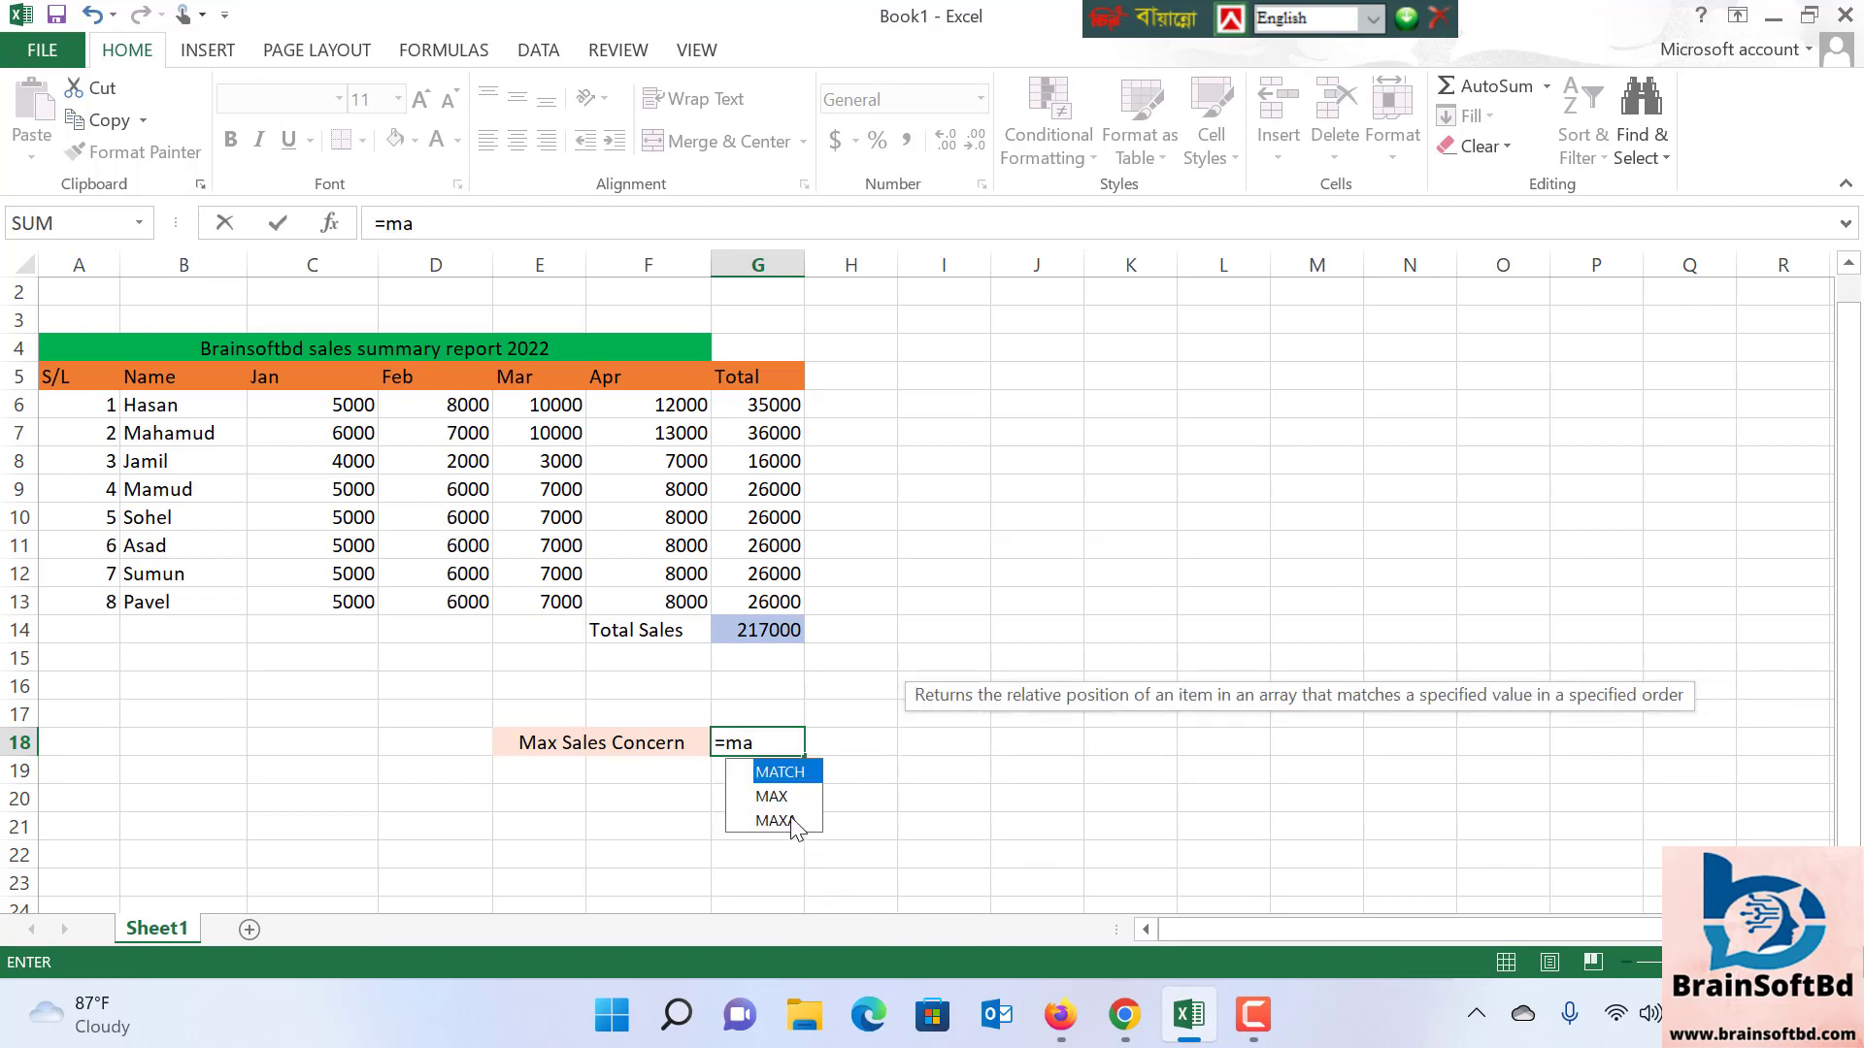
{"action": "type", "text": "x"}
{"action": "key", "text": "Tab"}
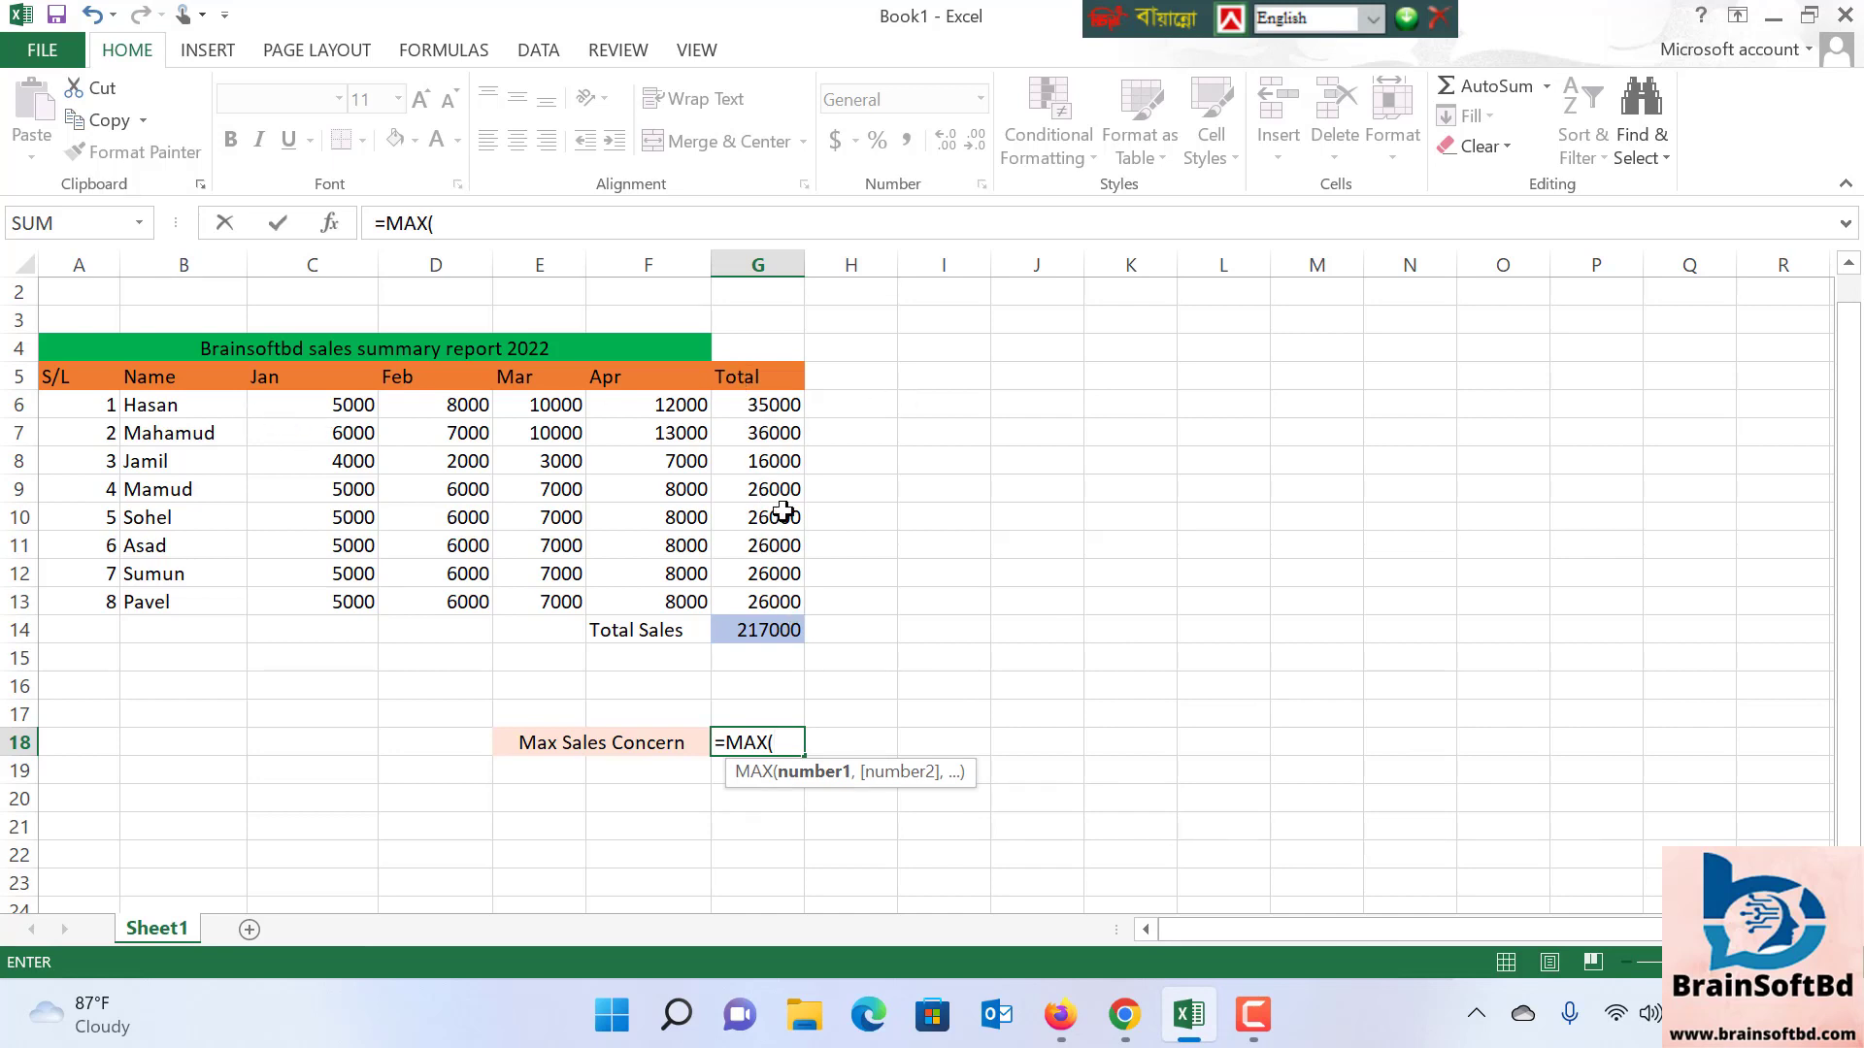
{"action": "left_click_drag", "start_coordinate": [740, 401], "coordinate": [763, 597]}
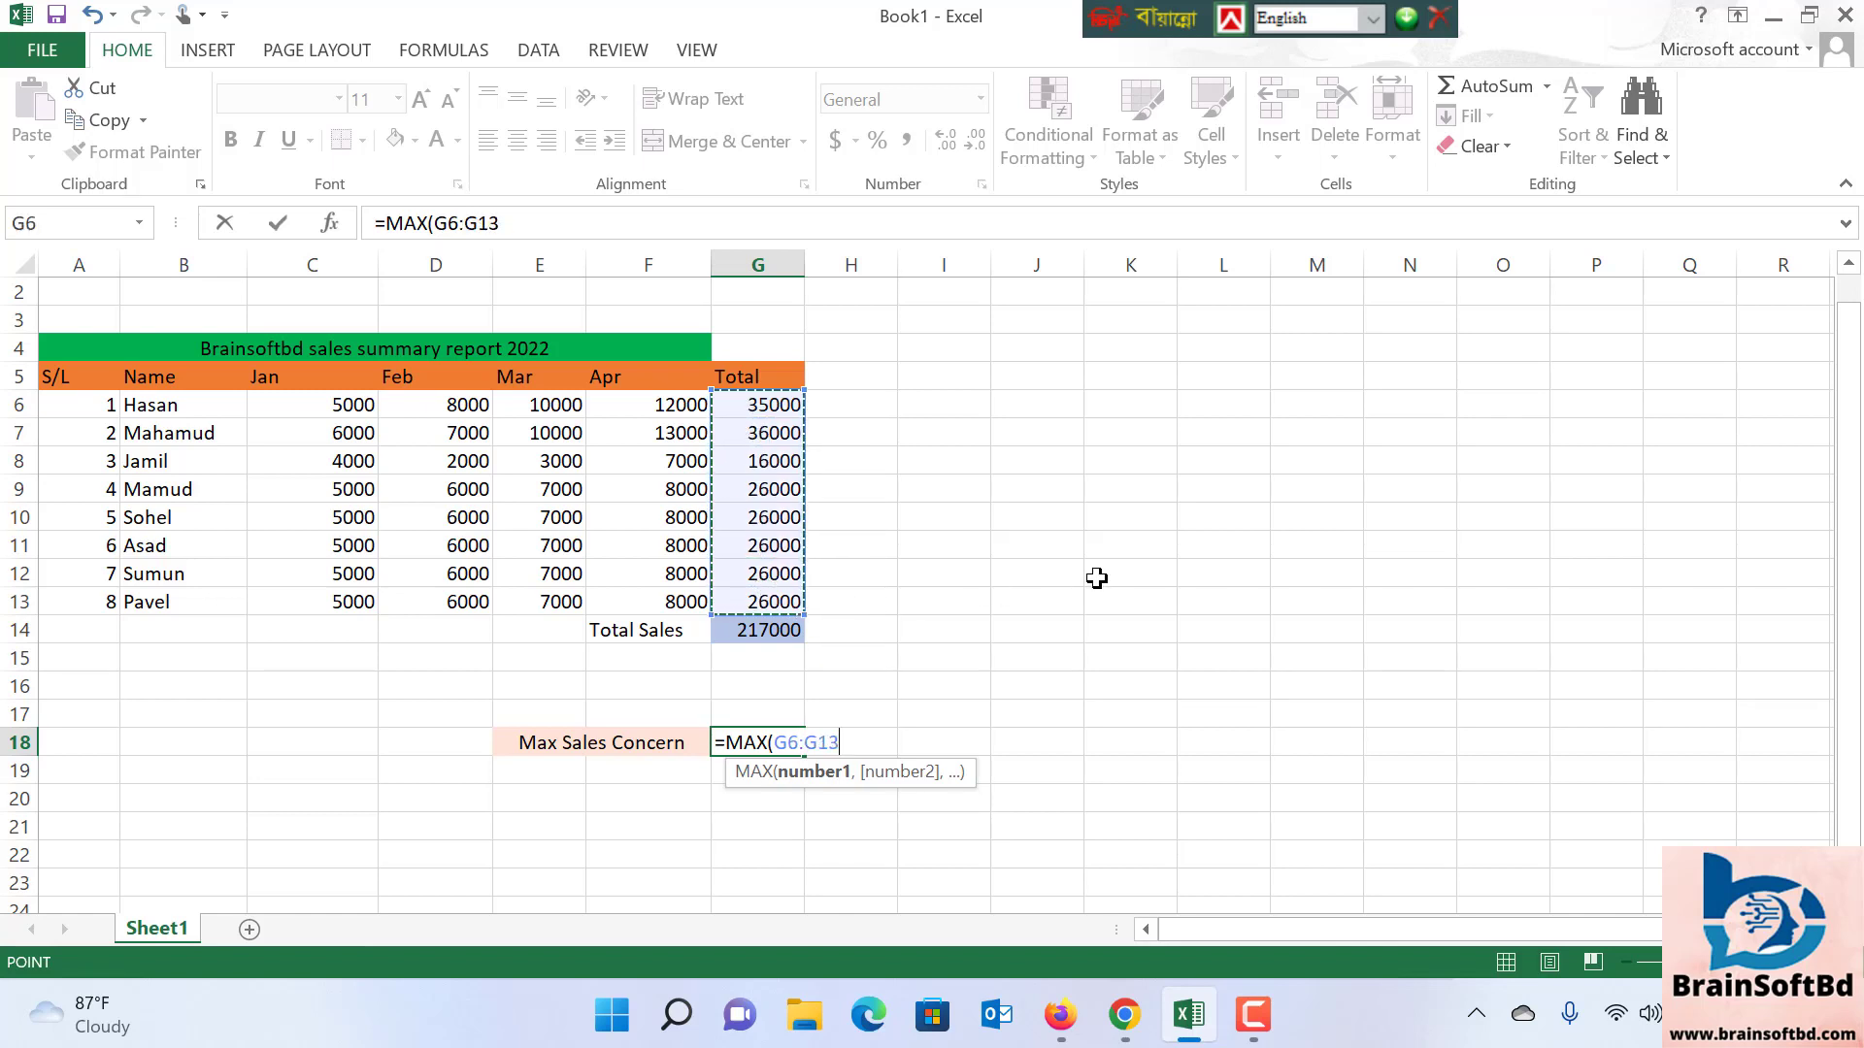
{"action": "key", "text": "Return"}
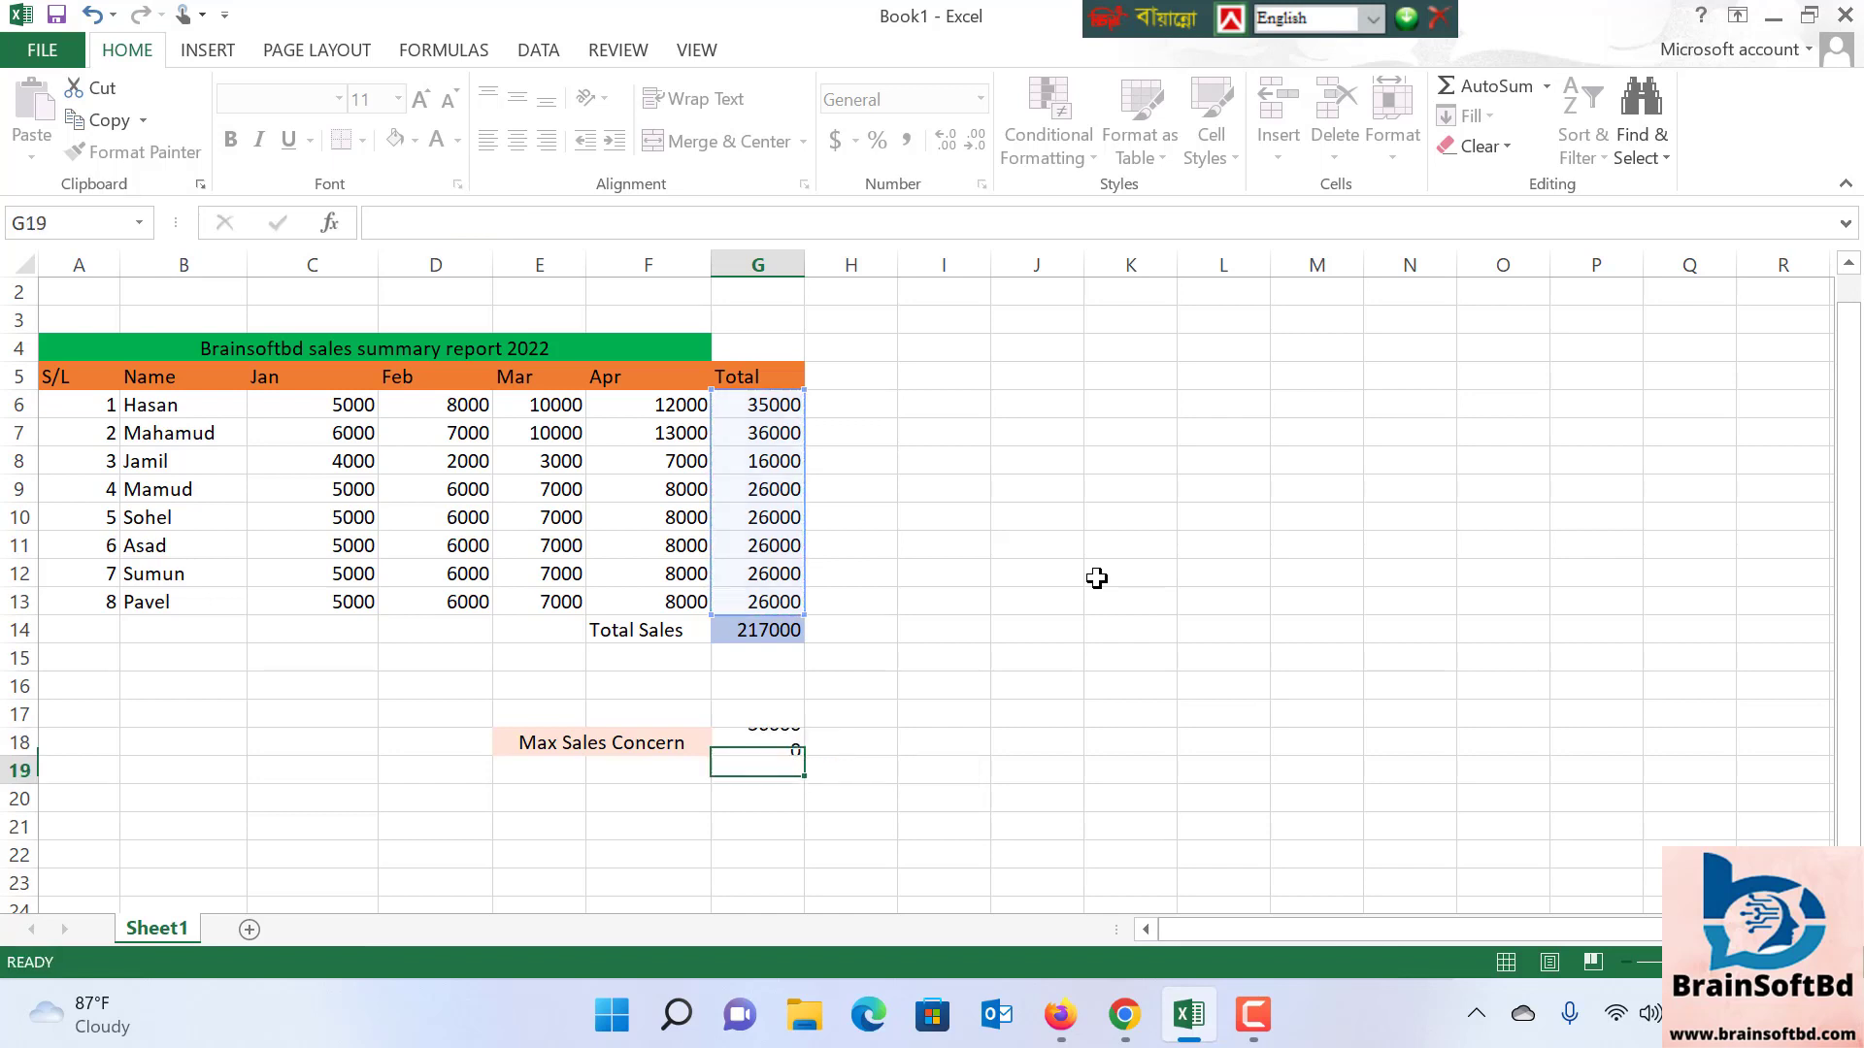
{"action": "left_click", "coordinate": [1085, 595]}
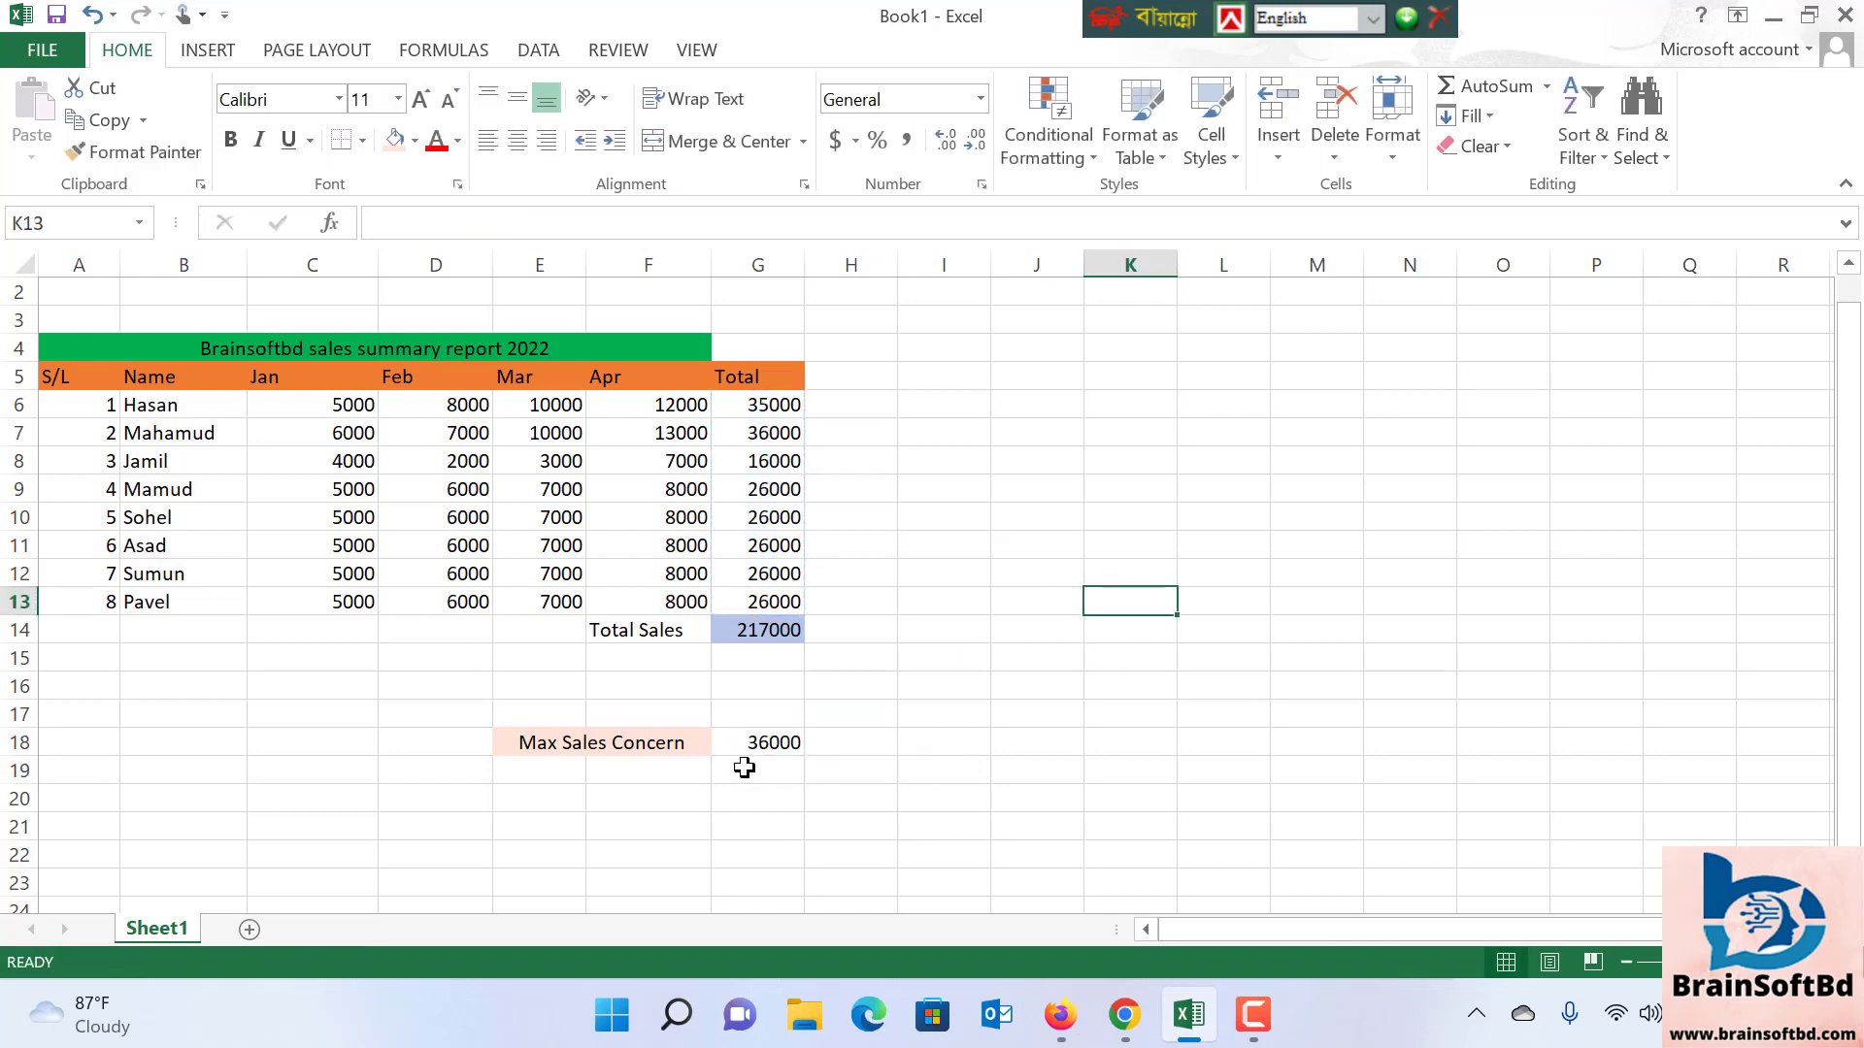
{"action": "left_click", "coordinate": [761, 741]}
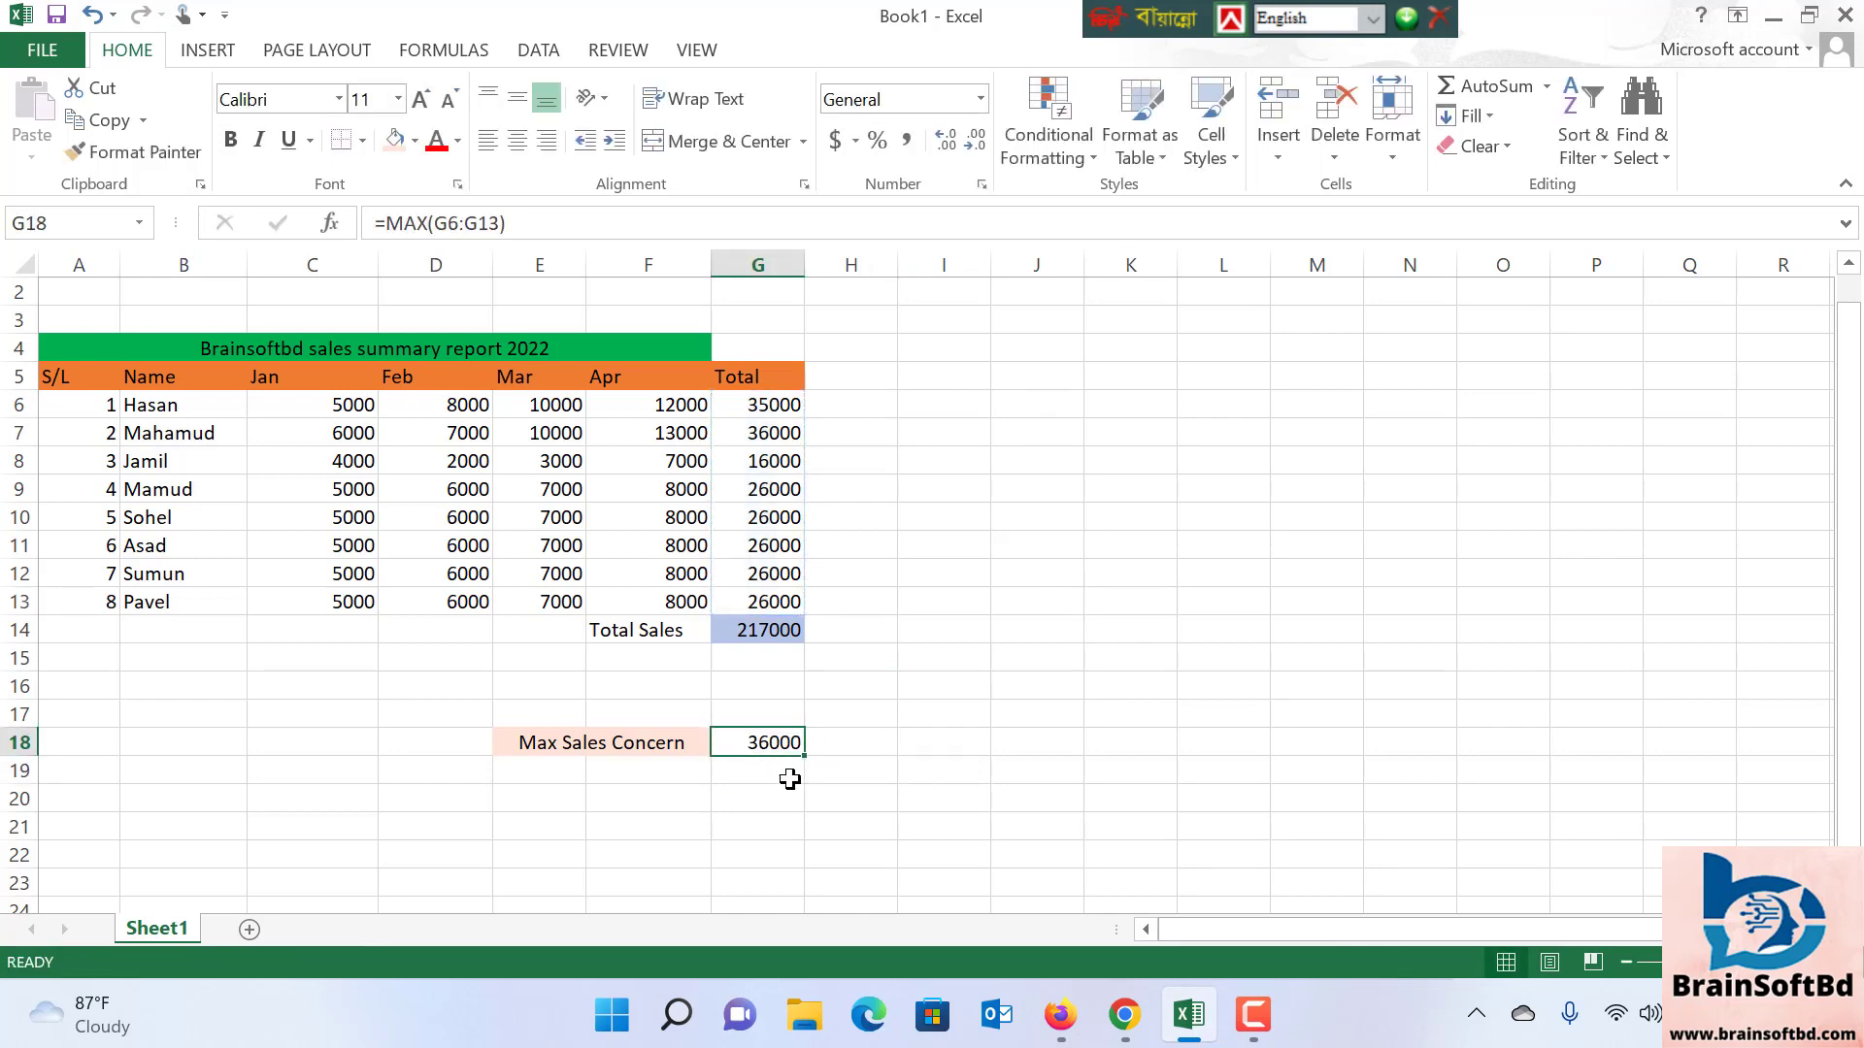
{"action": "left_click", "coordinate": [770, 428]}
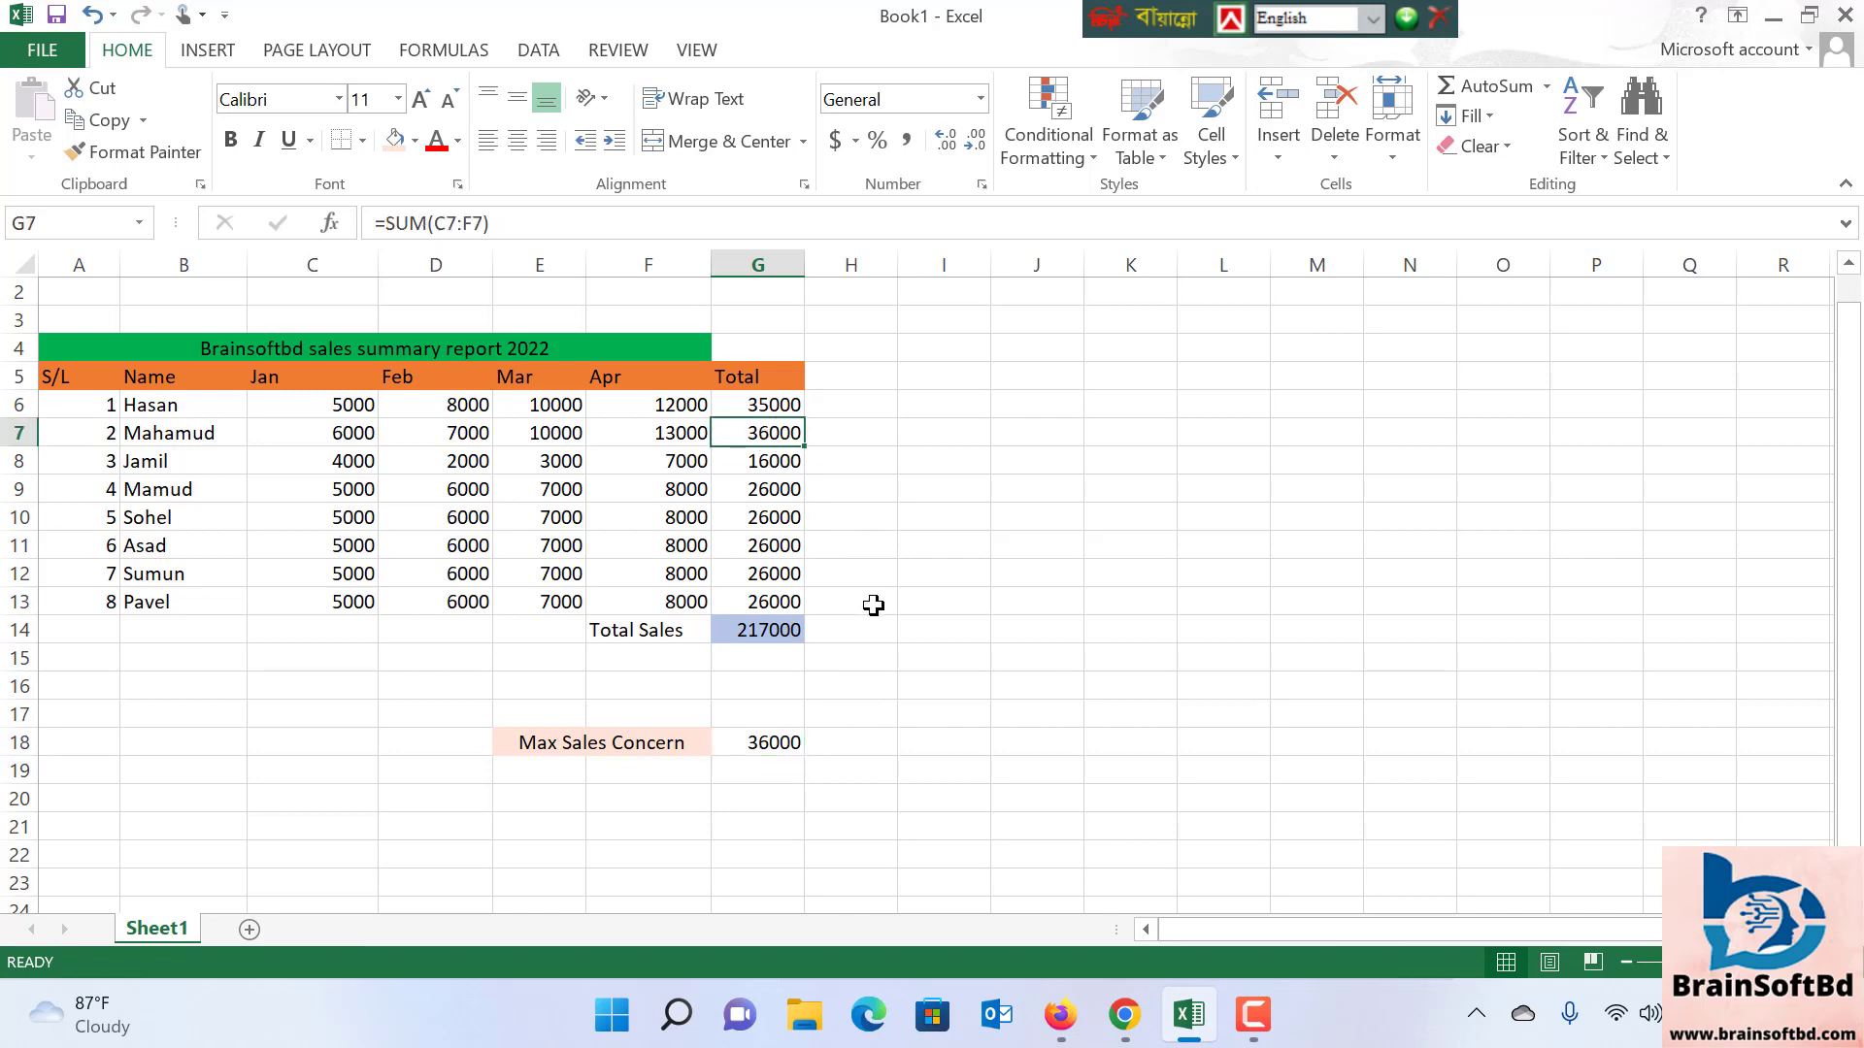
{"action": "left_click", "coordinate": [751, 747]}
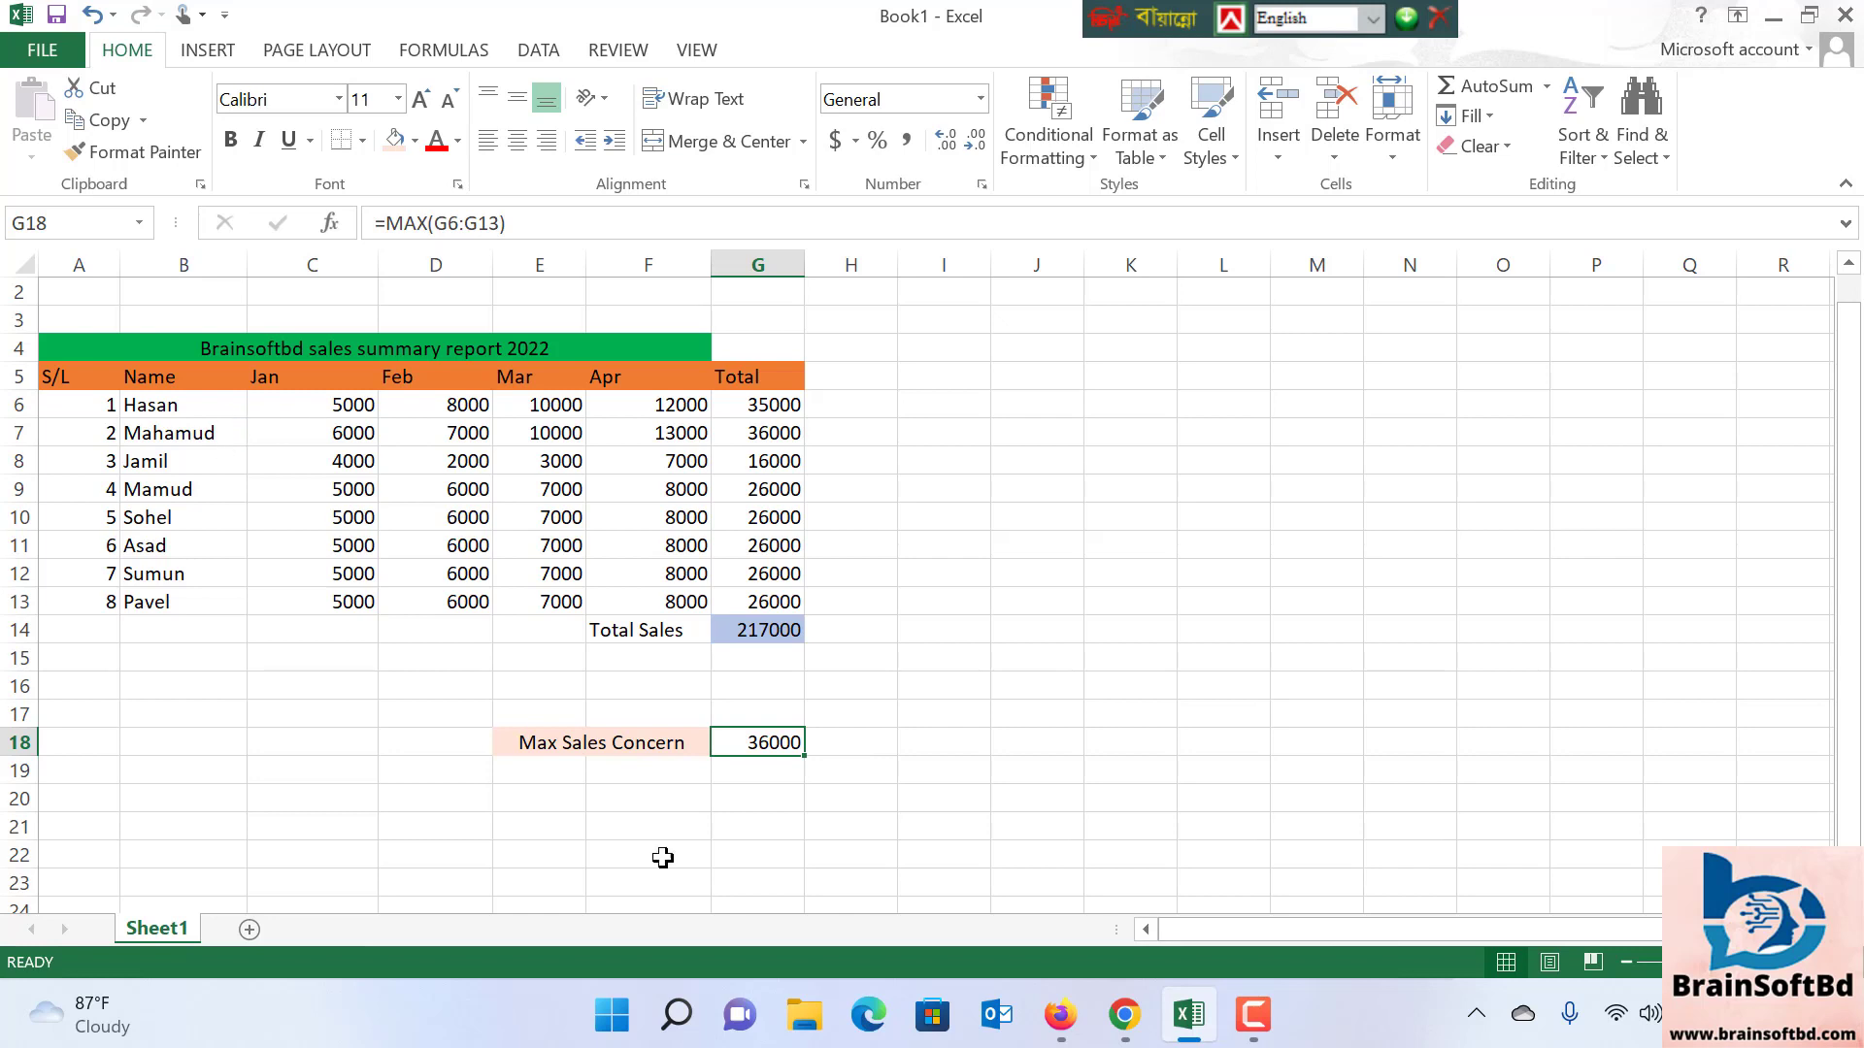
{"action": "left_click", "coordinate": [332, 744]}
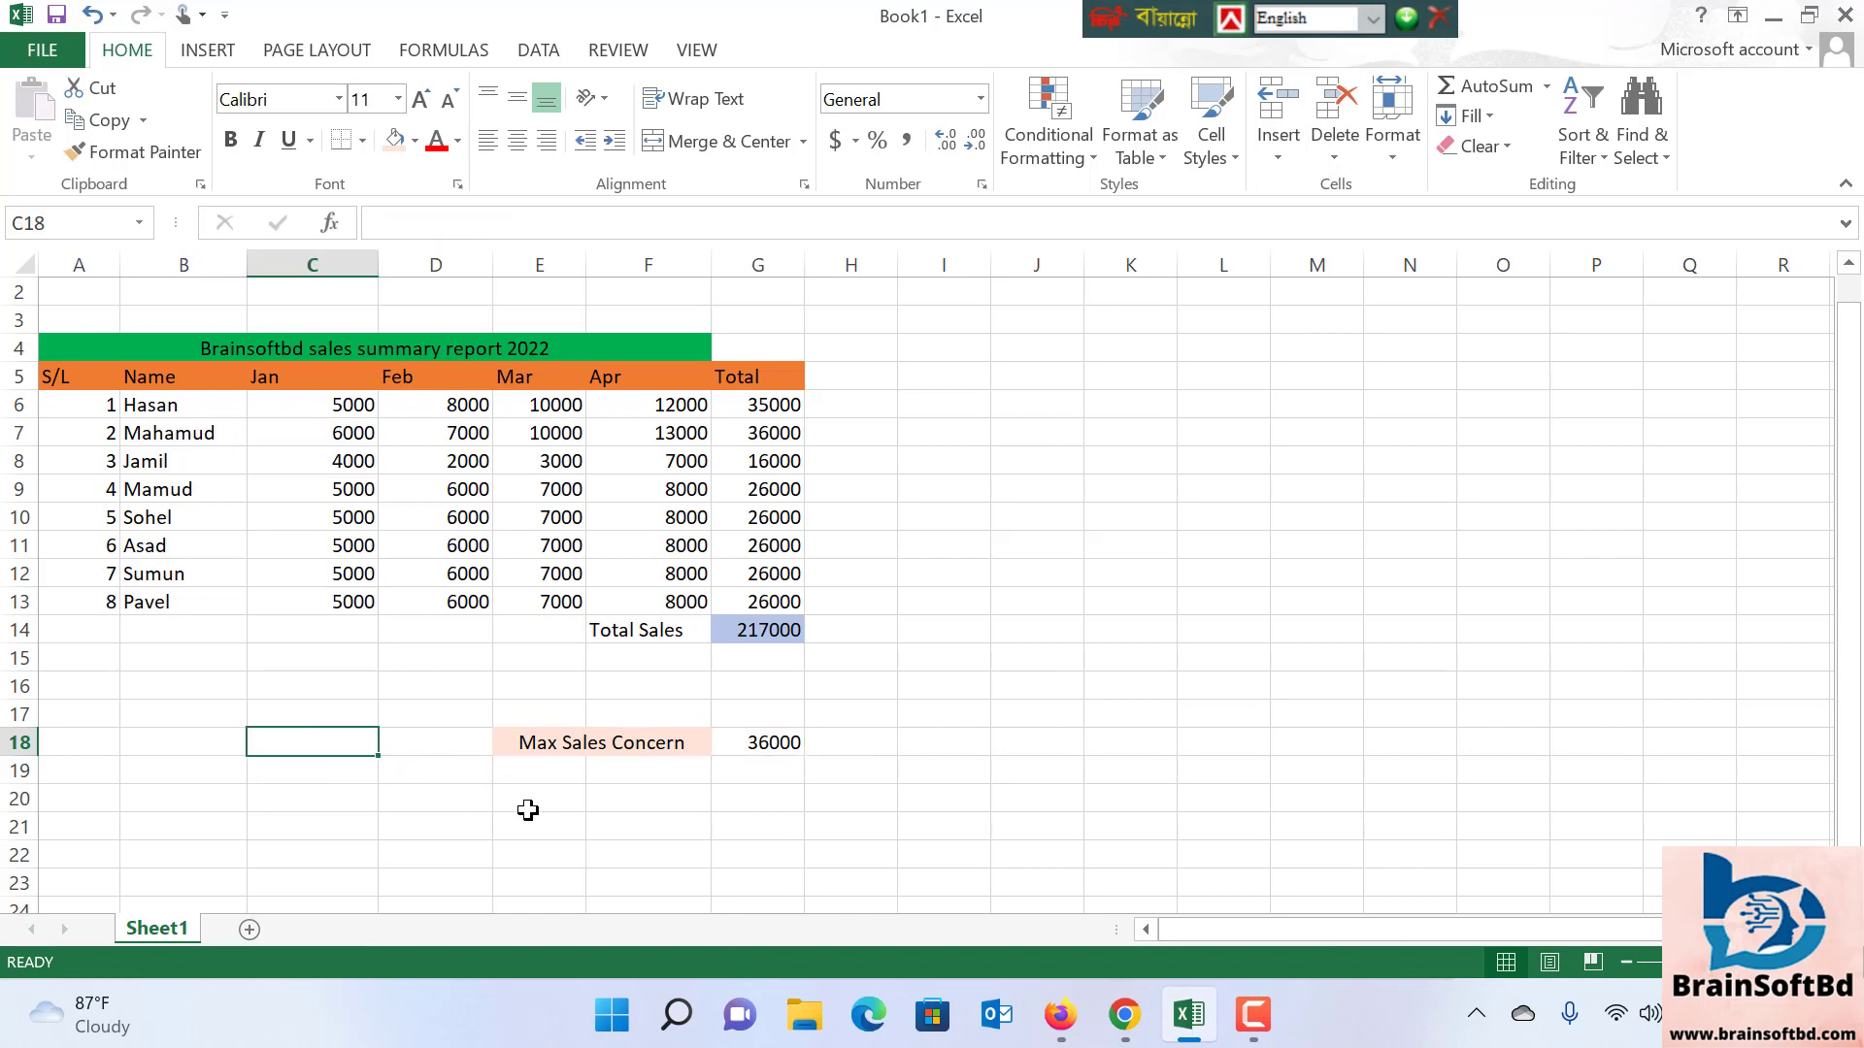
Enter Mahamud as the top seller in C18 and shade C18:F18 light pink
{"action": "type", "text": "Mah"}
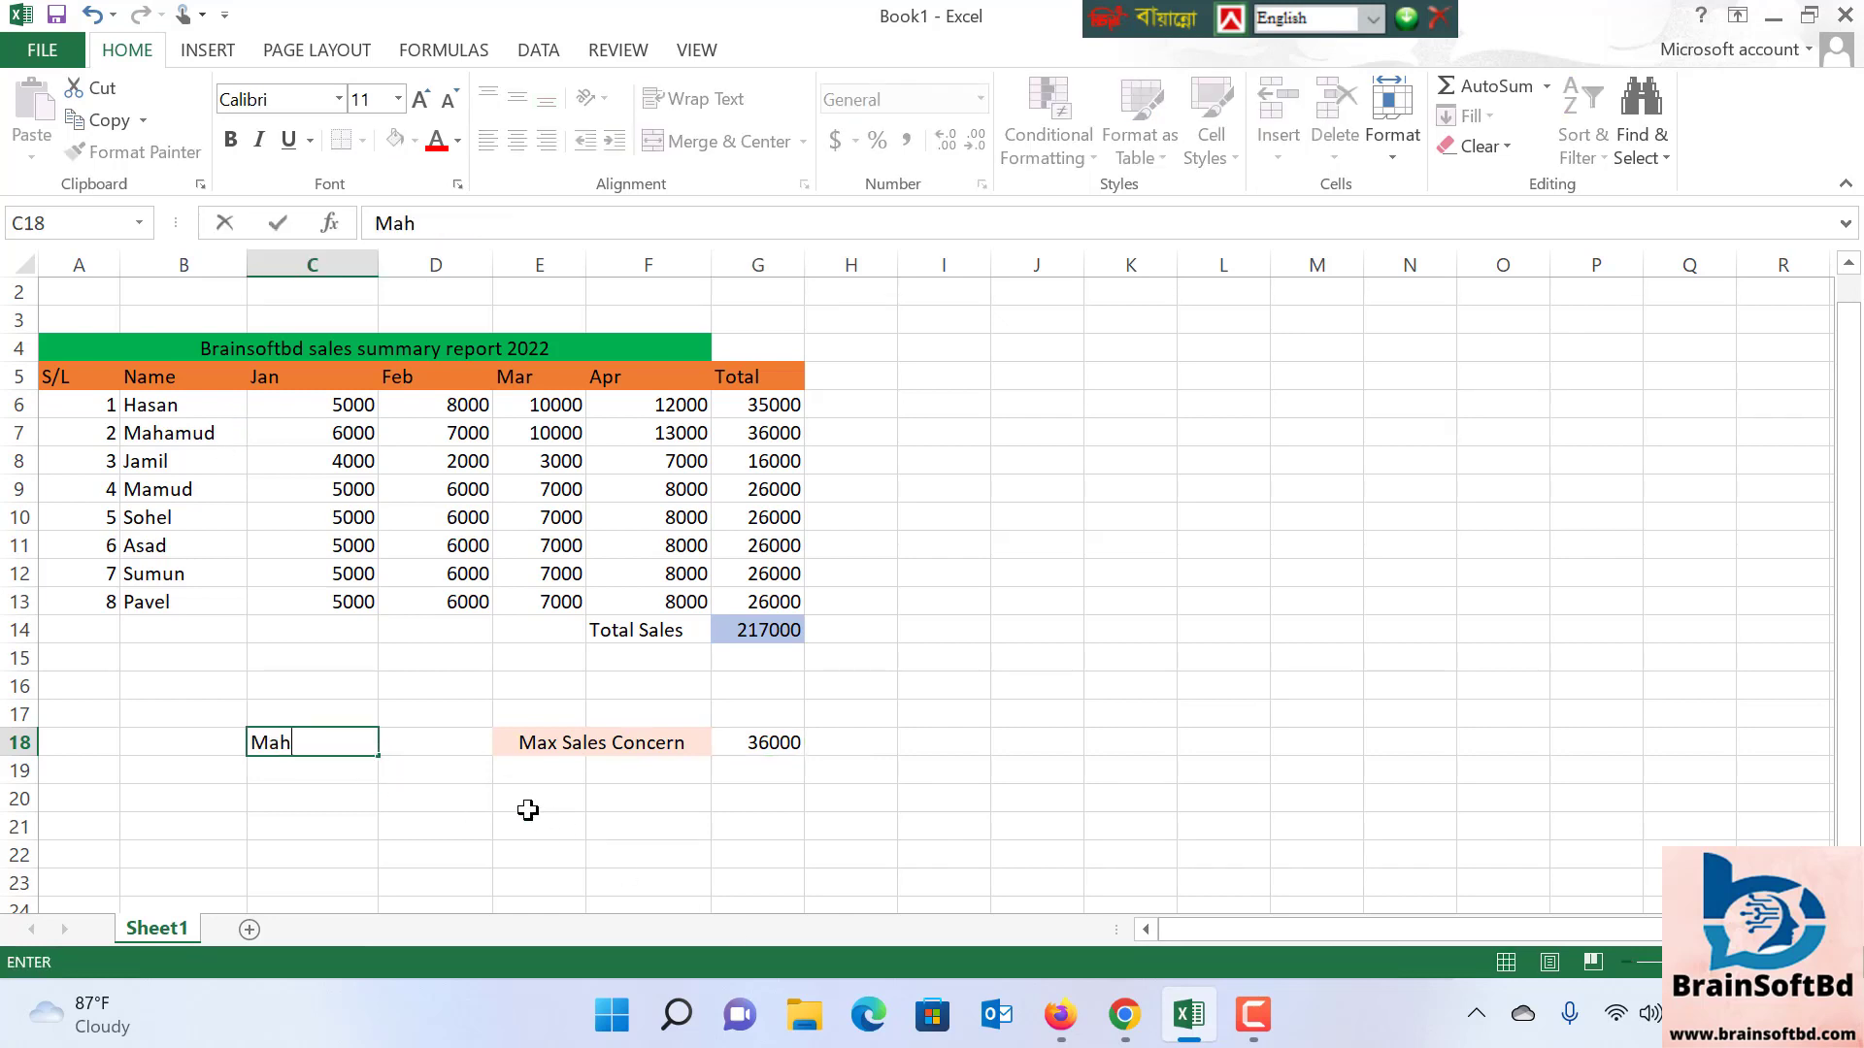
{"action": "type", "text": "amud"}
{"action": "left_click", "coordinate": [644, 810]}
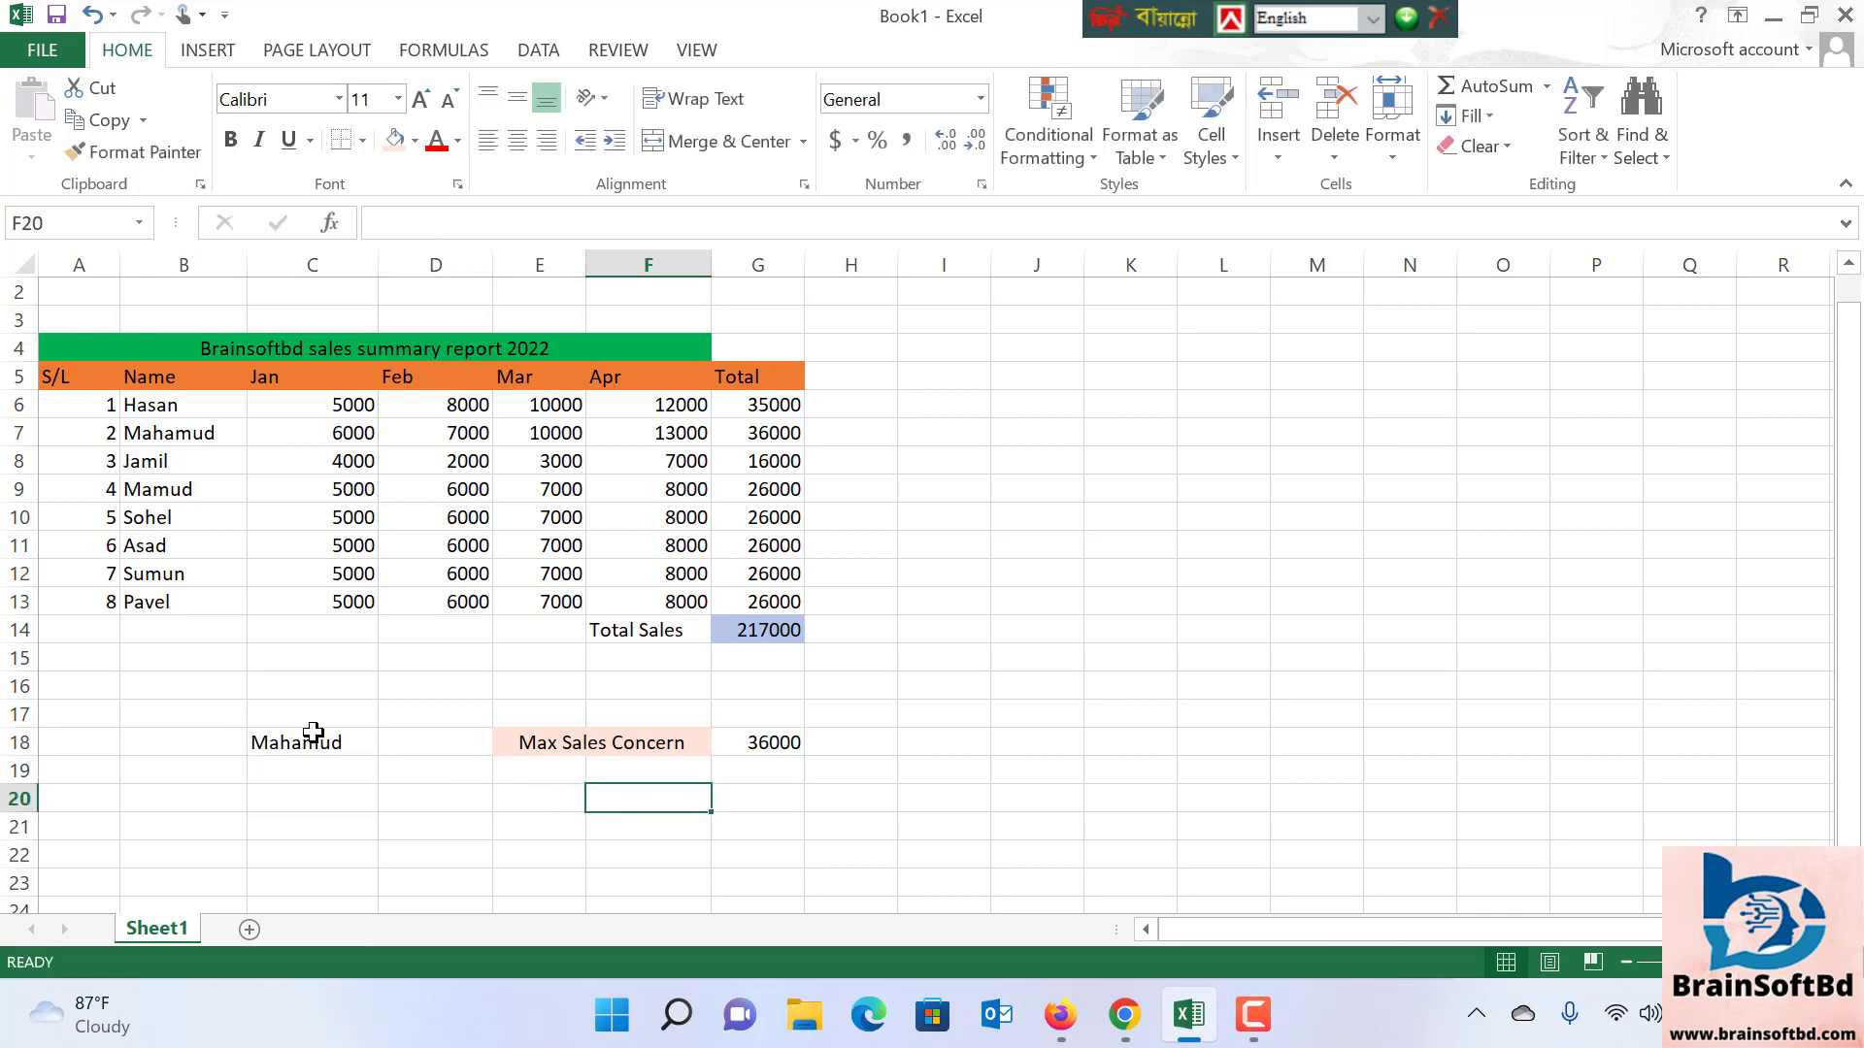
{"action": "left_click_drag", "start_coordinate": [312, 732], "coordinate": [540, 746]}
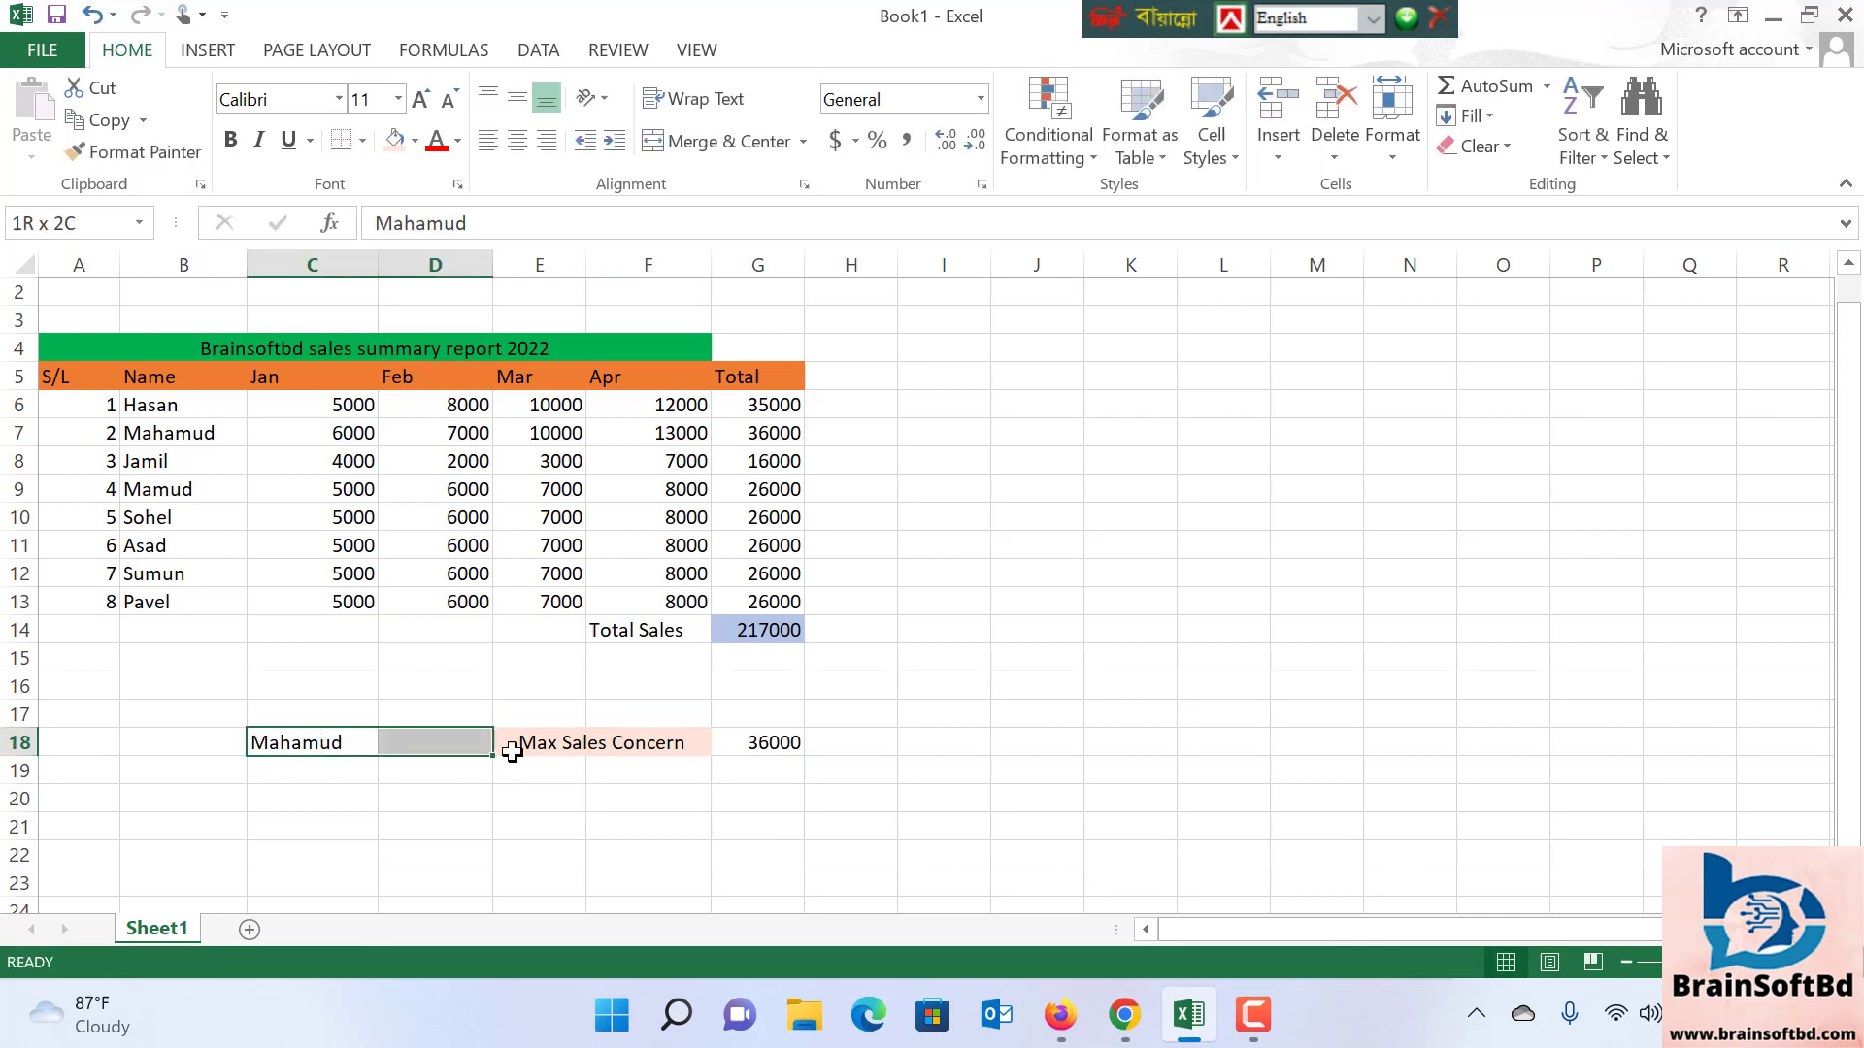
{"action": "left_click", "coordinate": [393, 141]}
{"action": "left_click", "coordinate": [998, 740]}
Review the maximum formula in G18, then select E19 for the minimum label
{"action": "left_click", "coordinate": [768, 747]}
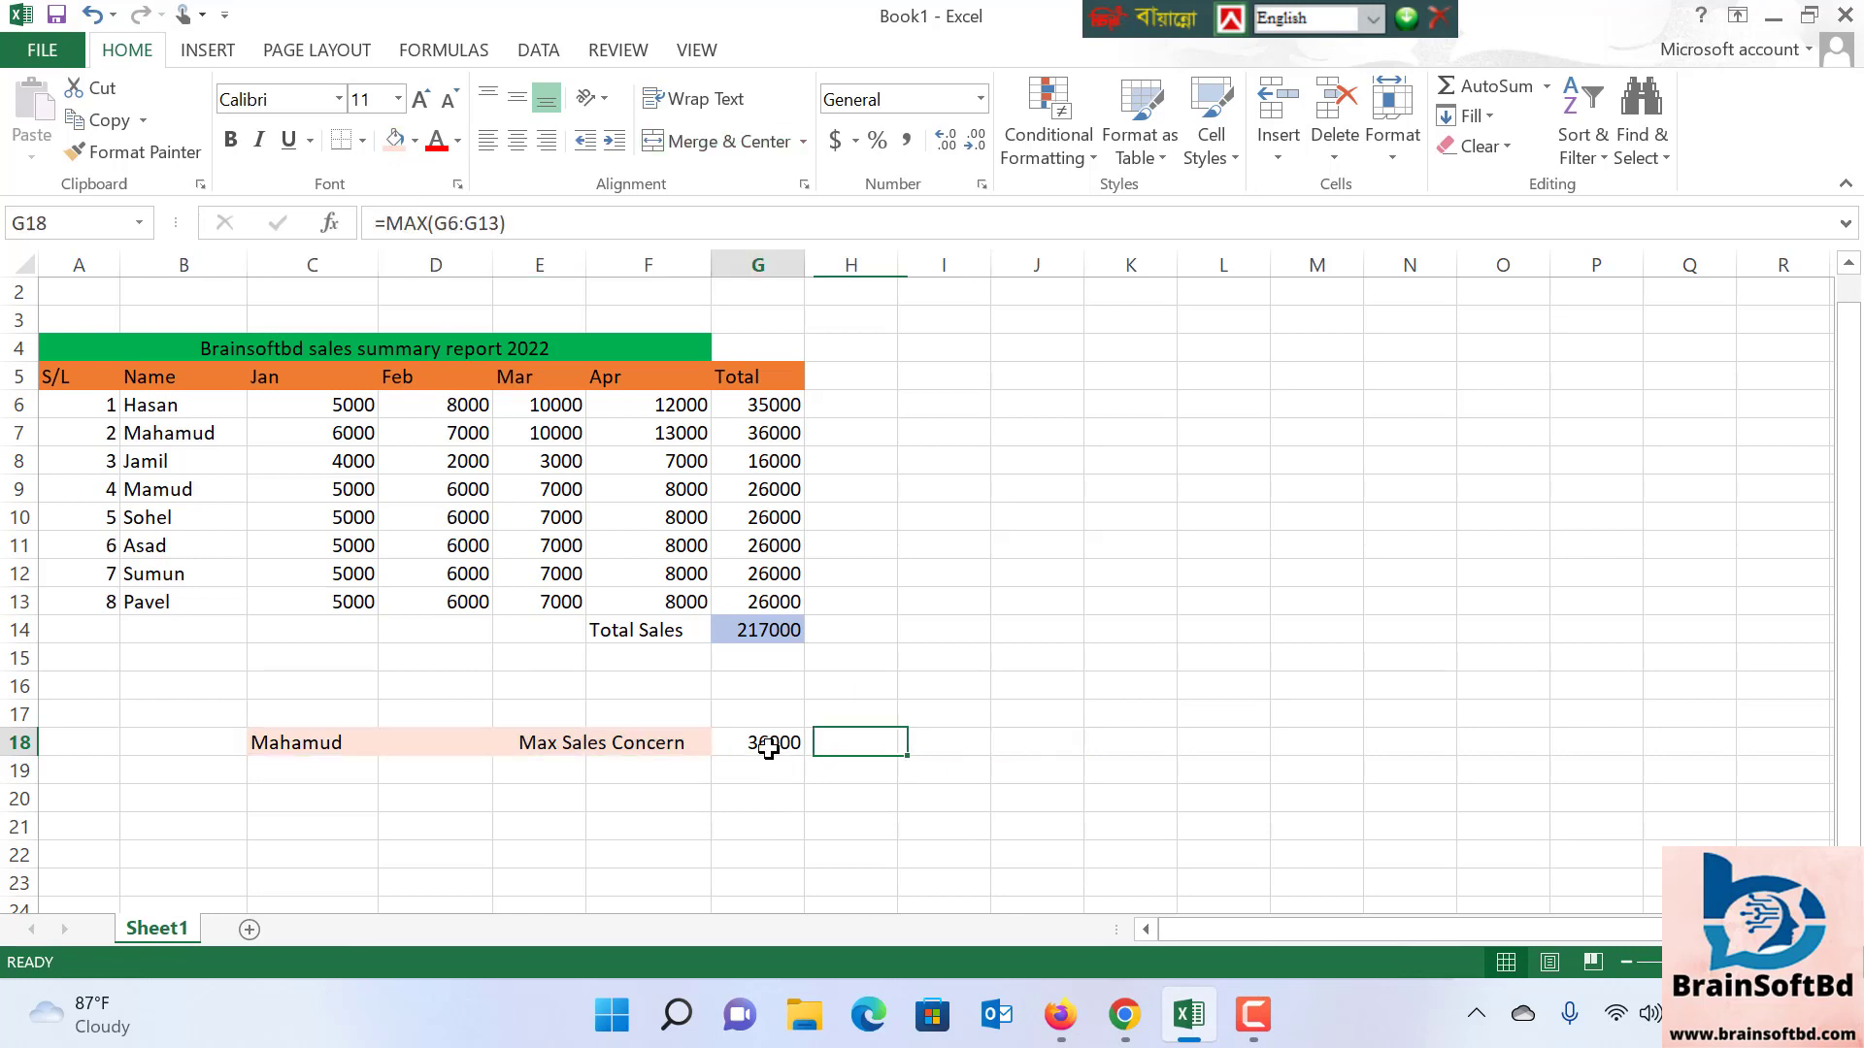
{"action": "scroll", "coordinate": [440, 821], "scroll_direction": "down", "scroll_amount": 1}
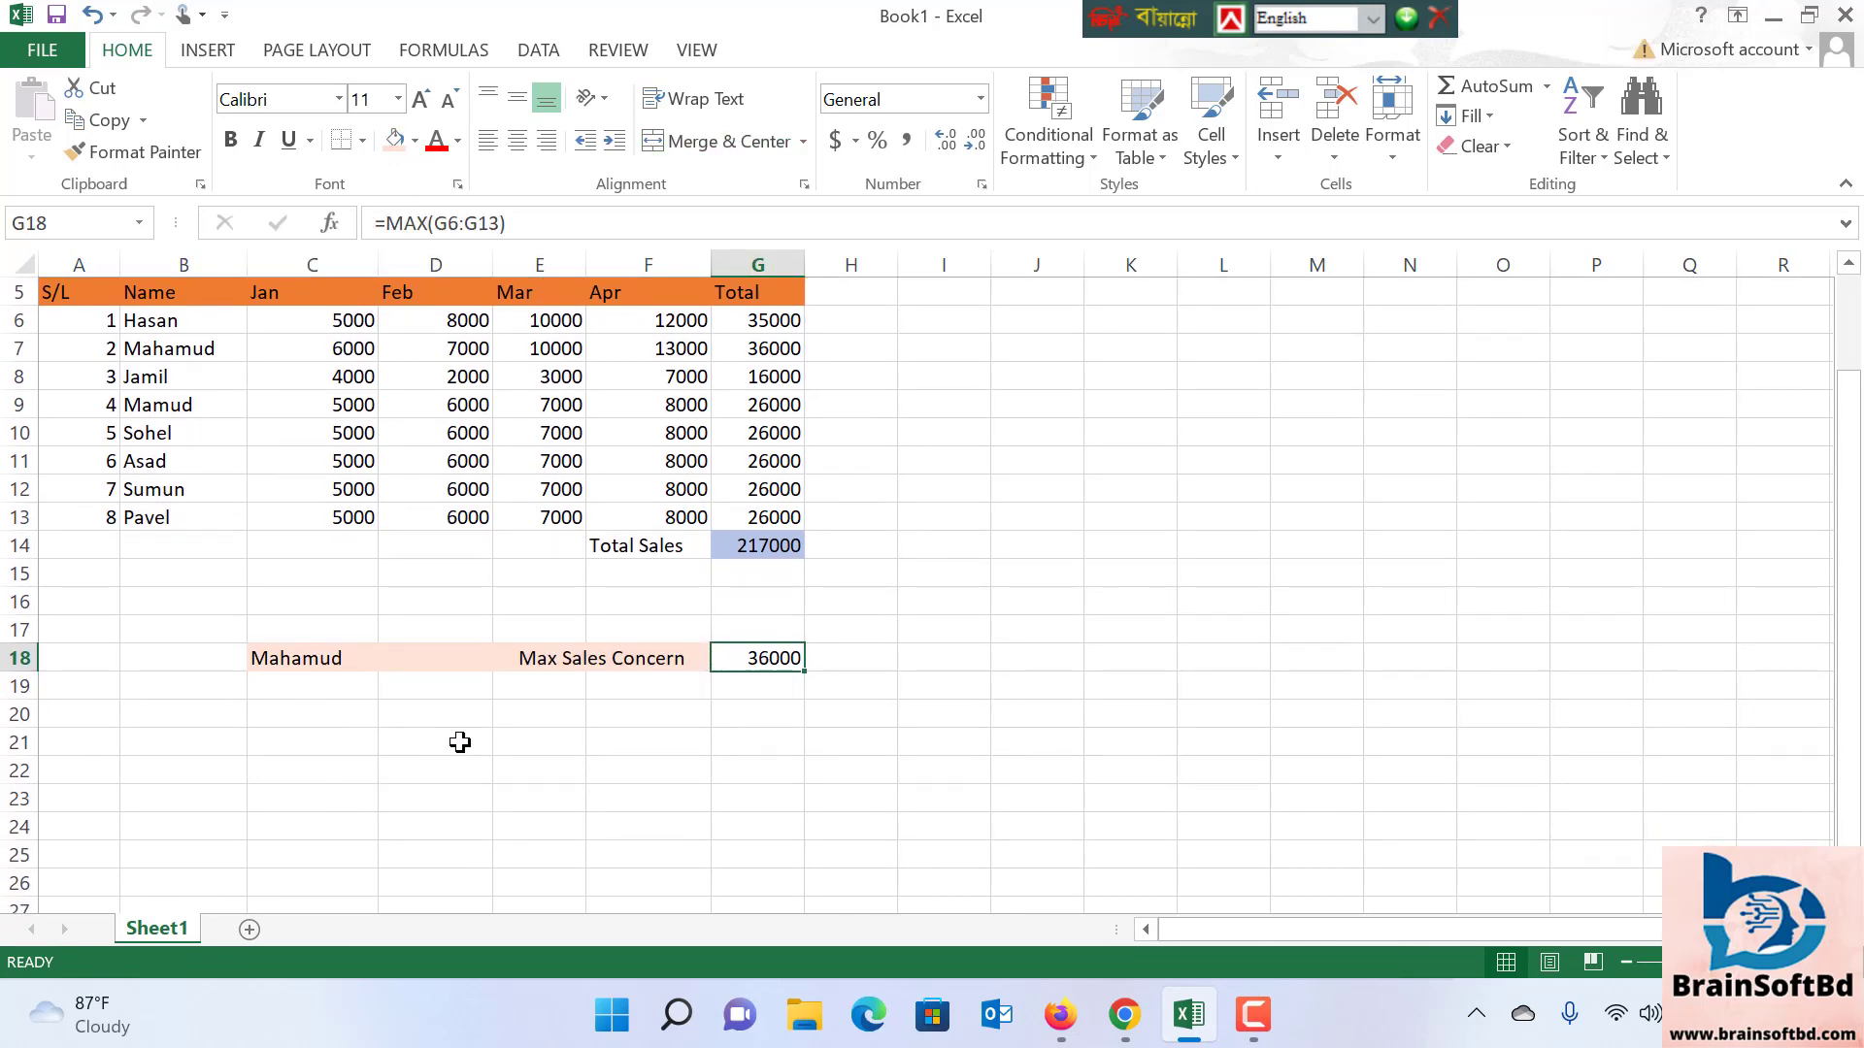
{"action": "left_click", "coordinate": [552, 694]}
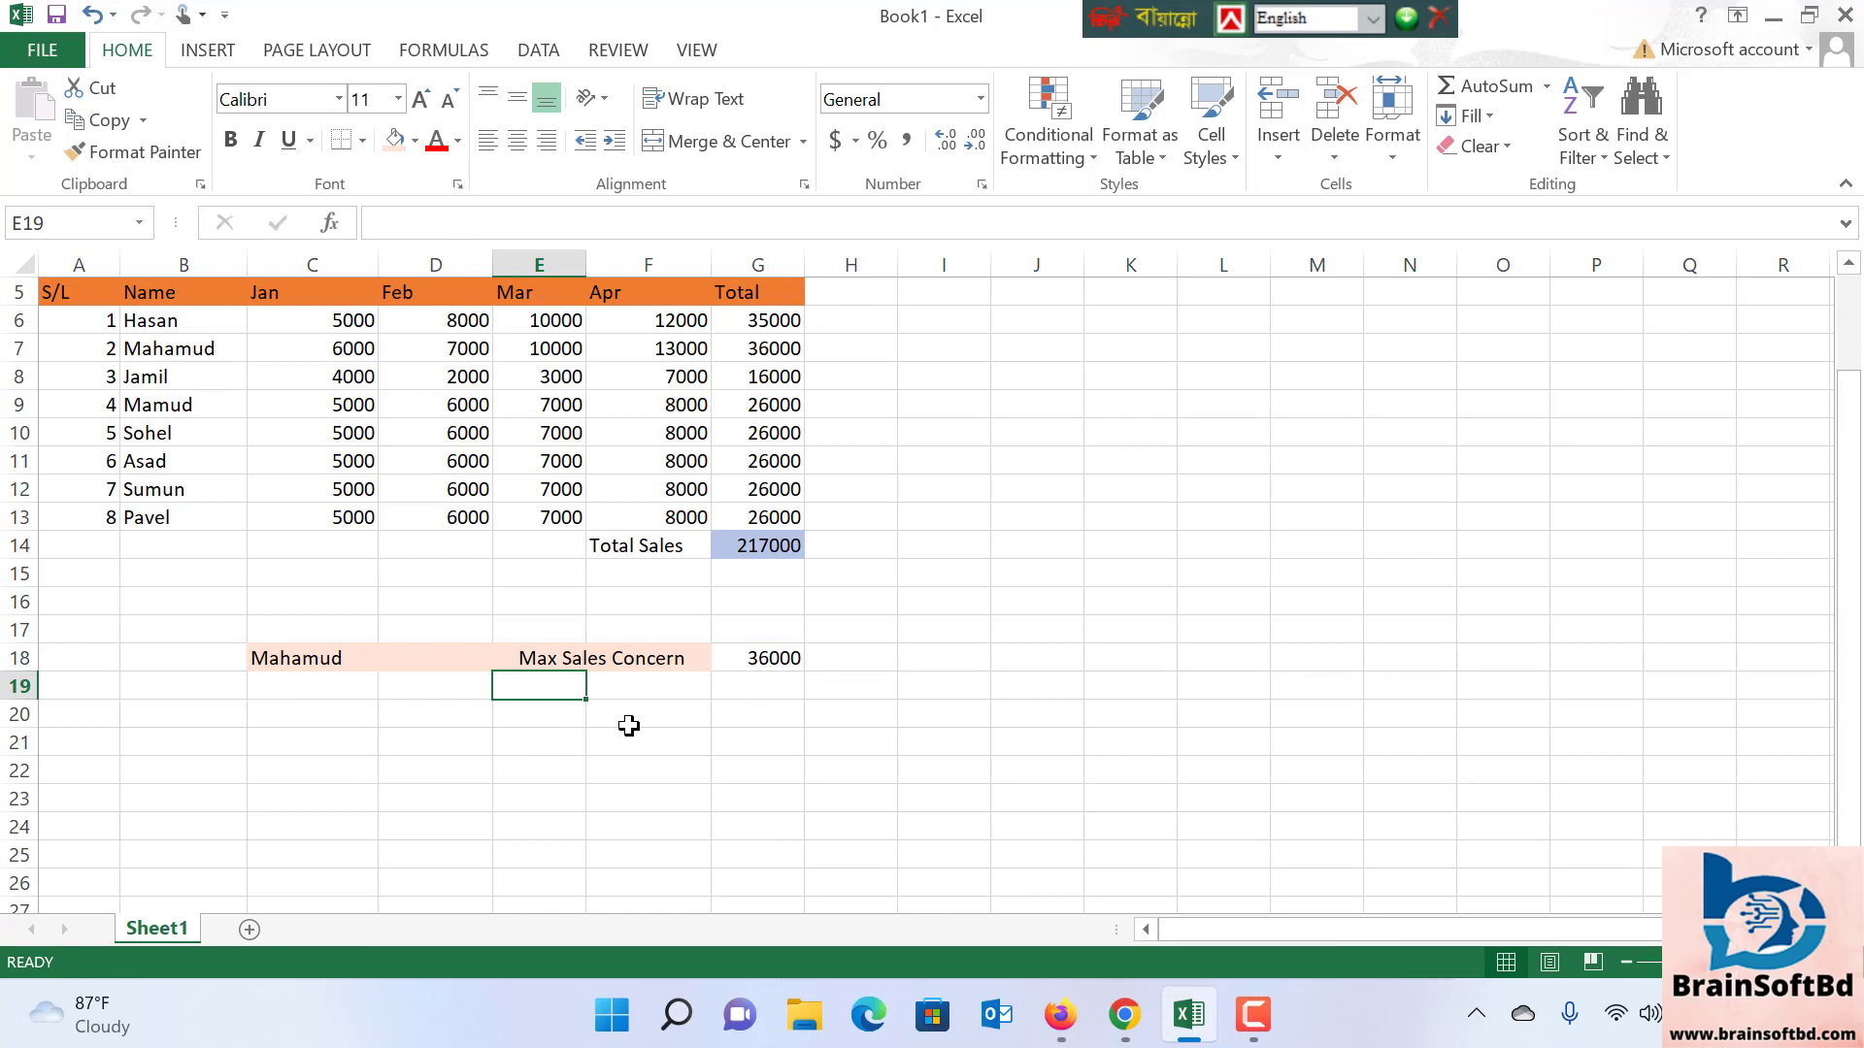
Type the label 'Mini Sales Concern' in E19
{"action": "type", "text": "M"}
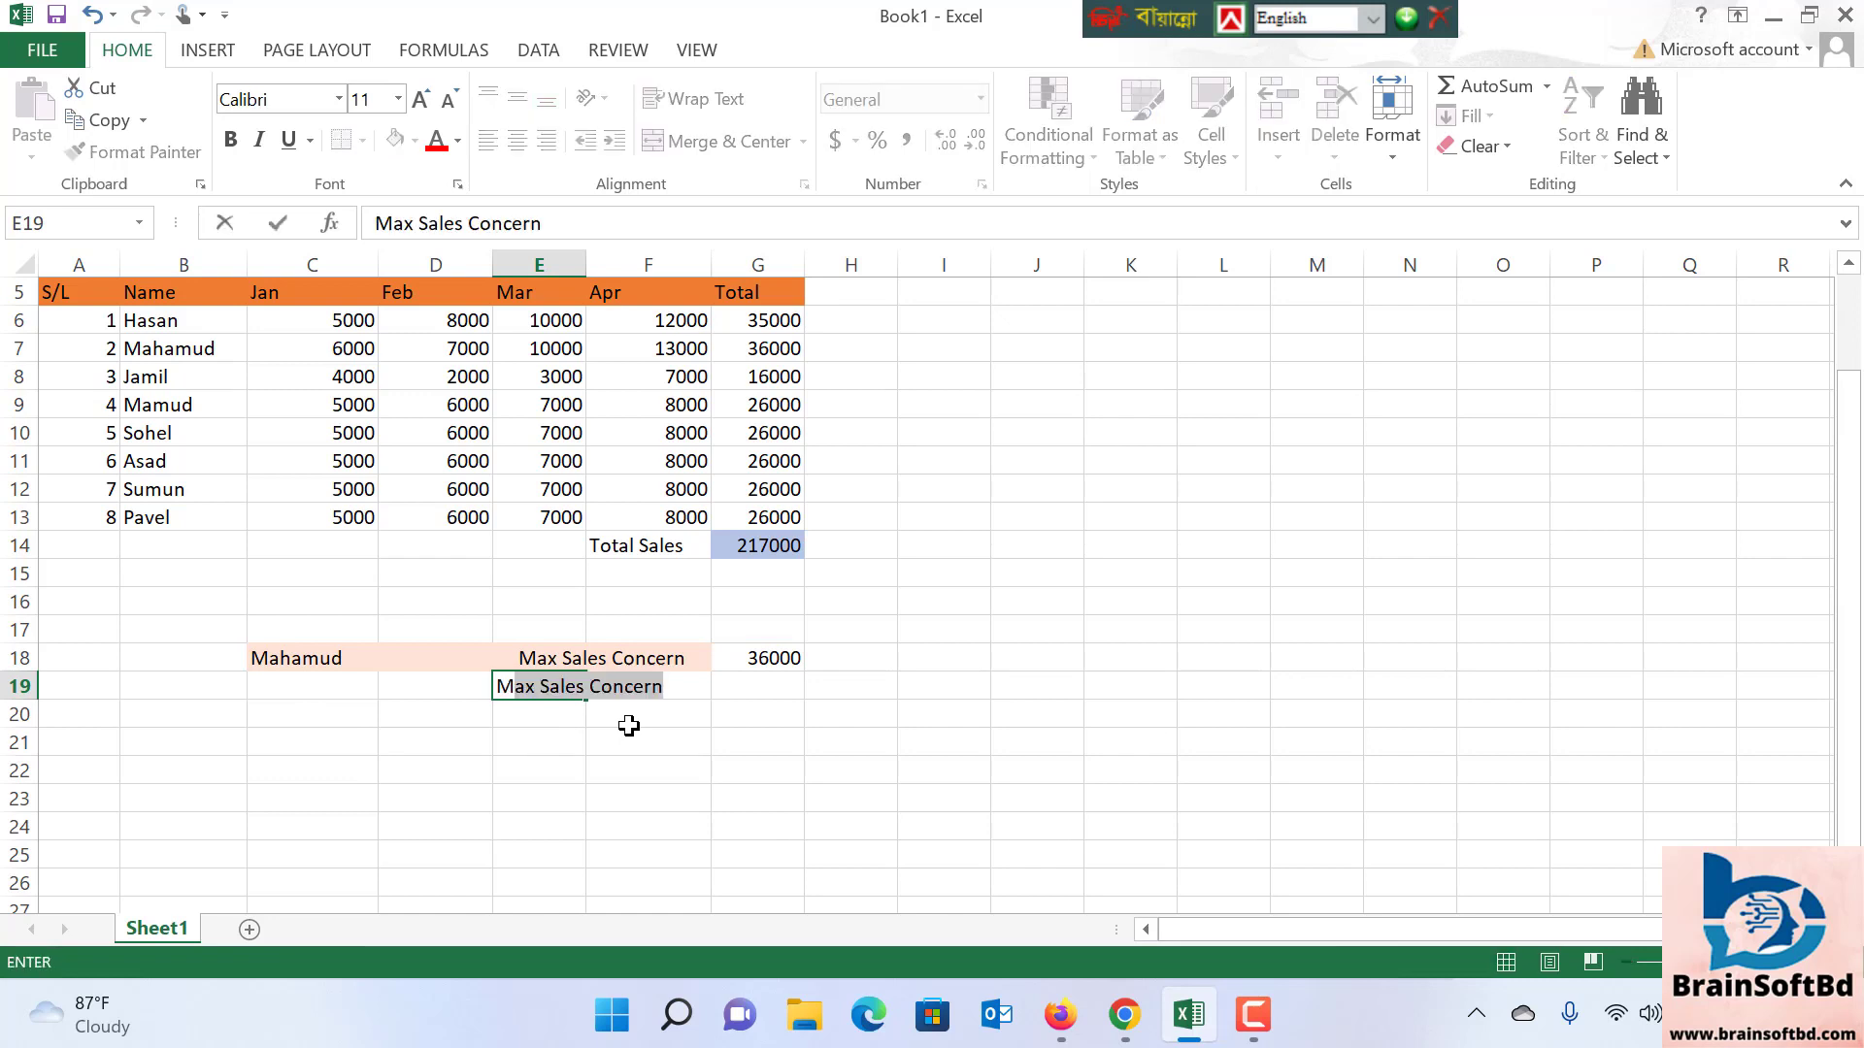
{"action": "type", "text": "ini Sales Co"}
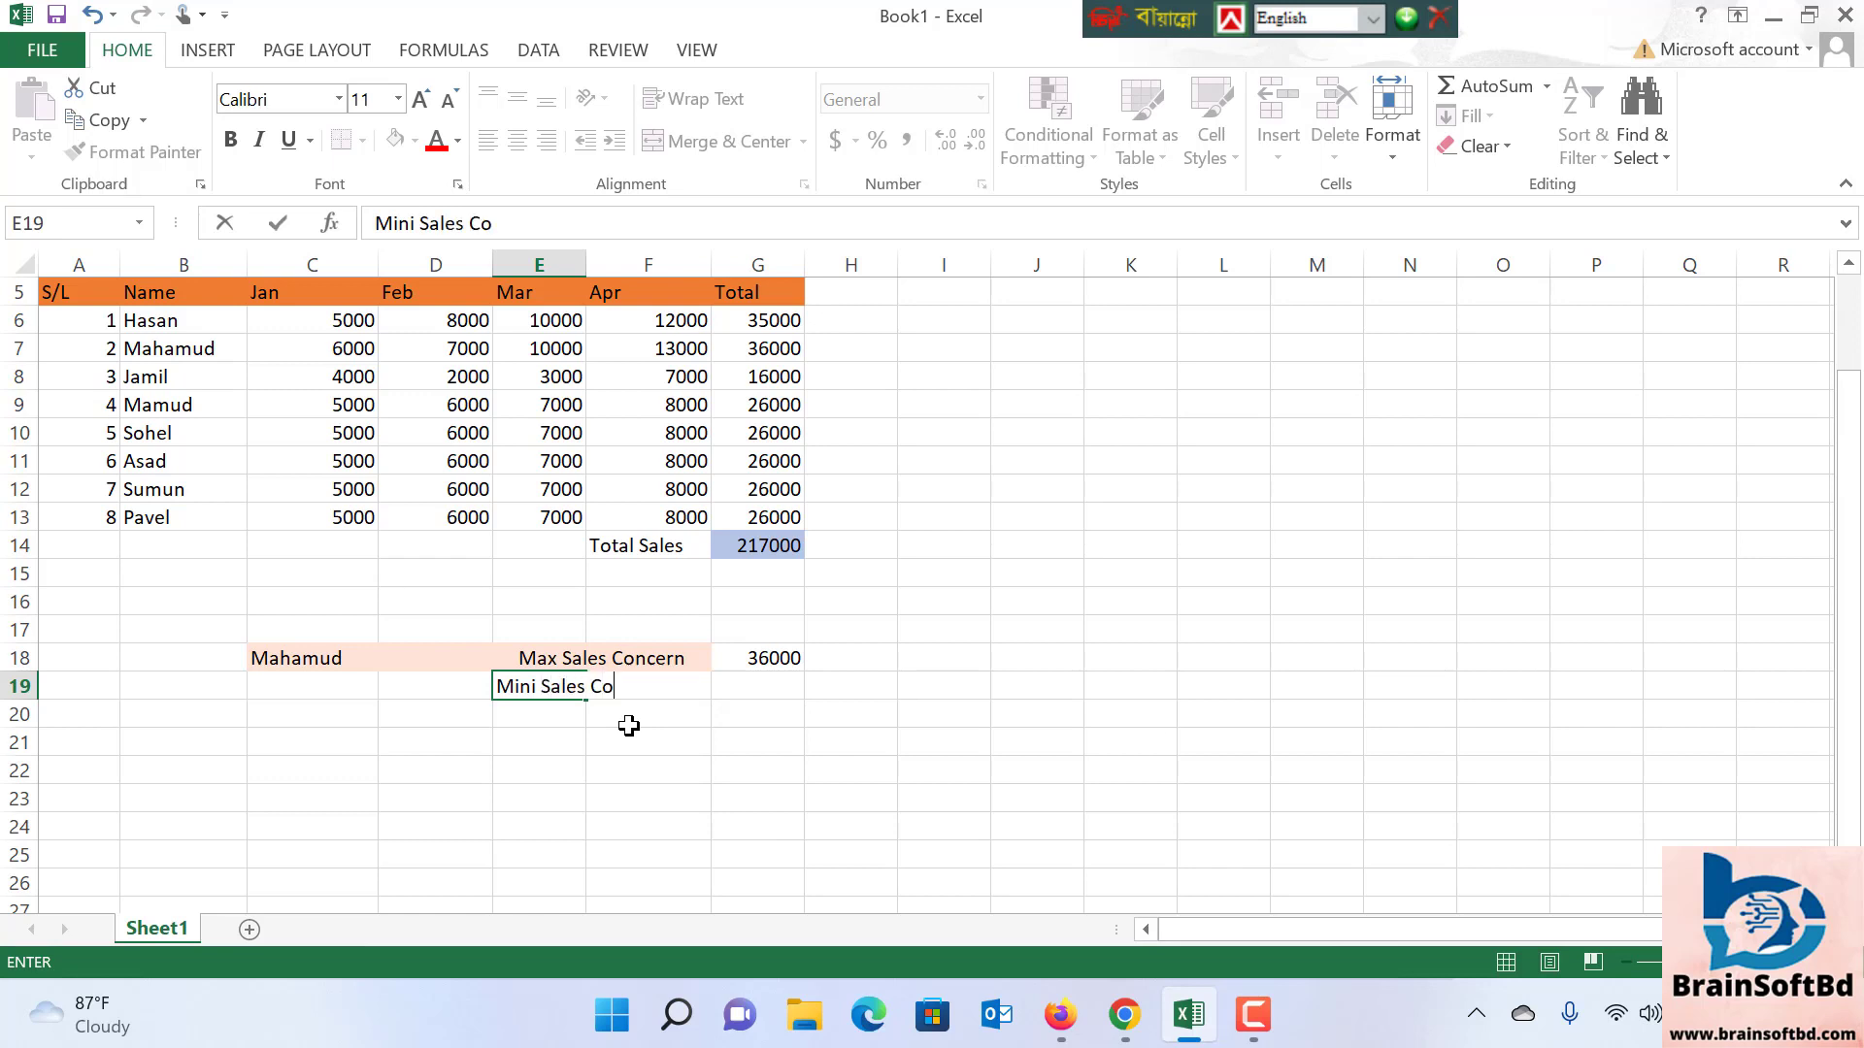
{"action": "type", "text": "ncern"}
{"action": "left_click", "coordinate": [762, 769]}
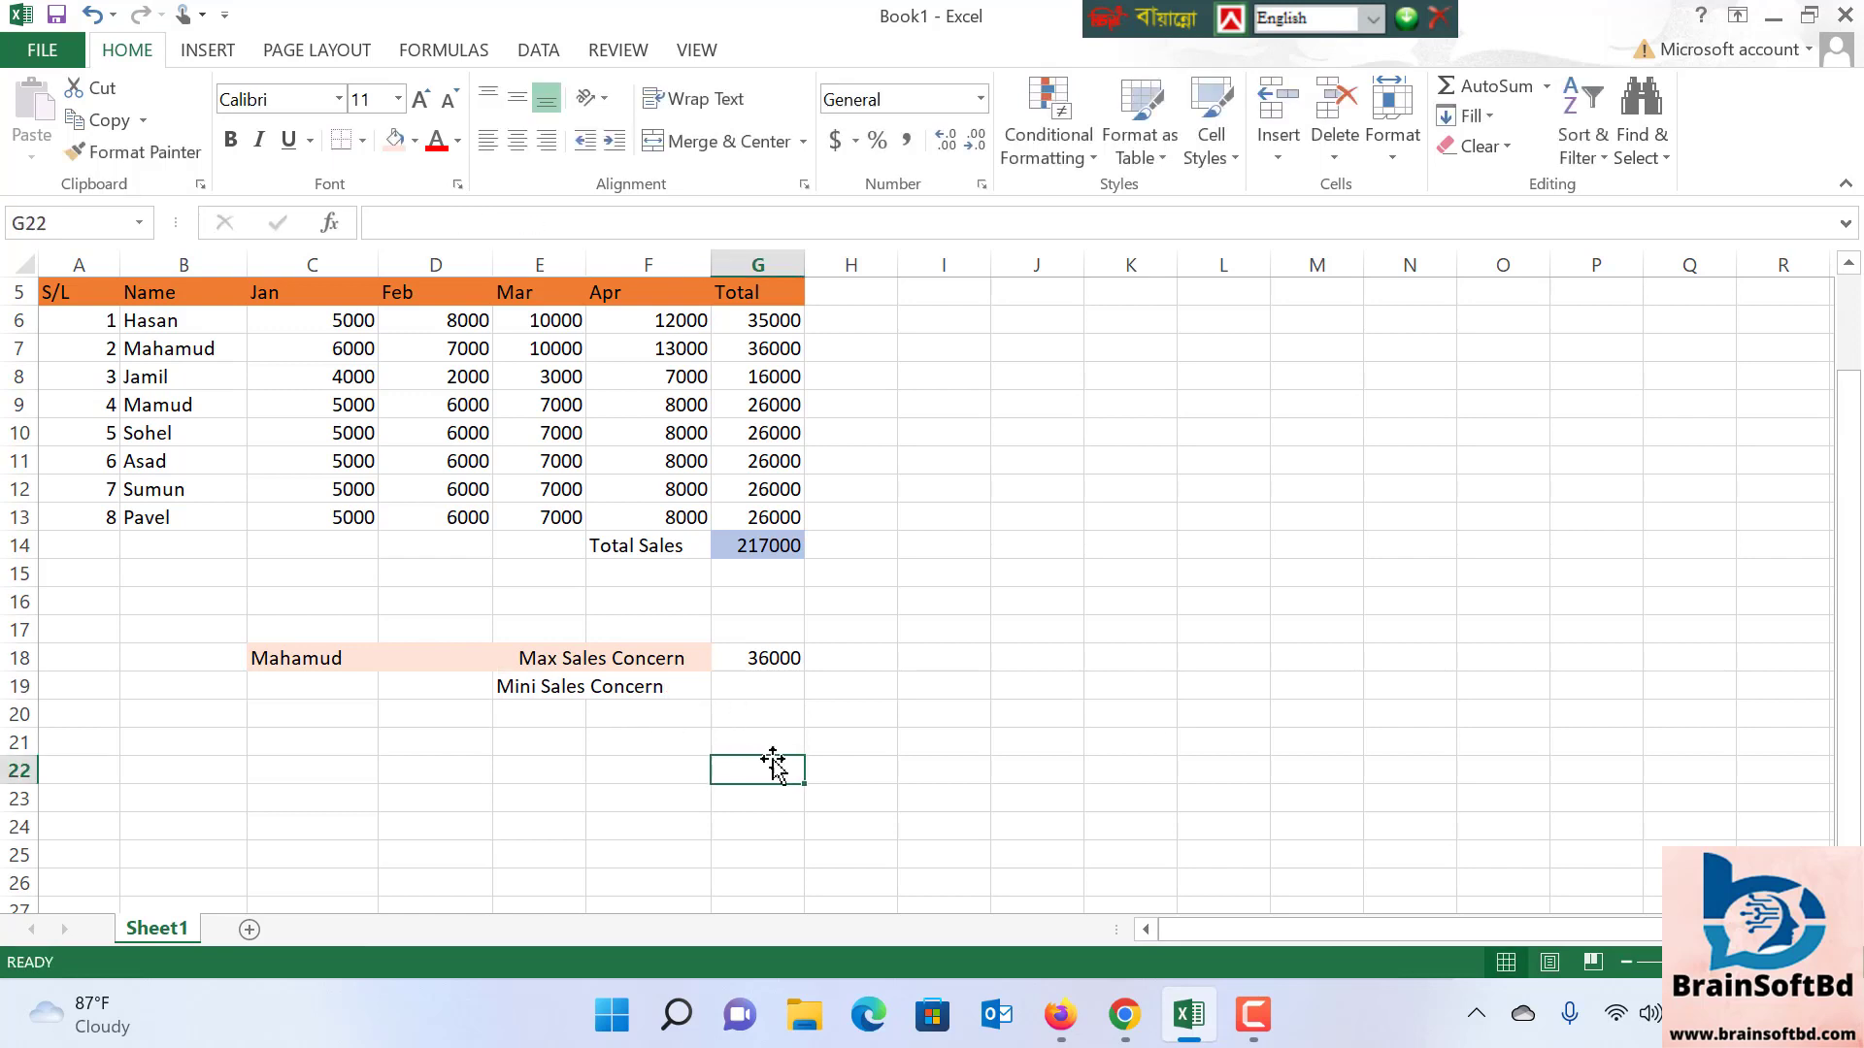
Begin a MIN formula in G19, correcting the mistyped function name
{"action": "left_click", "coordinate": [761, 682]}
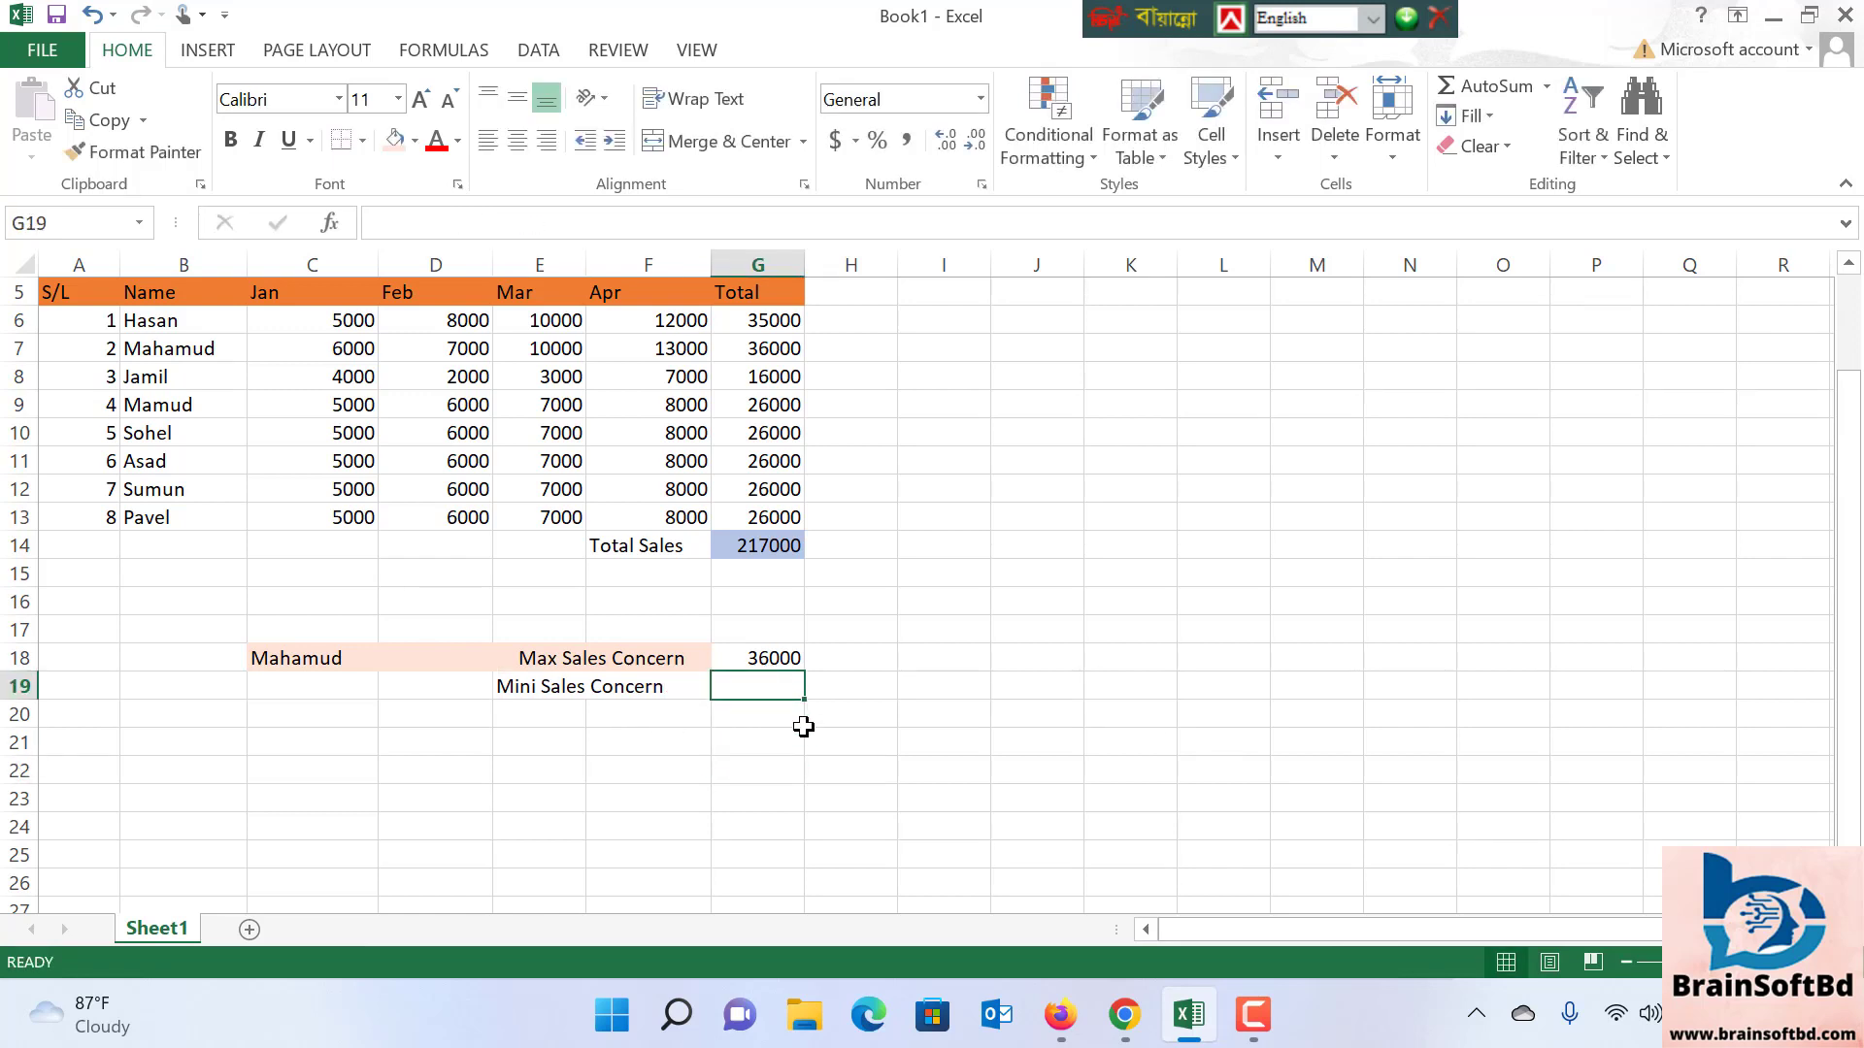
{"action": "type", "text": "="}
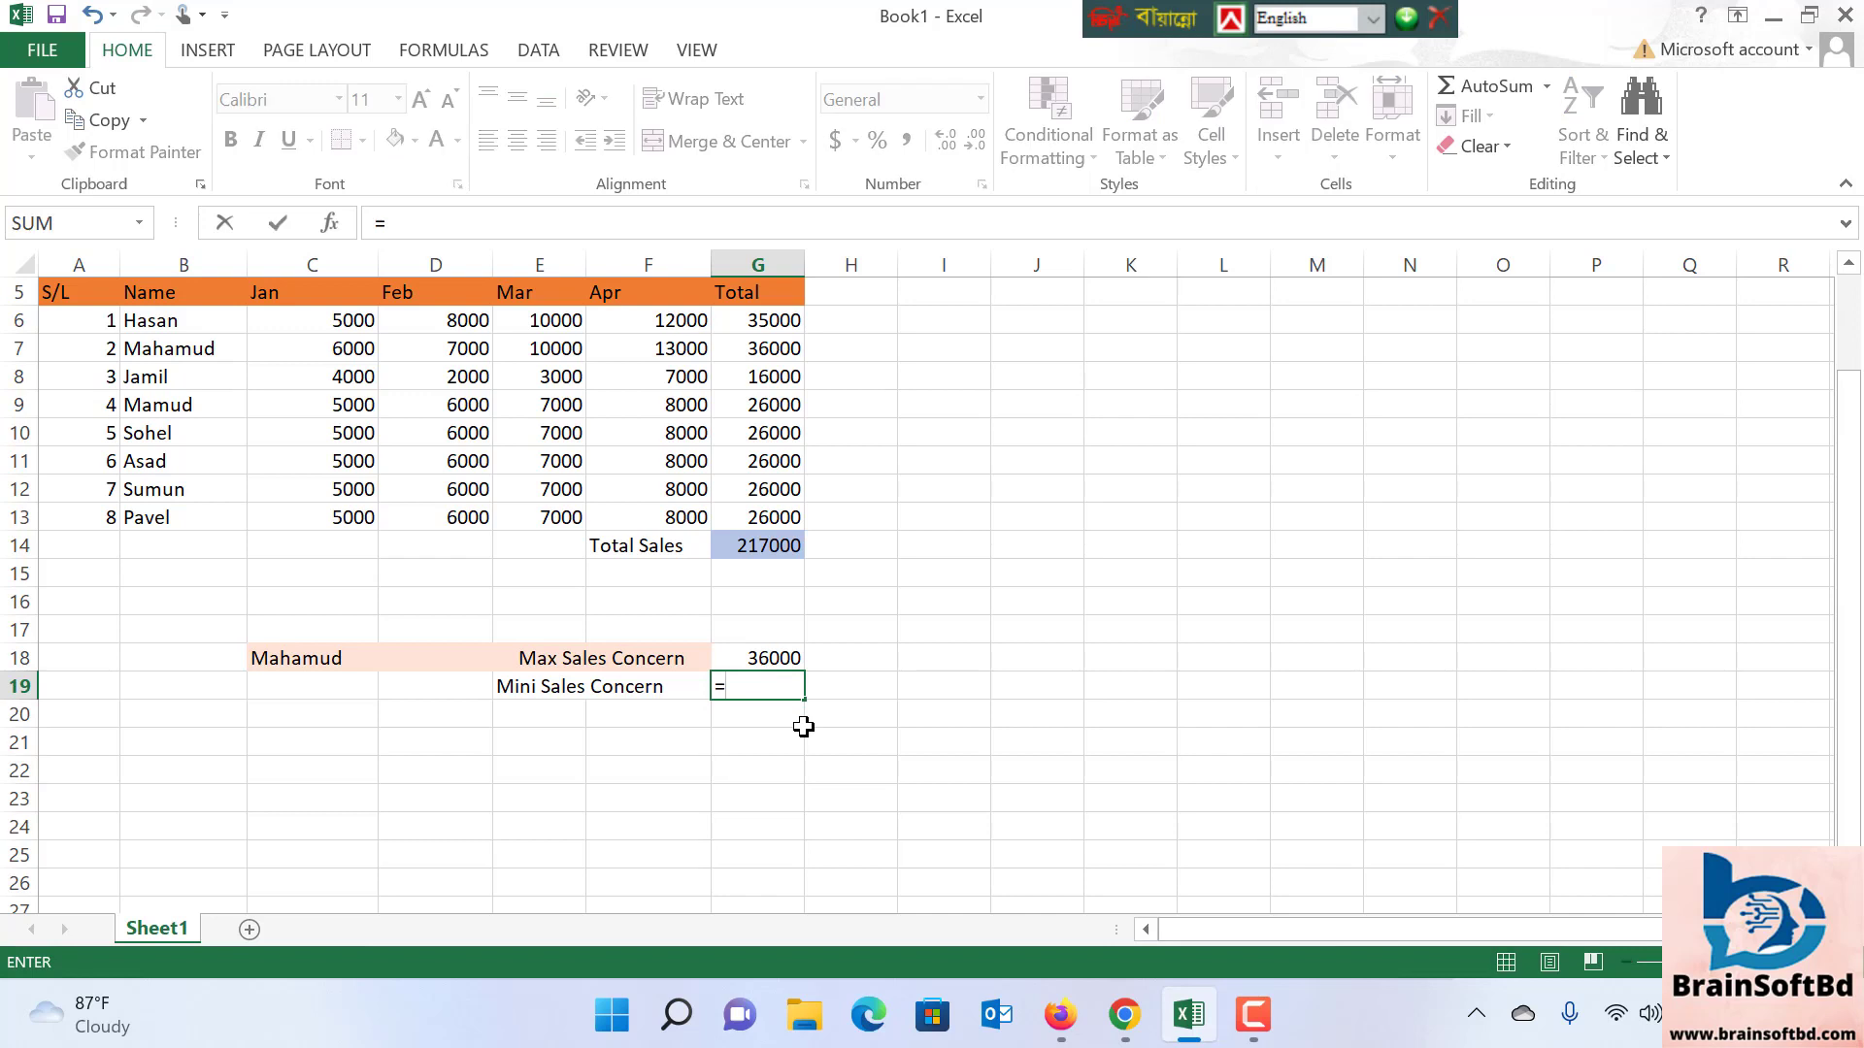
{"action": "type", "text": "mi"}
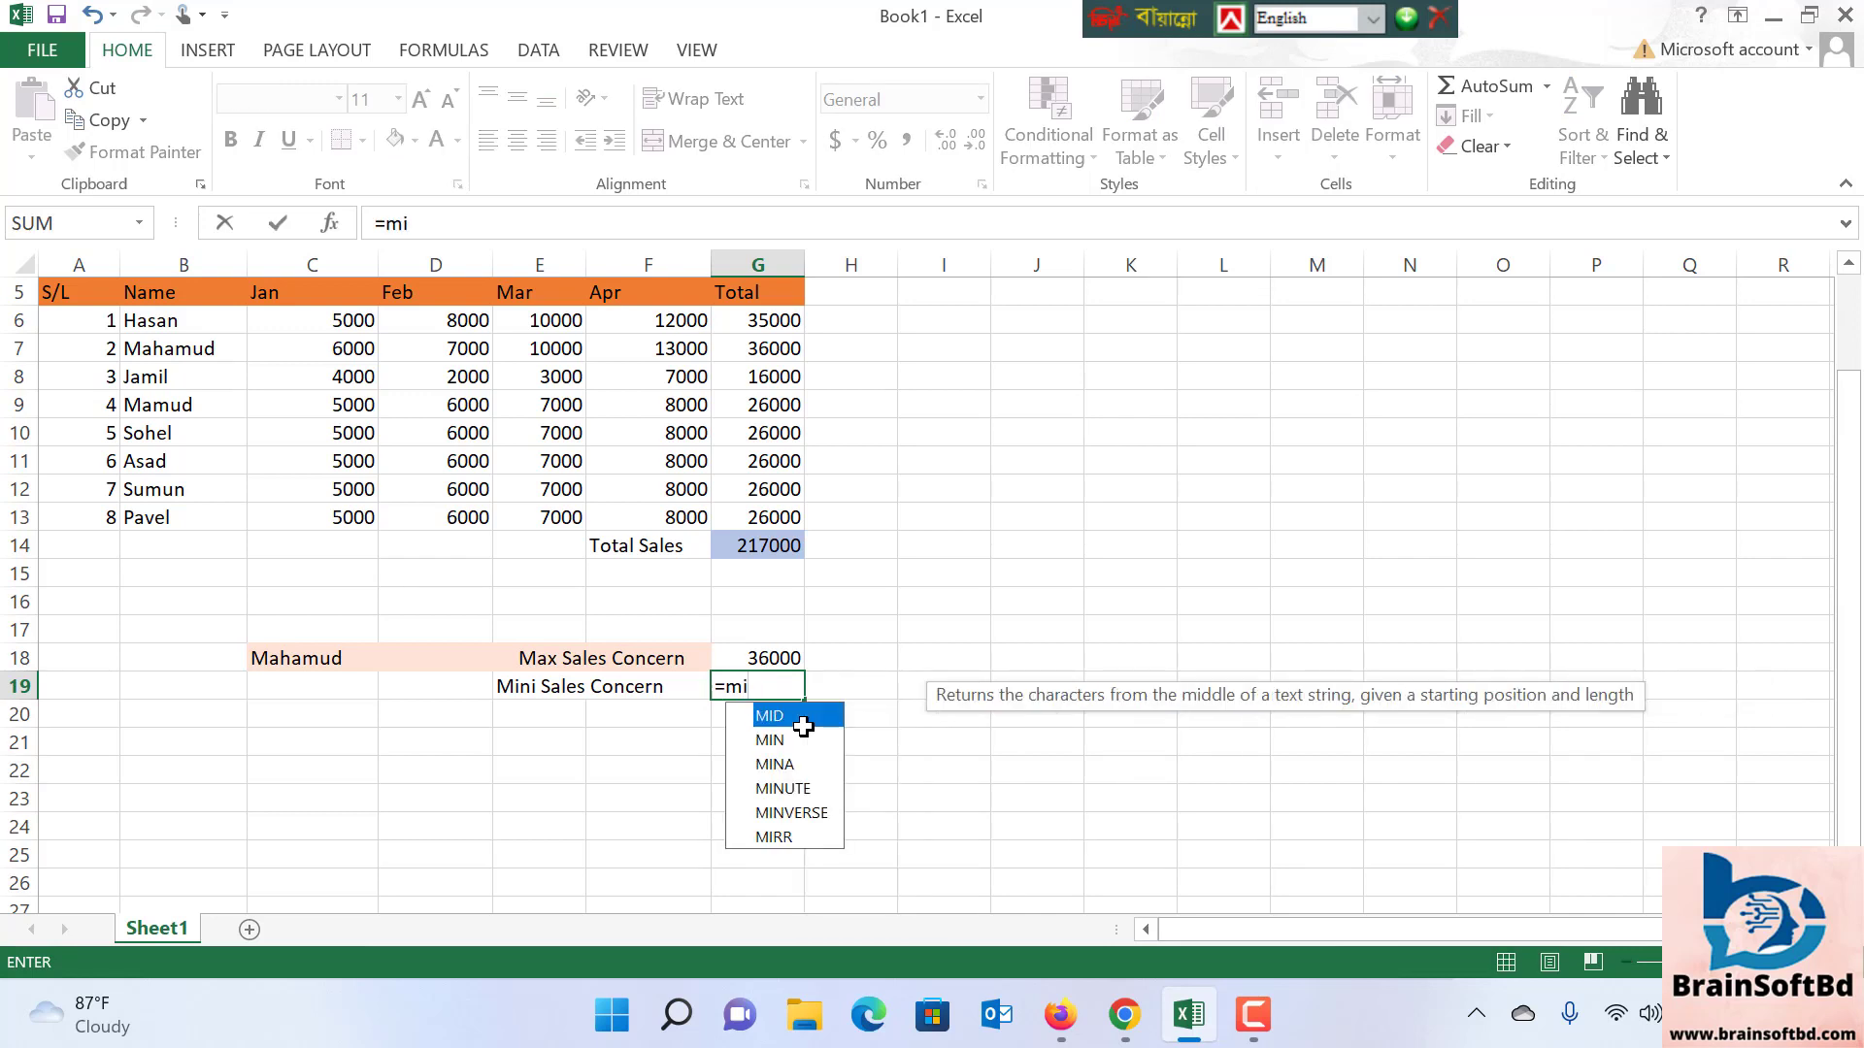
{"action": "type", "text": "n"}
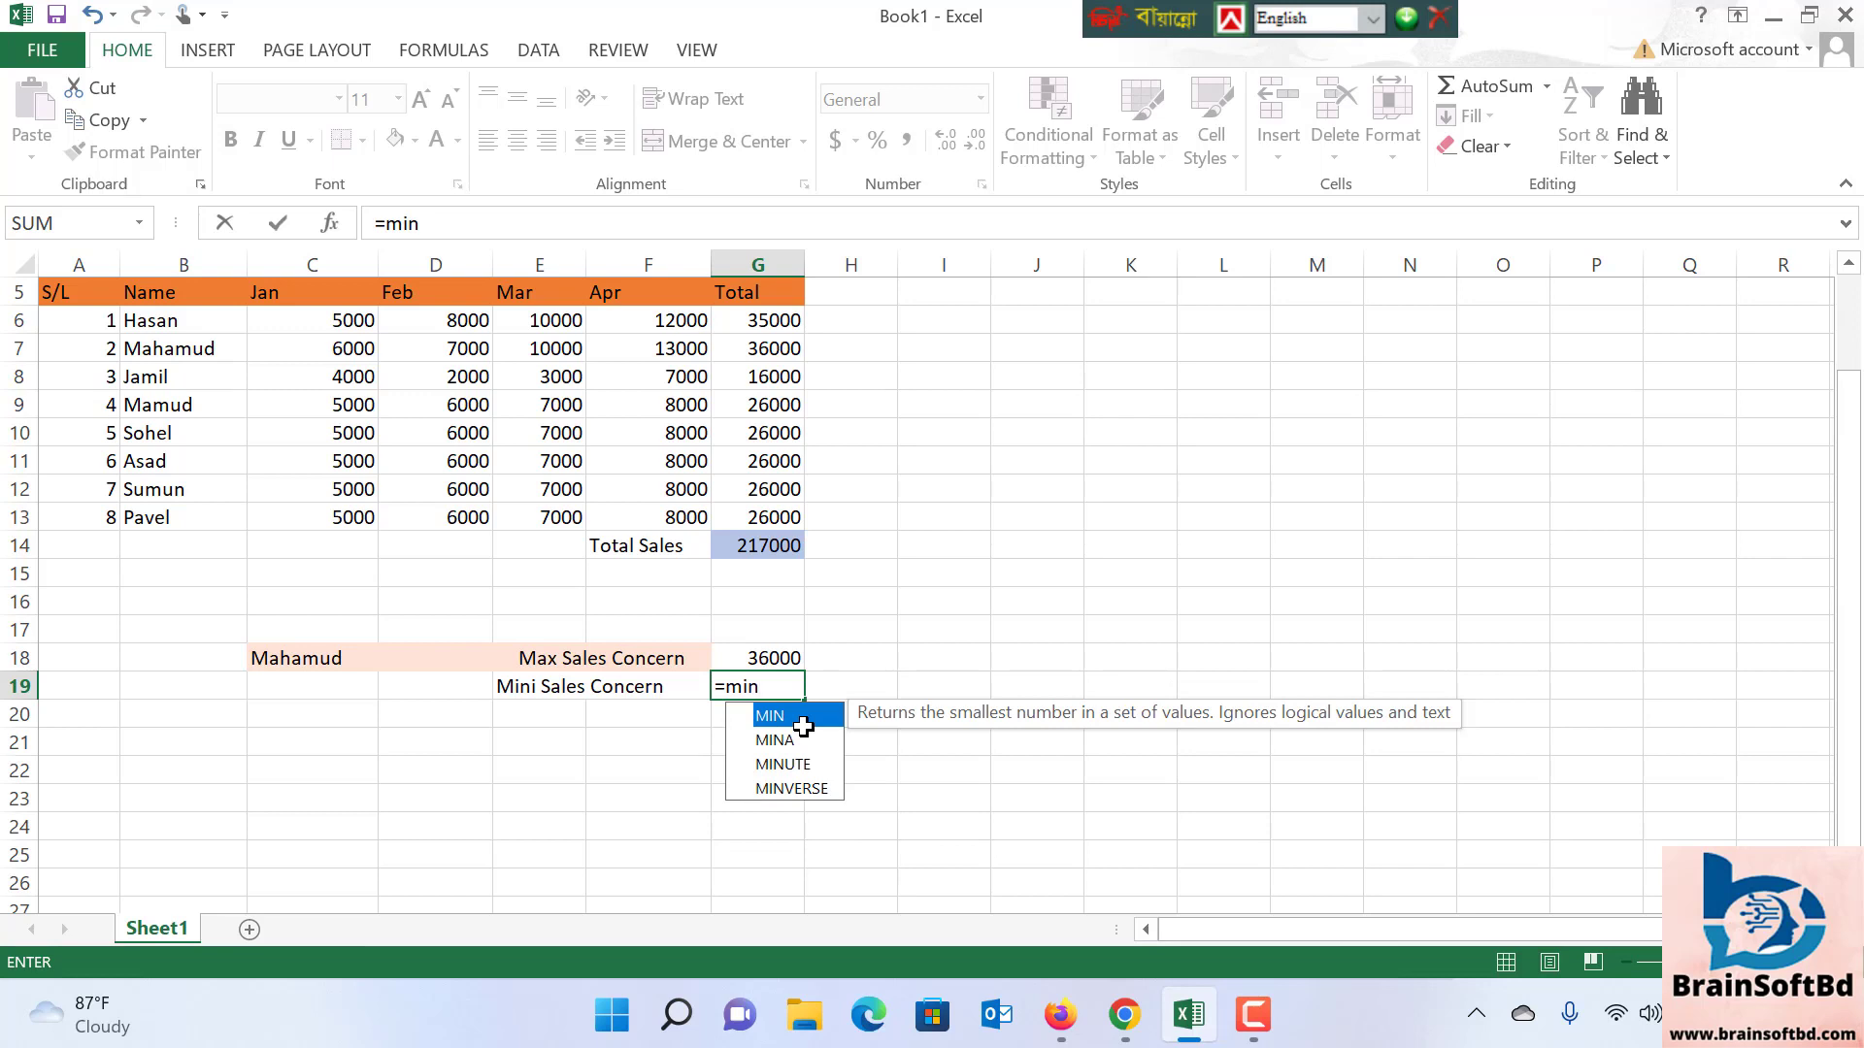
{"action": "type", "text": "i"}
{"action": "key", "text": "BackSpace"}
{"action": "key", "text": "BackSpace"}
{"action": "key", "text": "BackSpace"}
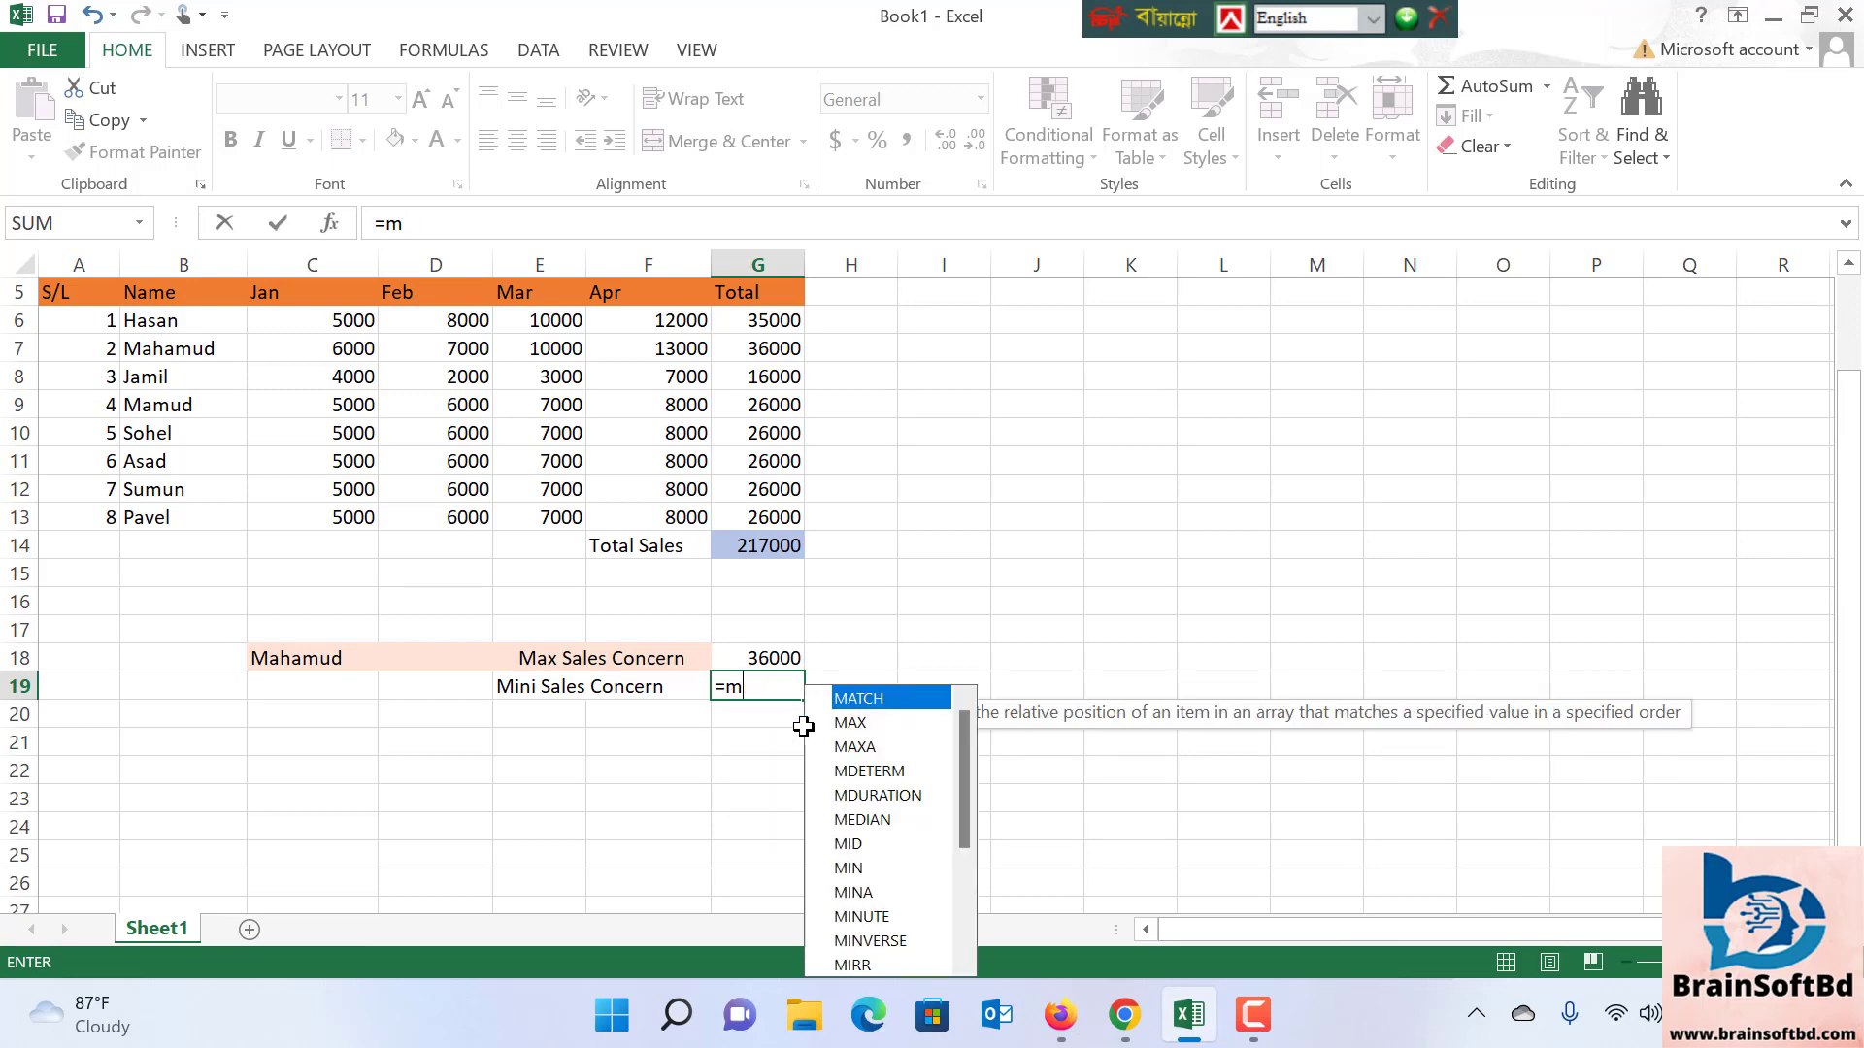
{"action": "key", "text": "BackSpace"}
{"action": "type", "text": "MIN"}
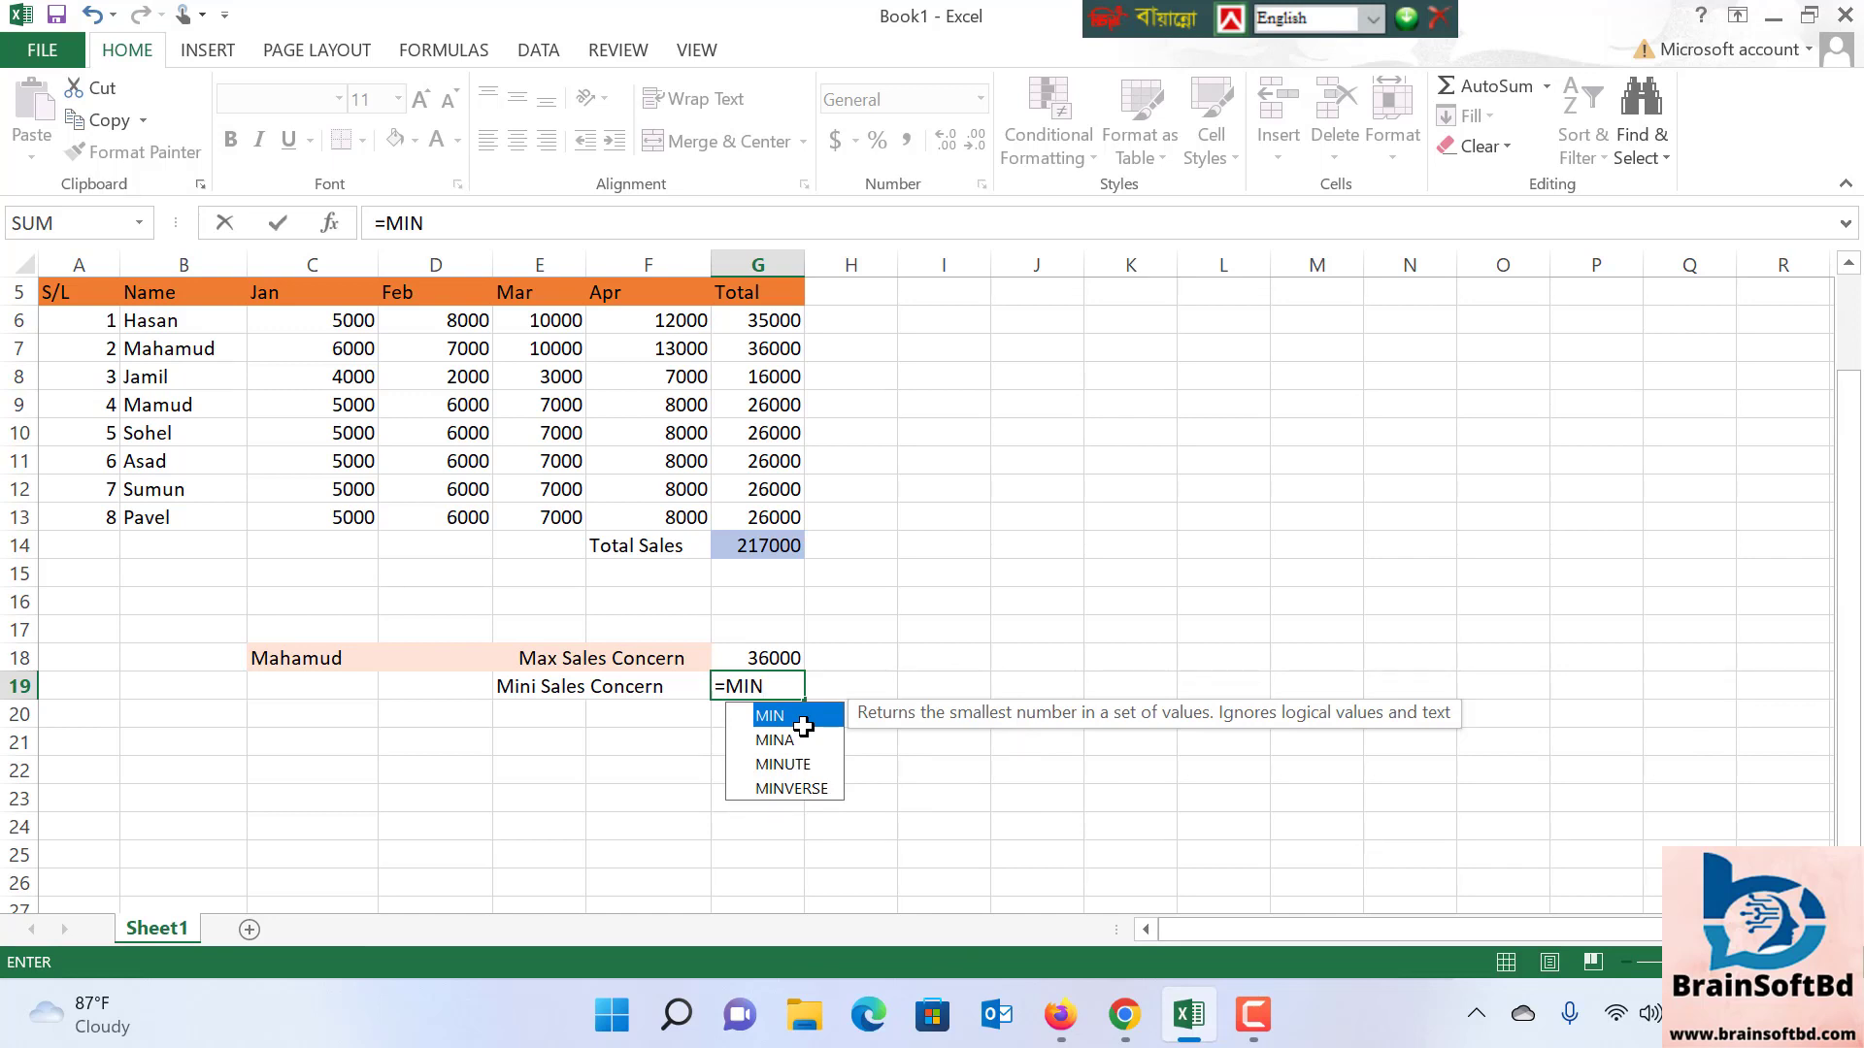
{"action": "key", "text": "Return"}
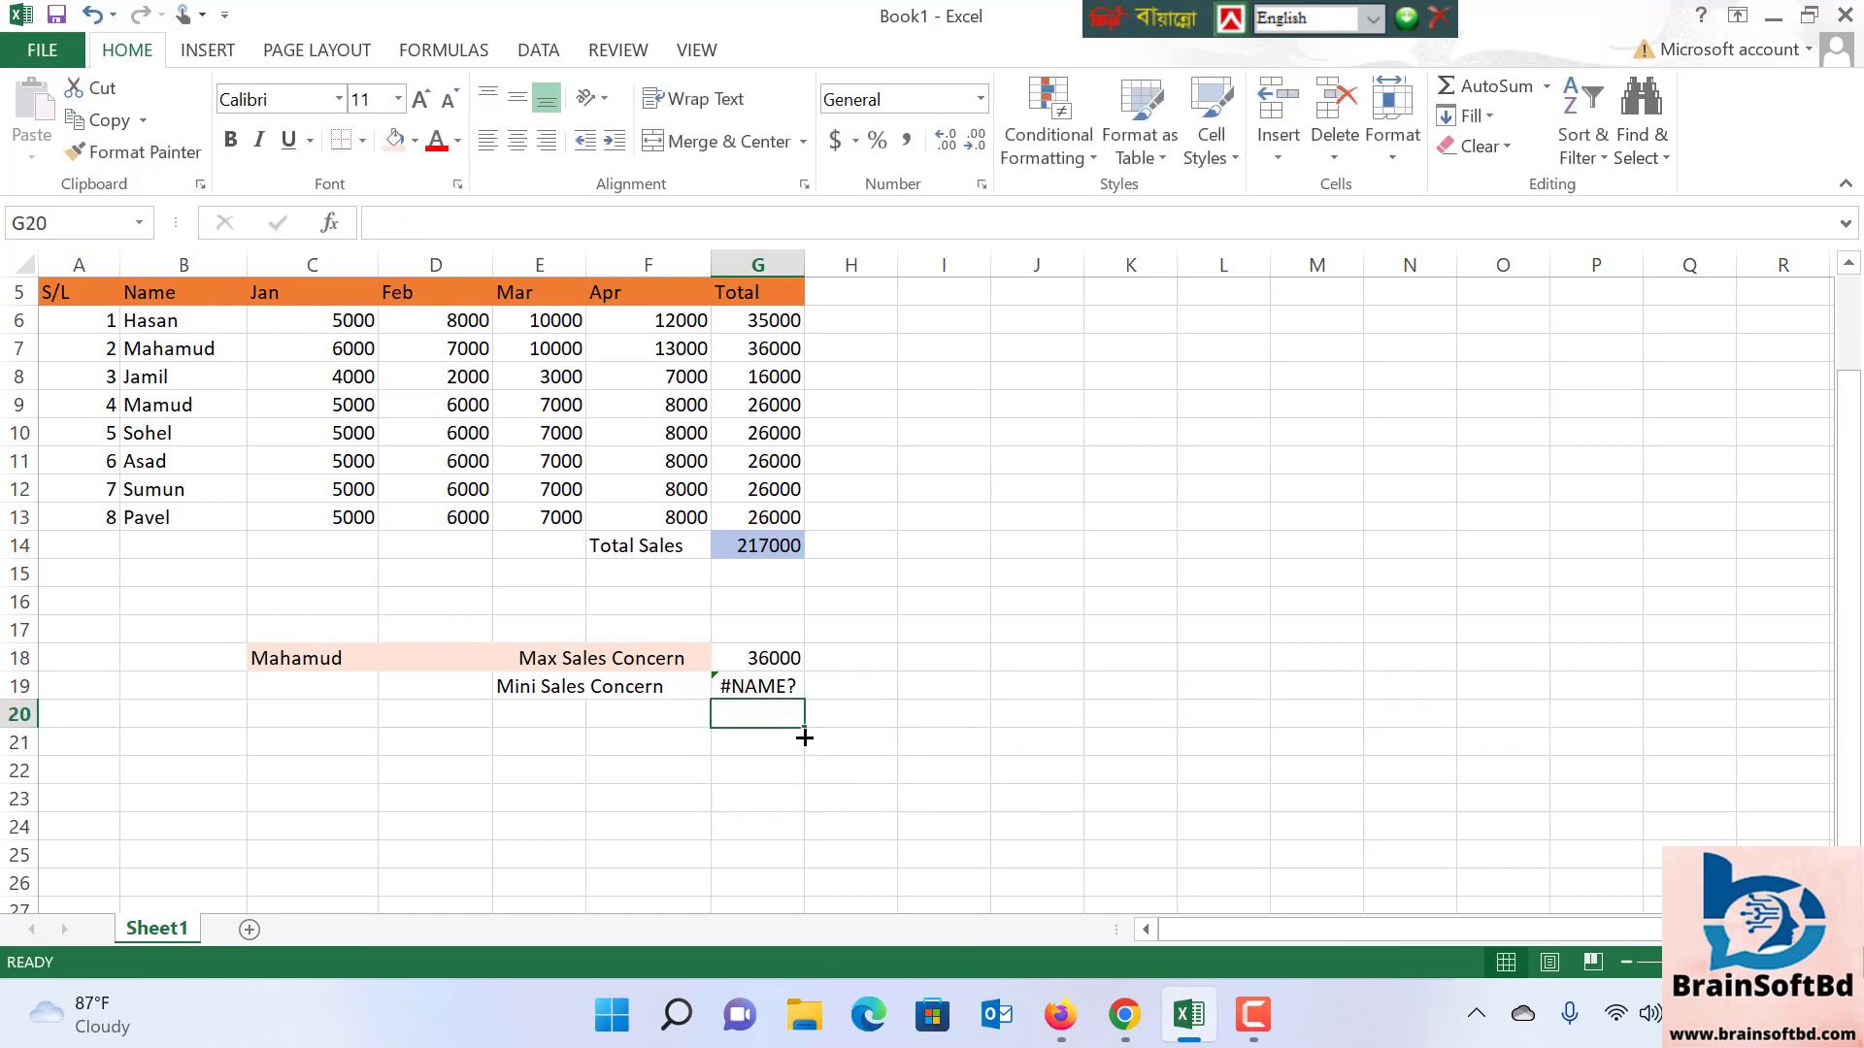
Complete G19 as =MIN(G6:G13) to return the lowest total
{"action": "left_click", "coordinate": [781, 686]}
{"action": "double_click", "coordinate": [804, 689]}
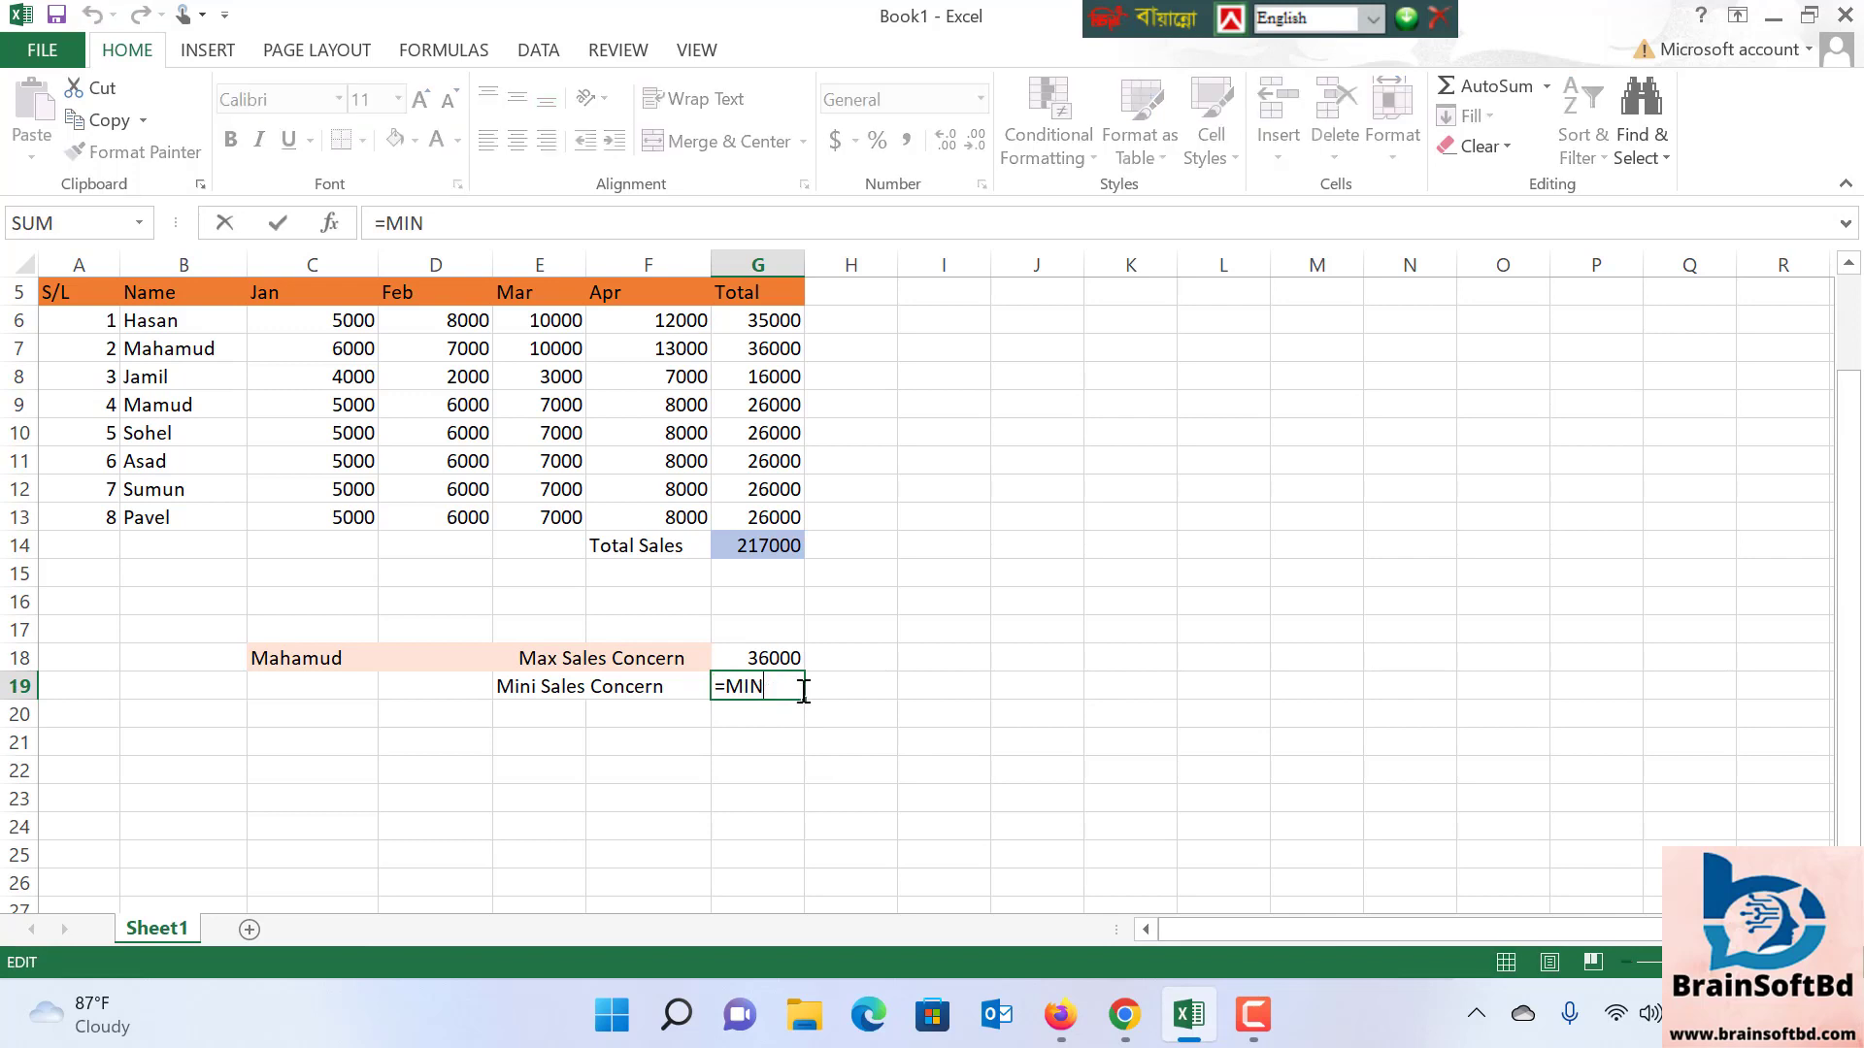
{"action": "key", "text": "BackSpace"}
{"action": "key", "text": "BackSpace"}
{"action": "key", "text": "BackSpace"}
{"action": "type", "text": "M"}
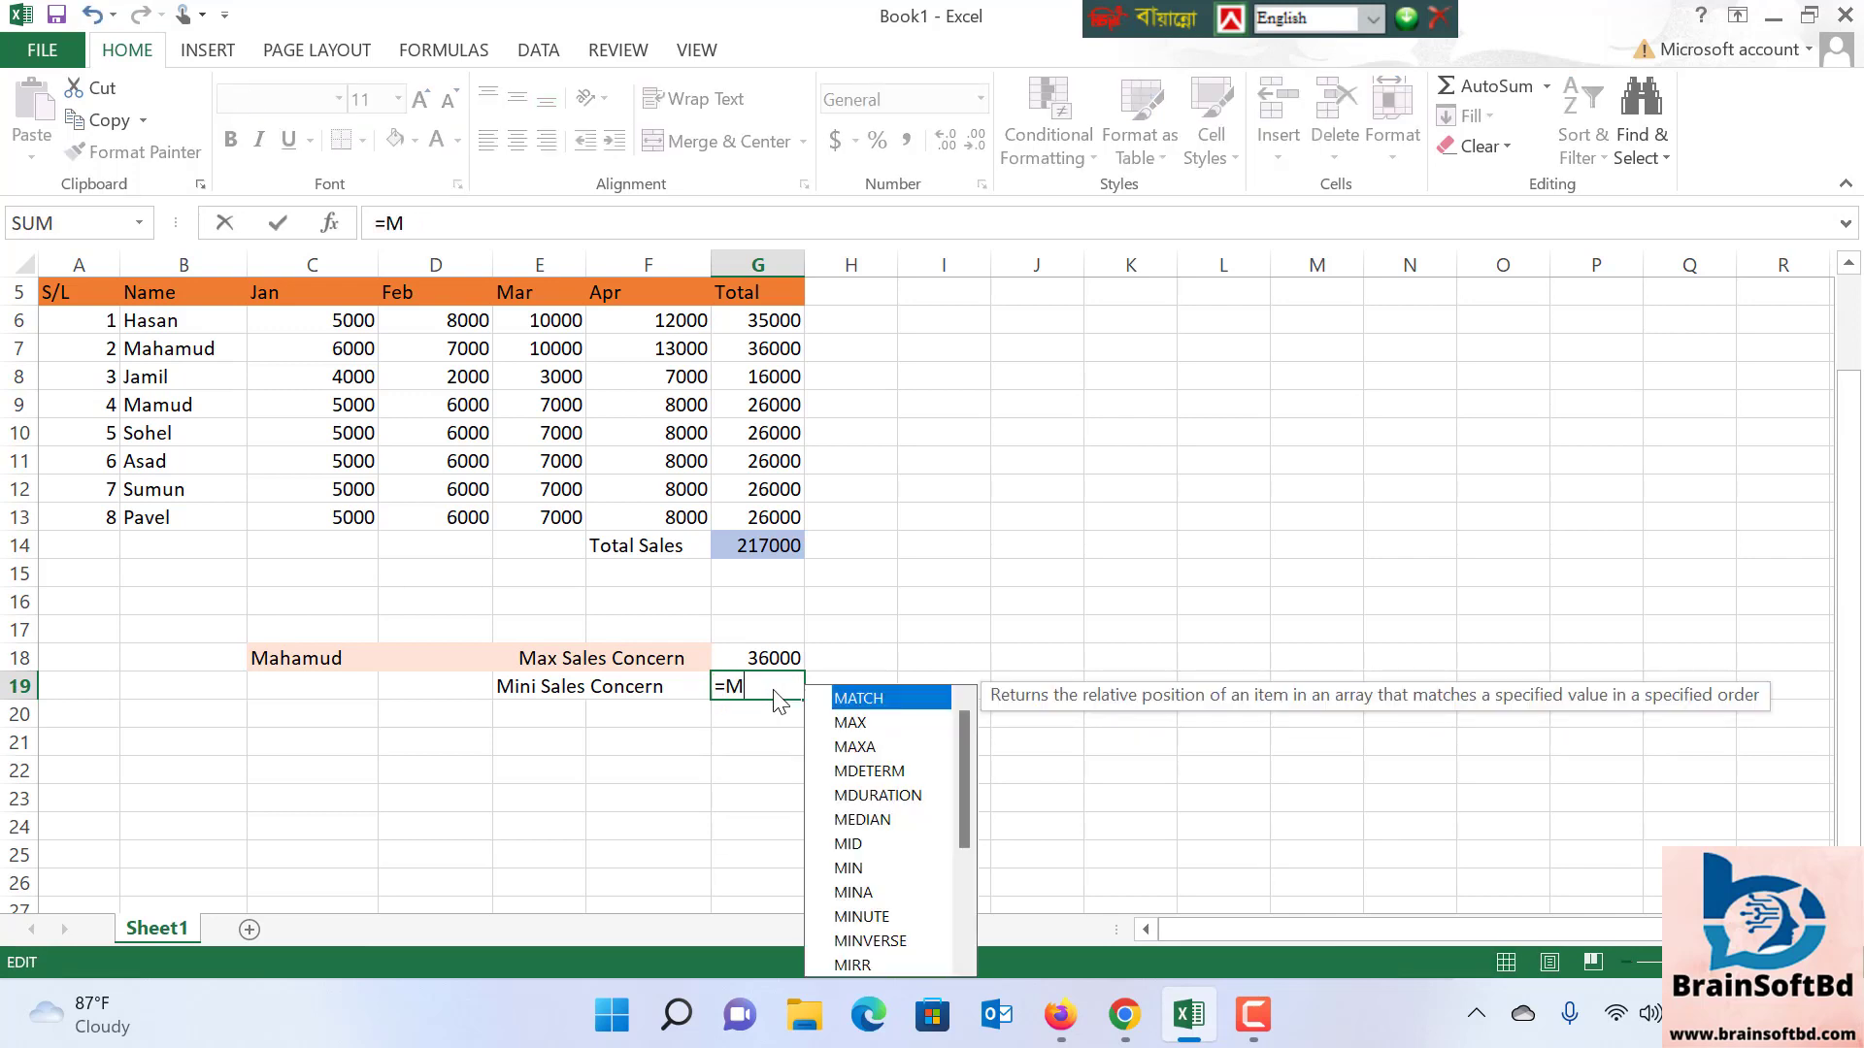
{"action": "type", "text": "IN"}
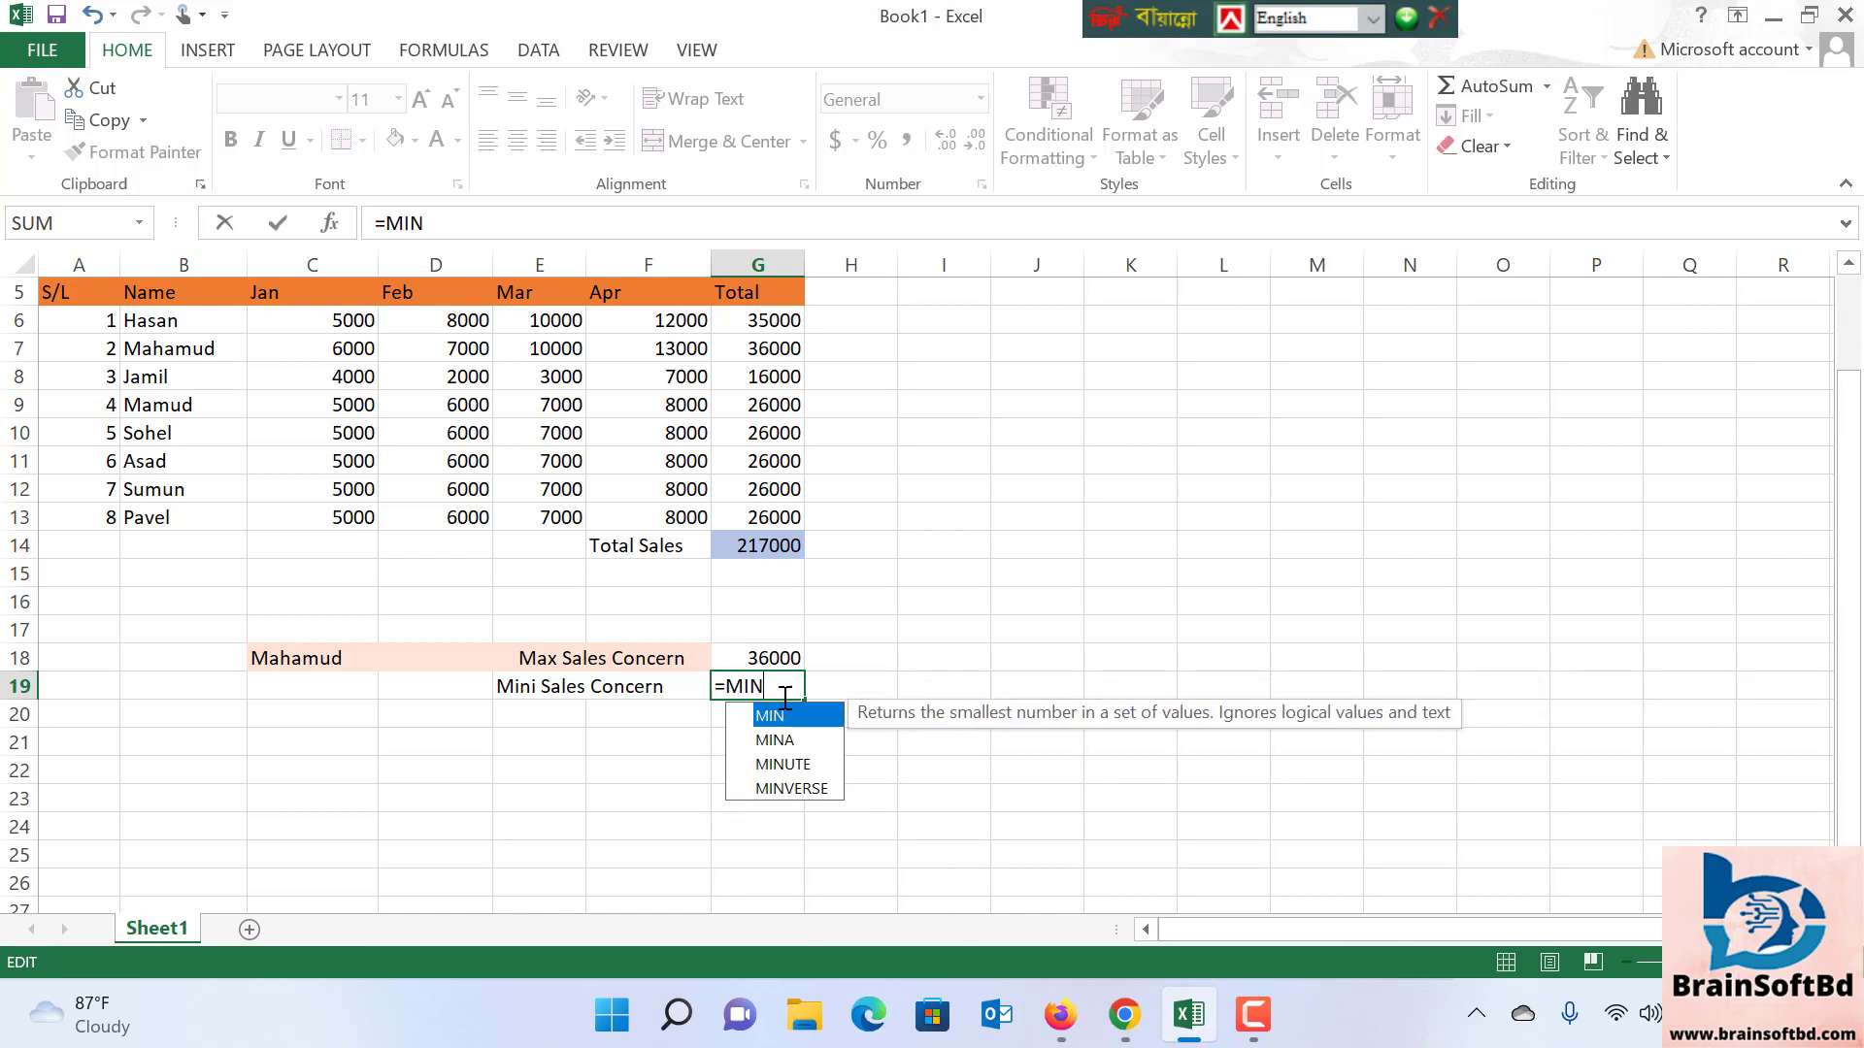
{"action": "type", "text": "("}
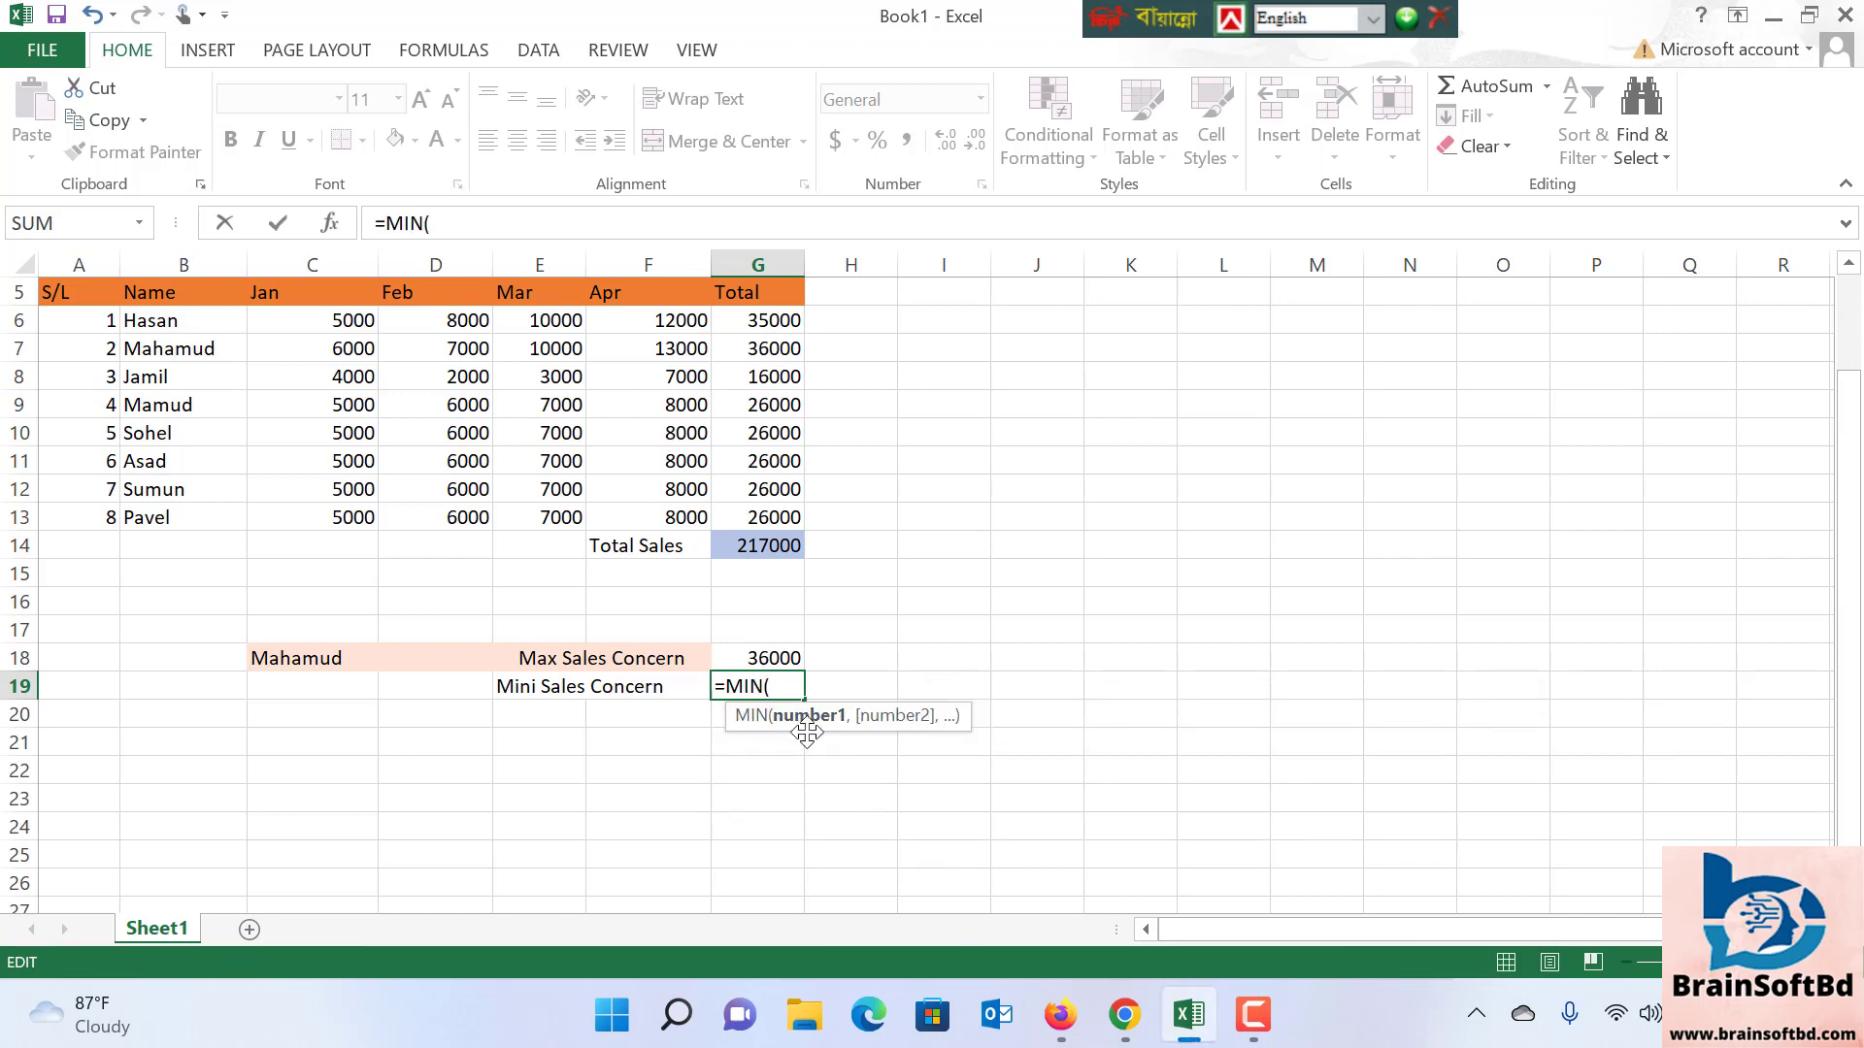
{"action": "left_click_drag", "start_coordinate": [762, 320], "coordinate": [762, 518]}
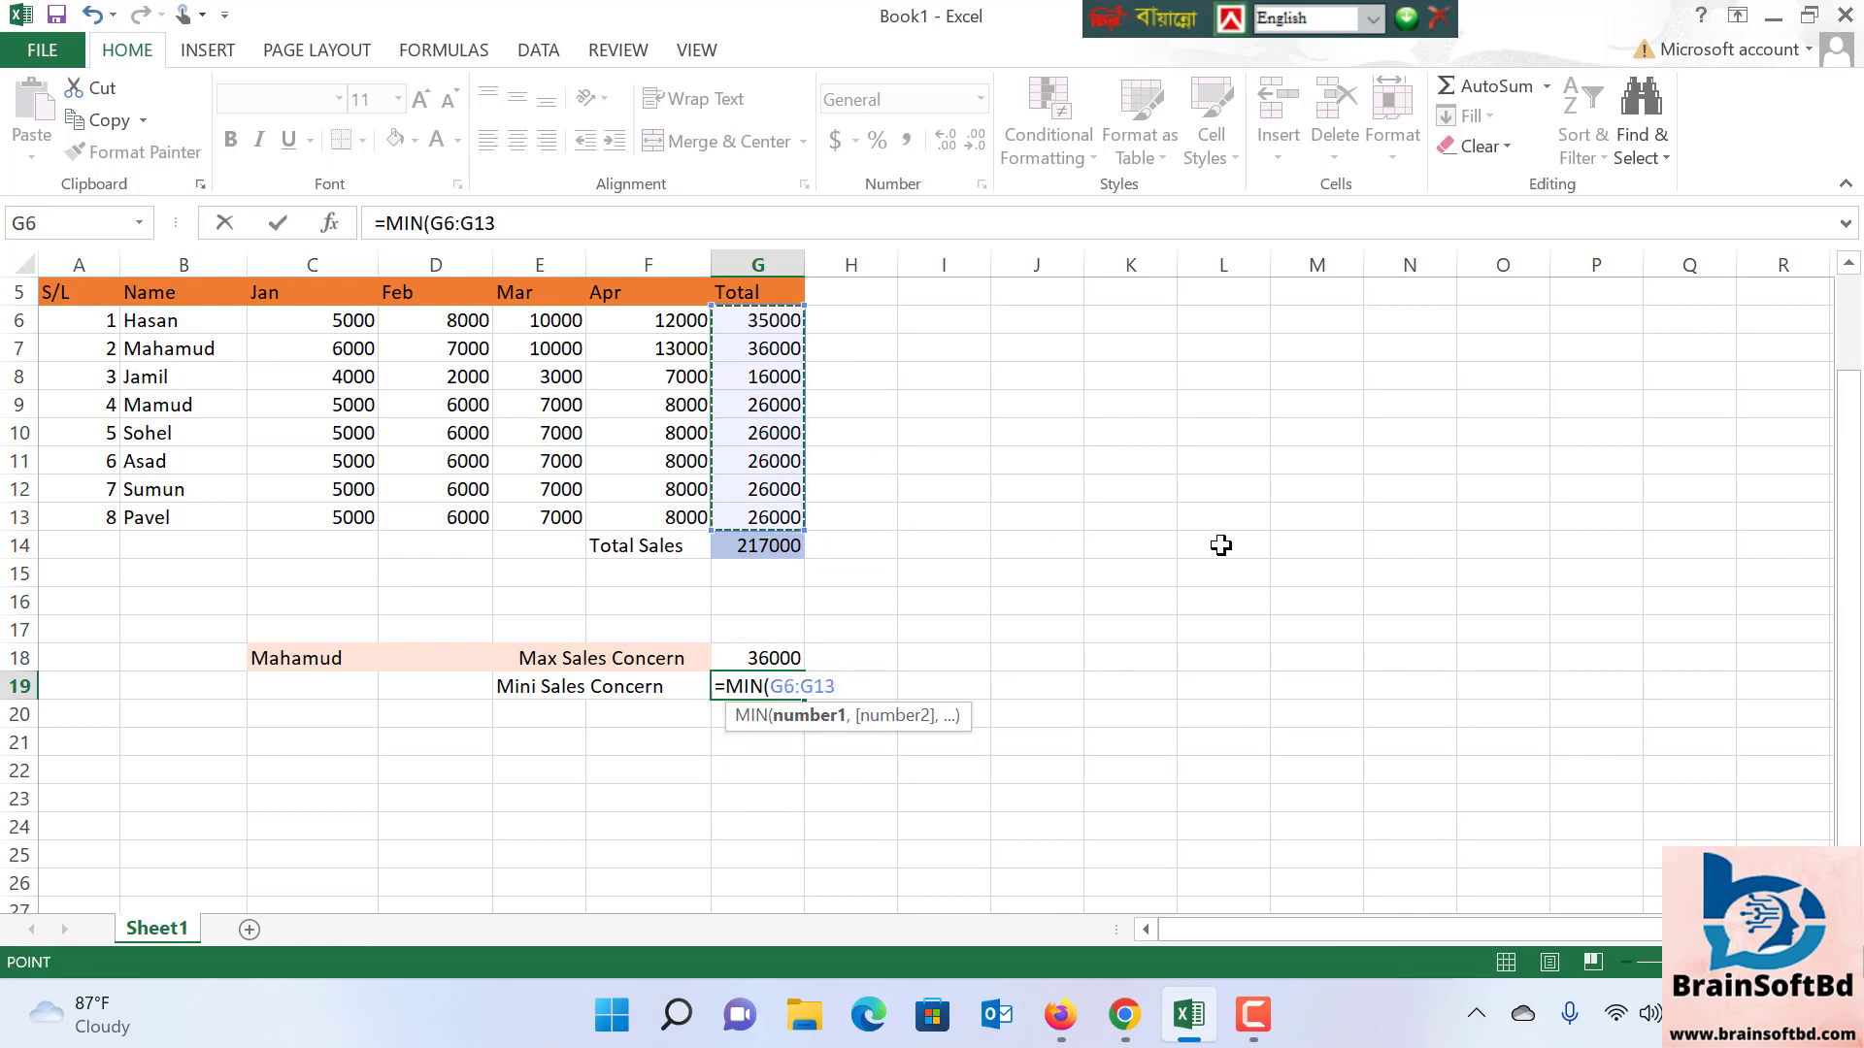
{"action": "type", "text": ")"}
{"action": "key", "text": "Return"}
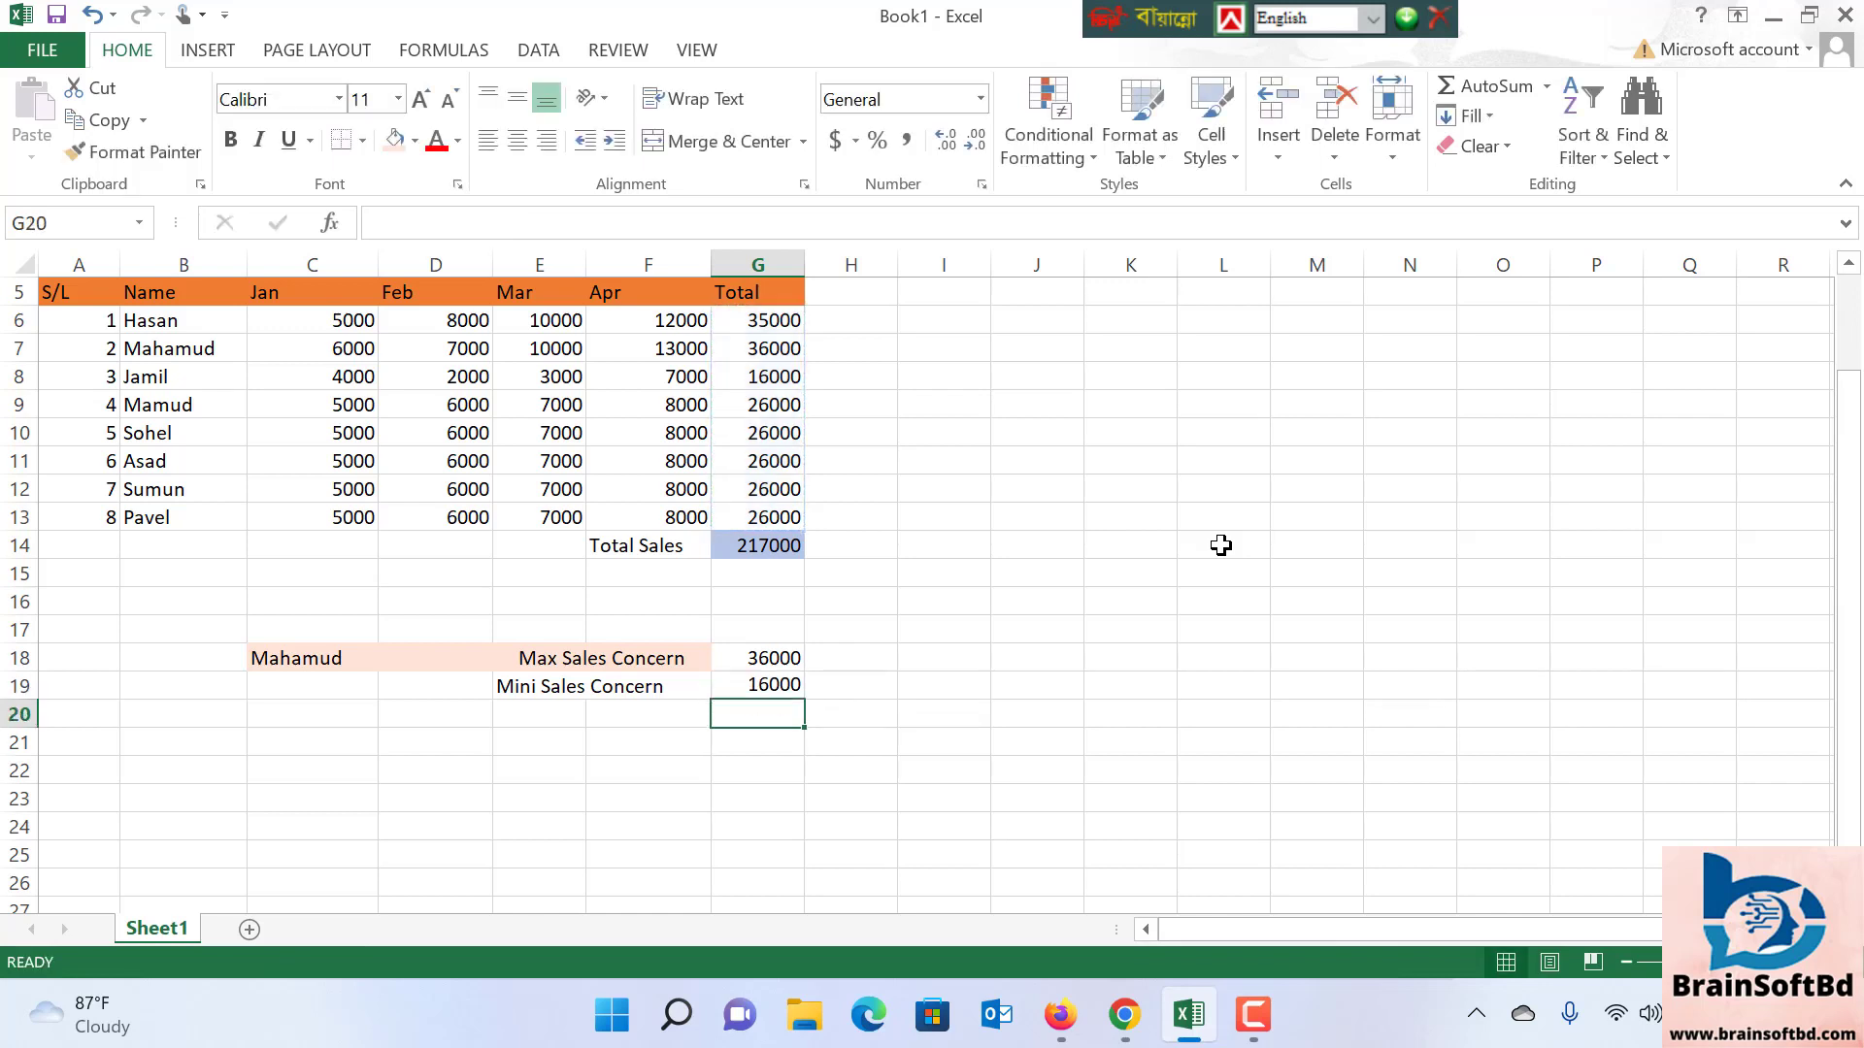
Verify the 16000 minimum belongs to Jamil and select C19 for his name
{"action": "left_click", "coordinate": [1114, 636]}
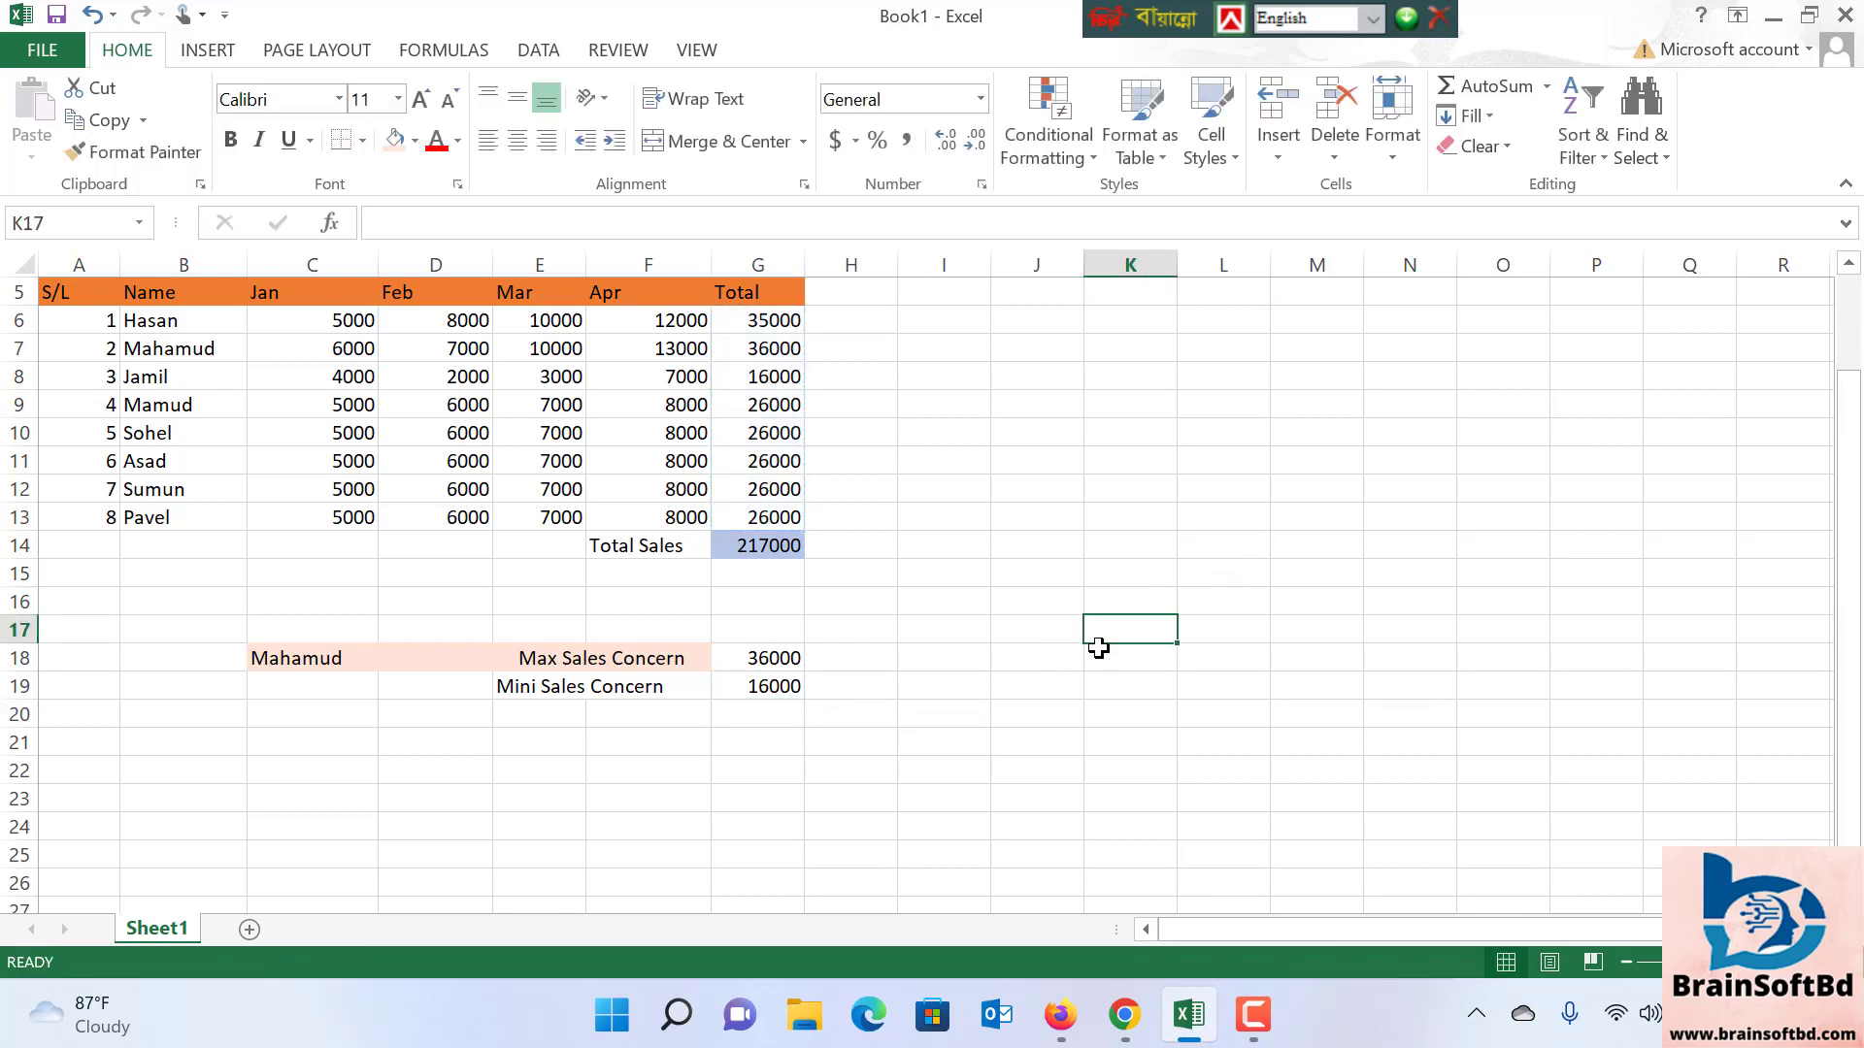
{"action": "left_click", "coordinate": [761, 695]}
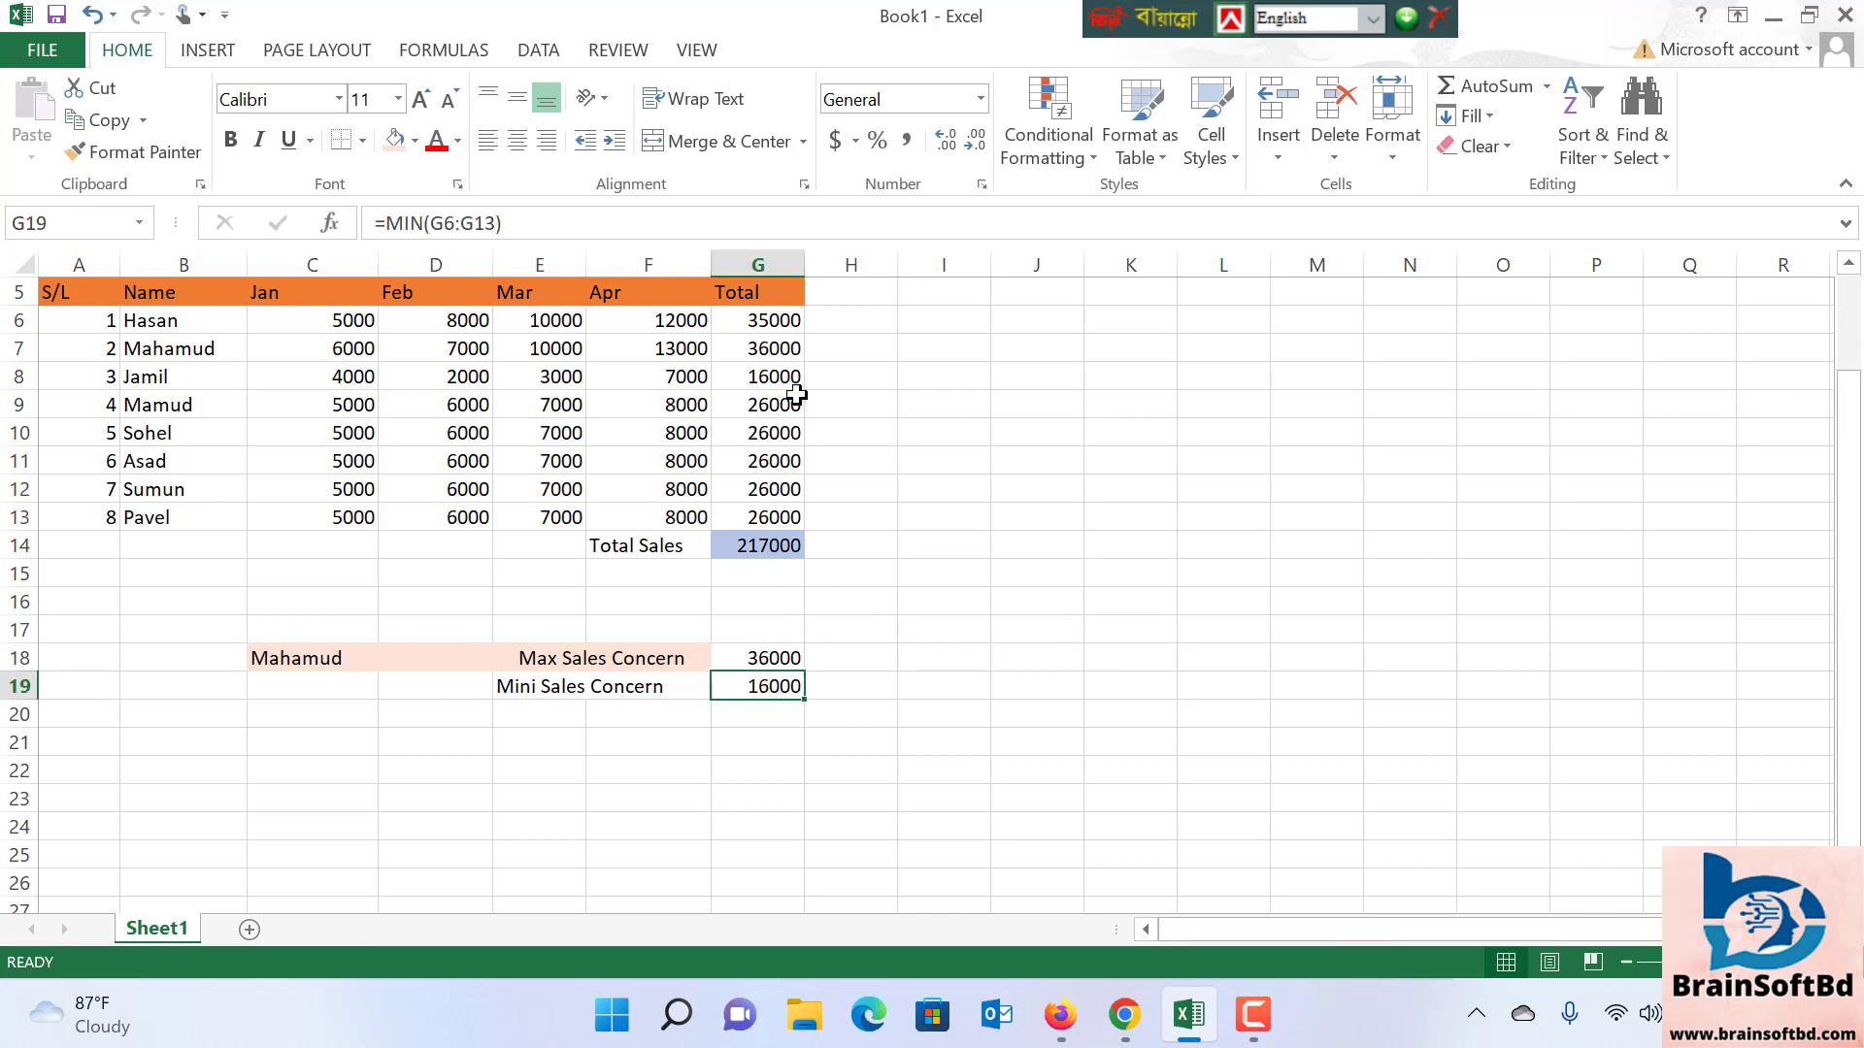
{"action": "left_click", "coordinate": [143, 374]}
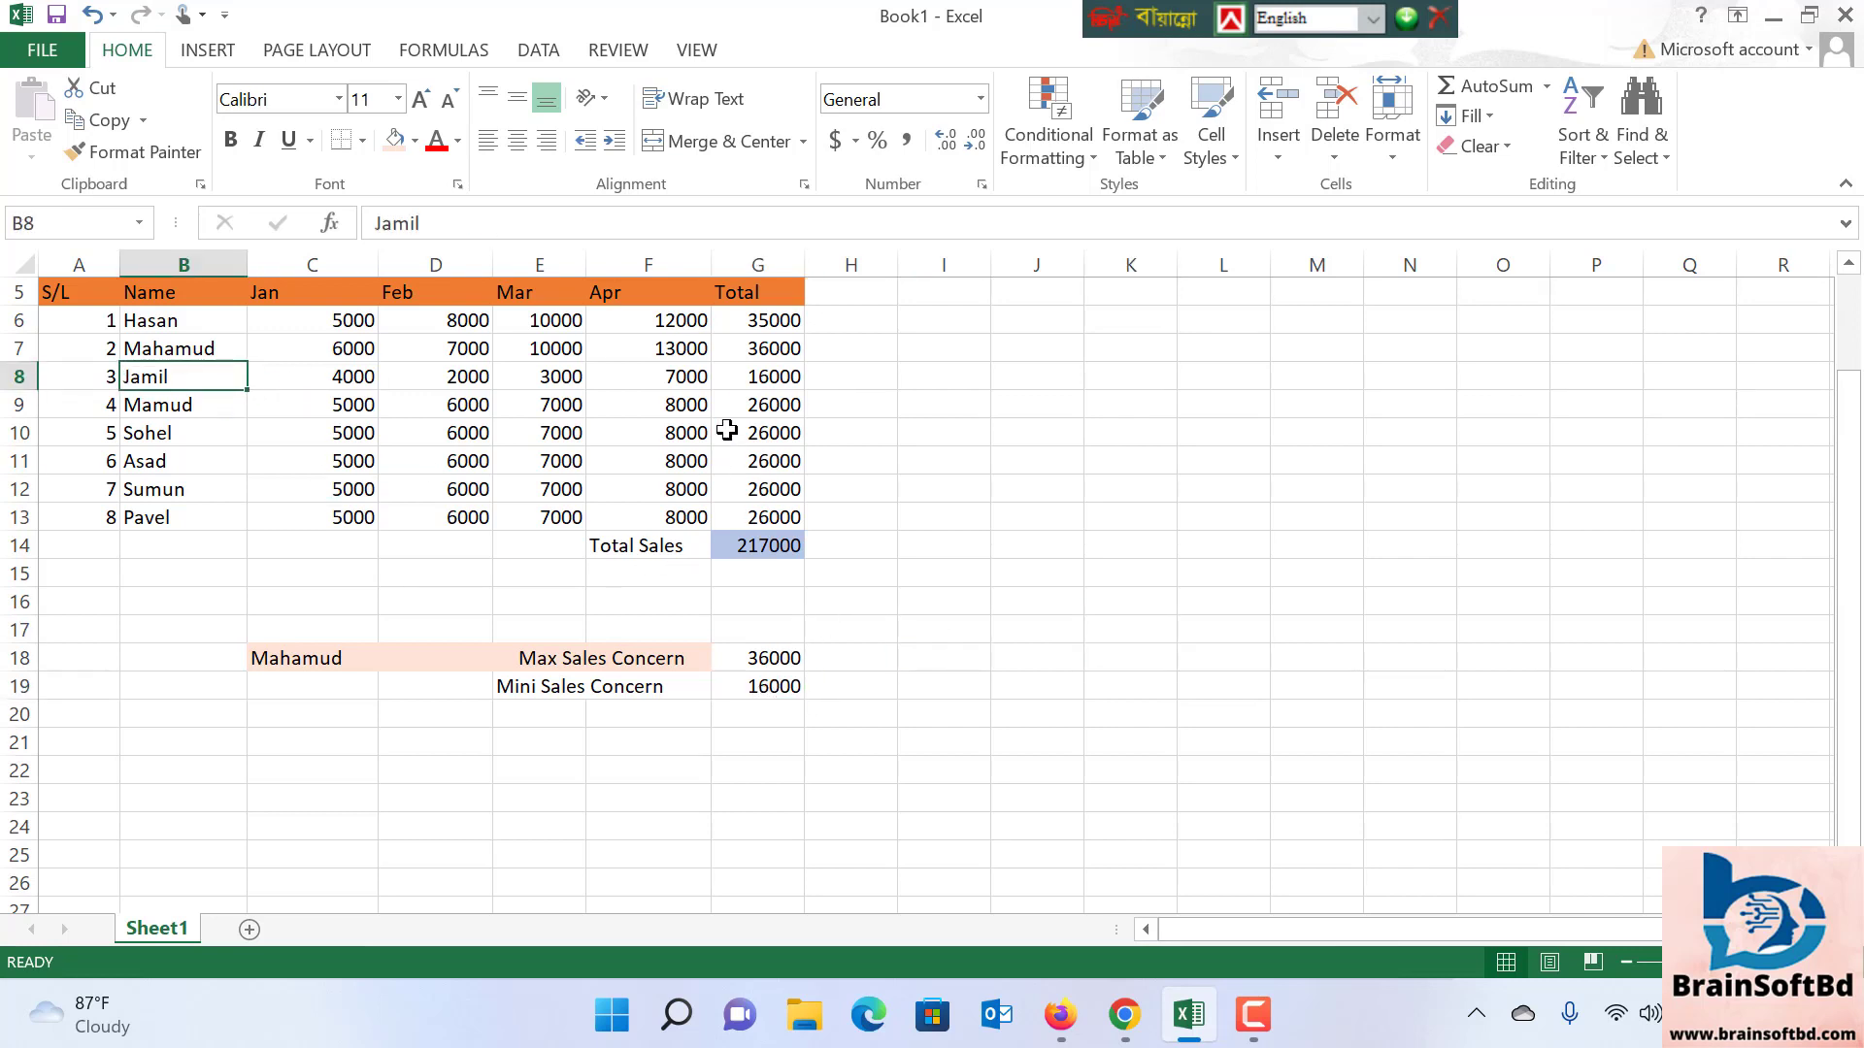
{"action": "left_click", "coordinate": [786, 379]}
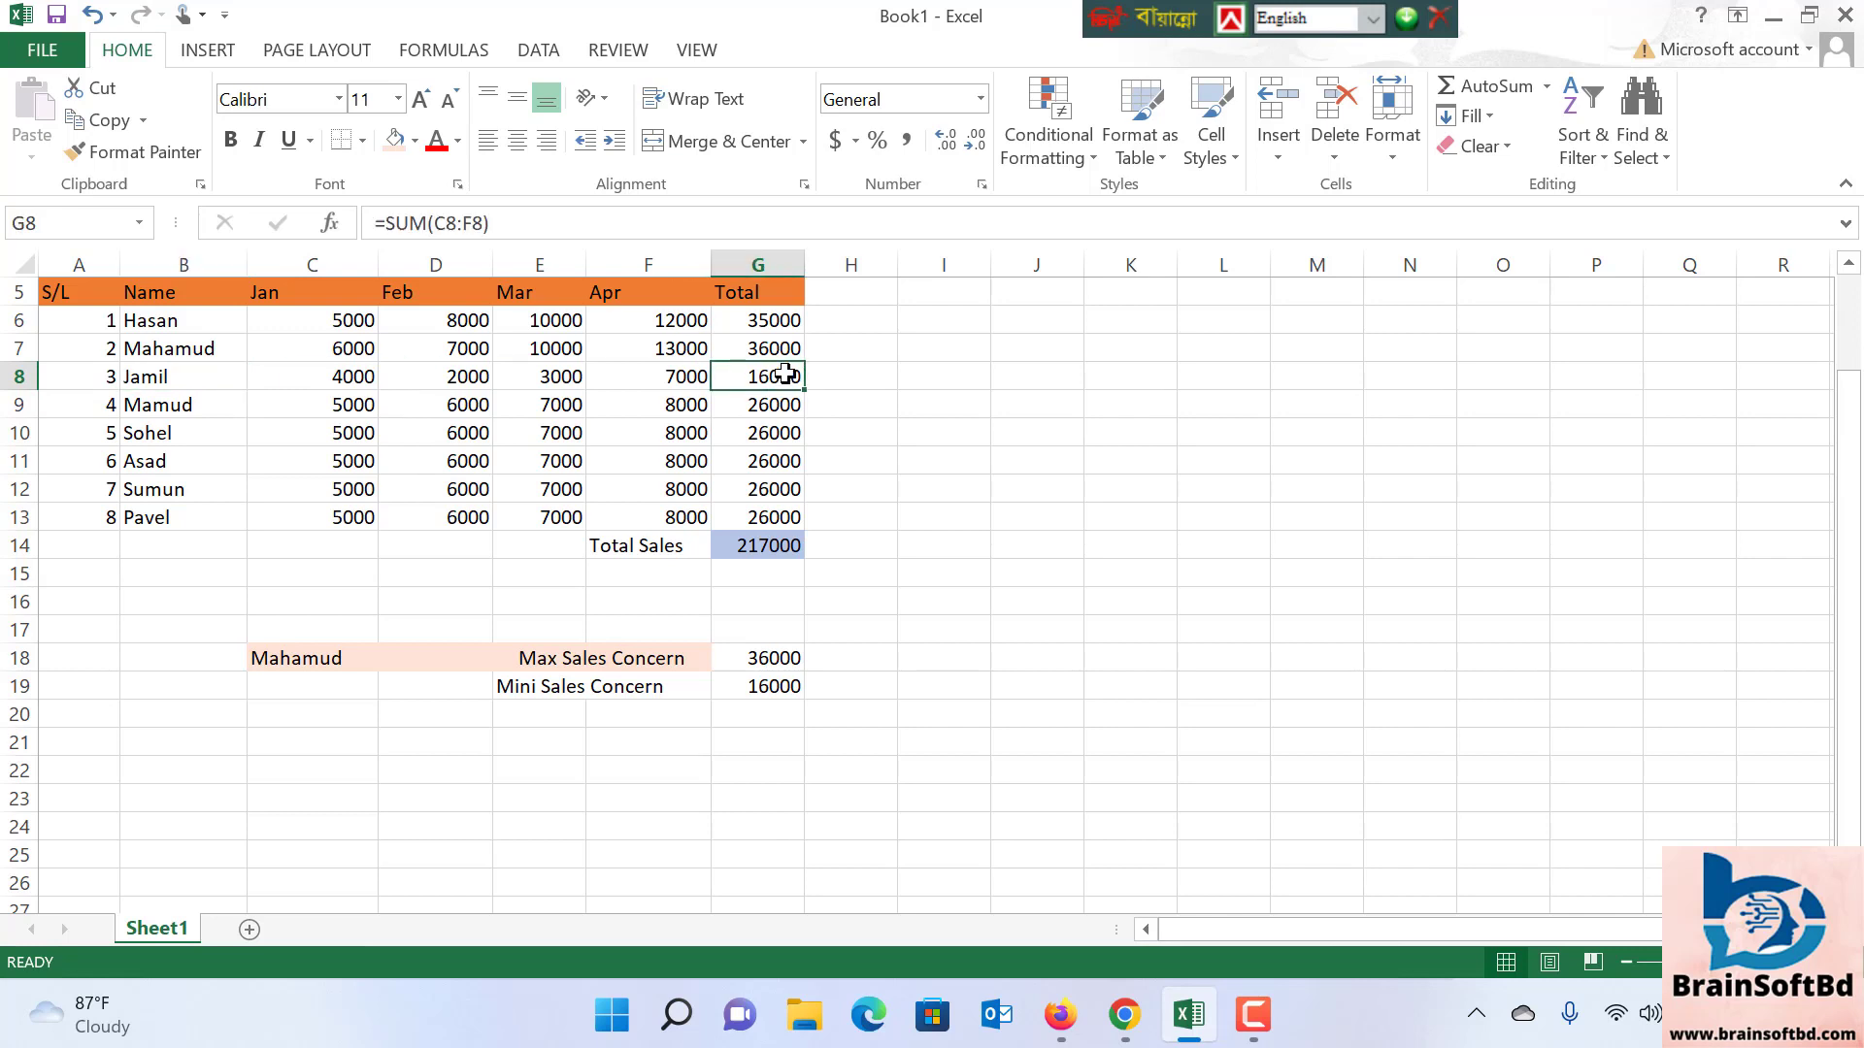
{"action": "left_click", "coordinate": [316, 689]}
Enter Jamil as the lowest seller in C19
{"action": "type", "text": "j"}
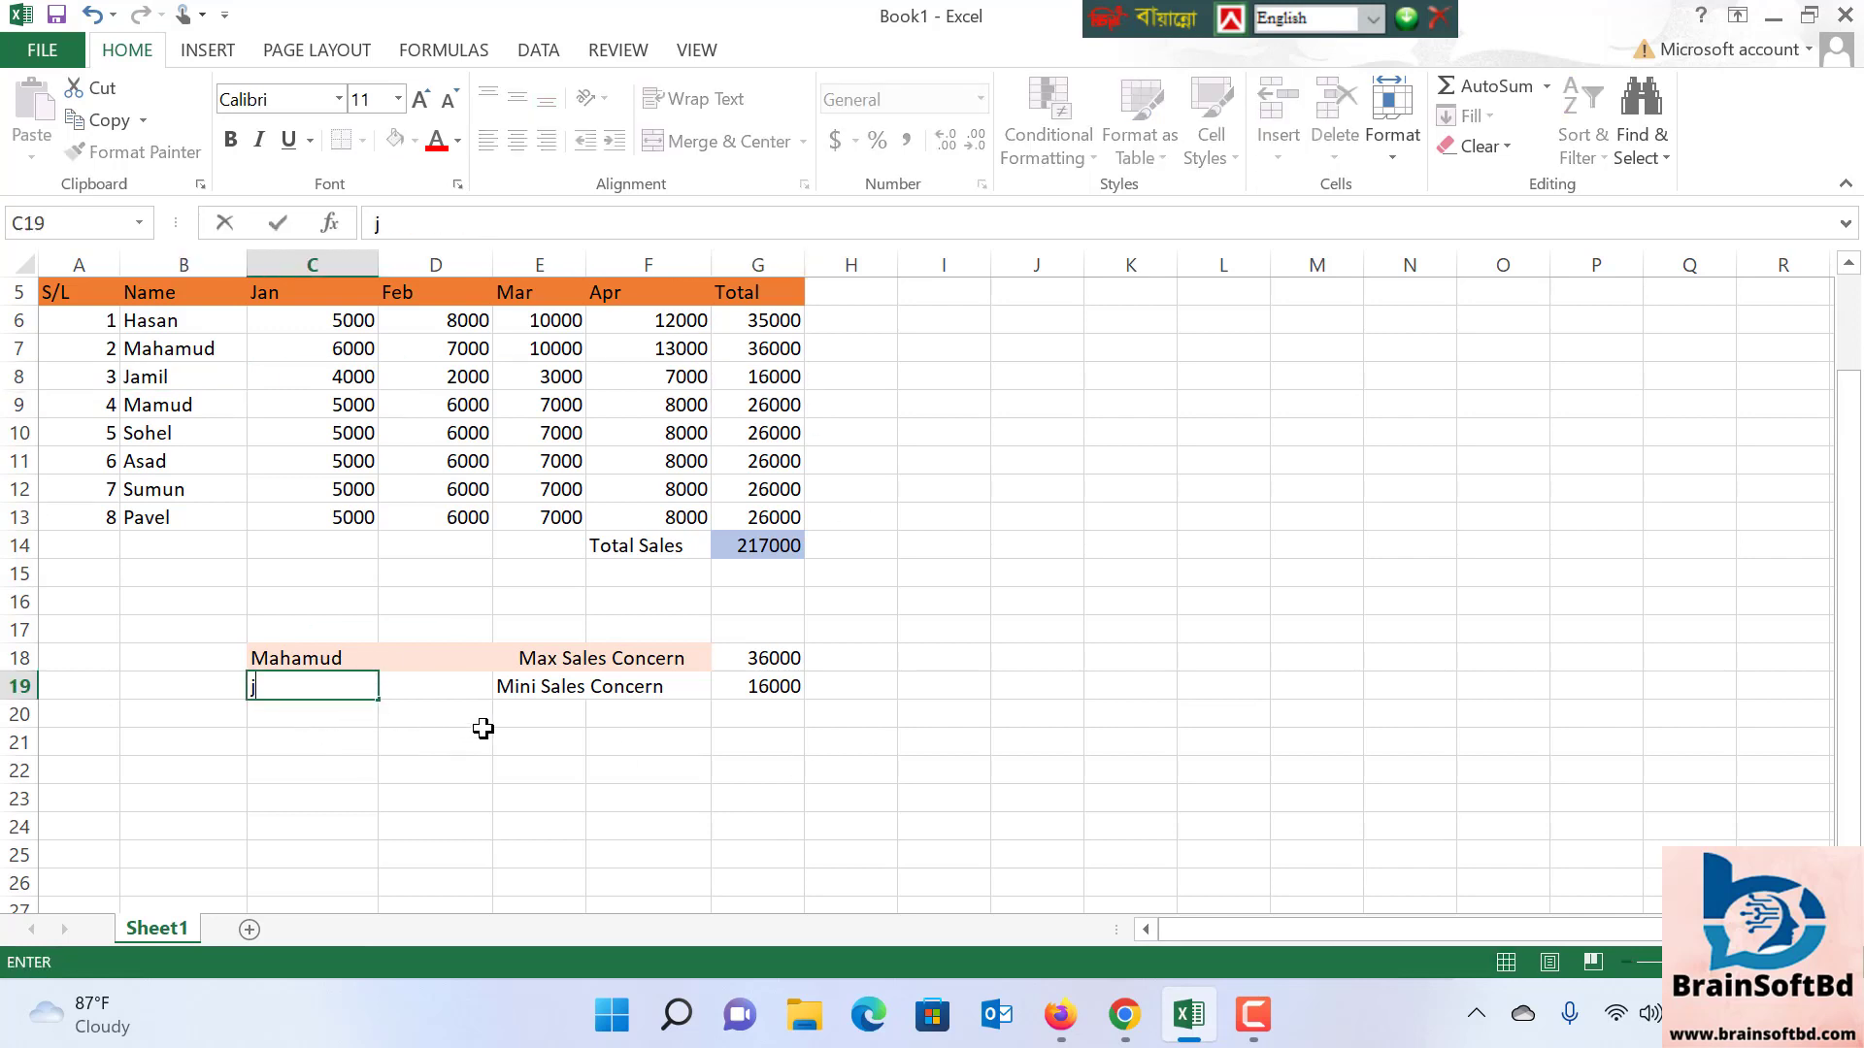
{"action": "key", "text": "BackSpace"}
{"action": "key", "text": "BackSpace"}
{"action": "type", "text": "amil"}
{"action": "left_click", "coordinate": [306, 686]}
{"action": "key", "text": "super+e"}
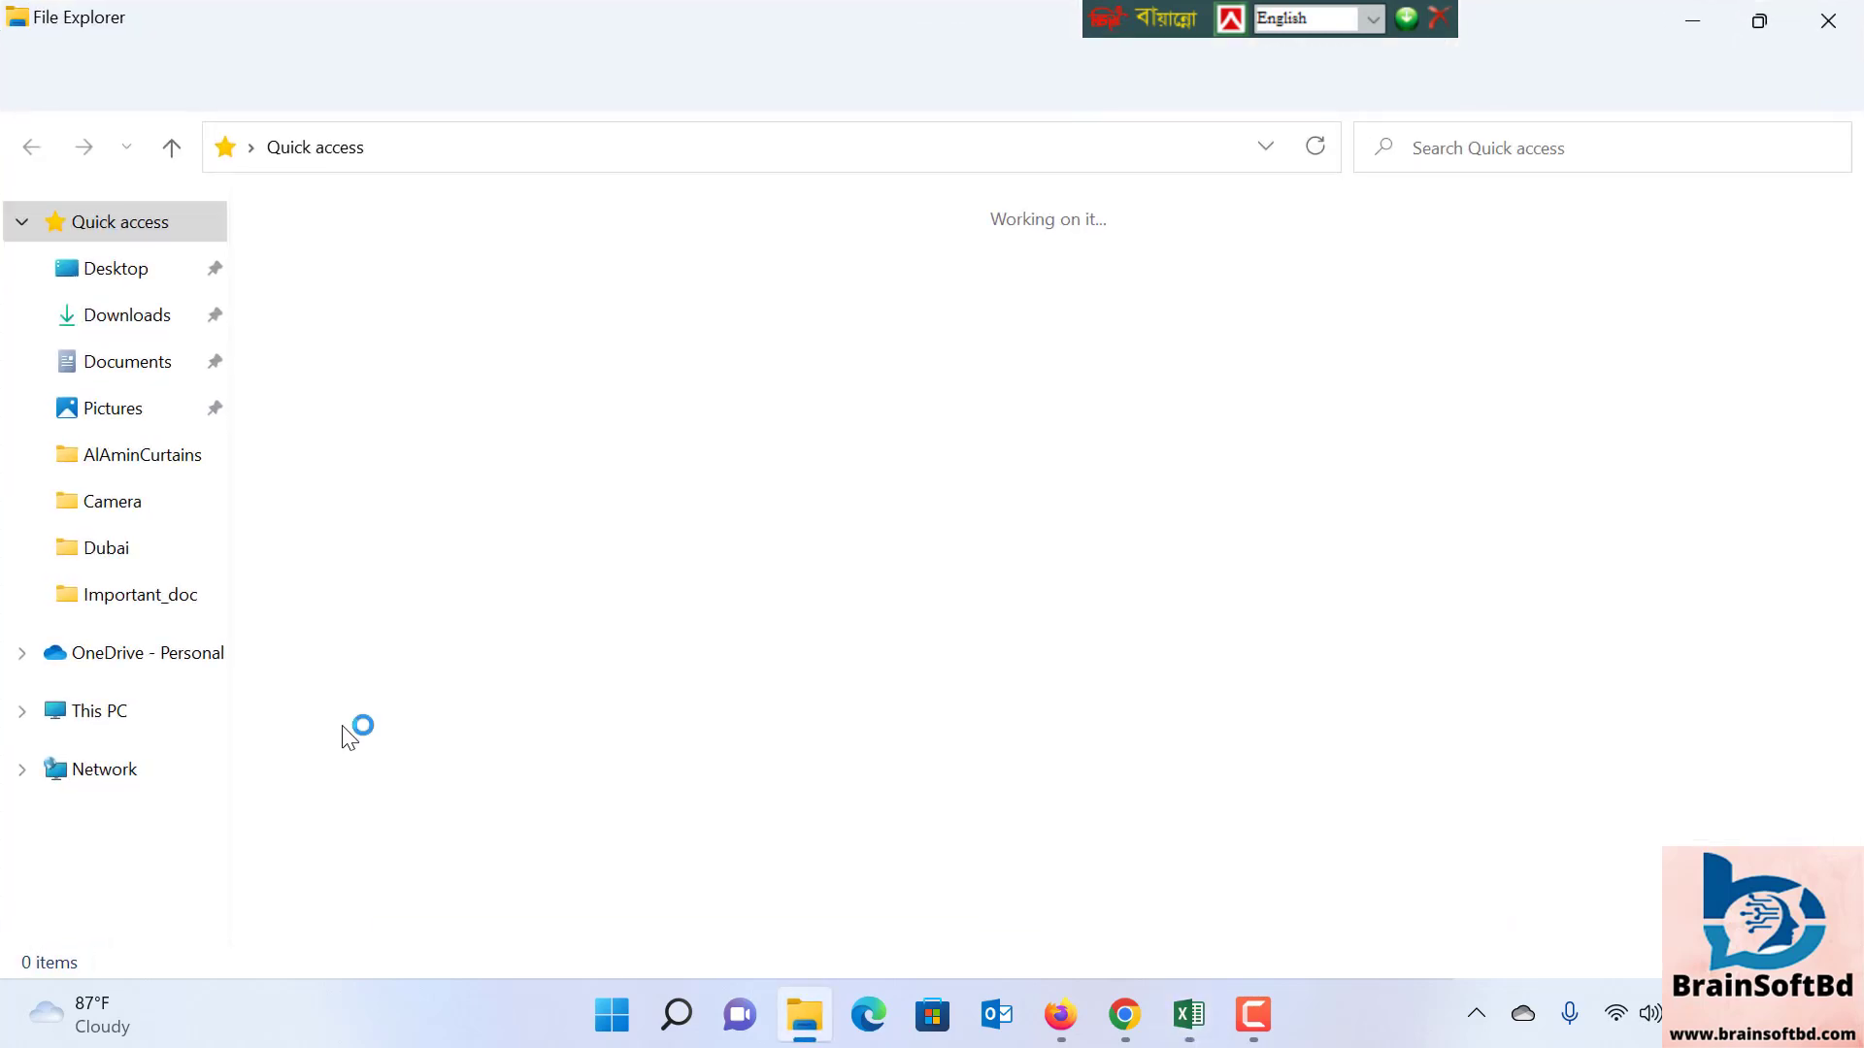
{"action": "left_click", "coordinate": [1827, 19]}
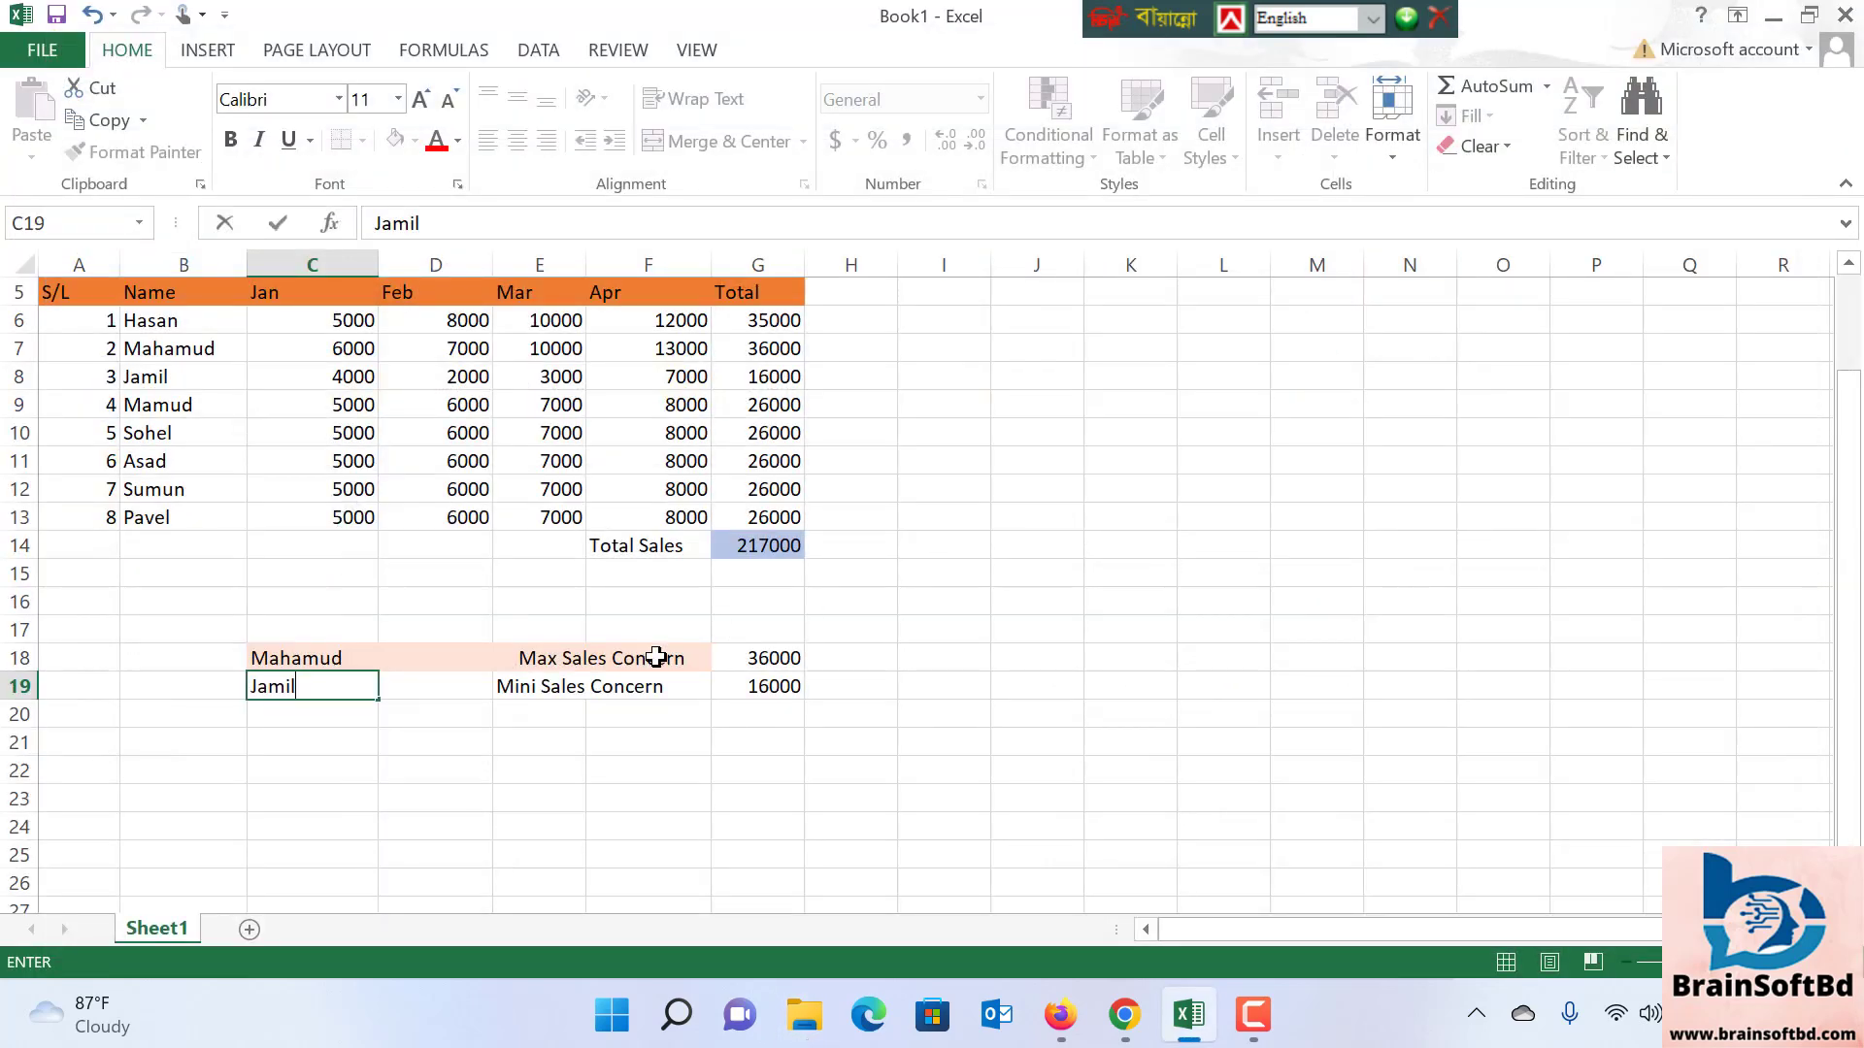
{"action": "left_click", "coordinate": [427, 740]}
Fill C19:F19 dark orange and review the Max/Min rows C18:G19
{"action": "left_click_drag", "start_coordinate": [300, 686], "coordinate": [644, 686]}
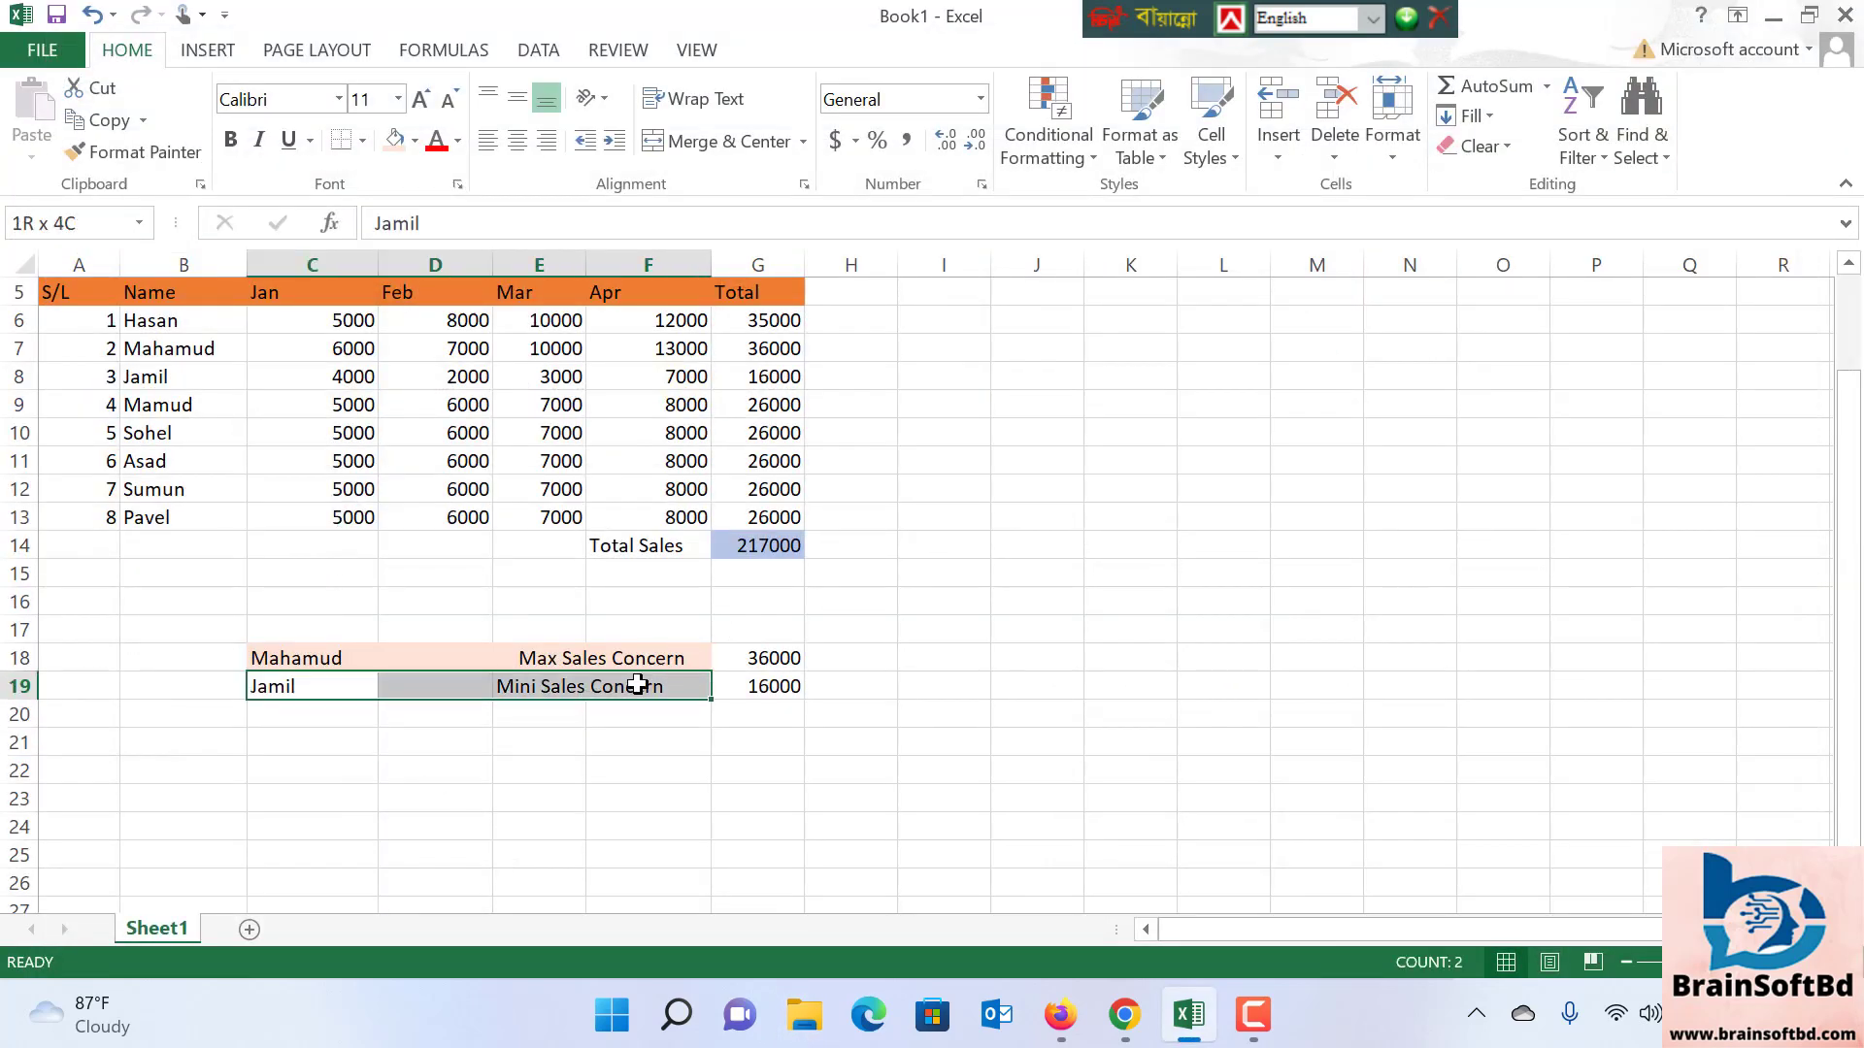
{"action": "left_click", "coordinate": [415, 140]}
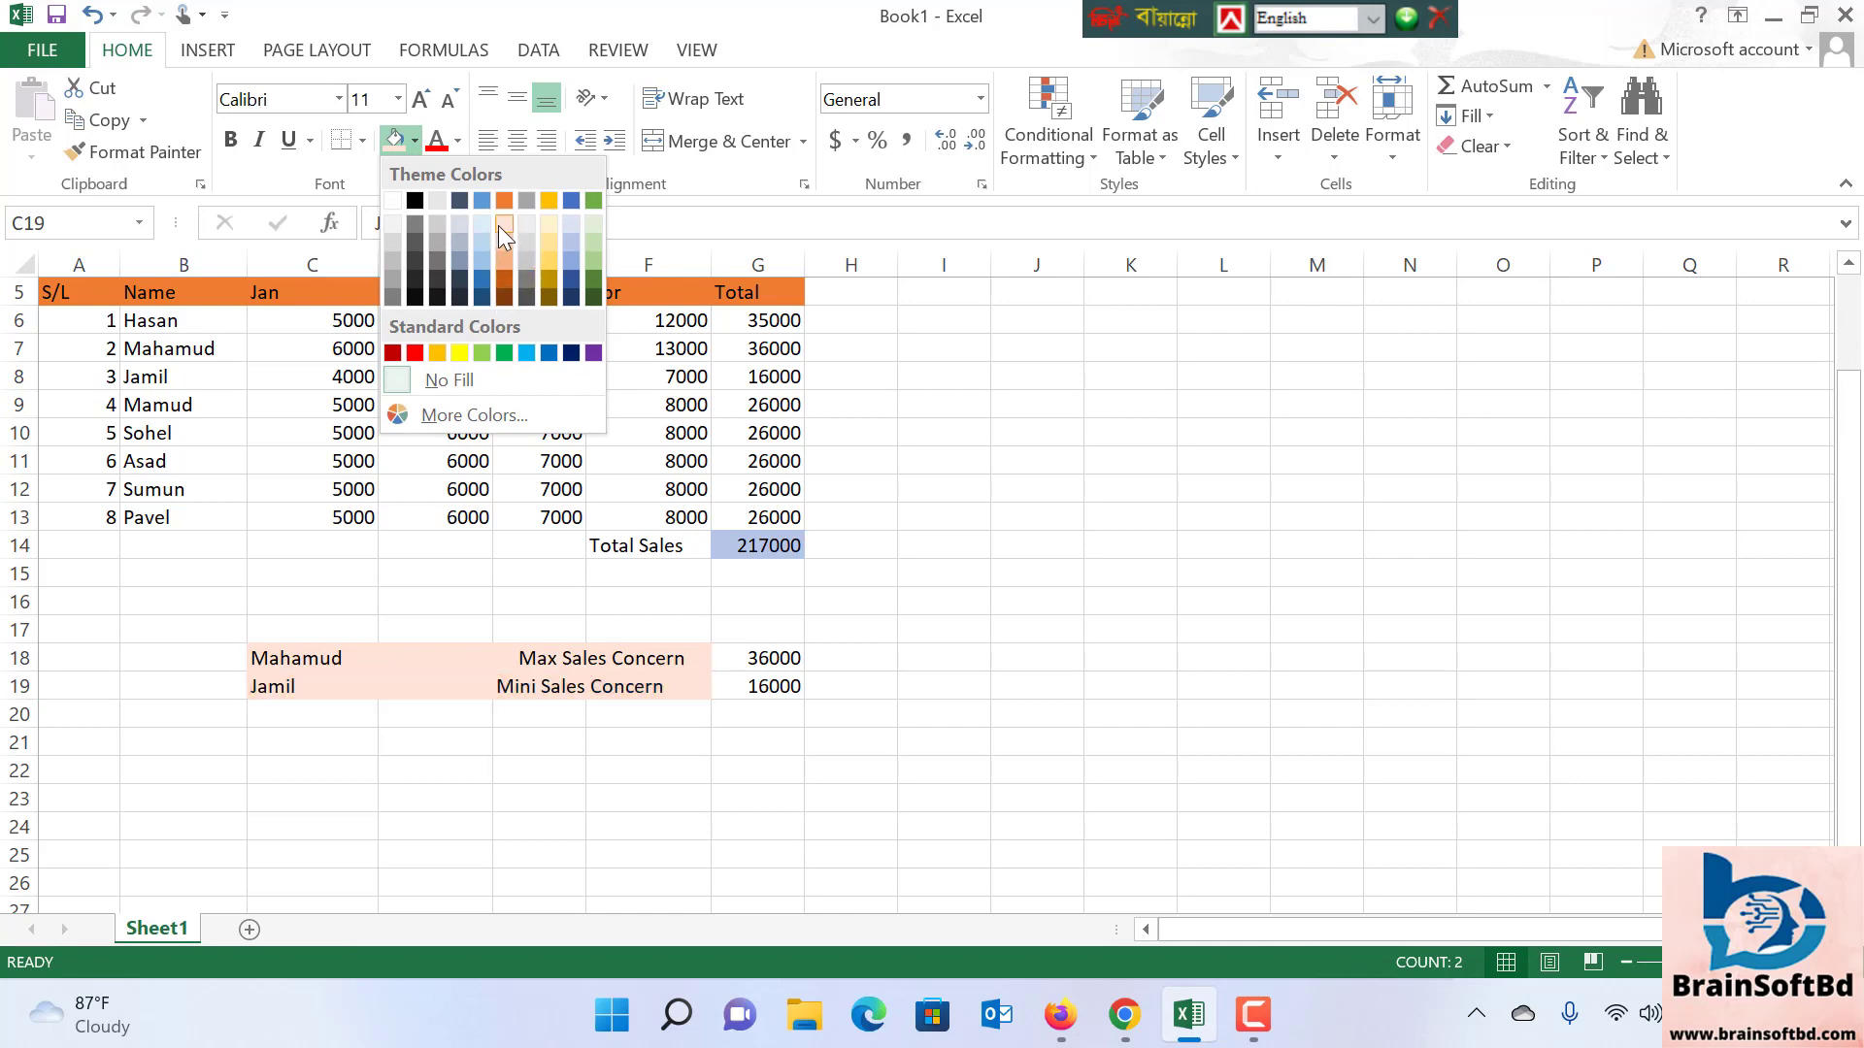
{"action": "left_click", "coordinate": [508, 275]}
{"action": "left_click", "coordinate": [1193, 781]}
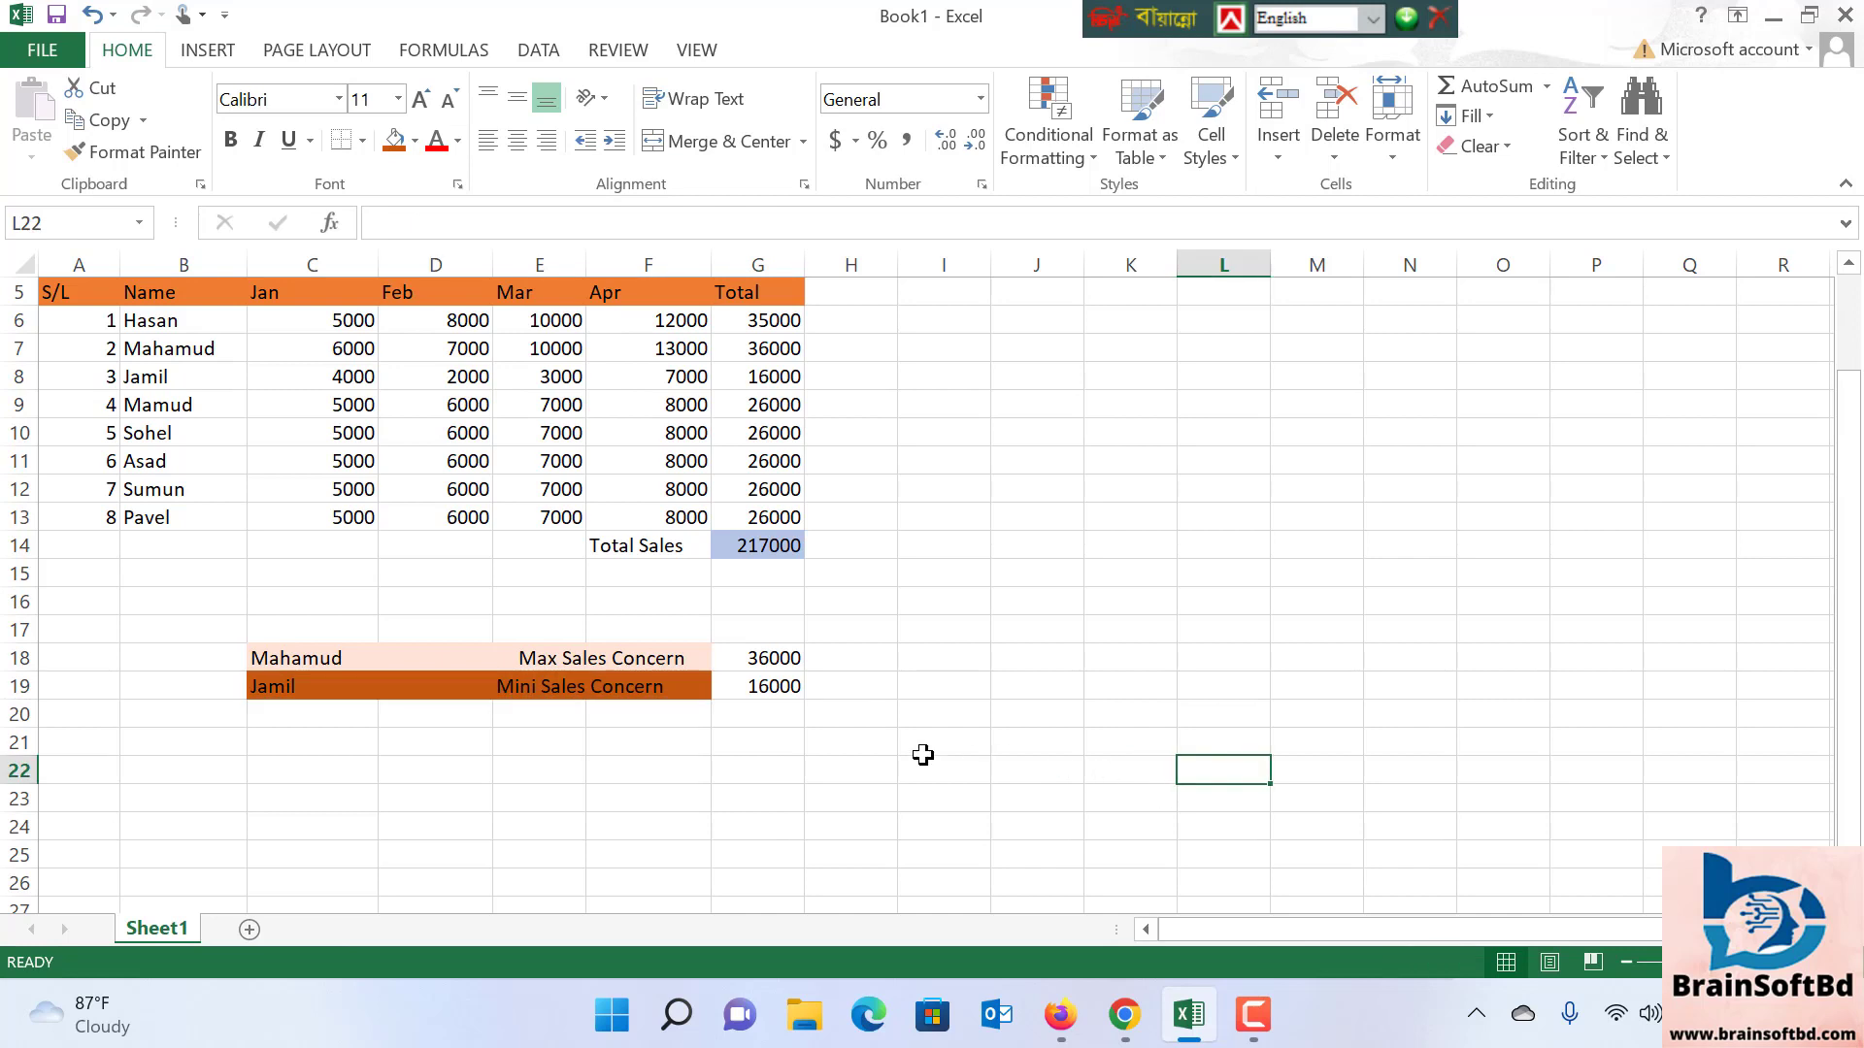
{"action": "left_click", "coordinate": [920, 749]}
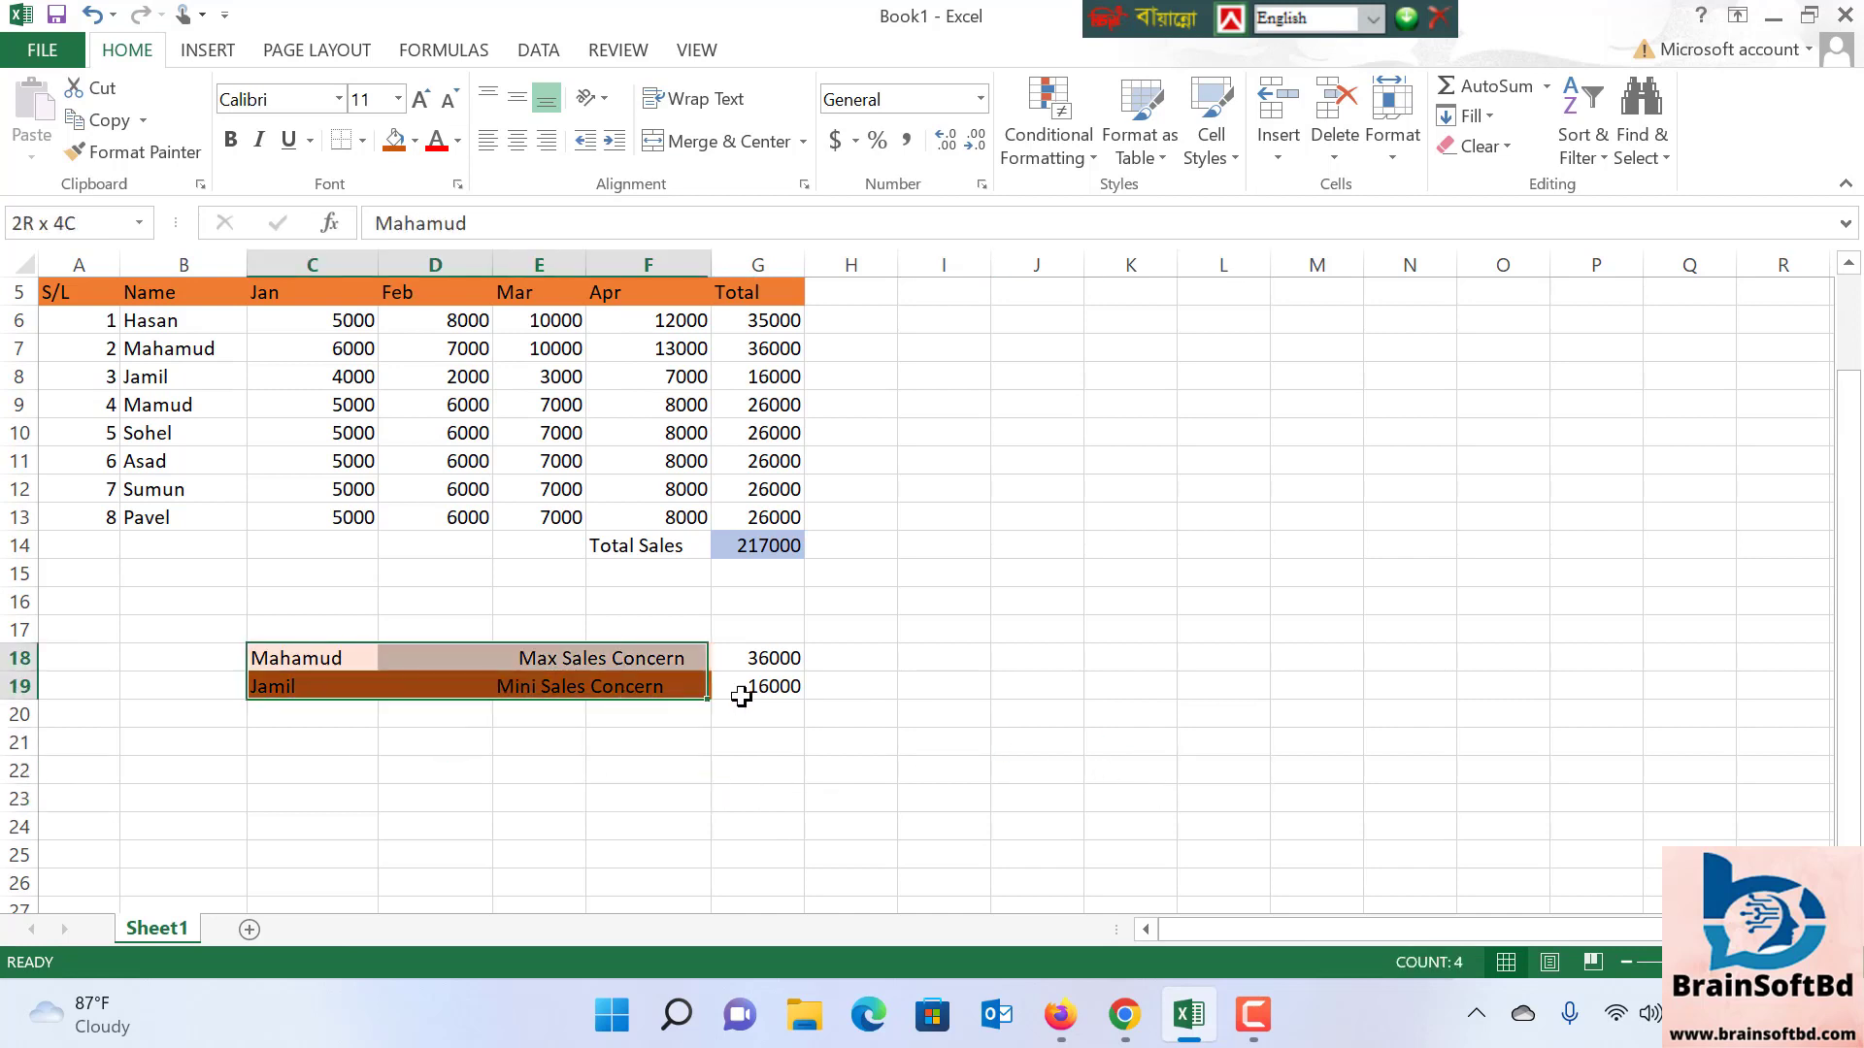
{"action": "left_click_drag", "start_coordinate": [354, 659], "coordinate": [774, 695]}
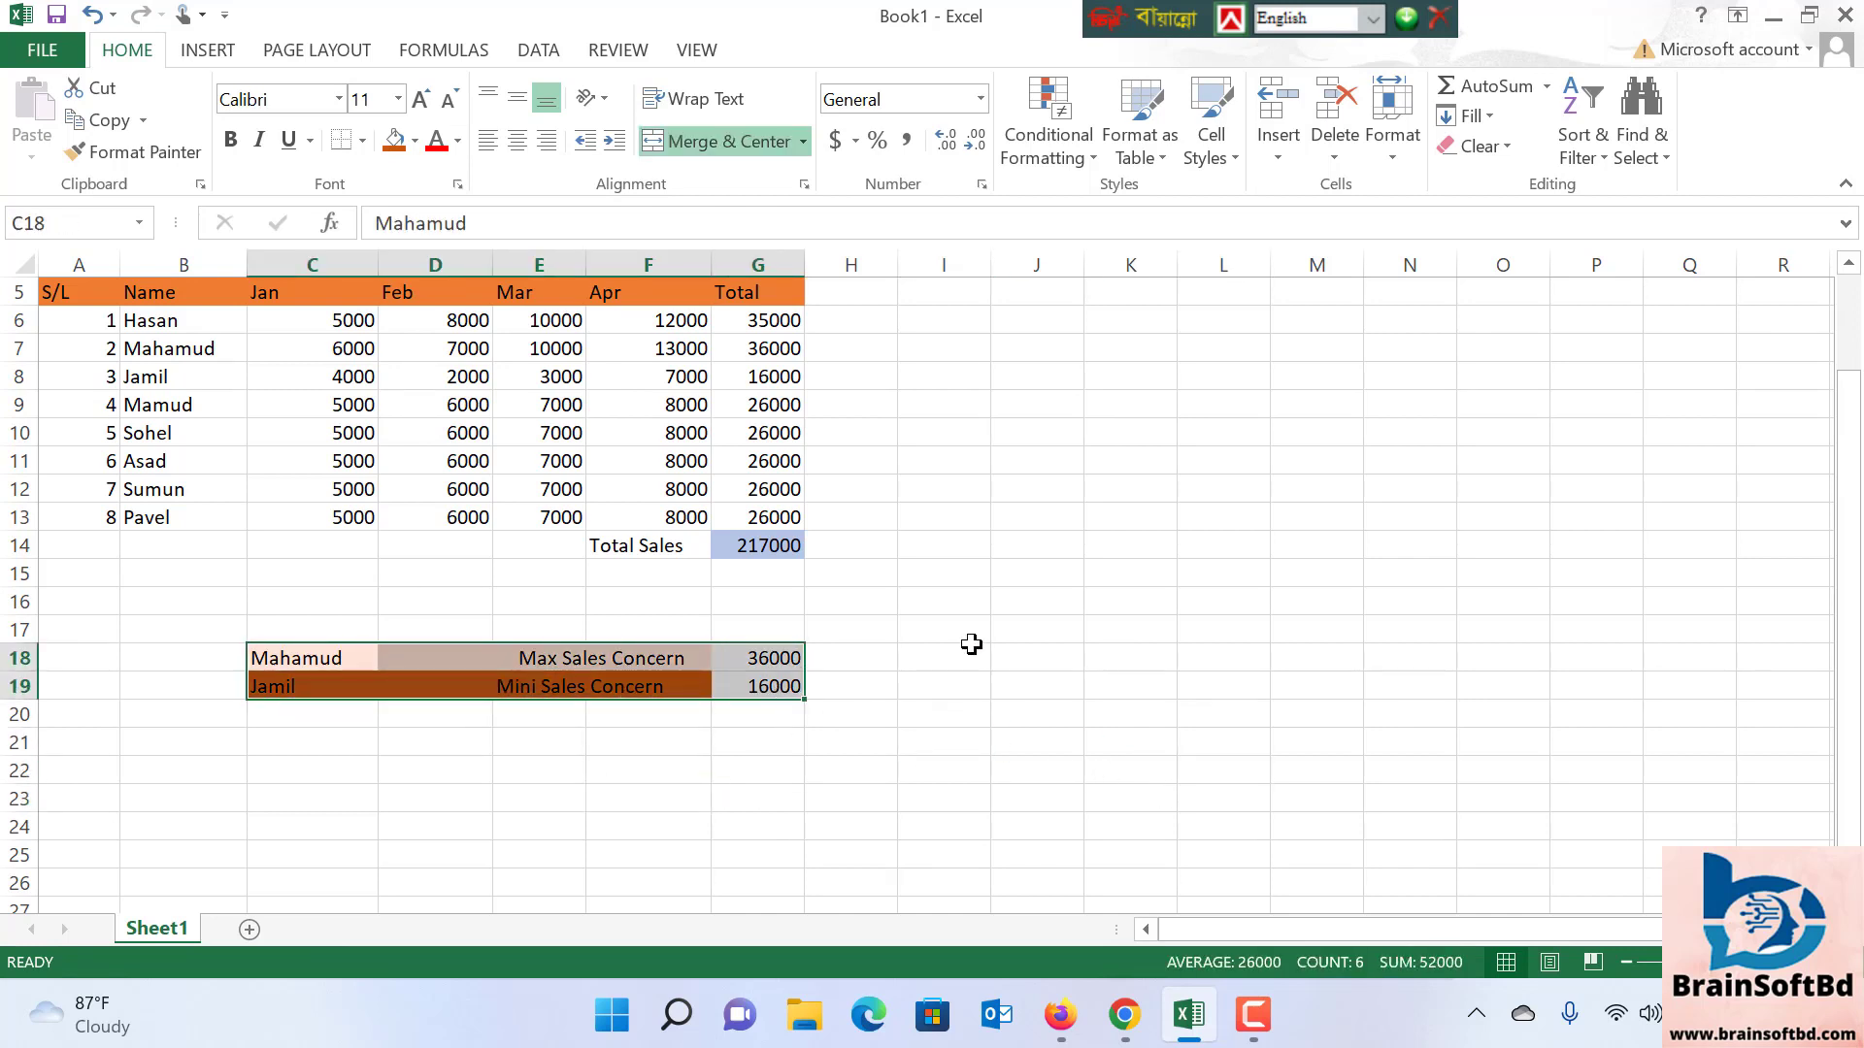
{"action": "left_click", "coordinate": [962, 597]}
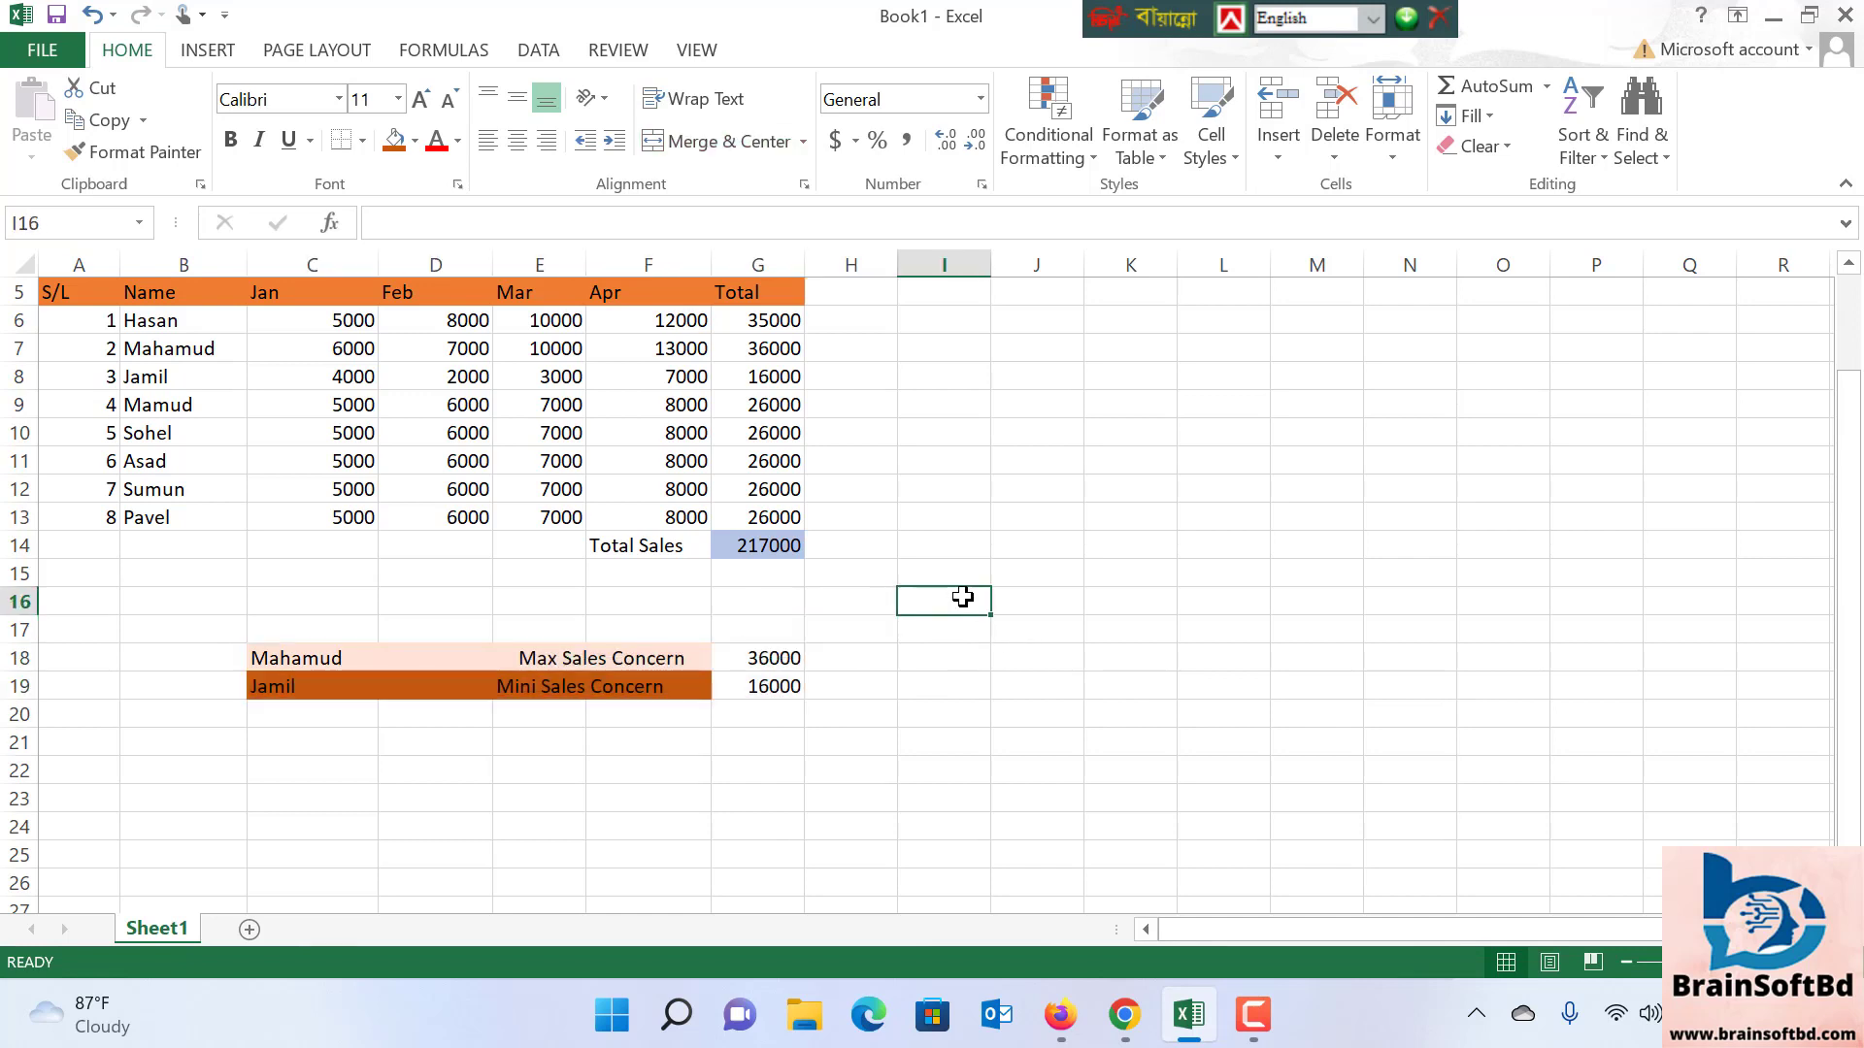
Check the 217000 Total Sales sum and label H14 'Discount'
{"action": "left_click_drag", "start_coordinate": [782, 321], "coordinate": [783, 519]}
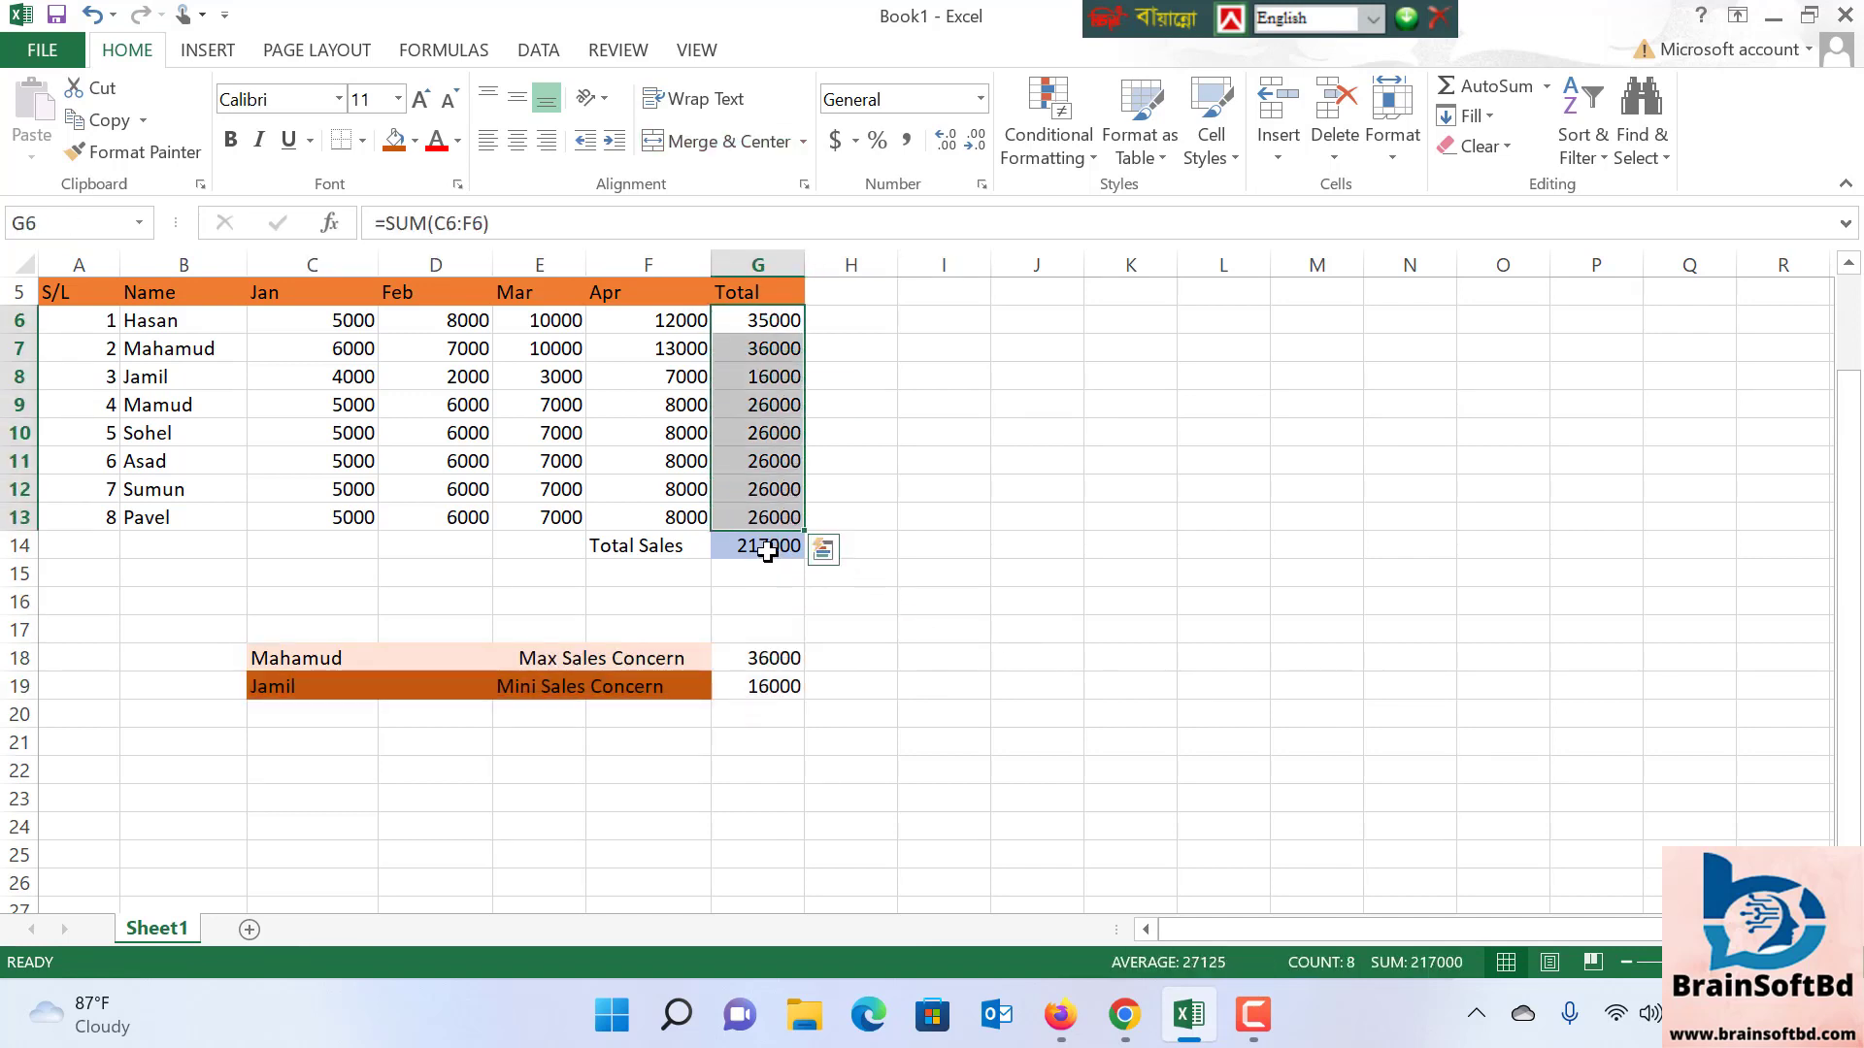
{"action": "left_click", "coordinate": [773, 551]}
{"action": "left_click", "coordinate": [872, 553]}
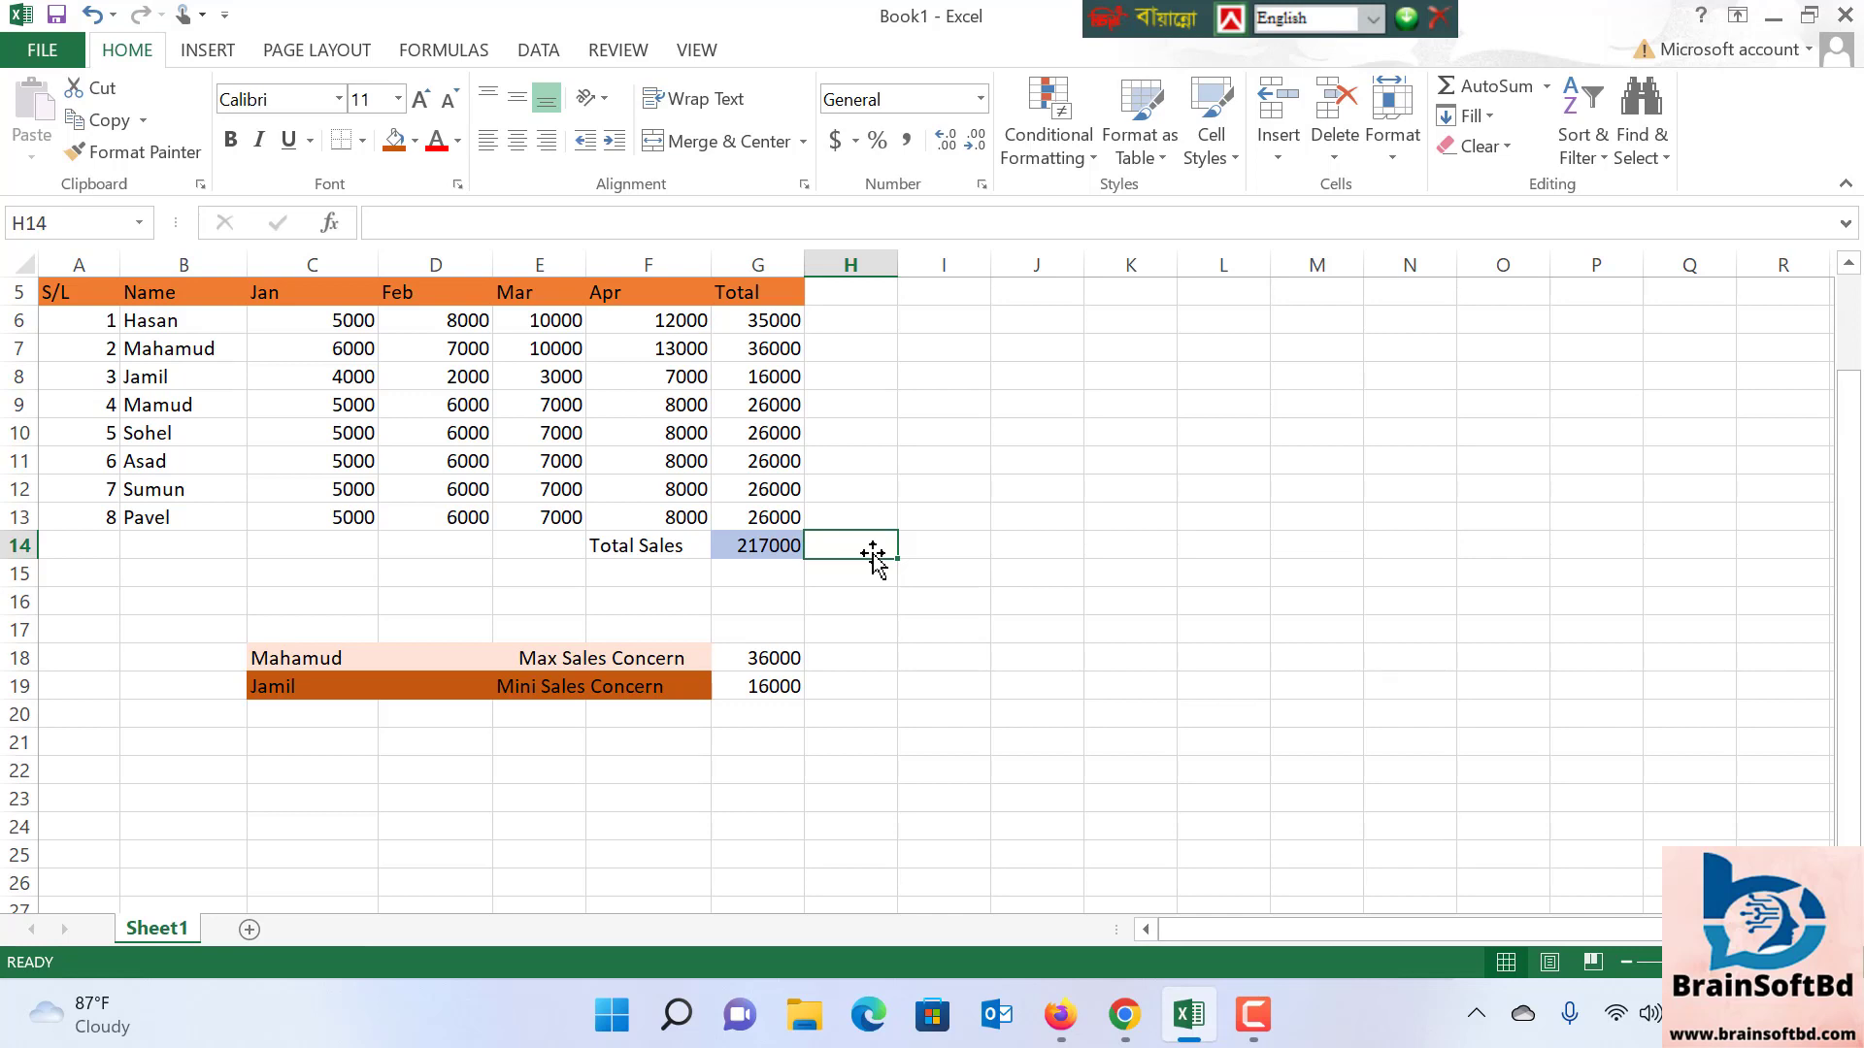
{"action": "left_click", "coordinate": [1092, 646]}
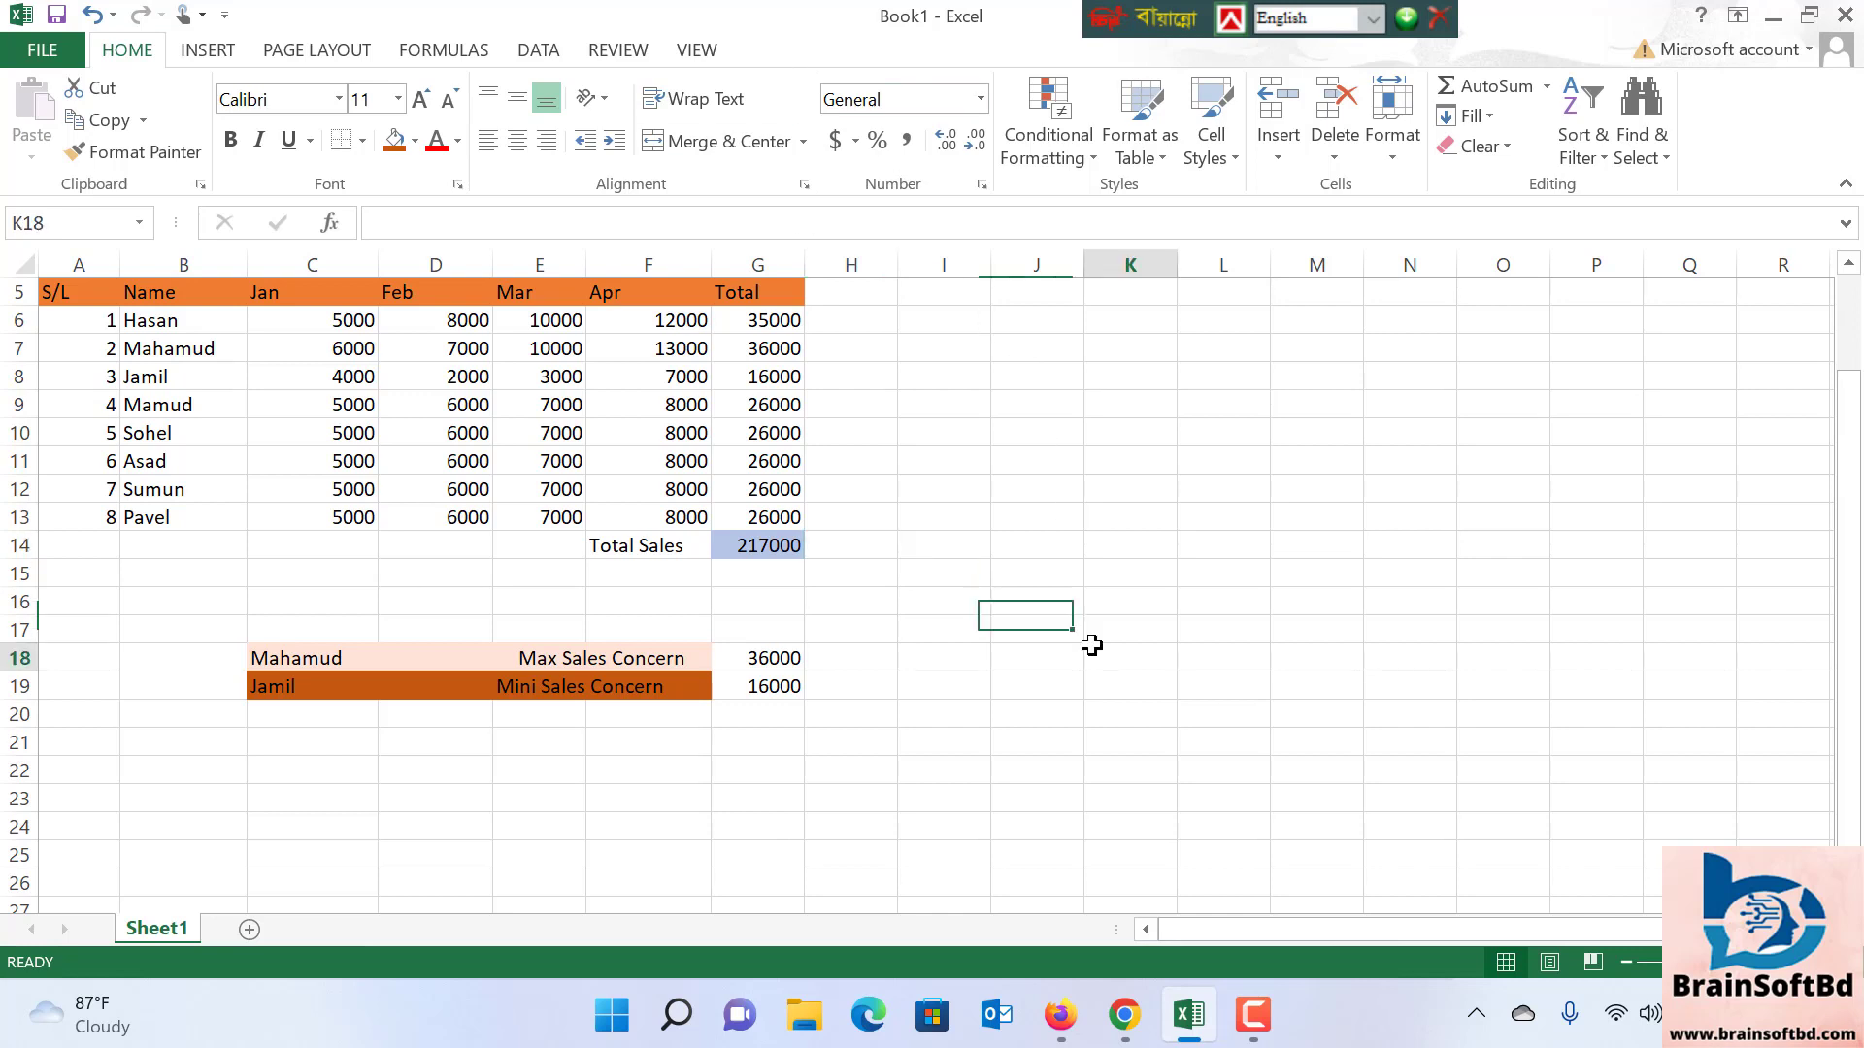
{"action": "left_click", "coordinate": [846, 546]}
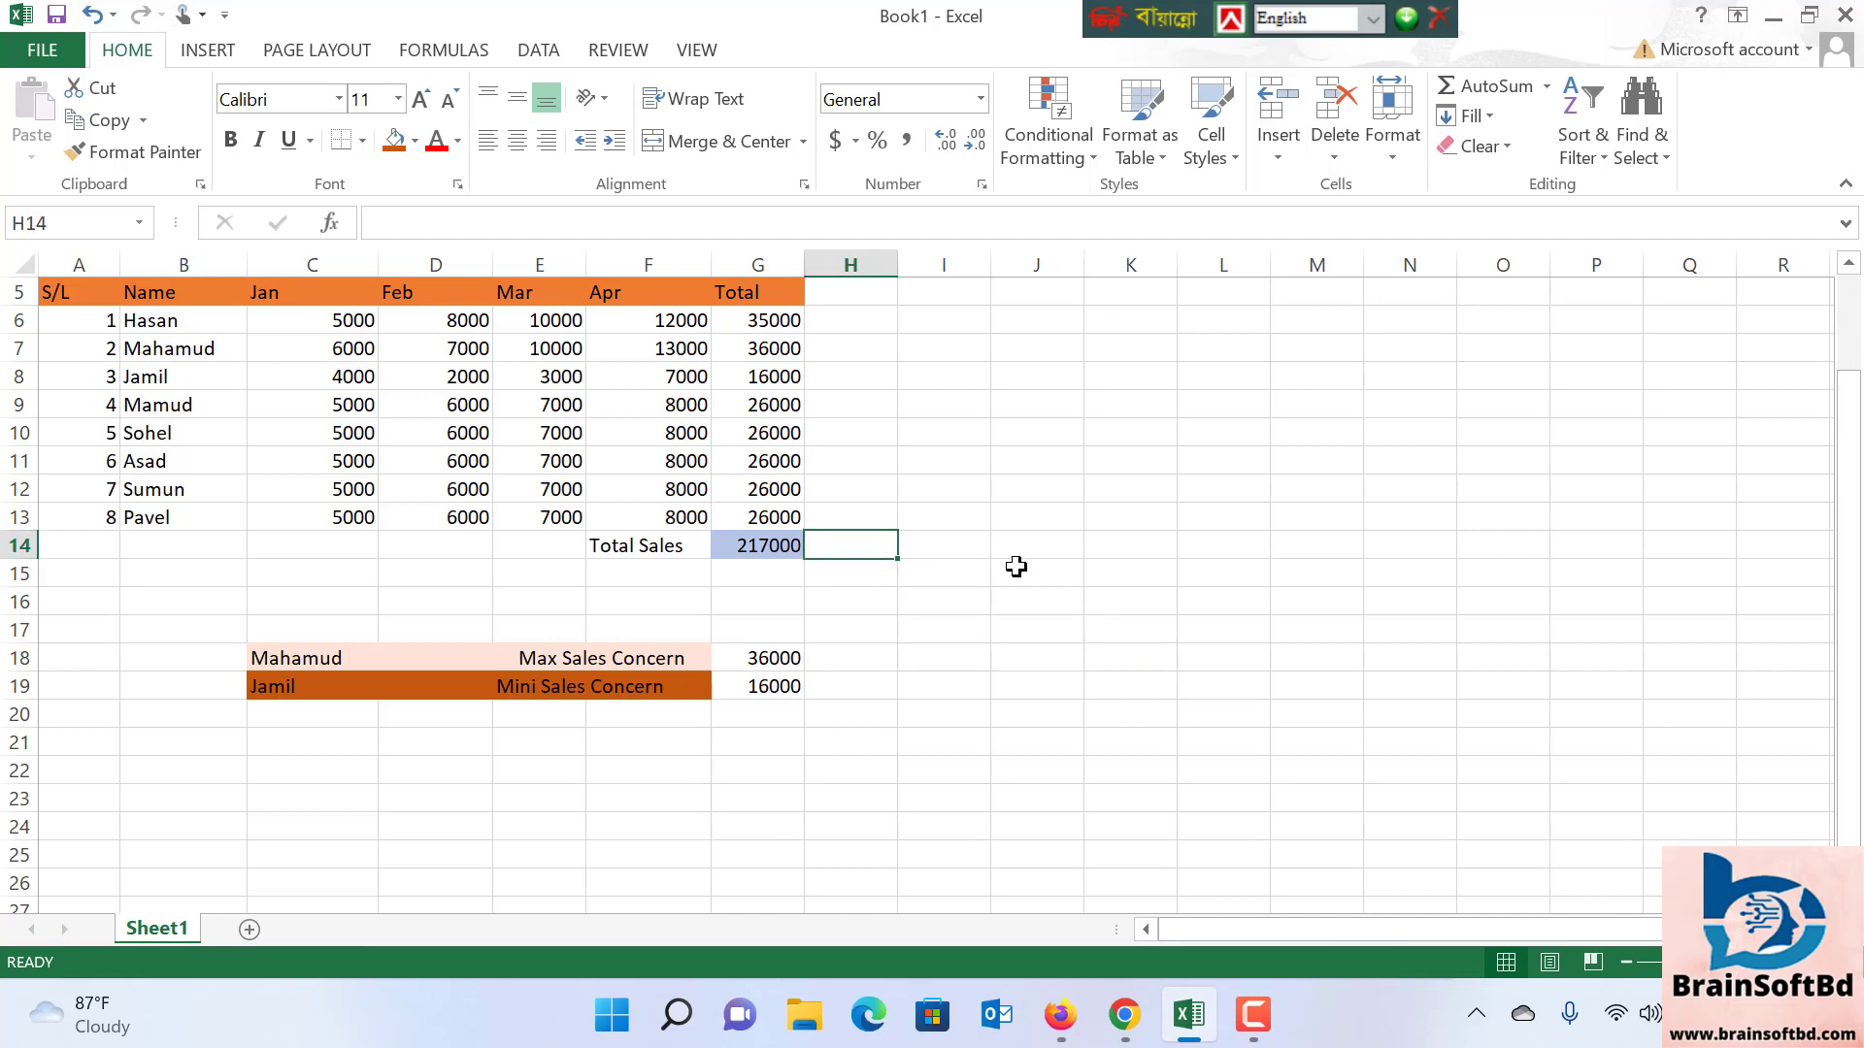
{"action": "type", "text": "Disc"}
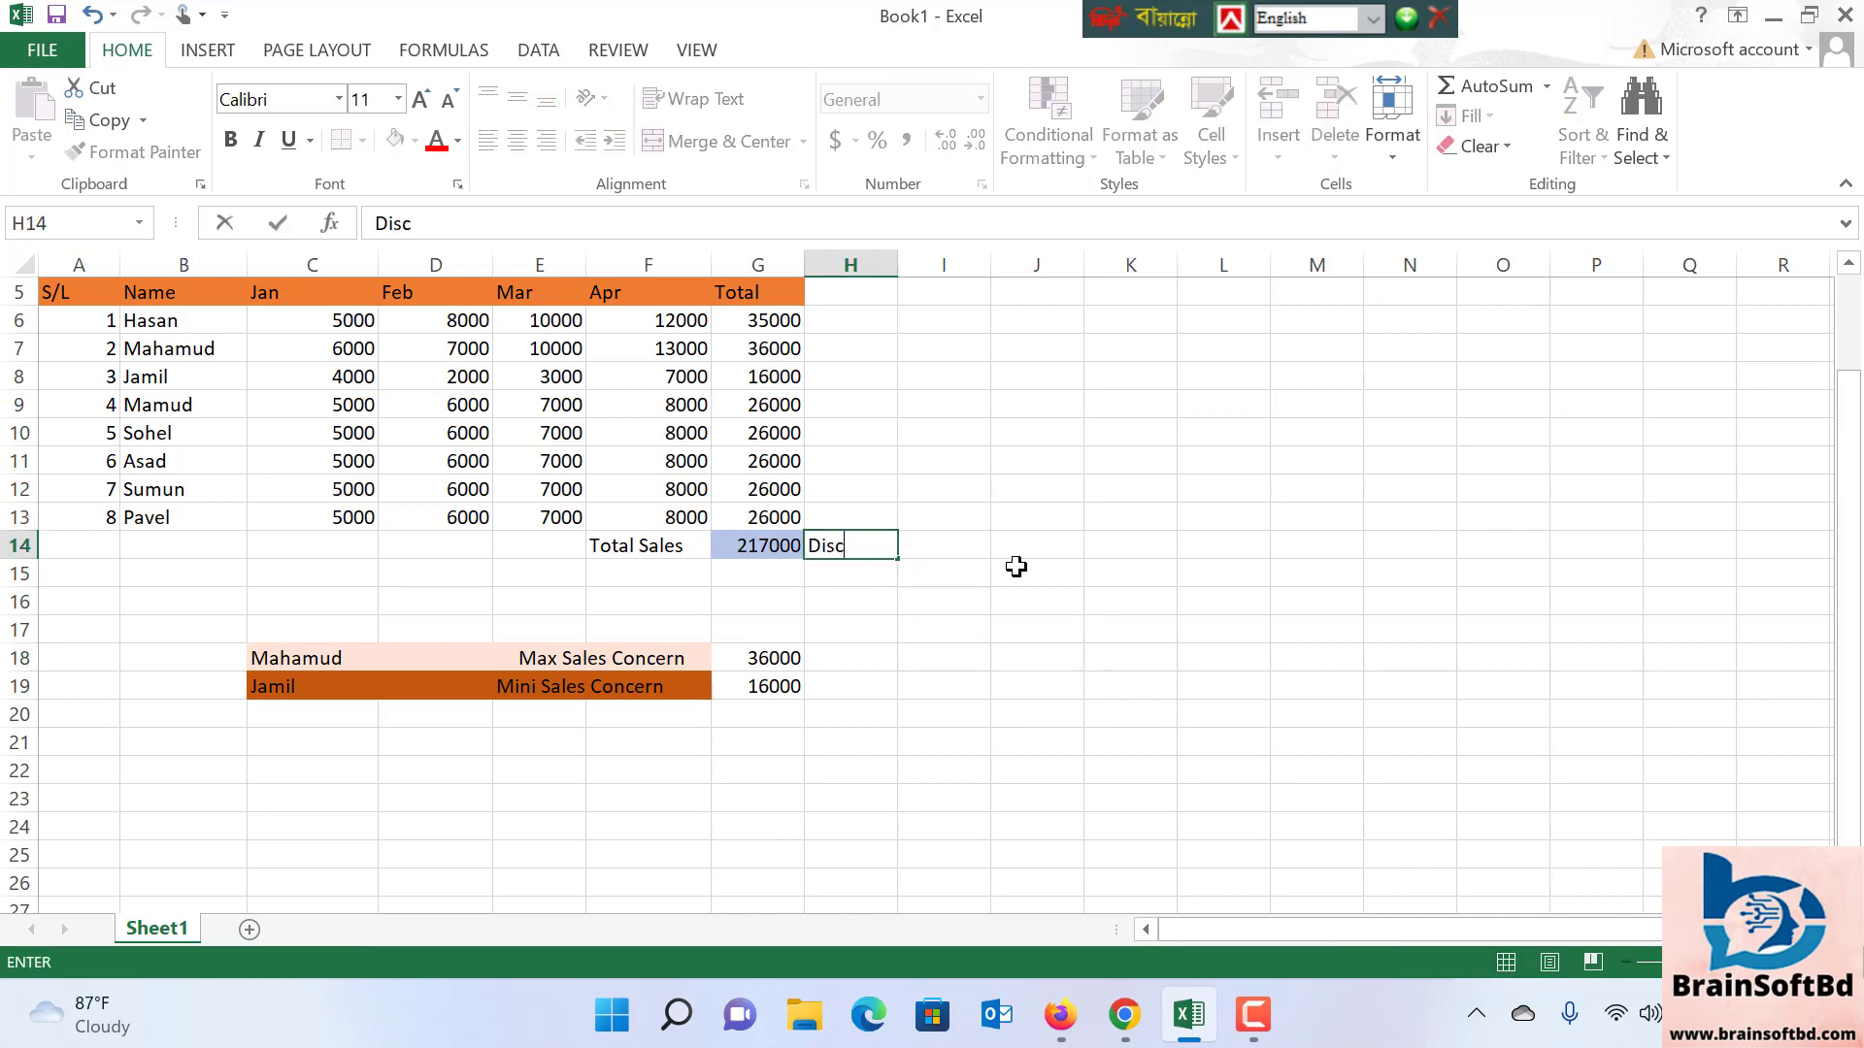
{"action": "type", "text": "ount"}
{"action": "left_click", "coordinate": [1020, 597]}
Enter the 50000 discount amount in I14, then select J14
{"action": "left_click", "coordinate": [926, 544]}
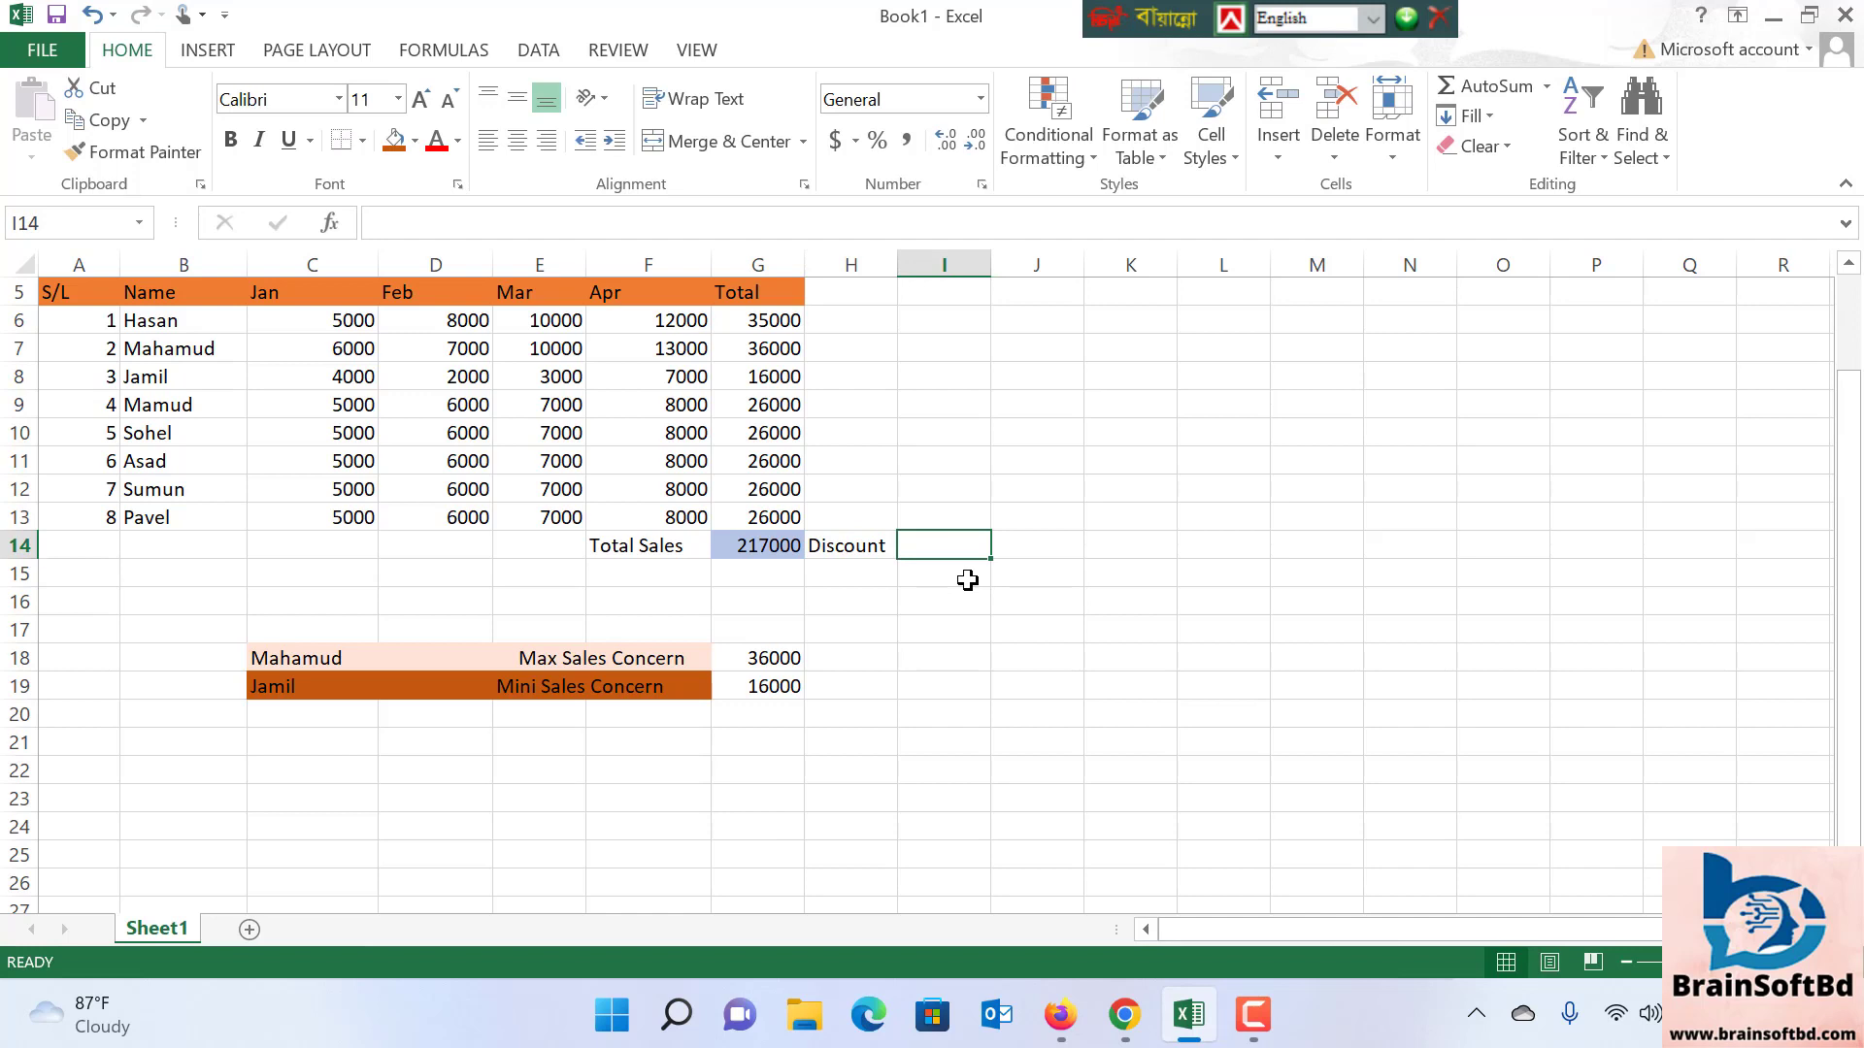
{"action": "type", "text": "50000"}
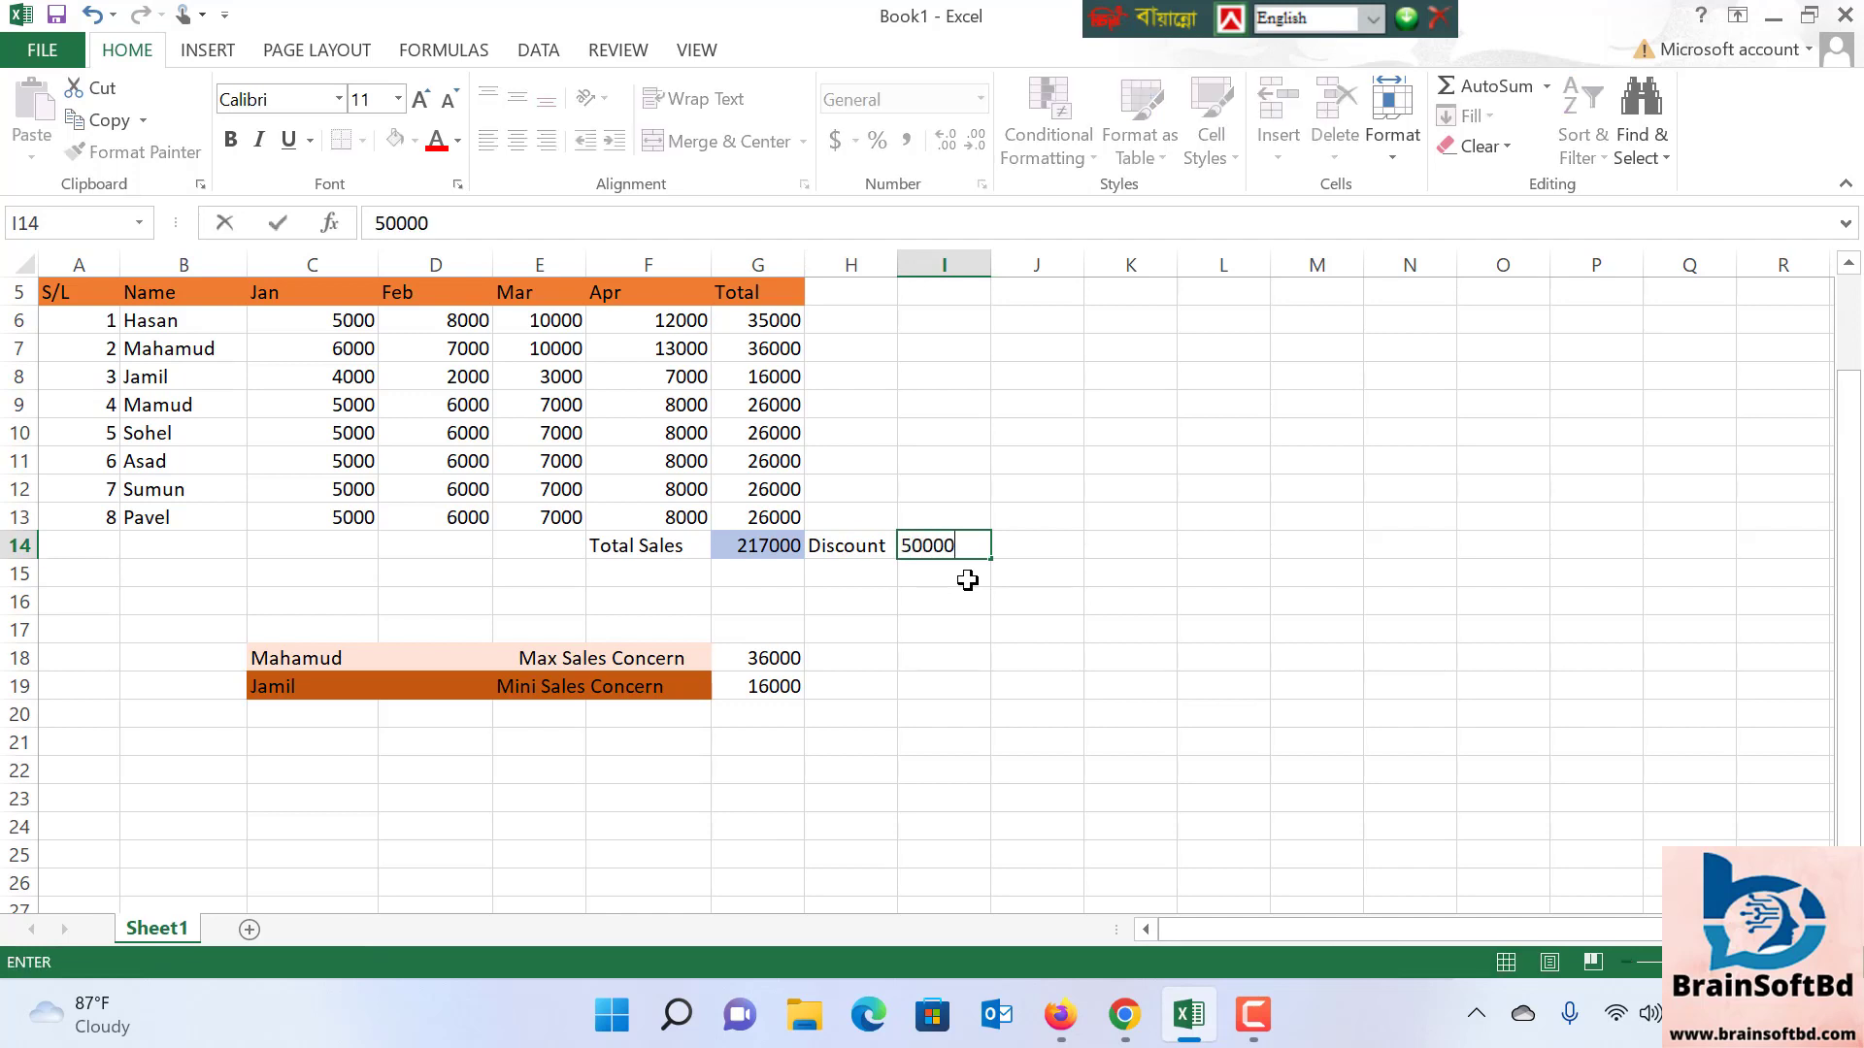
{"action": "left_click", "coordinate": [969, 590]}
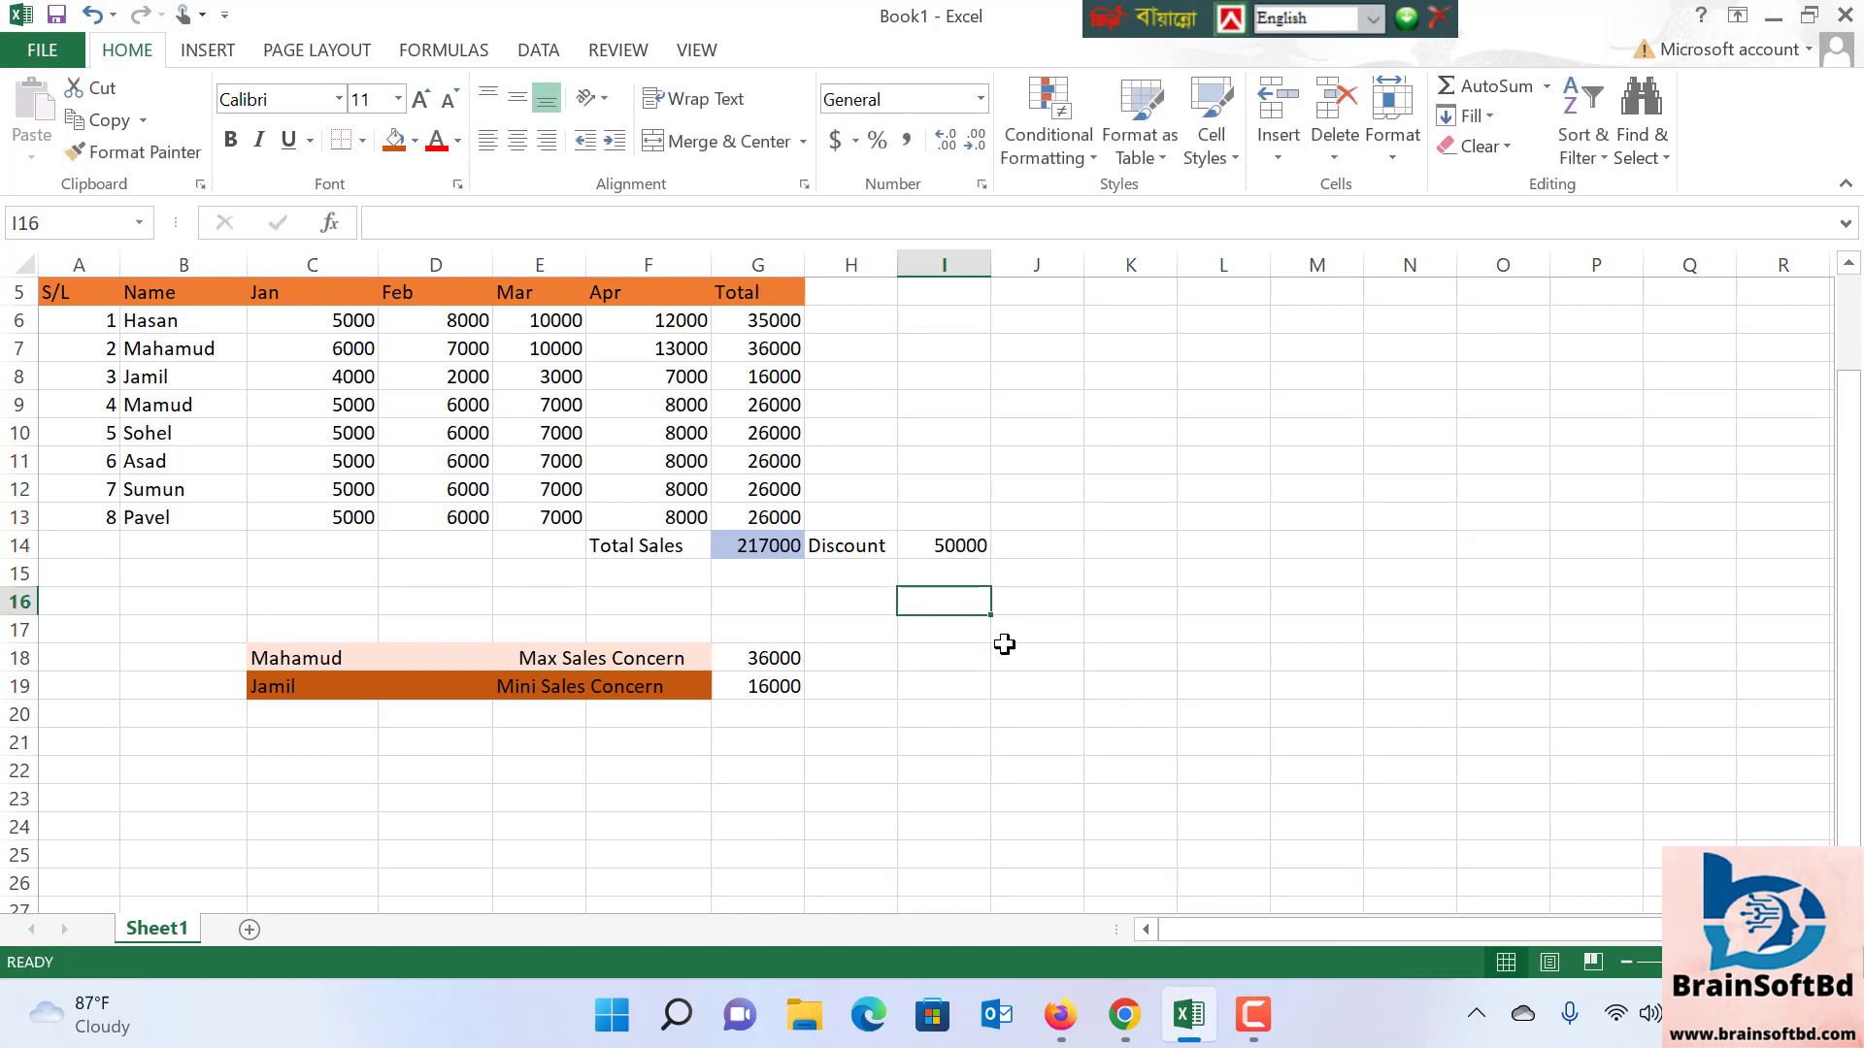
{"action": "left_click", "coordinate": [953, 543]}
{"action": "left_click", "coordinate": [1065, 545]}
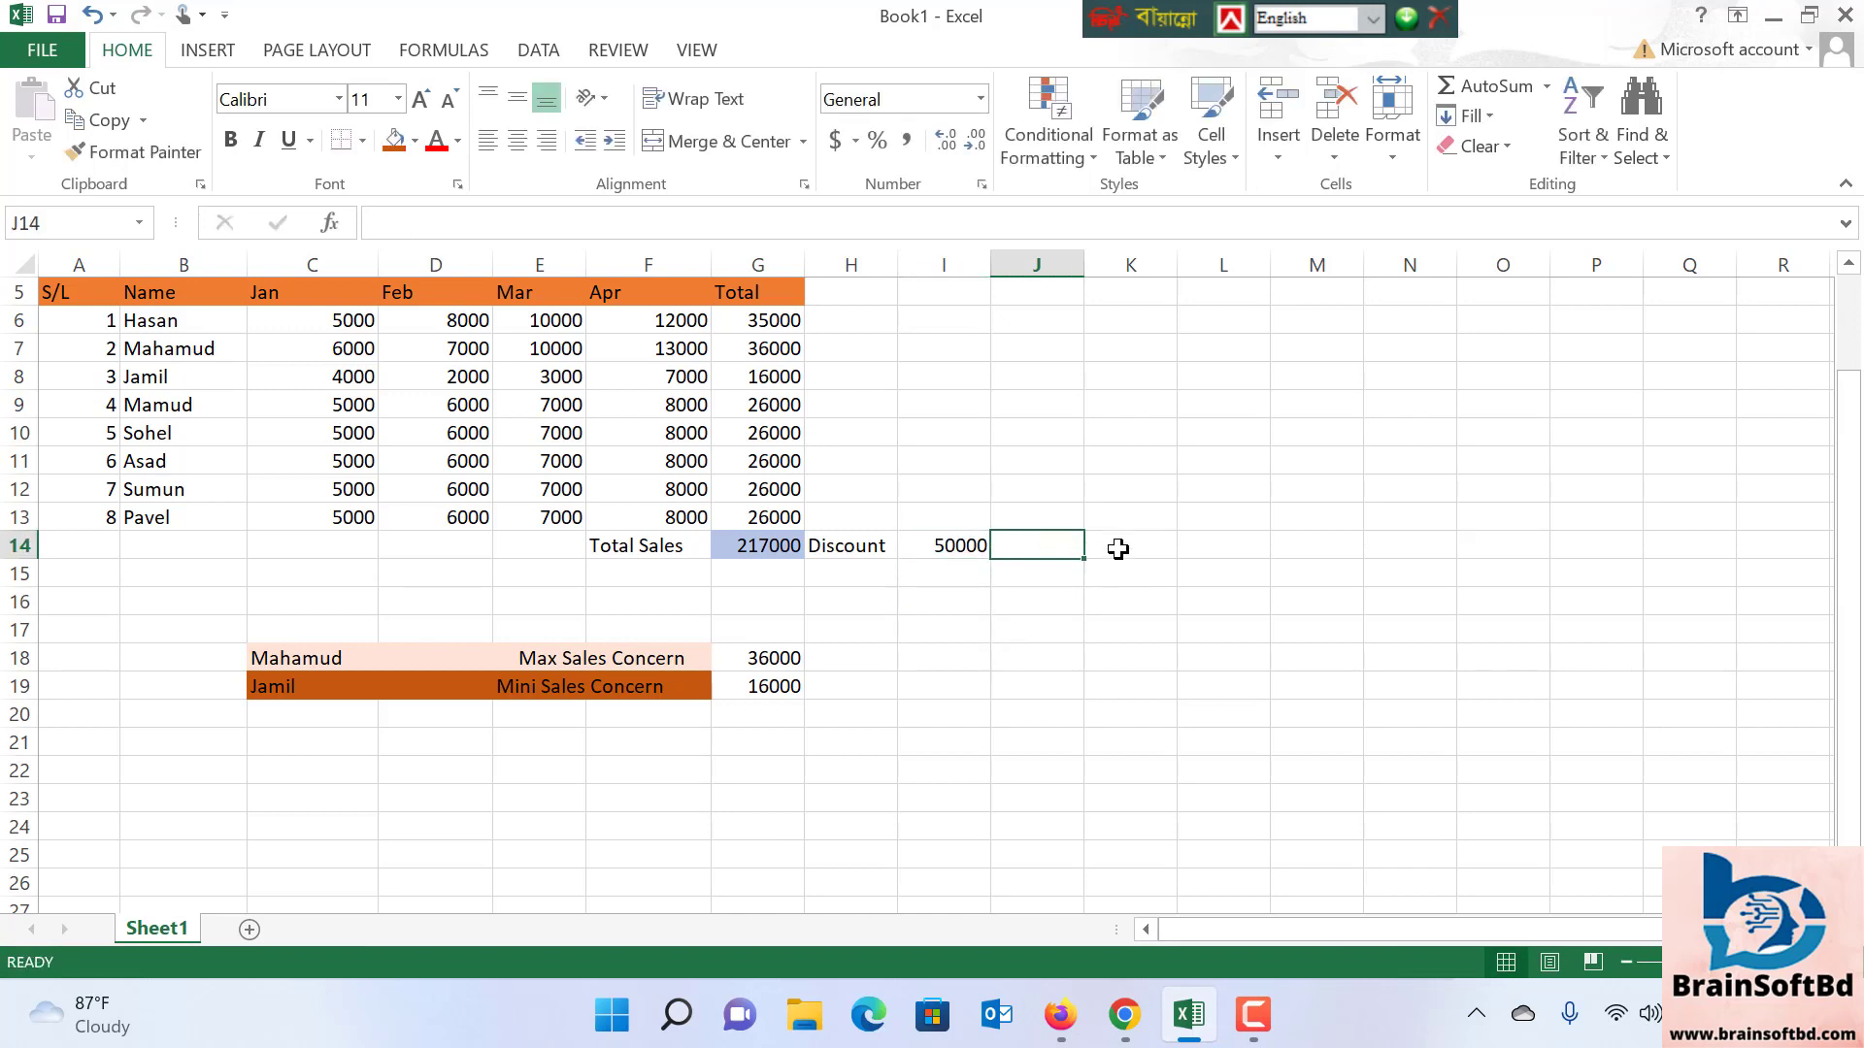
Enter =SUM(G14-I14) in J14 to subtract the discount from Total Sales
{"action": "left_click", "coordinate": [741, 548]}
{"action": "left_click", "coordinate": [1054, 548]}
{"action": "type", "text": "="}
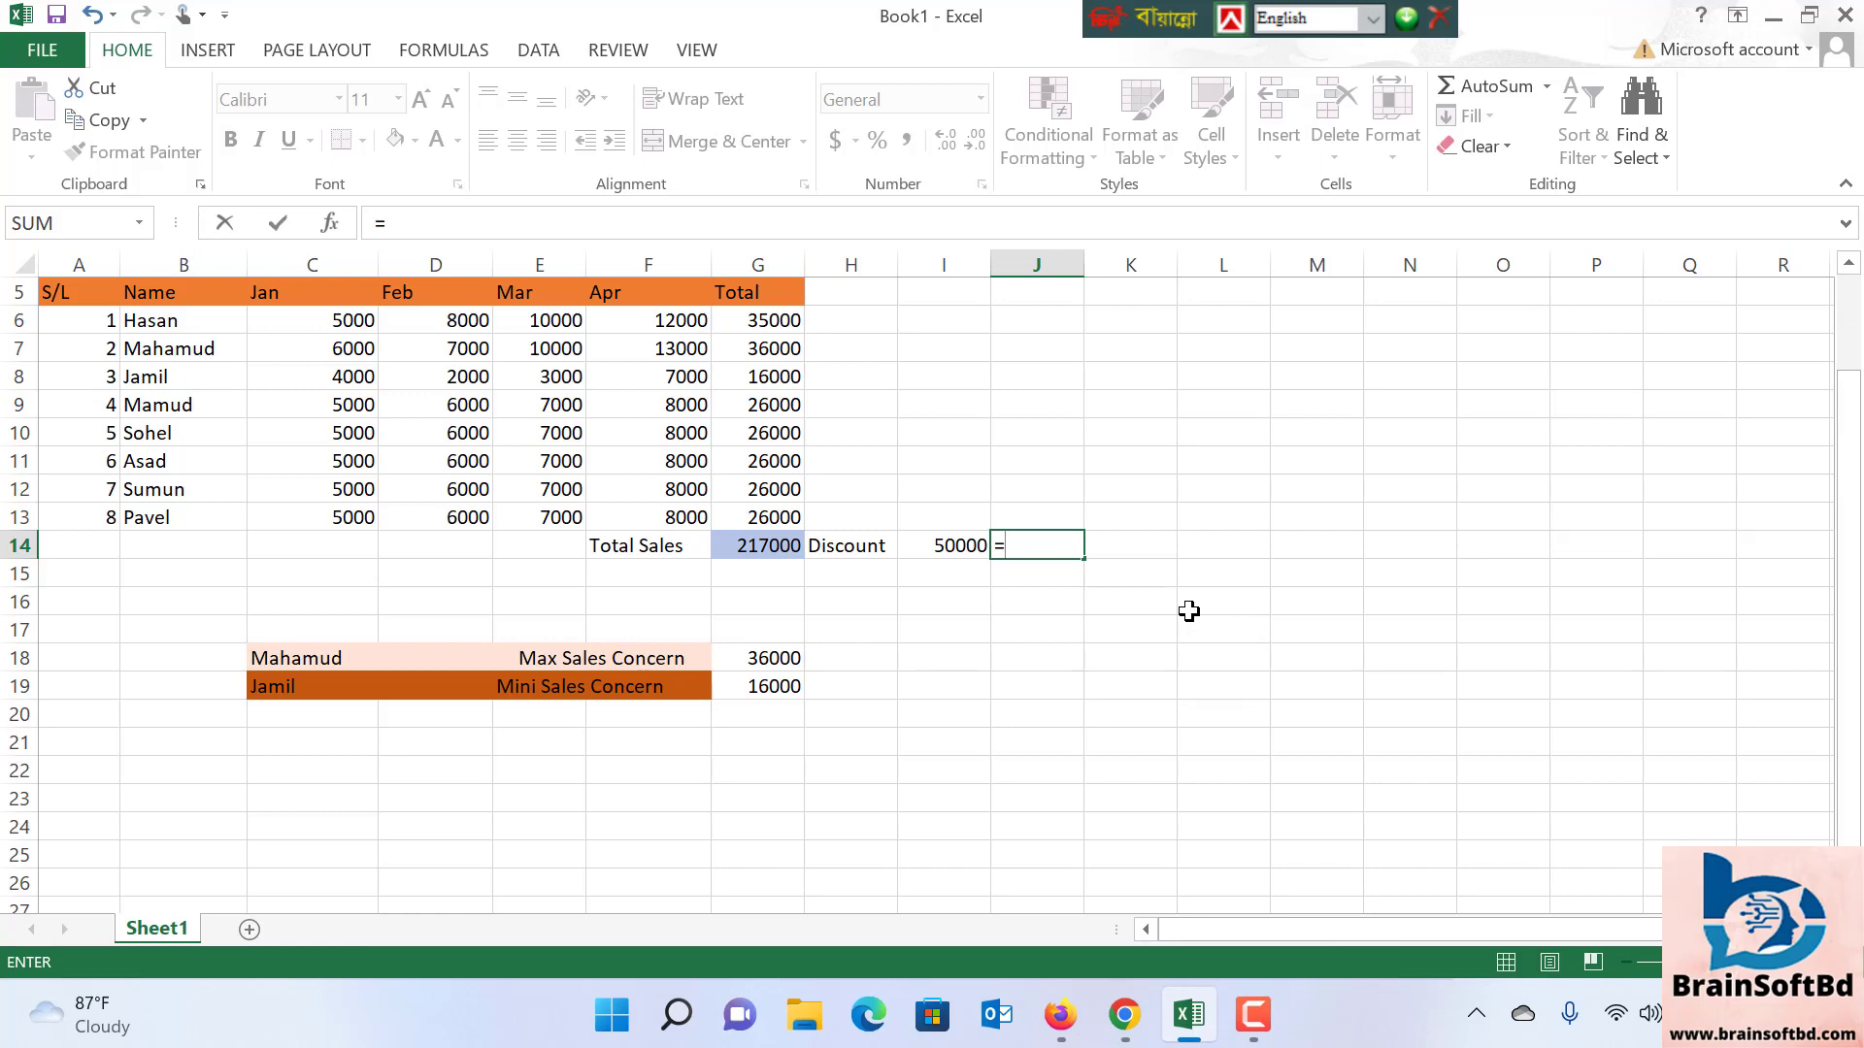
{"action": "type", "text": "s"}
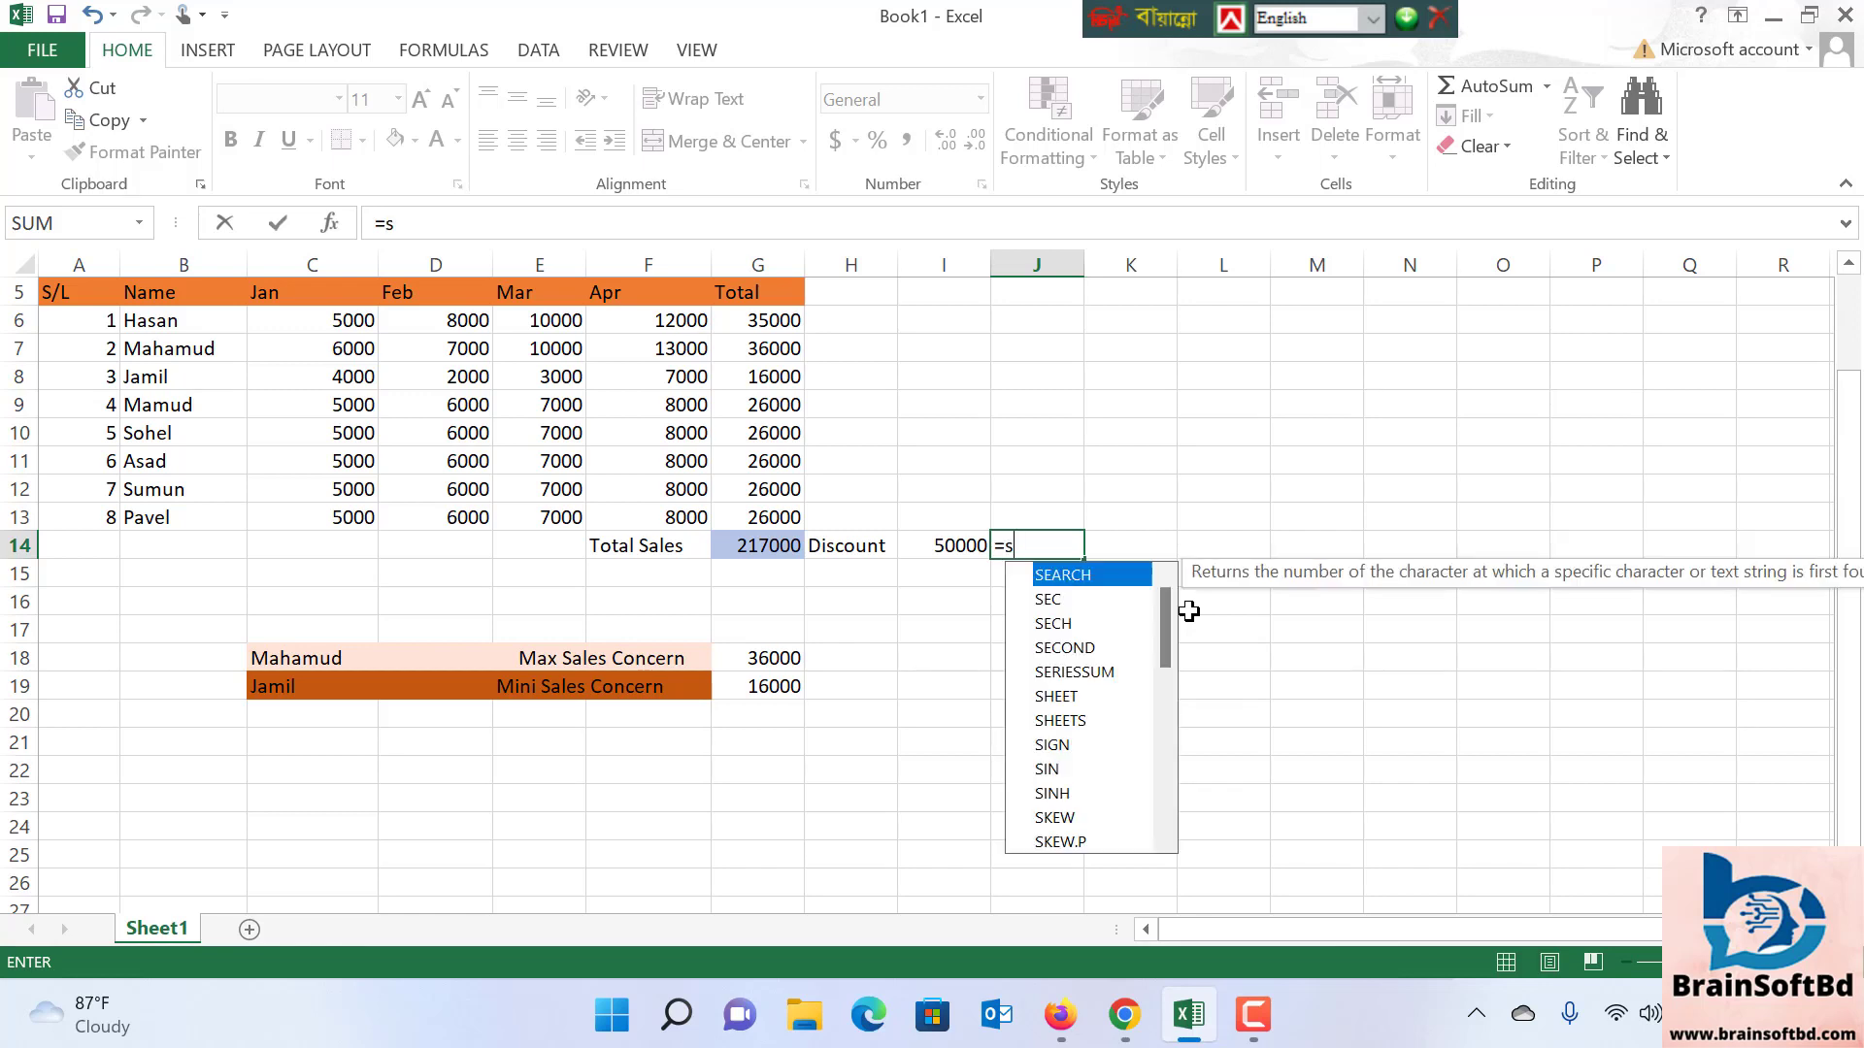
{"action": "type", "text": "um"}
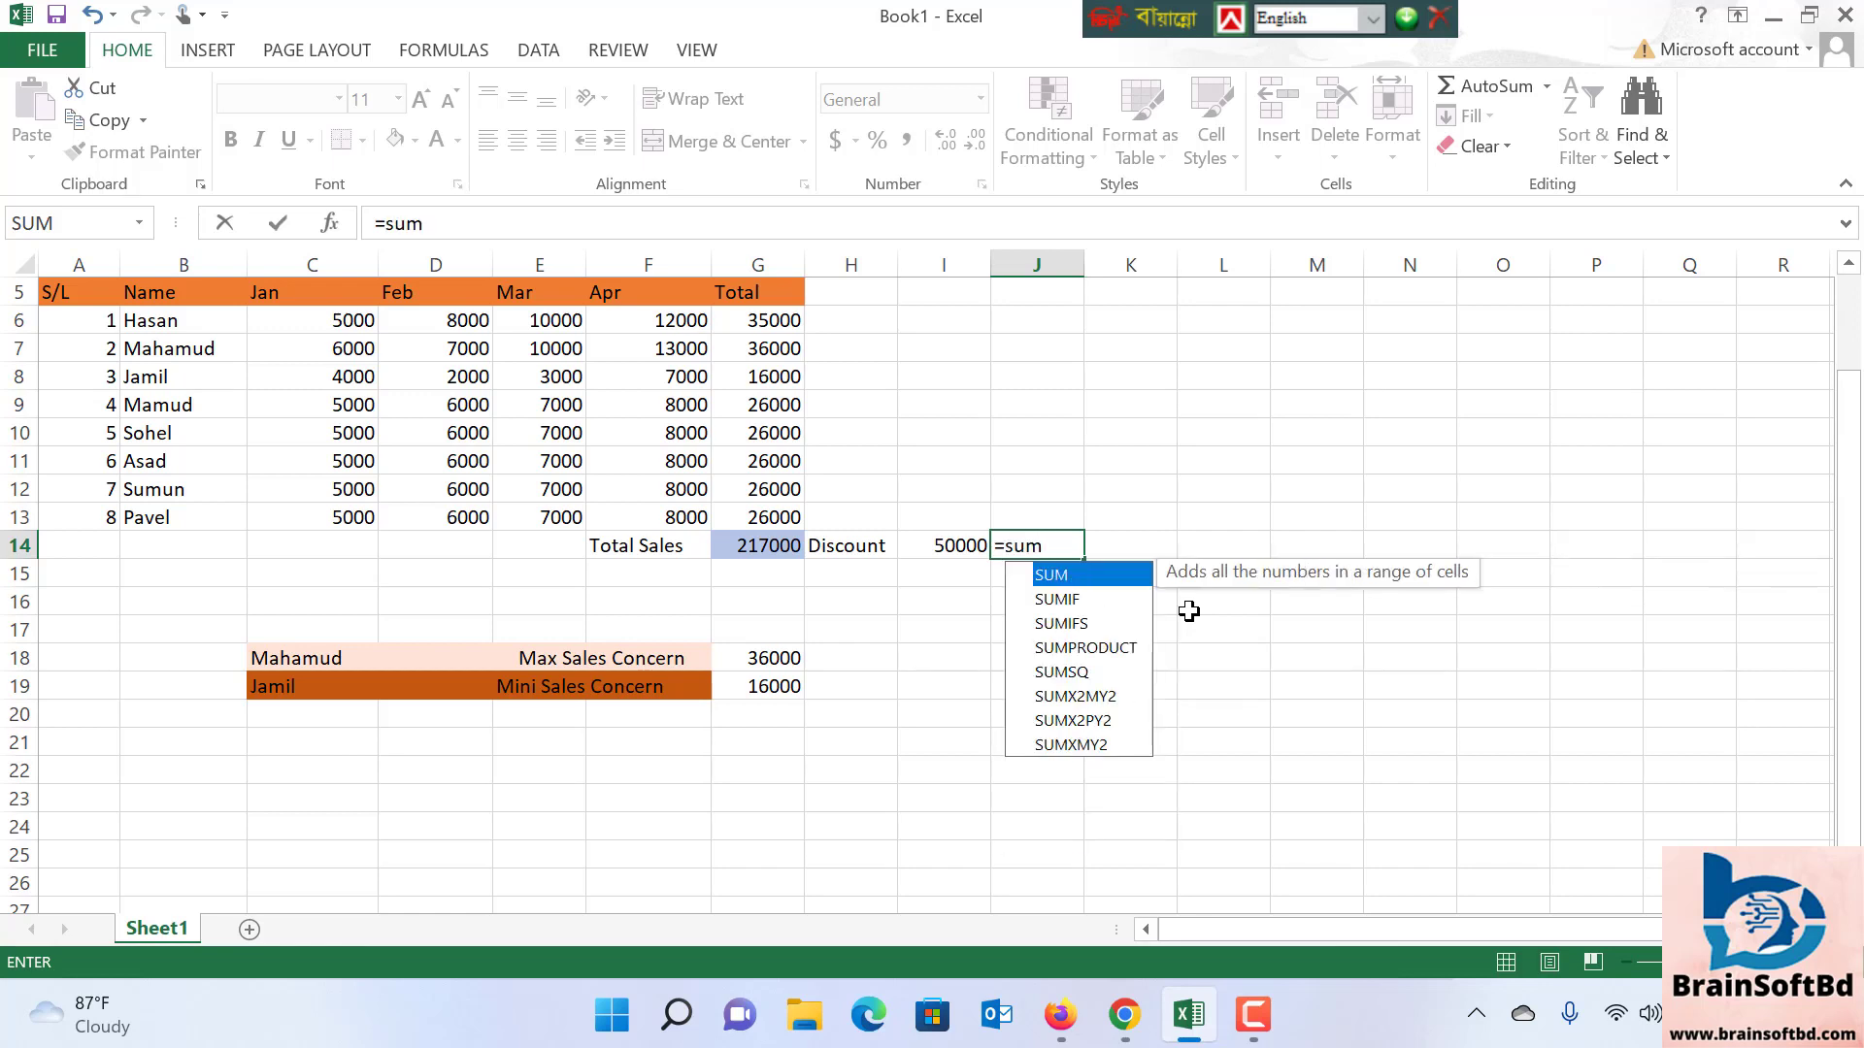
{"action": "double_click", "coordinate": [1080, 571]}
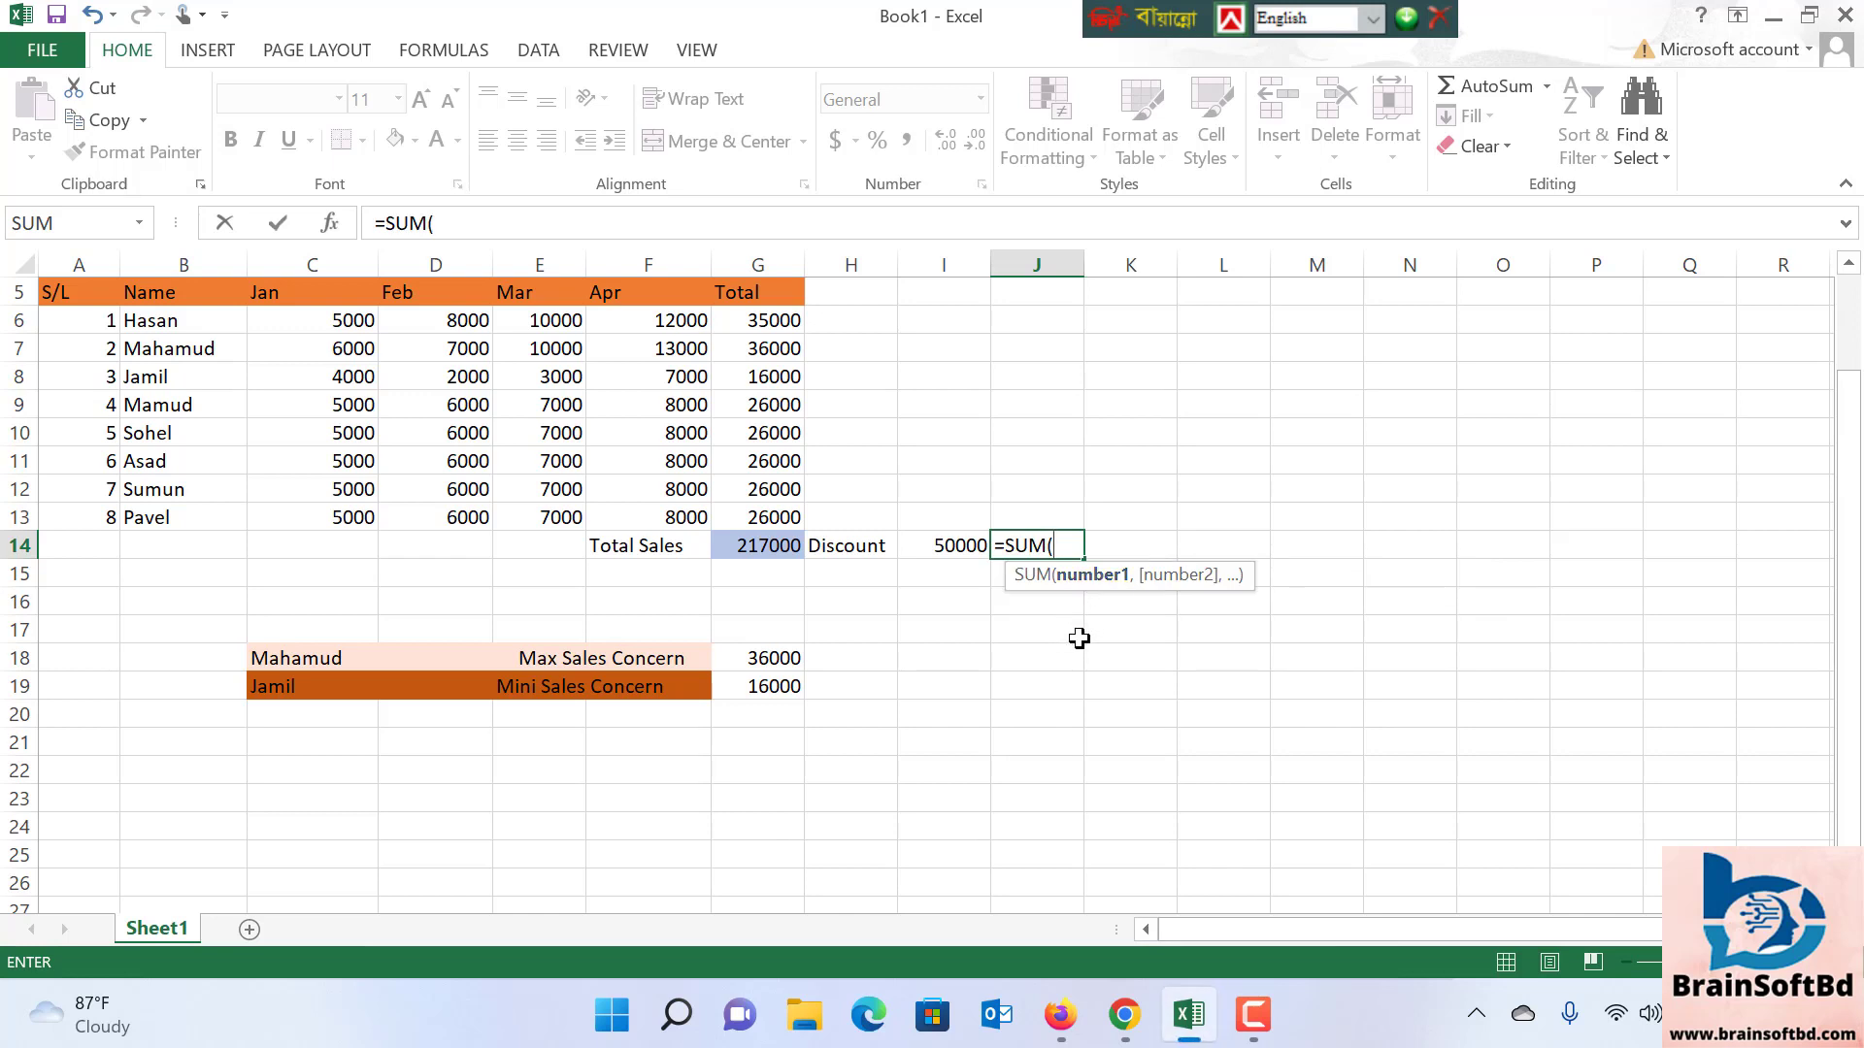
{"action": "left_click", "coordinate": [756, 549]}
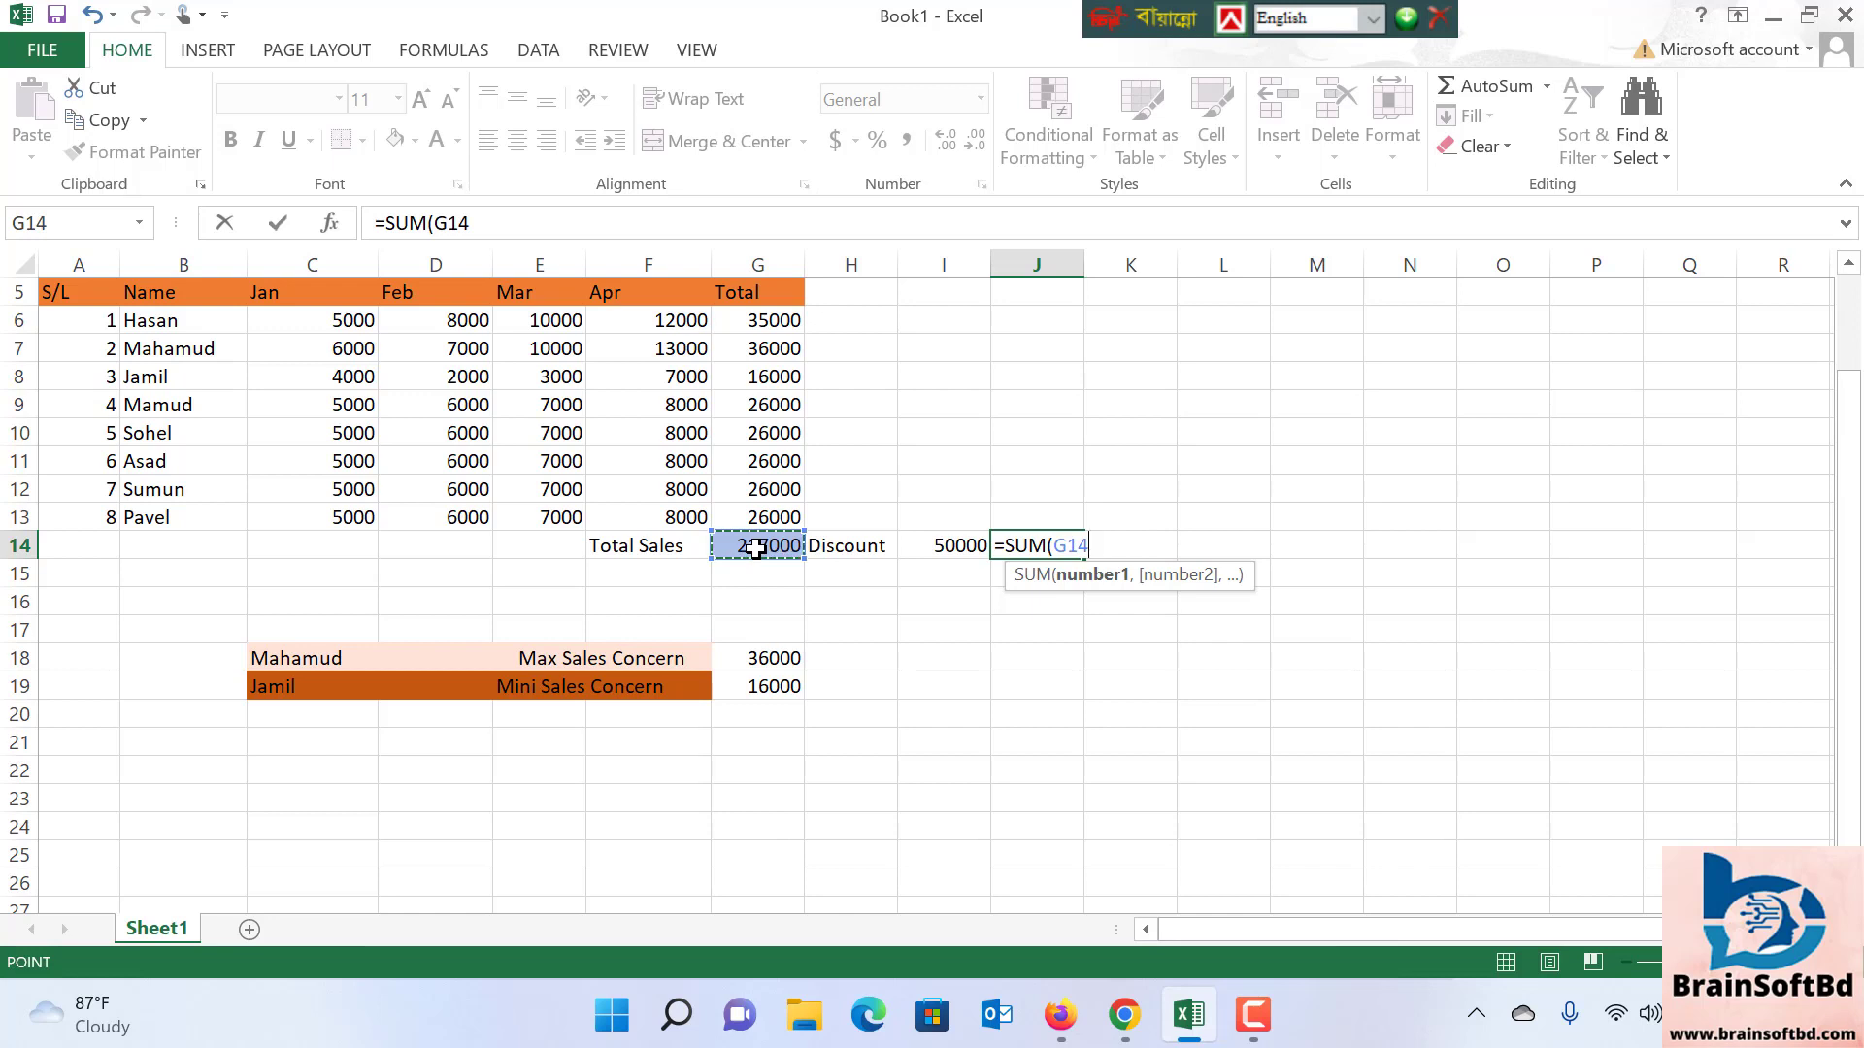
{"action": "type", "text": "-"}
{"action": "left_click", "coordinate": [961, 545]}
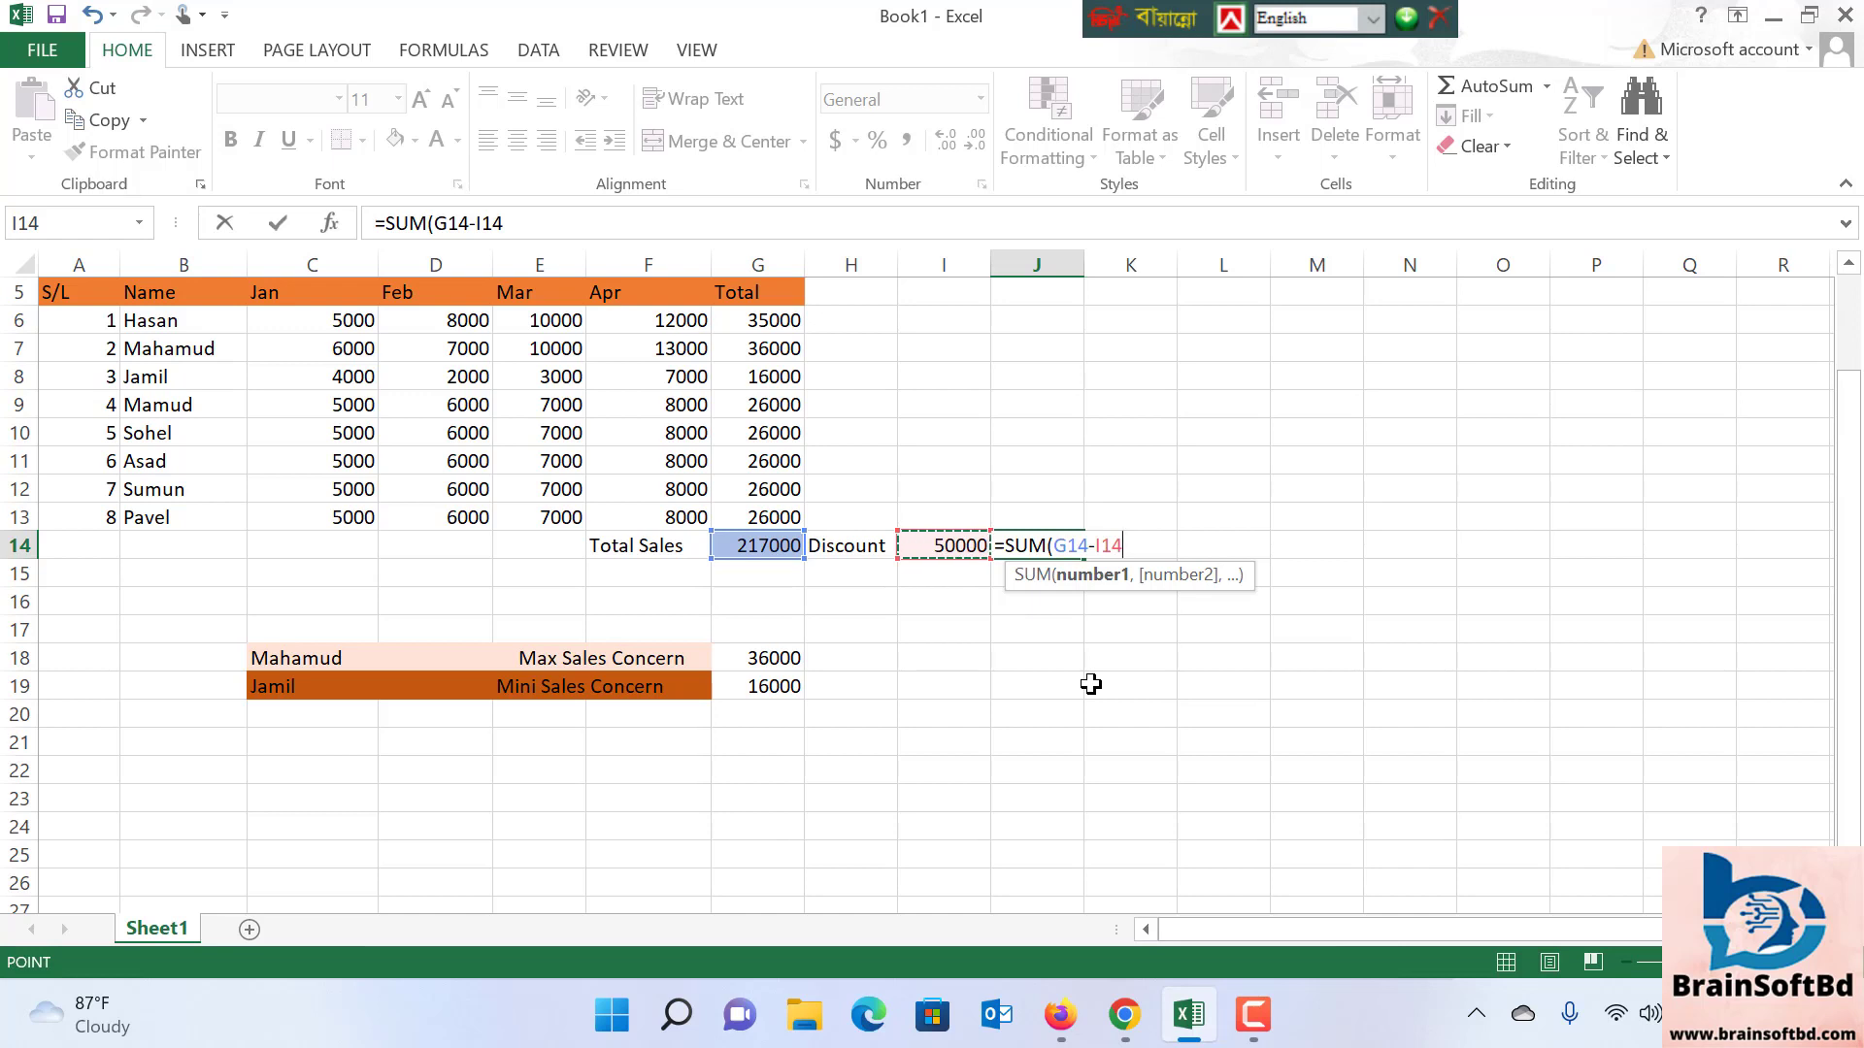
{"action": "key", "text": "Return"}
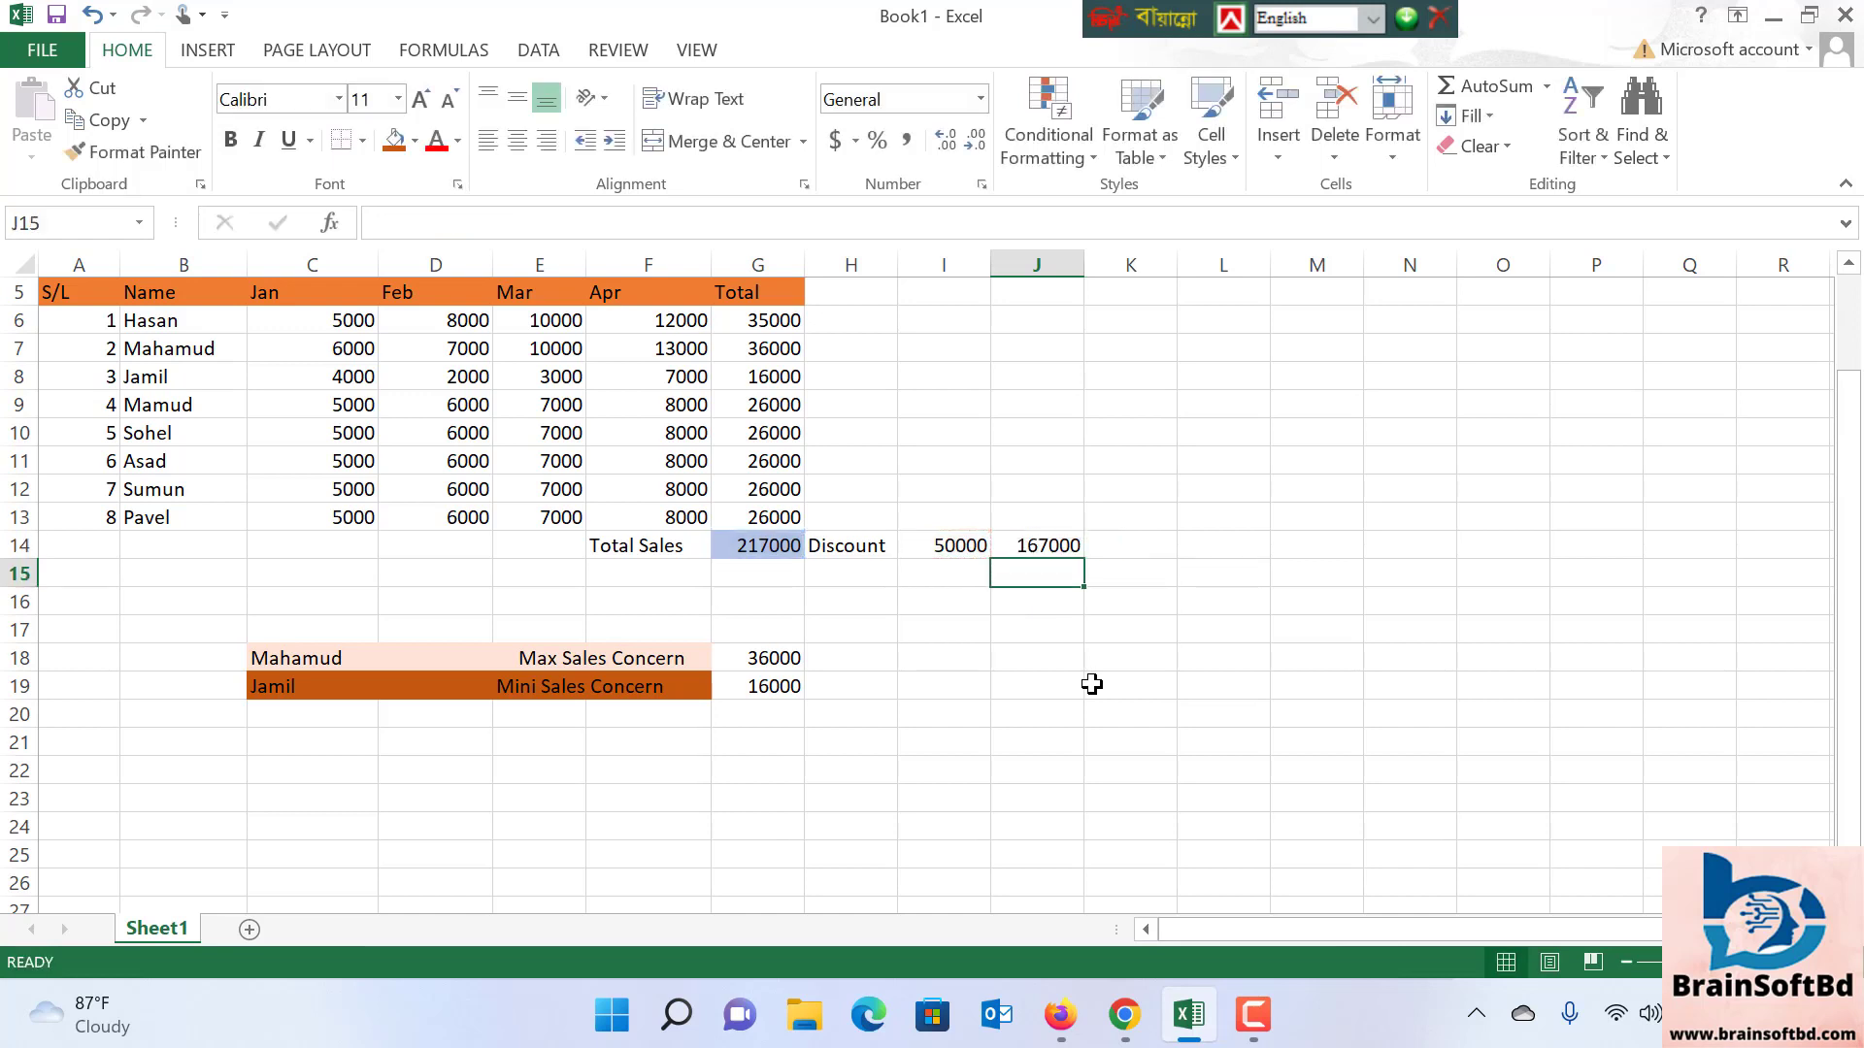
Verify J14 shows 167000 against the 50000 discount in I14
{"action": "left_click", "coordinate": [1218, 633]}
{"action": "left_click", "coordinate": [1064, 550]}
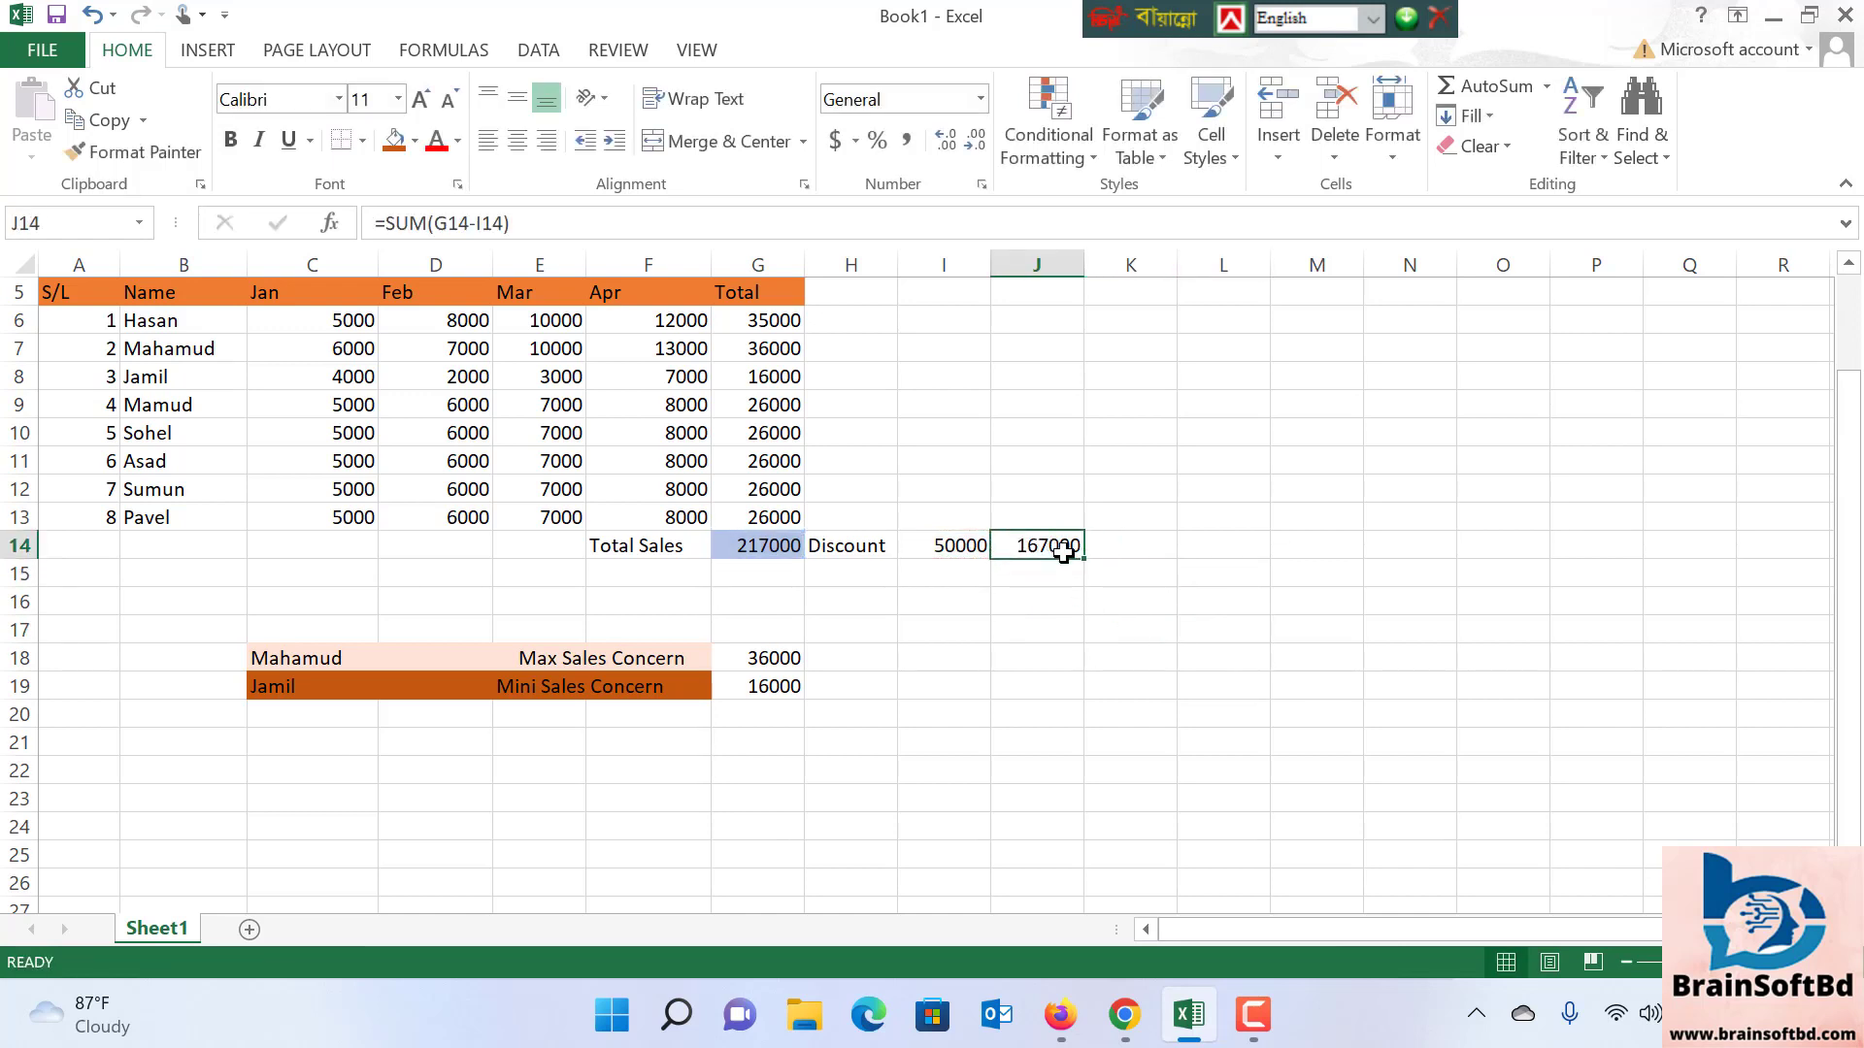
{"action": "left_click", "coordinate": [949, 545]}
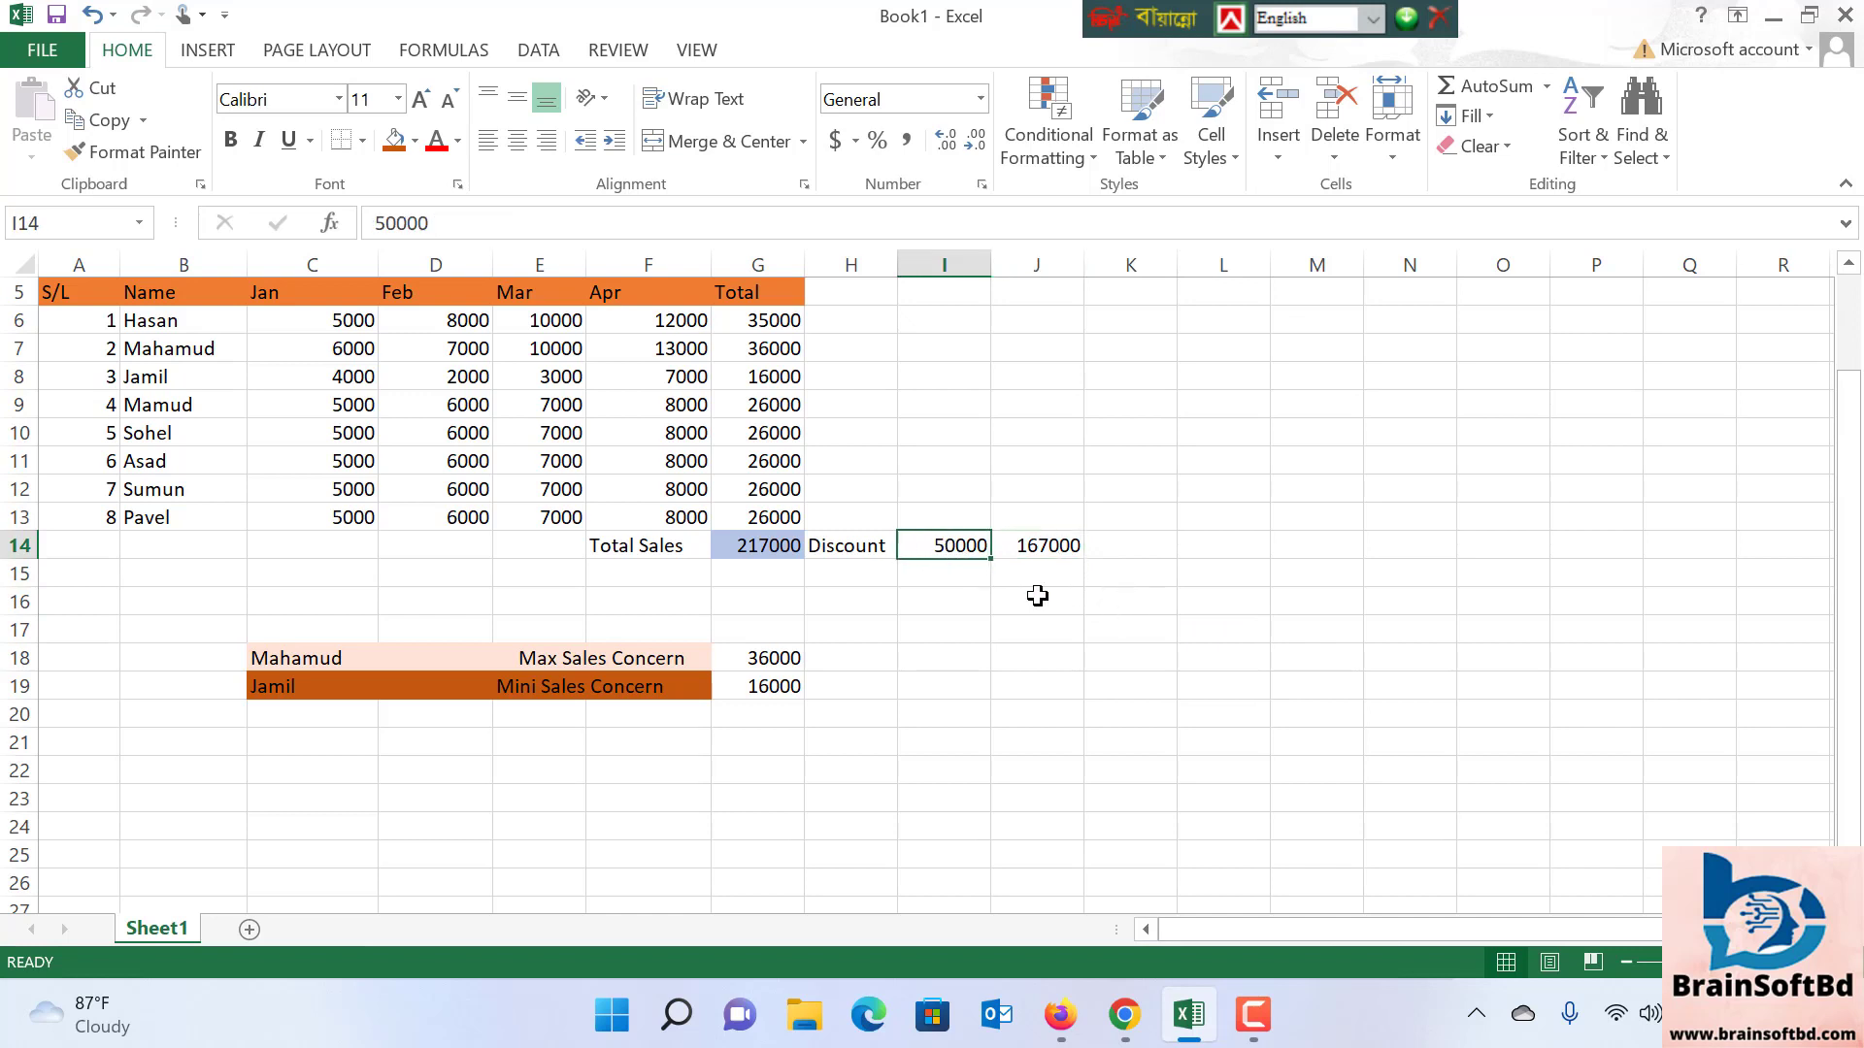
{"action": "left_click", "coordinate": [1049, 546]}
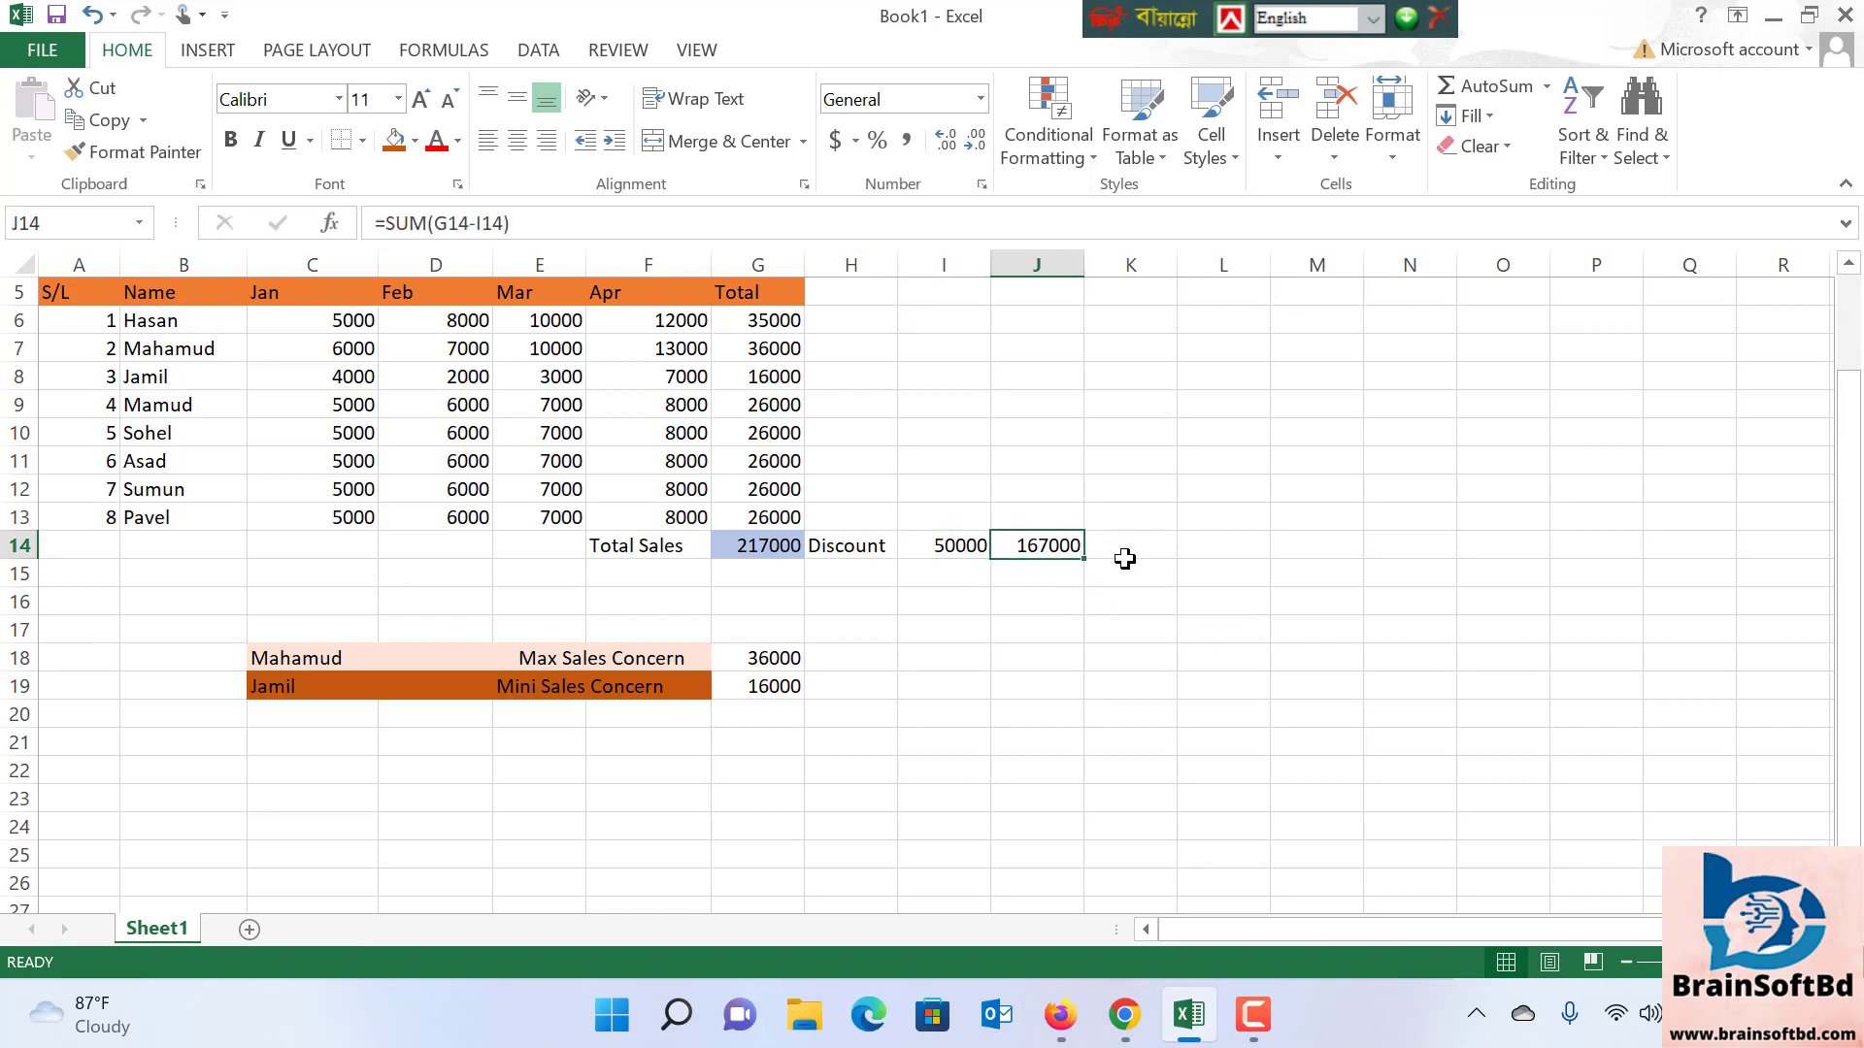
Shade J14, showing 167000, with a green fill instead of the default orange
{"action": "left_click", "coordinate": [394, 141]}
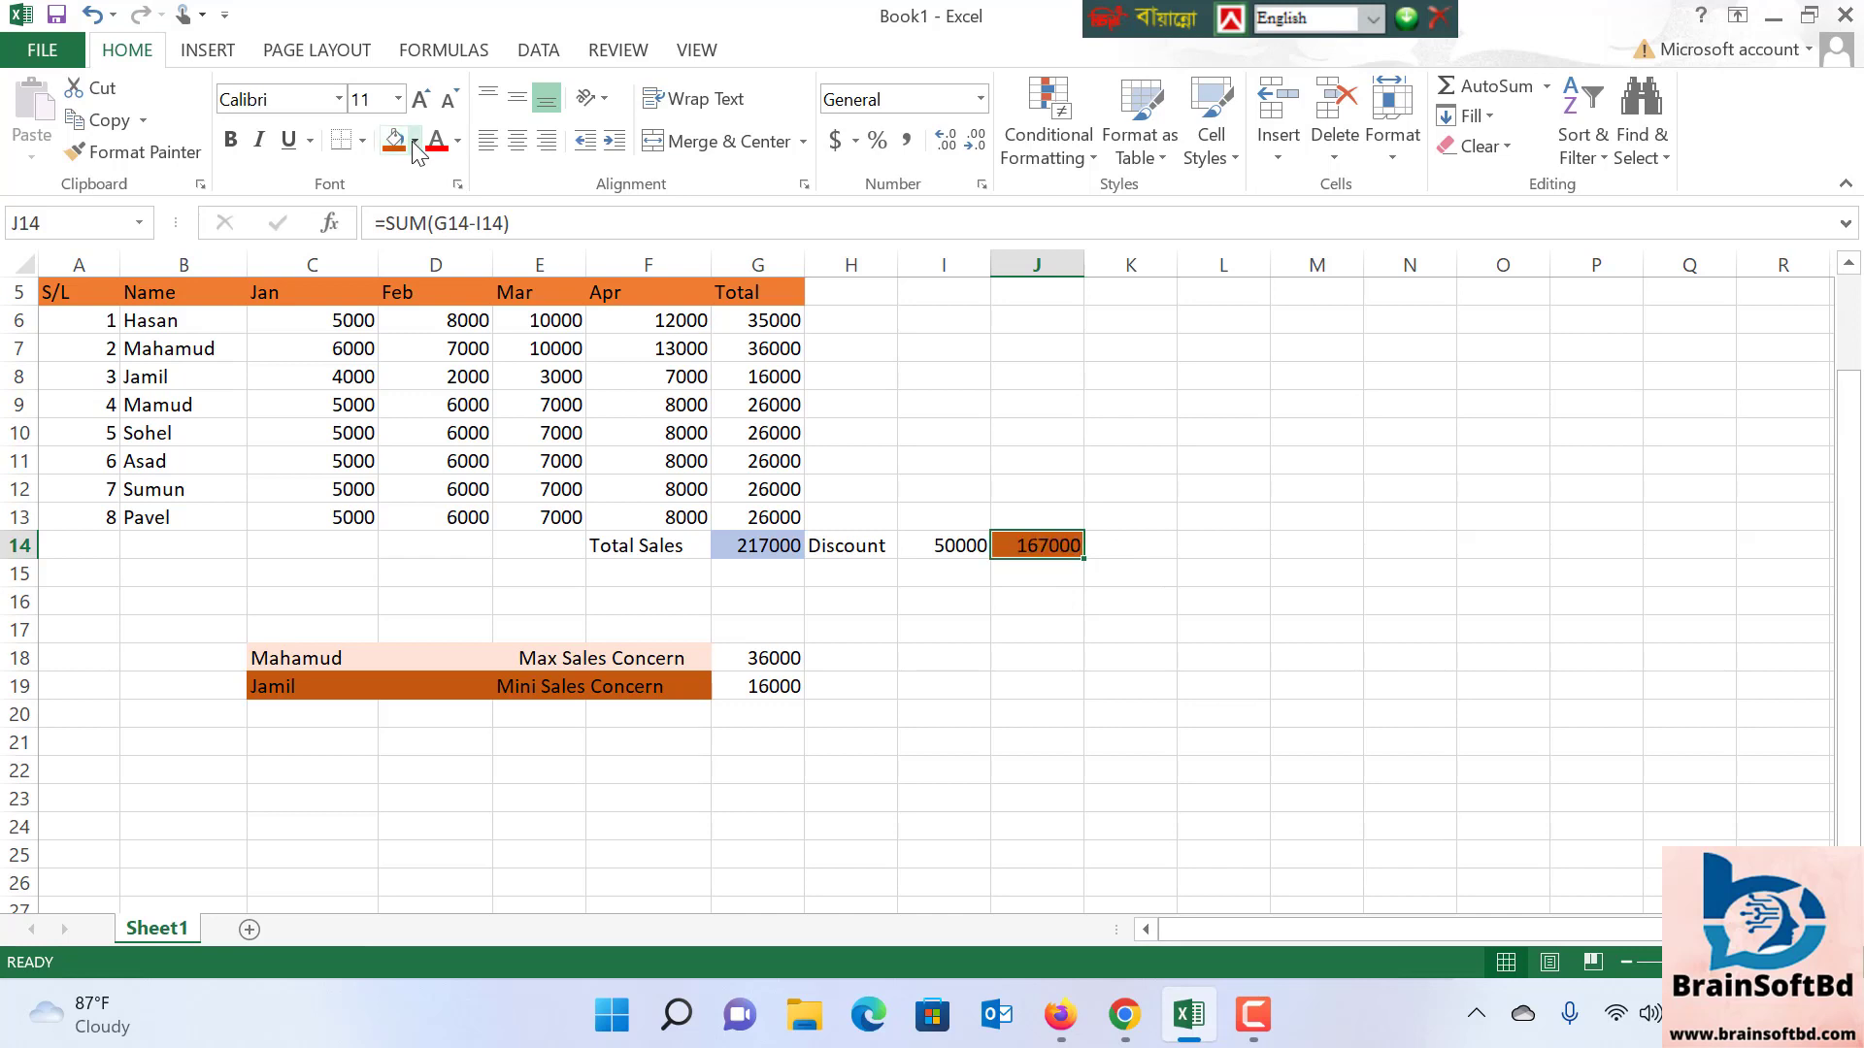
{"action": "left_click", "coordinate": [414, 141]}
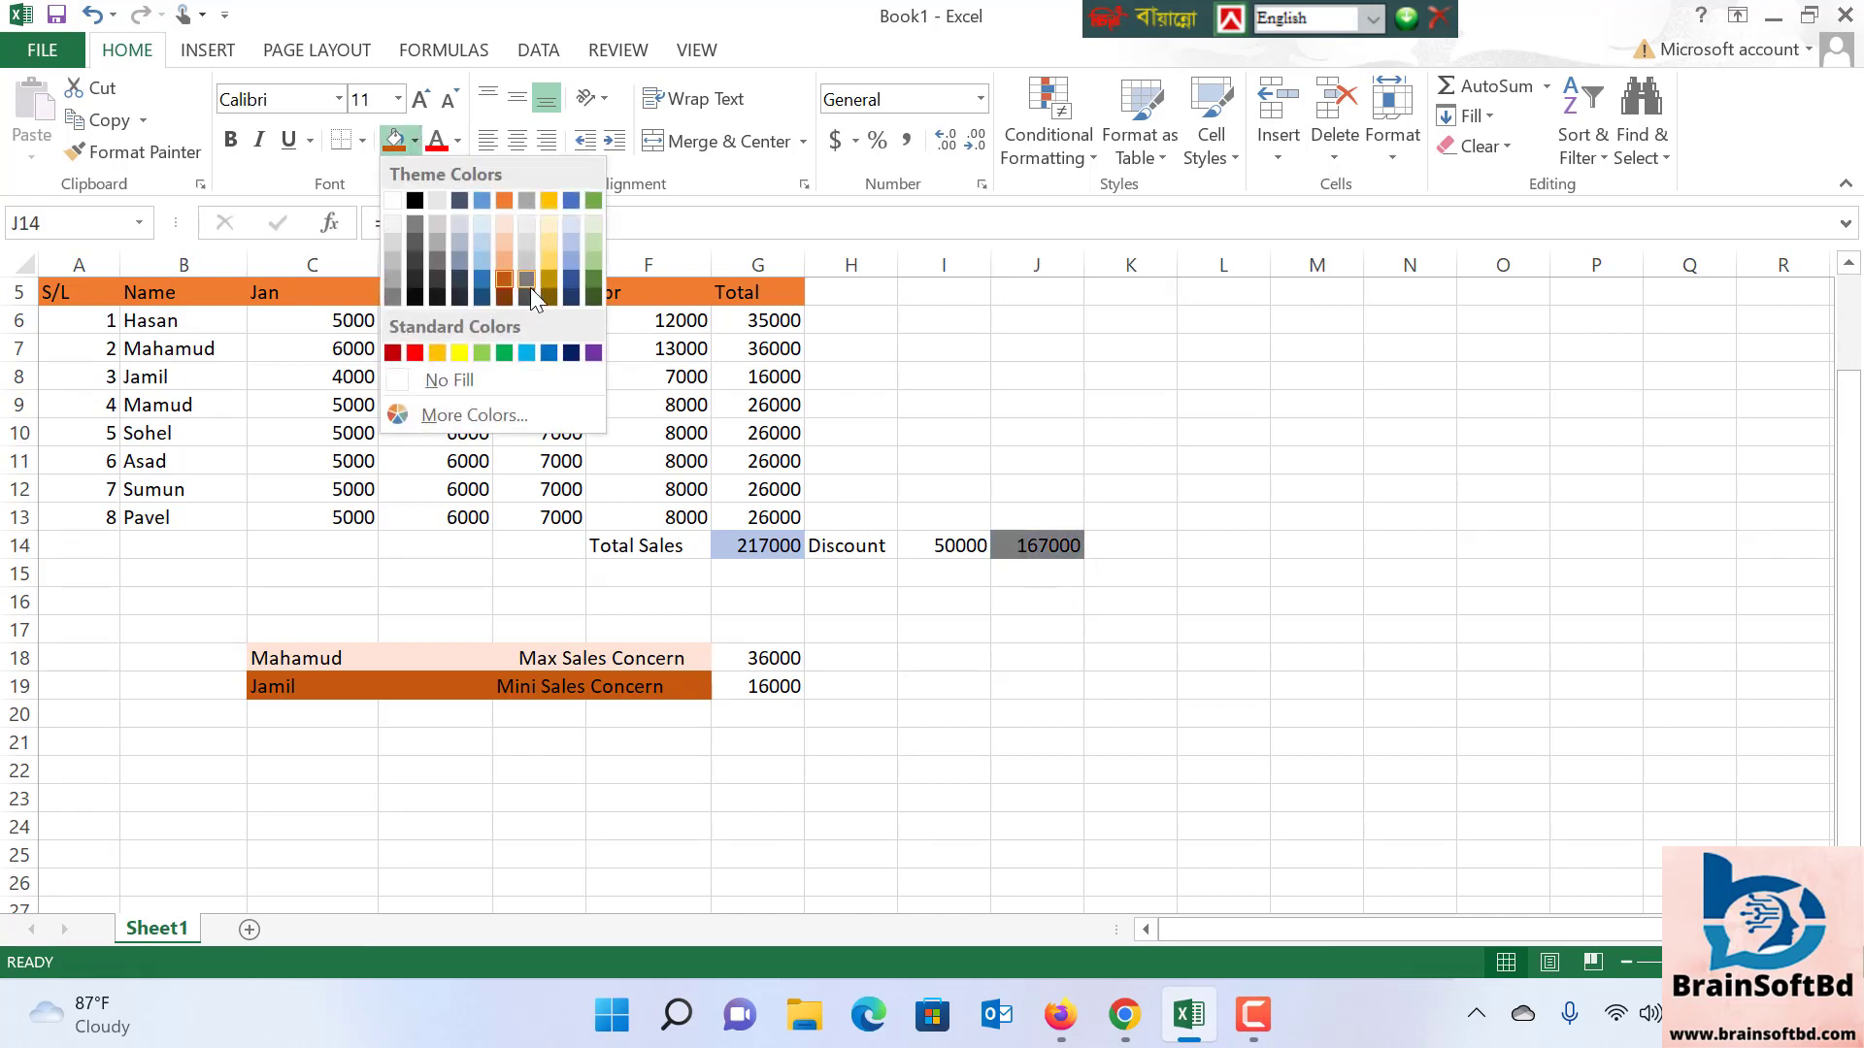
{"action": "left_click", "coordinate": [596, 198]}
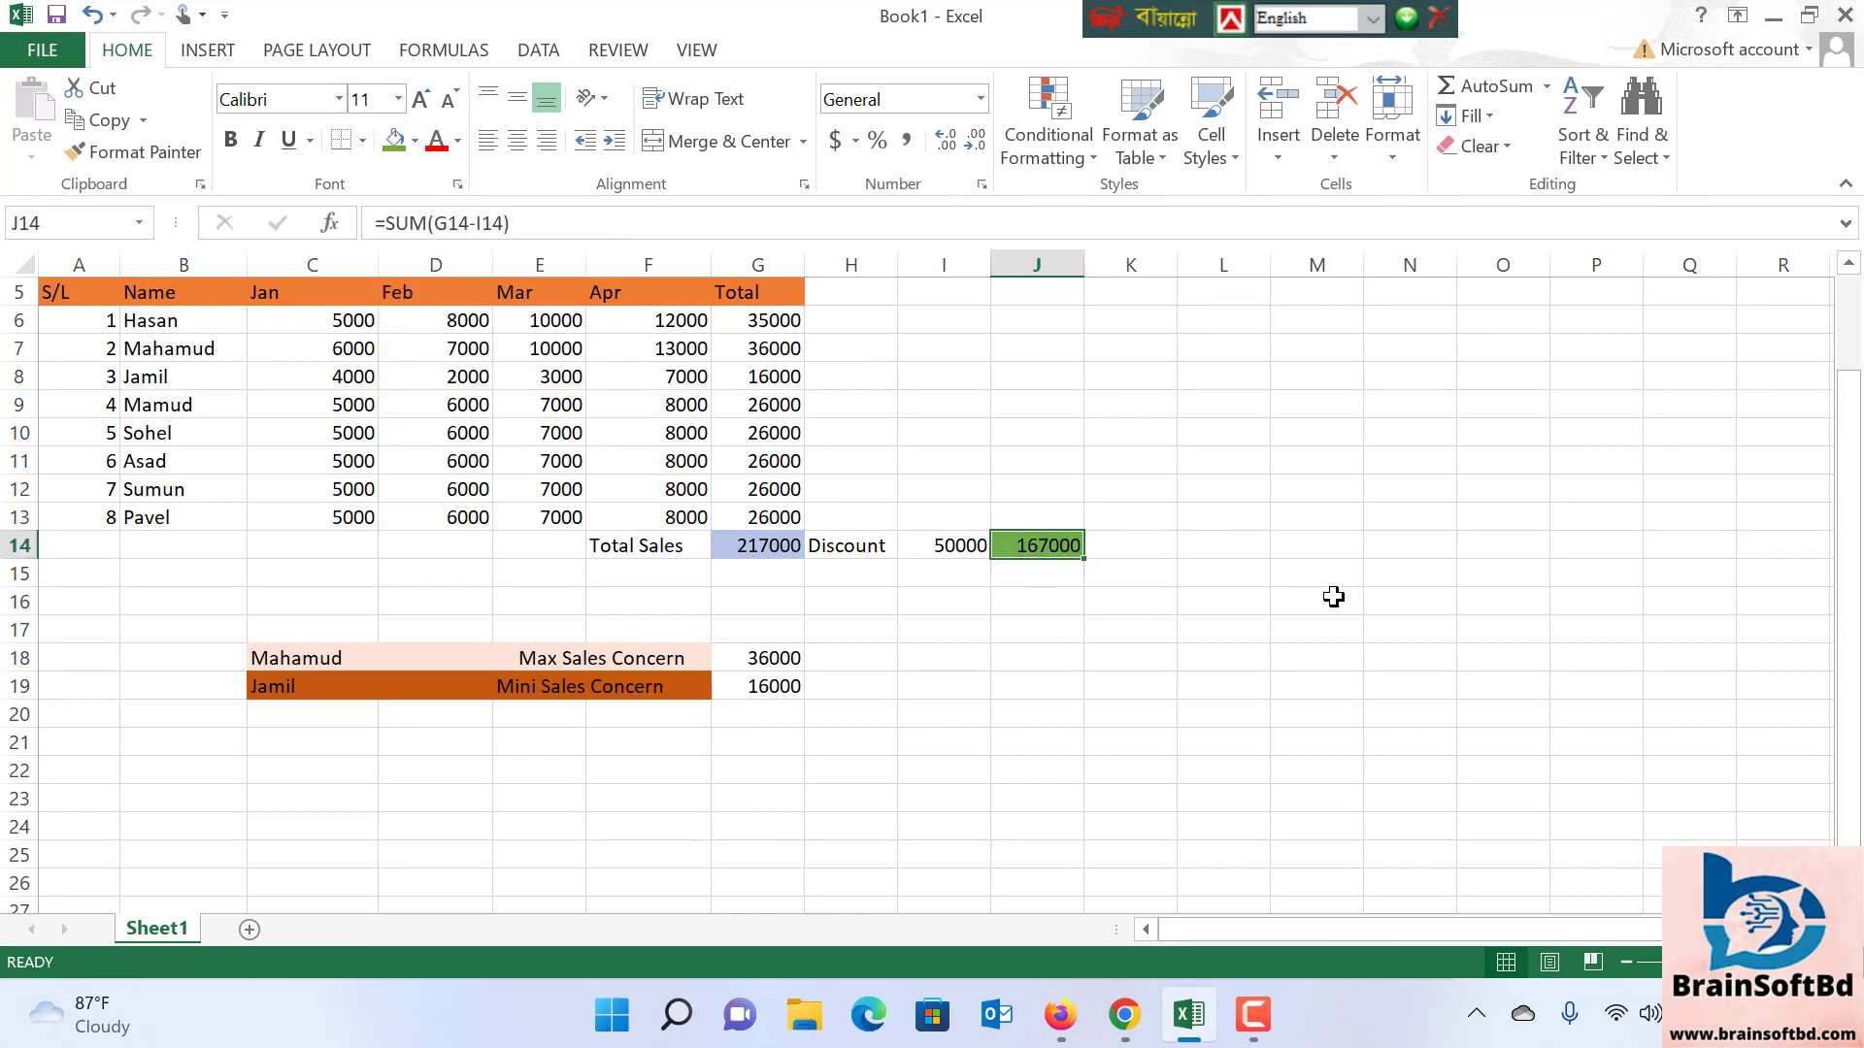
{"action": "left_click", "coordinate": [1334, 597]}
{"action": "left_click", "coordinate": [1047, 548]}
{"action": "left_click", "coordinate": [943, 723]}
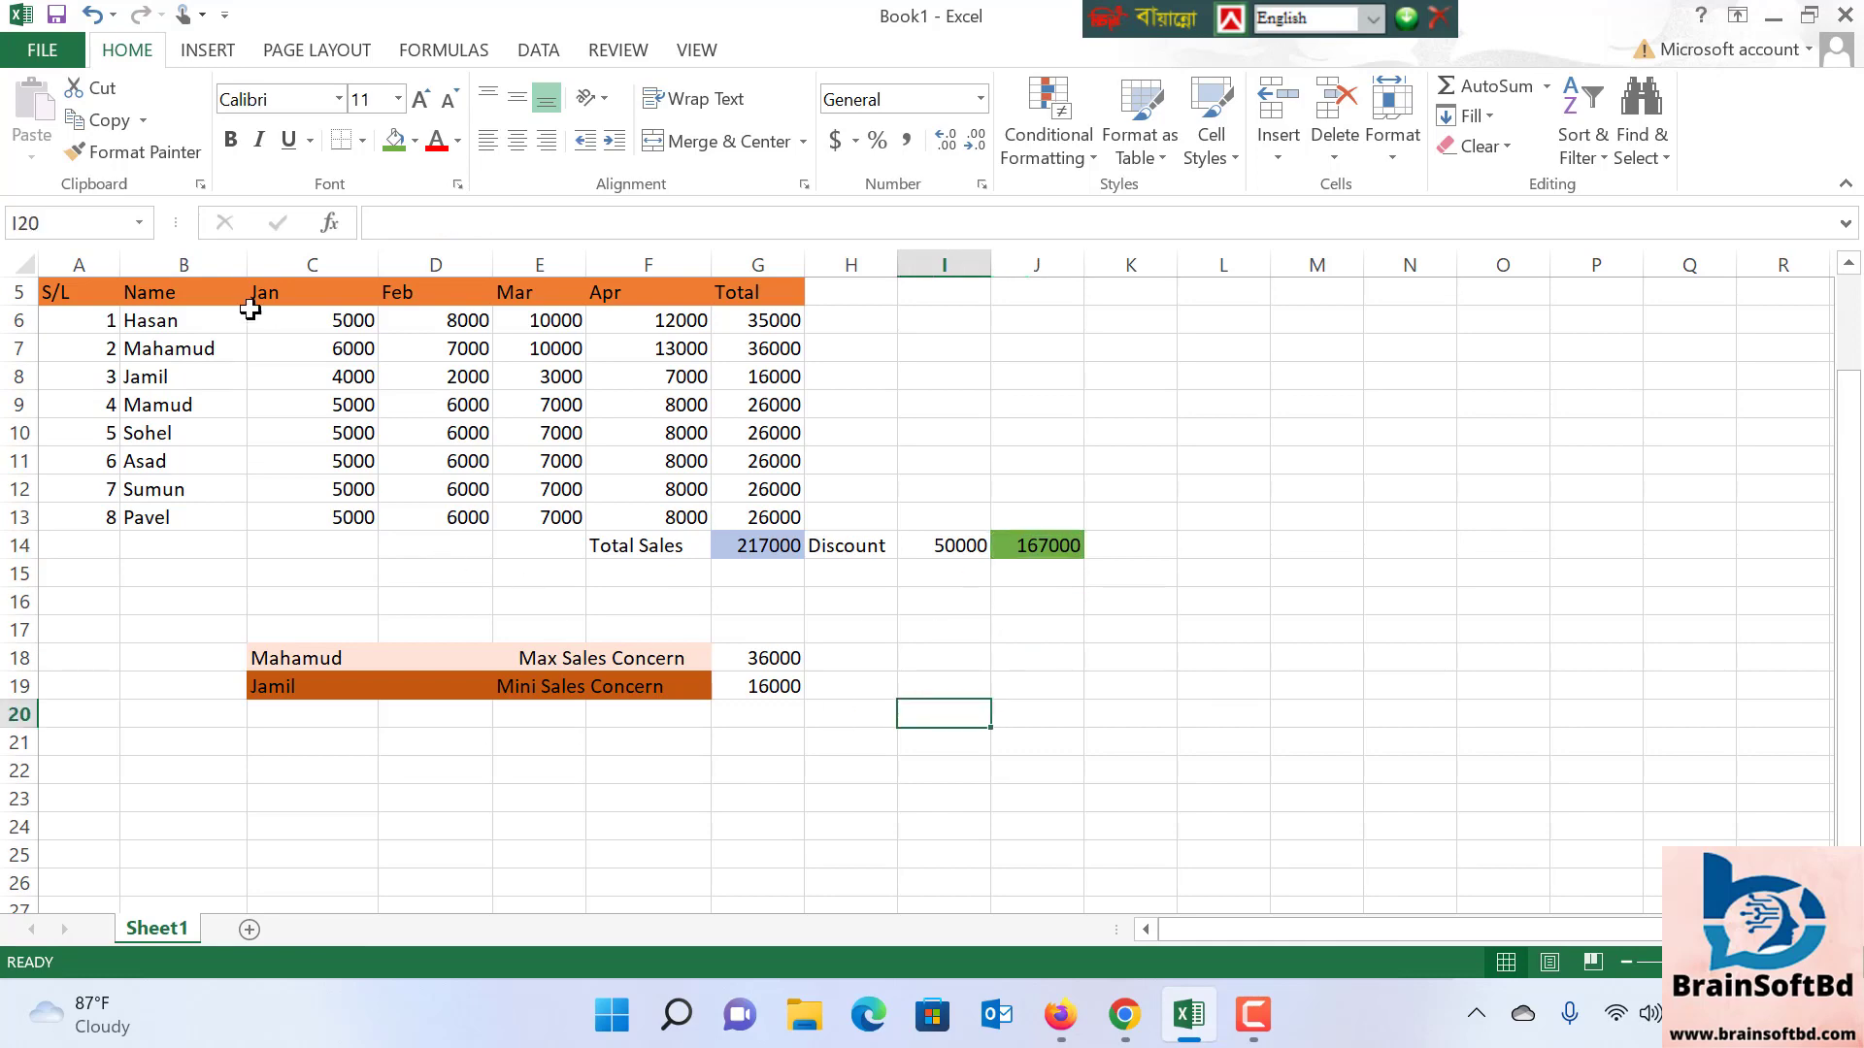
{"action": "scroll", "coordinate": [588, 525], "scroll_direction": "up", "scroll_amount": 1}
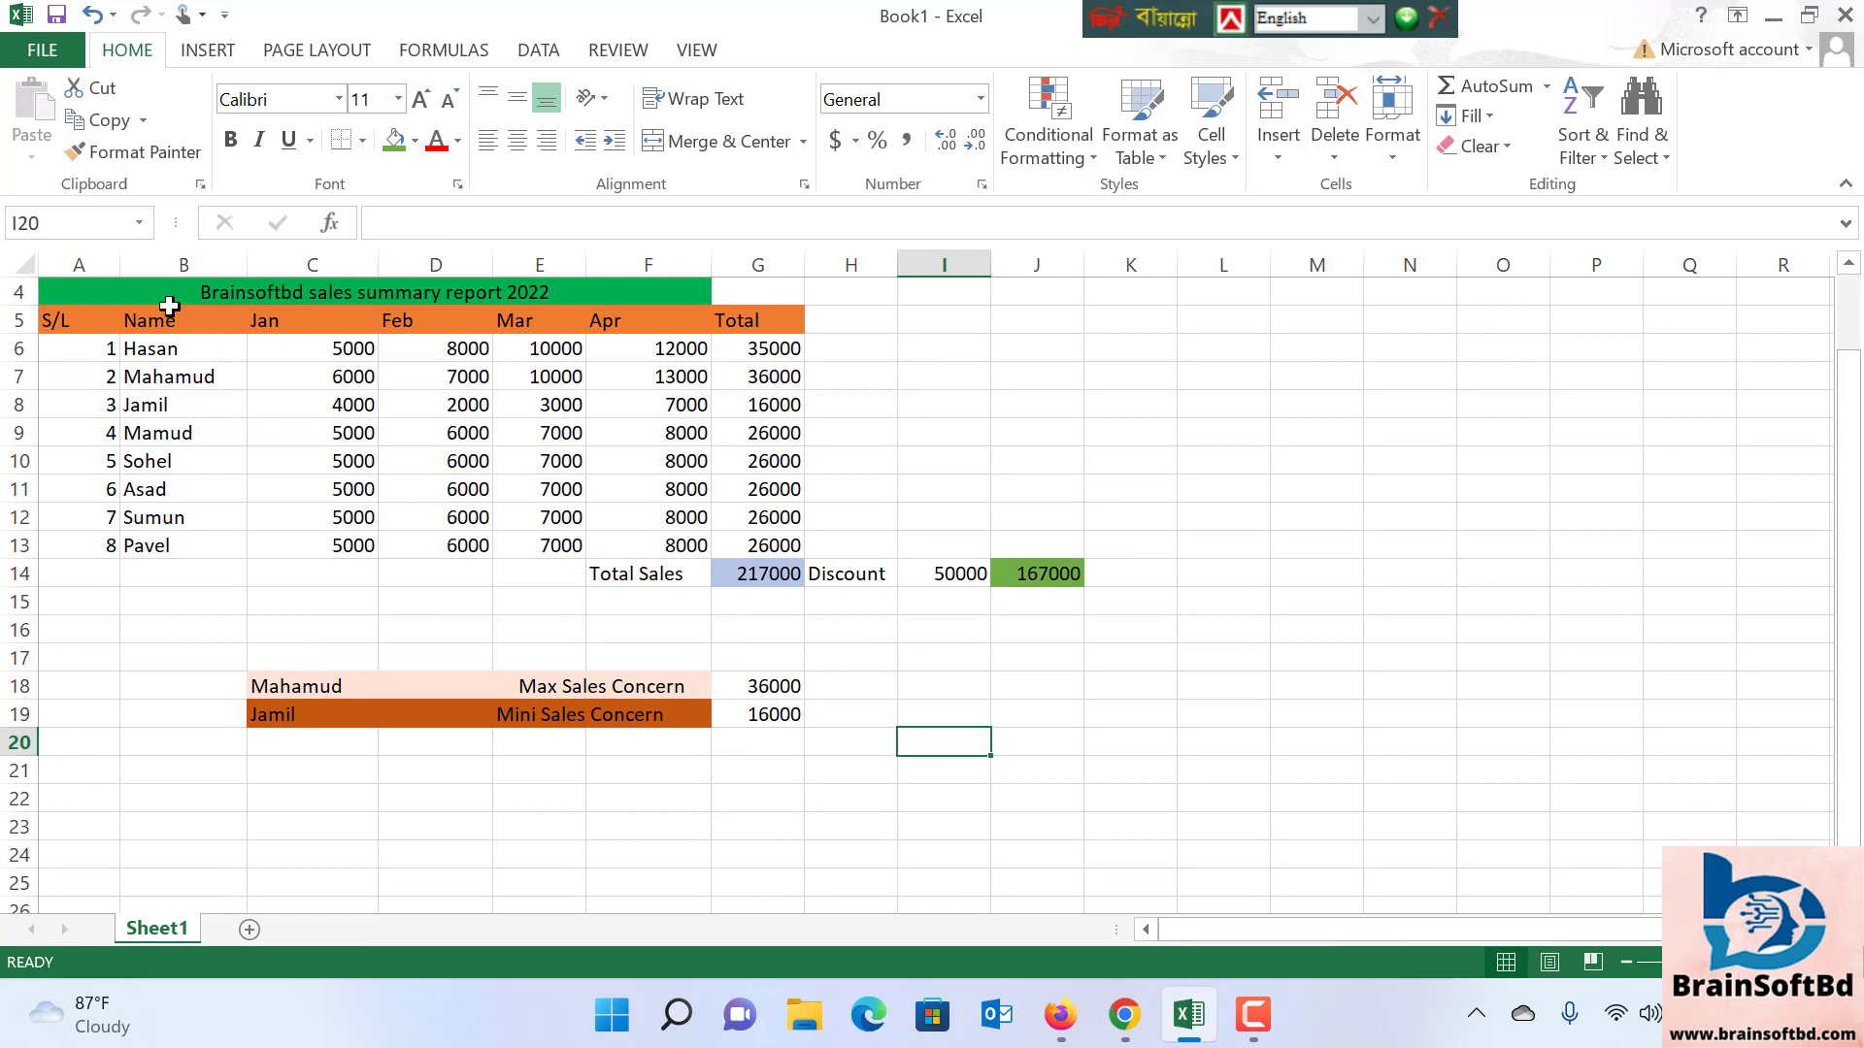
{"action": "mouse_move", "coordinate": [75, 291]}
{"action": "left_mouse_down"}
{"action": "mouse_move", "coordinate": [690, 757]}
{"action": "mouse_move", "coordinate": [1072, 791]}
{"action": "left_mouse_up"}
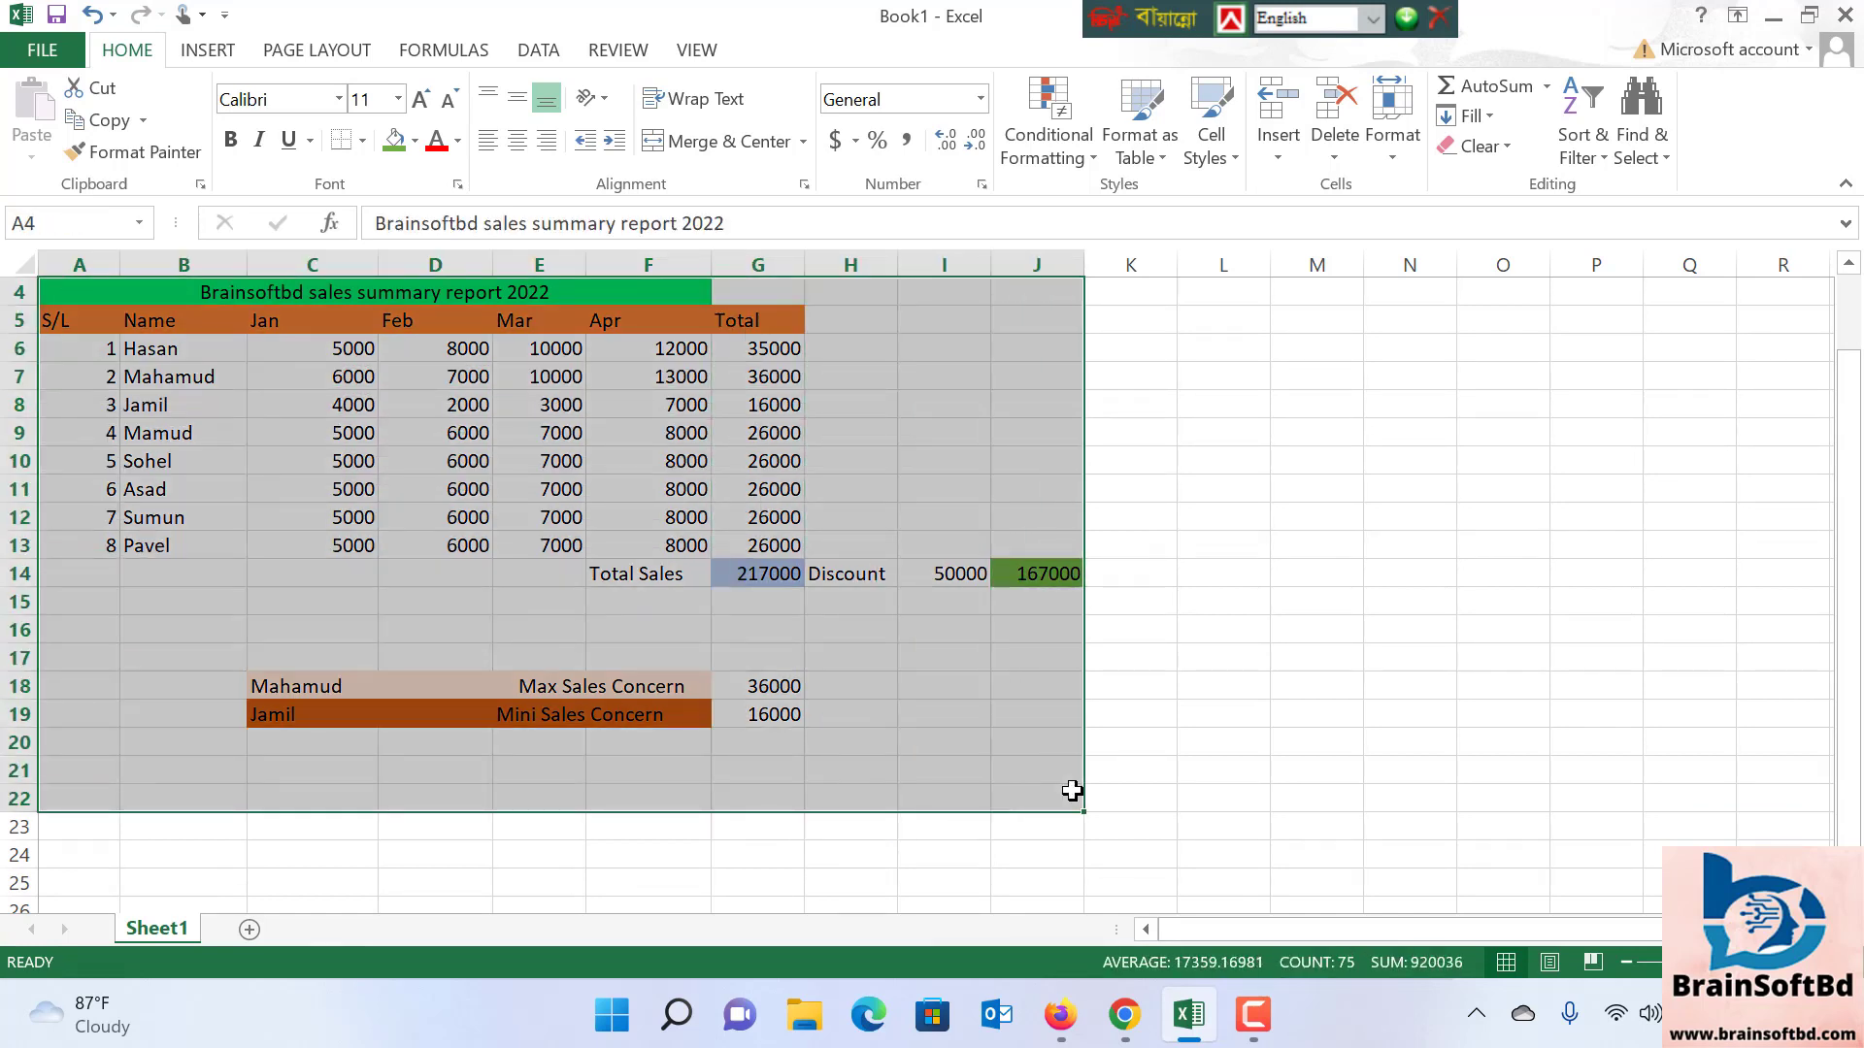